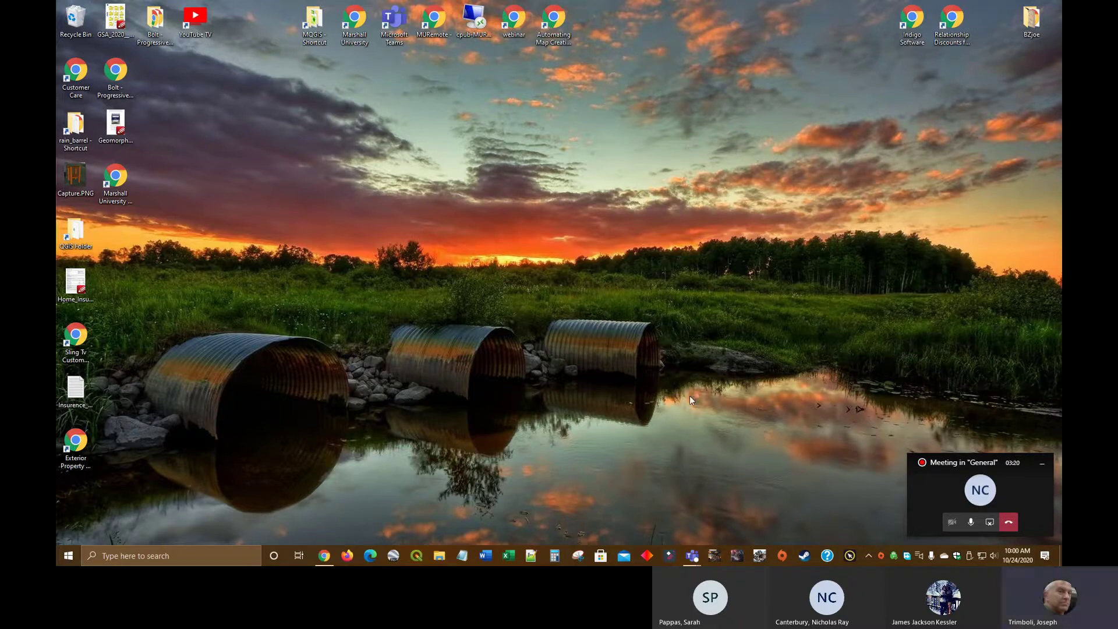
Step: Raise the system speaker volume to 28
left_click(994, 556)
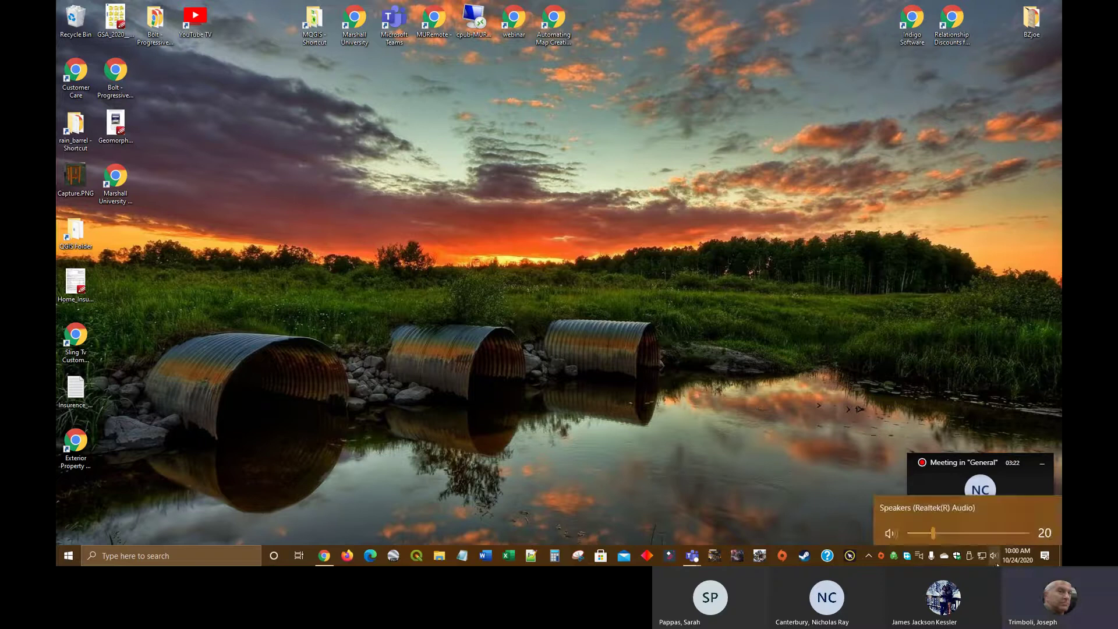
left_click_drag(936, 531, 944, 533)
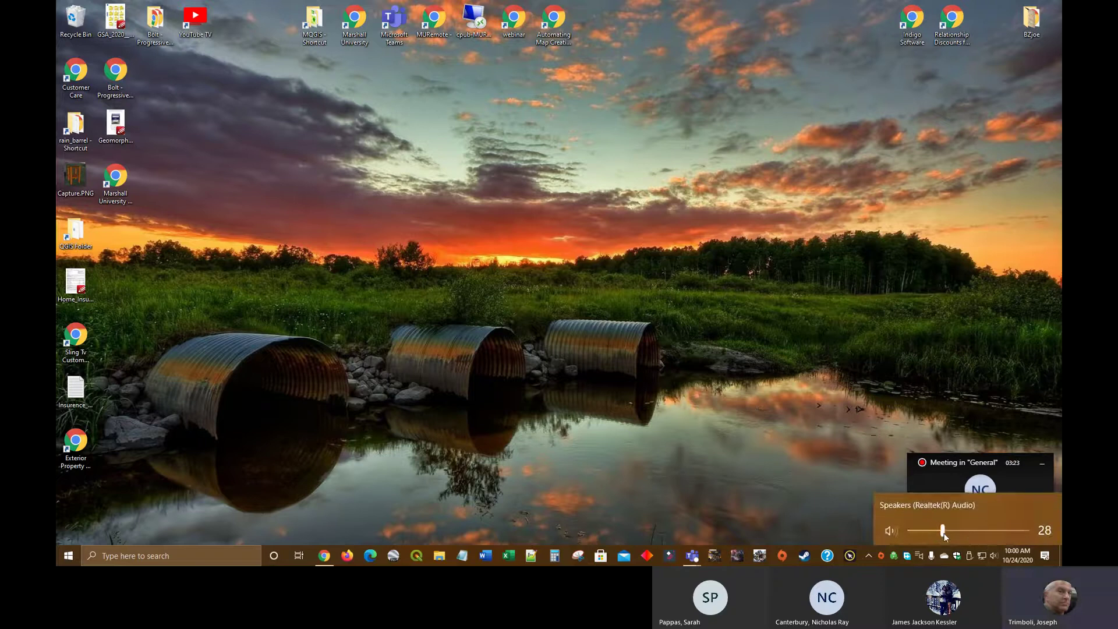
left_click(824, 430)
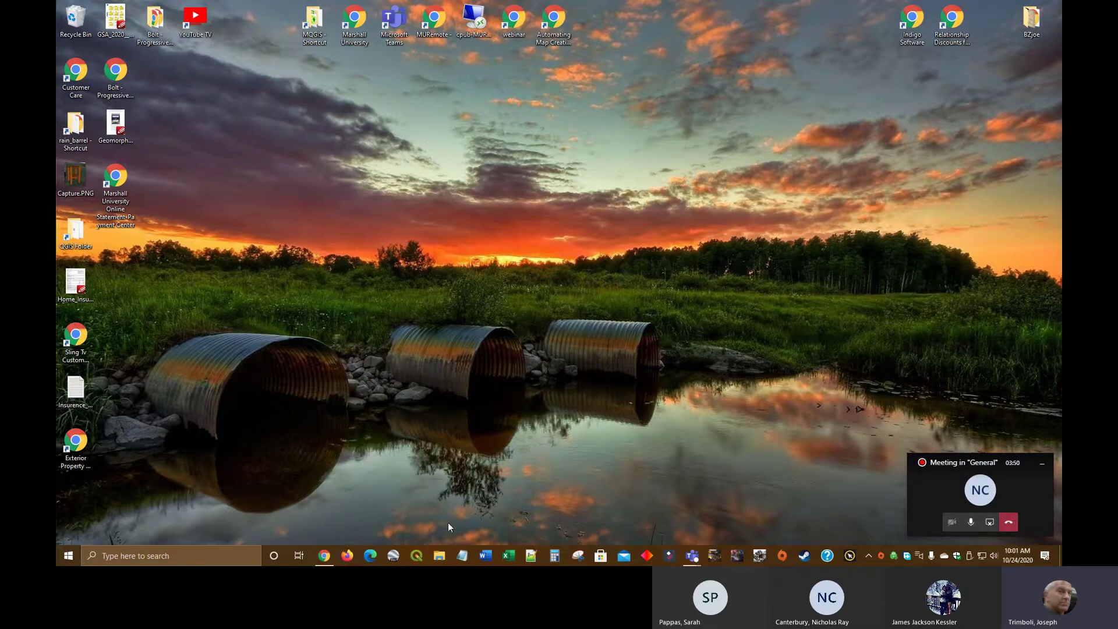
Step: Open File Explorer and go to the 09b_Walkthrough folder inside MQGIS on the TOSHIBA EXT (Z:) drive
left_click(433, 557)
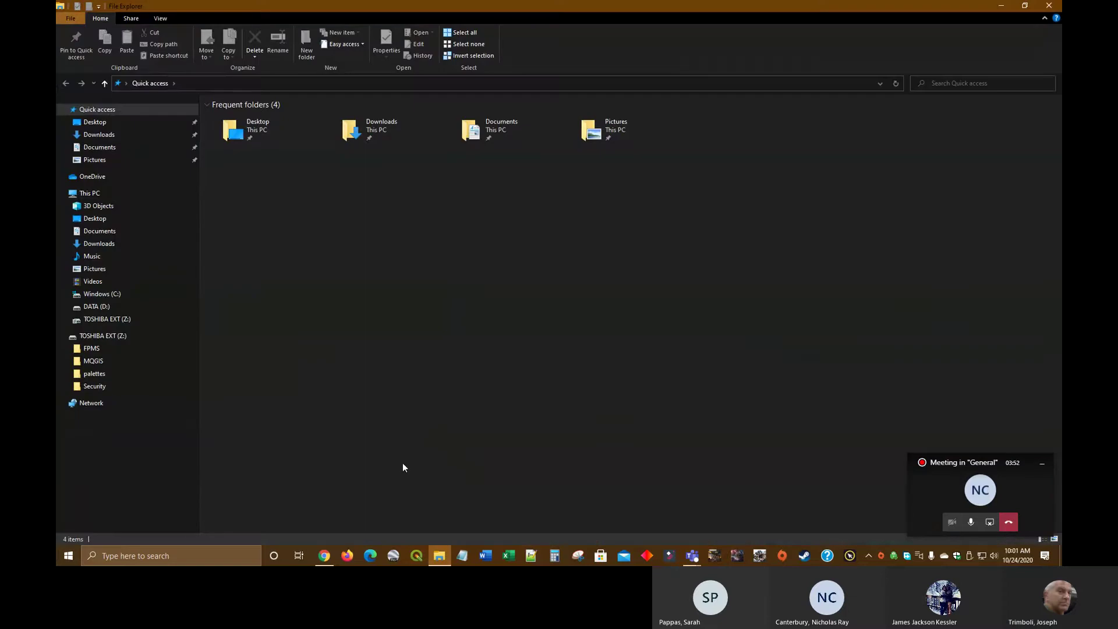
left_click(96, 361)
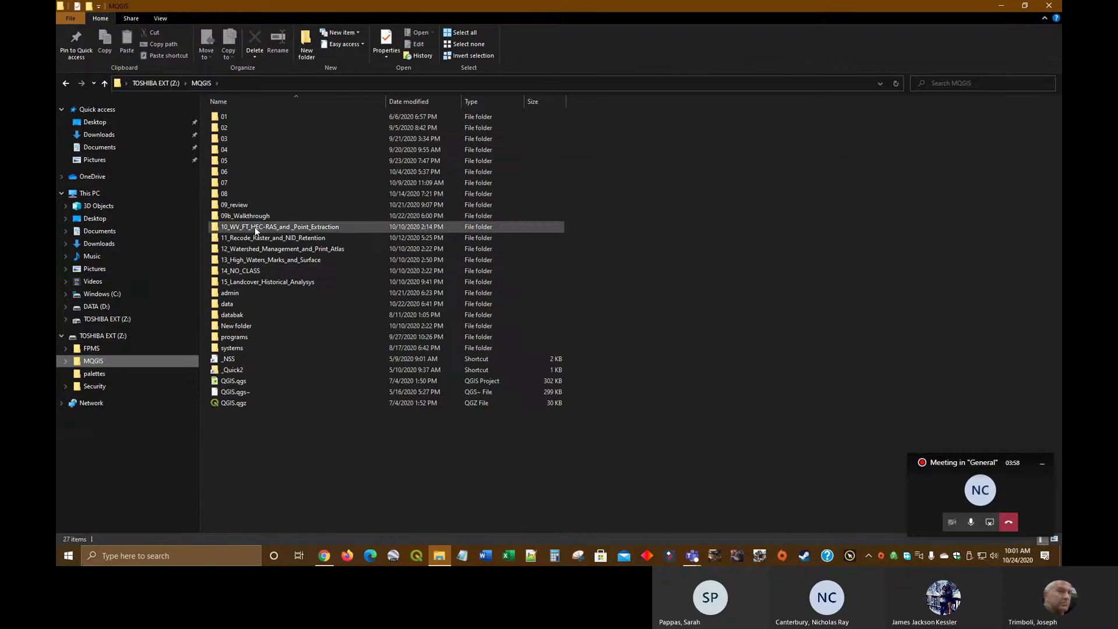
double_click(264, 219)
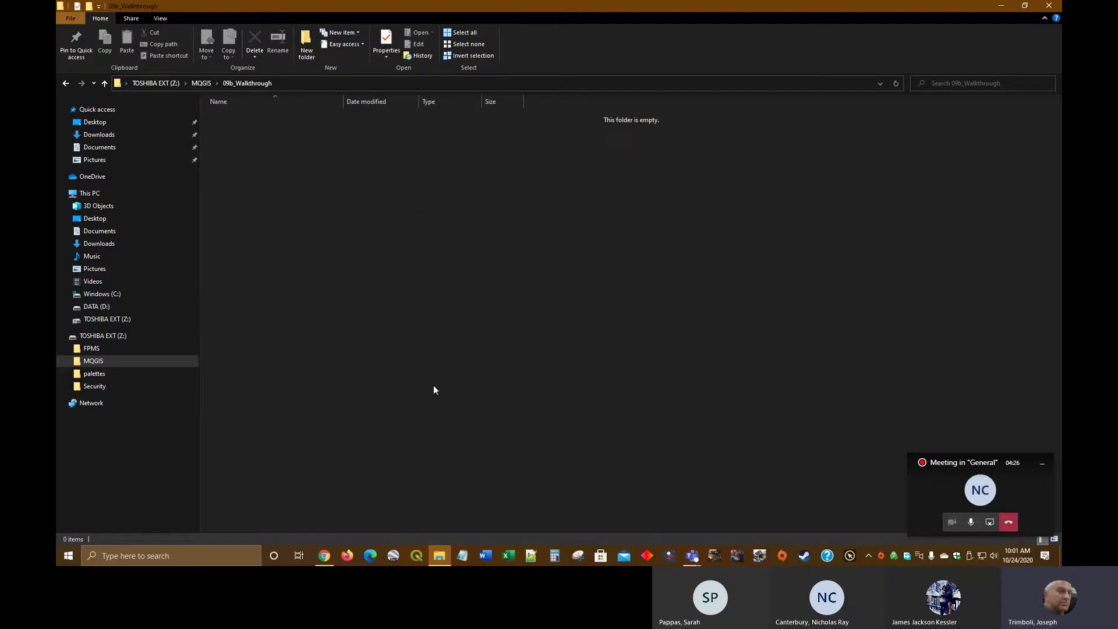
Step: Switch to QGIS and start a new empty project
left_click(417, 557)
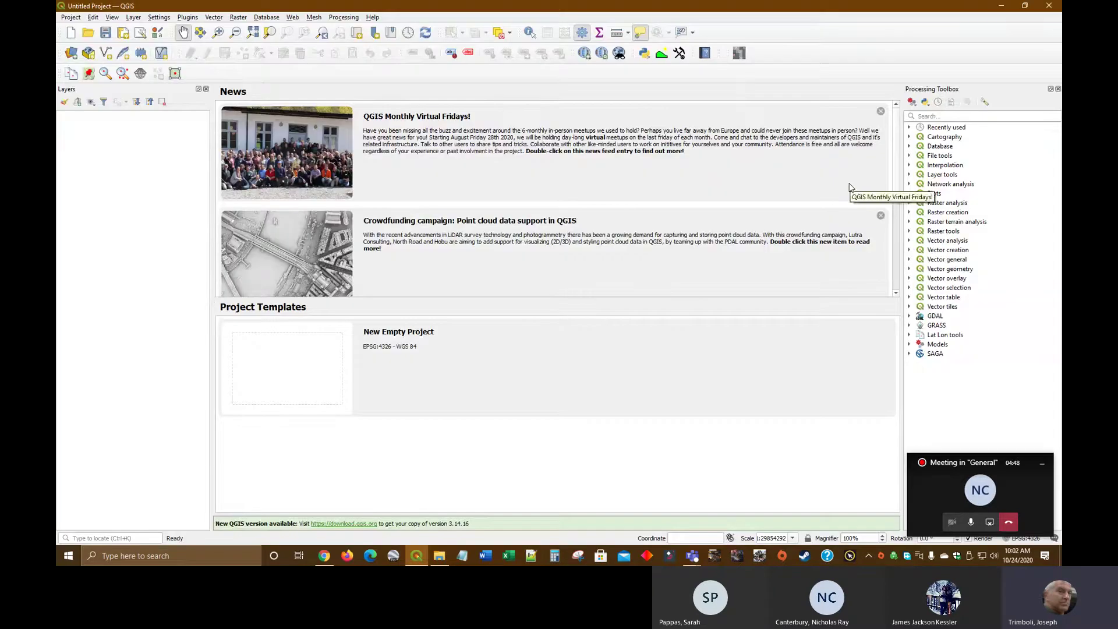
double_click(446, 348)
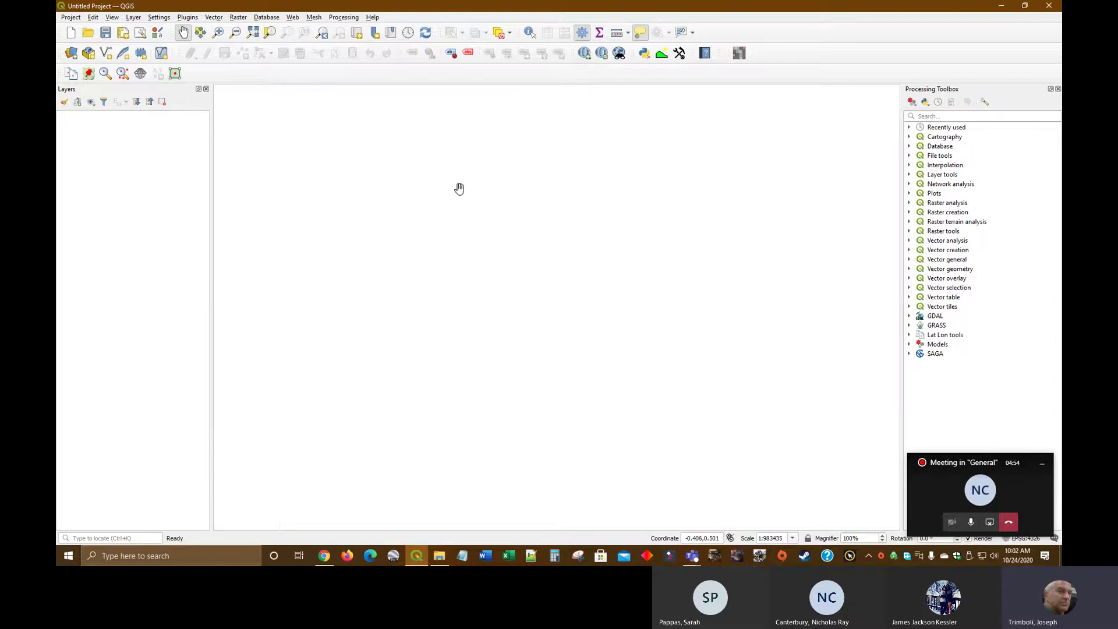
Step: Review the project's CRS and its general settings, including the measurement units, without changing anything
left_click(71, 18)
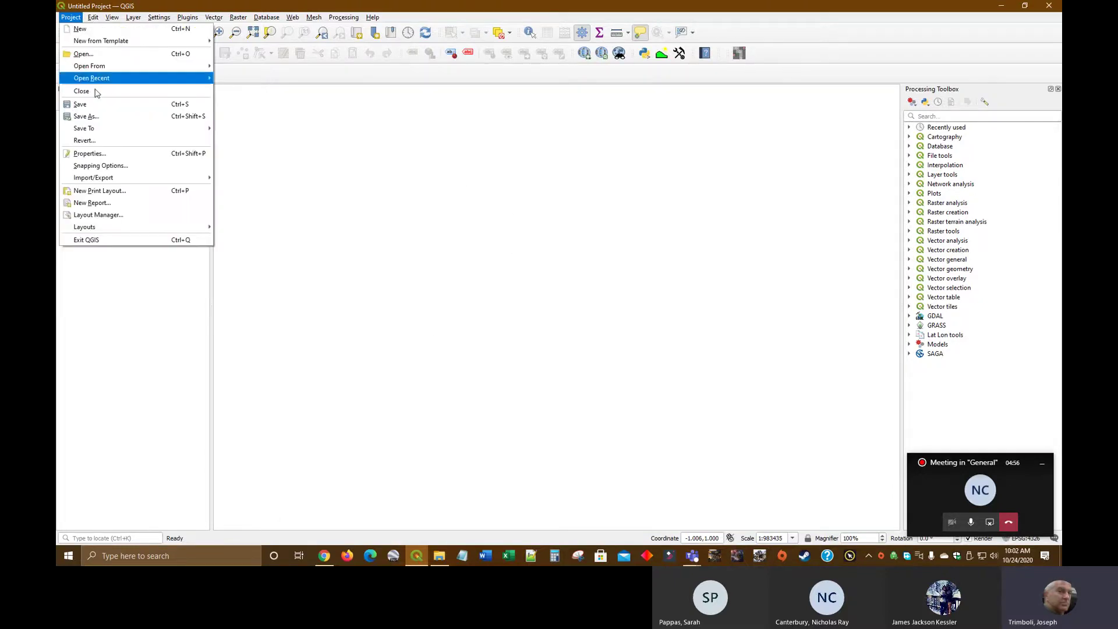
left_click(101, 153)
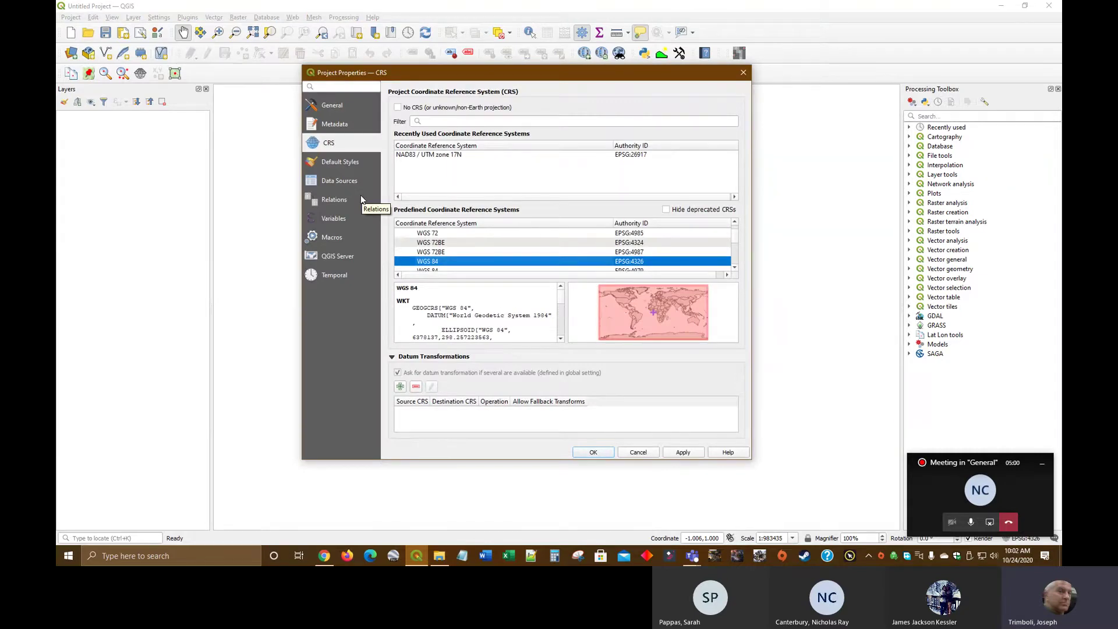
left_click(331, 107)
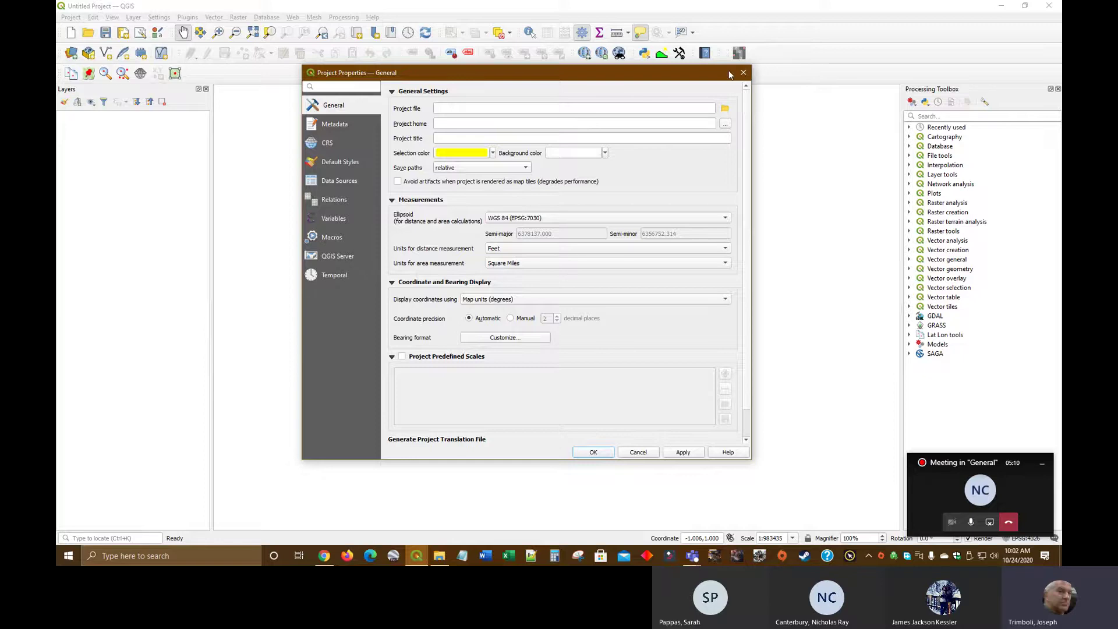
left_click(743, 73)
Step: View the general application options and leave them without making changes
left_click(158, 18)
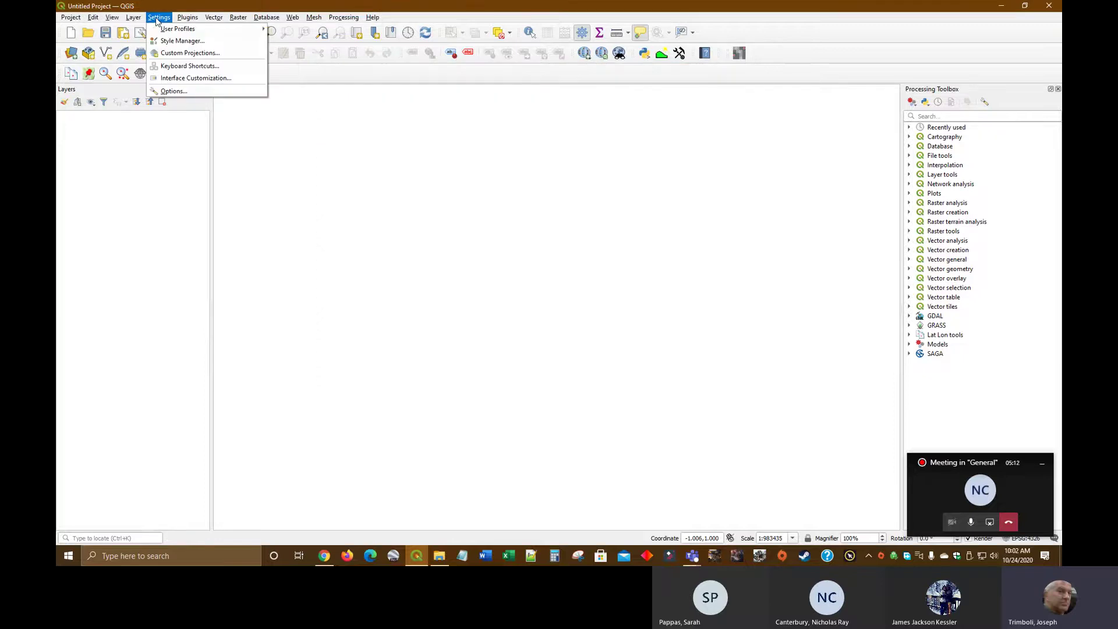
key("Escape")
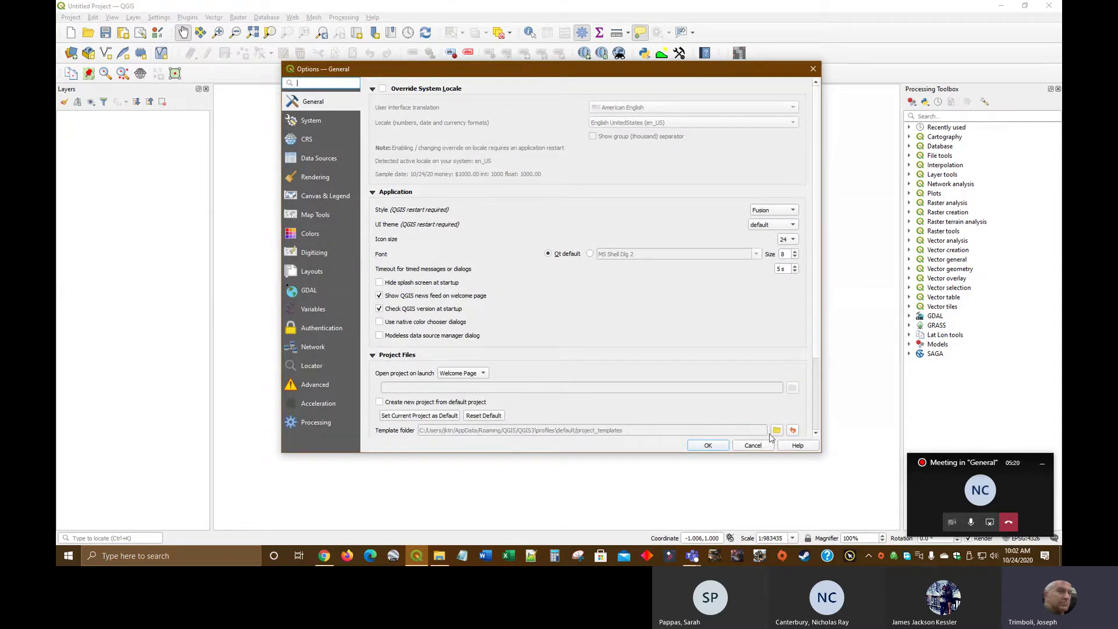
left_click(754, 447)
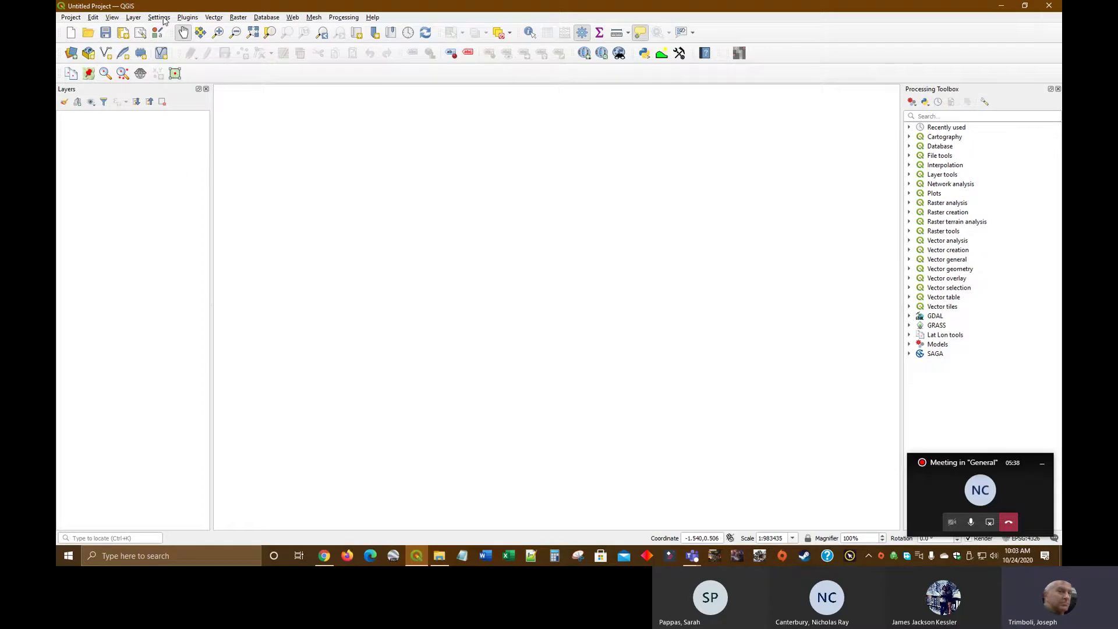
Step: Browse the favorite Z:\MQGIS\data folder in the Data Source Manager and collapse its land_use_land_cover_NLCD_wv_3846326_01 subfolder
left_click(162, 19)
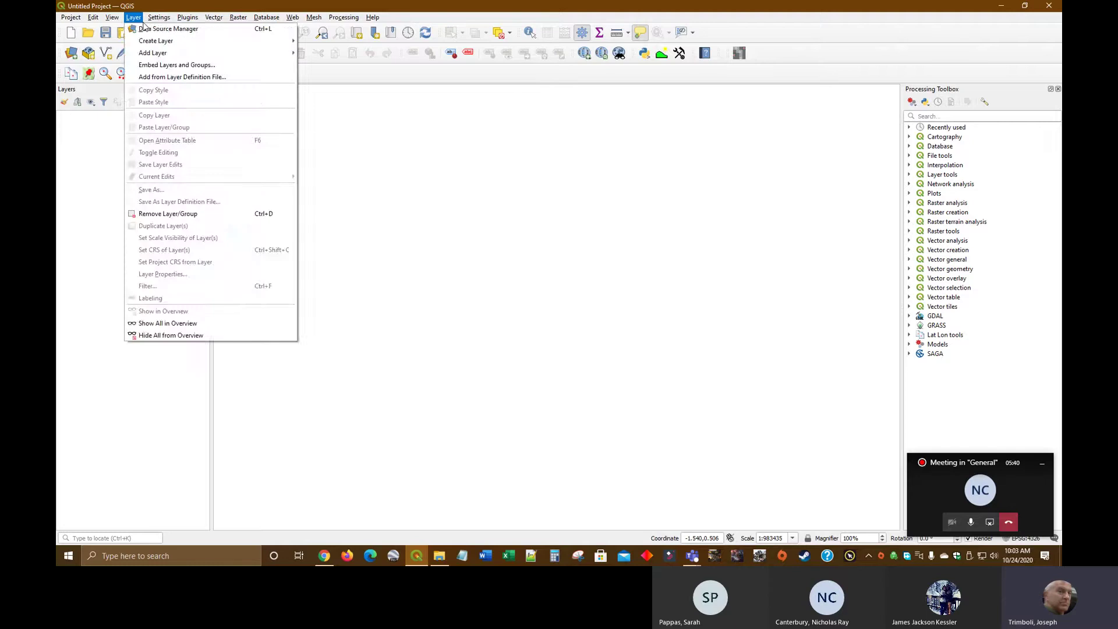
key("Escape")
left_click(157, 32)
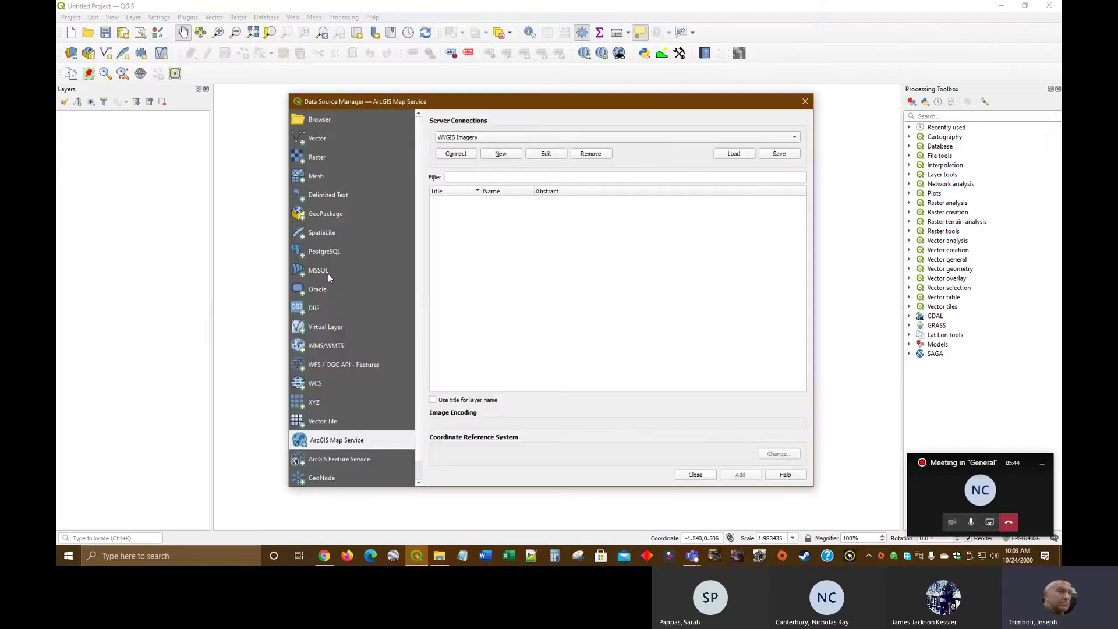
left_click(323, 118)
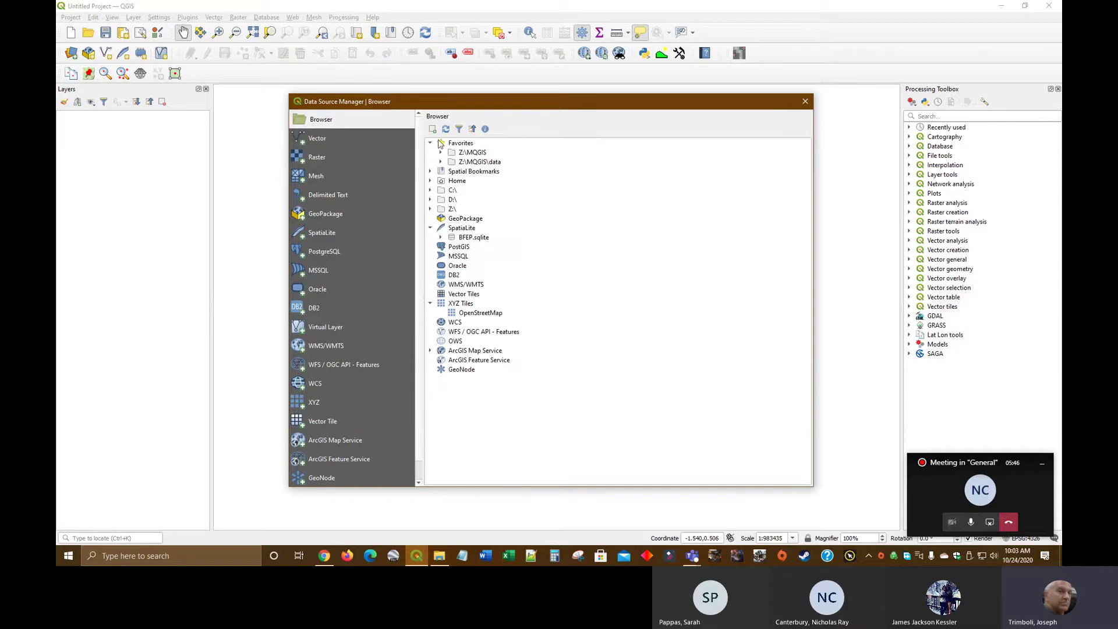
left_click(441, 162)
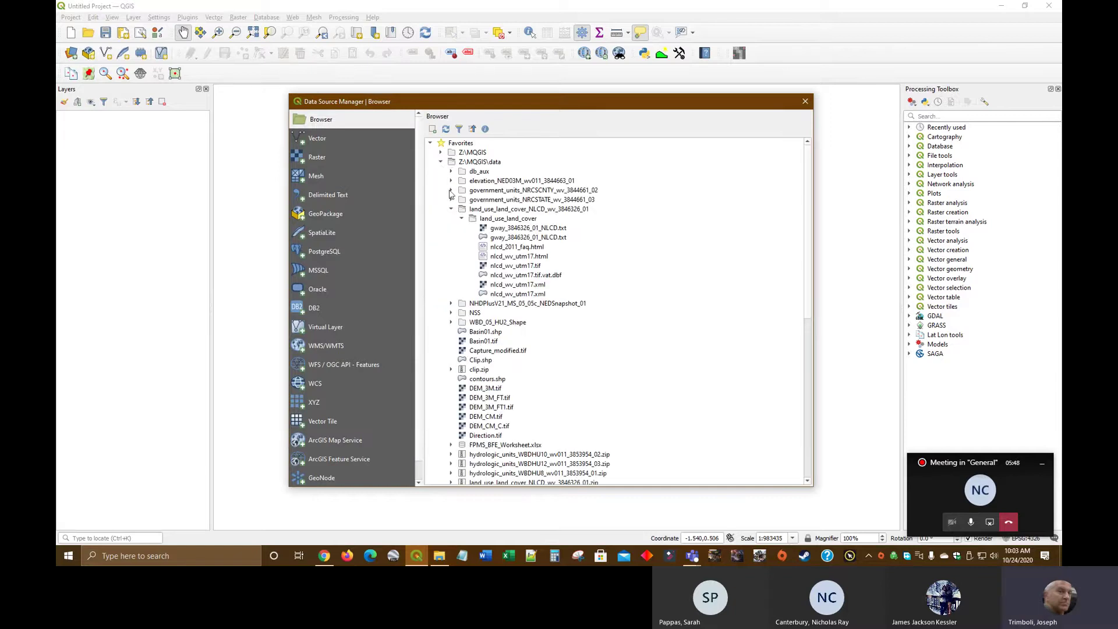
left_click(451, 209)
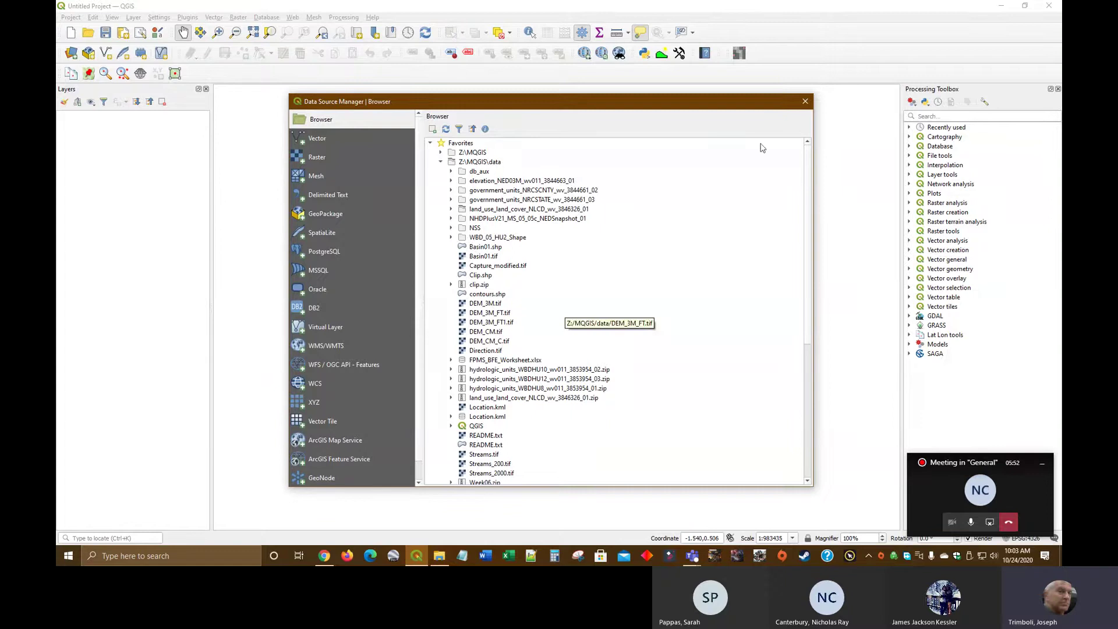
left_click(806, 101)
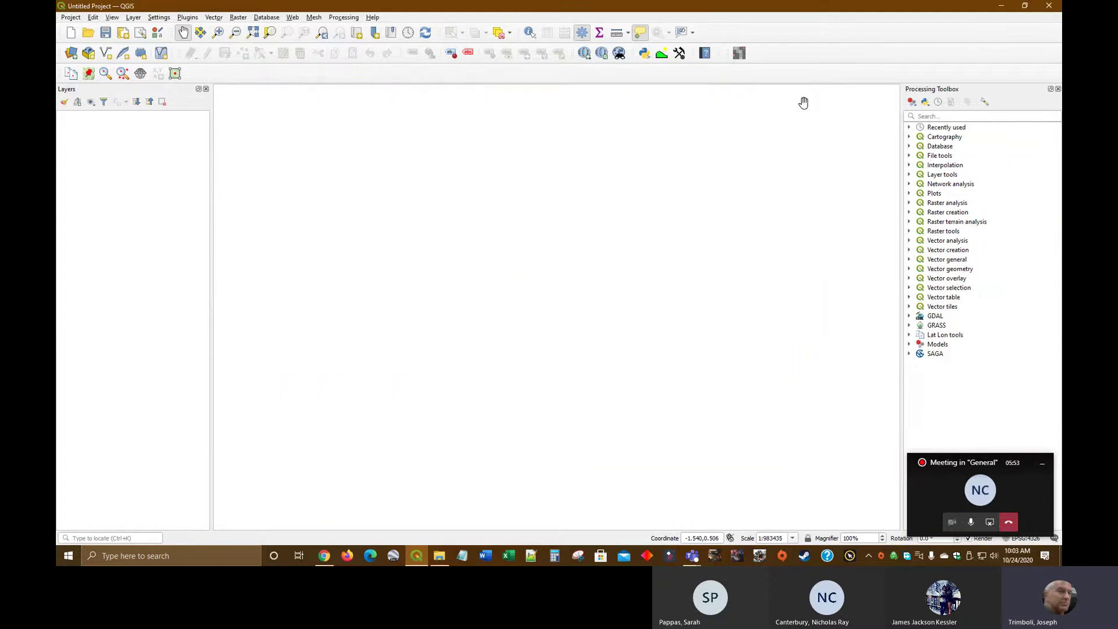
Step: Switch to the GEO 434/534 team in Microsoft Teams and open the Software folder under Class Materials in the General channel's files
left_click(1002, 5)
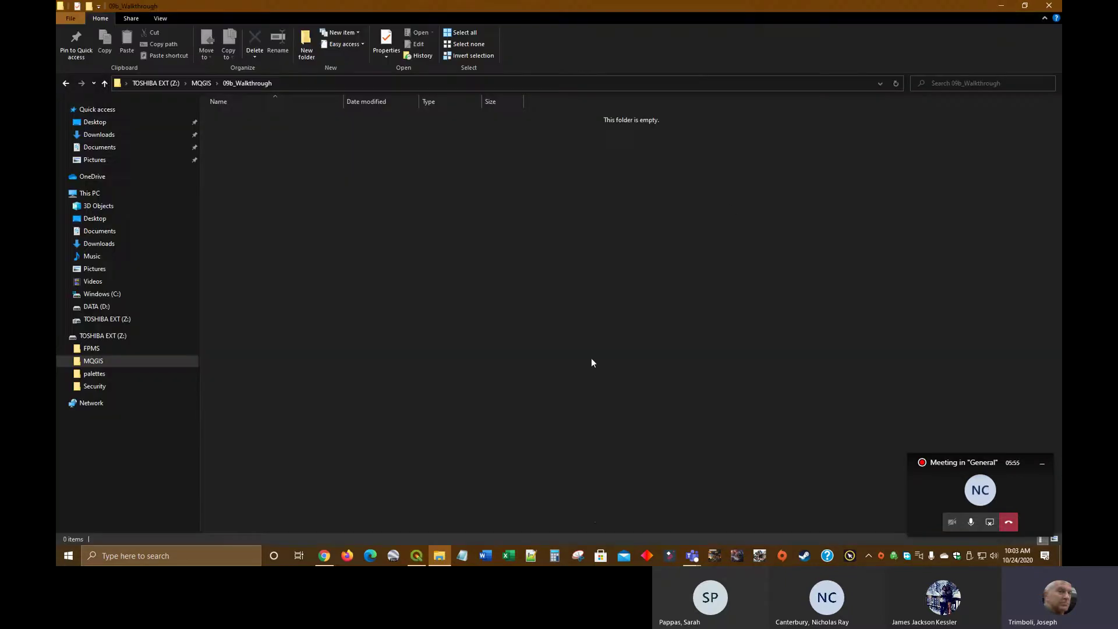
left_click(691, 558)
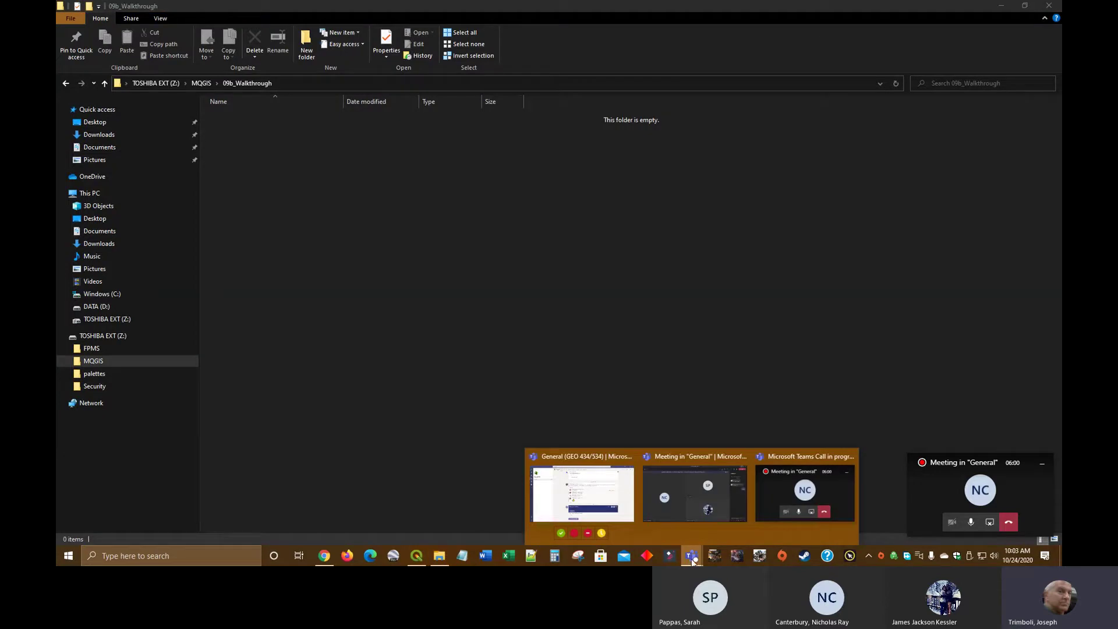
left_click(579, 503)
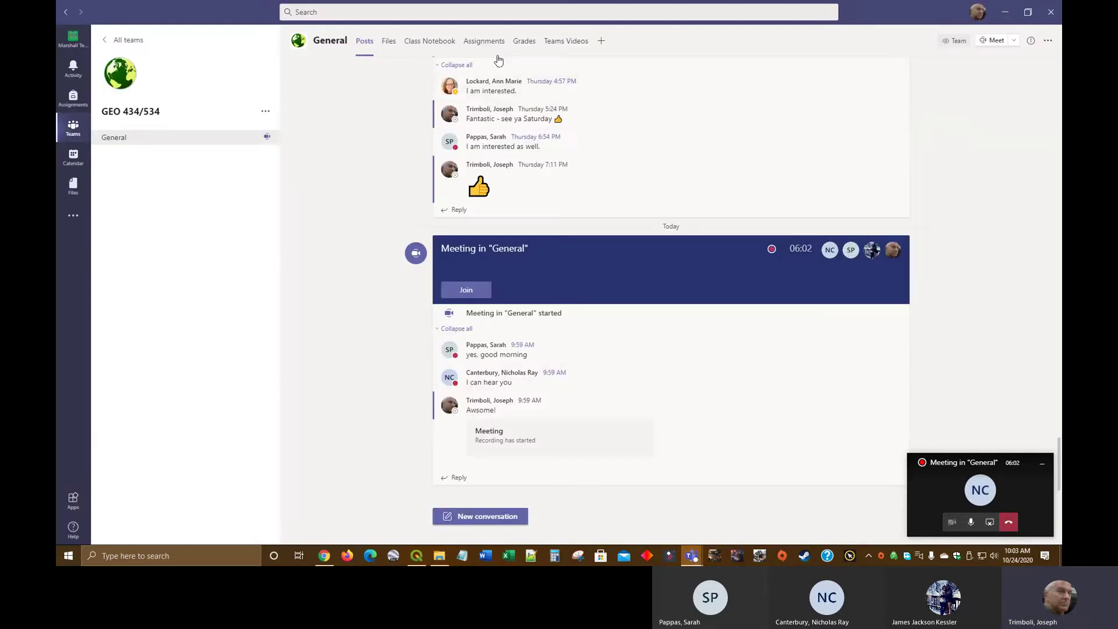
left_click(391, 44)
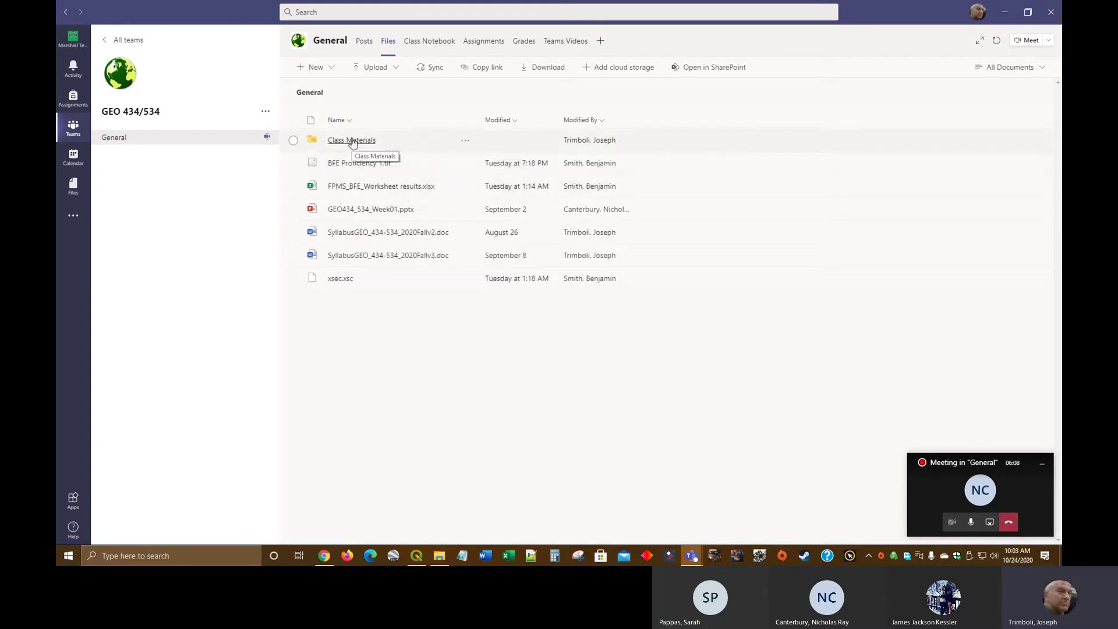
left_click(352, 141)
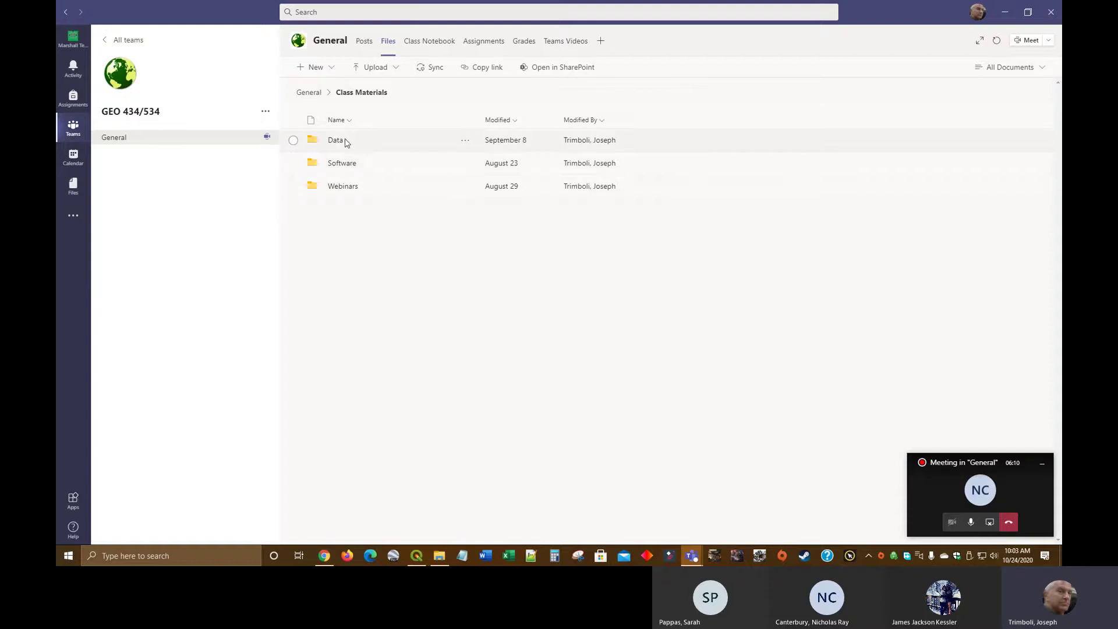
left_click(340, 166)
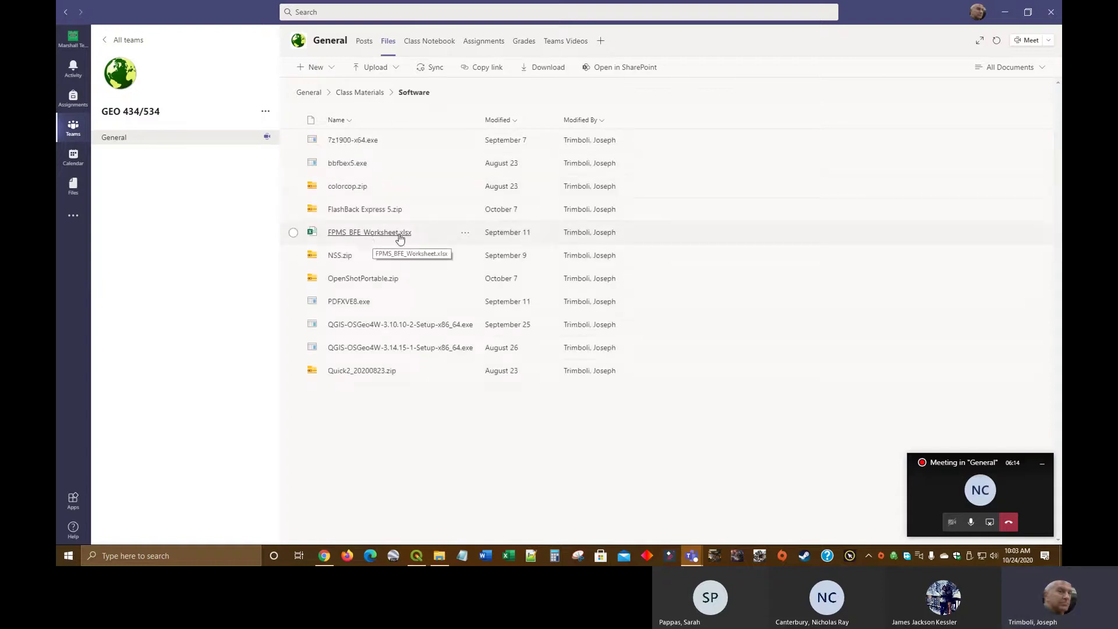
Step: Download FPMS_BFE_Worksheet.xlsx from the Software folder
left_click(294, 233)
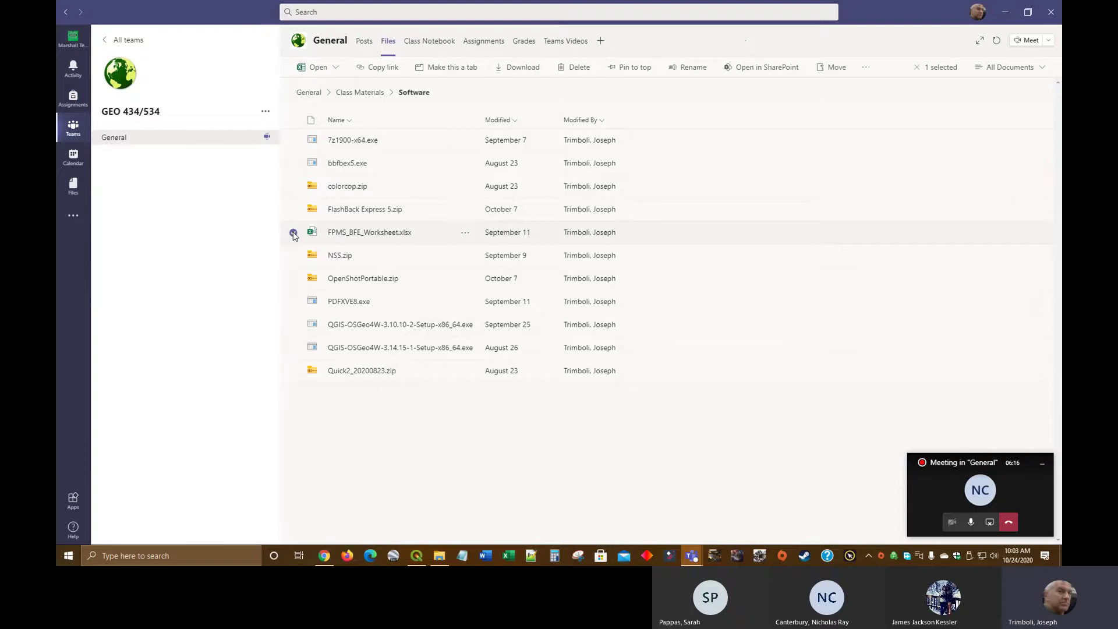
left_click(466, 236)
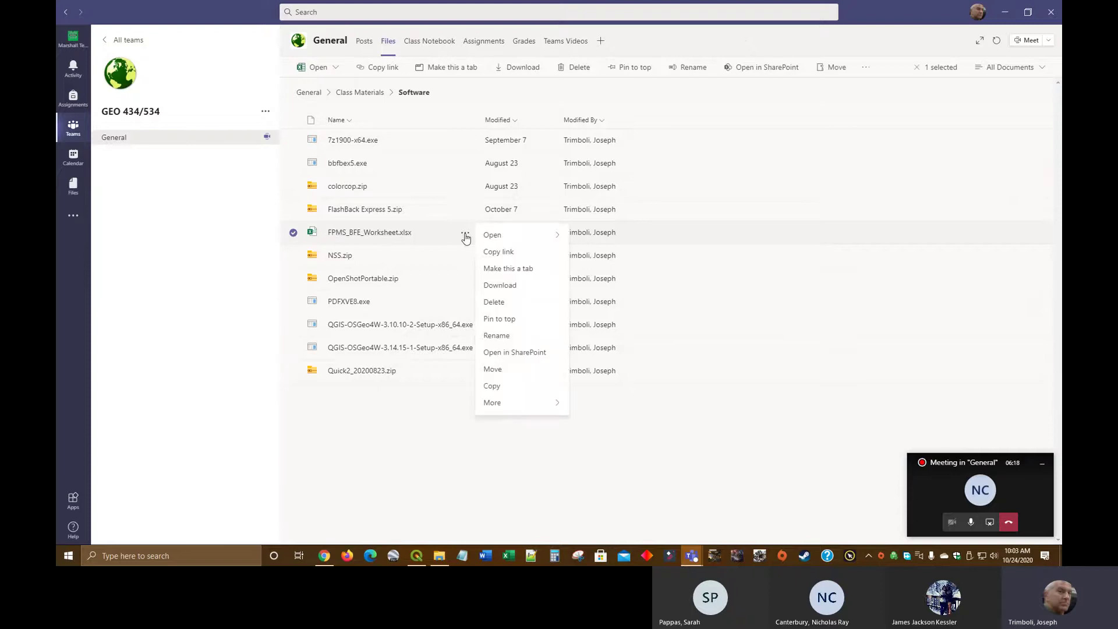
left_click(513, 285)
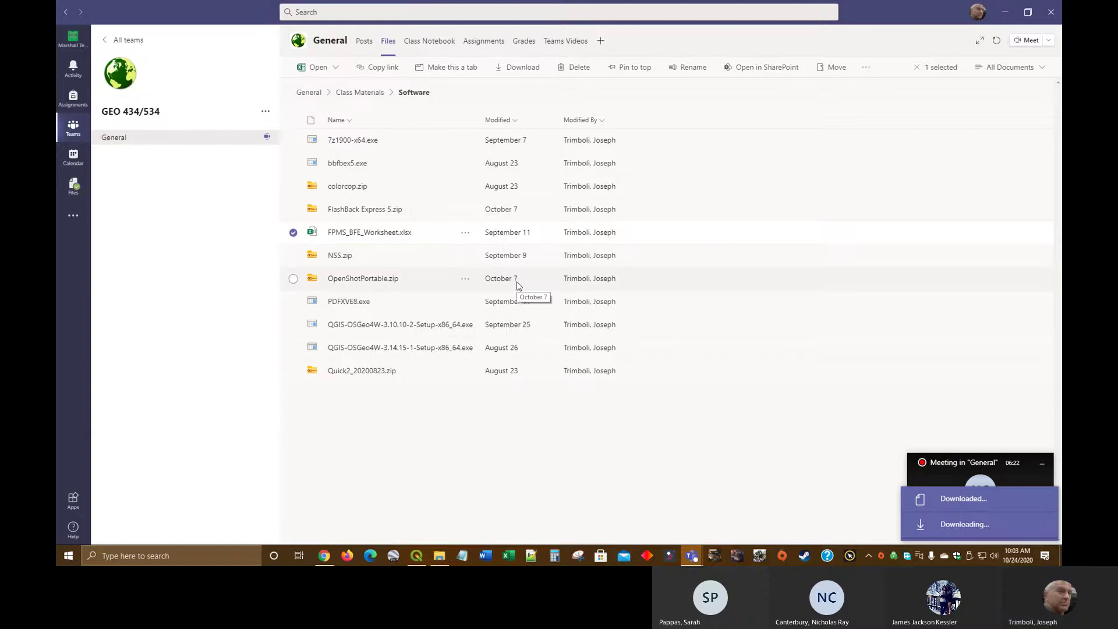
Step: Switch to File Explorer and move FPMS_BFE_Worksheet.xlsx from the Downloads folder into the MQGIS\09b_Walkthrough folder
left_click(443, 560)
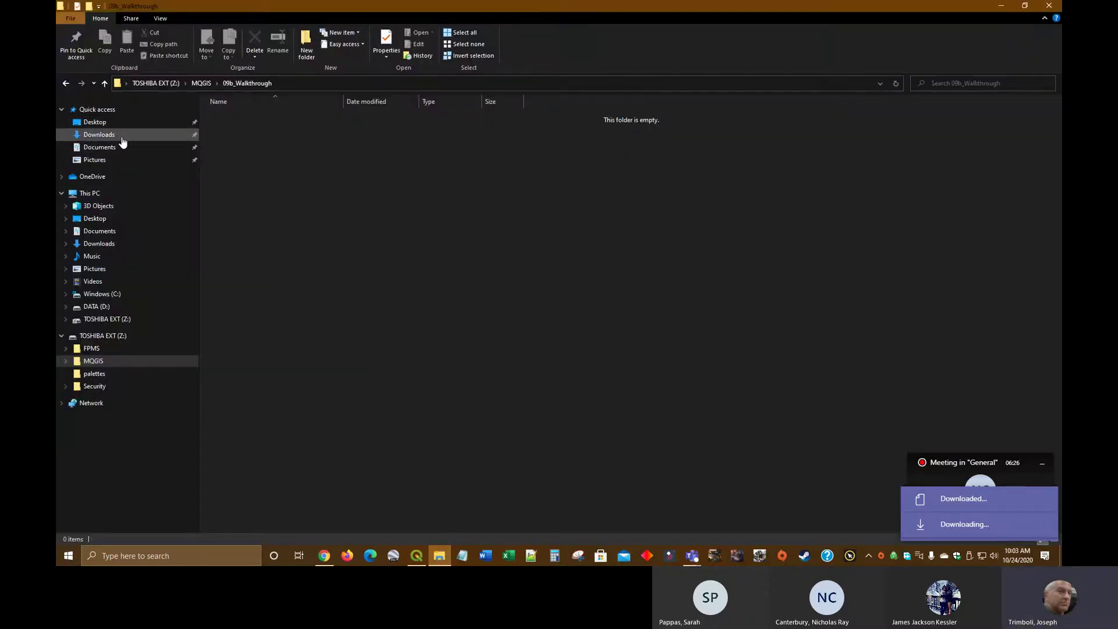
left_click(122, 139)
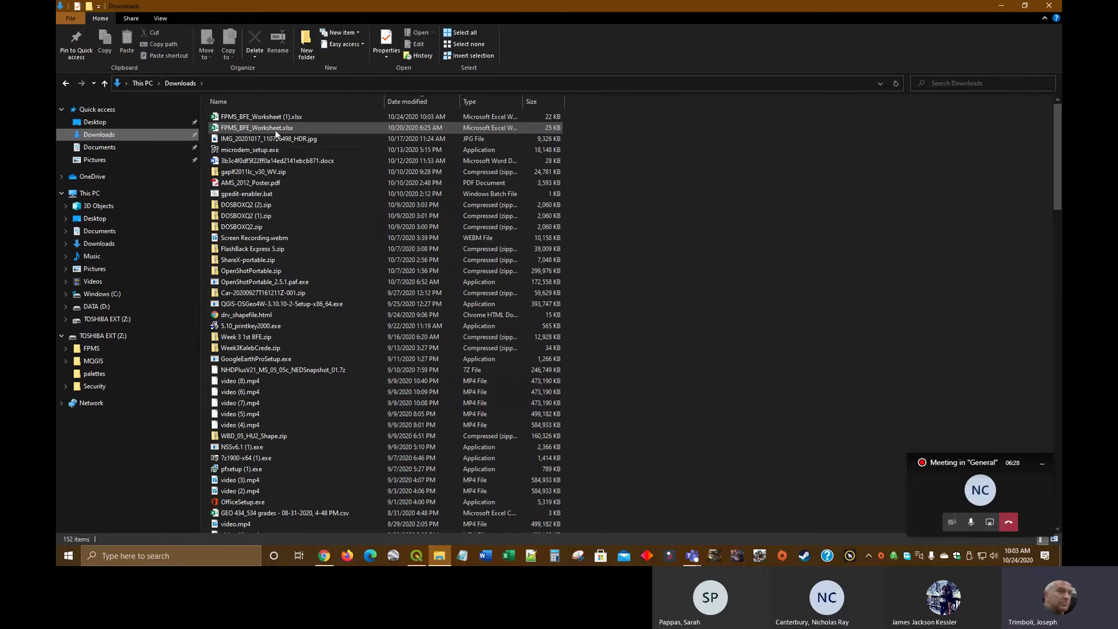
right_click(277, 129)
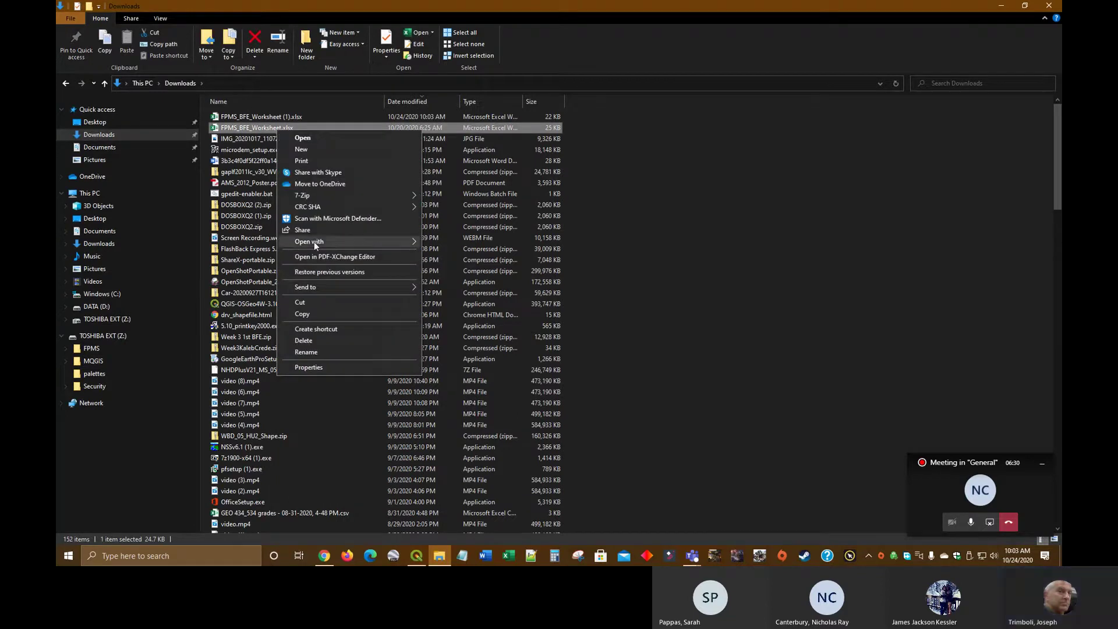
left_click(303, 302)
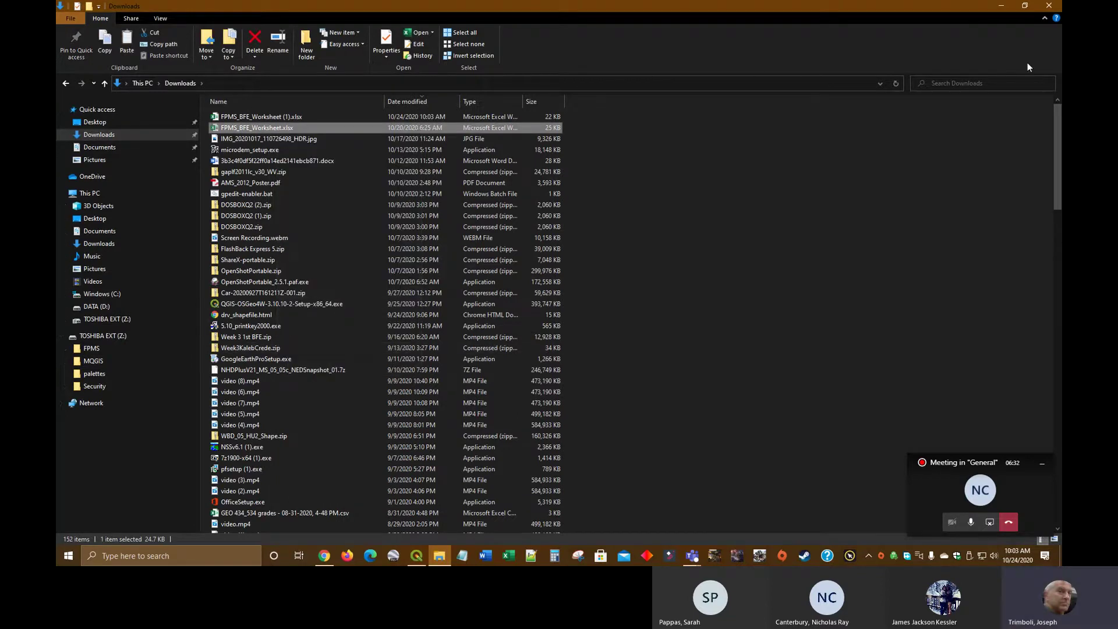
left_click(1001, 5)
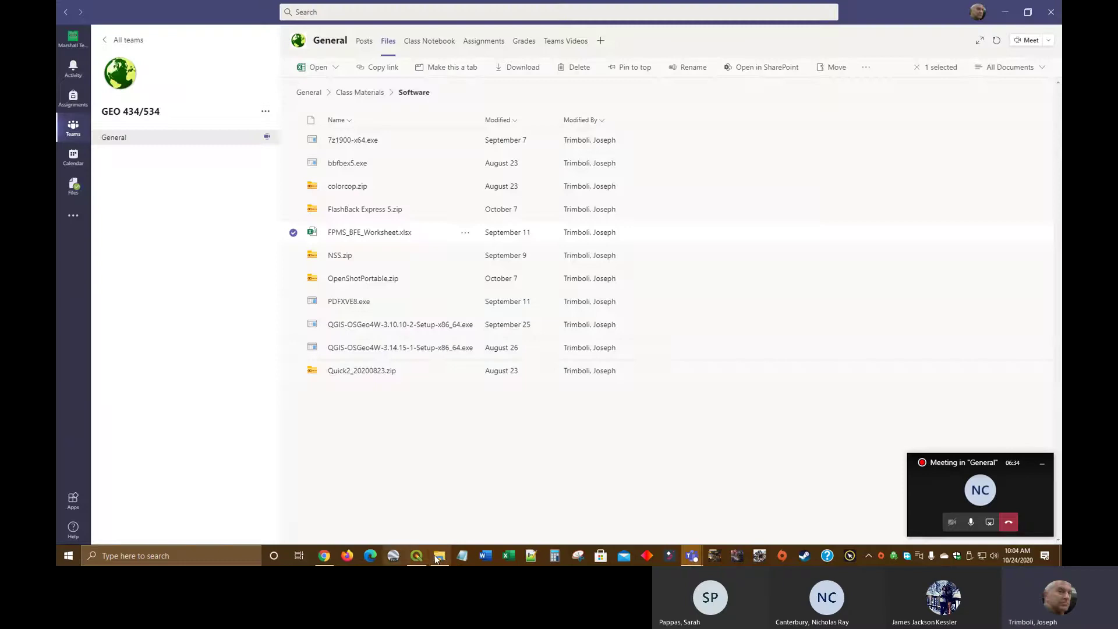
mouse_move(435, 554)
left_click(445, 522)
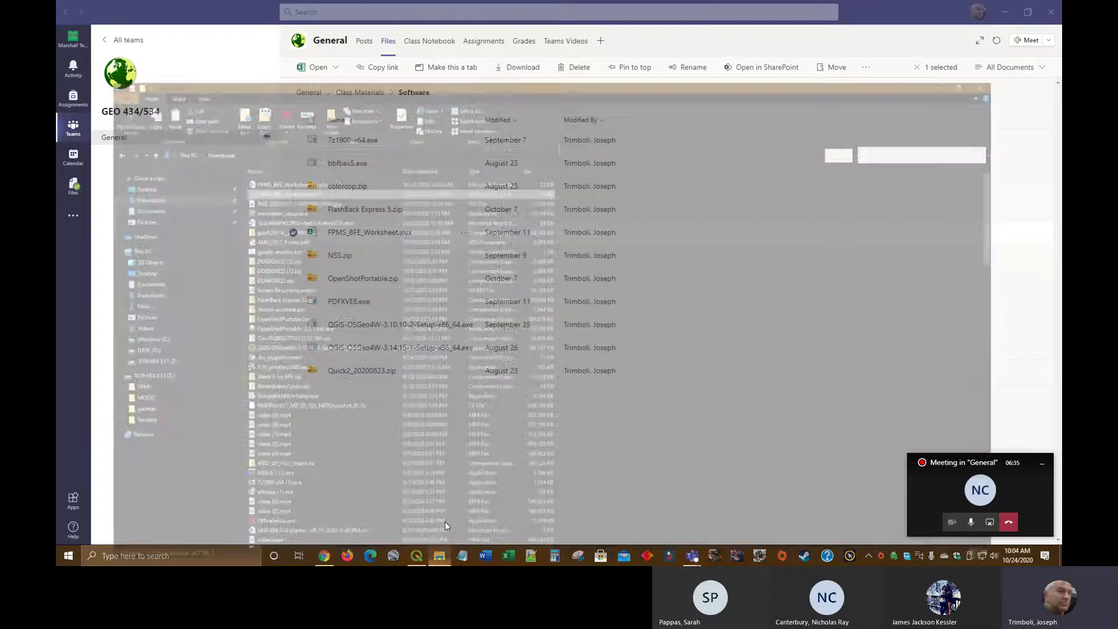
left_click(94, 361)
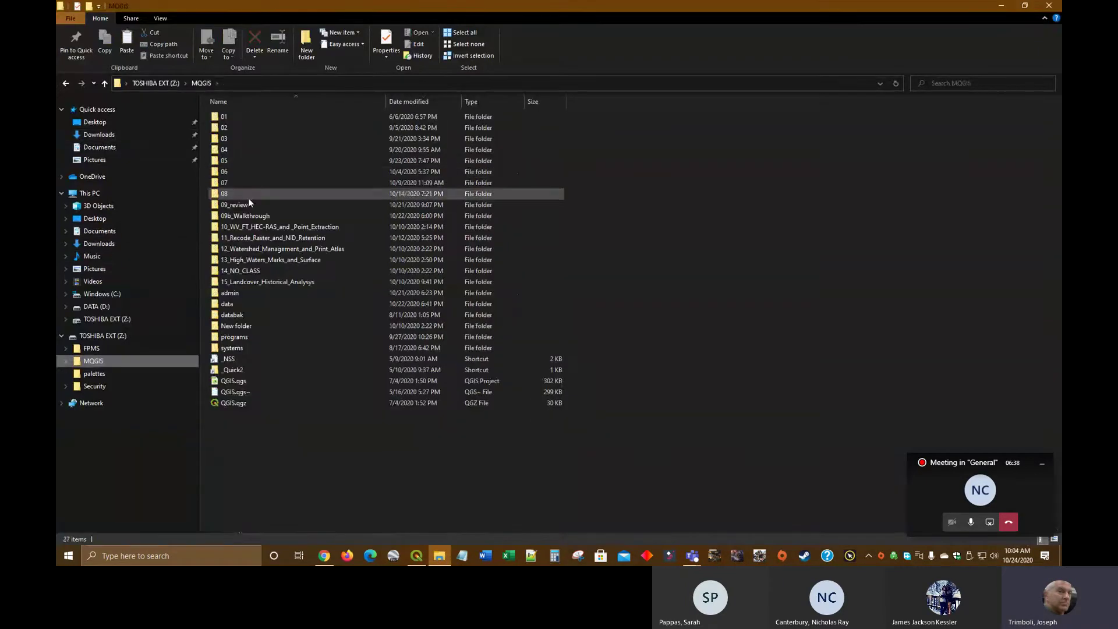
double_click(254, 218)
right_click(274, 213)
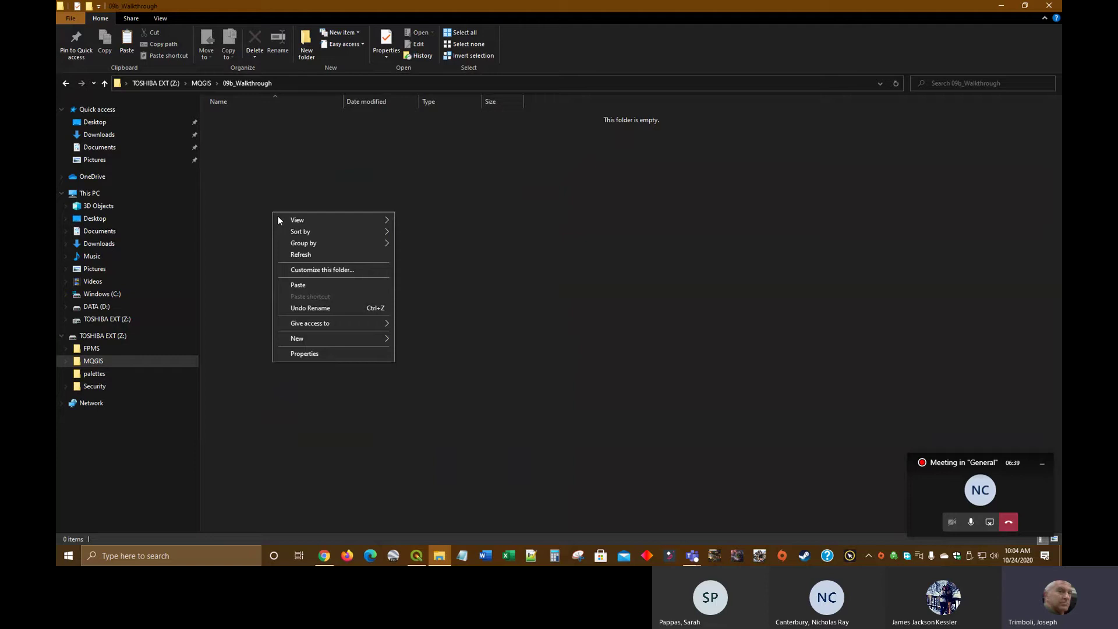
left_click(304, 288)
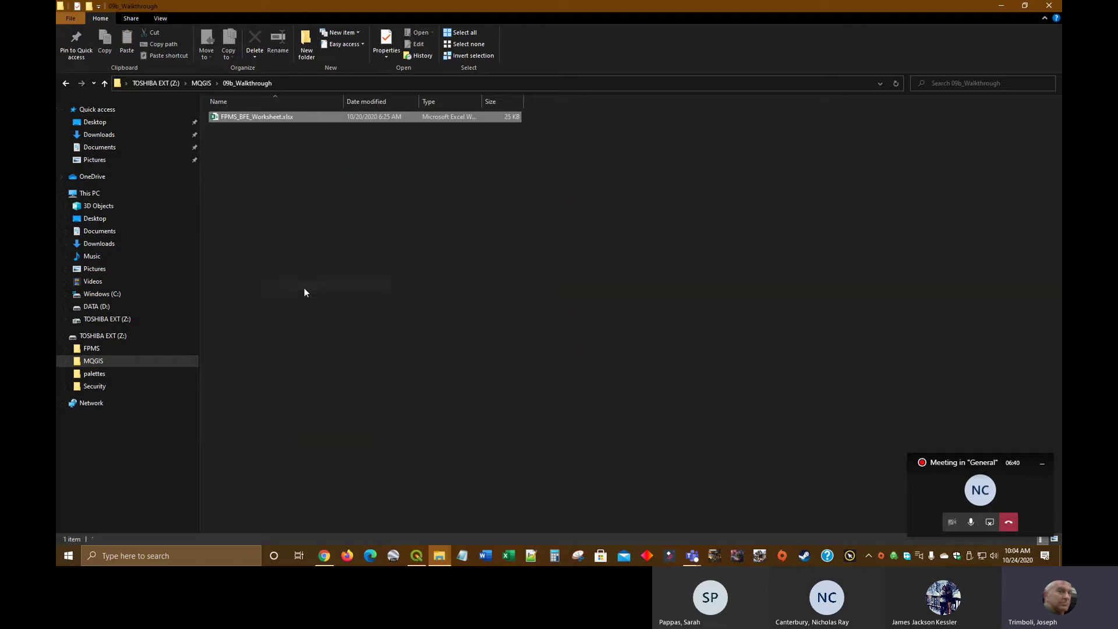
Step: Open FPMS_BFE_Worksheet.xlsx in Excel with editing enabled and set the Drainage Area value to 0
double_click(268, 117)
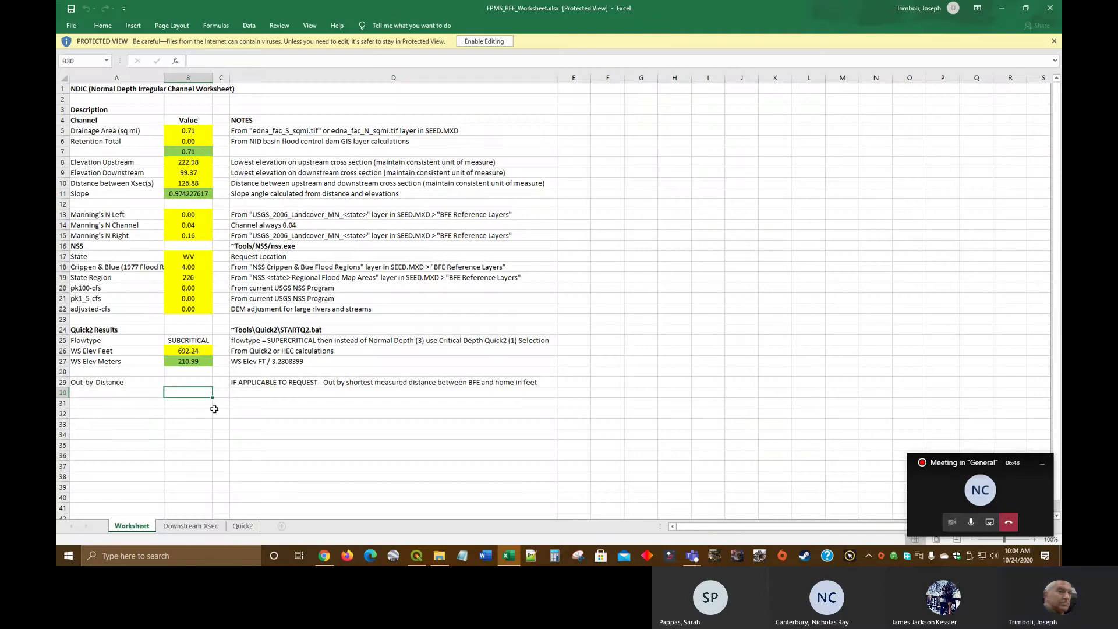
left_click(484, 41)
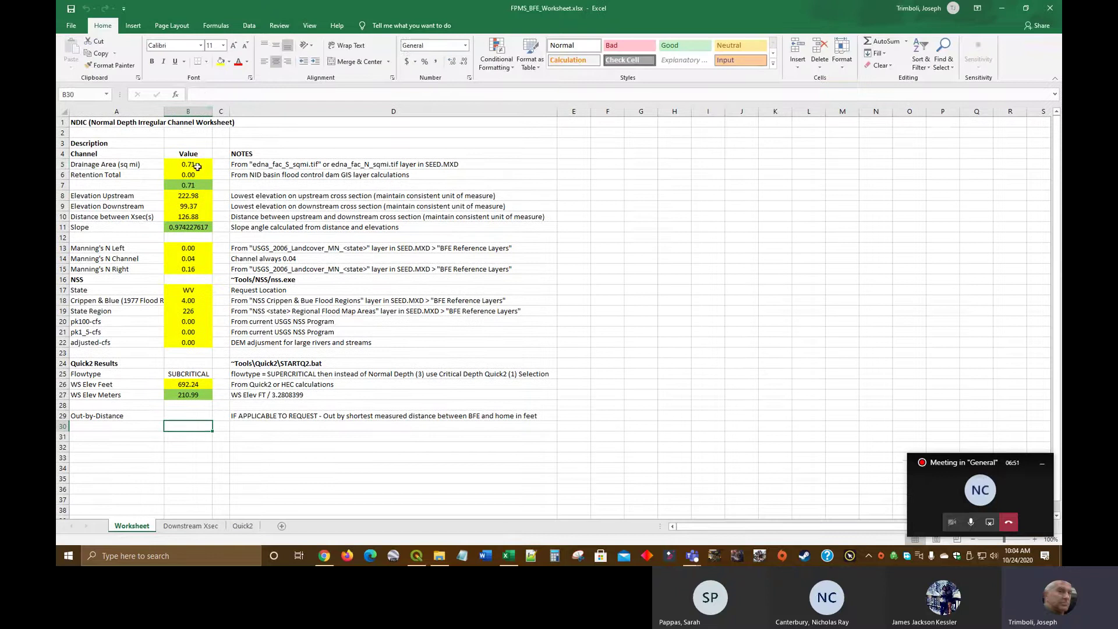
left_click(188, 238)
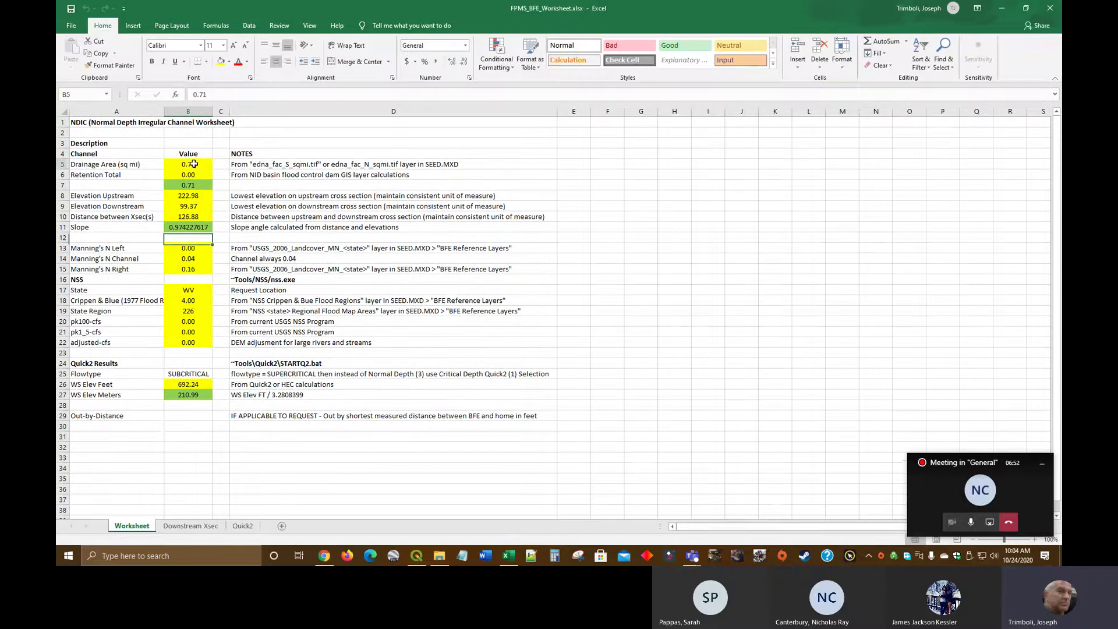
left_click(198, 164)
type("0")
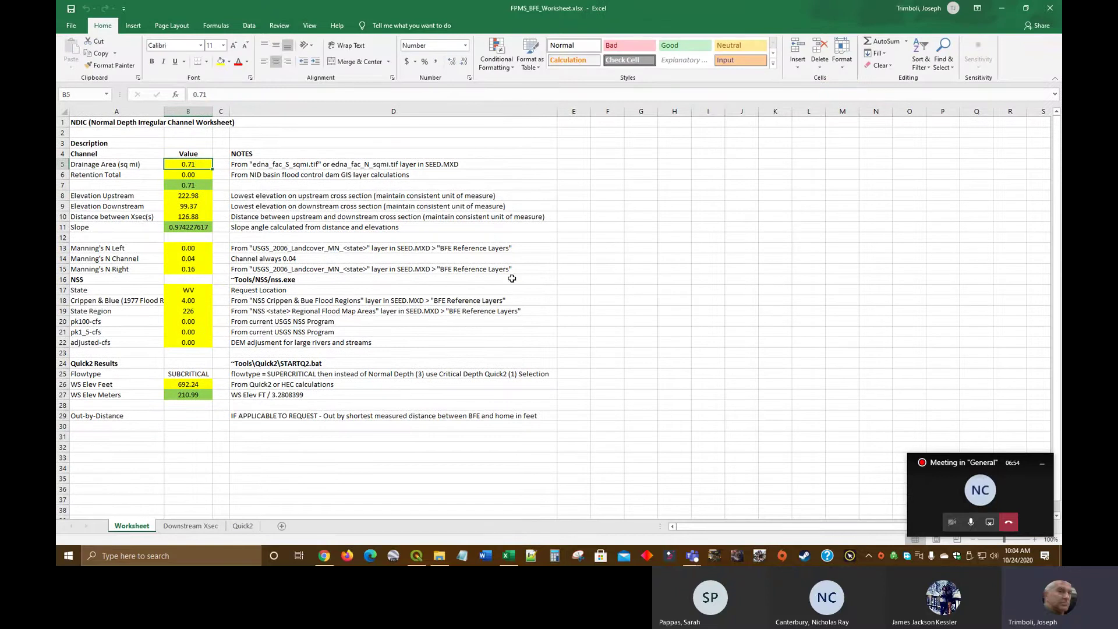
left_click(670, 238)
Step: Set Elevation Upstream, Elevation Downstream and Distance between Xsec(s) to 0 in the worksheet
left_click(193, 197)
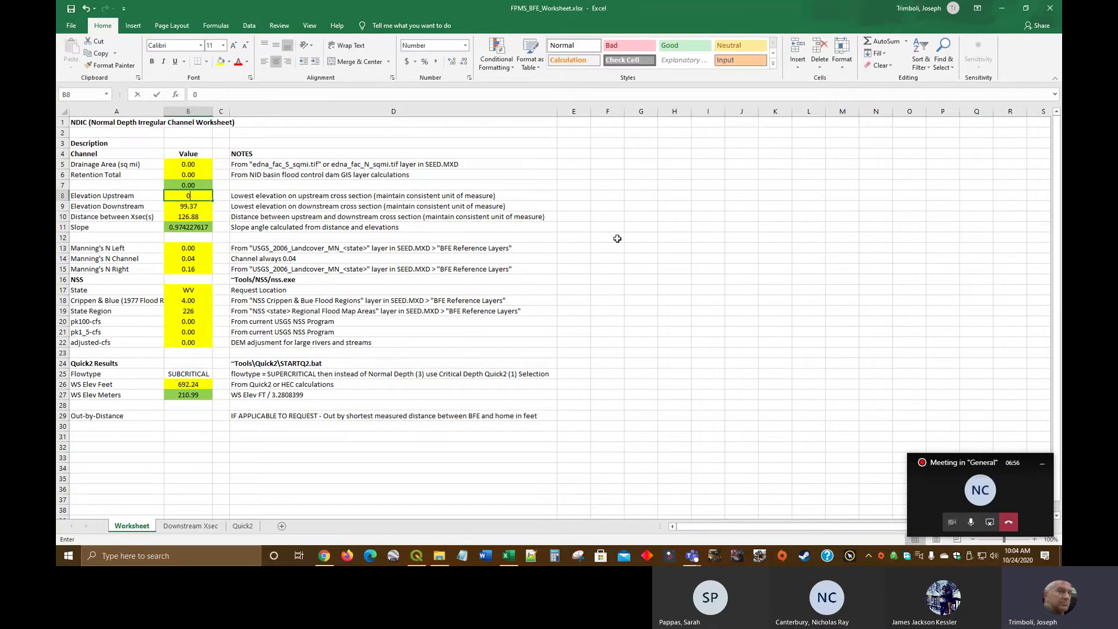
type("0")
key("Return")
type("00")
key("Return")
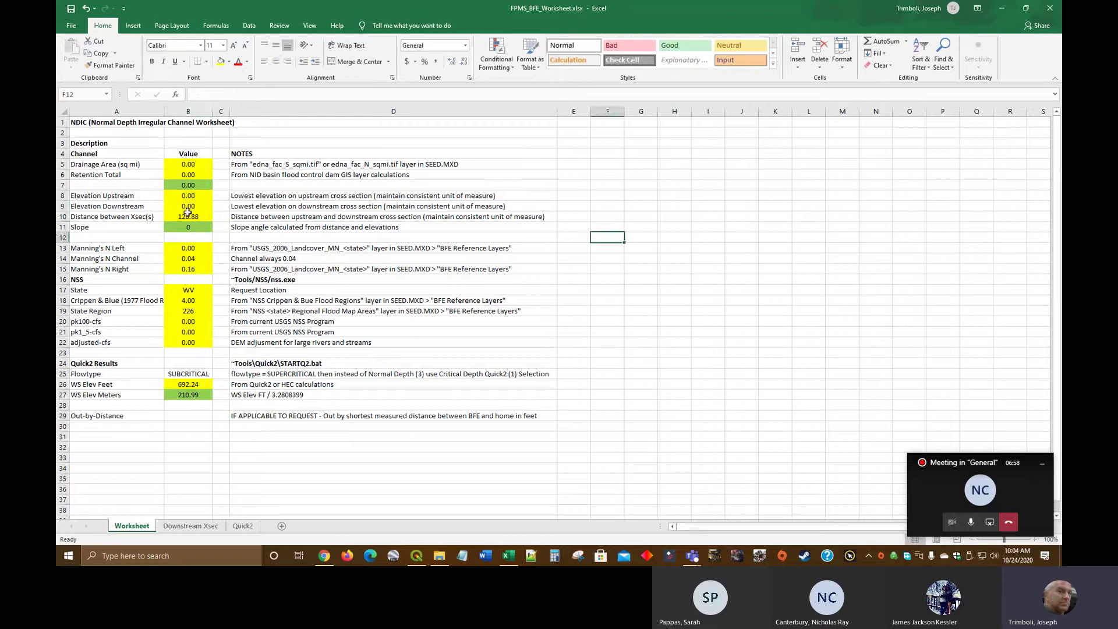
type("0")
left_click(718, 244)
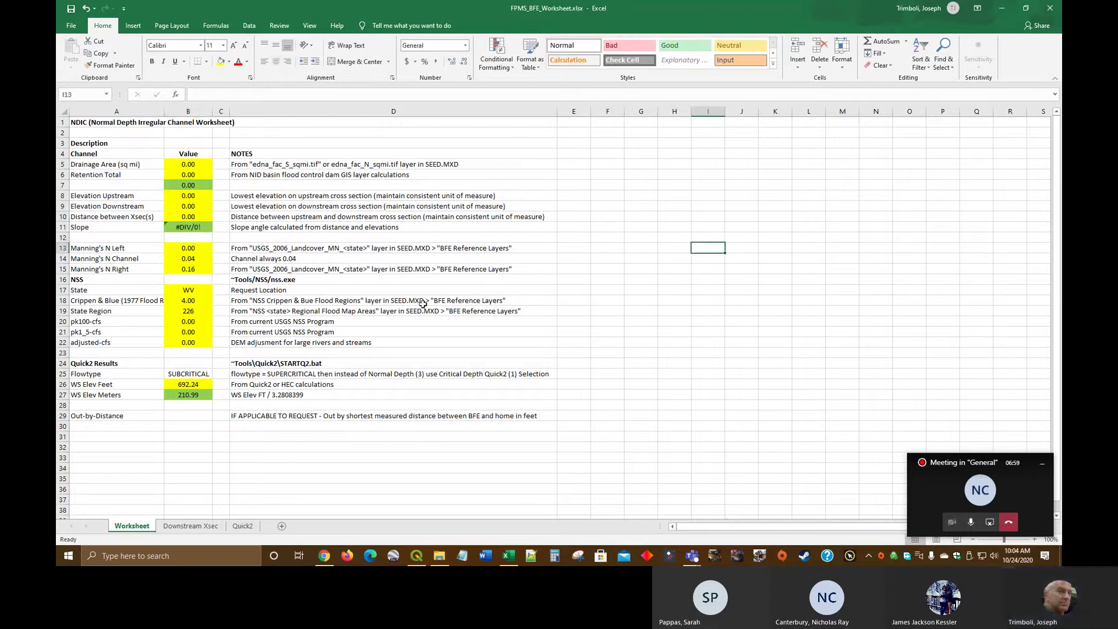
Step: Reset the State Region value in the NSS section to 0
left_click(192, 312)
type("0")
left_click(750, 347)
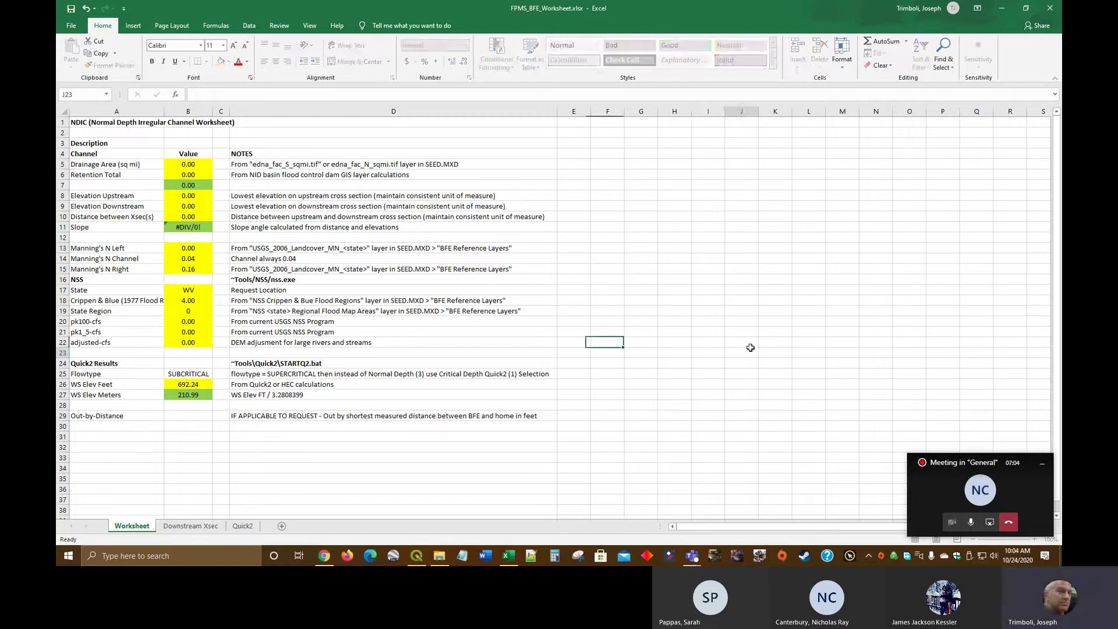
Step: Set WS Elev Feet to 0 and clear the Flowtype value in the Quick2 Results section
left_click(198, 385)
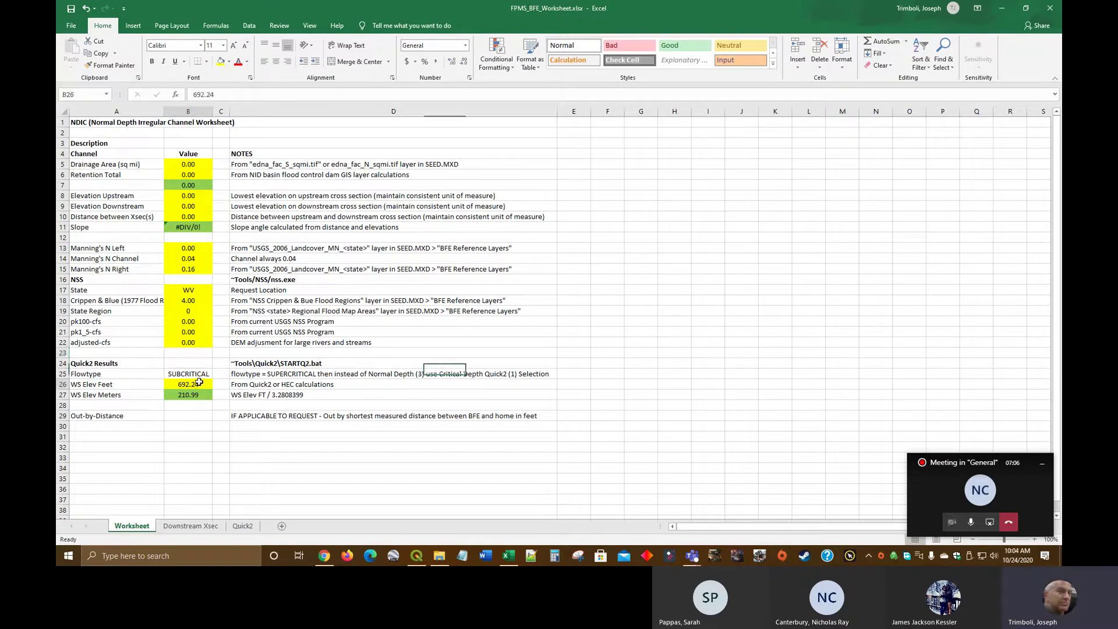
type("0")
key("Return")
left_click(201, 373)
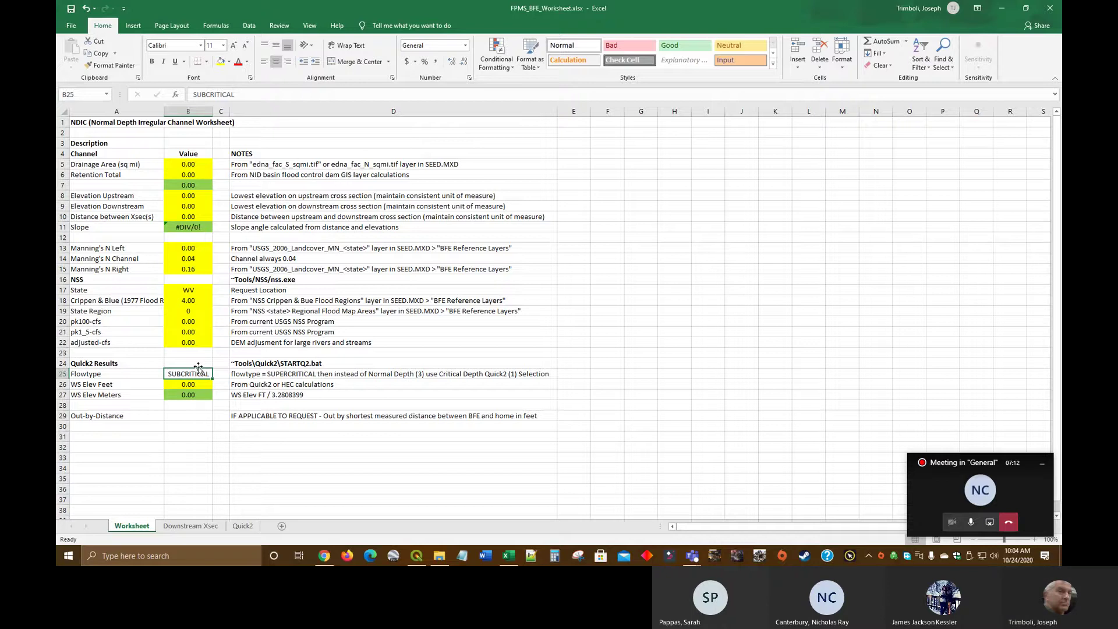
key("Delete")
left_click(568, 363)
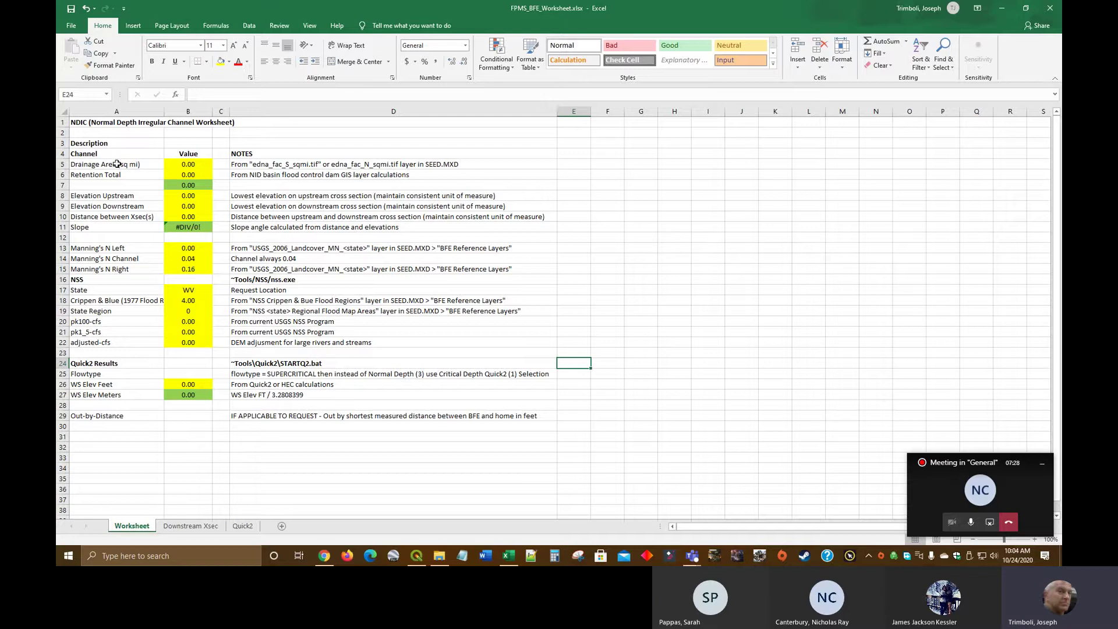
Step: Switch to QGIS and add DEM_3M_FT.tif from the favorite Z:\MQGIS\data folder to the project through the Data Source Manager
left_click(1002, 8)
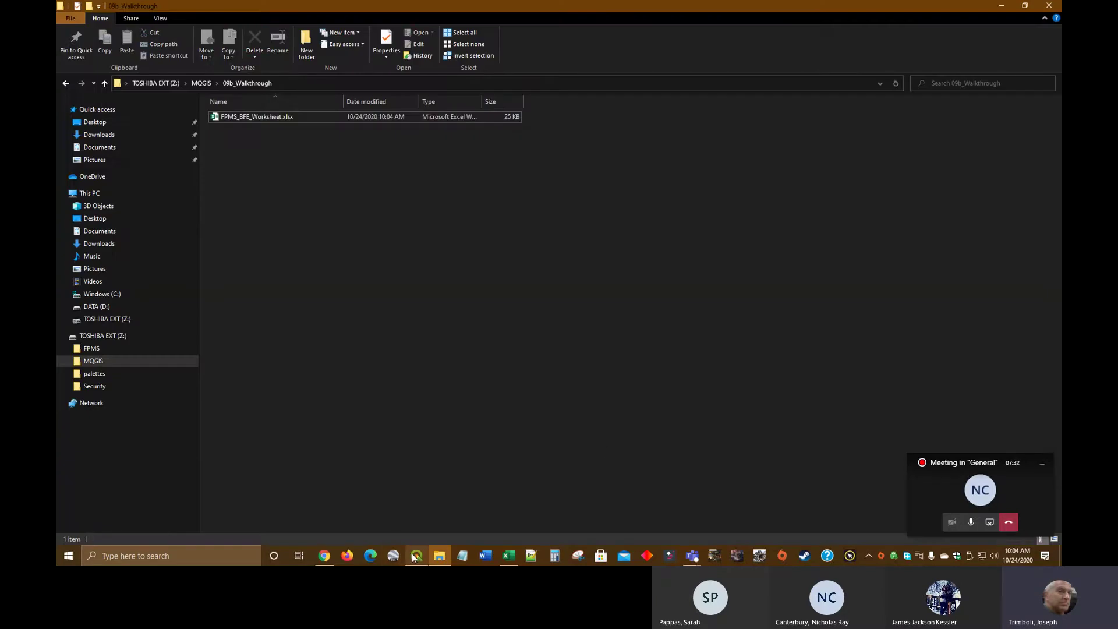
left_click(417, 518)
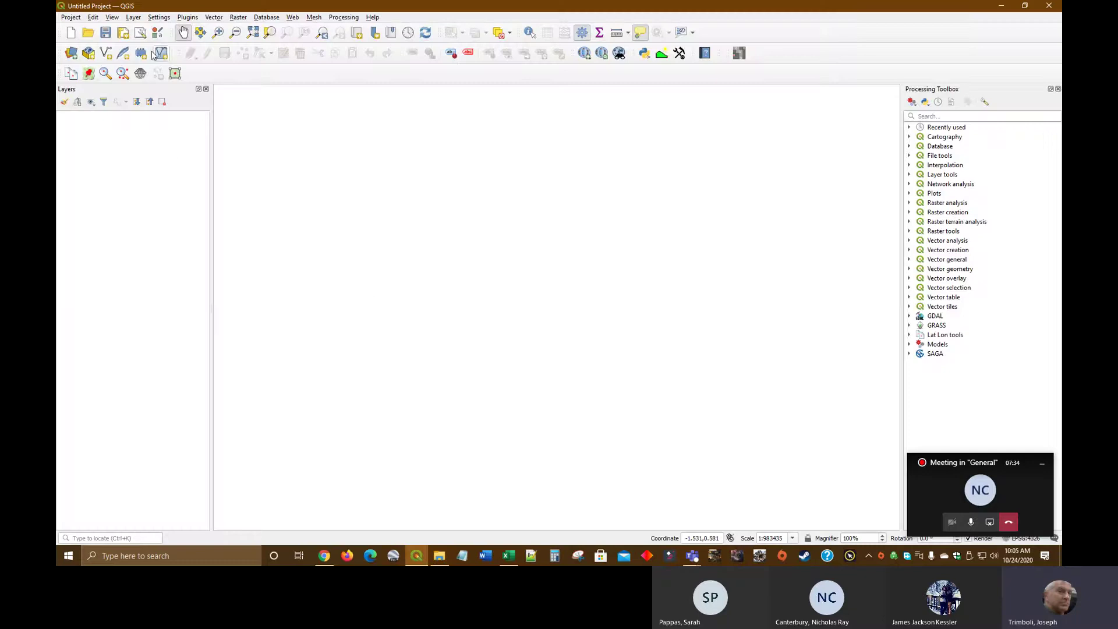
left_click(131, 19)
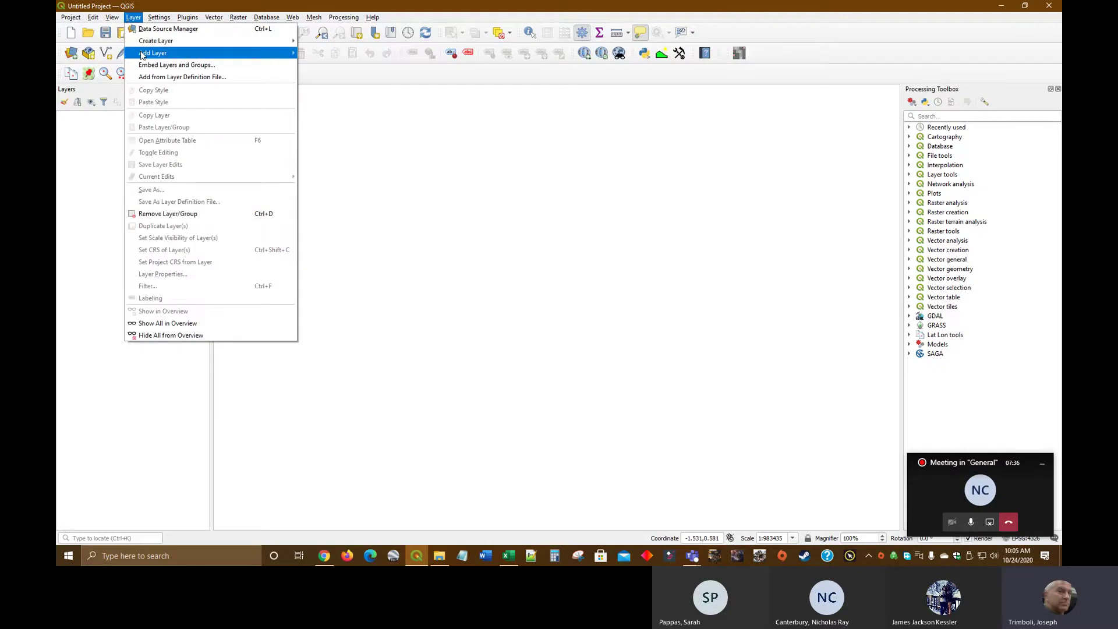
mouse_move(143, 54)
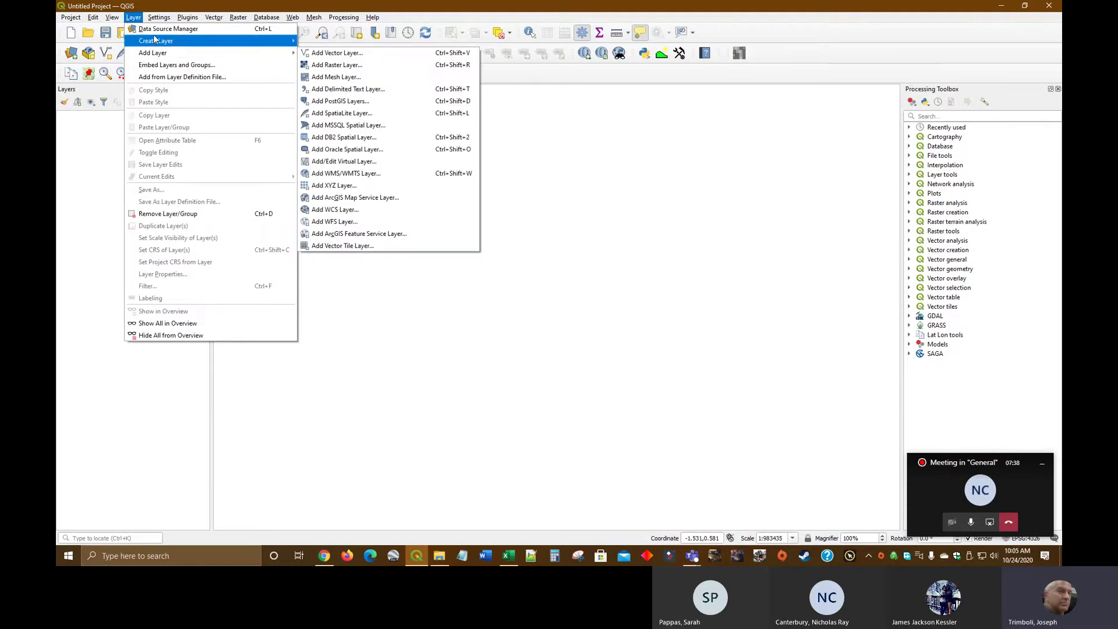
left_click(153, 30)
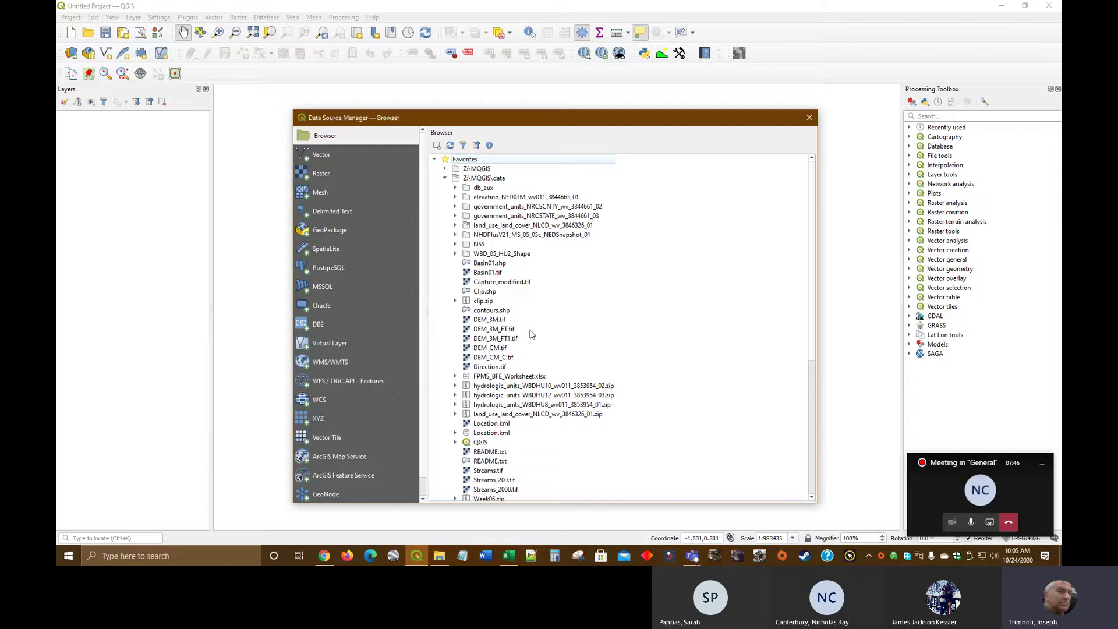
left_click(510, 330)
right_click(509, 330)
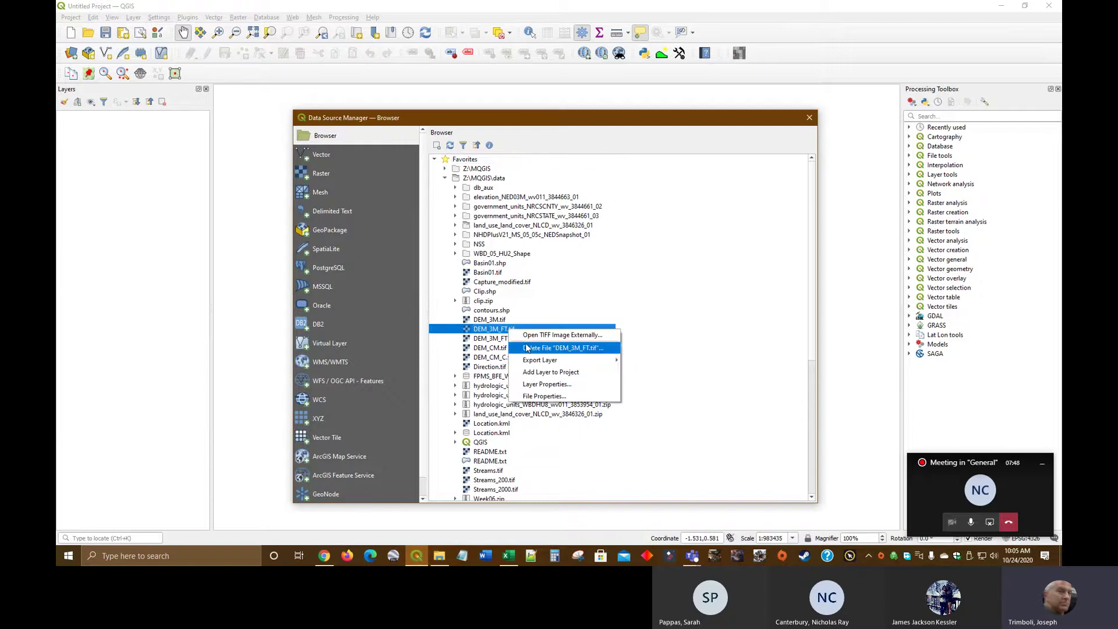
mouse_move(533, 359)
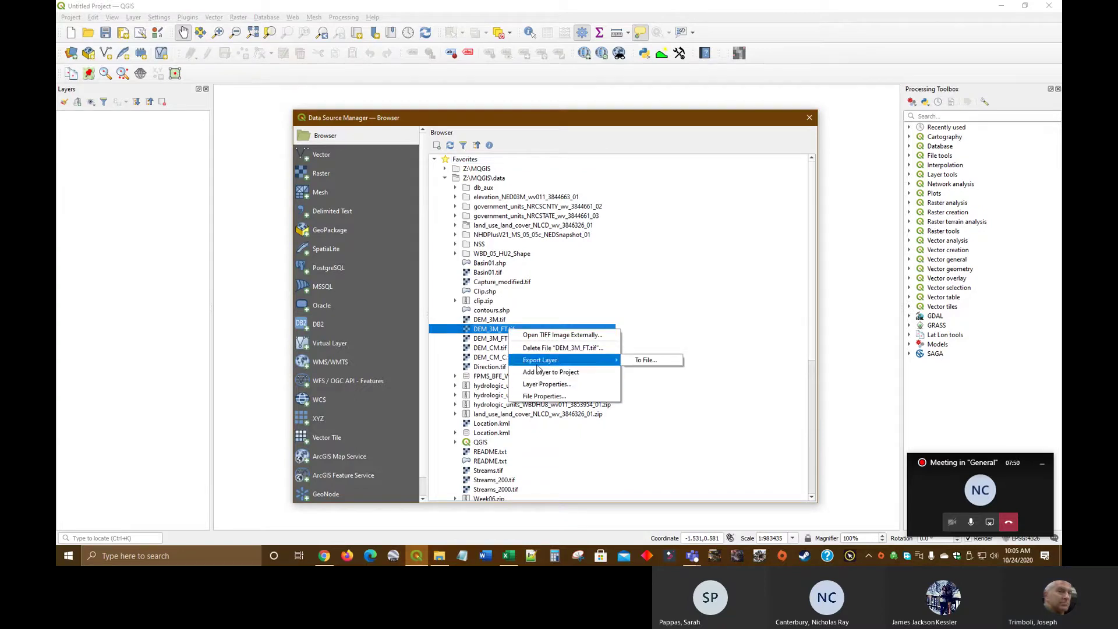
left_click(538, 373)
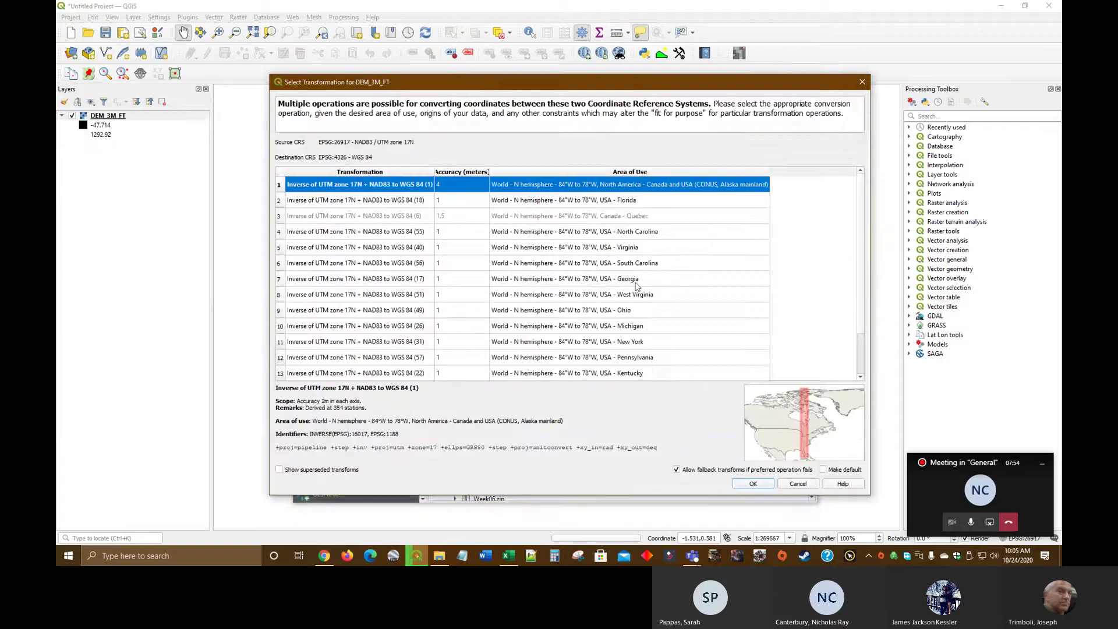
Step: Apply the West Virginia NAD83 to WGS 84 (51) transformation for DEM_3M_FT and close the Data Source Manager
left_click(626, 298)
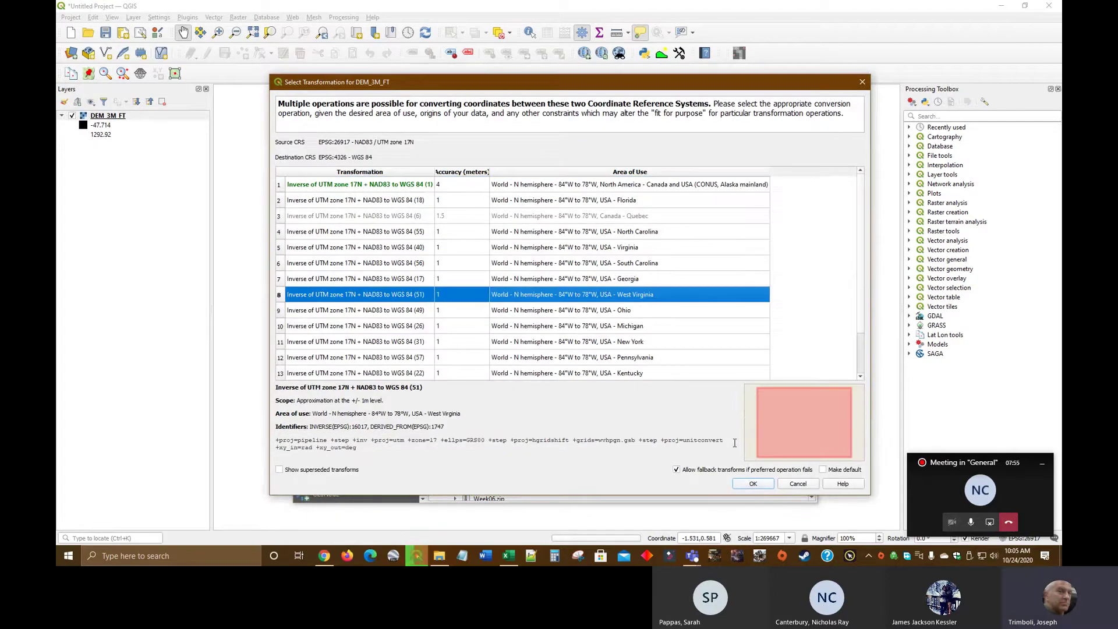
left_click(753, 484)
left_click(809, 117)
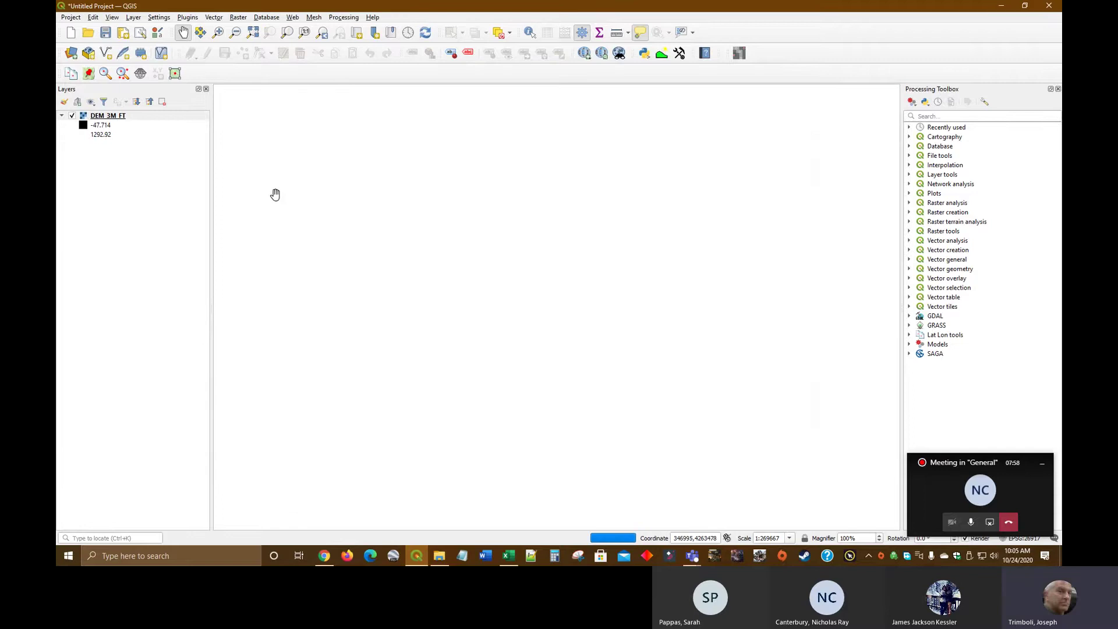
Step: Zoom to the DEM_3M_FT layer and examine its source, symbology, rendering, histogram and information properties
right_click(101, 117)
left_click(116, 120)
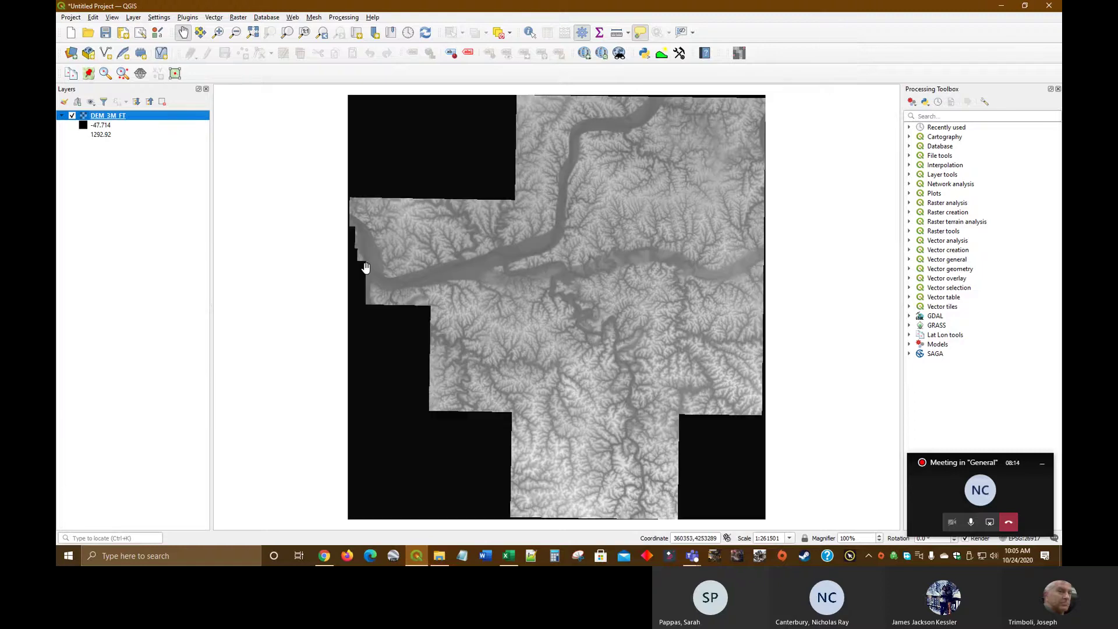
right_click(136, 119)
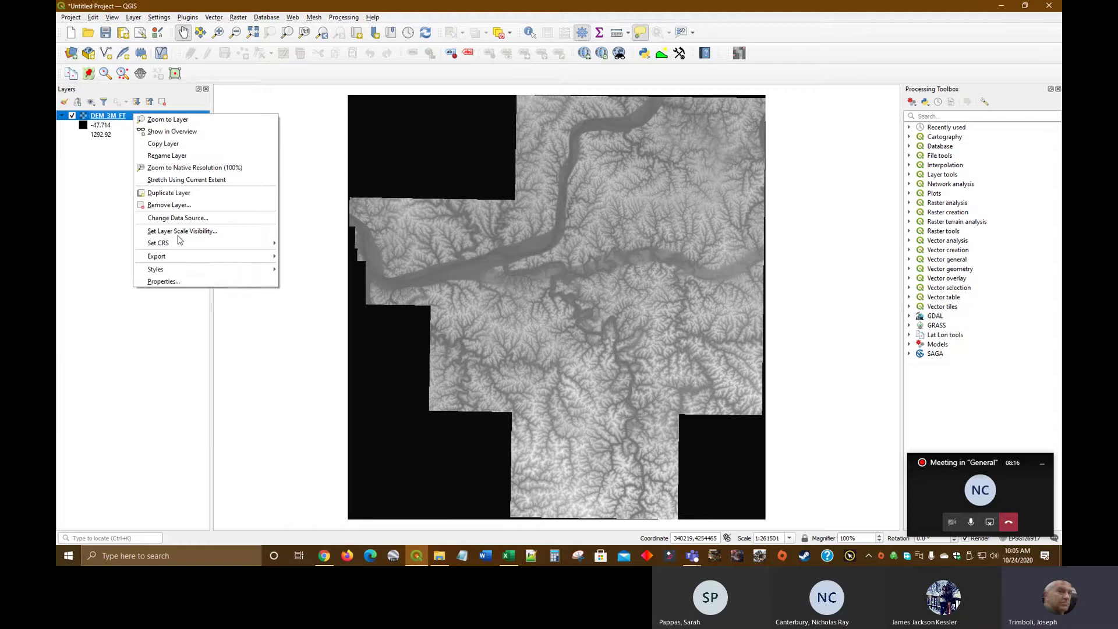
left_click(190, 278)
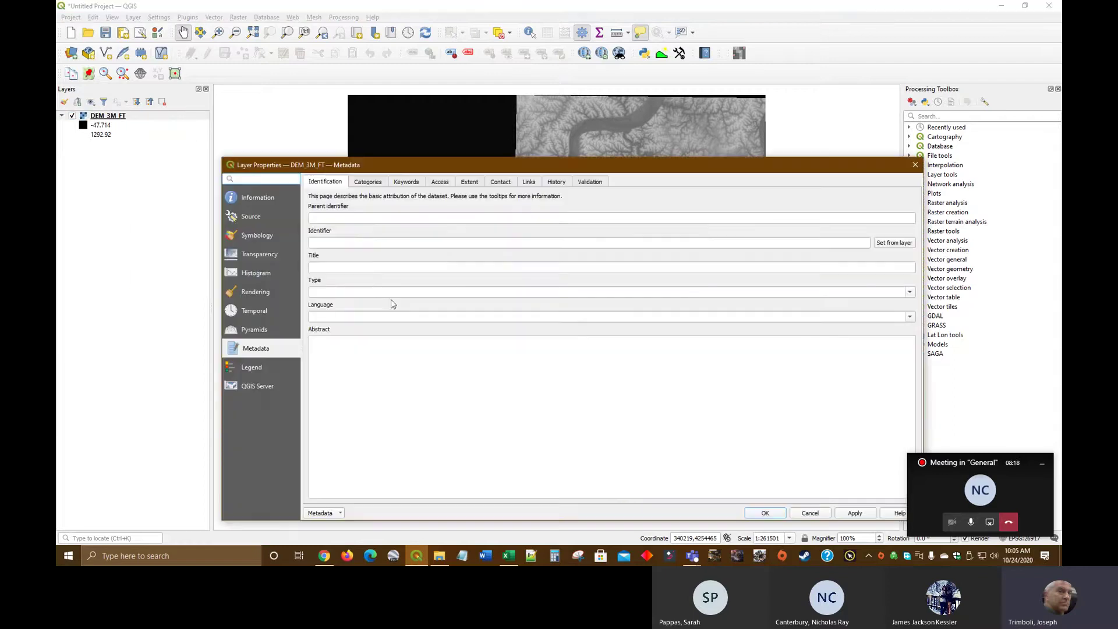
left_click(255, 235)
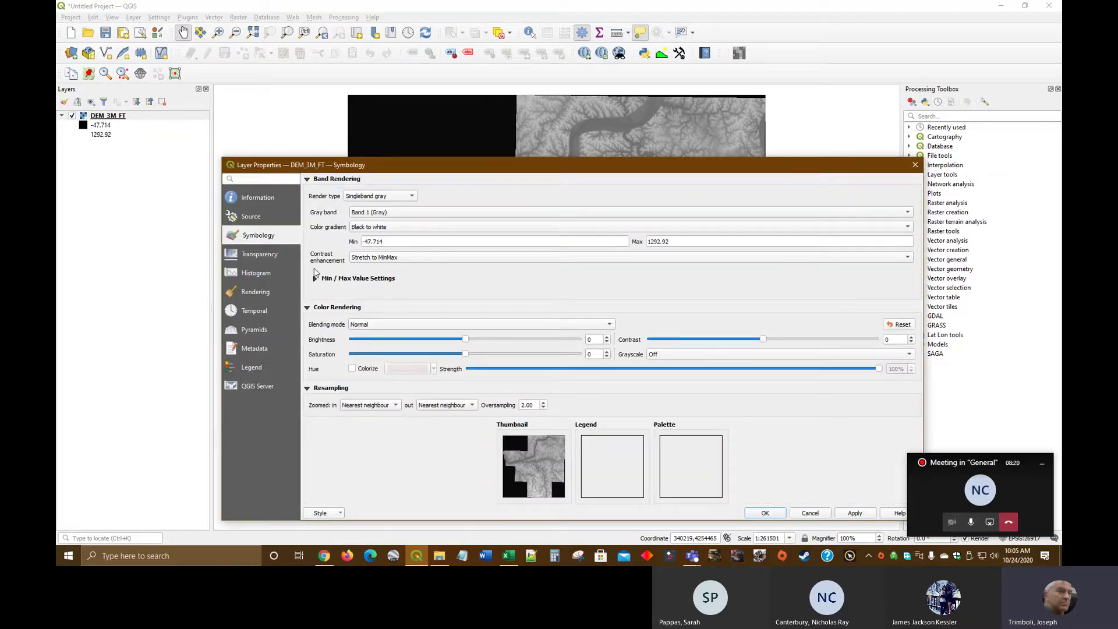
left_click(253, 274)
left_click(255, 219)
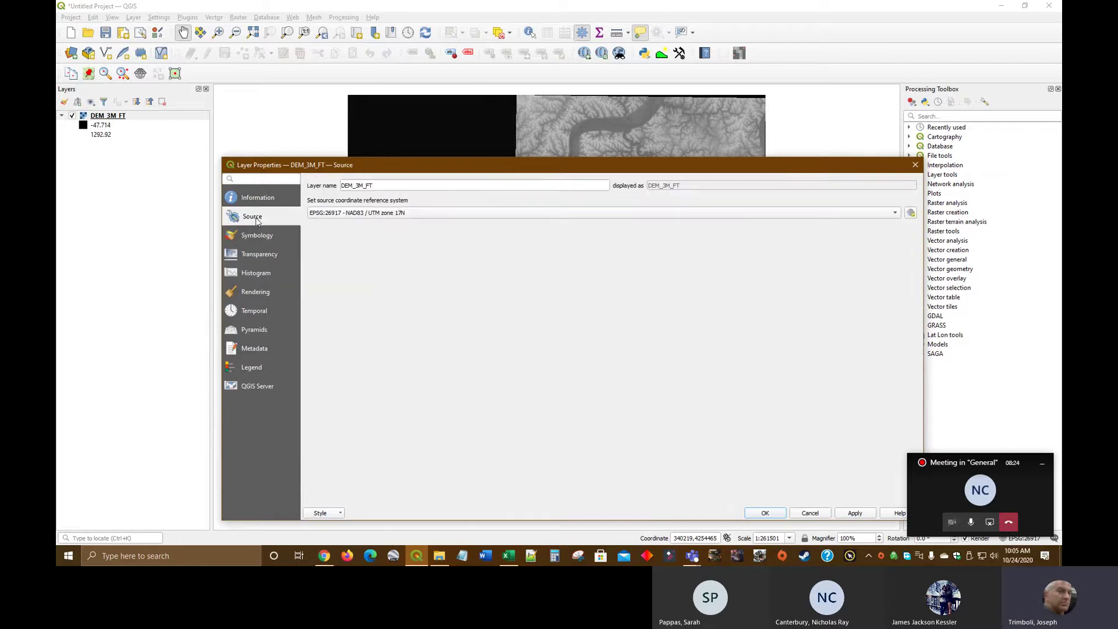
left_click(260, 236)
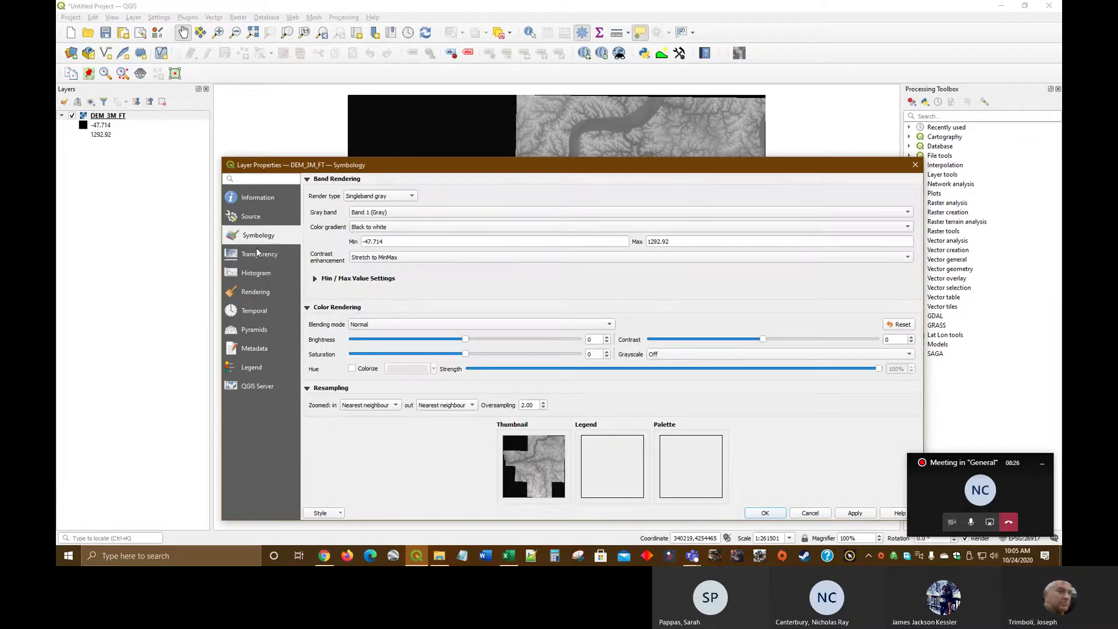
left_click(259, 294)
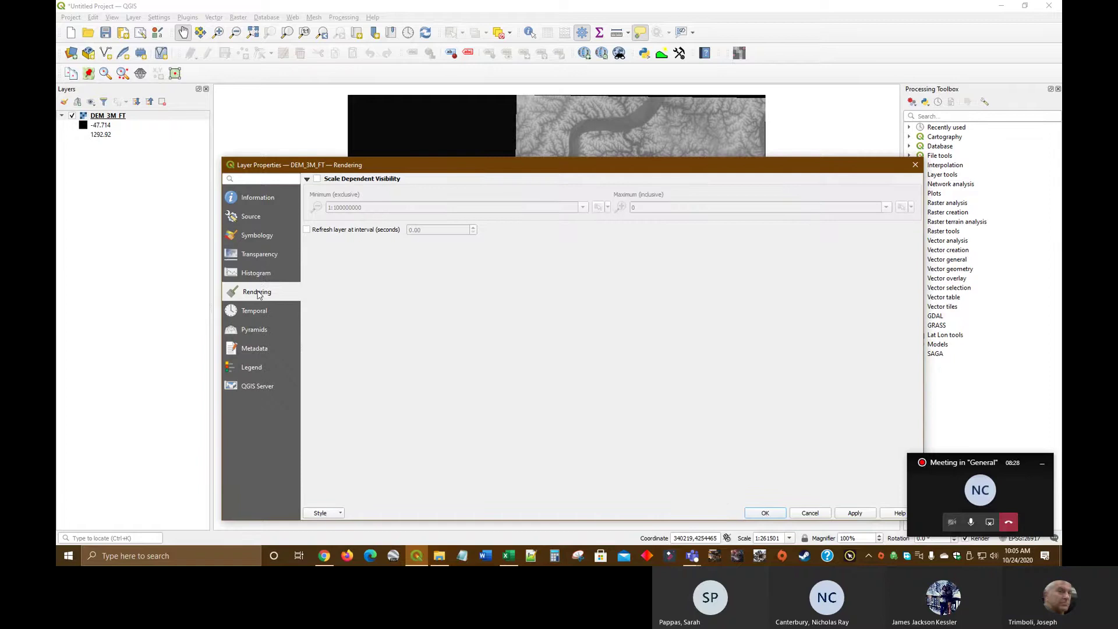
left_click(257, 277)
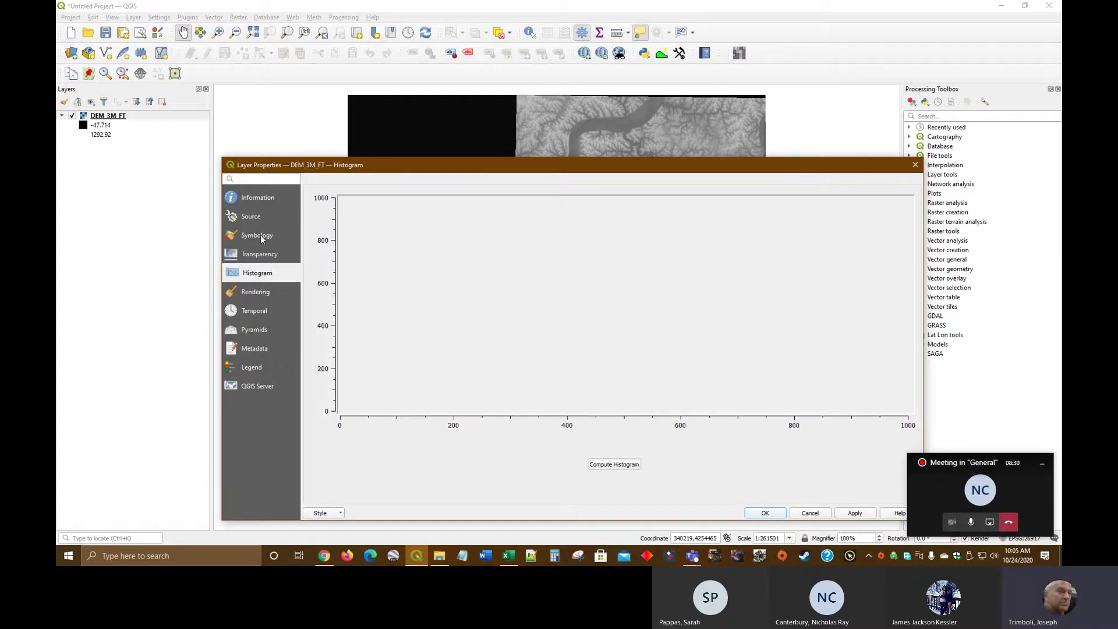
left_click(251, 198)
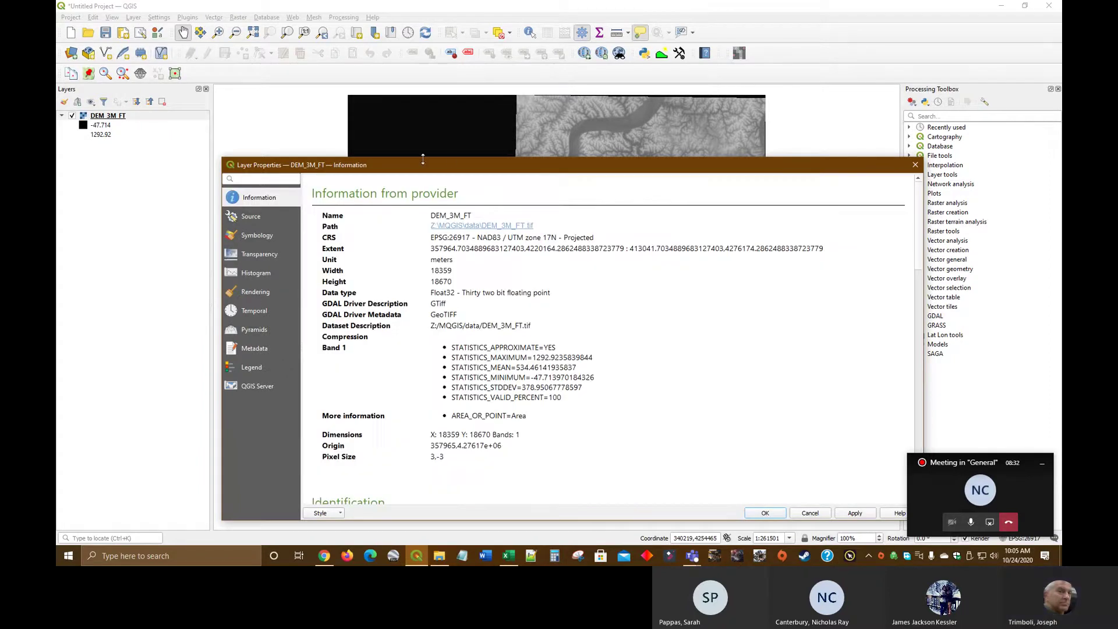
left_click_drag(451, 155, 451, 33)
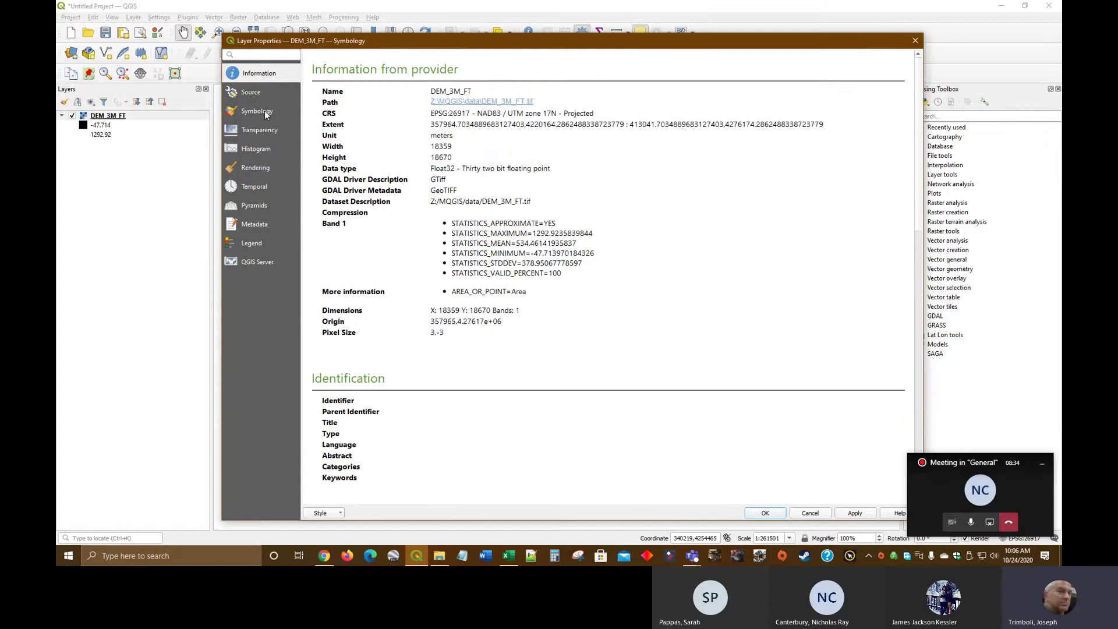
Step: Apply an additional no data value in DEM_3M_FT's transparency properties and stretch the layer's contrast using the current extent
left_click(265, 111)
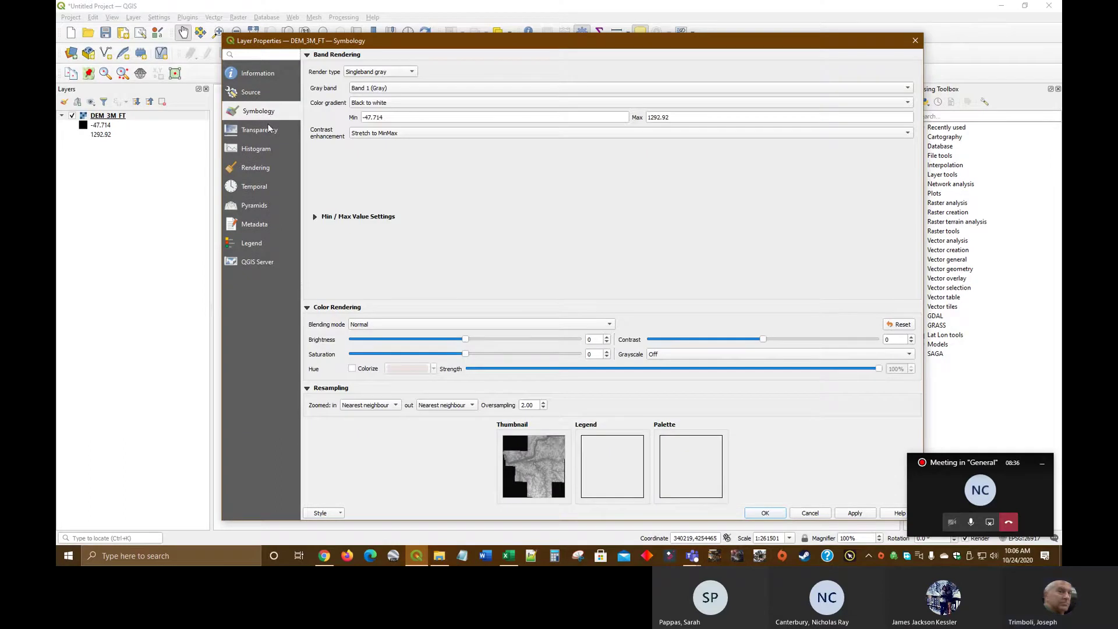
left_click(269, 129)
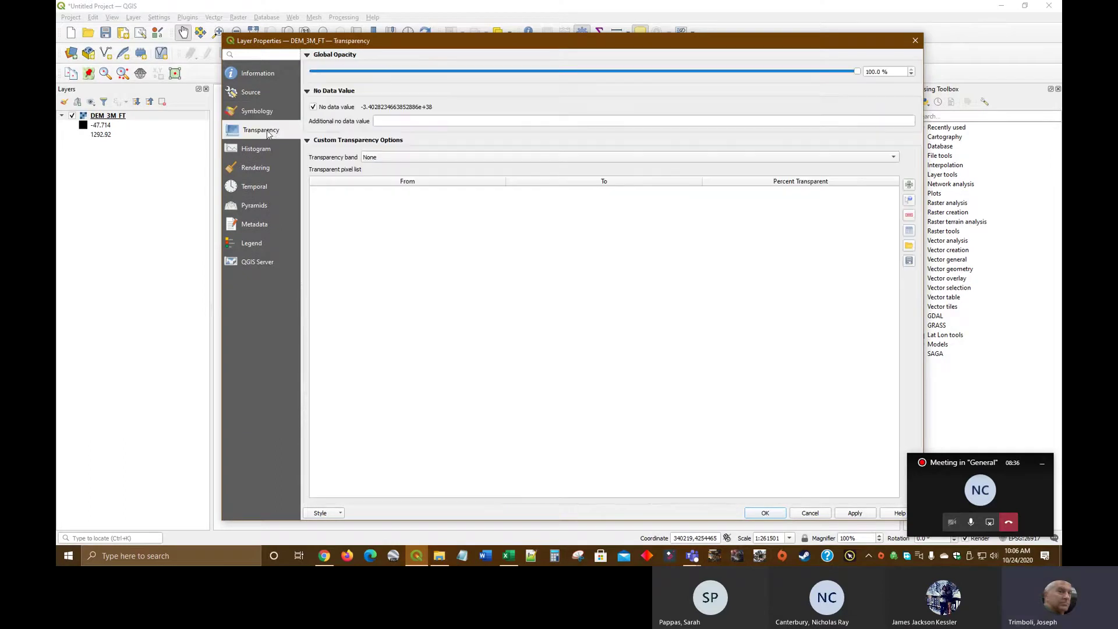
left_click(377, 121)
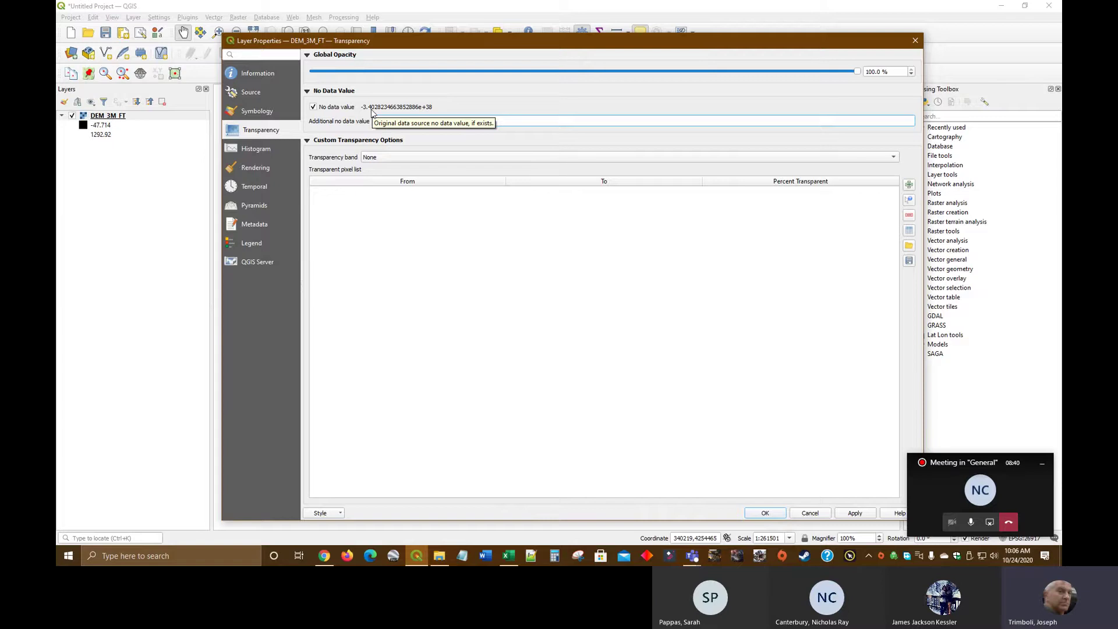
left_click(766, 514)
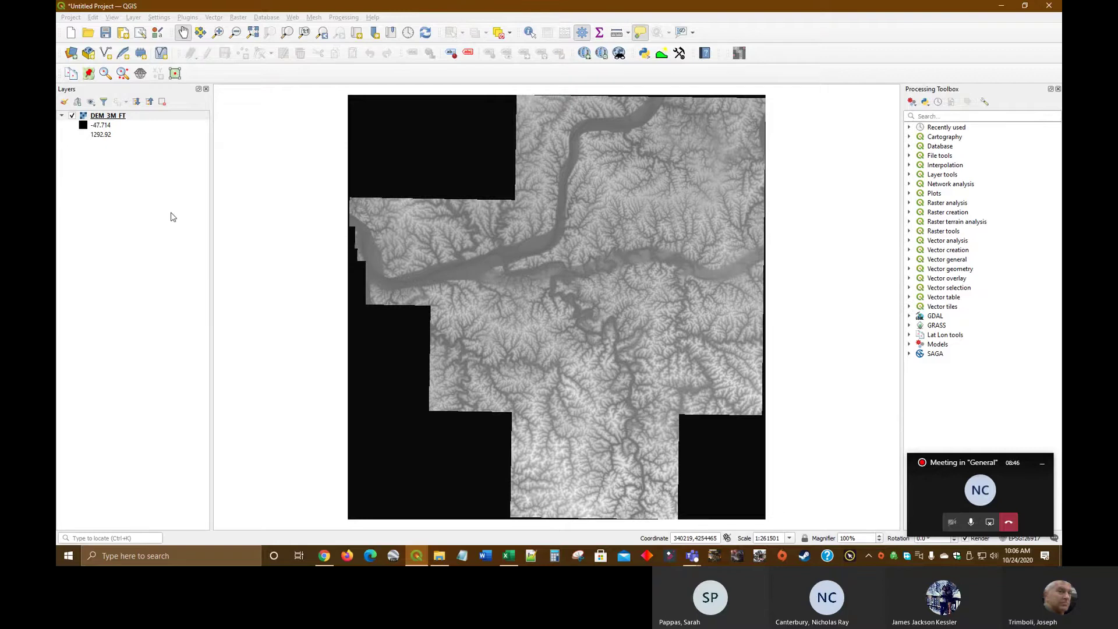
right_click(128, 116)
left_click(192, 180)
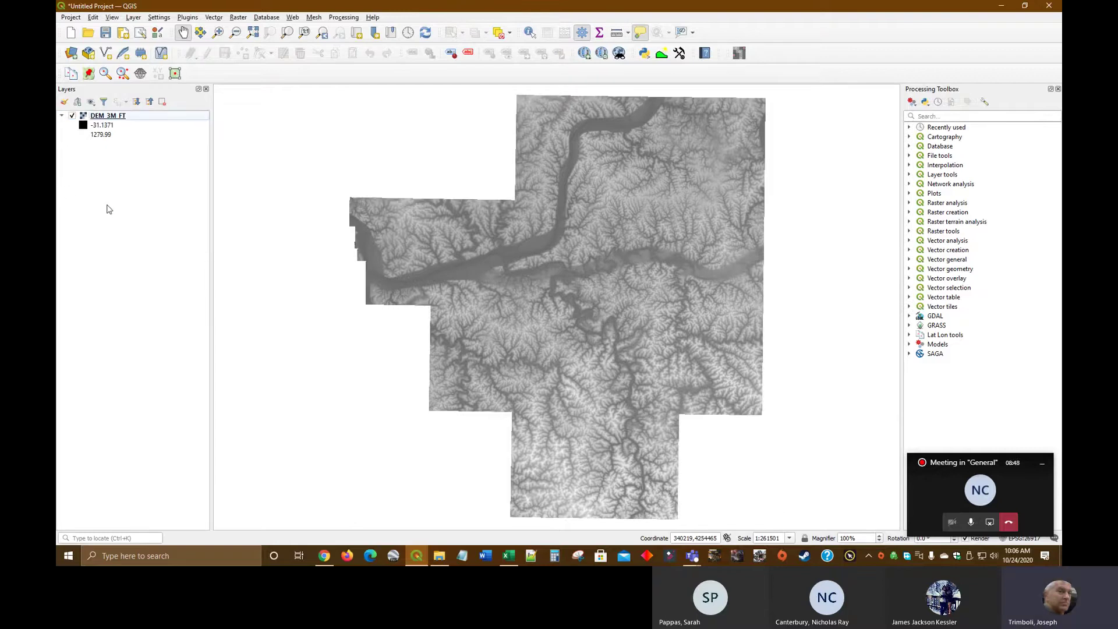
Step: Save the project as a QGZ file named QGIS in the Z:\MQGIS\09b_Walkthrough folder
left_click(105, 32)
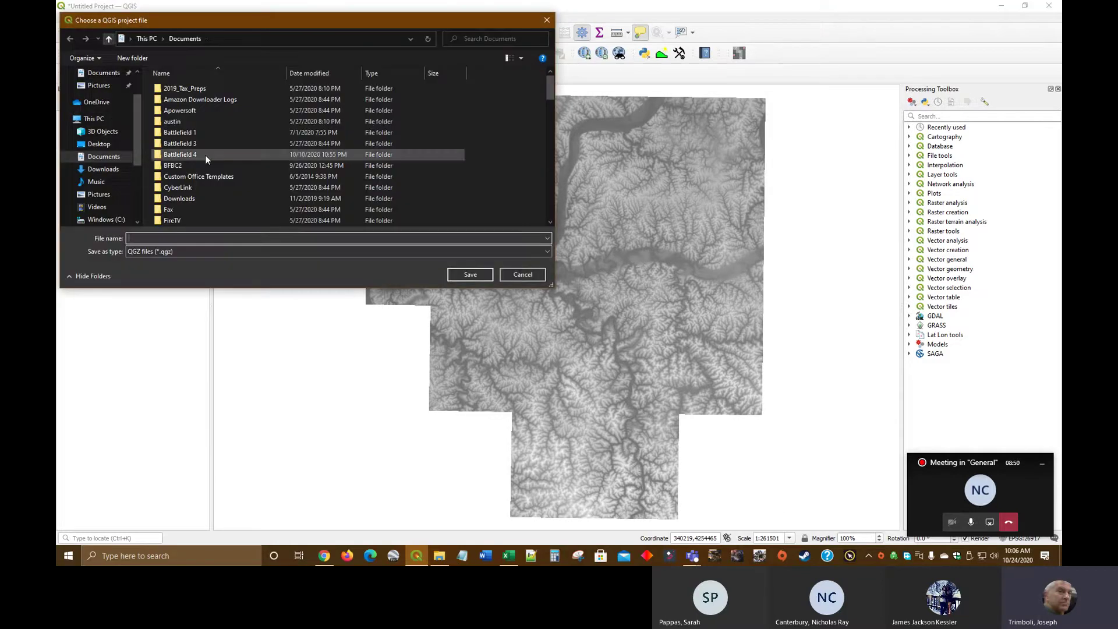
left_click(510, 275)
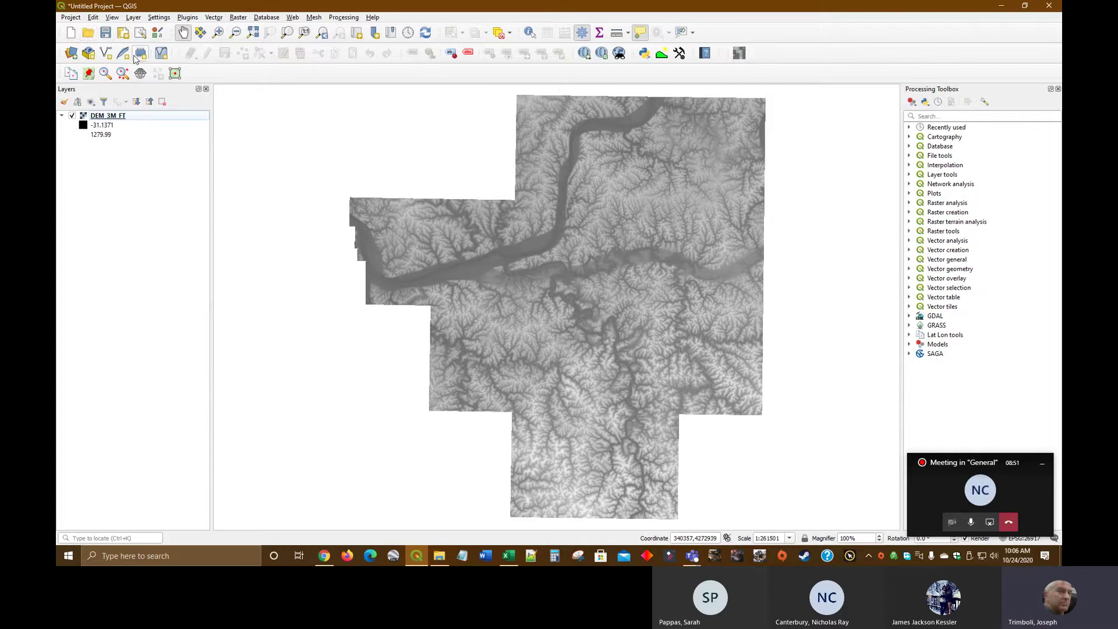
left_click(105, 33)
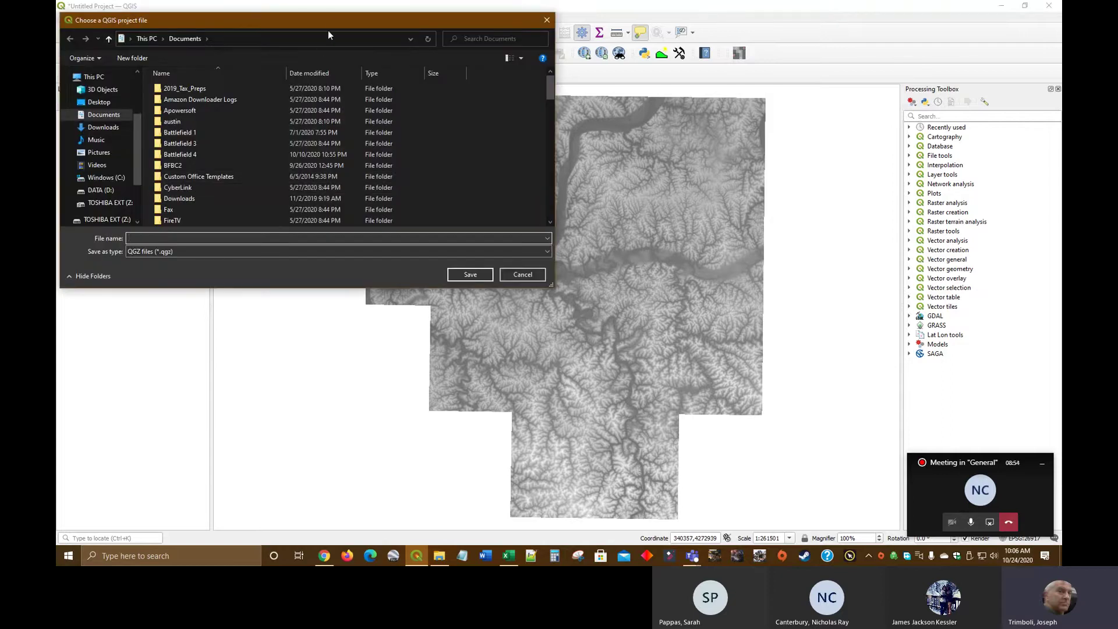
left_click_drag(330, 19, 589, 87)
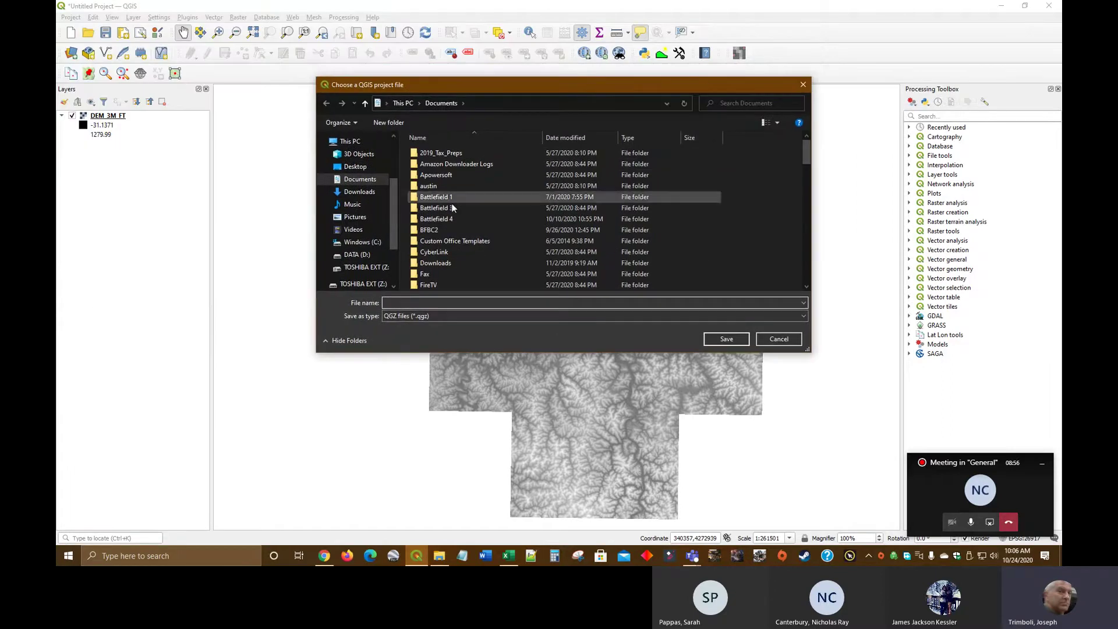
left_click_drag(396, 197, 397, 233)
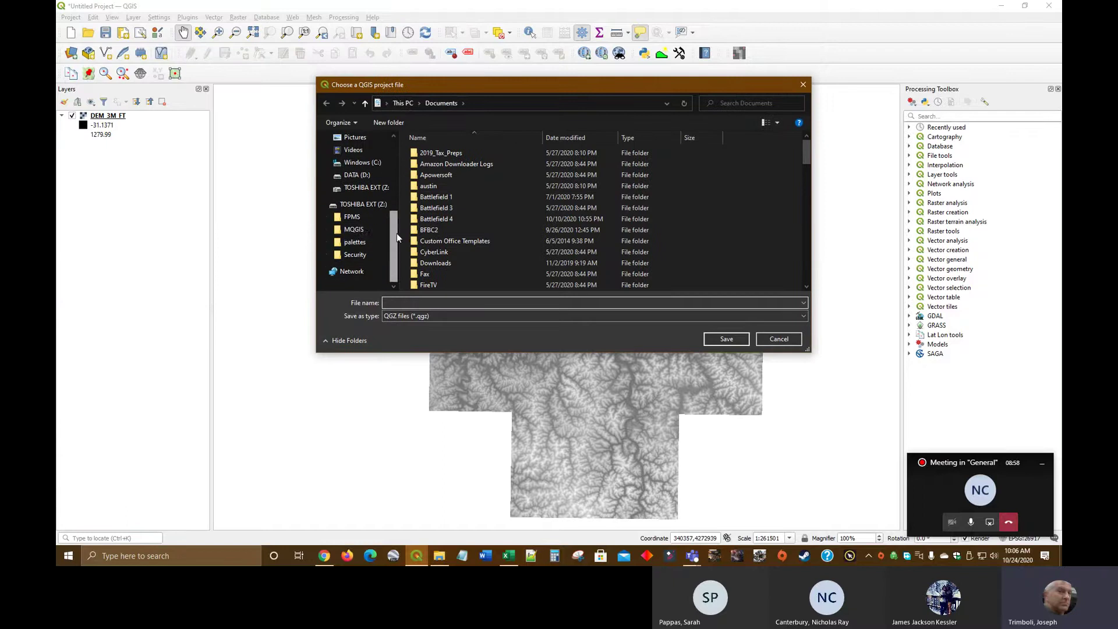
left_click(362, 204)
left_click(361, 230)
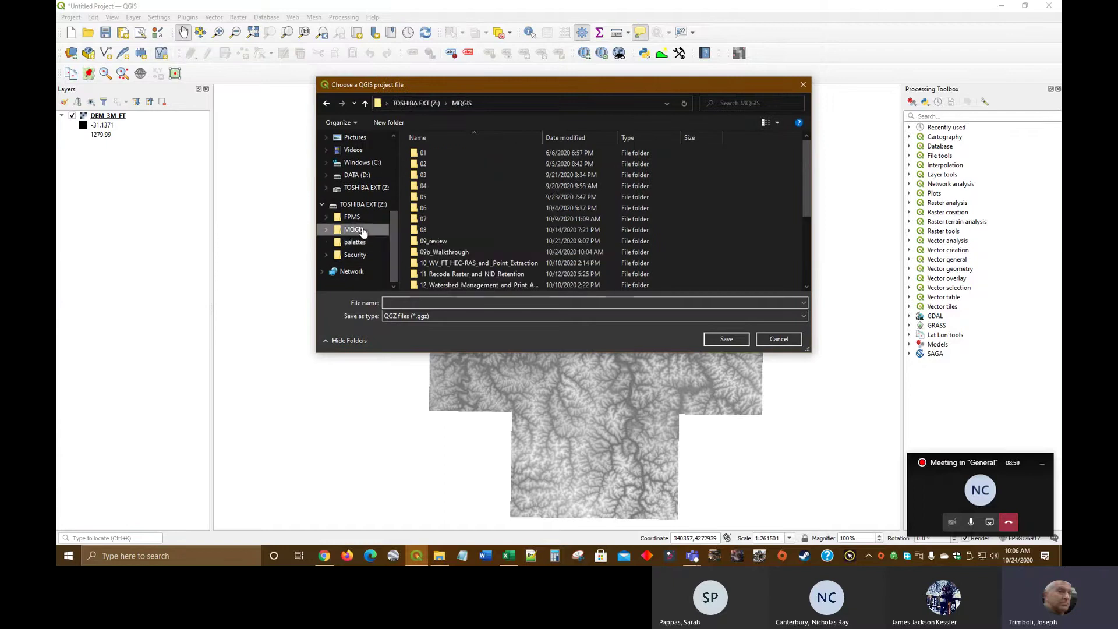
double_click(444, 252)
left_click(396, 304)
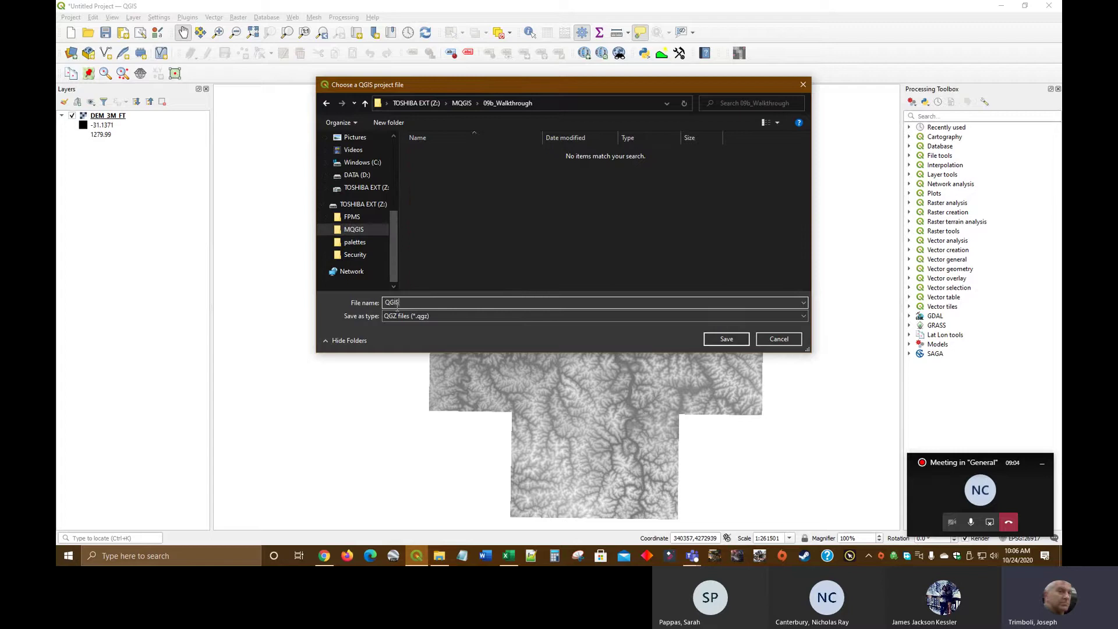
left_click(736, 342)
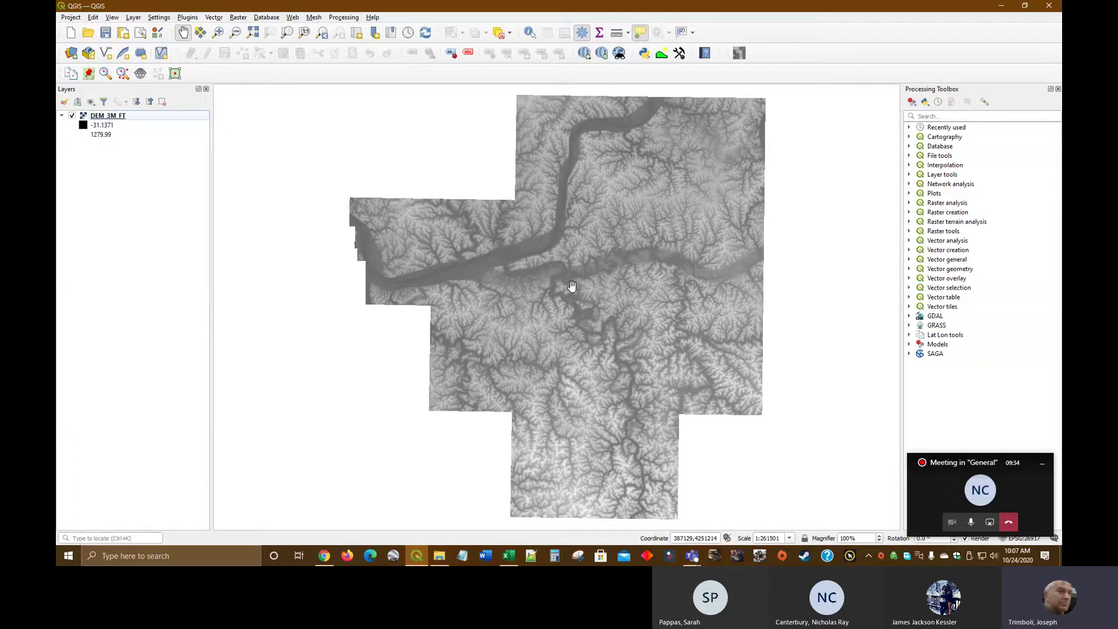
Step: Add Streams_200.tif from the Z:\MQGIS\data favorite to the project through the Data Source Manager and close the manager
left_click(134, 17)
left_click(150, 31)
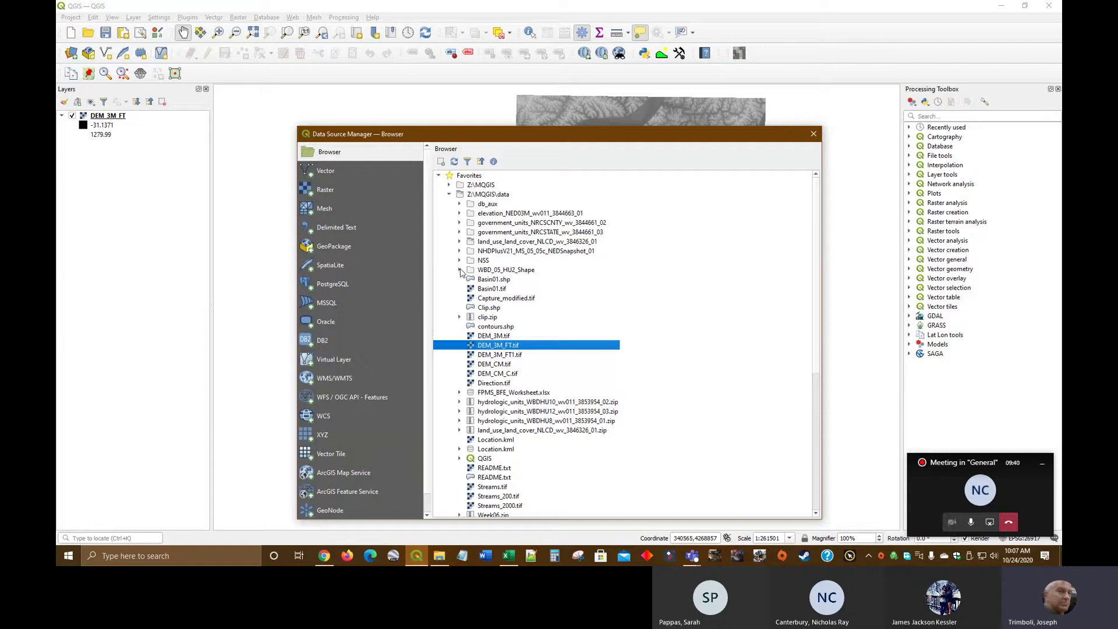
scroll(568, 358, "down", 4)
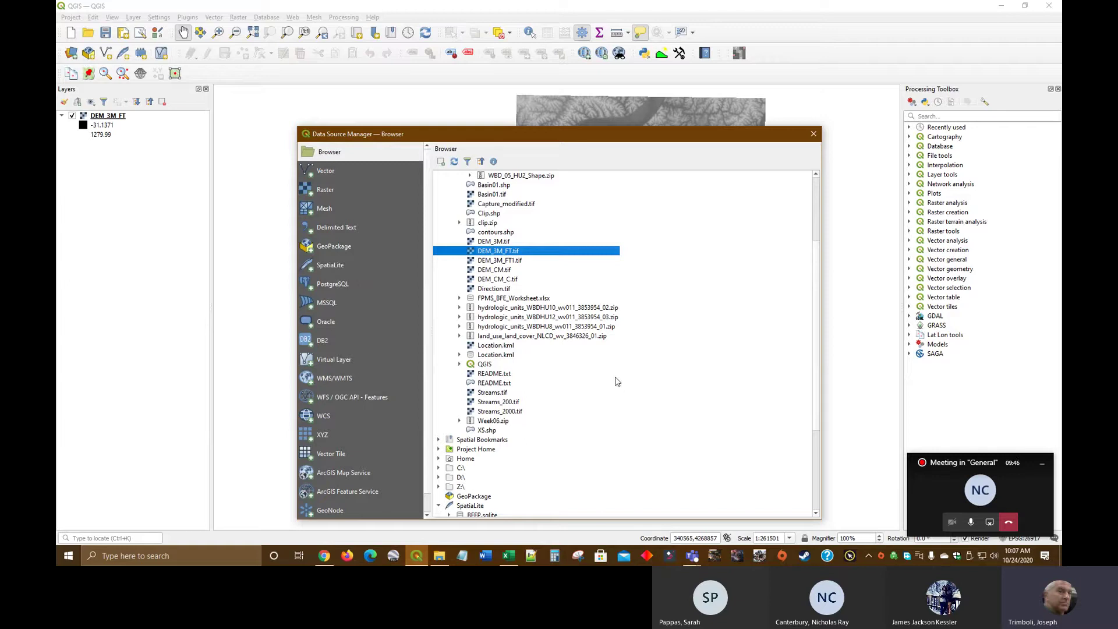
right_click(495, 403)
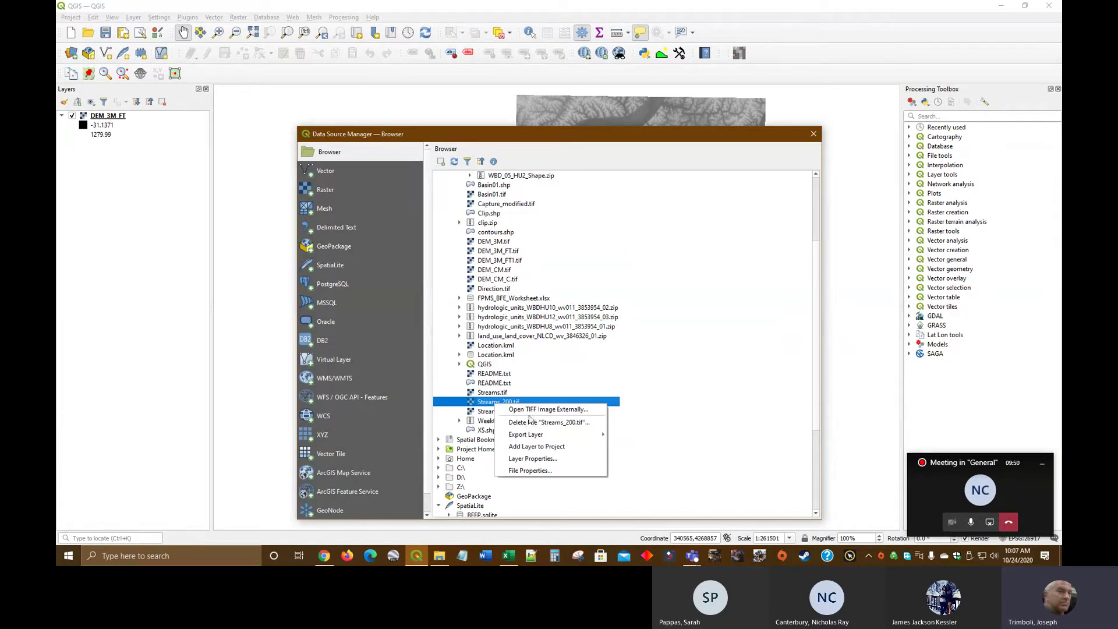
left_click(546, 449)
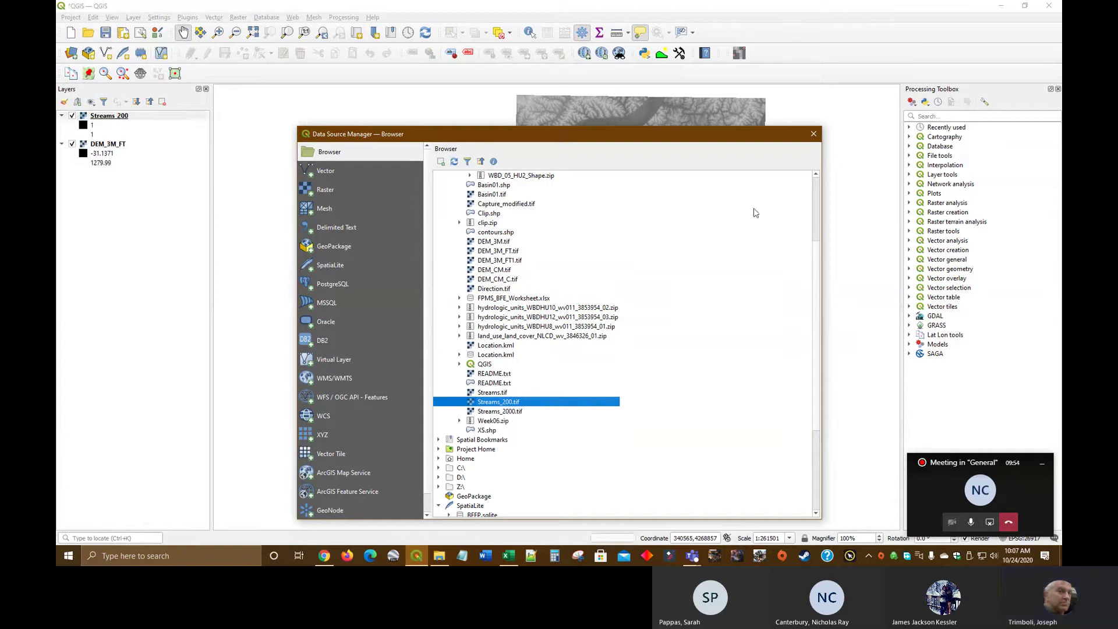
left_click(814, 134)
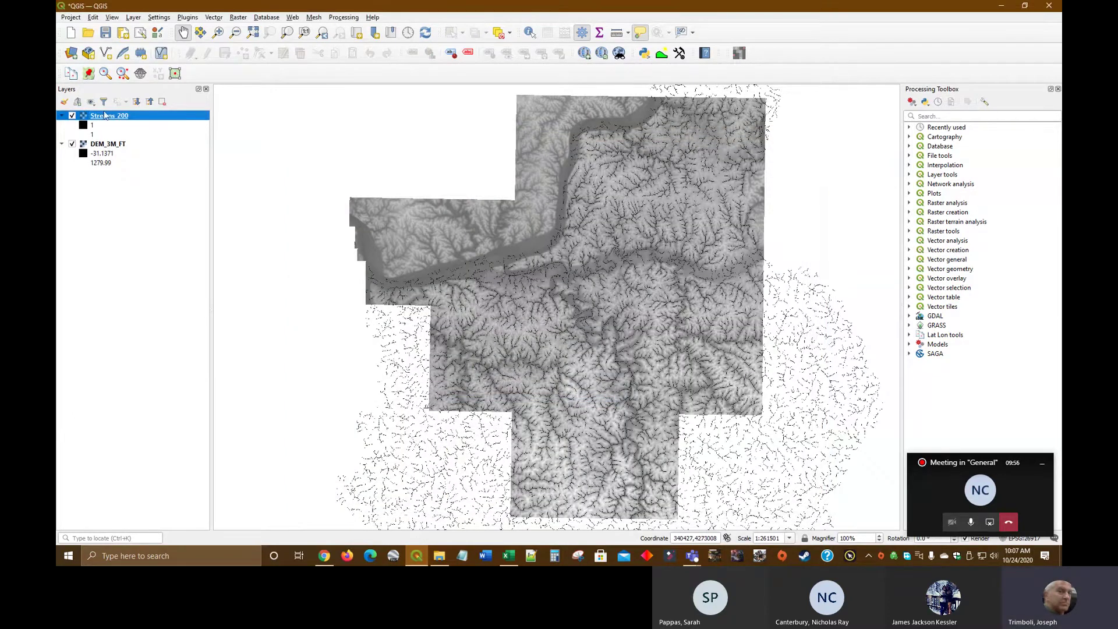
Step: Add Direction.tif from the same data folder to the project through the Data Source Manager and close the manager
left_click(134, 17)
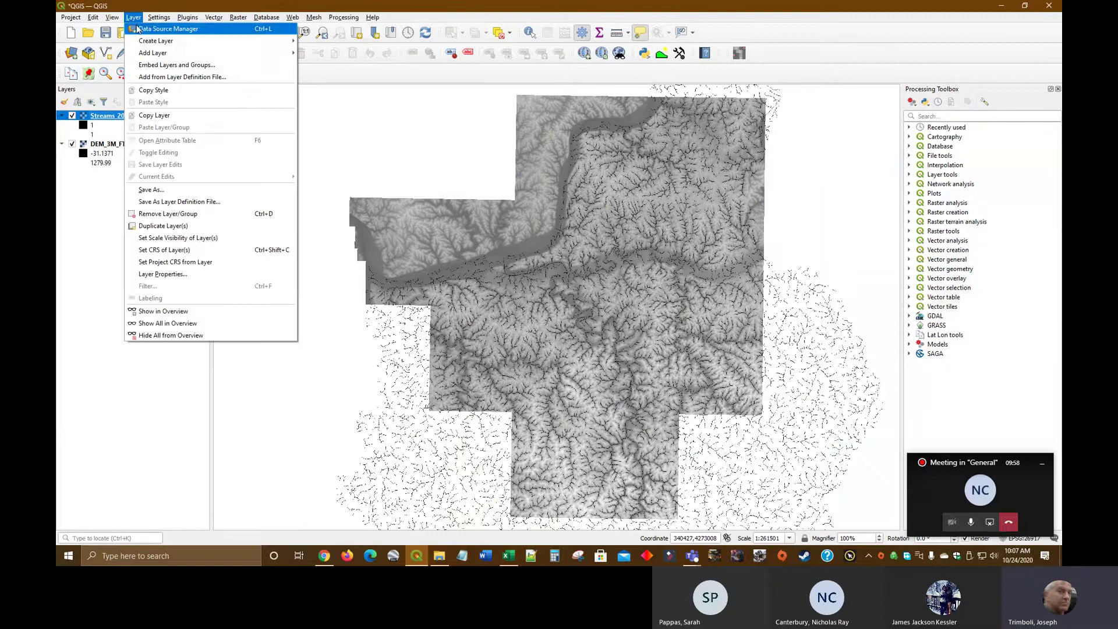
left_click(137, 29)
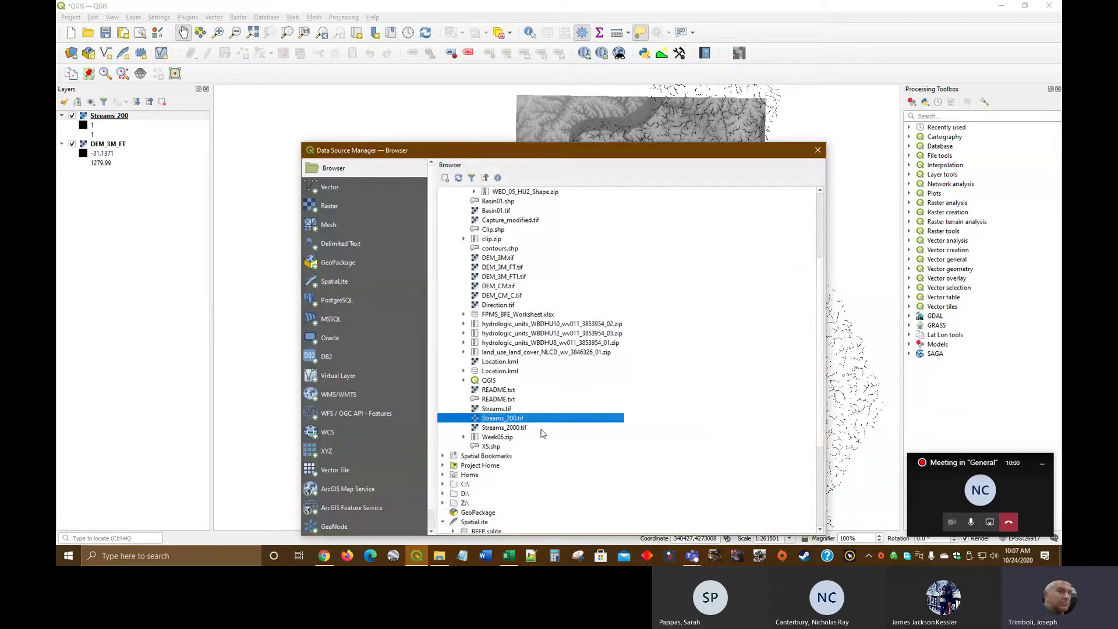
right_click(501, 306)
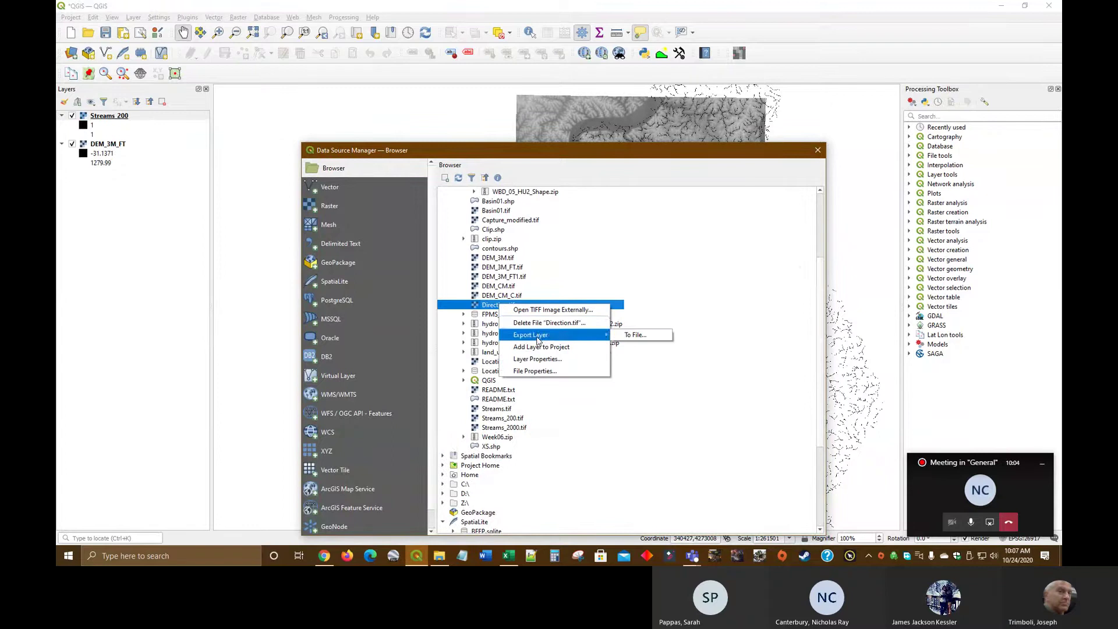
left_click(538, 325)
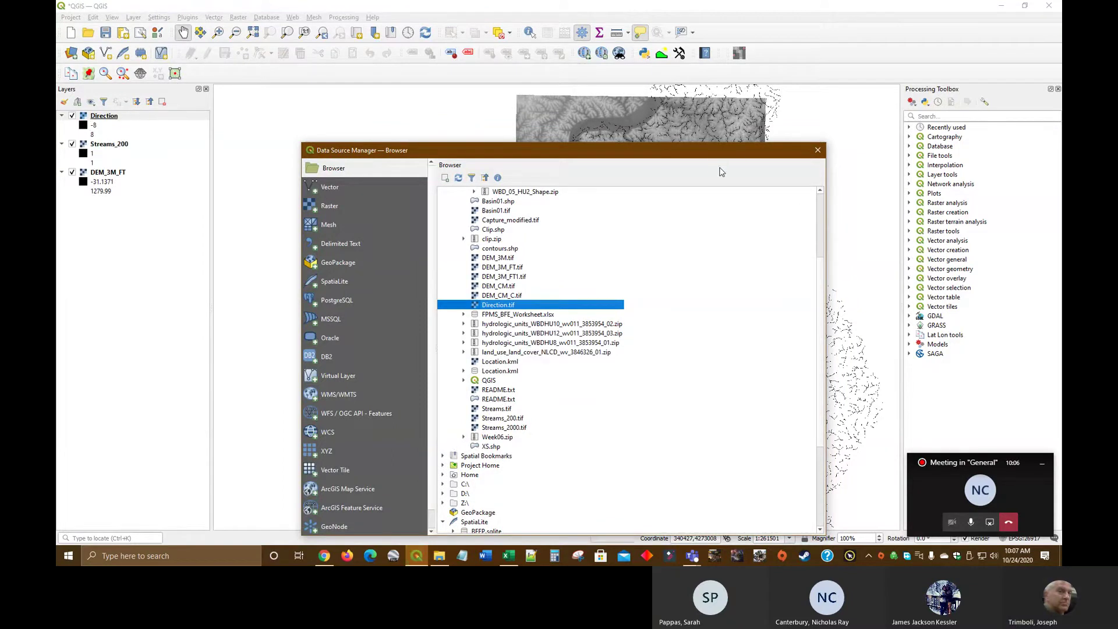
left_click(818, 150)
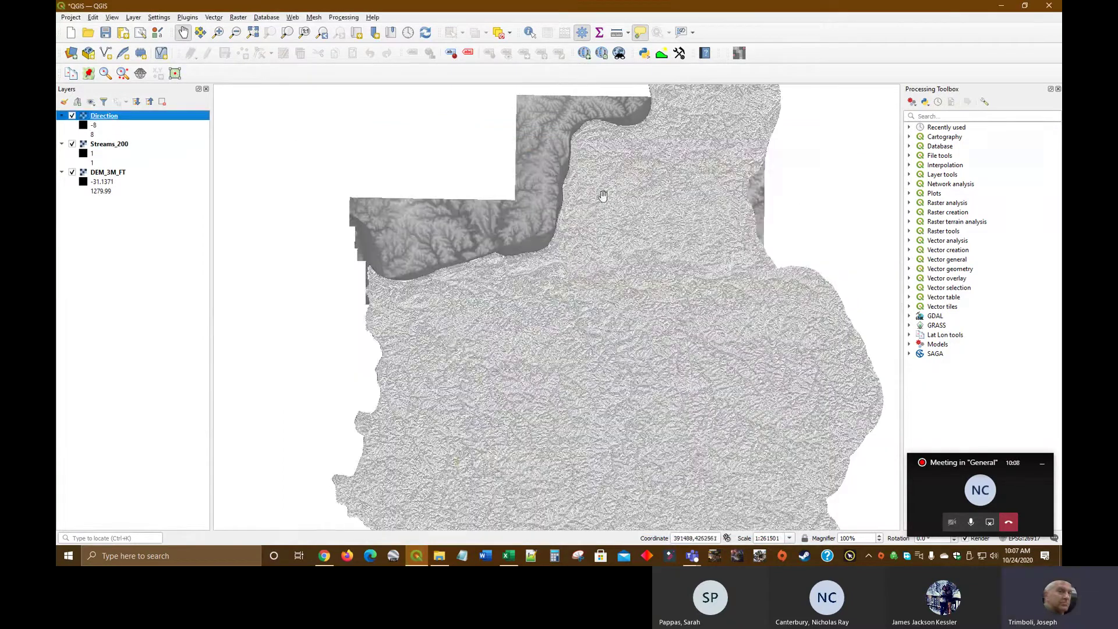
Step: Collapse the legends of the Direction and Streams_200 layers and hide the Direction layer
left_click(62, 116)
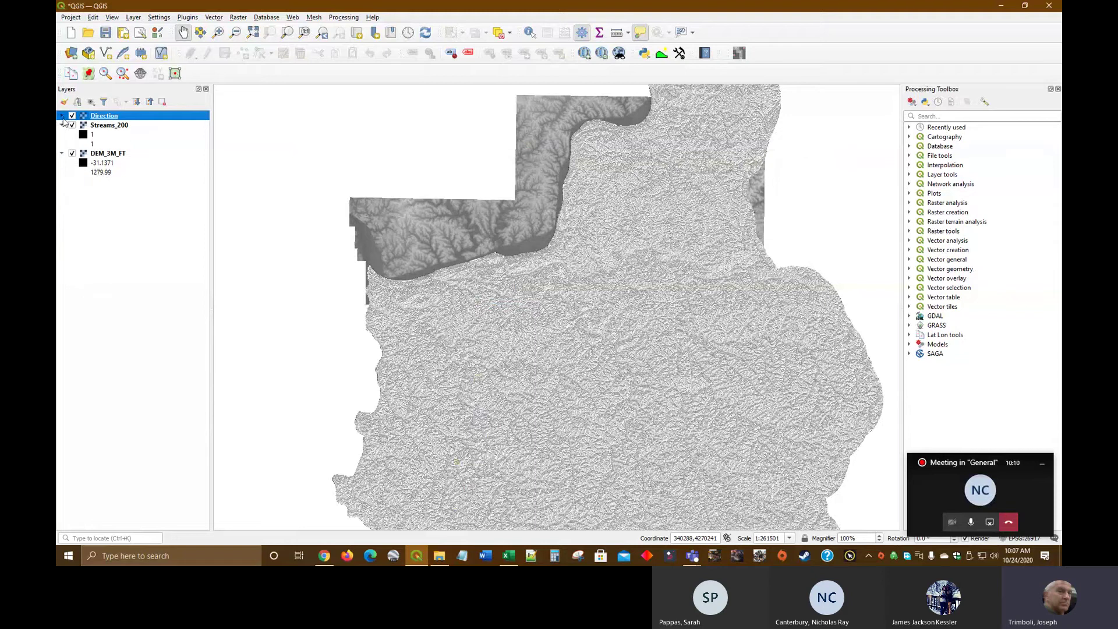
left_click(61, 125)
left_click(72, 116)
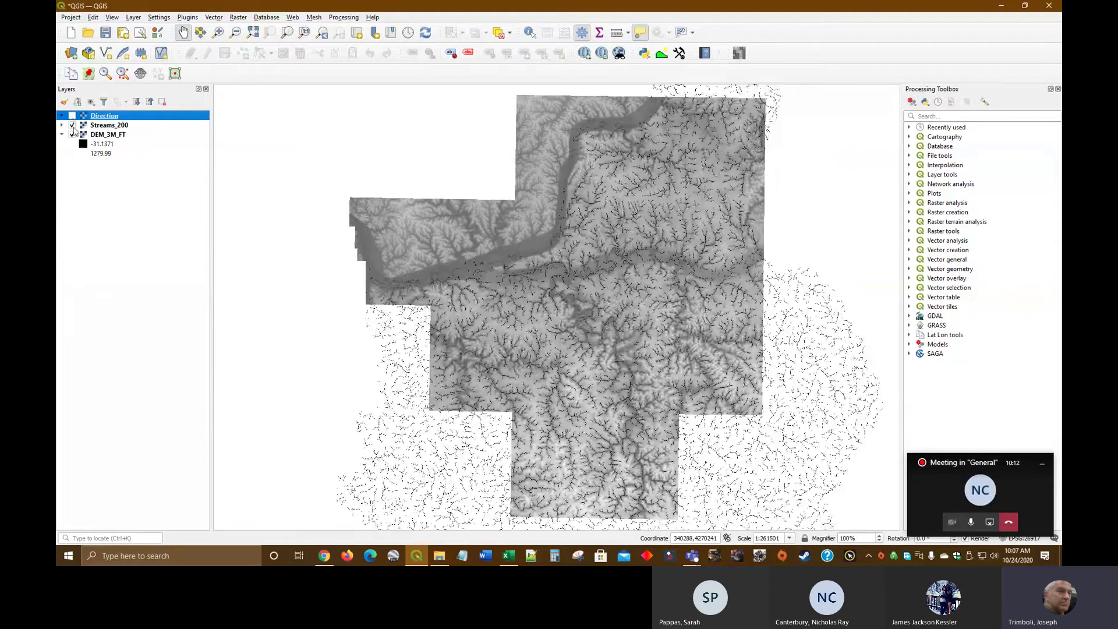
Step: Hide the Streams_200 layer and add nlcd_wv_utm17.tif from the land_use_land_cover data folder to the project through the Data Source Manager
left_click(73, 125)
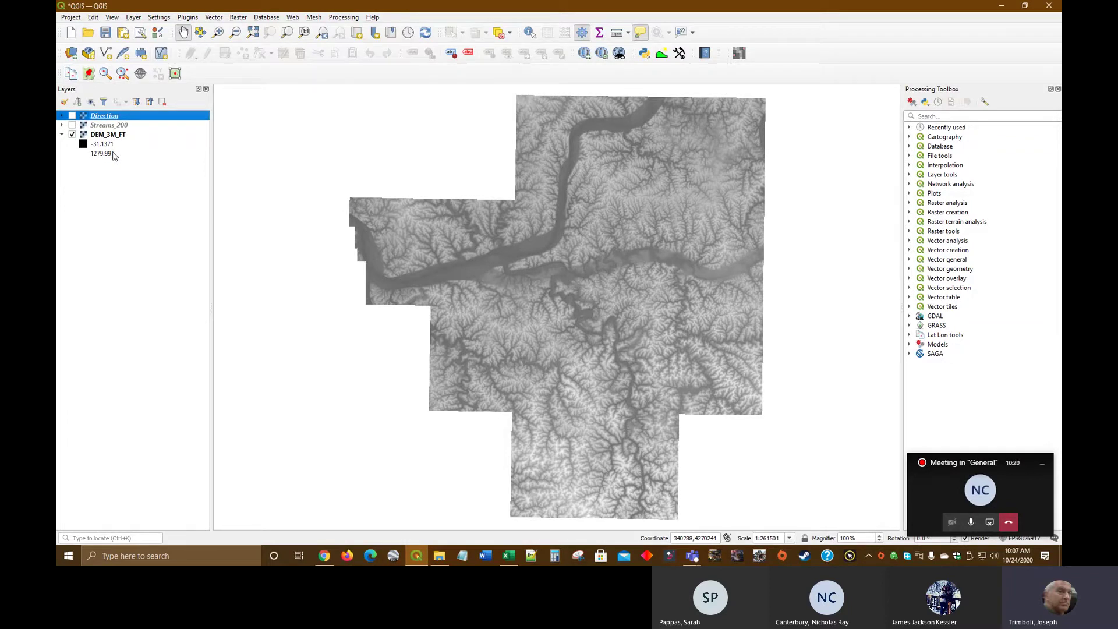
left_click(134, 17)
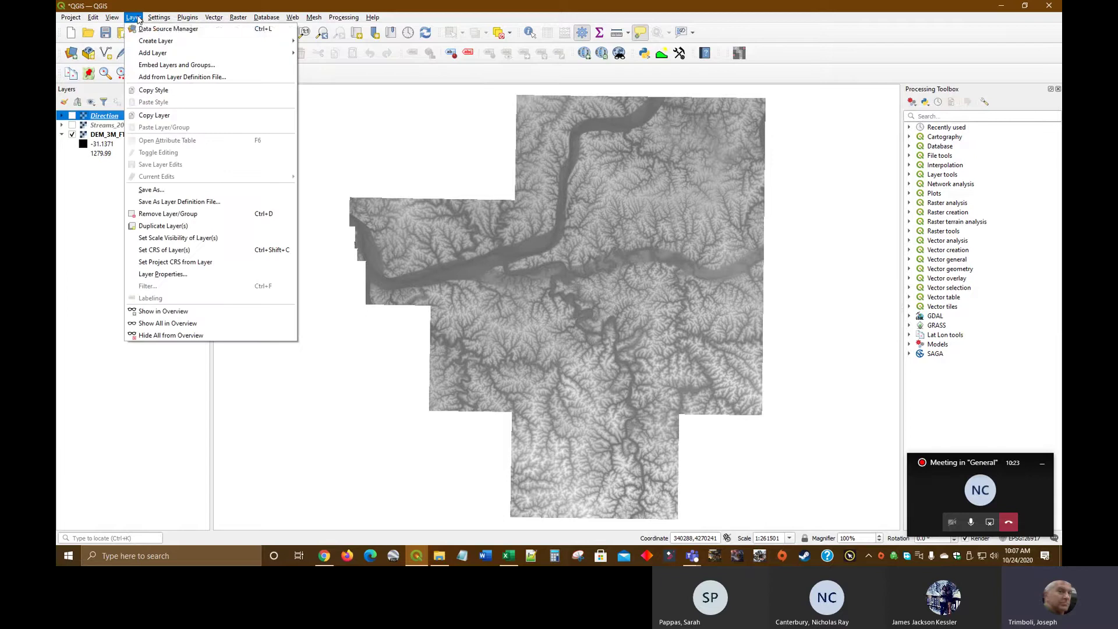
left_click(144, 28)
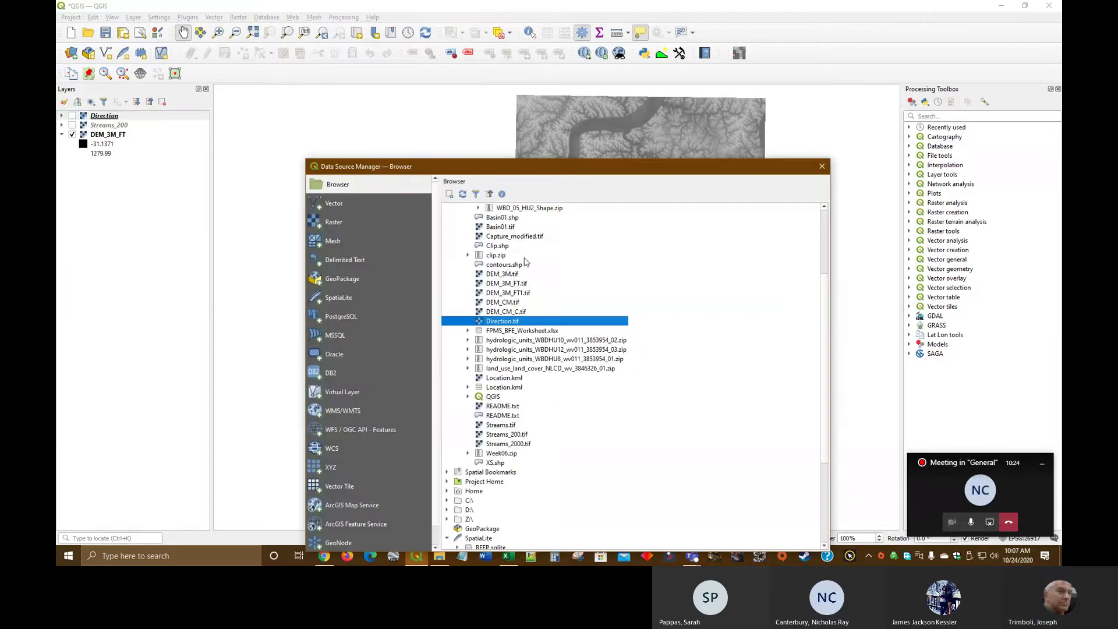
scroll(492, 281, "up", 2)
left_click(469, 245)
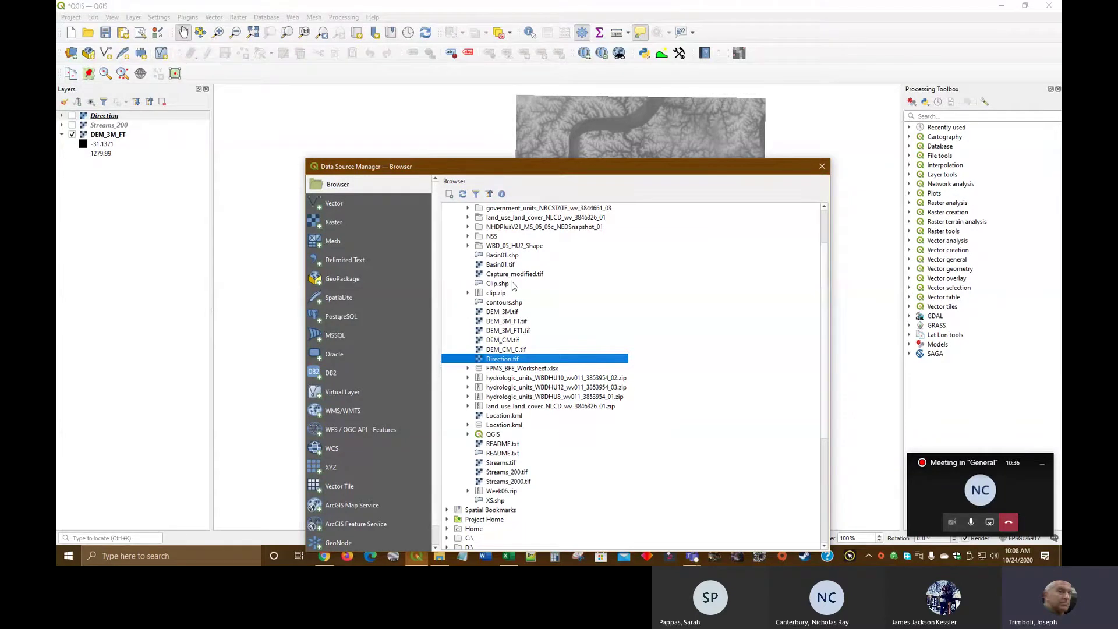
left_click(468, 218)
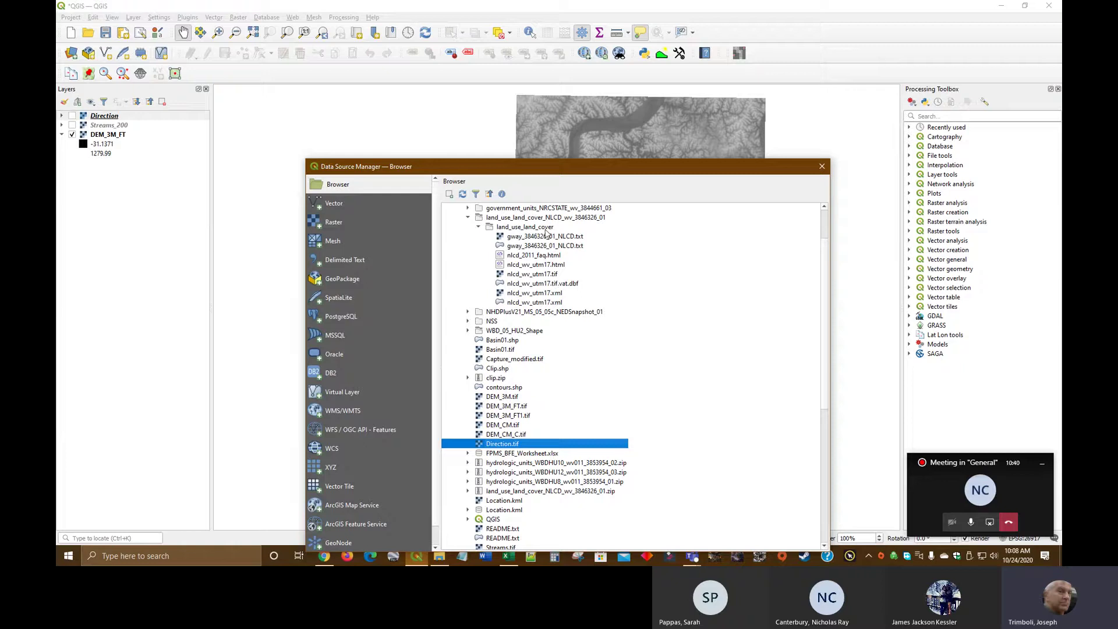
right_click(524, 275)
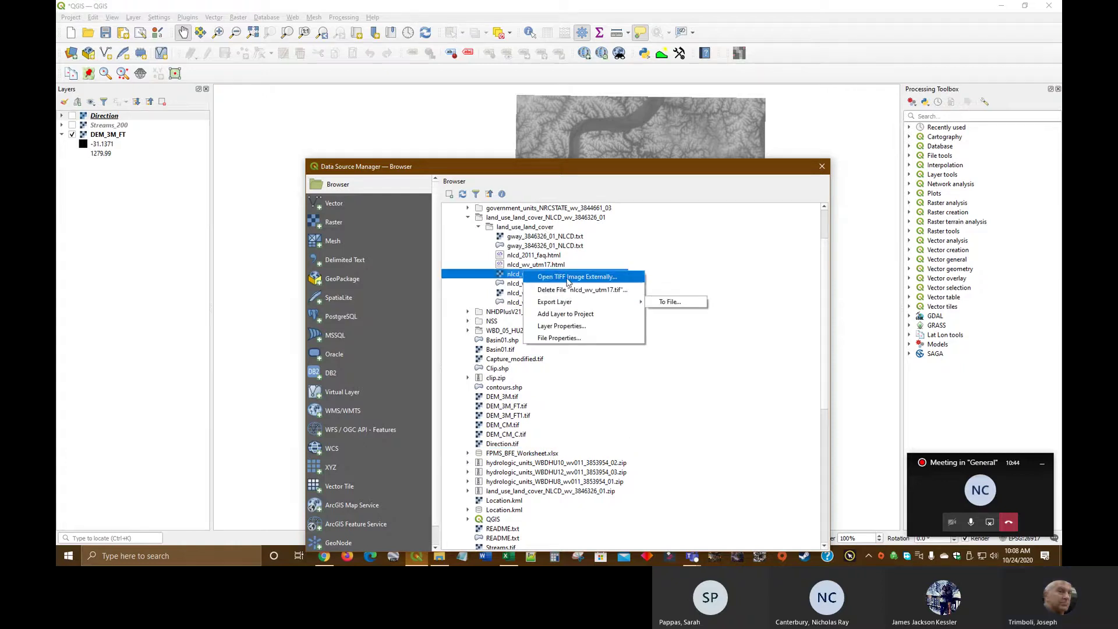
left_click(566, 313)
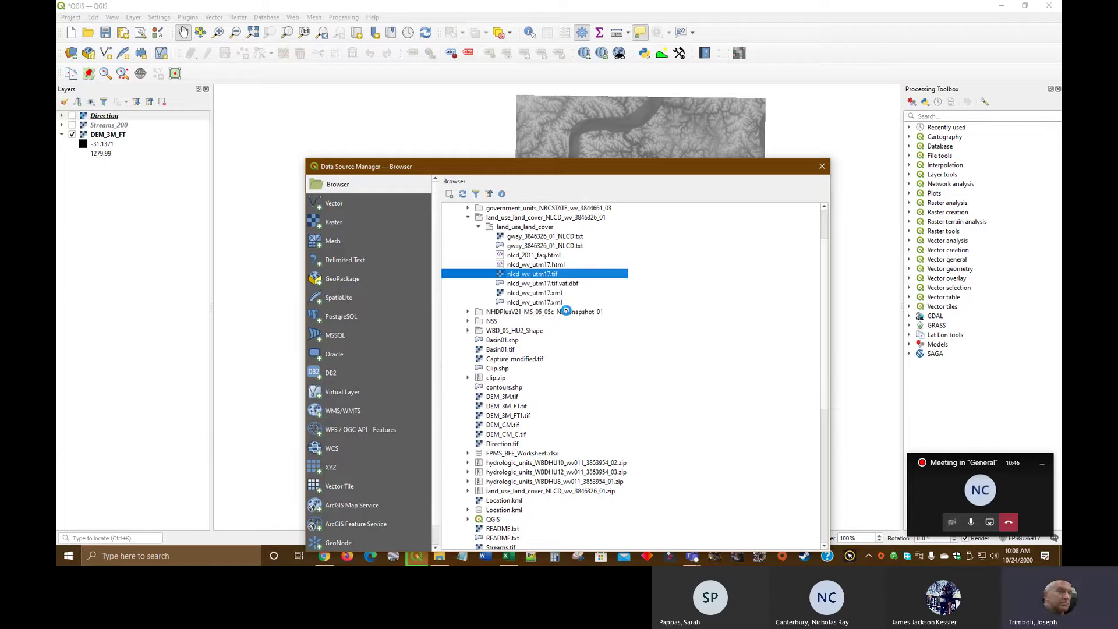
left_click(821, 168)
left_click_drag(105, 119, 152, 143)
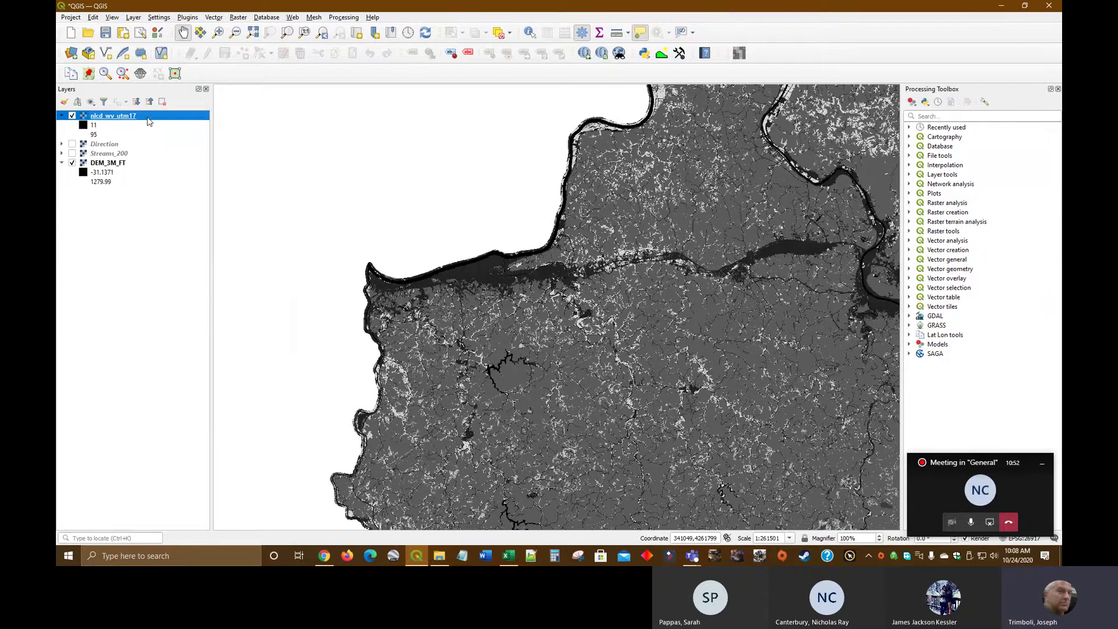
Step: Load the nlcd2.qml style from Z:\MQGIS\data onto the nlcd_wv_utm17 layer, apply it and collapse the layer's legend
right_click(150, 122)
left_click(174, 300)
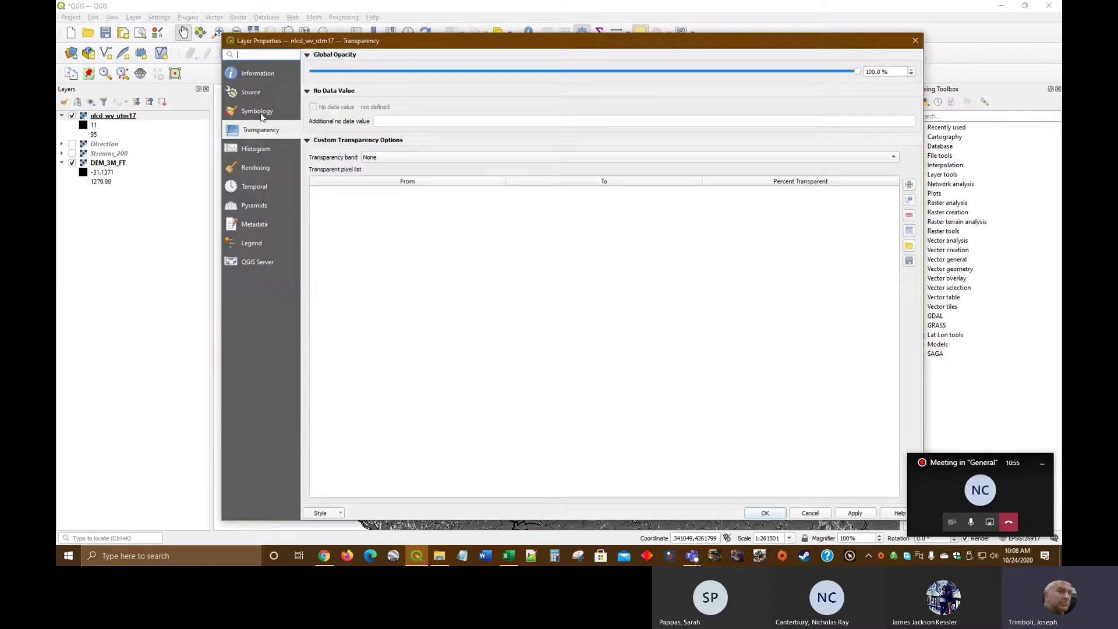
left_click(261, 112)
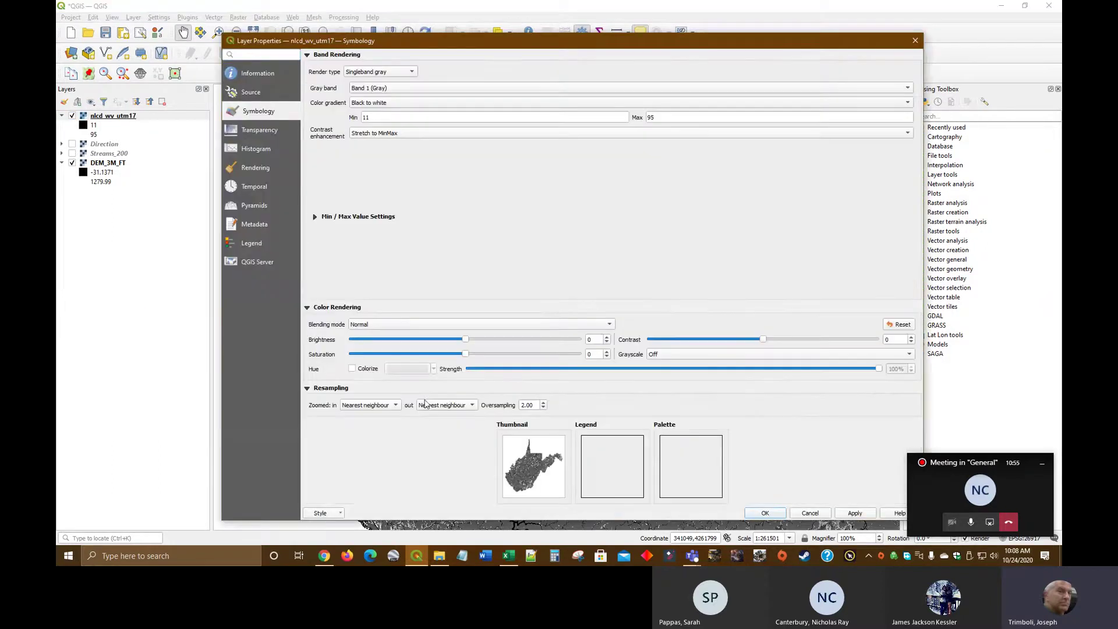
left_click(331, 516)
left_click(338, 431)
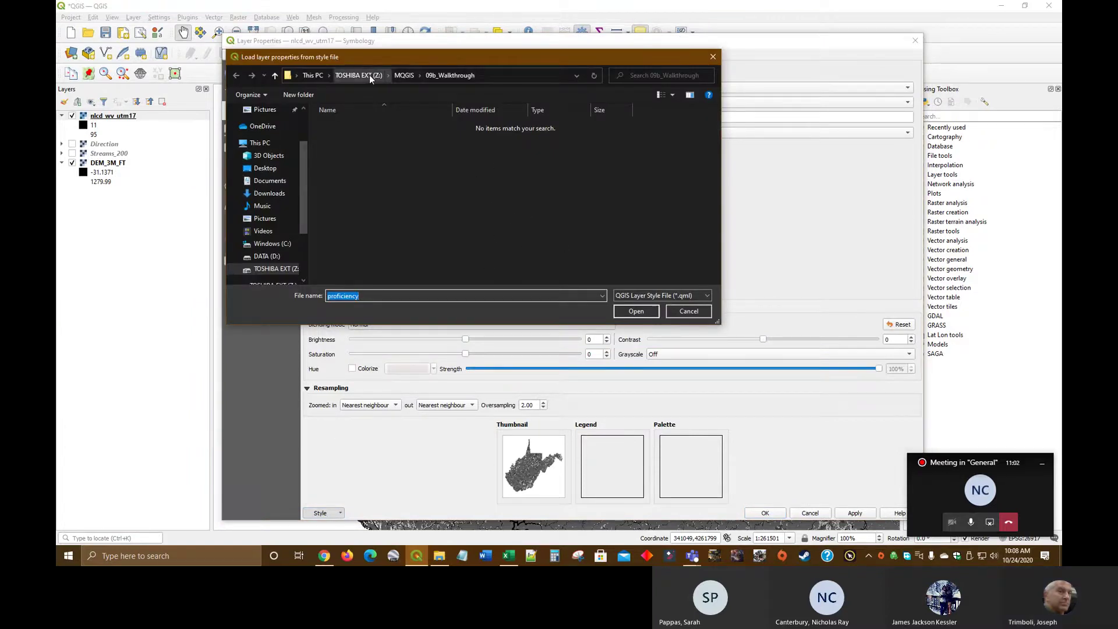
left_click(402, 75)
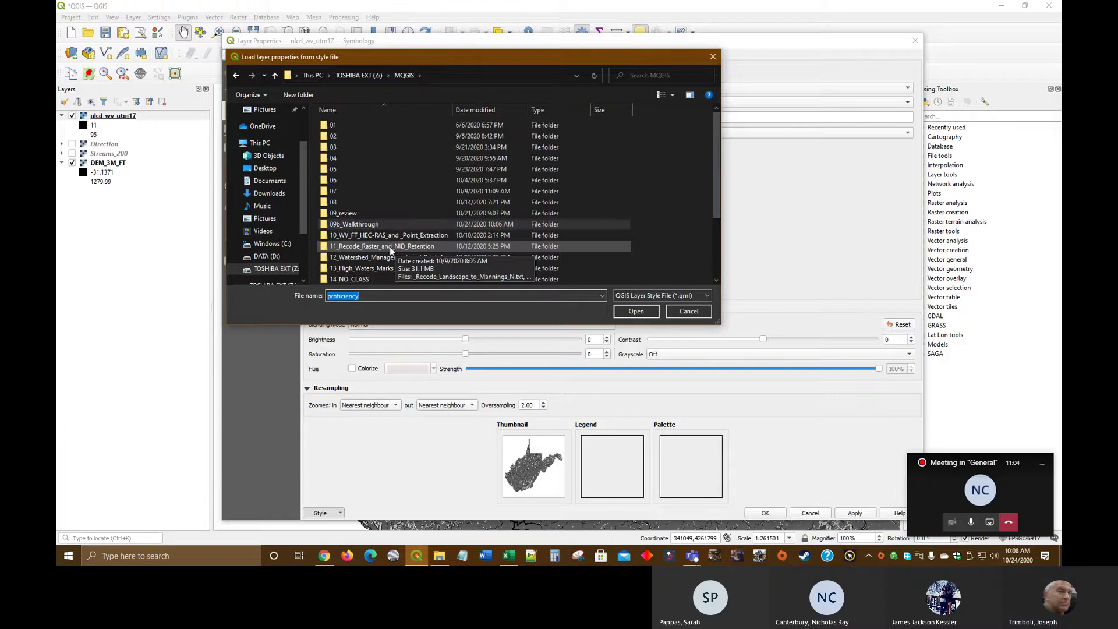
scroll(390, 246, "down", 1)
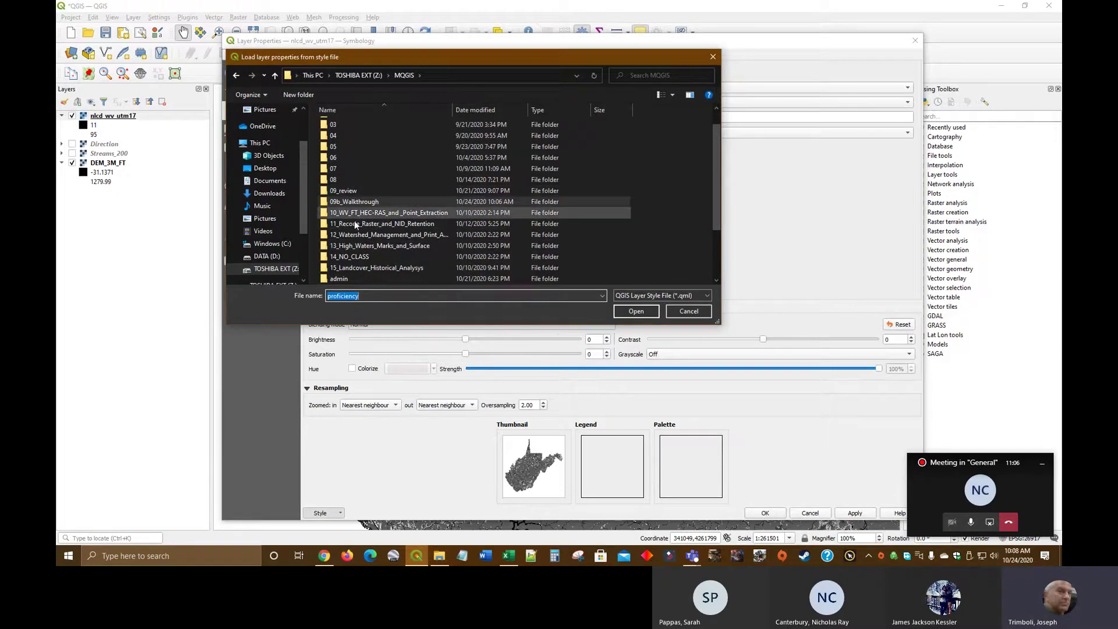
scroll(367, 207, "down", 2)
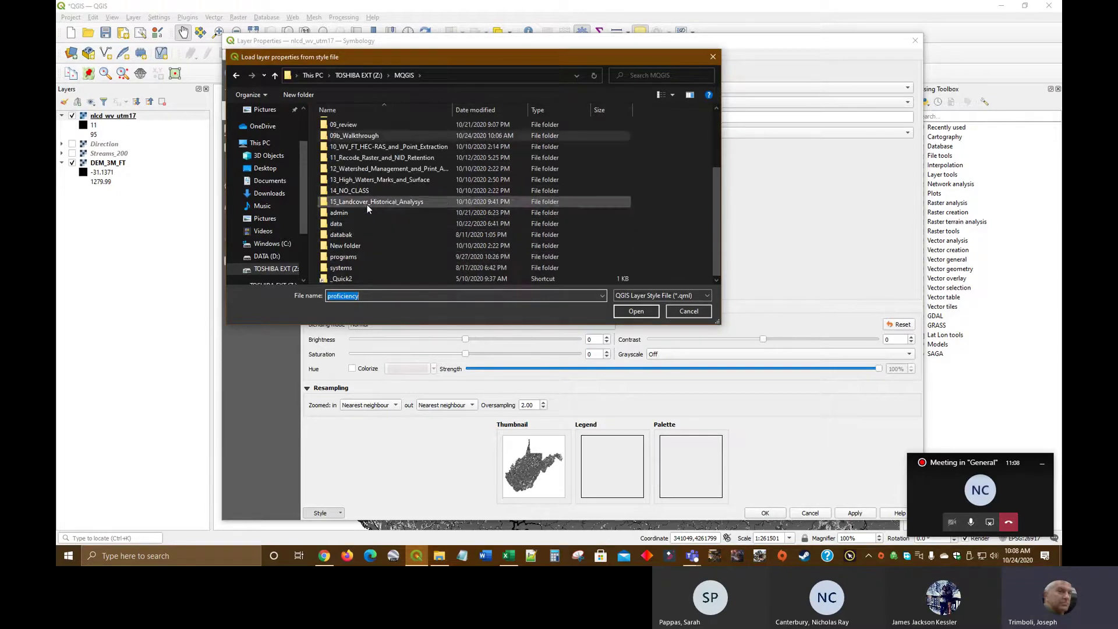
double_click(342, 225)
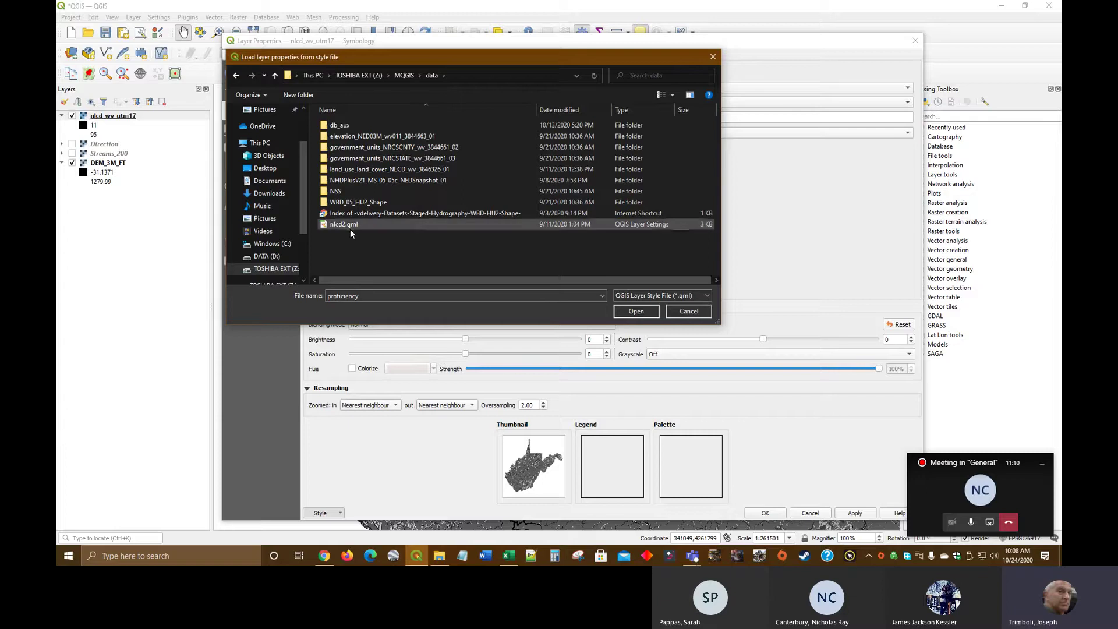
left_click(351, 227)
left_click(635, 312)
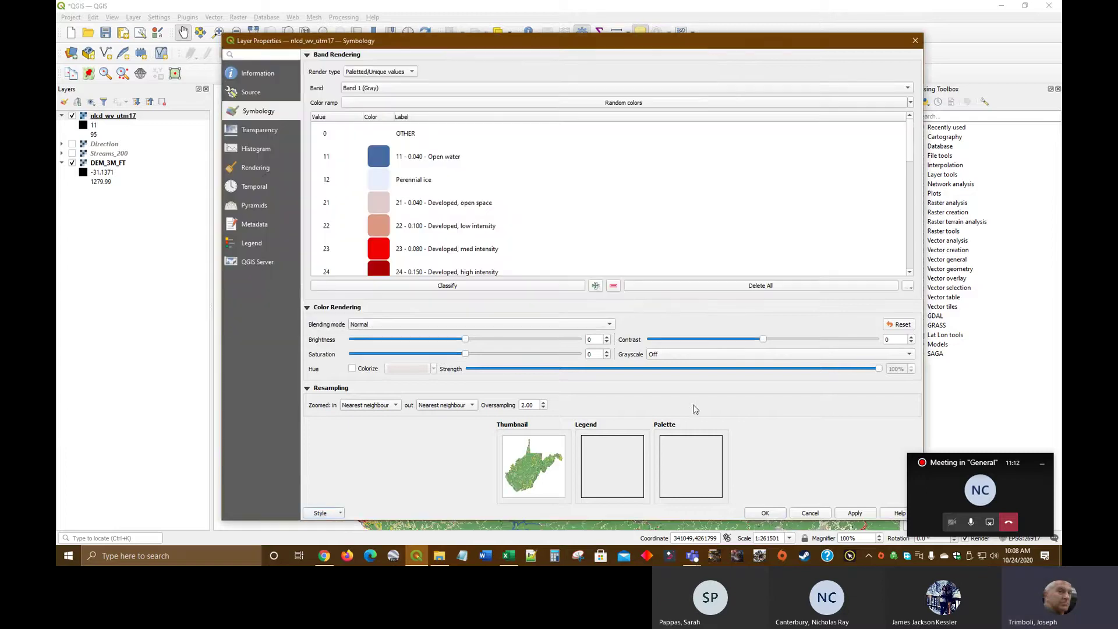
left_click(771, 518)
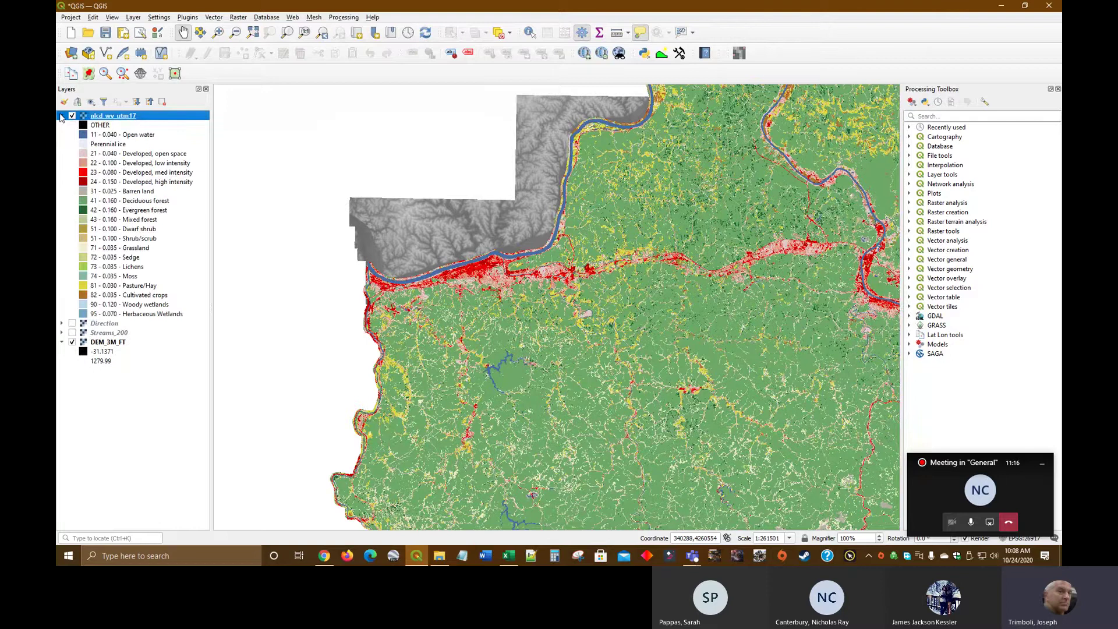
left_click(61, 116)
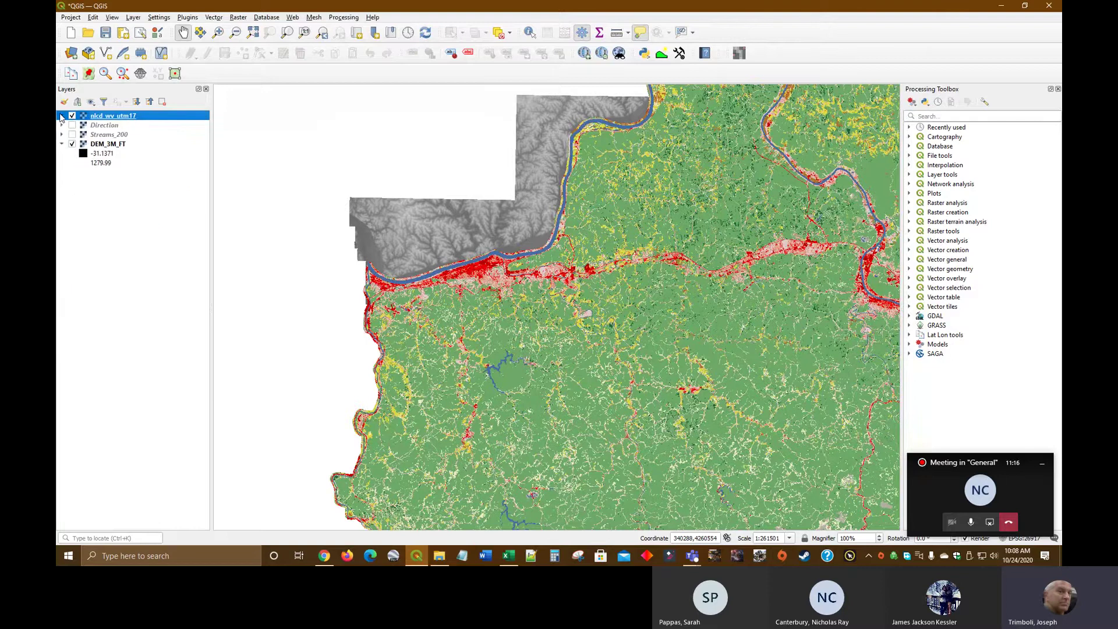
Step: Lower the nlcd_wv_utm17 layer's global opacity to make it semi-transparent, and hide both it and the DEM_3M_FT layer
right_click(134, 117)
left_click(164, 297)
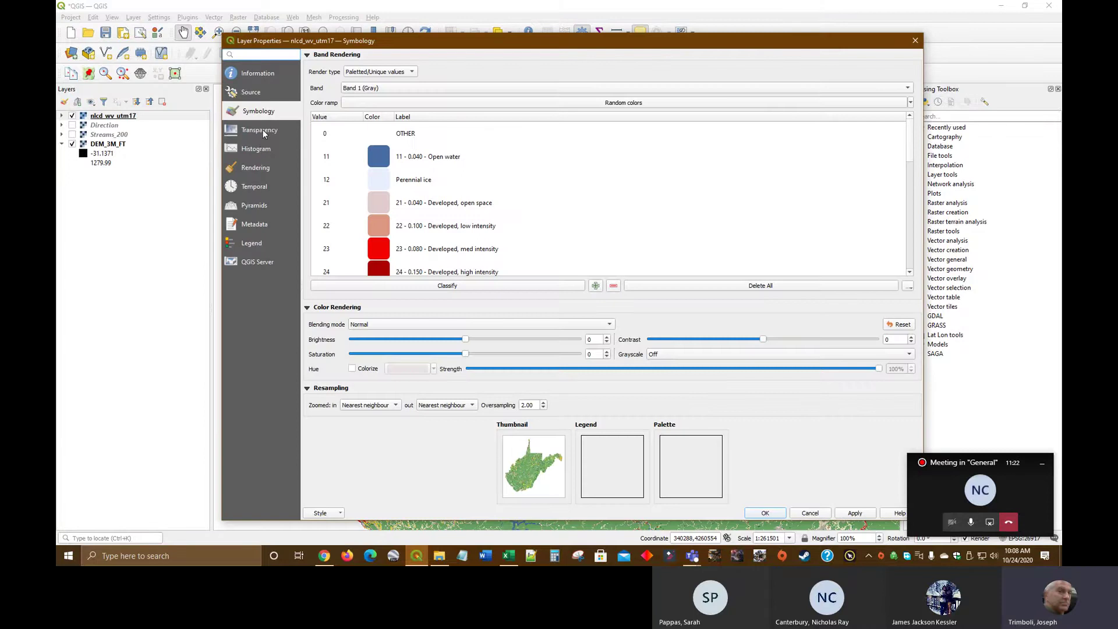
left_click(262, 131)
left_click_drag(852, 74, 545, 72)
left_click(765, 514)
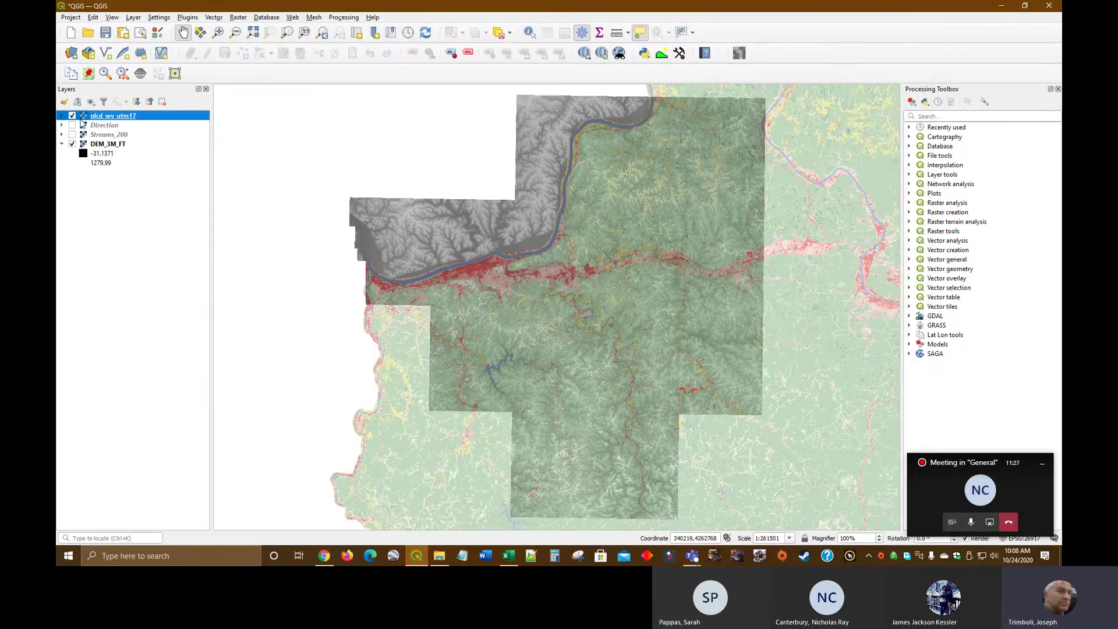
left_click(72, 115)
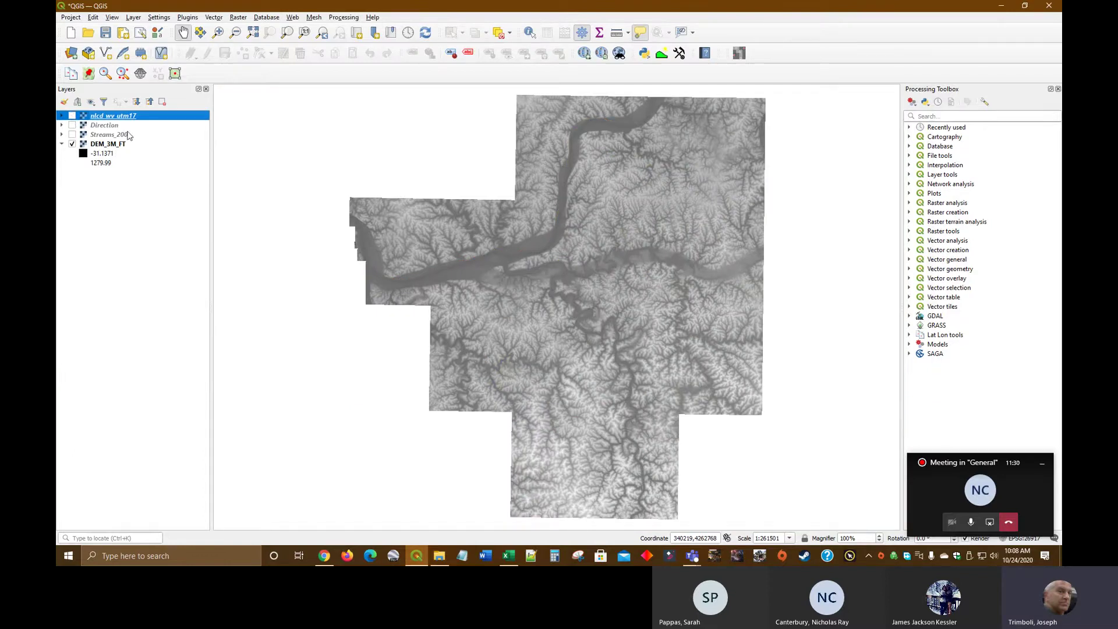
left_click(72, 143)
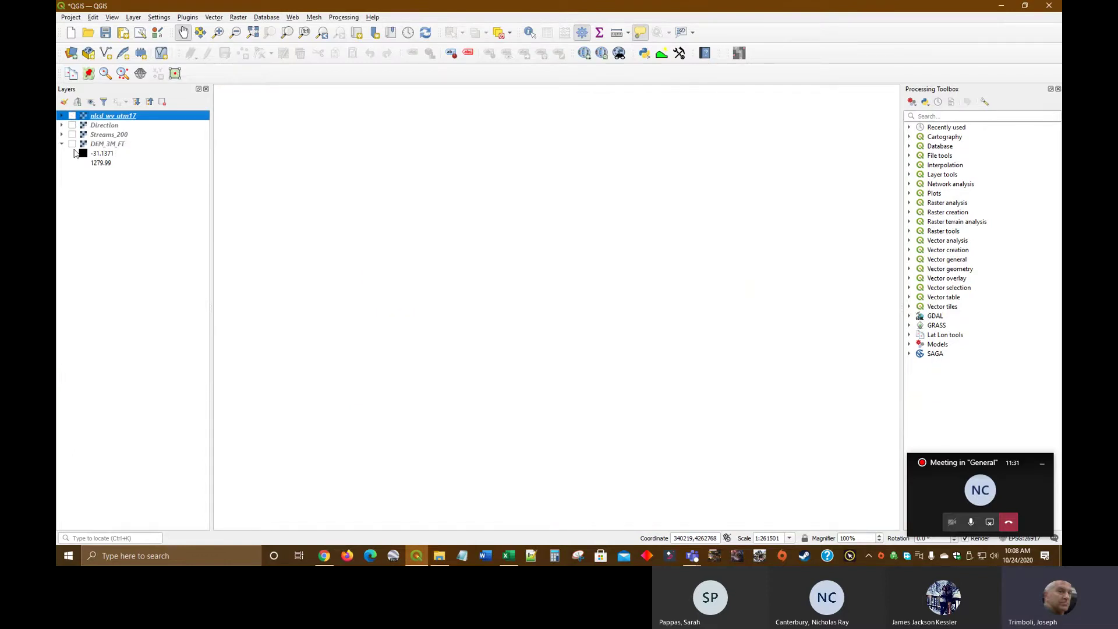
Step: Connect to the NFHL ArcGIS Map Service through the Data Source Manager
left_click(133, 17)
left_click(168, 29)
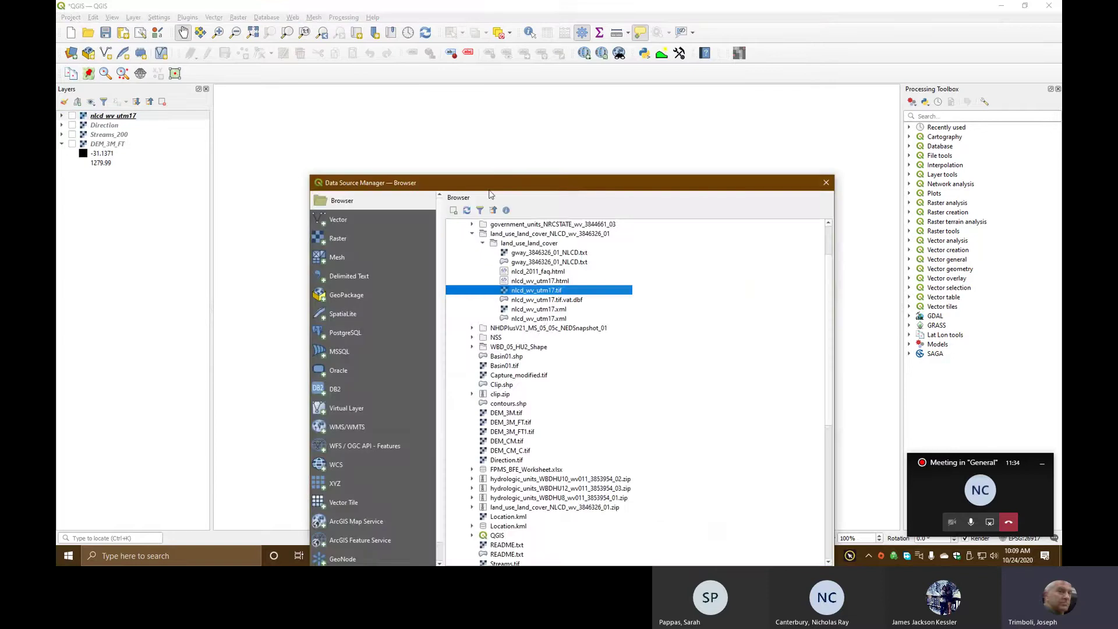
left_click_drag(509, 176, 505, 83)
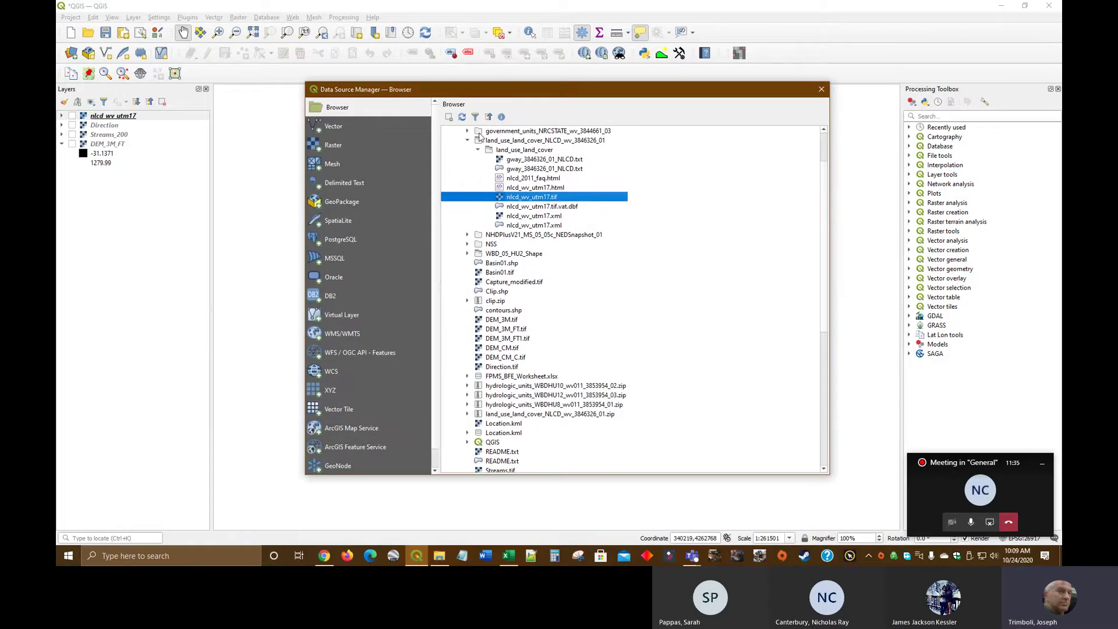
left_click(357, 429)
left_click(483, 127)
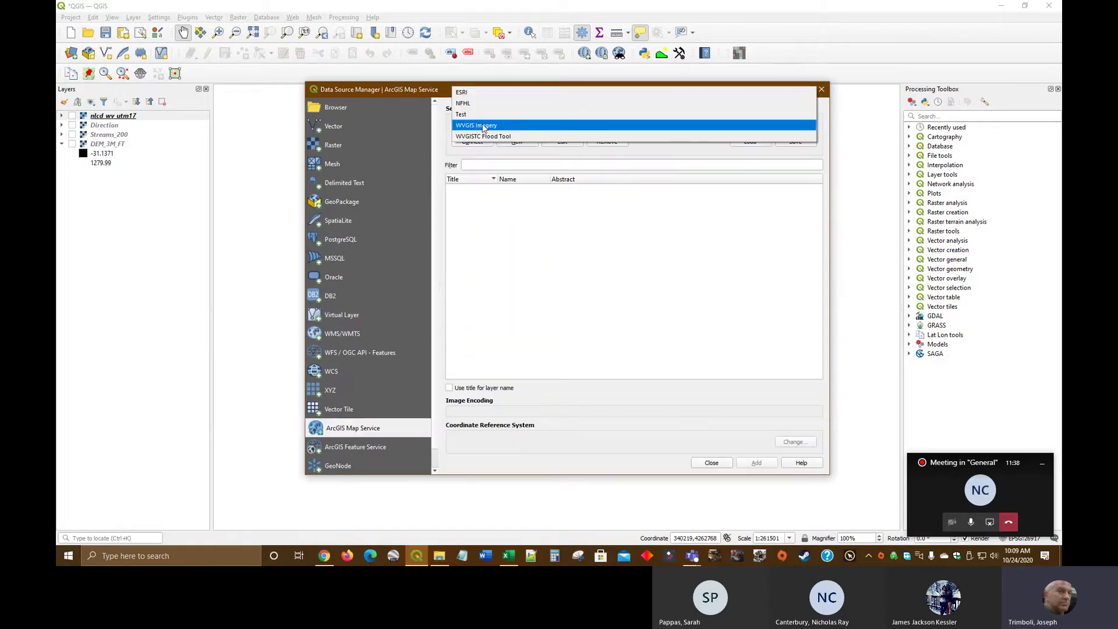
left_click(463, 103)
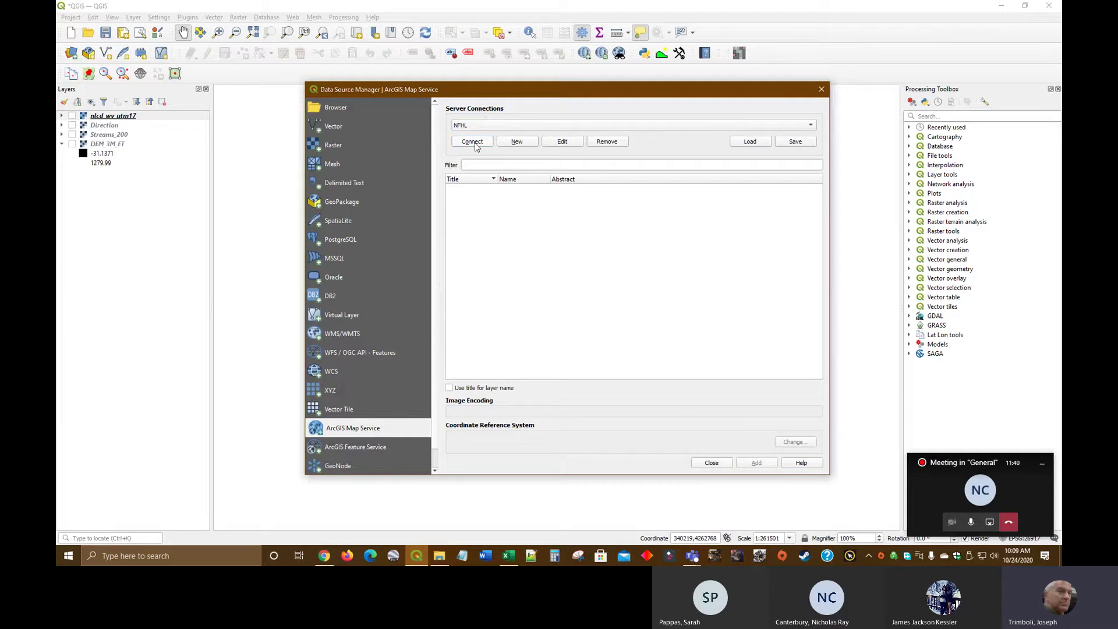
left_click(472, 142)
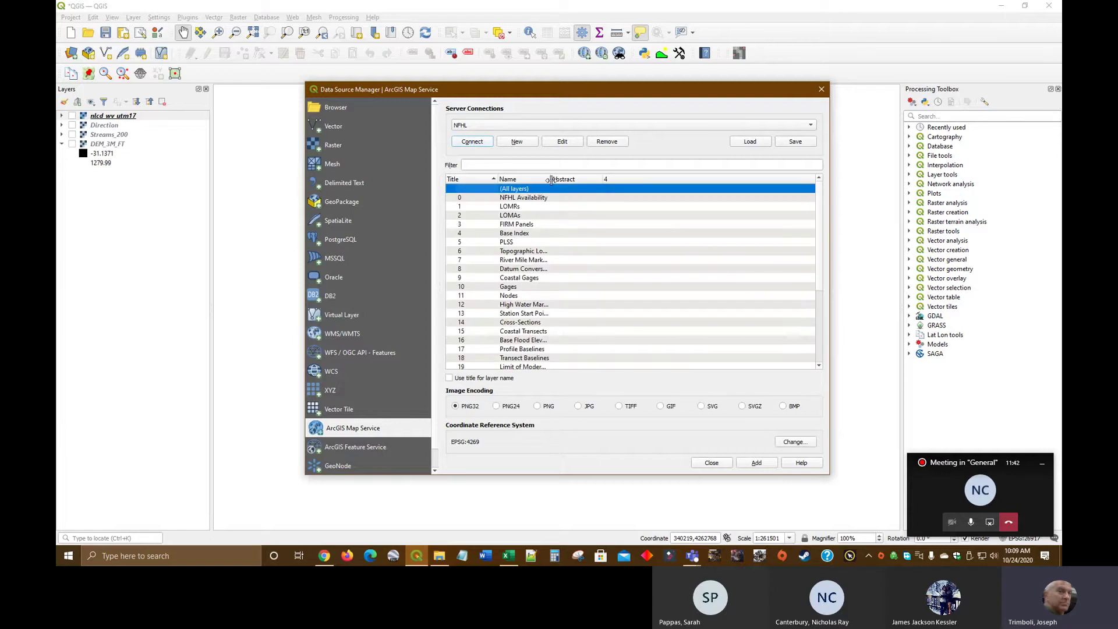
Step: Widen the Name column of the NFHL layer list and add the Flood Hazard Boundaries layer to the project
left_click_drag(550, 180, 654, 179)
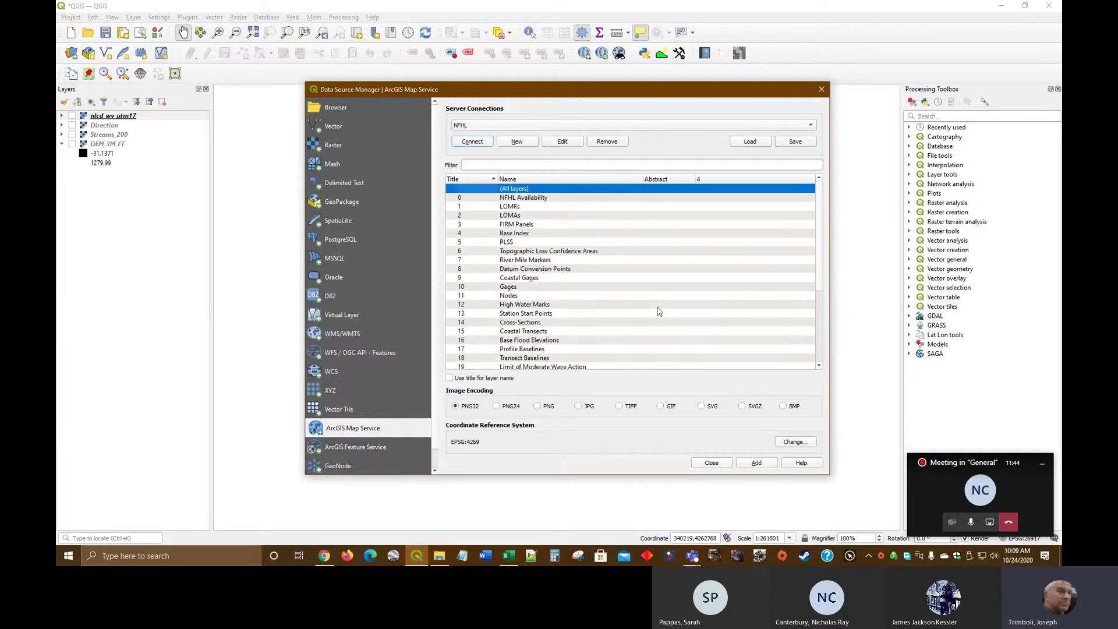
scroll(658, 311, "down", 5)
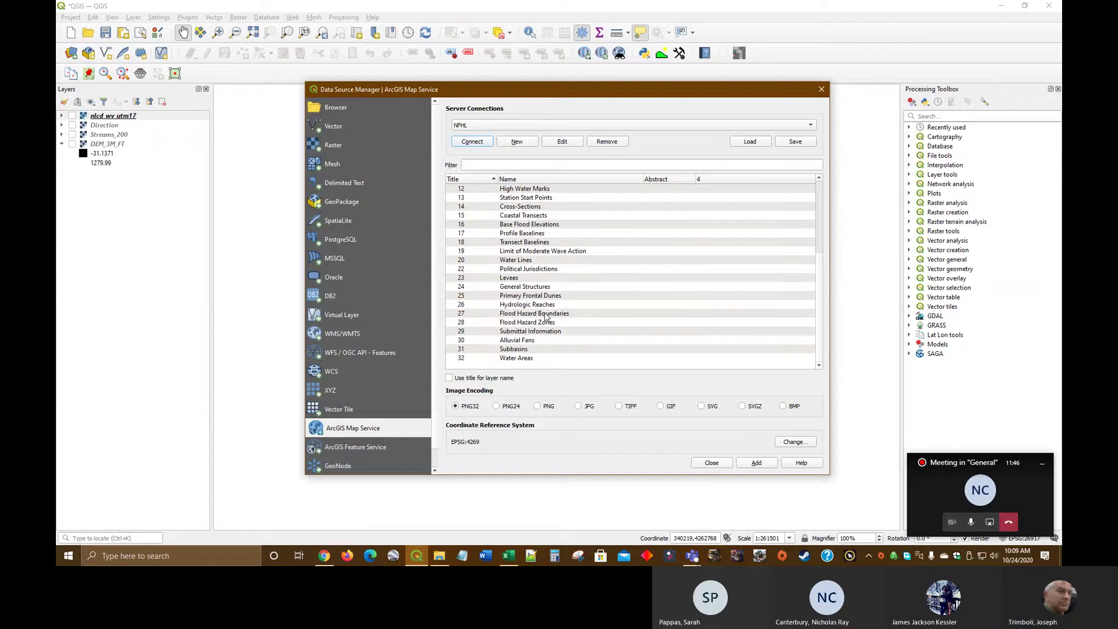
left_click(547, 315)
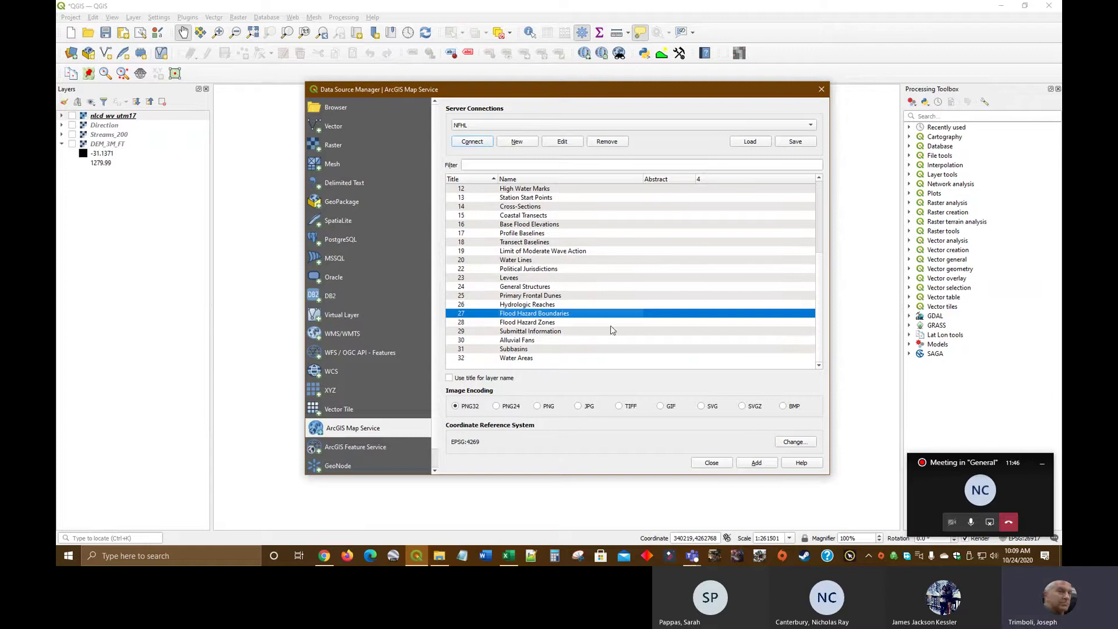
left_click(757, 464)
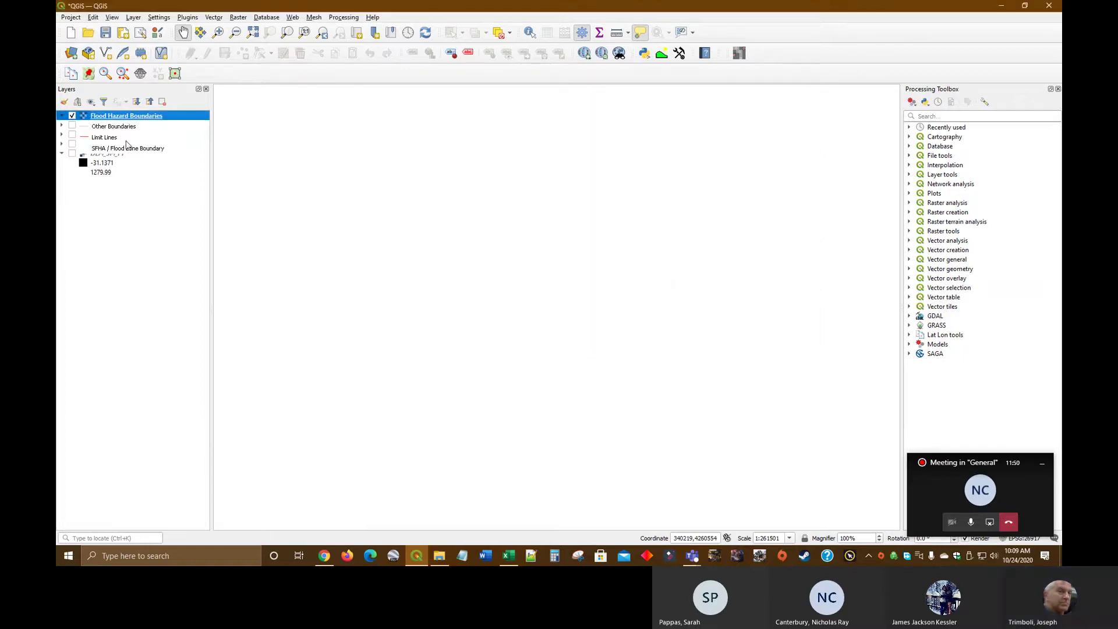
Step: Add the Flood Hazard Zones layer from the NFHL map service to the project and collapse its legend
left_click(133, 17)
left_click(157, 27)
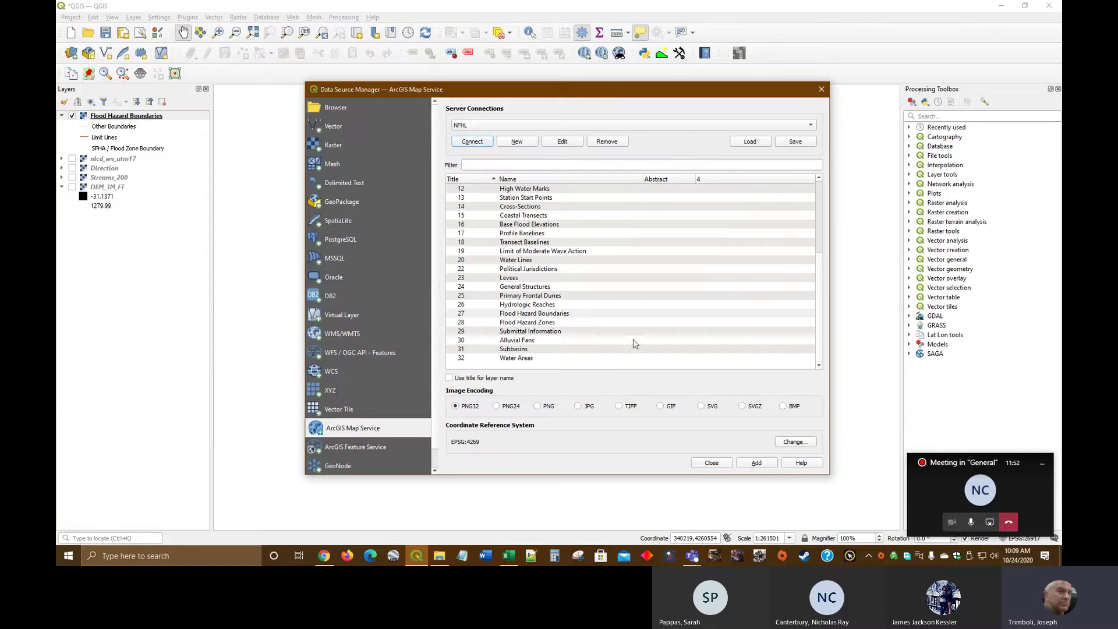
left_click(536, 323)
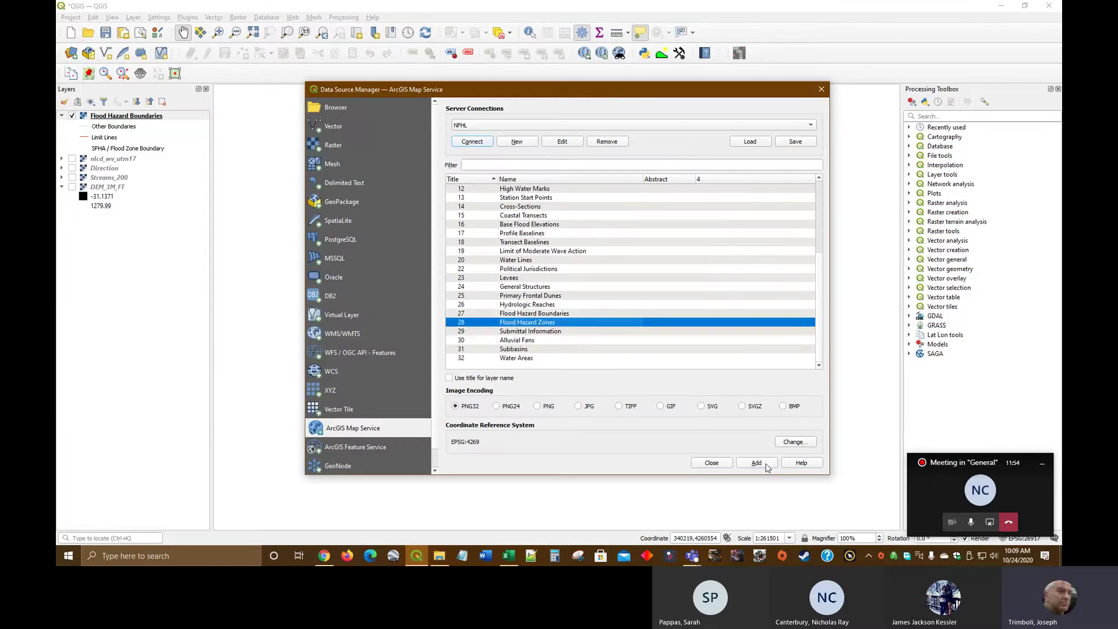
left_click(766, 467)
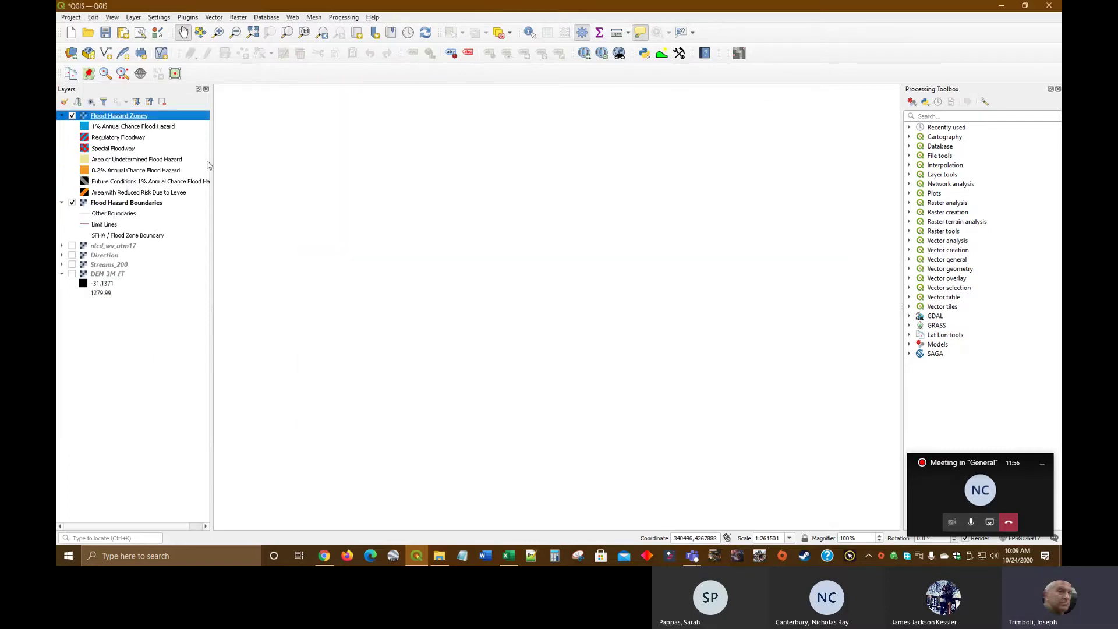
left_click(61, 116)
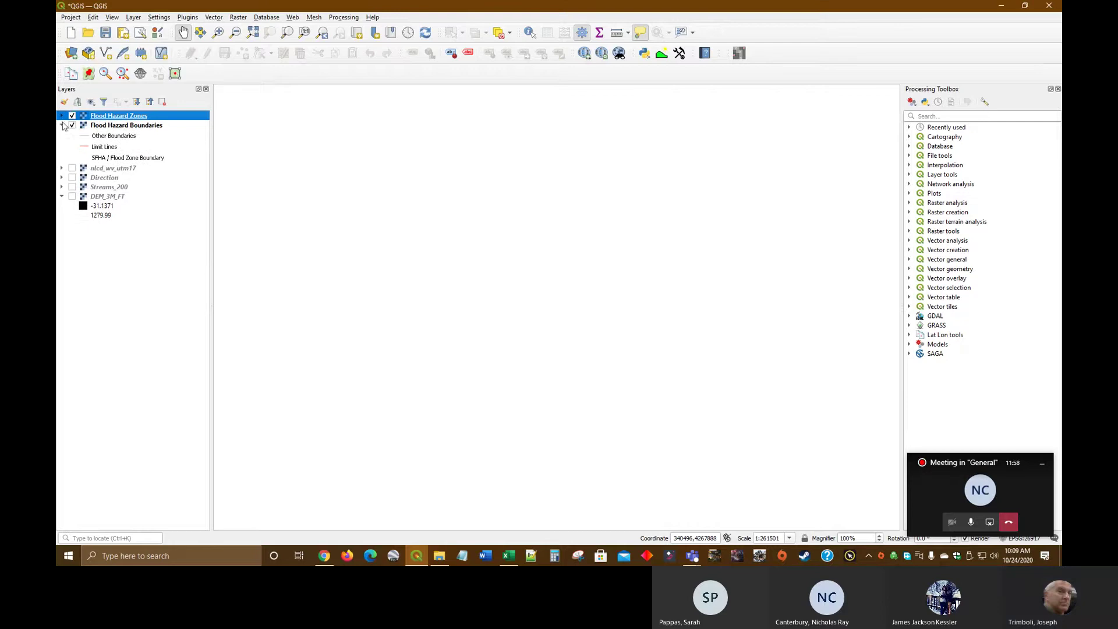
Step: Collapse the Flood Hazard Boundaries legend and move that layer above Flood Hazard Zones
left_click(61, 126)
left_click_drag(128, 125, 151, 120)
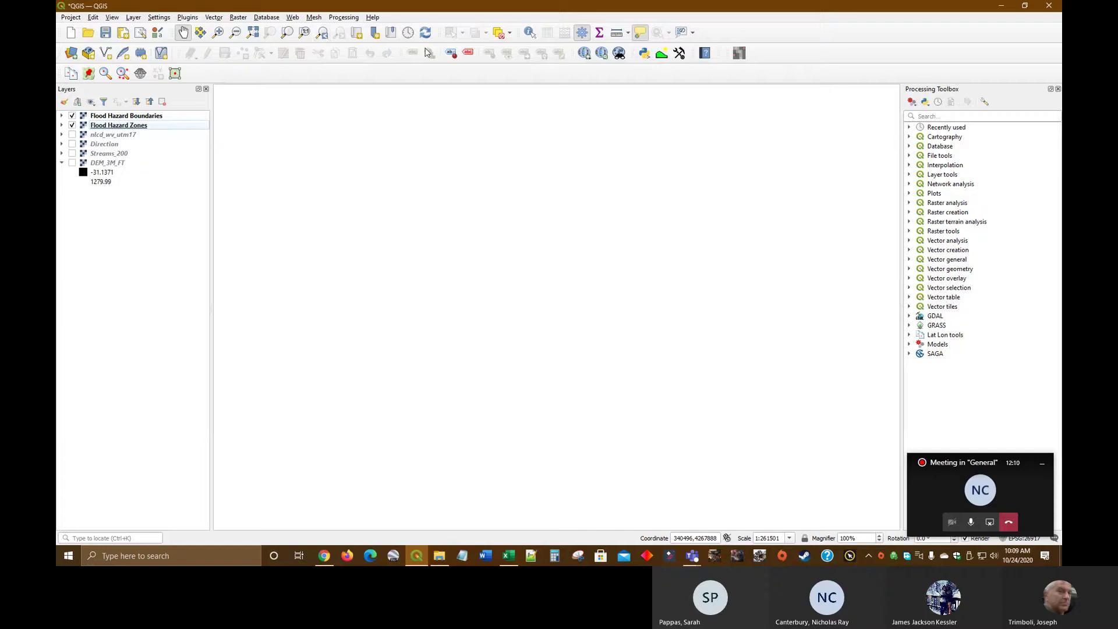
Step: Add the Google Satellite basemap to the project beneath the existing layers
left_click(584, 53)
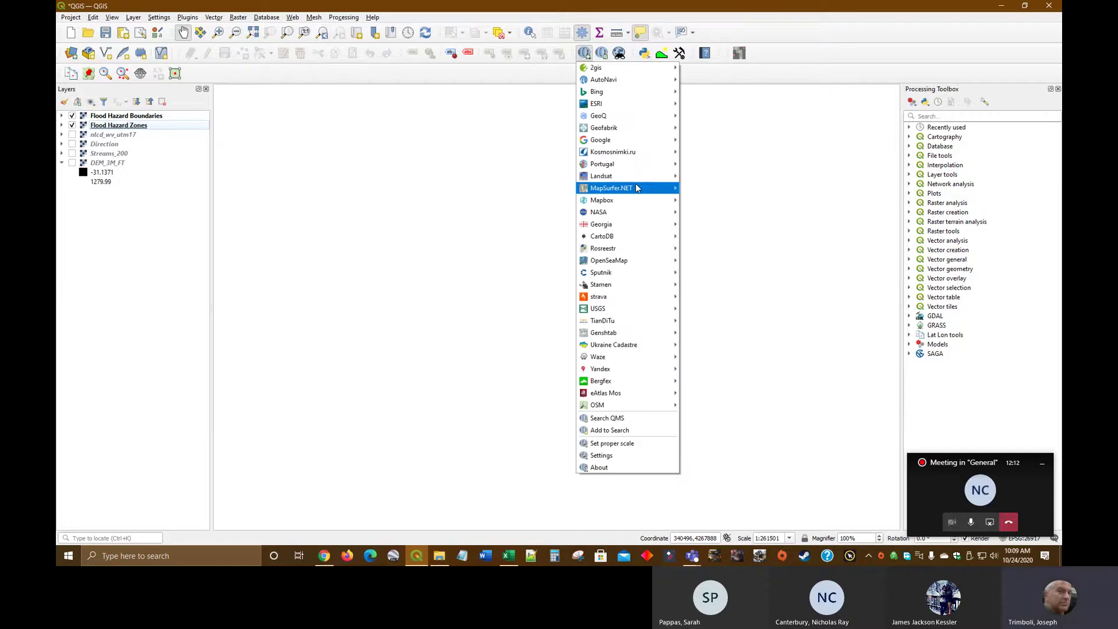
mouse_move(663, 180)
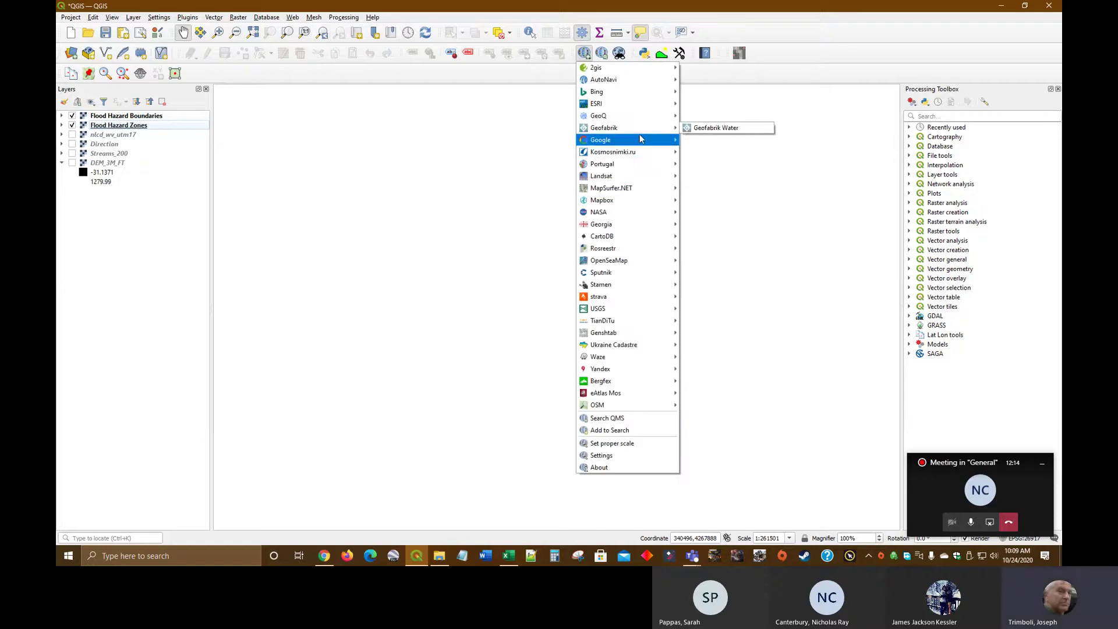
mouse_move(662, 141)
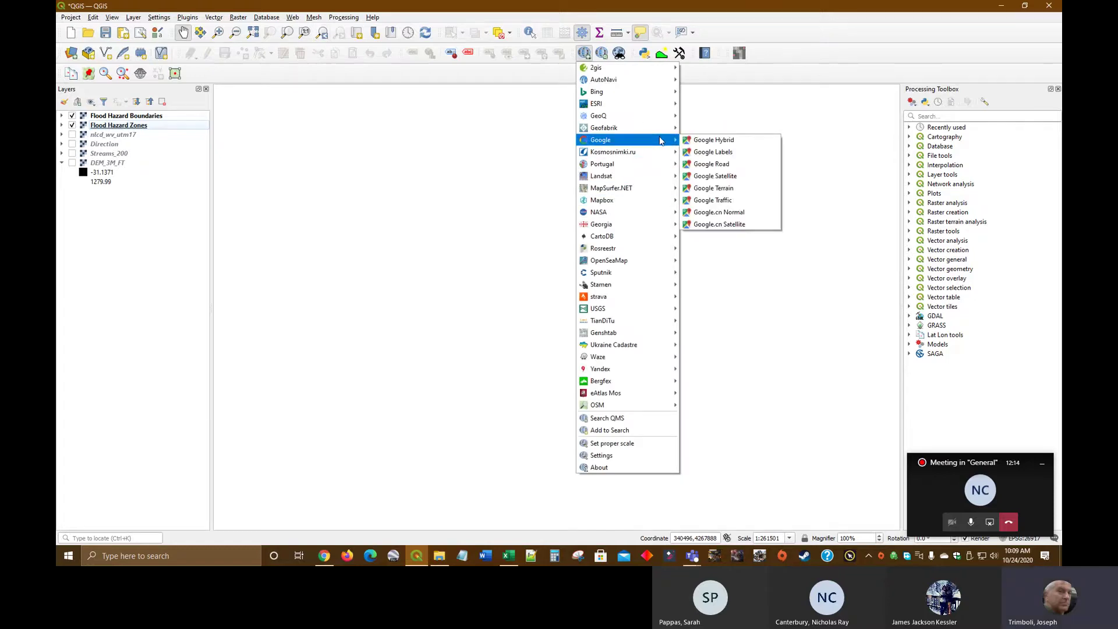
left_click(744, 178)
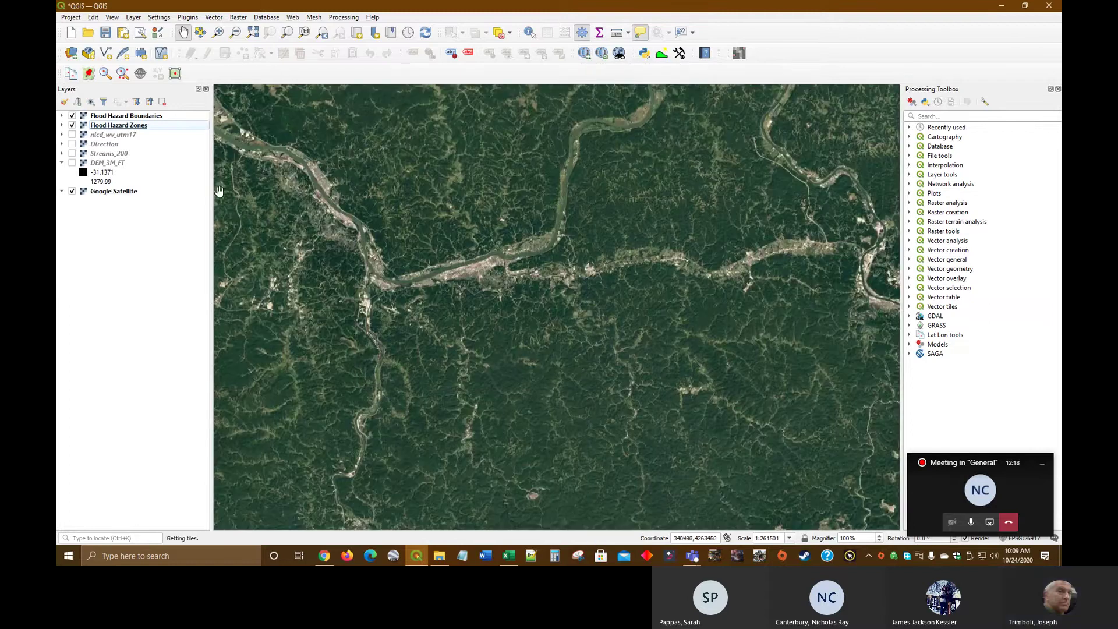
left_click(218, 32)
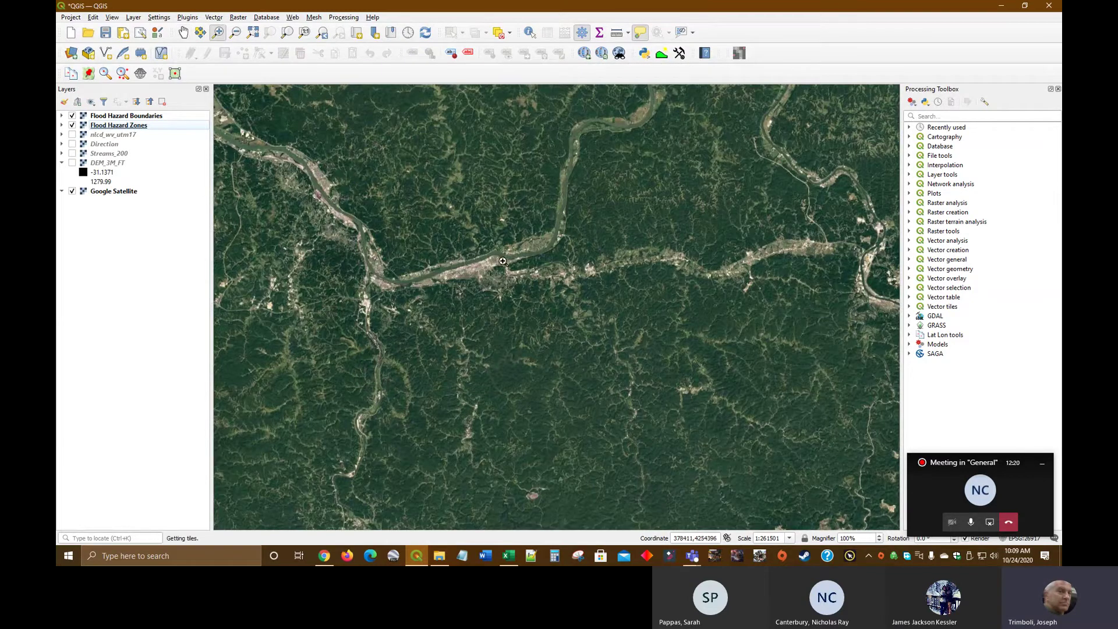
left_click_drag(505, 257, 465, 311)
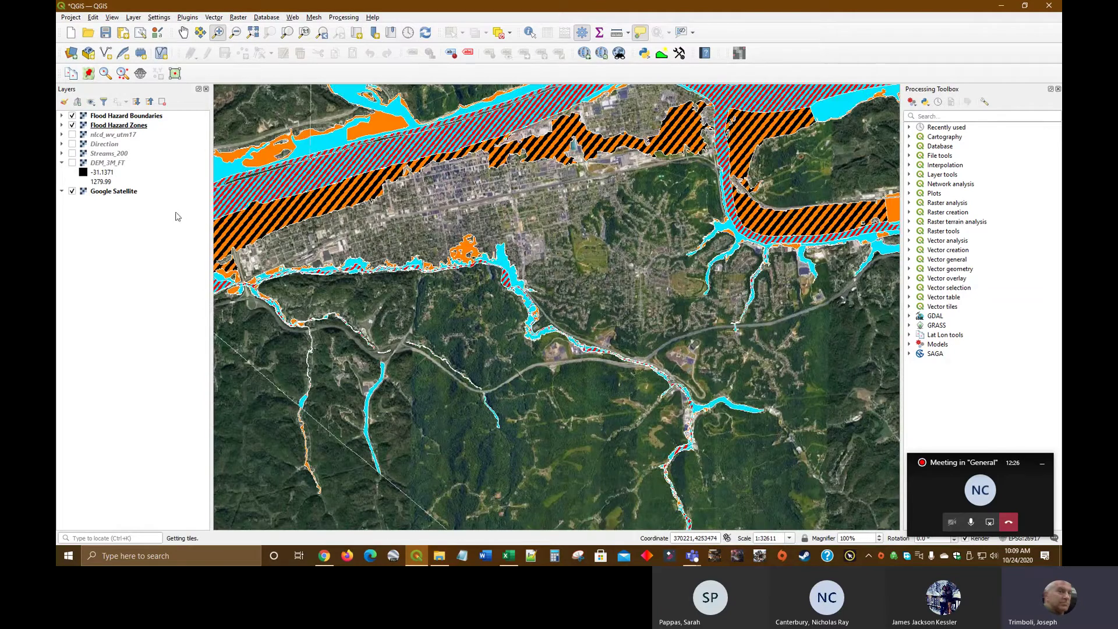
Step: Try a global opacity of 40% on the Flood Hazard Boundaries layer
right_click(111, 117)
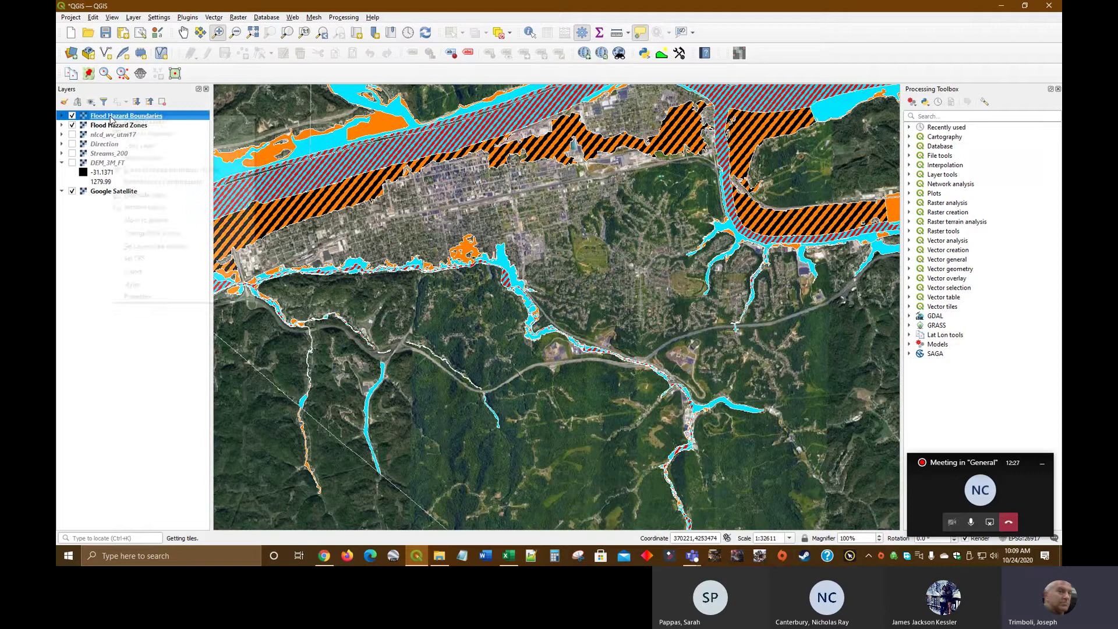
left_click(150, 295)
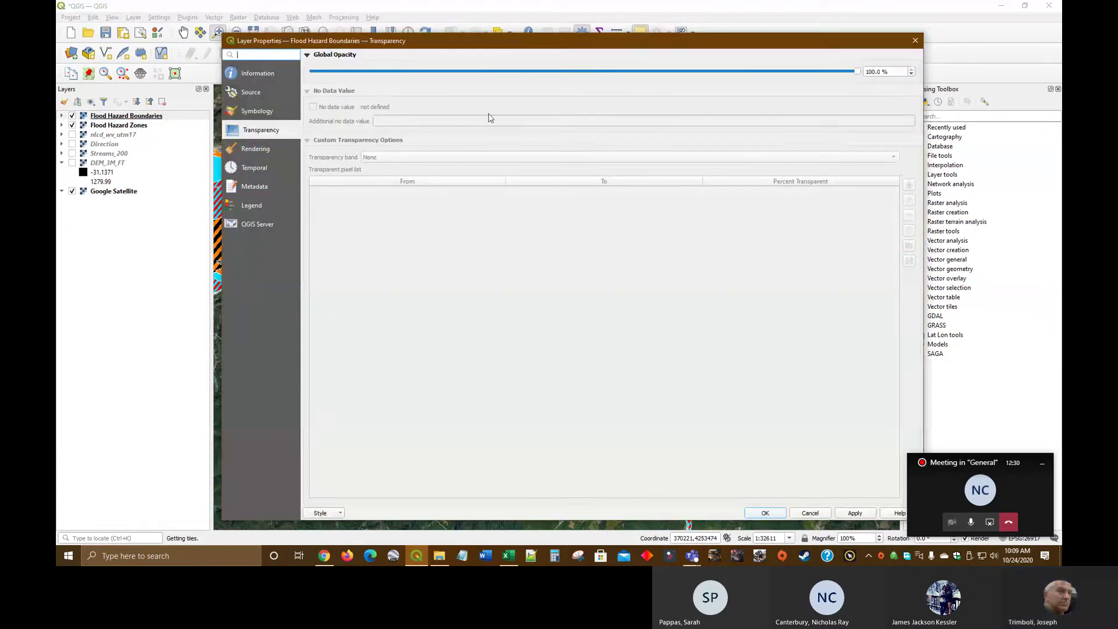
left_click(583, 73)
left_click(582, 72)
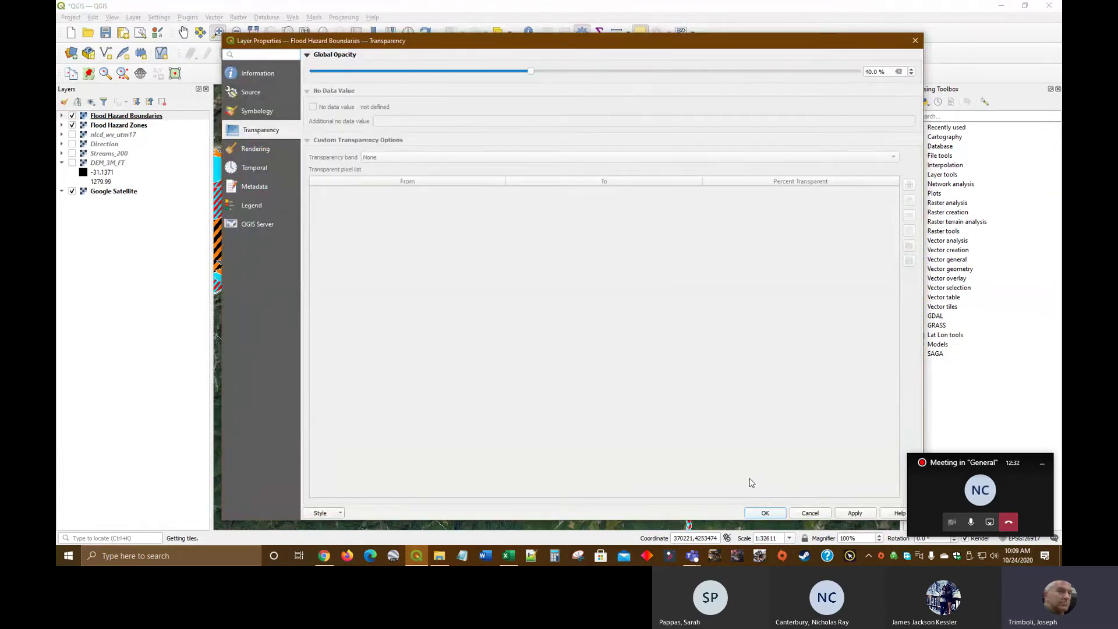
left_click(771, 515)
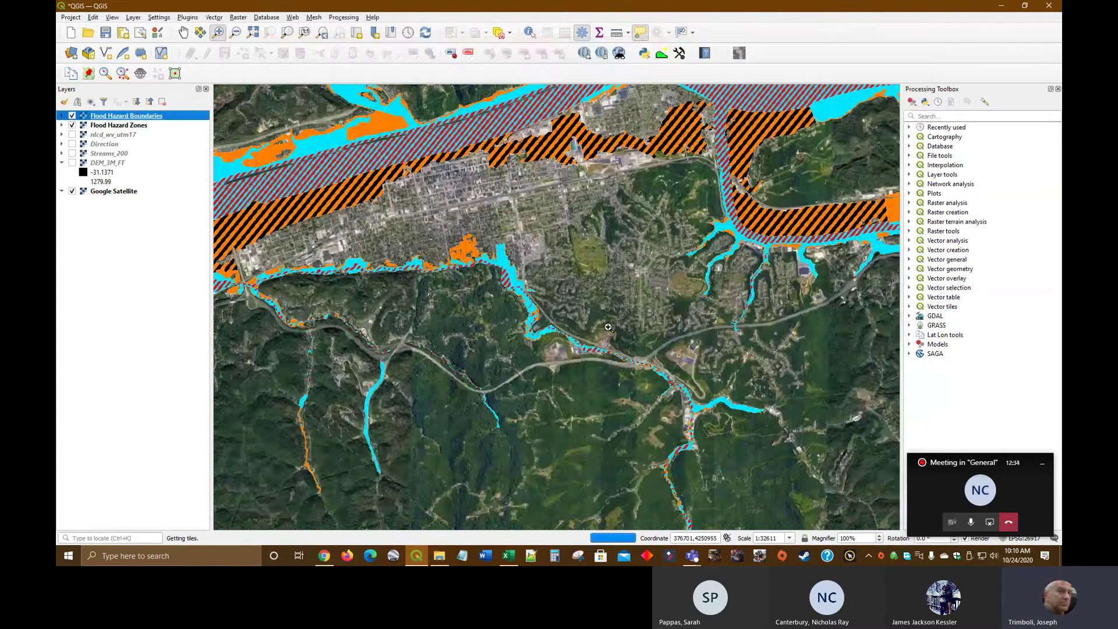
Step: Restore the Flood Hazard Boundaries layer's global opacity to 100%
double_click(125, 117)
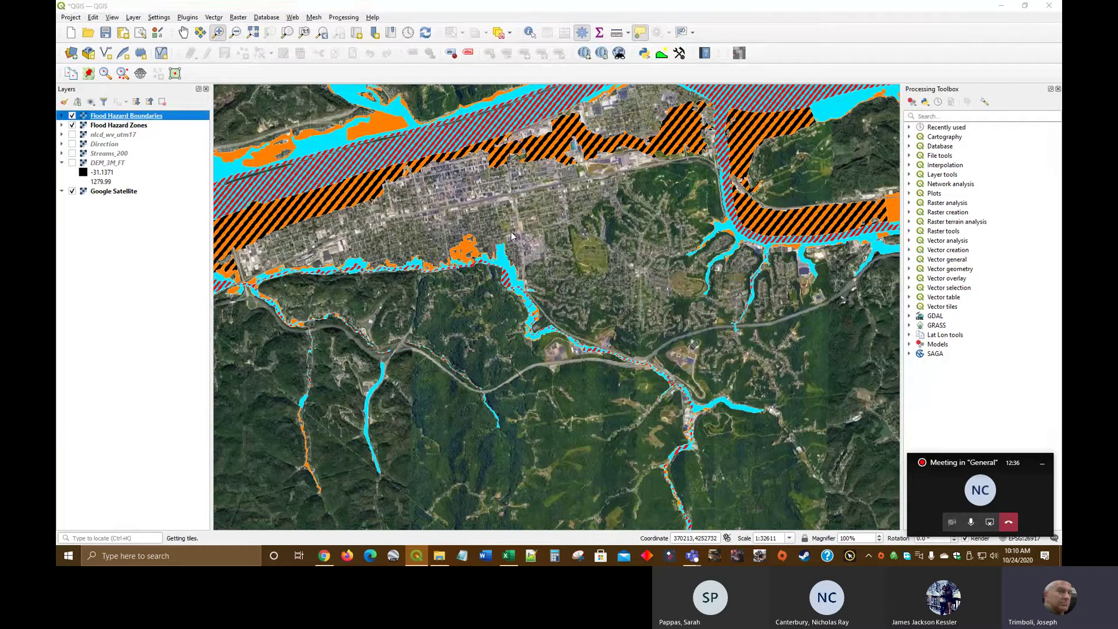
left_click_drag(529, 72, 869, 83)
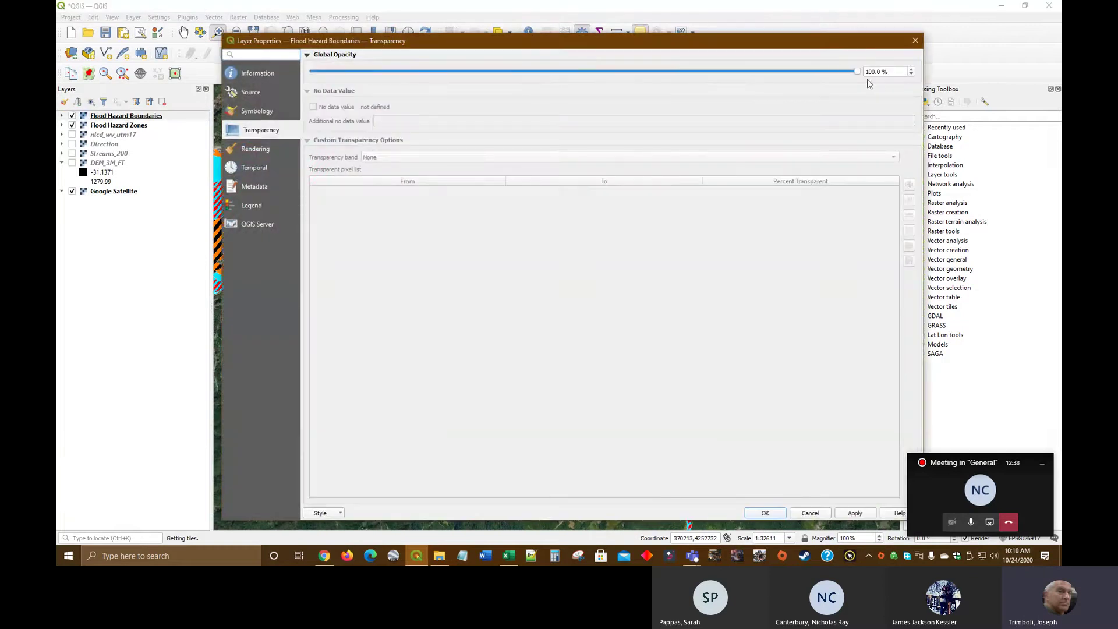
left_click(765, 513)
Step: Lower the Flood Hazard Zones layer's global opacity so the satellite imagery shows through the zones
right_click(170, 133)
right_click(137, 126)
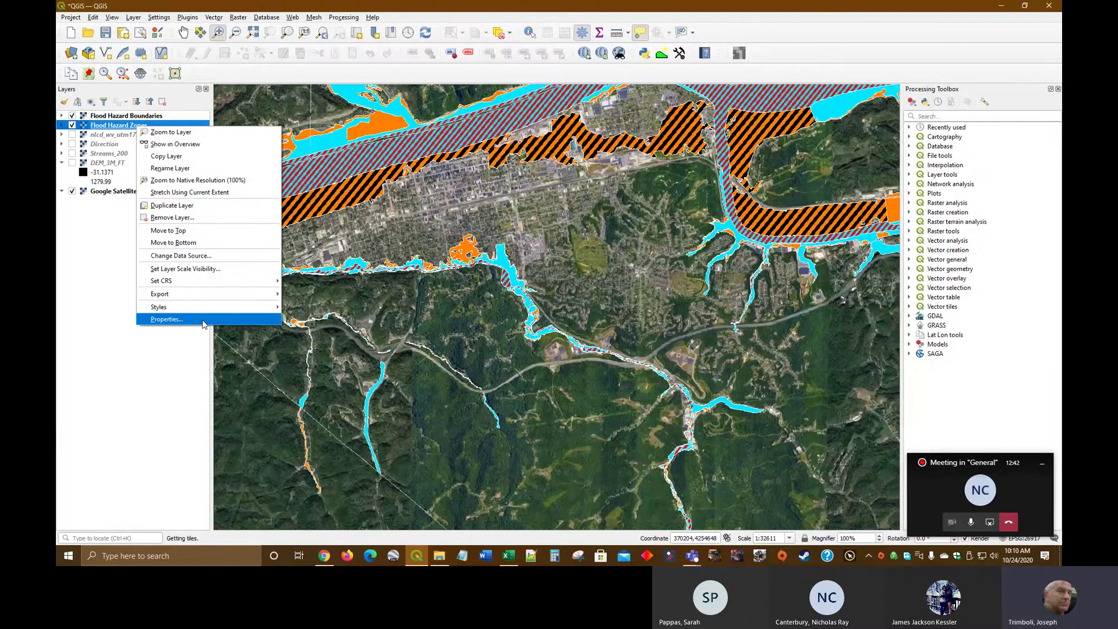
left_click(204, 324)
left_click(570, 72)
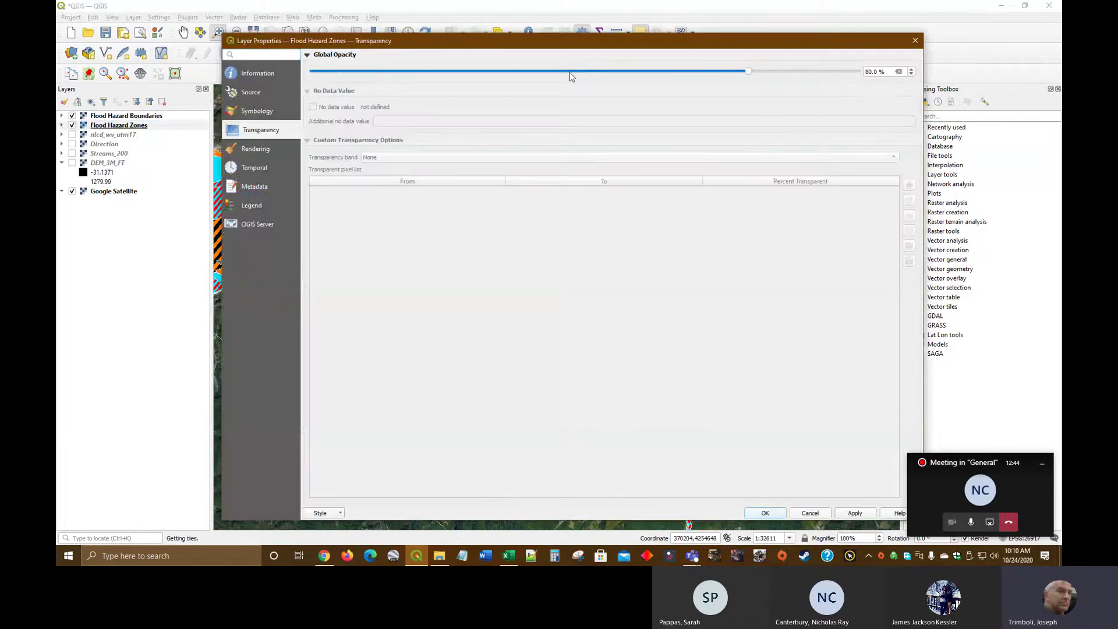
left_click(777, 515)
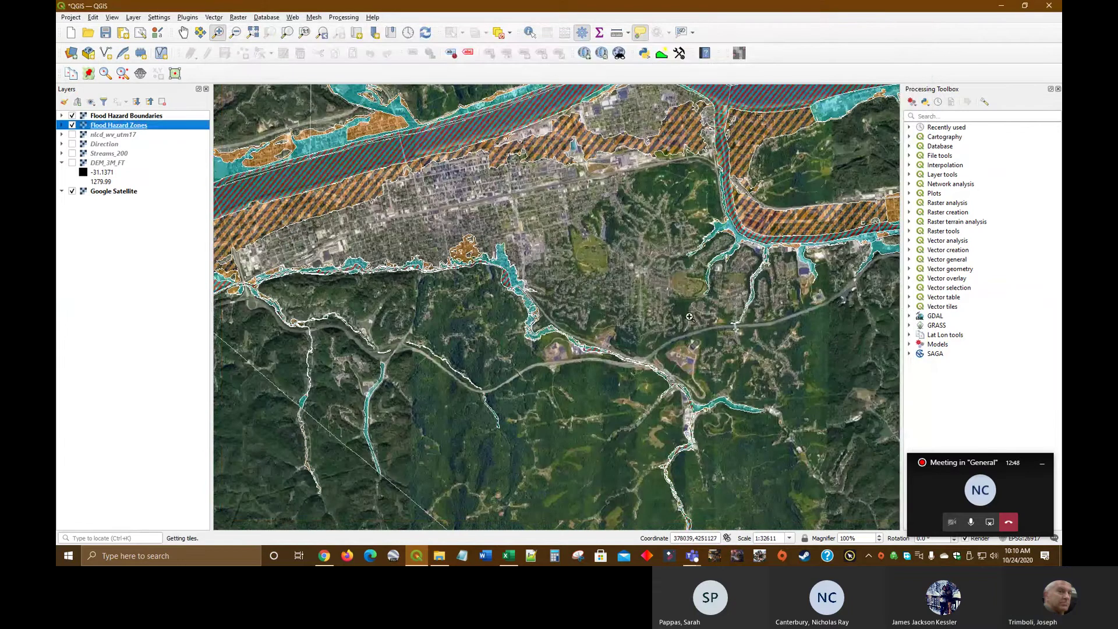
left_click_drag(611, 228, 680, 312)
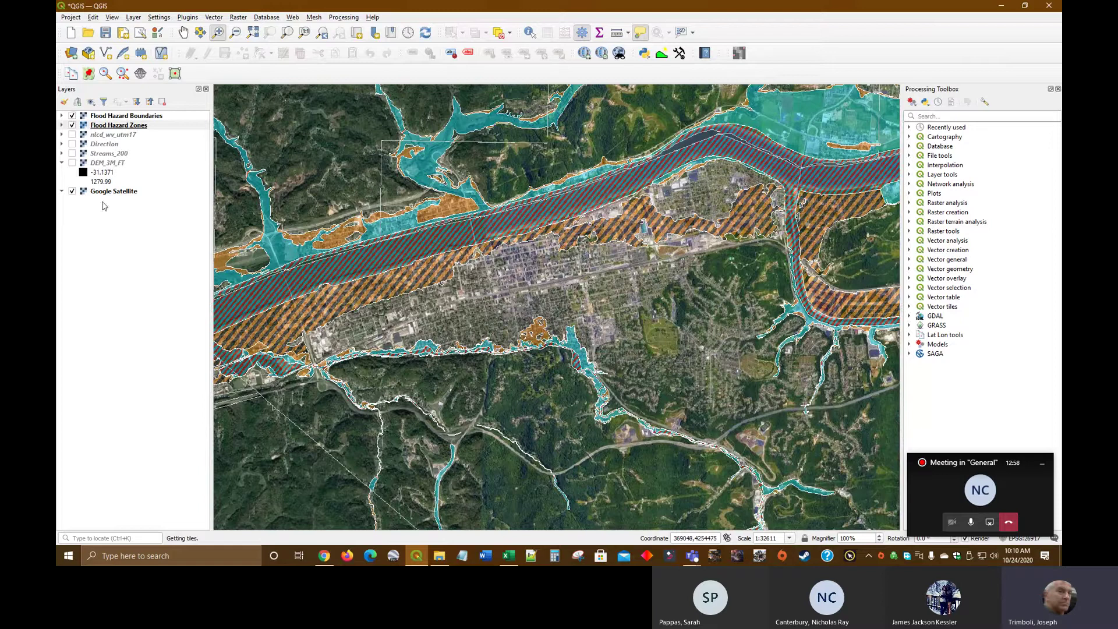
Step: Add the Capture_modified.tif raster from the Z:\MQGIS\data folder to the project and close the Data Source Manager
left_click(134, 18)
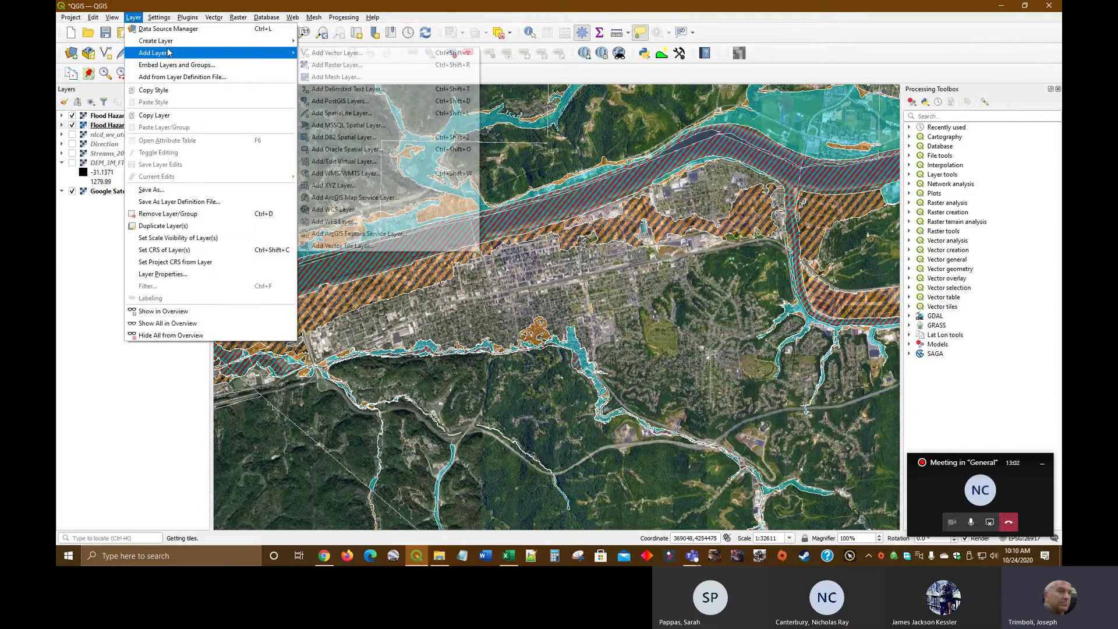
left_click(164, 30)
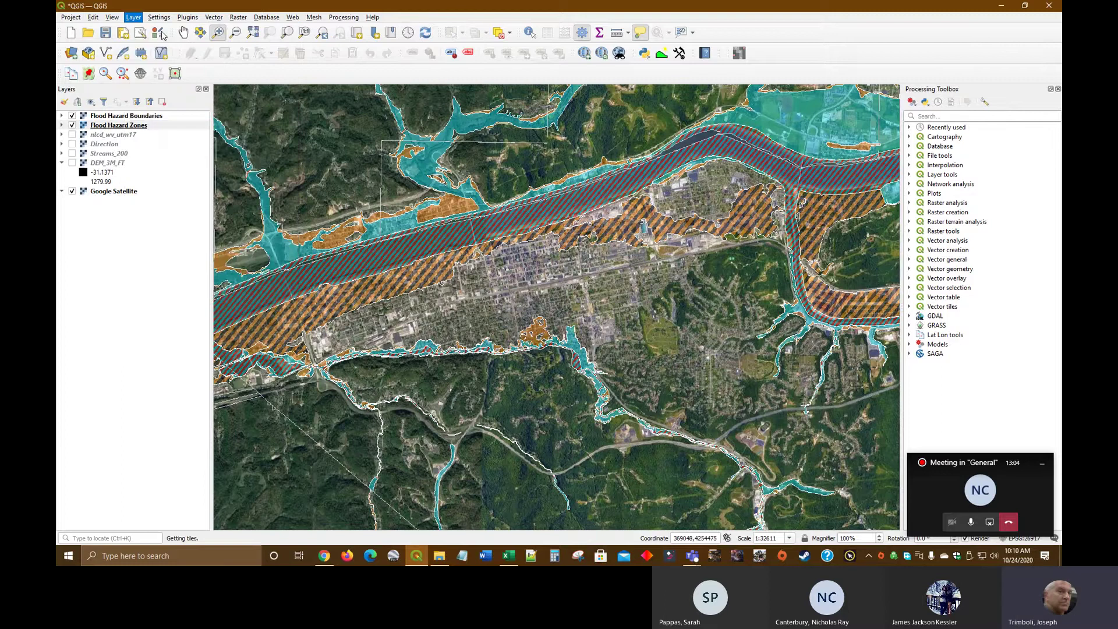
left_click(338, 111)
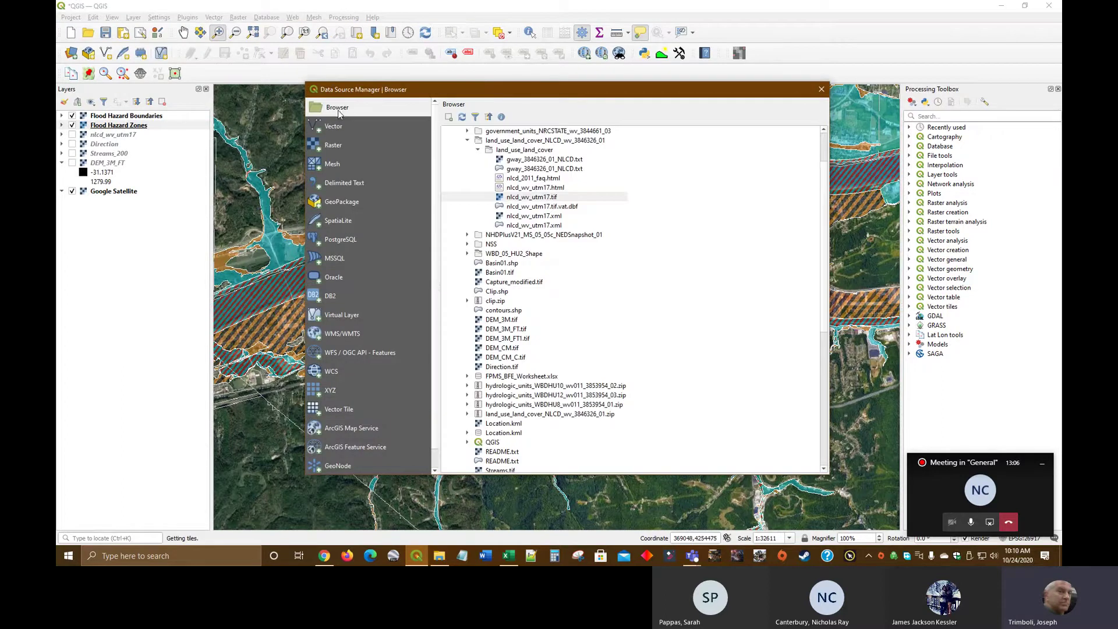
left_click(468, 141)
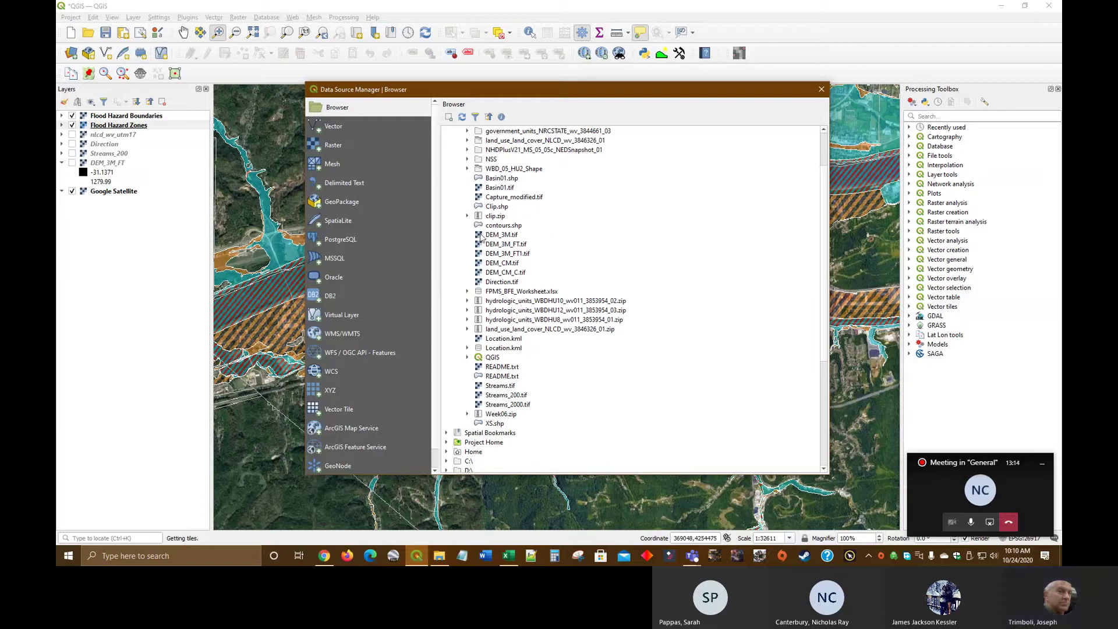
scroll(532, 249, "up", 1)
scroll(532, 249, "up", 1)
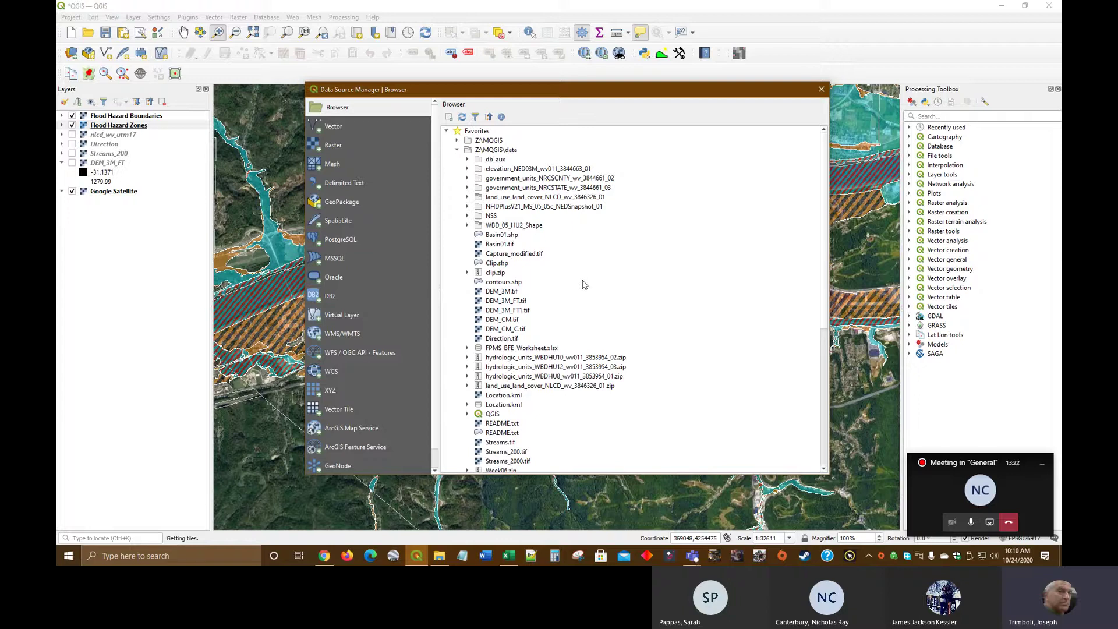
scroll(611, 324, "down", 2)
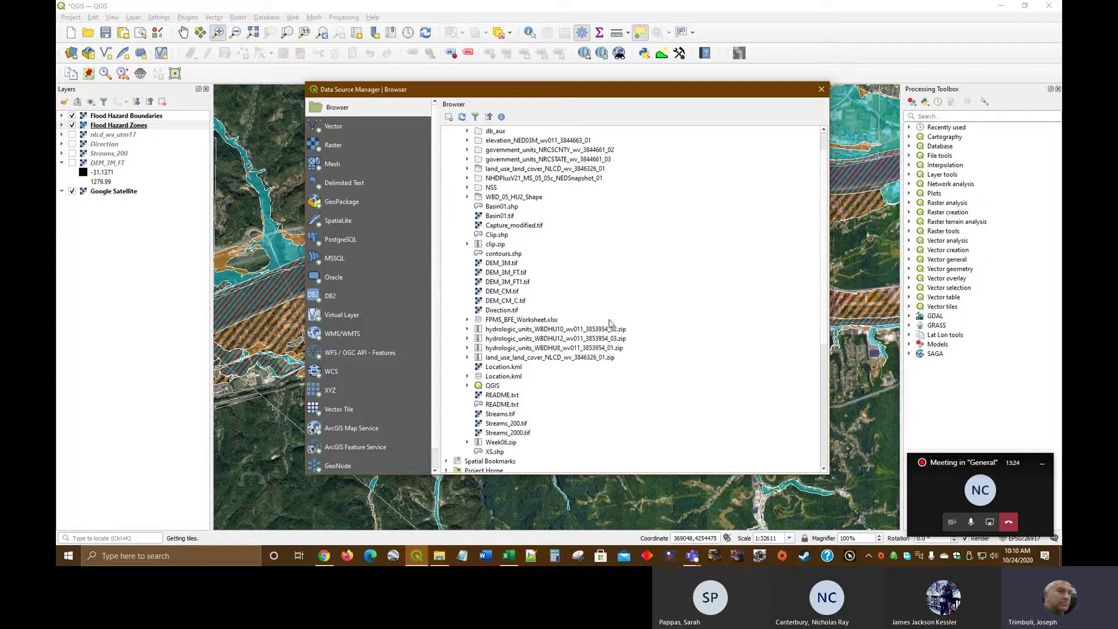
scroll(611, 324, "up", 1)
left_click(515, 226)
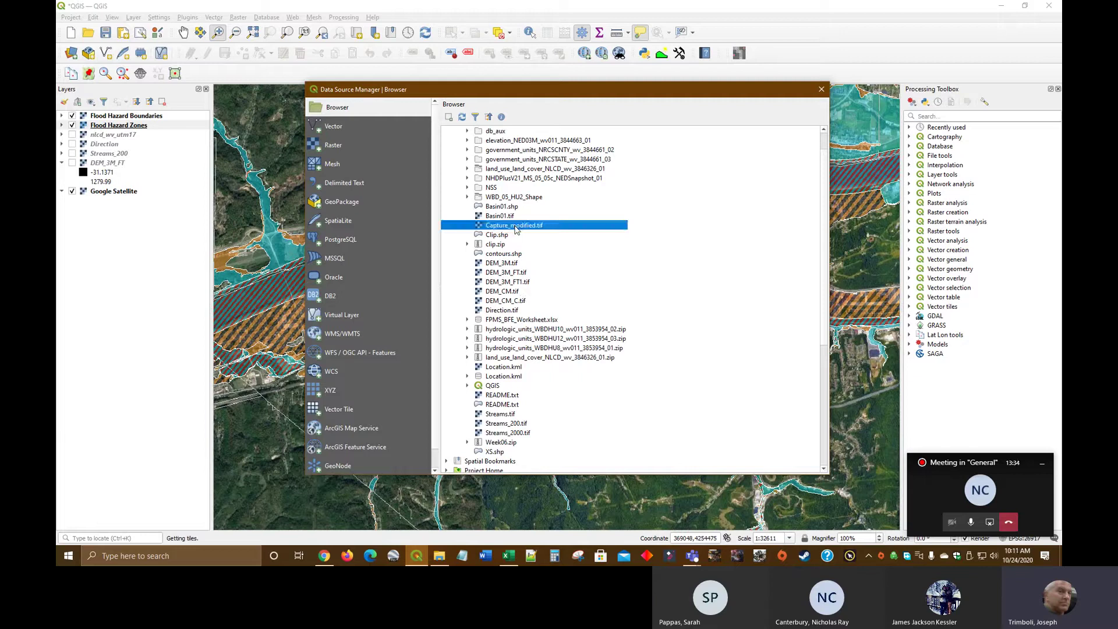
right_click(529, 227)
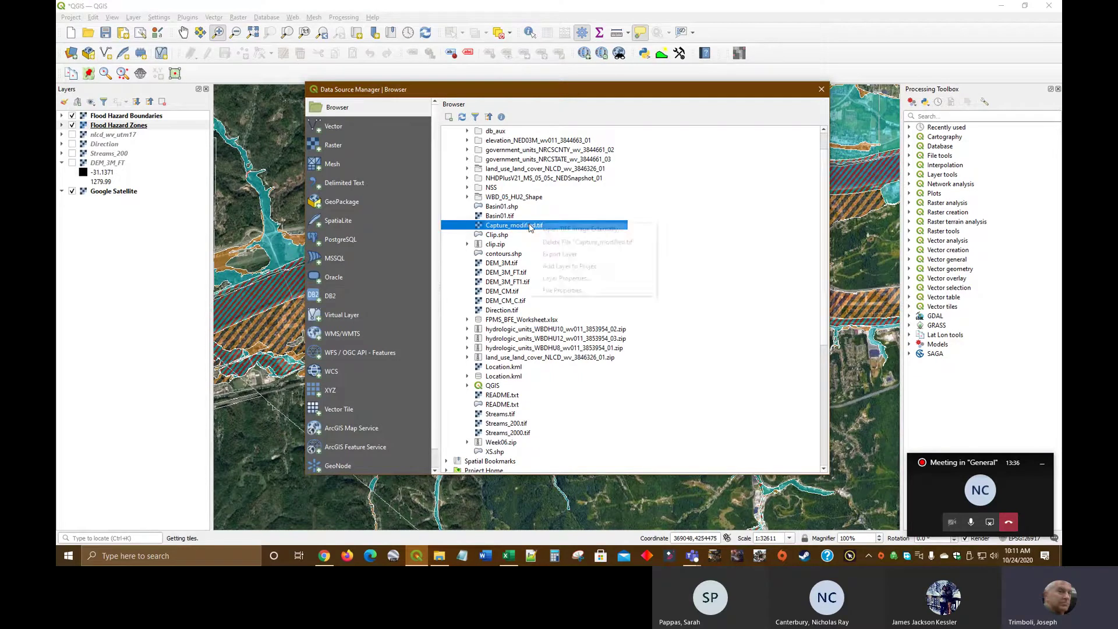
left_click(577, 266)
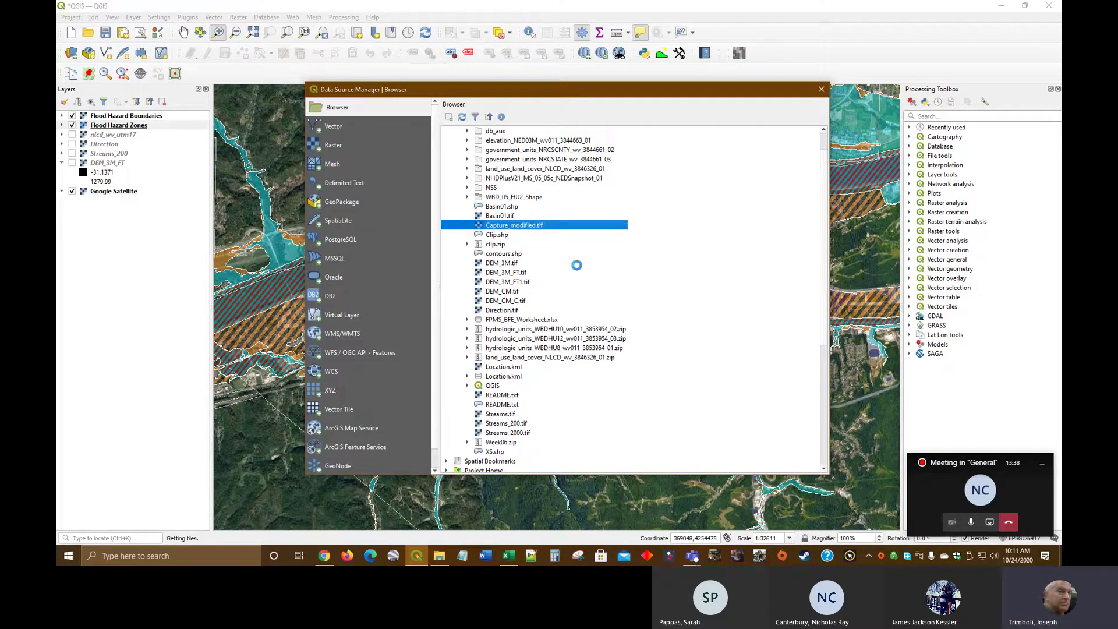
left_click(821, 89)
Step: Move the Capture_modified layer above Flood Hazard Boundaries and zoom the map to its full extent
left_click(133, 126)
left_click_drag(134, 126, 142, 117)
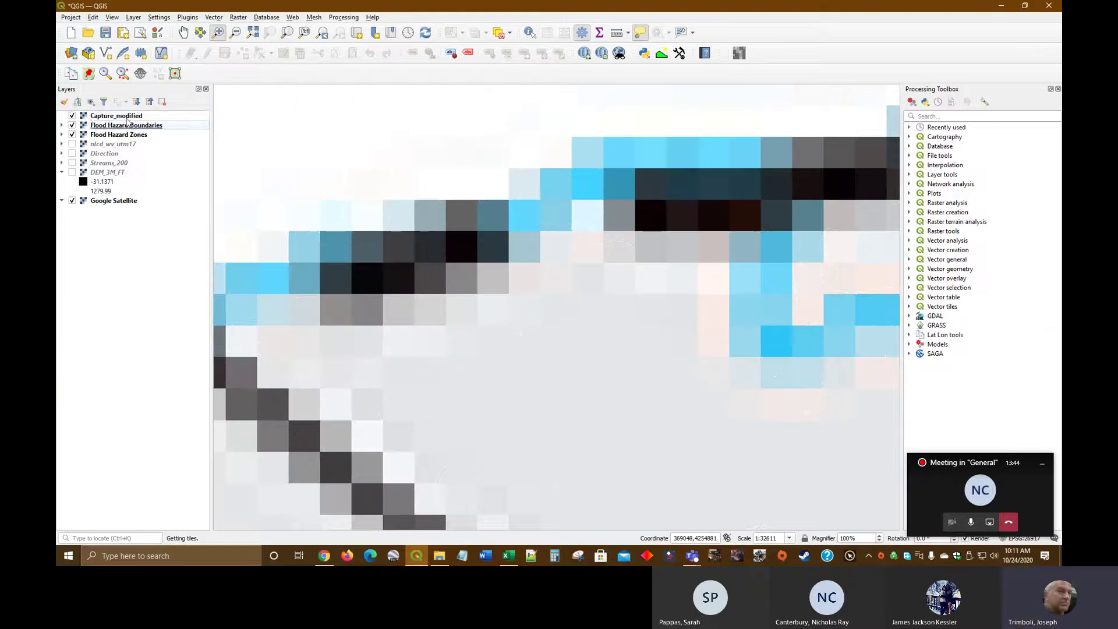
right_click(127, 120)
left_click(153, 123)
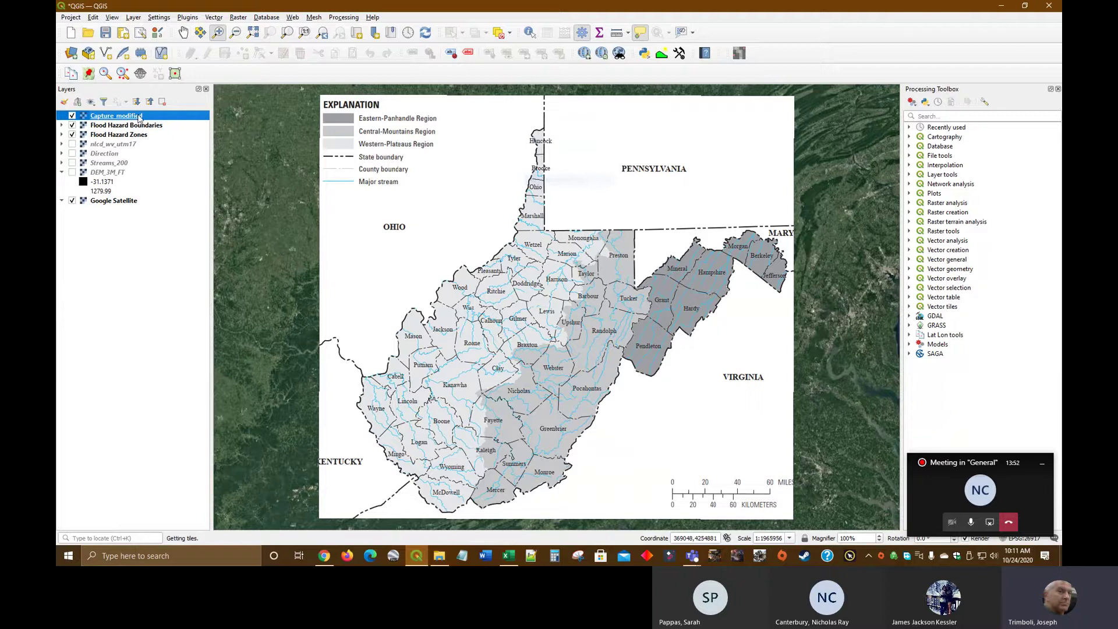
Step: Set the Capture_modified layer's global opacity to 50%
right_click(142, 120)
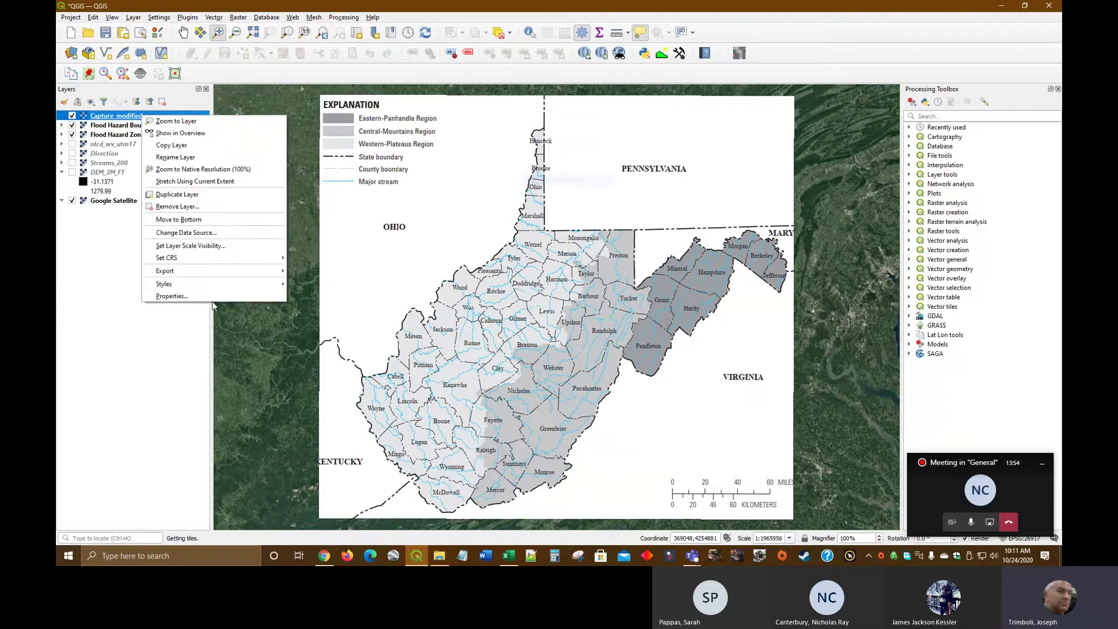
left_click(211, 301)
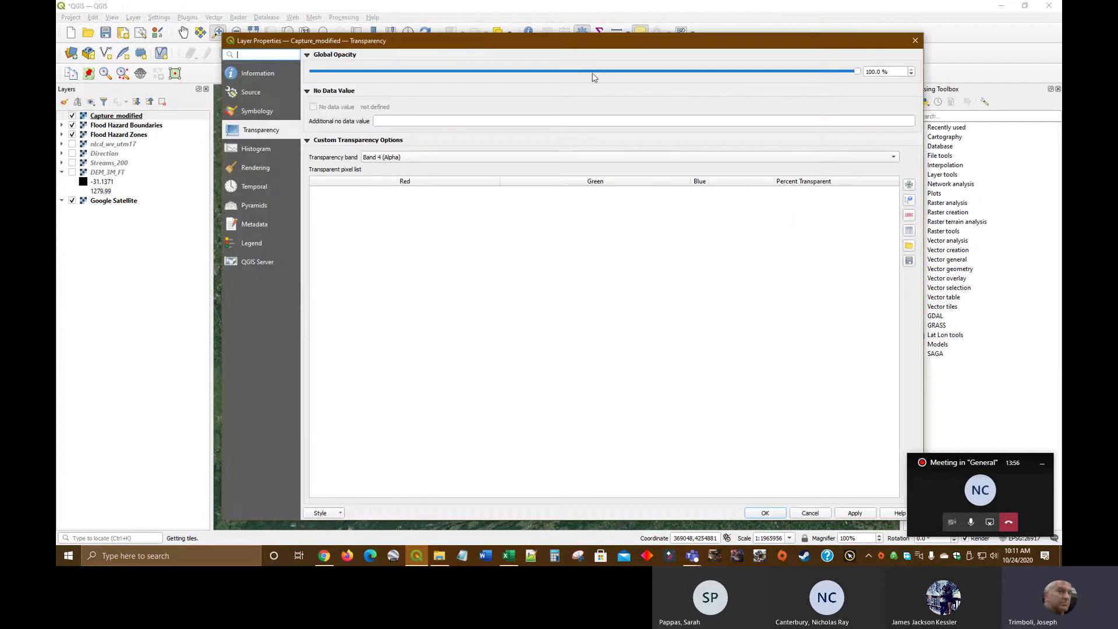
left_click(580, 72)
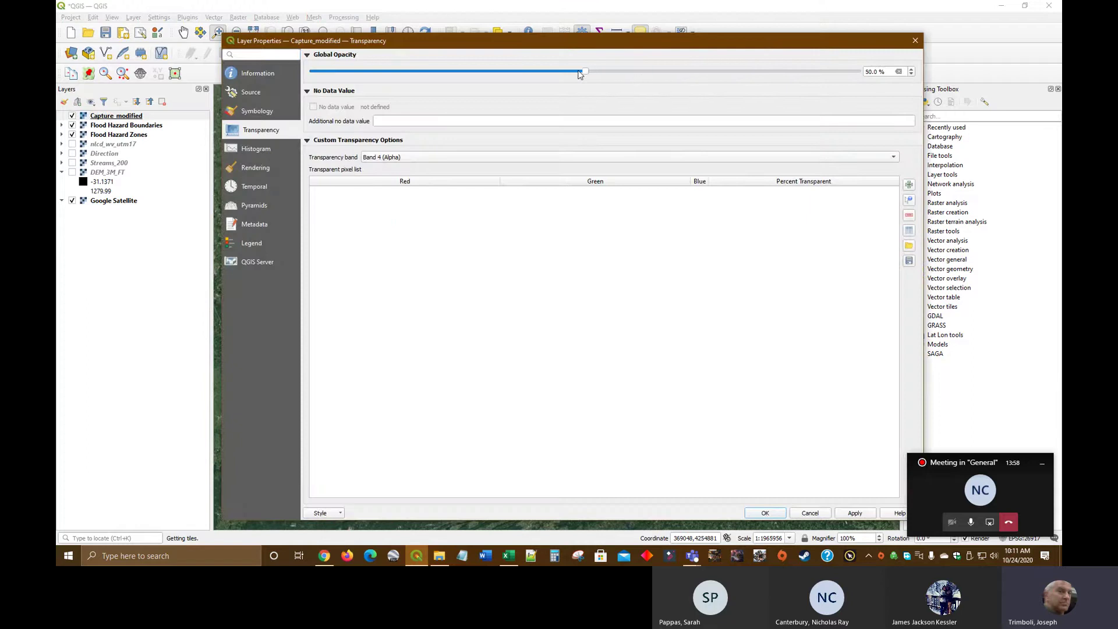
left_click(777, 515)
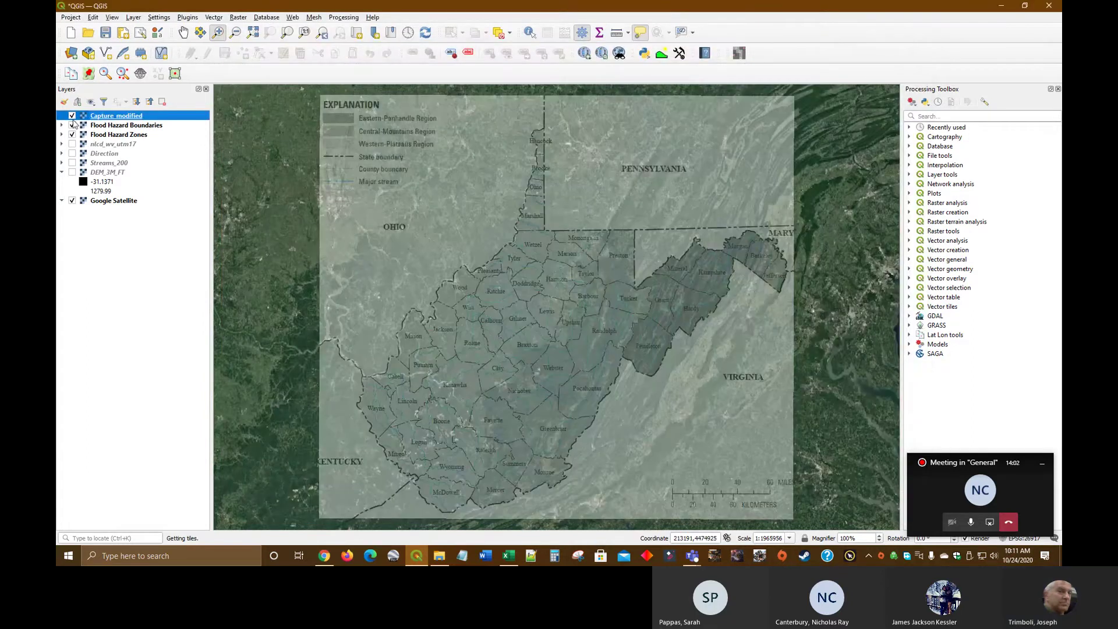
Step: Hide the Capture_modified layer and move it between the Streams_200 and DEM_3M_FT layers
left_click(72, 116)
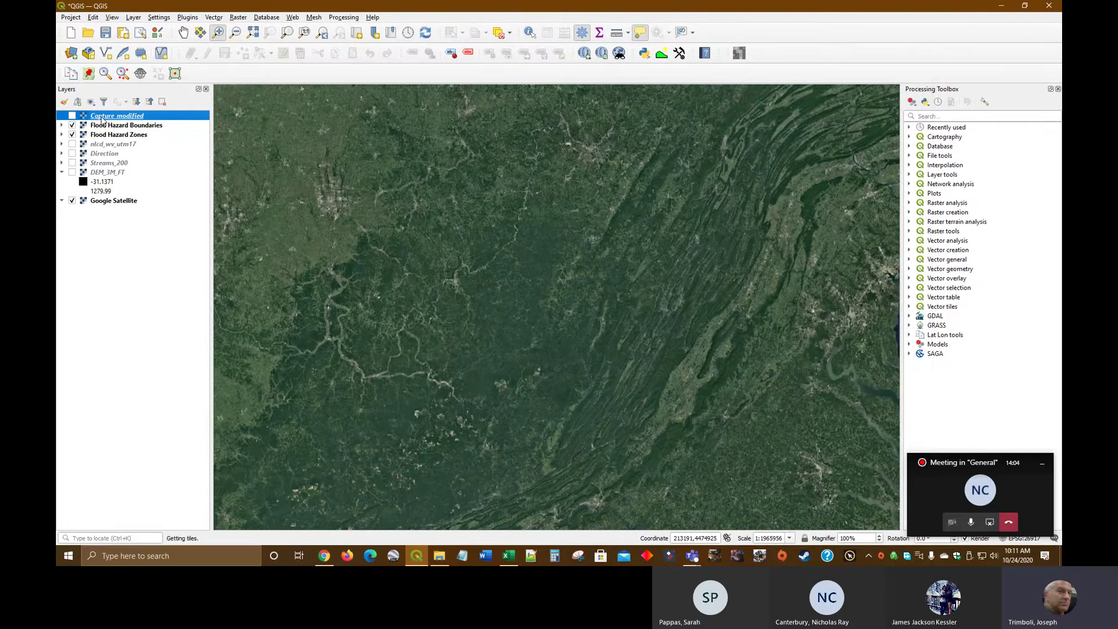
left_click_drag(103, 120, 142, 175)
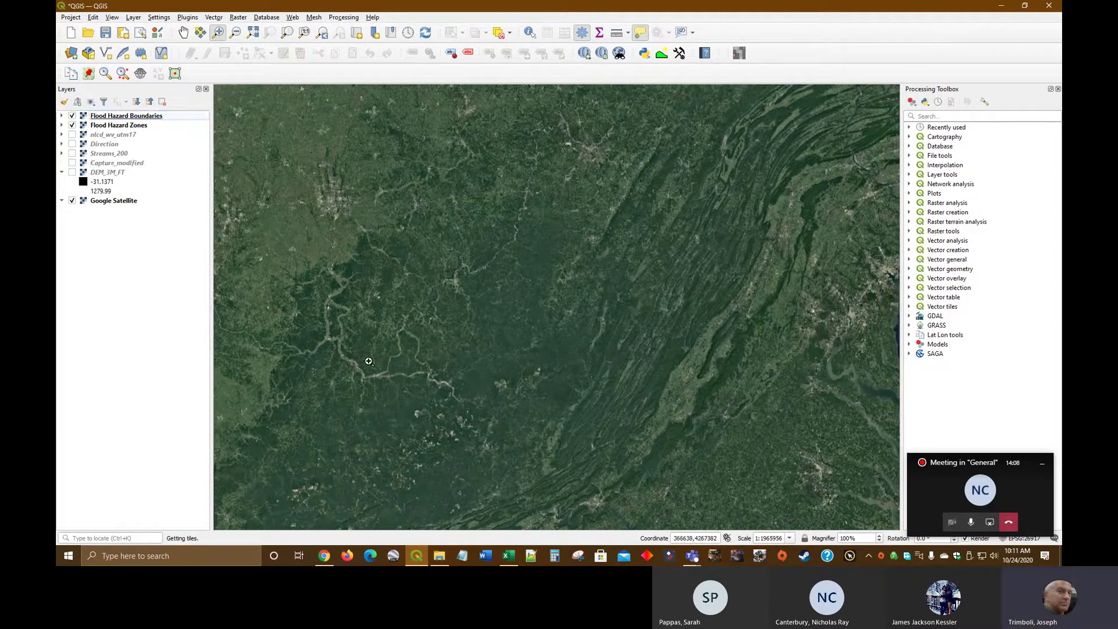
left_click_drag(369, 361, 500, 241)
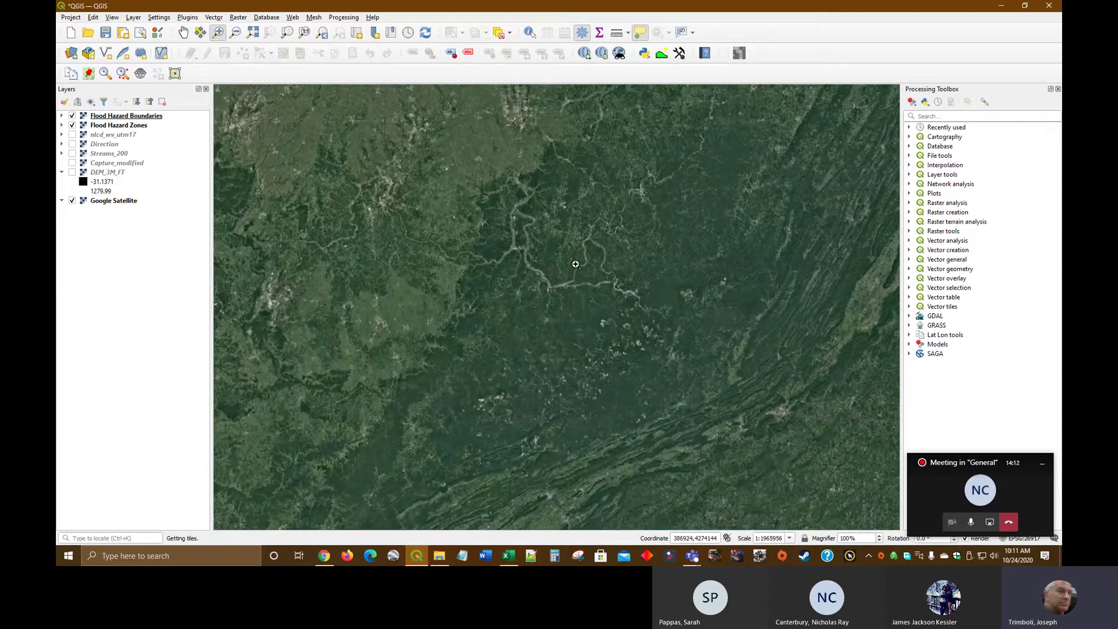
Step: Add the county_nrcs_a_wv.shp county boundaries from the government_units_NRCSCNTY_wv_3844661_02 data folder to the project and close the Data Source Manager
left_click_drag(604, 270, 543, 328)
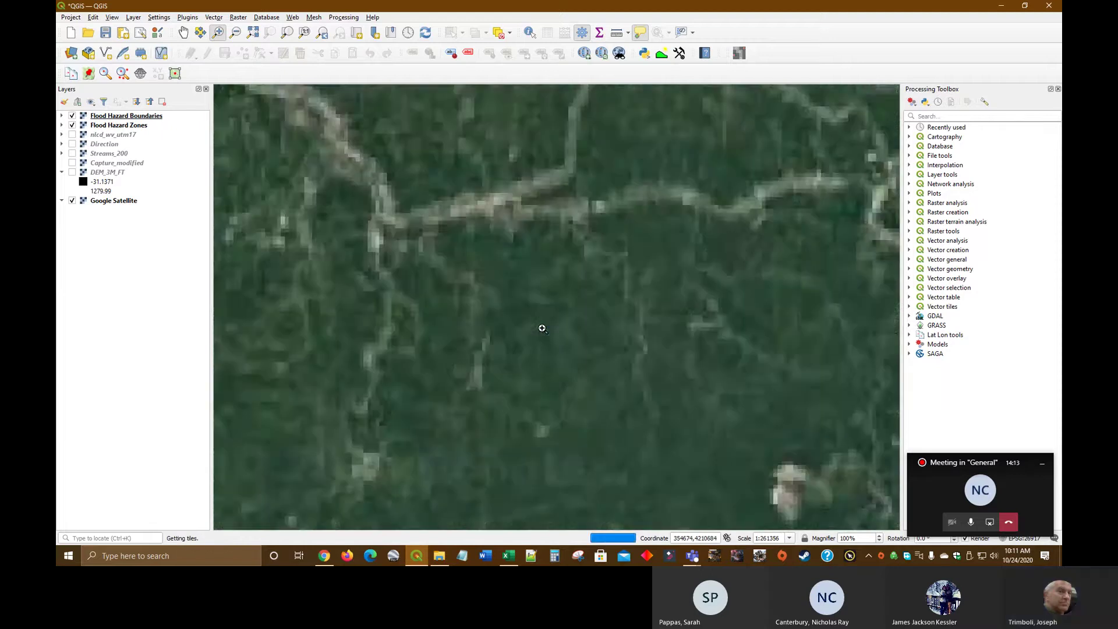
left_click(130, 18)
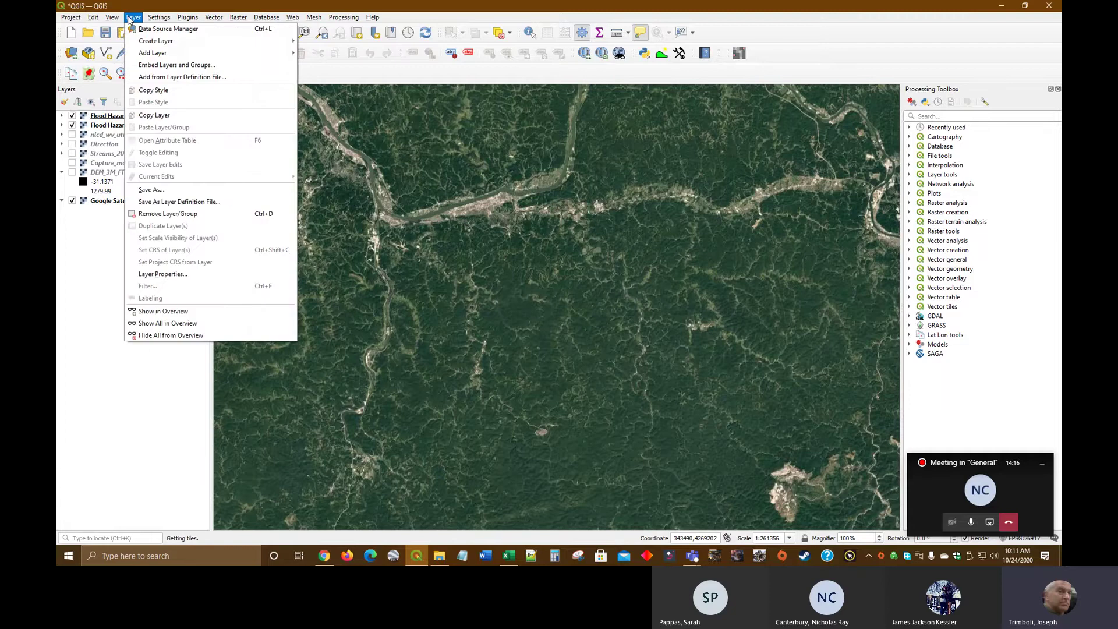
left_click(154, 30)
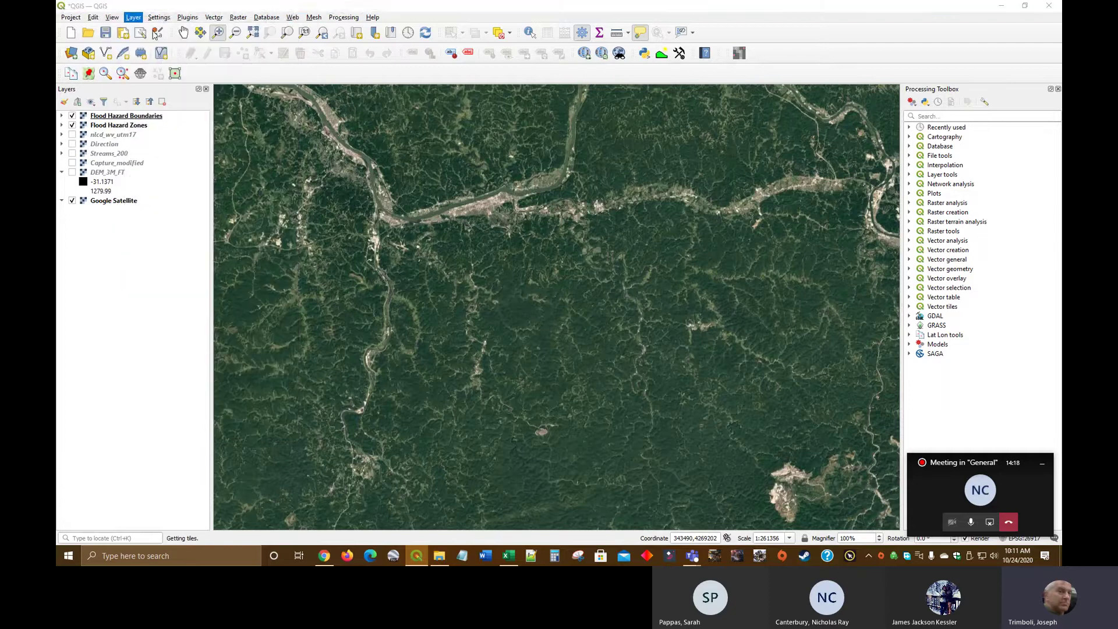
left_click(518, 242)
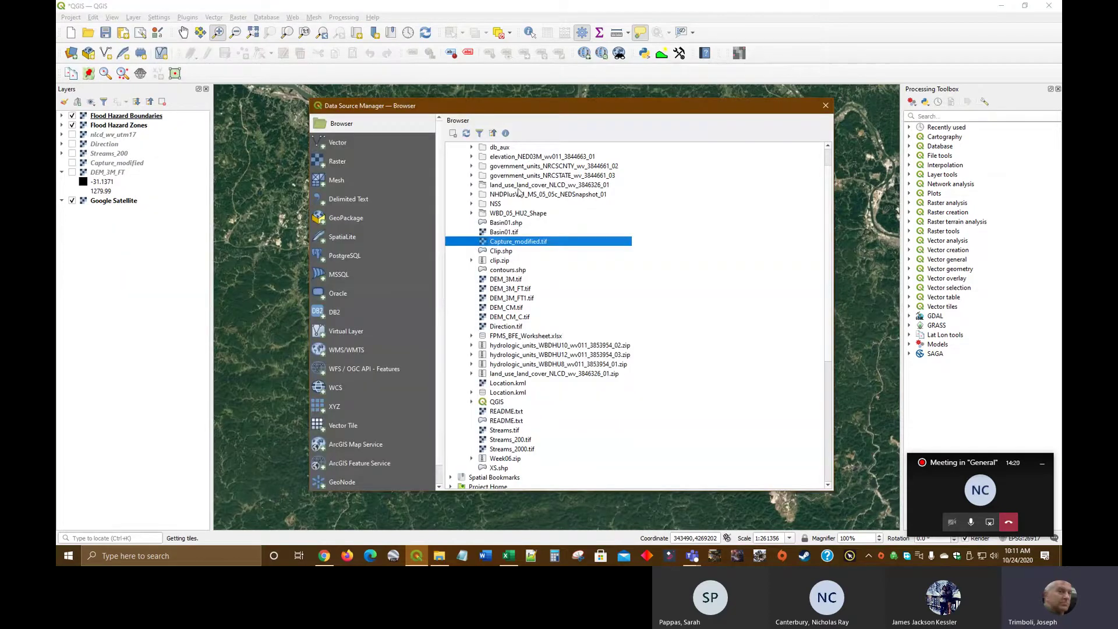
scroll(518, 192, "up", 1)
left_click(561, 195)
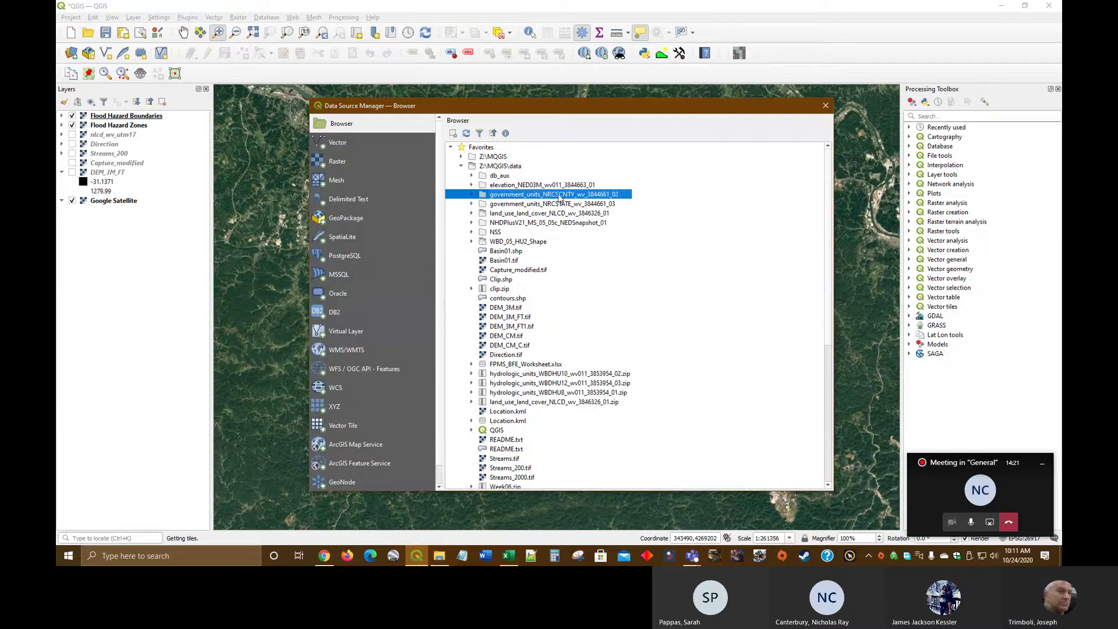
left_click(472, 195)
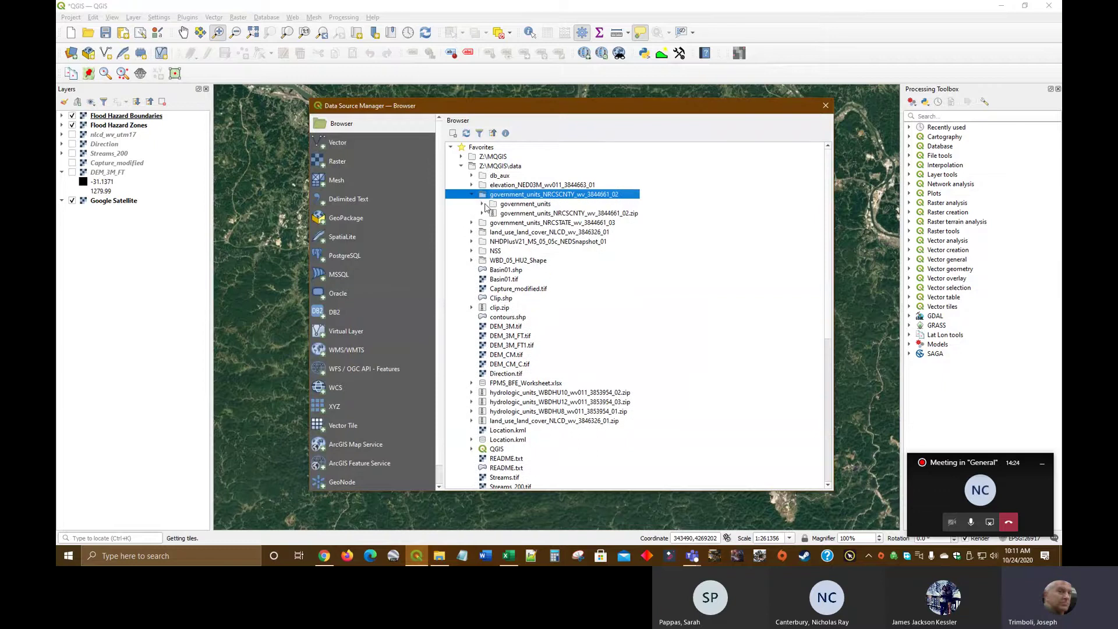
left_click(483, 204)
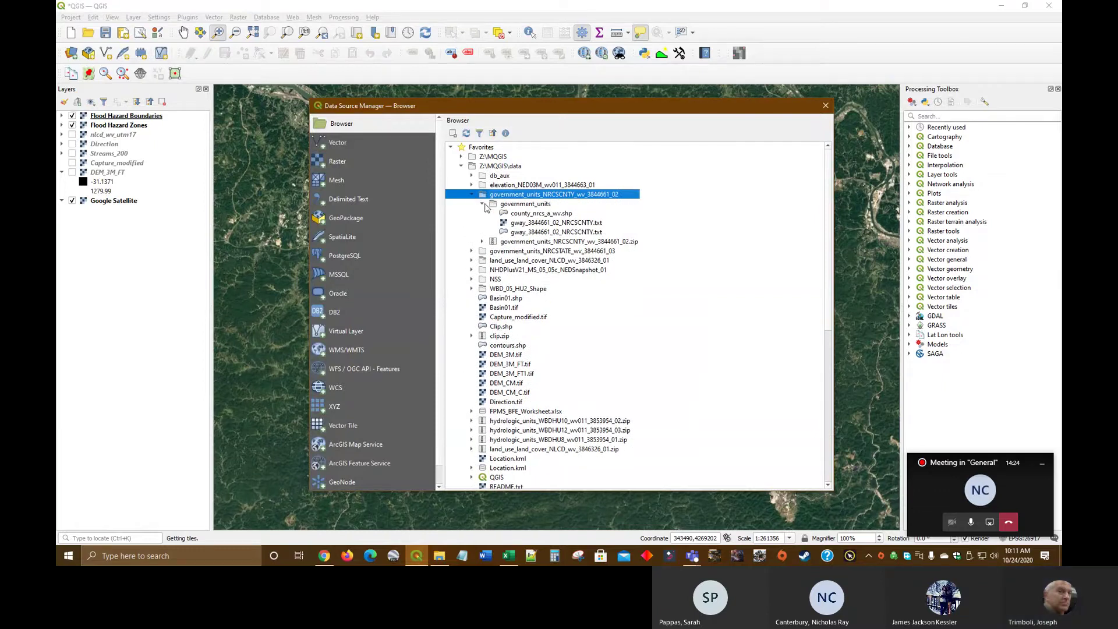
right_click(541, 215)
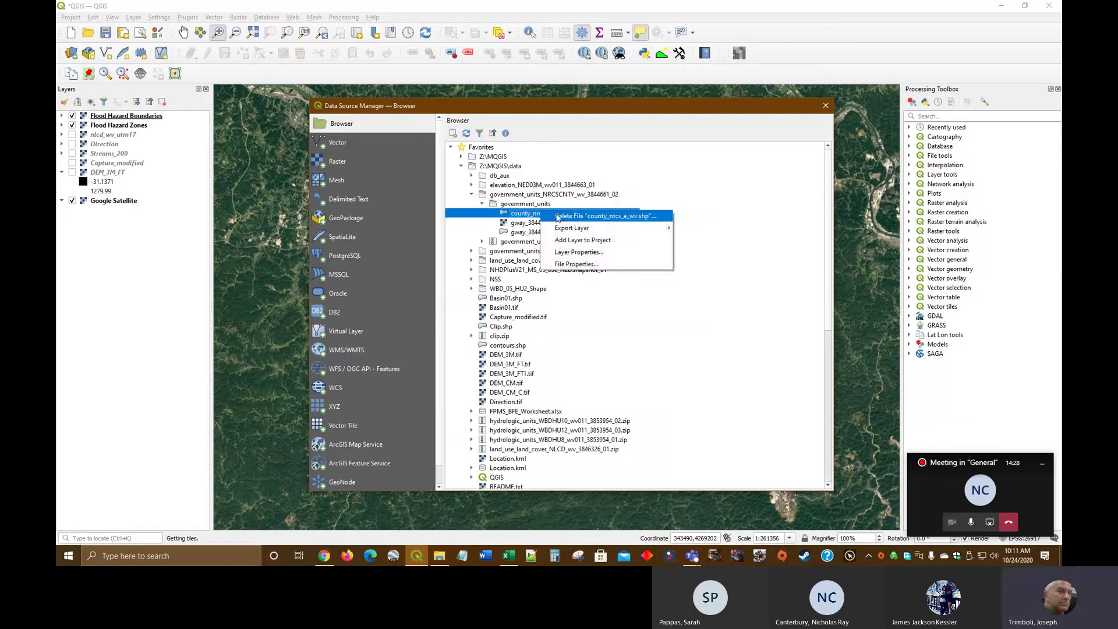
left_click(576, 240)
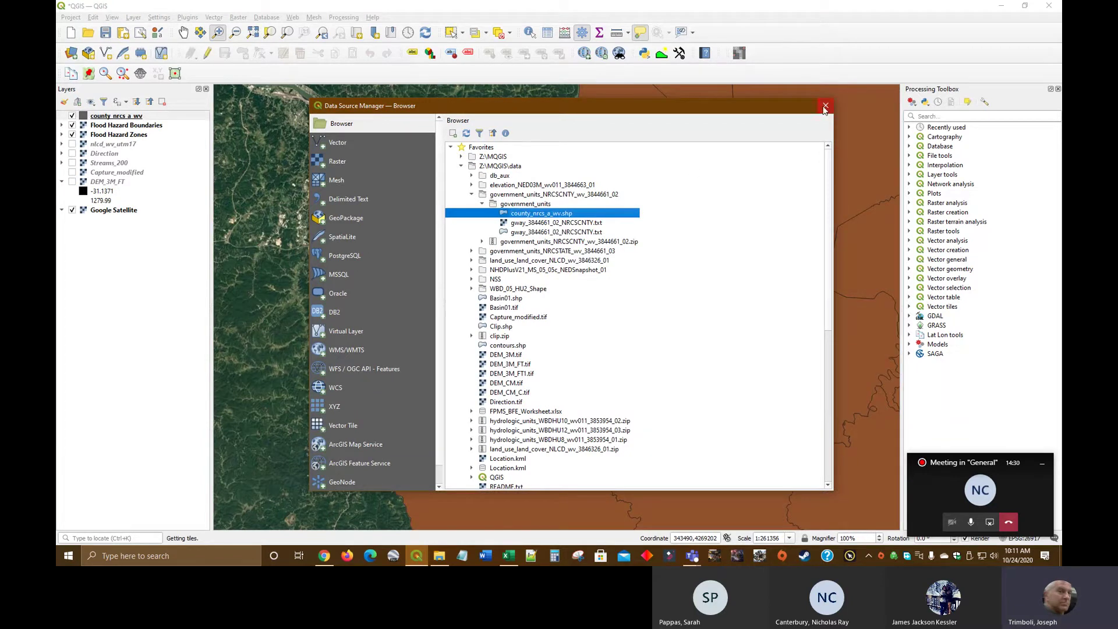
left_click(826, 106)
Step: Style the county_nrcs_a_wv layer with the outline red symbol so that the counties have no fill
right_click(129, 120)
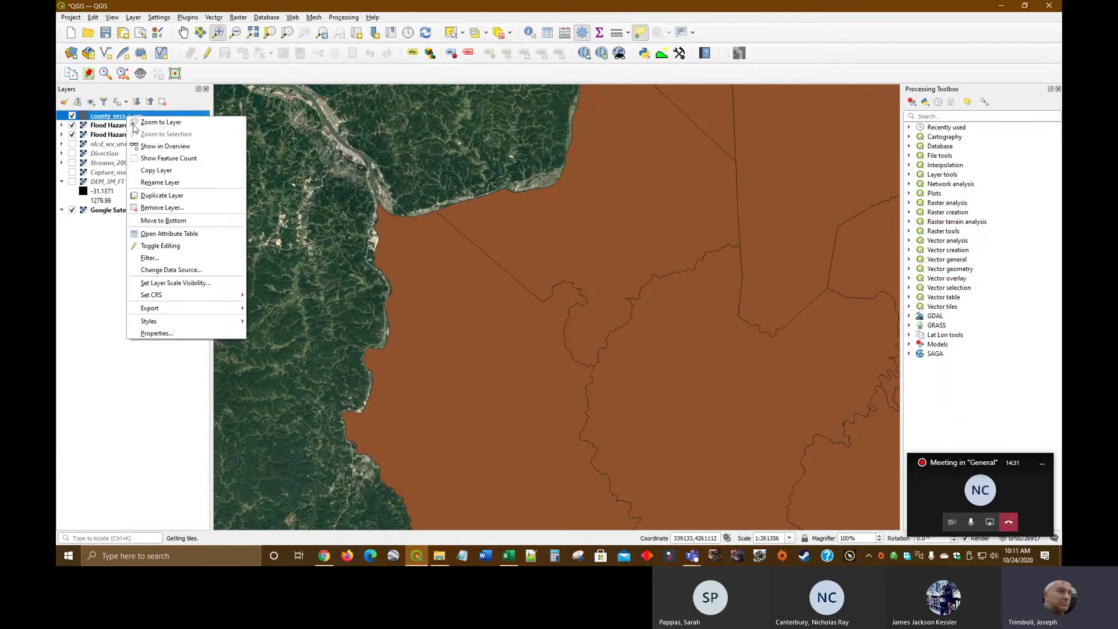
left_click(180, 337)
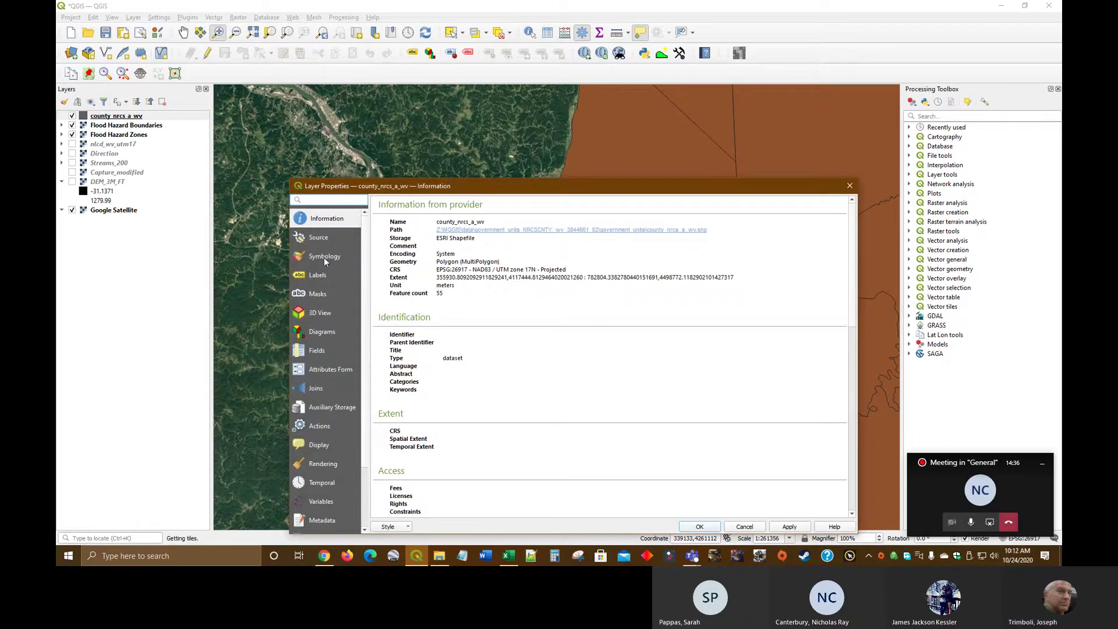
left_click_drag(458, 195, 450, 124)
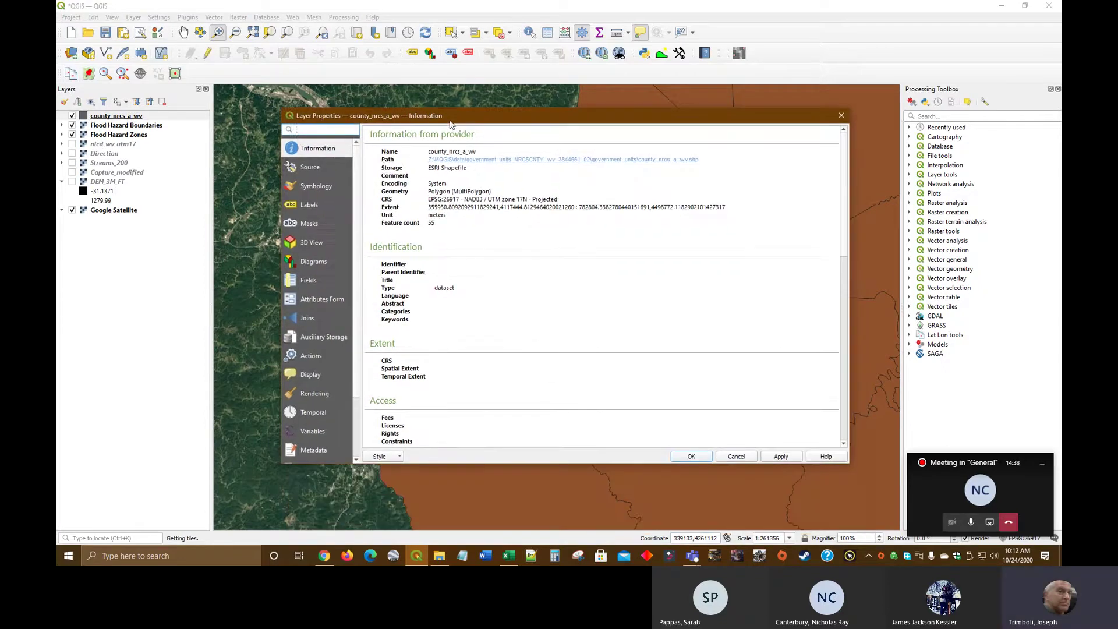
left_click(318, 186)
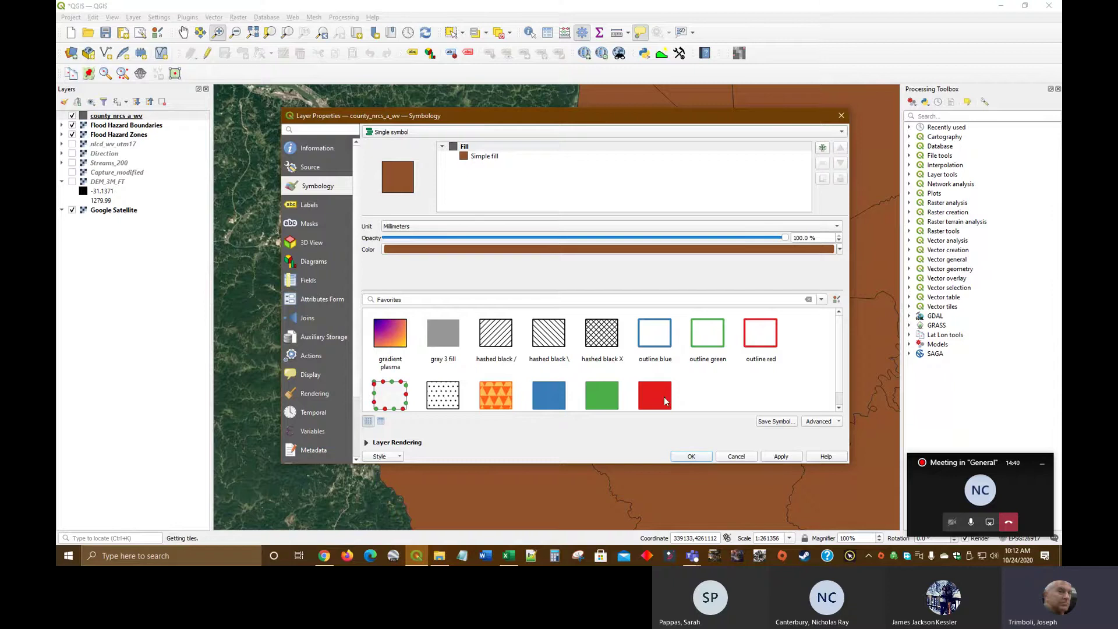
left_click(757, 341)
left_click(691, 457)
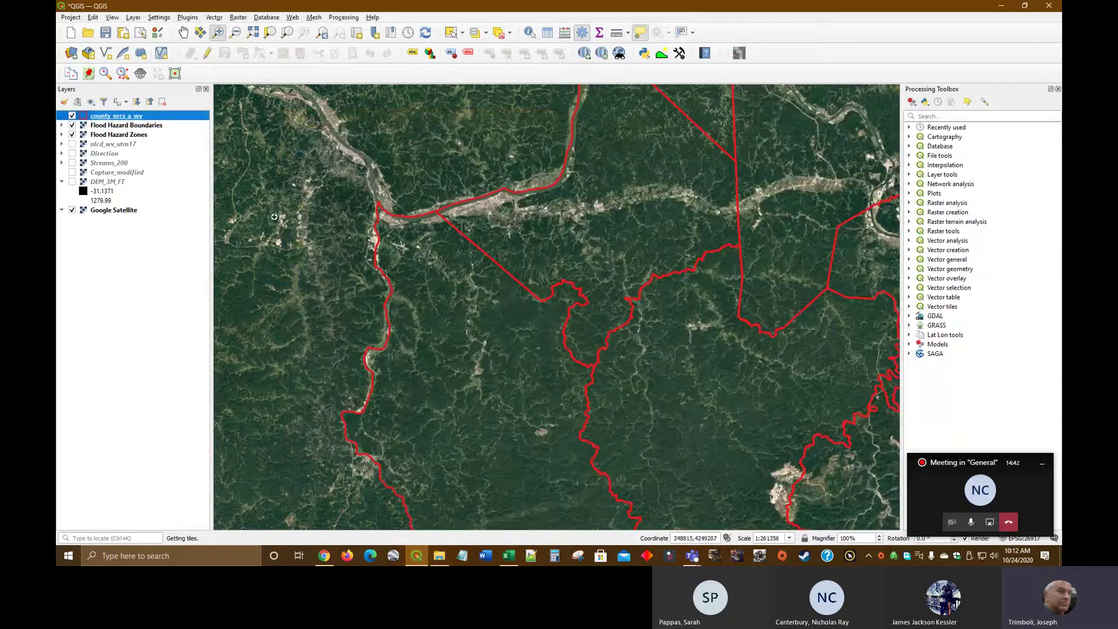
Step: Filter the county_nrcs_a_wv layer with the expression "COUNTYNAME" = 'Cabell'
right_click(122, 116)
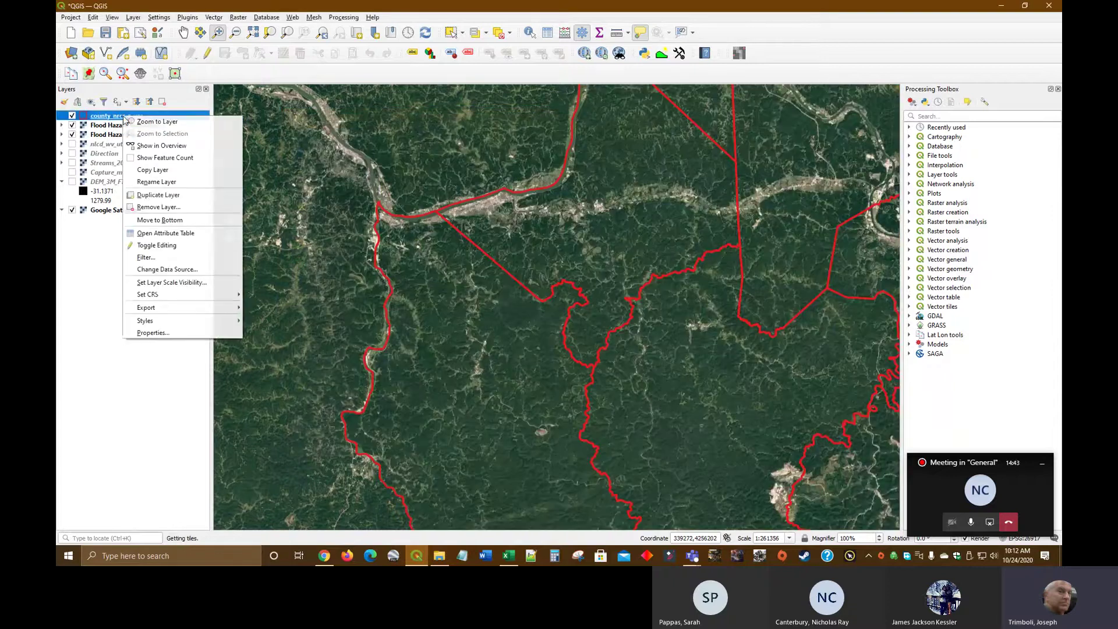
left_click(191, 258)
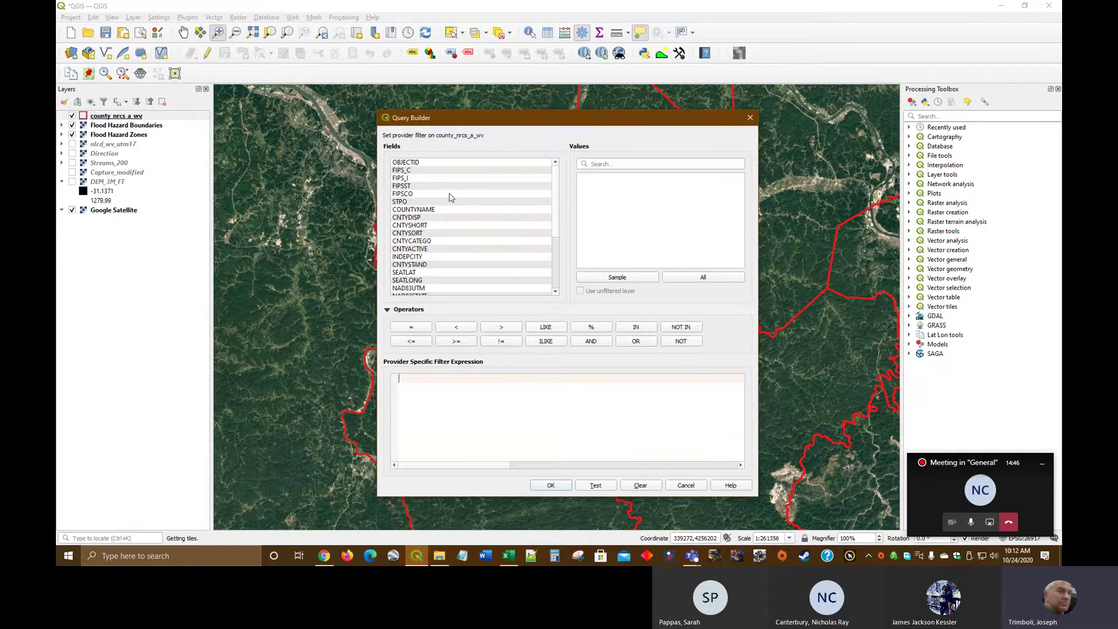
double_click(431, 211)
left_click(411, 327)
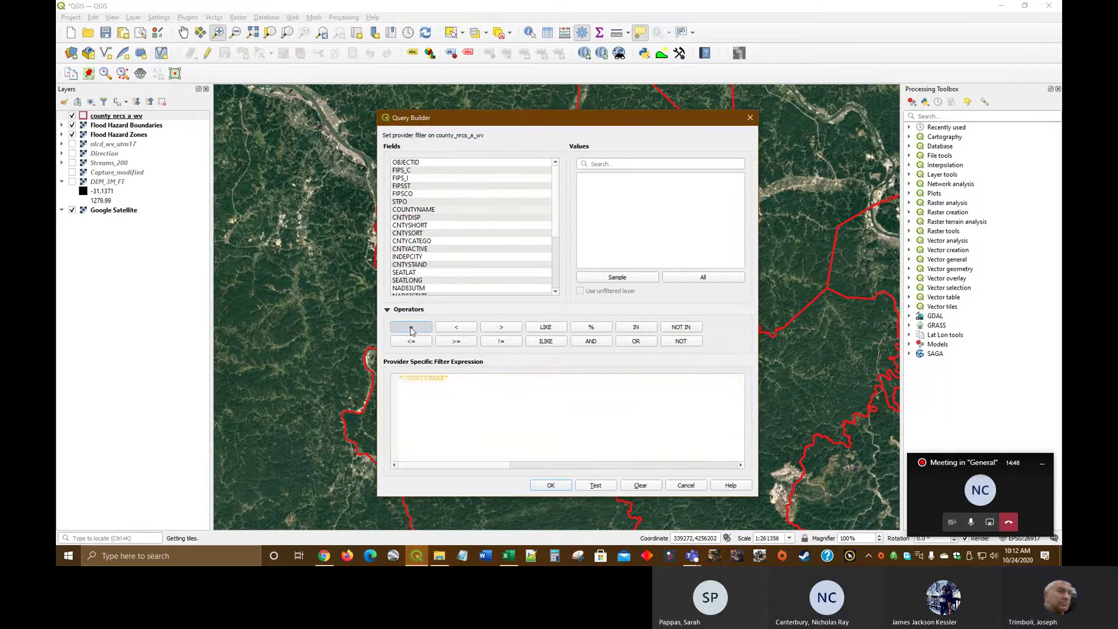
left_click(636, 279)
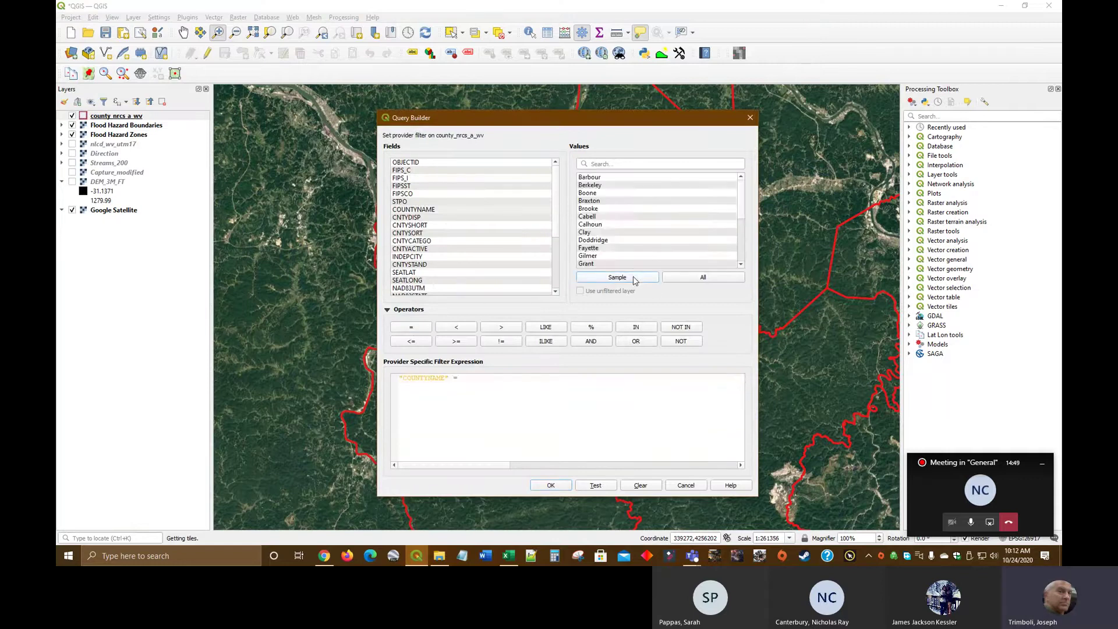
double_click(592, 217)
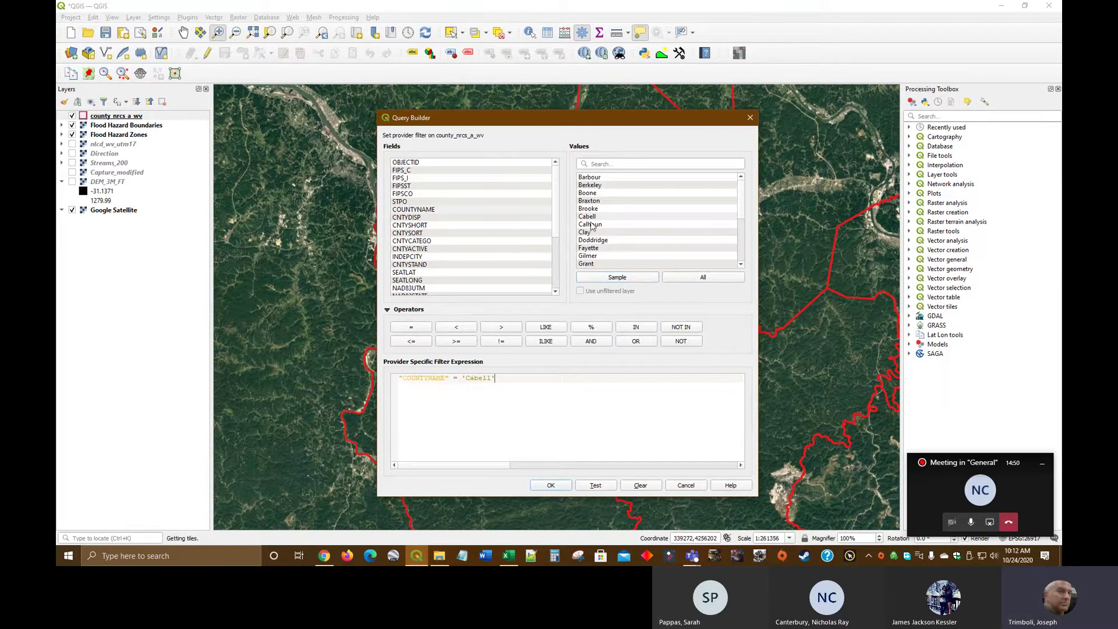
left_click(553, 485)
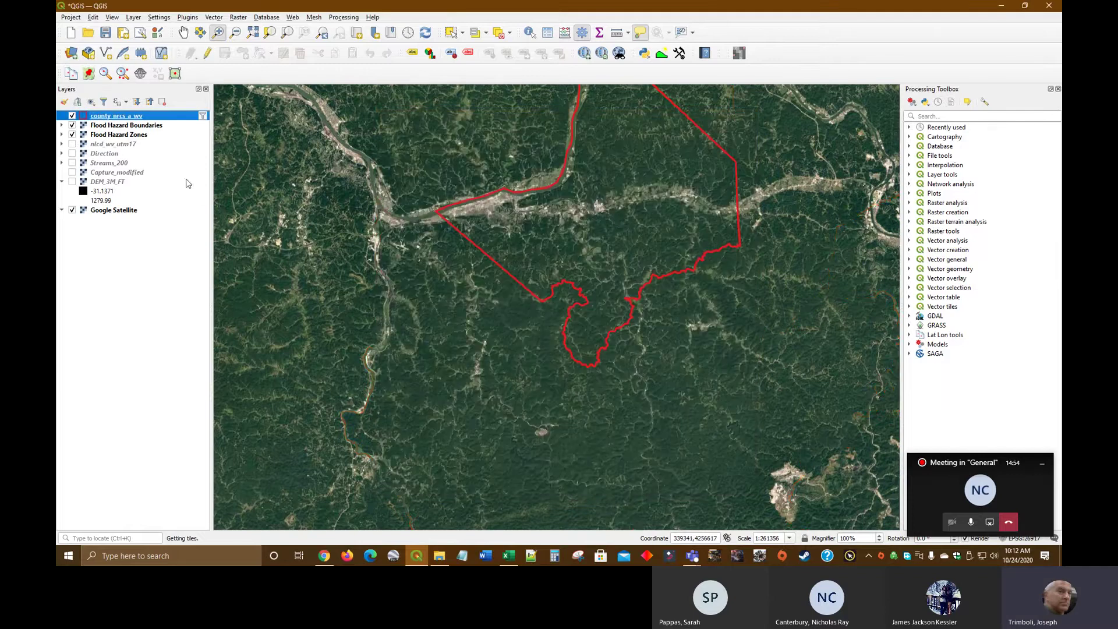
Step: Examine the flood hazard zones around the city and its southern tributaries inside the Cabell county outline
left_click(183, 32)
left_click_drag(620, 230, 586, 332)
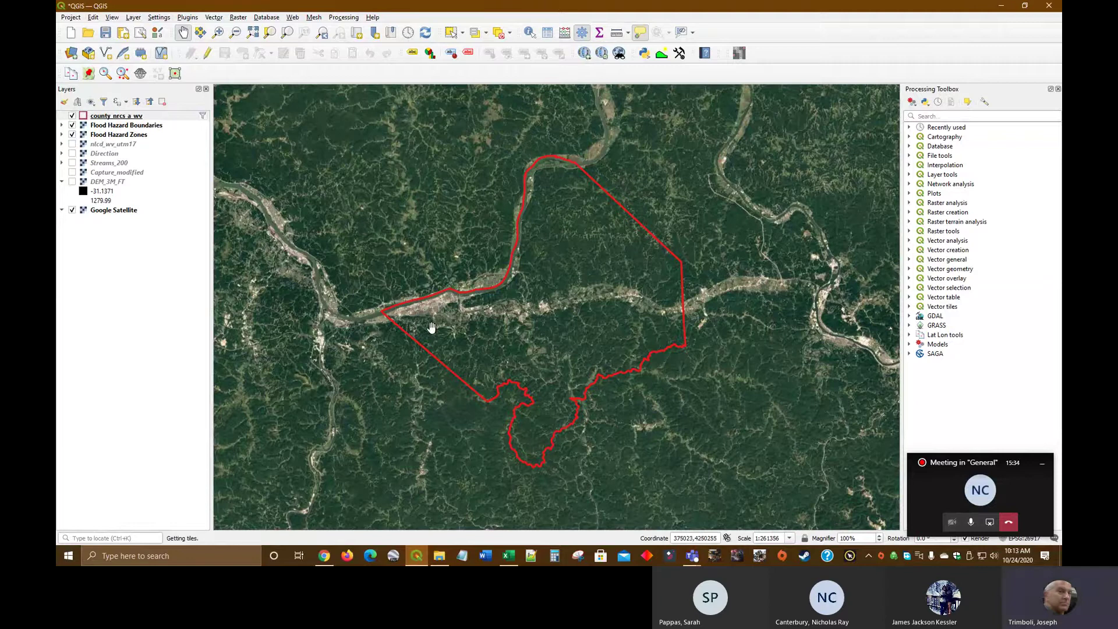
scroll(431, 328, "up", 1)
scroll(524, 325, "up", 1)
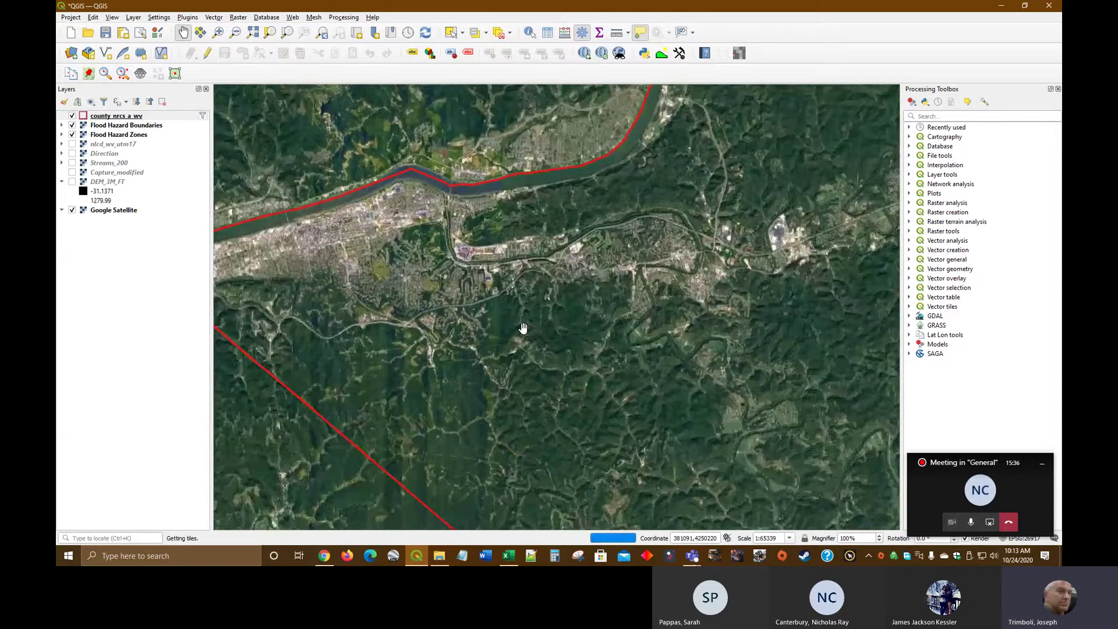
scroll(542, 323, "up", 1)
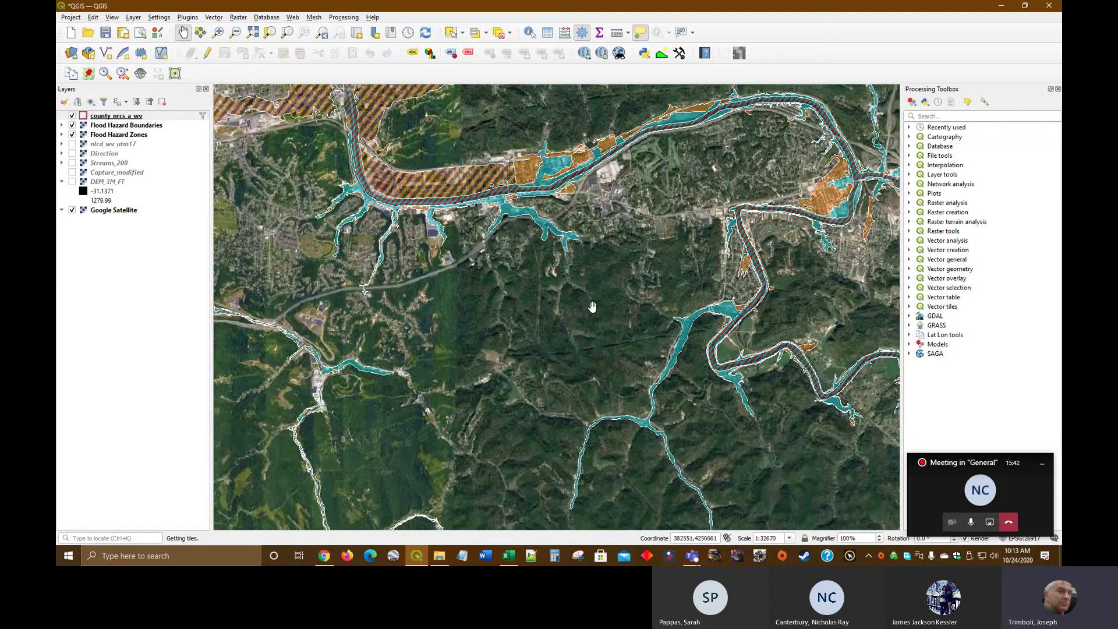
left_click(558, 288)
left_click_drag(559, 288, 752, 286)
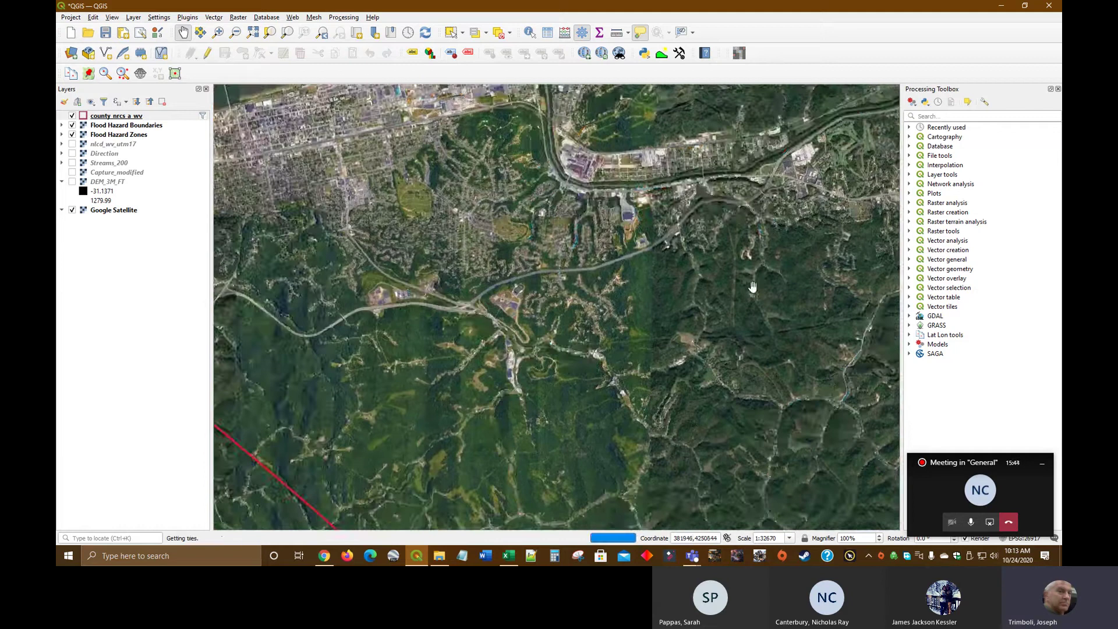
left_click_drag(641, 209, 644, 287)
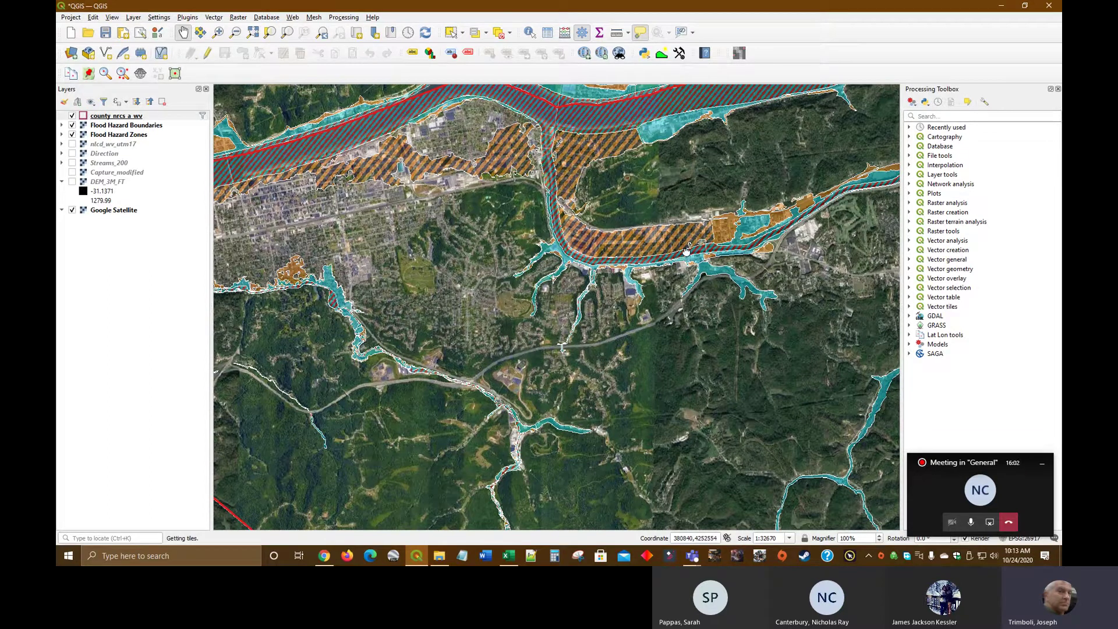
left_click_drag(689, 252, 633, 196)
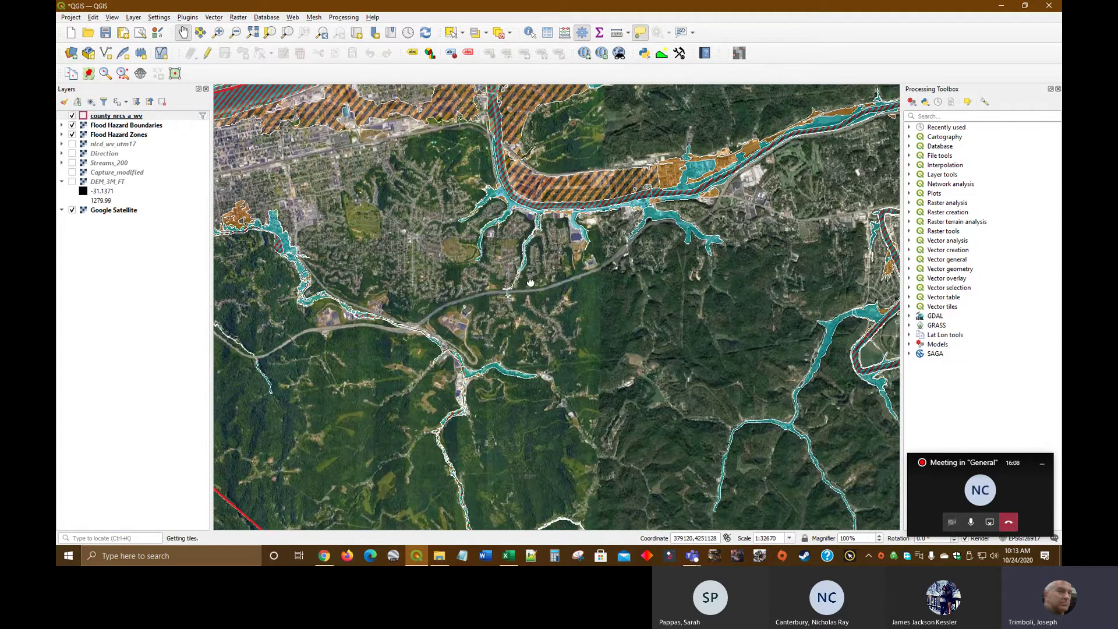
left_click_drag(361, 347, 594, 330)
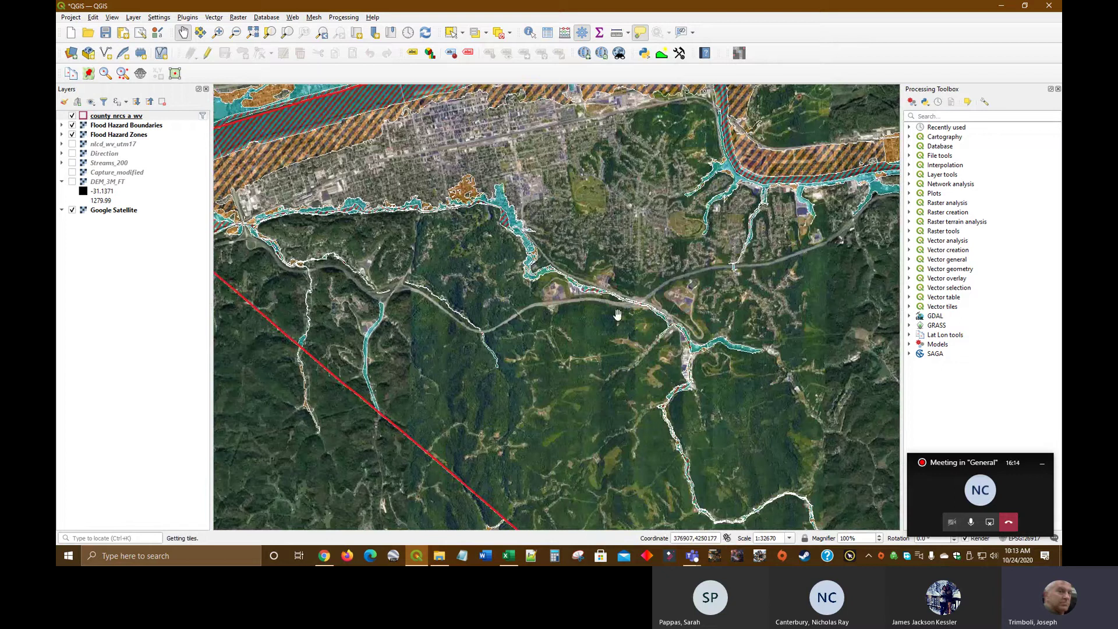
Step: Follow the winding river southeast and examine the Zone AE boundary line where a western tributary joins it
left_click_drag(618, 315, 385, 221)
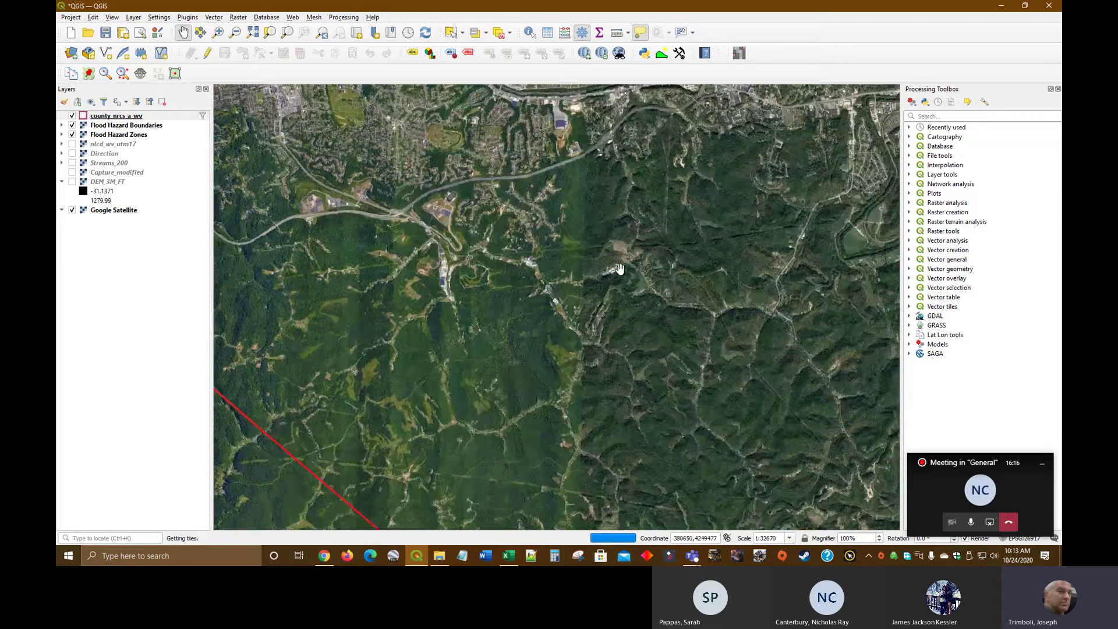
left_click_drag(764, 232, 506, 239)
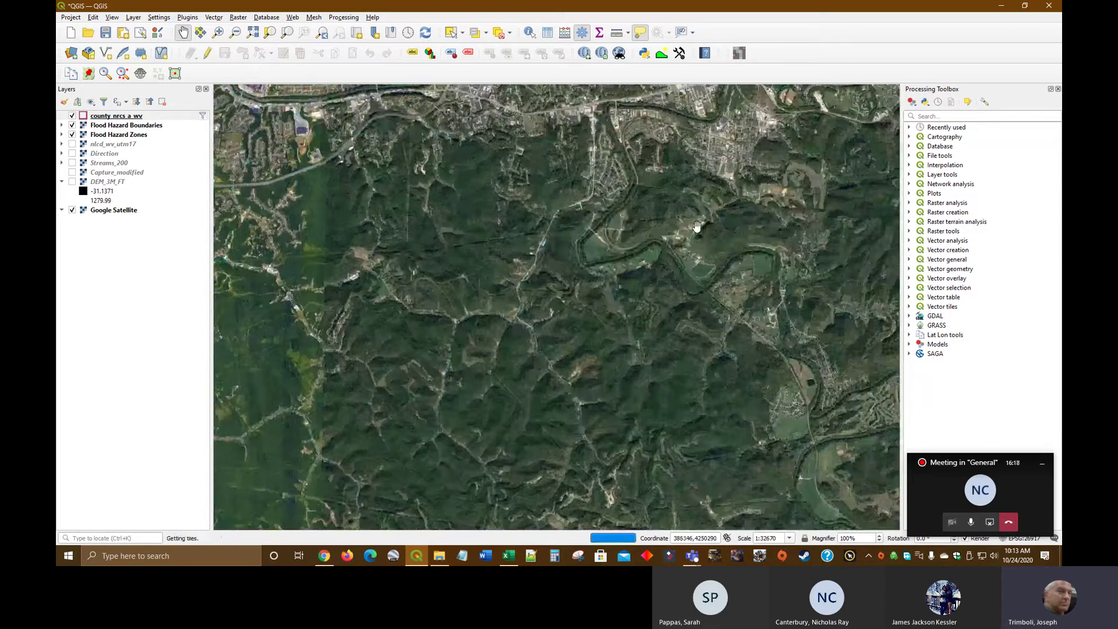
left_click_drag(812, 241, 614, 180)
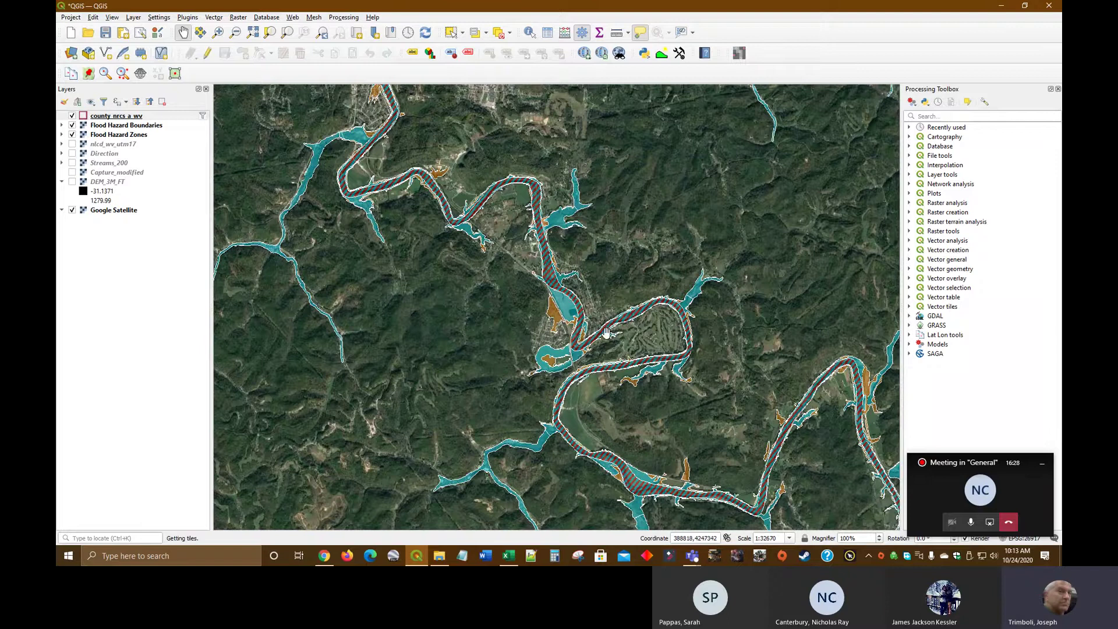
left_click_drag(692, 384, 682, 208)
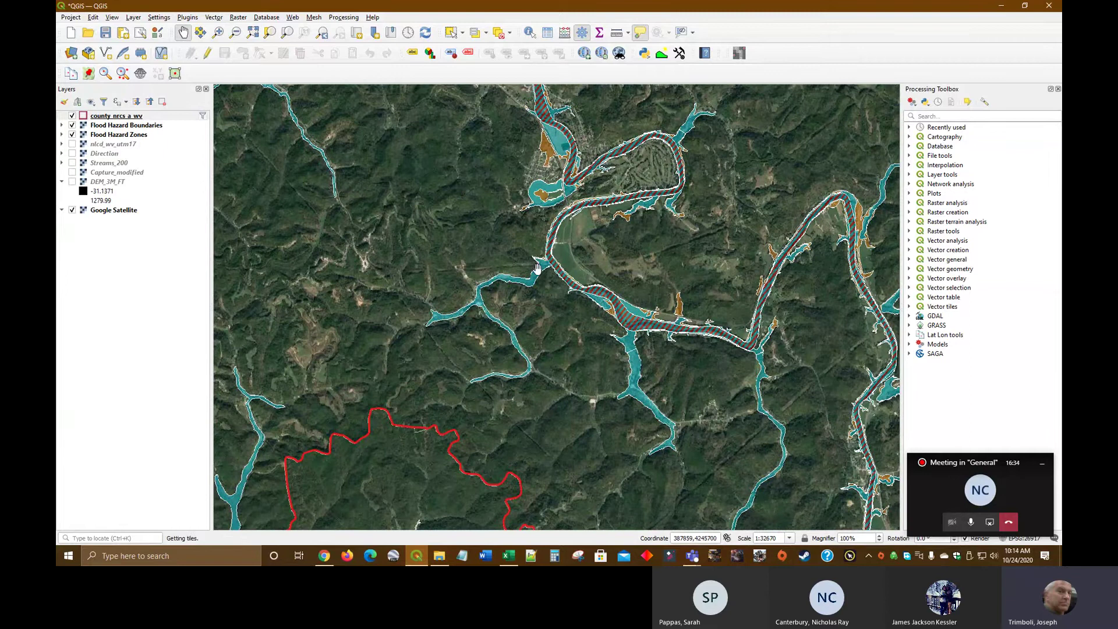
scroll(542, 268, "up", 3)
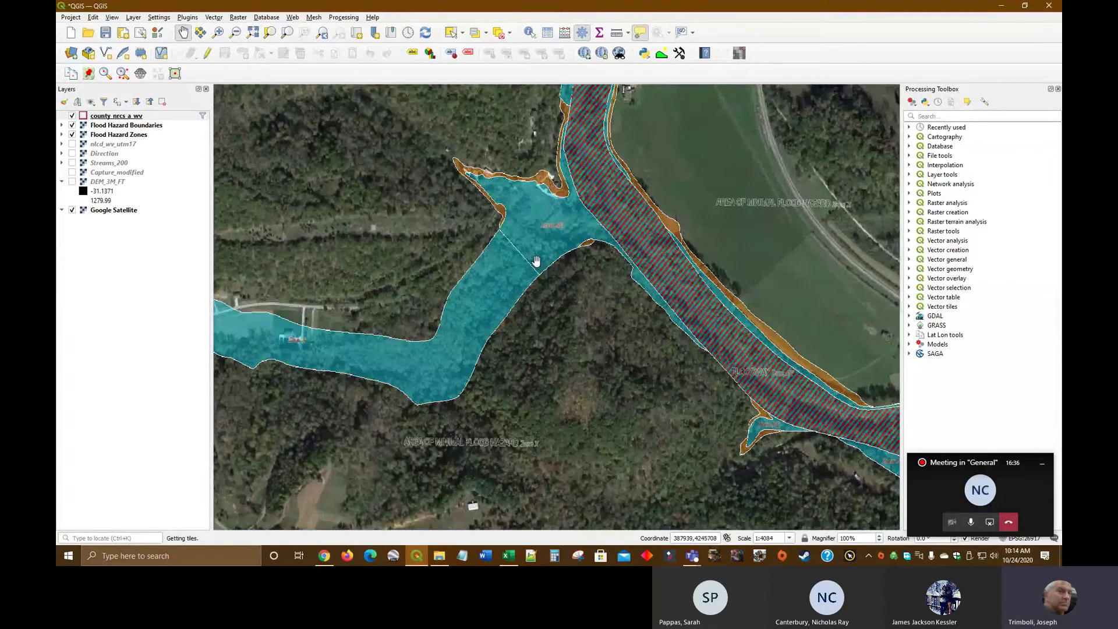
scroll(554, 292, "up", 1)
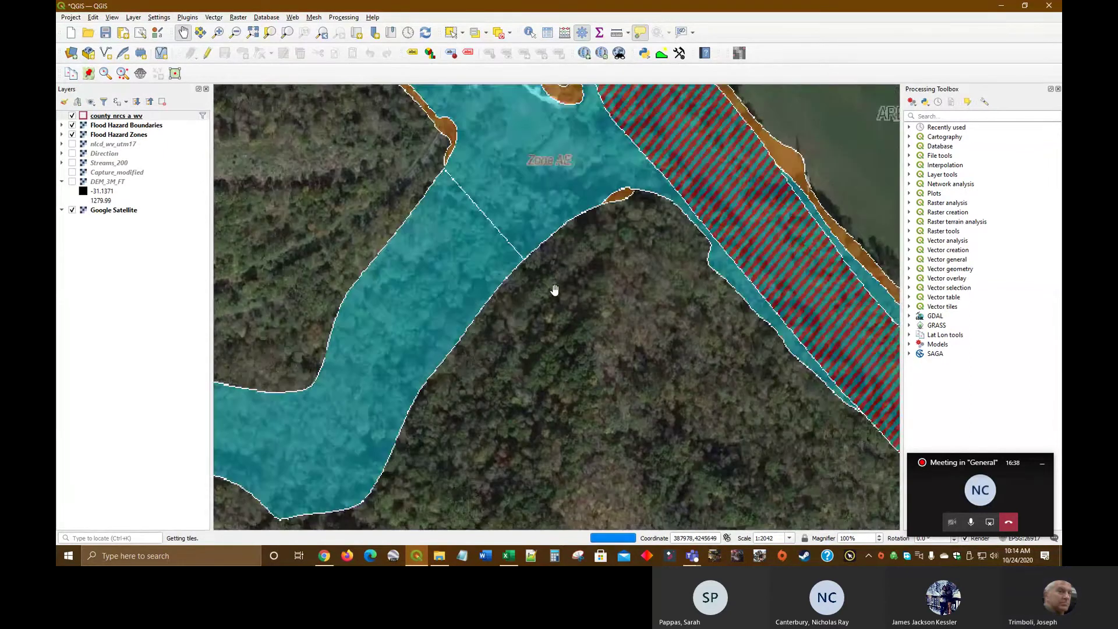
left_click_drag(561, 237, 651, 339)
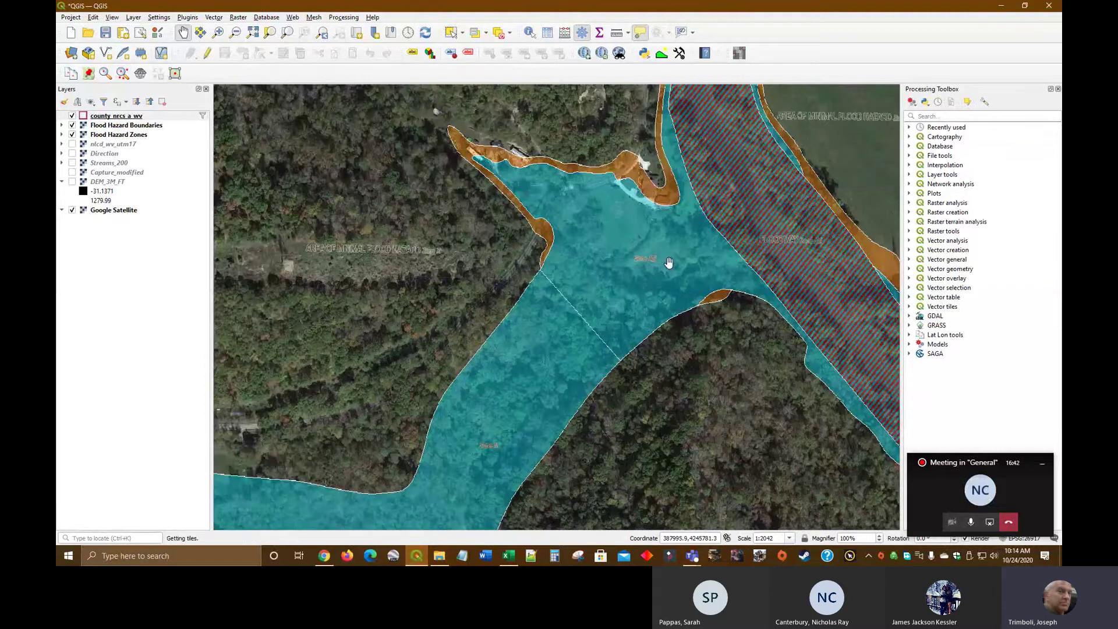
left_click_drag(558, 362, 576, 290)
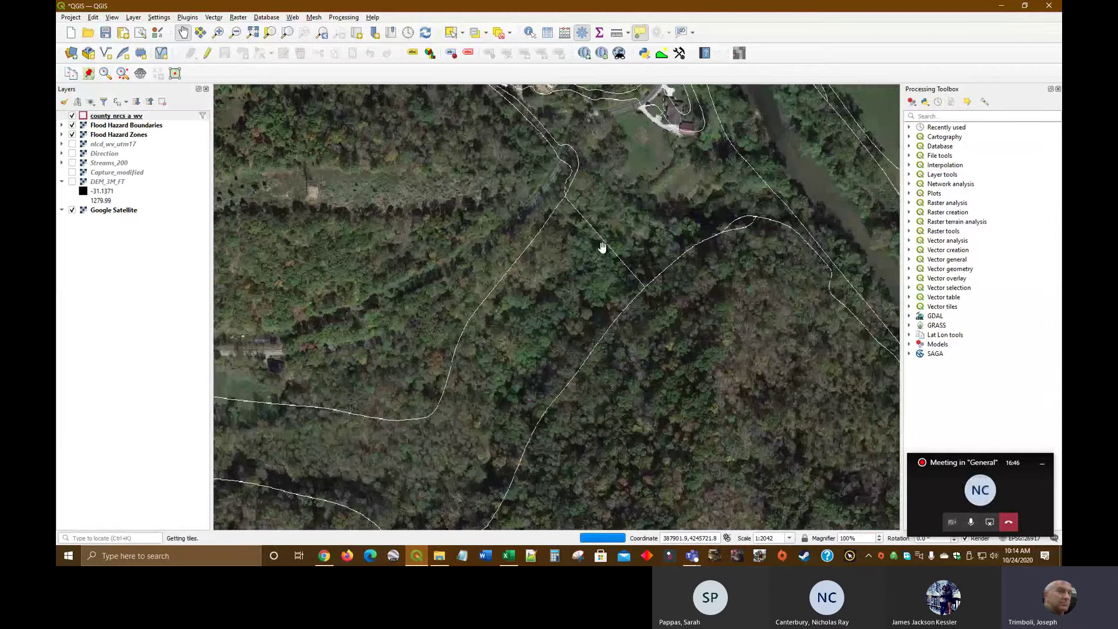
Step: Examine the line between Zone A and Zone AE on the western tributary near its junction with the river
left_click_drag(442, 456, 589, 274)
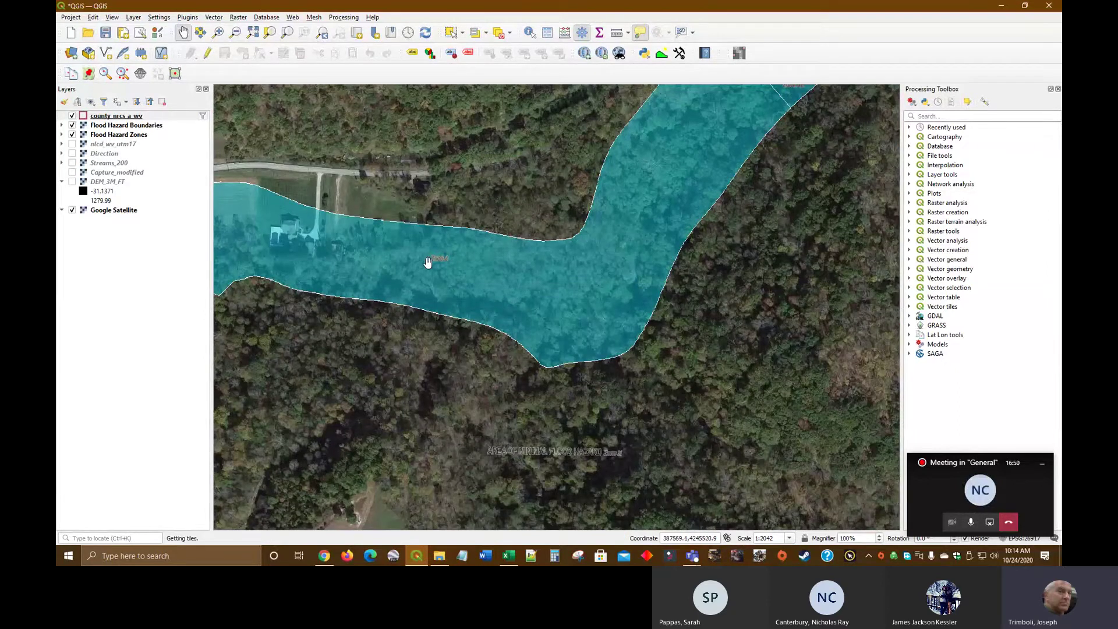
left_click_drag(740, 176, 597, 316)
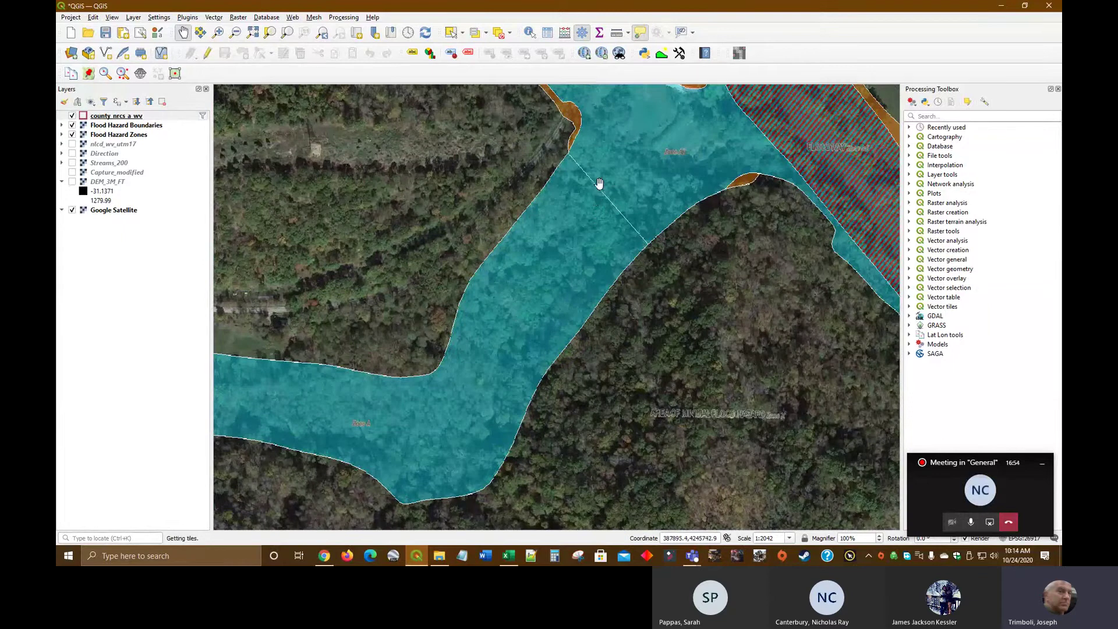
left_click_drag(751, 143, 633, 271)
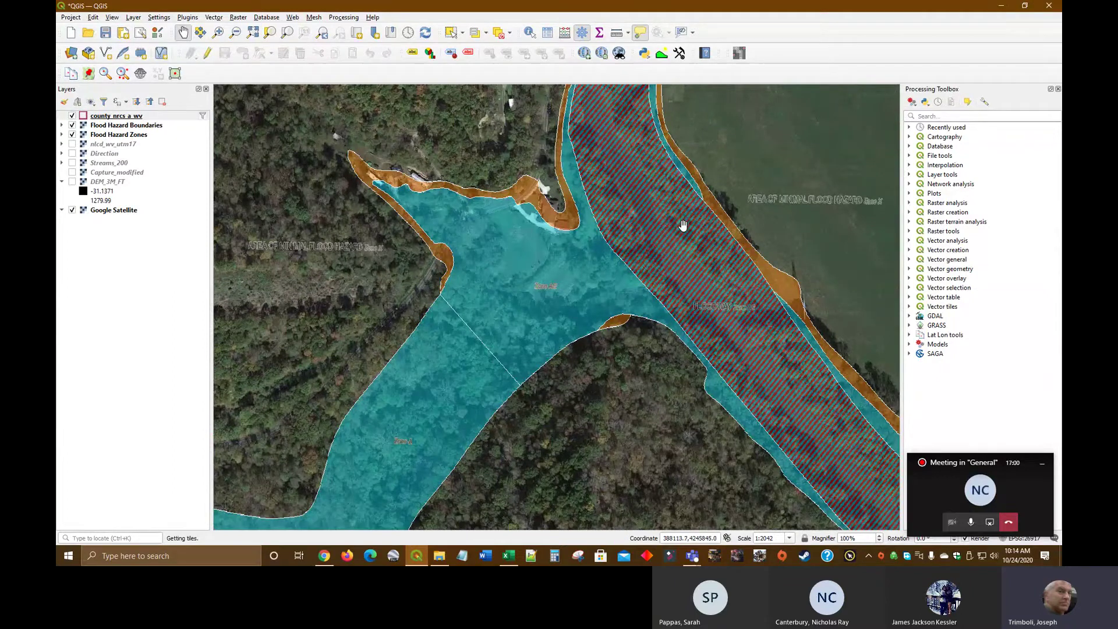
scroll(675, 262, "down", 1)
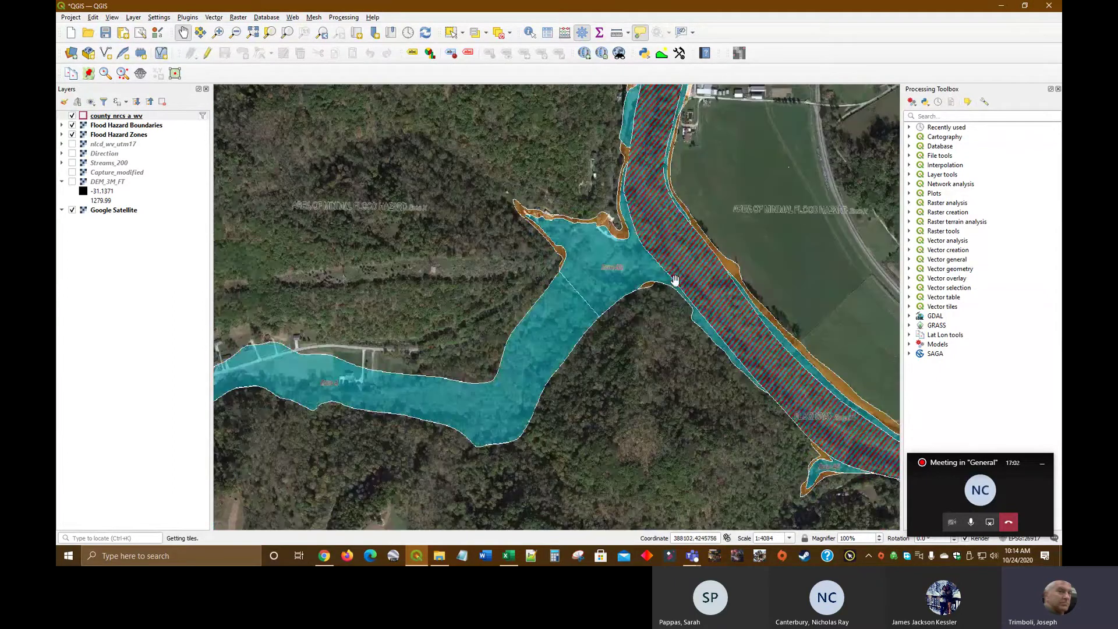
scroll(619, 267, "down", 1)
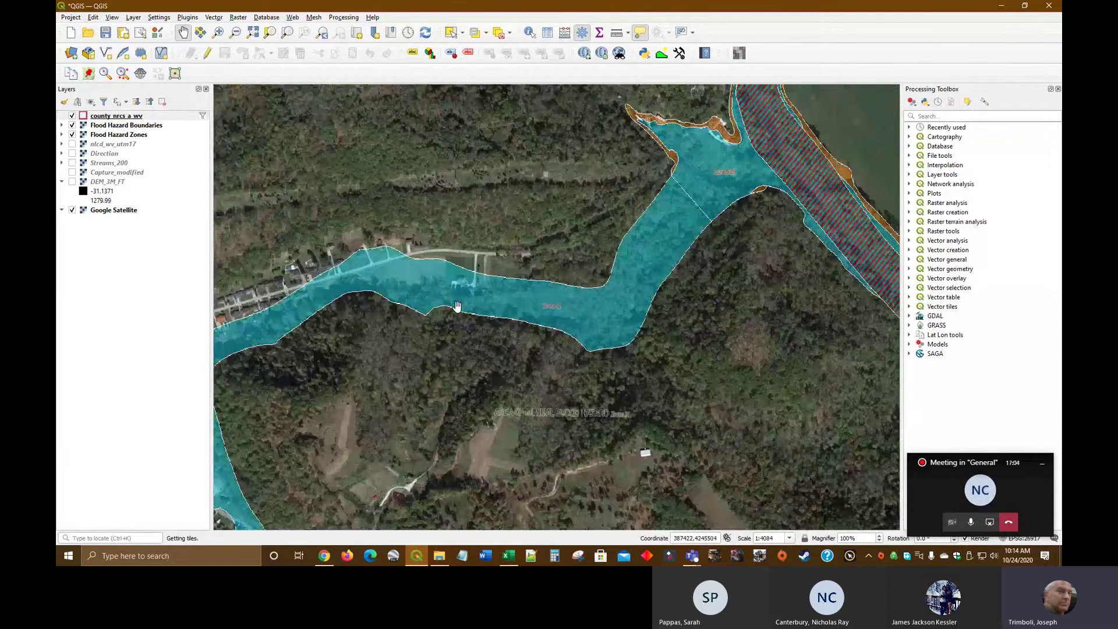
left_click_drag(826, 174, 665, 257)
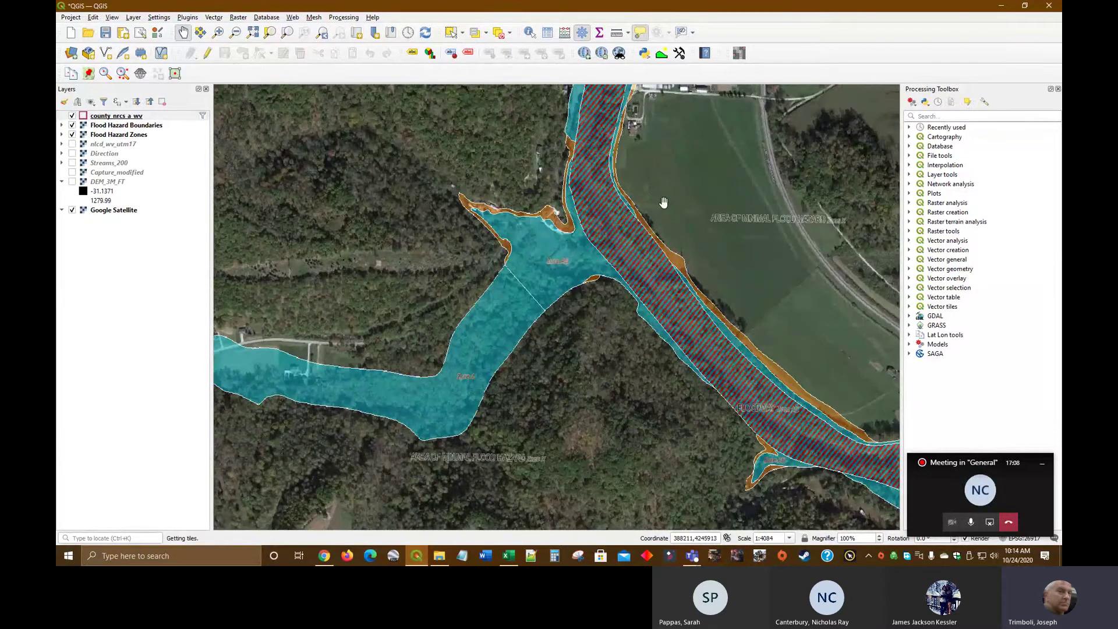
Step: Follow the Zone A flood area from the river junction up the tributary to its southern bend
left_click_drag(312, 393, 606, 227)
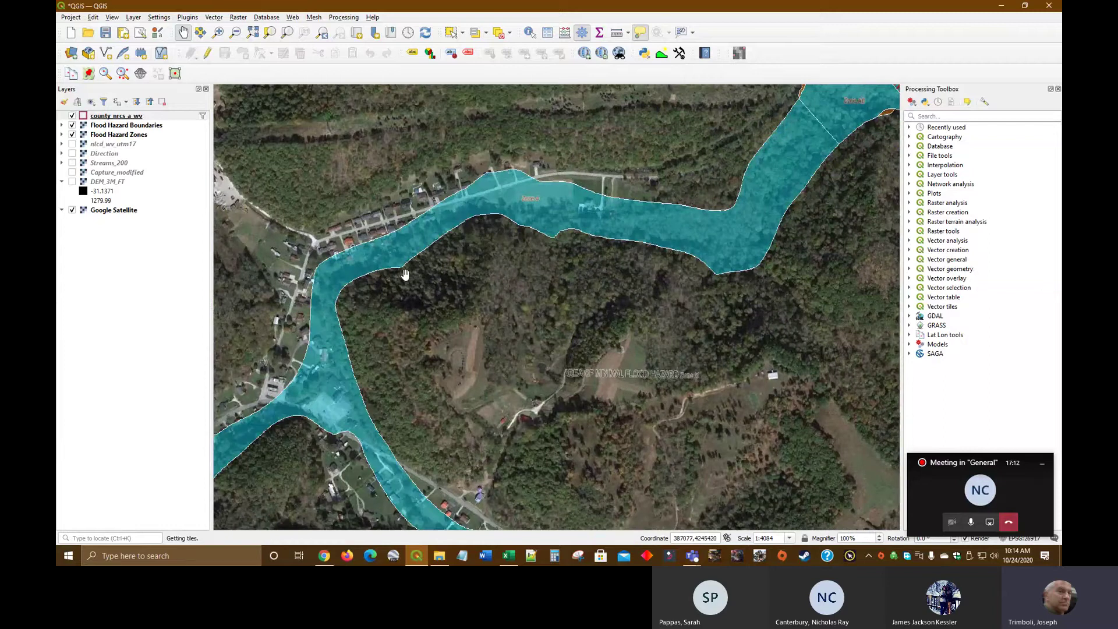
left_click_drag(389, 361, 392, 244)
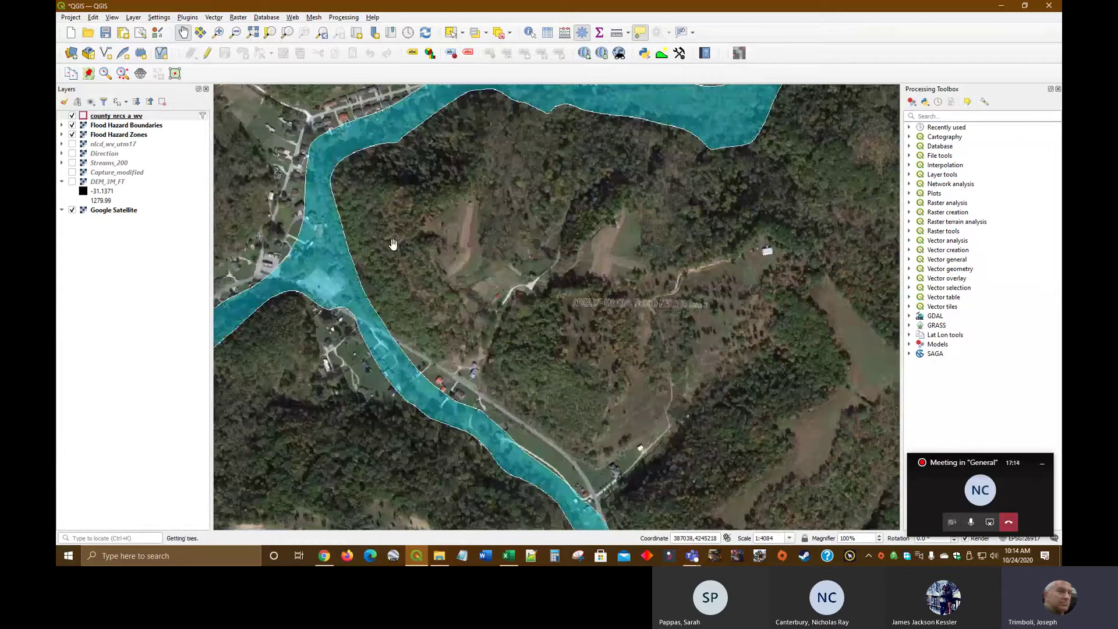
mouse_move(411, 284)
scroll(491, 265, "down", 1)
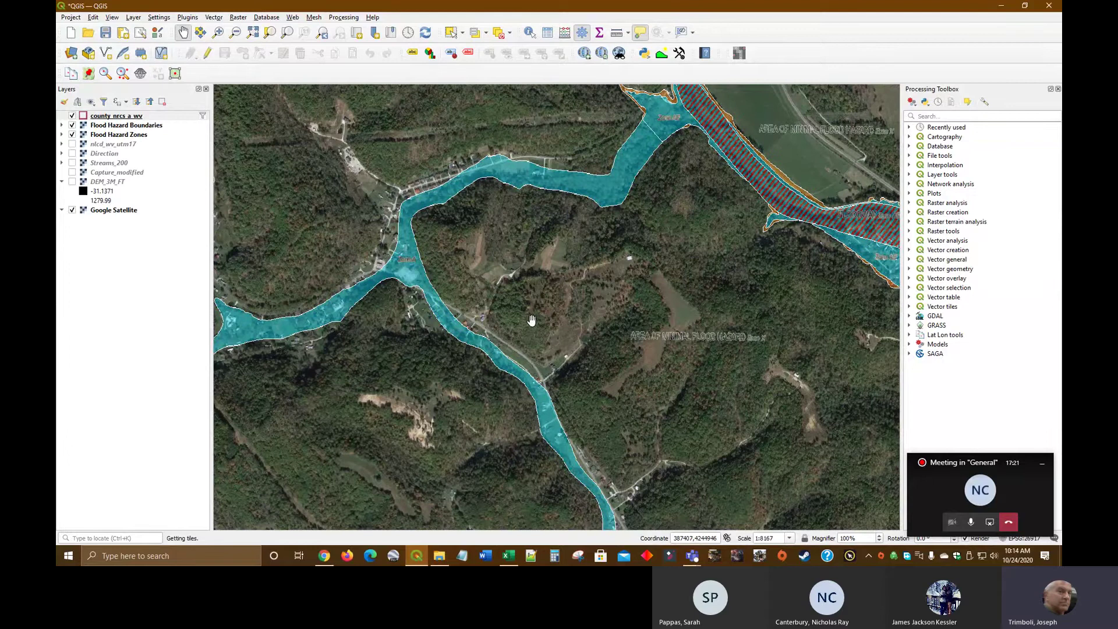
left_click_drag(691, 362, 736, 178)
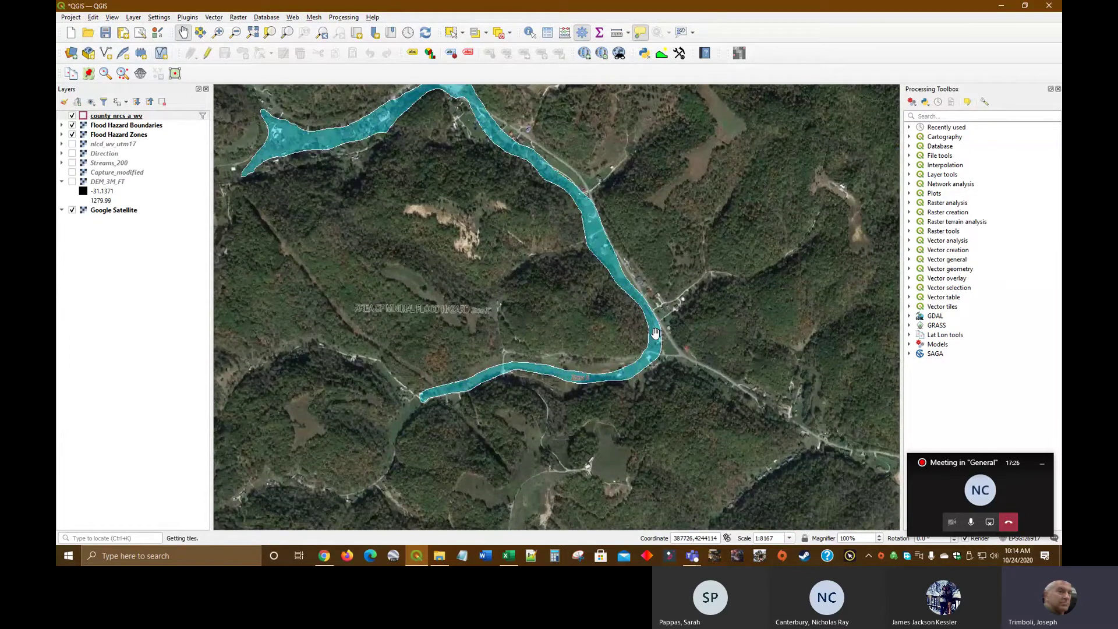
scroll(656, 333, "up", 1)
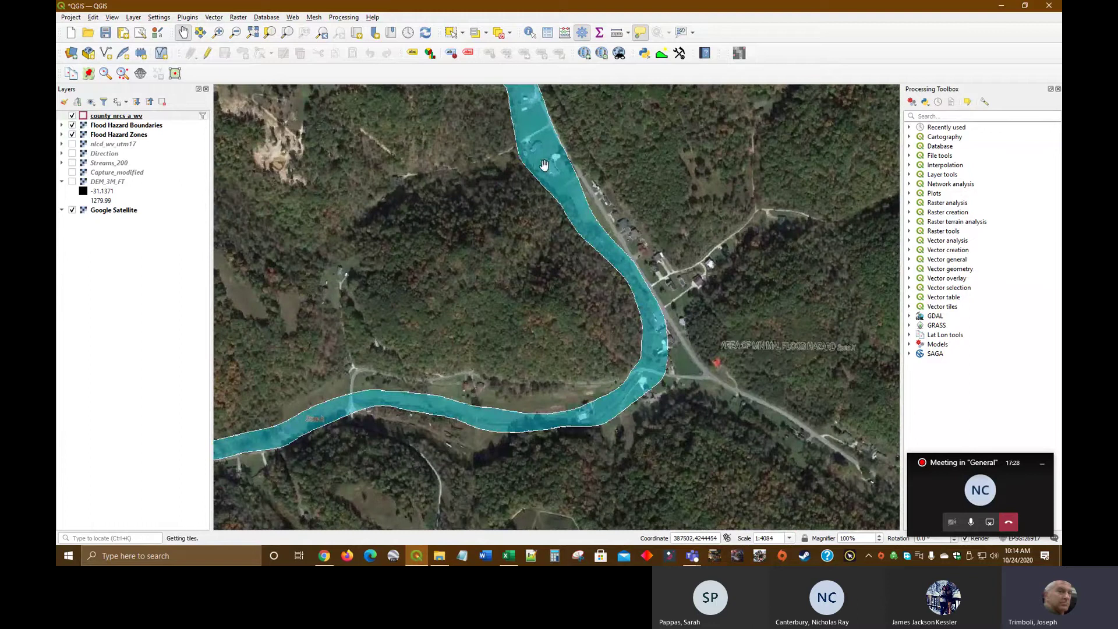
Step: Show the Streams_200 layer and compare its stream cells with the Zone A flood area along the tributary's southern branch
left_click(72, 164)
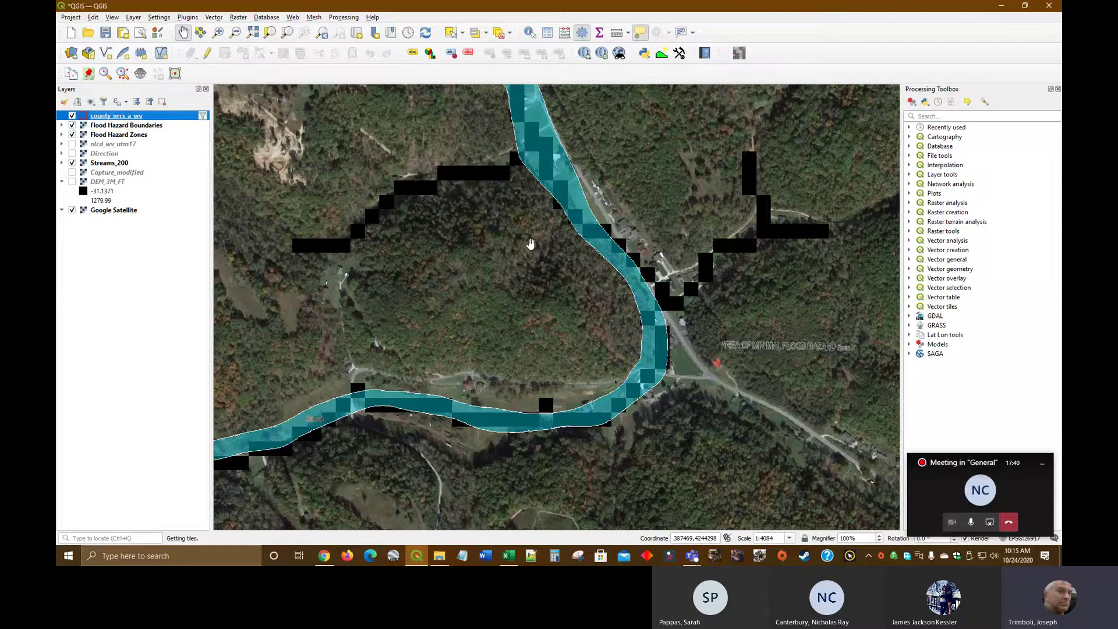
scroll(530, 243, "down", 1)
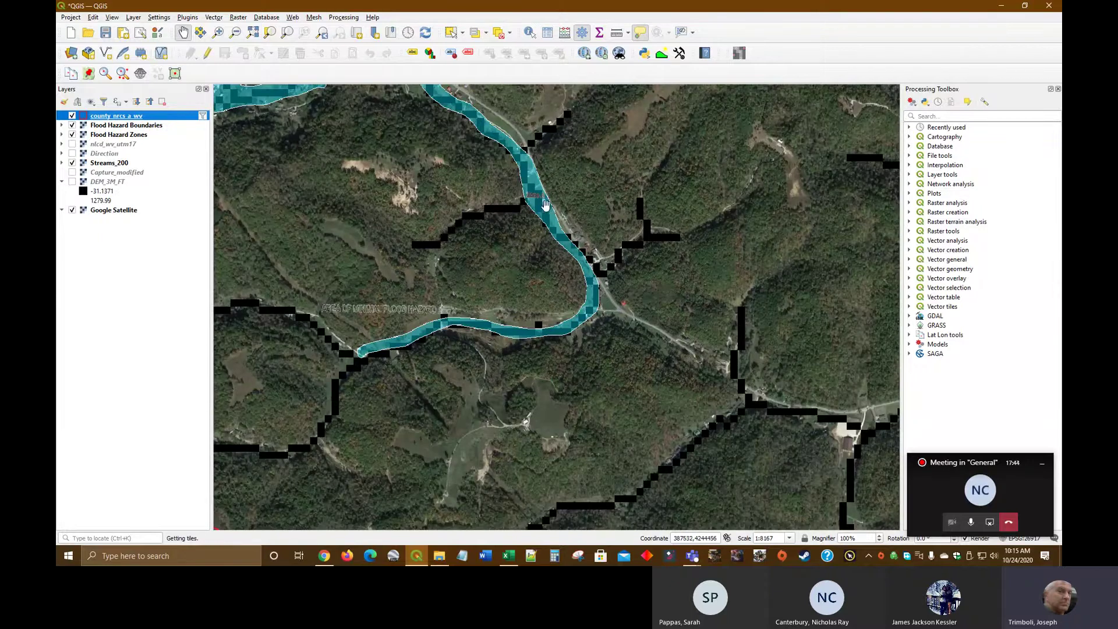
scroll(564, 243, "up", 1)
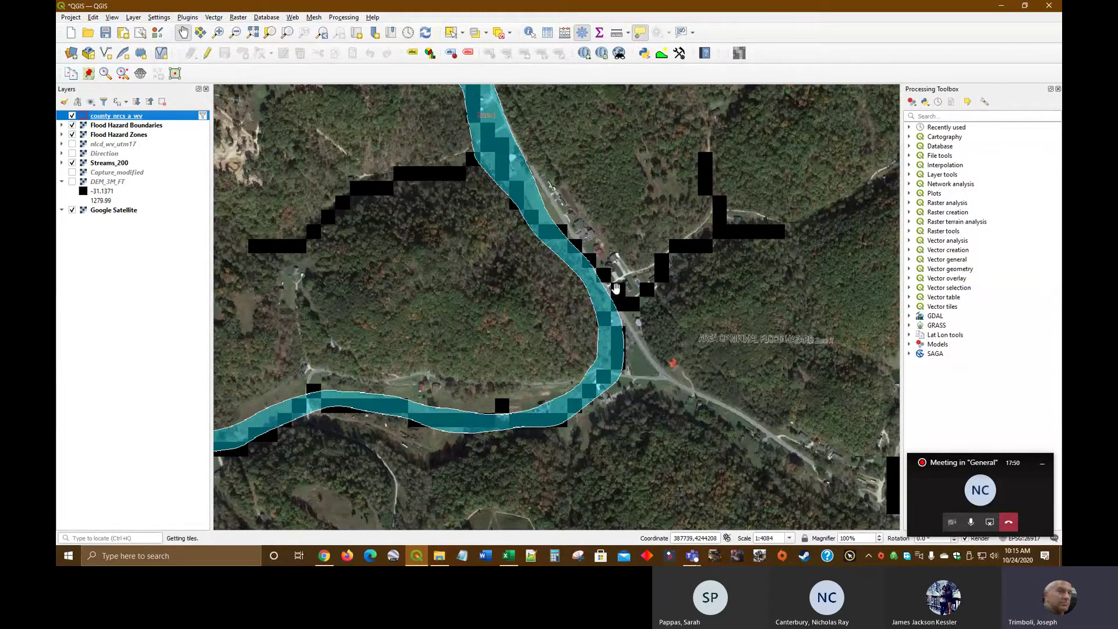
scroll(639, 298, "up", 1)
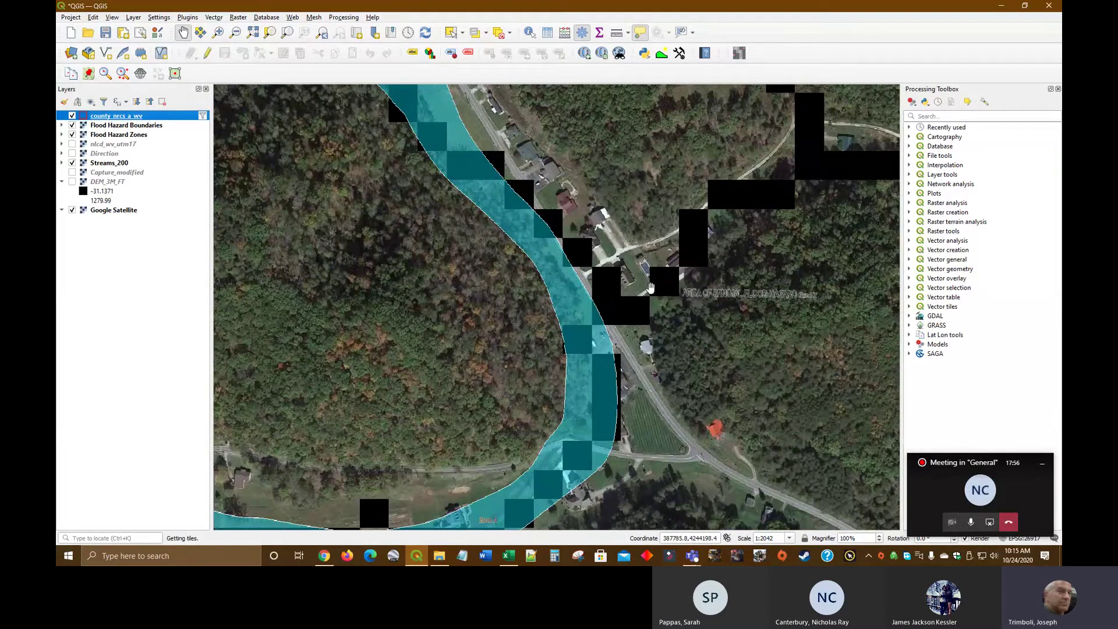
scroll(607, 258, "down", 1)
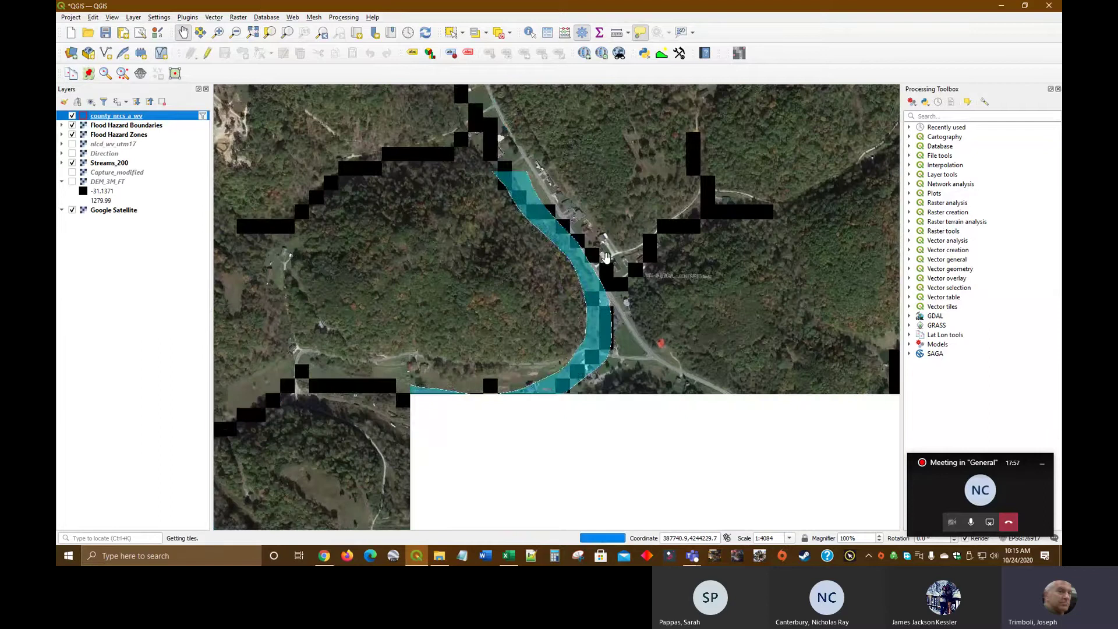
left_click_drag(569, 146, 652, 278)
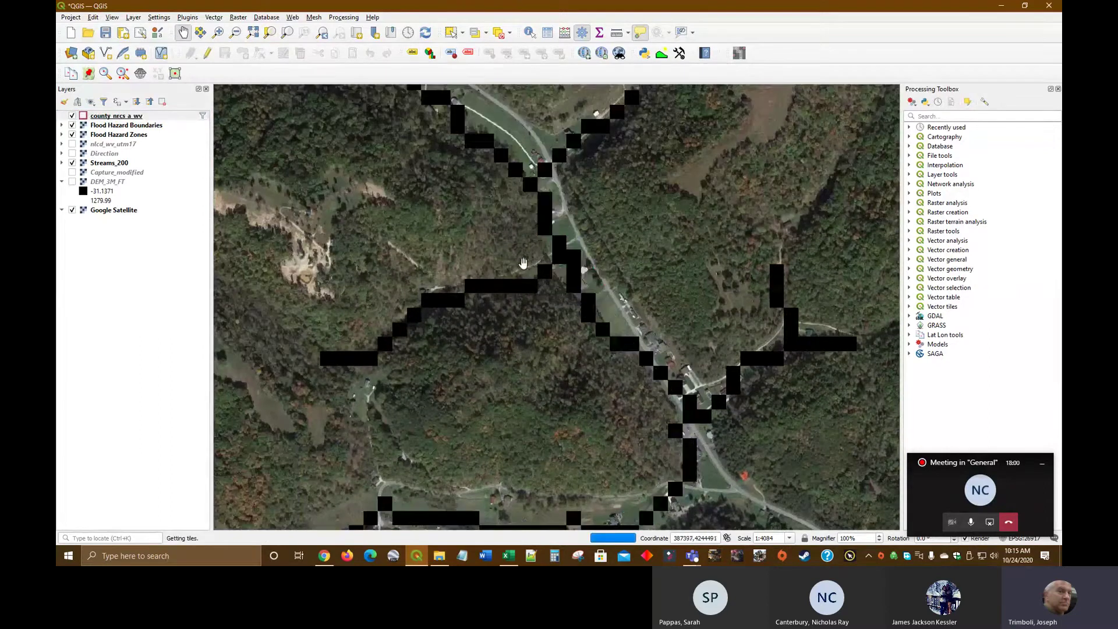
scroll(569, 267, "up", 1)
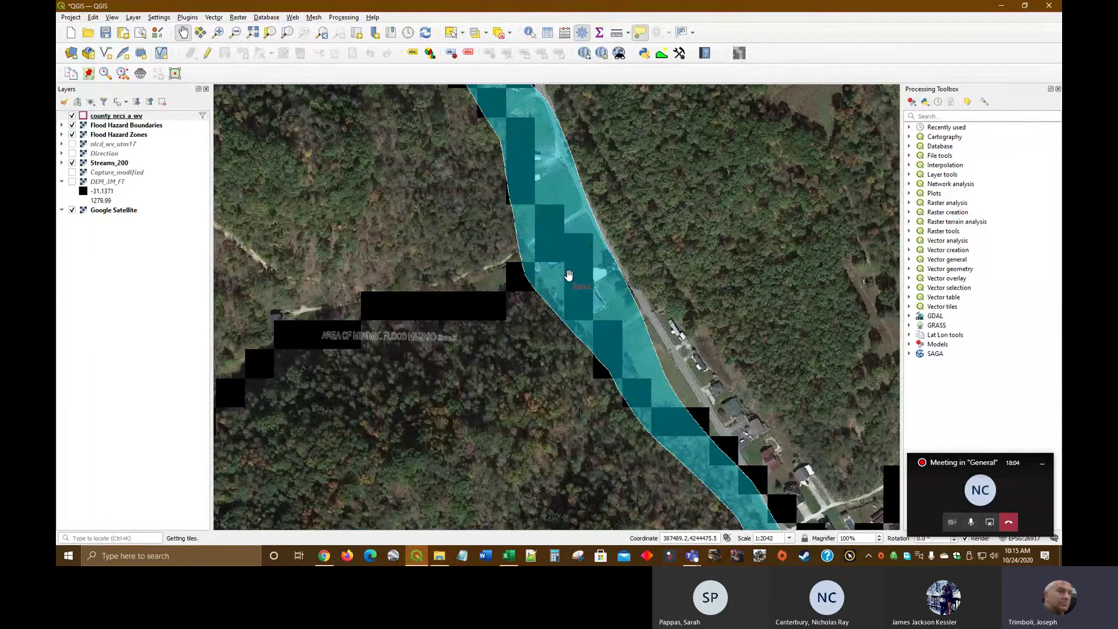
scroll(564, 242, "down", 1)
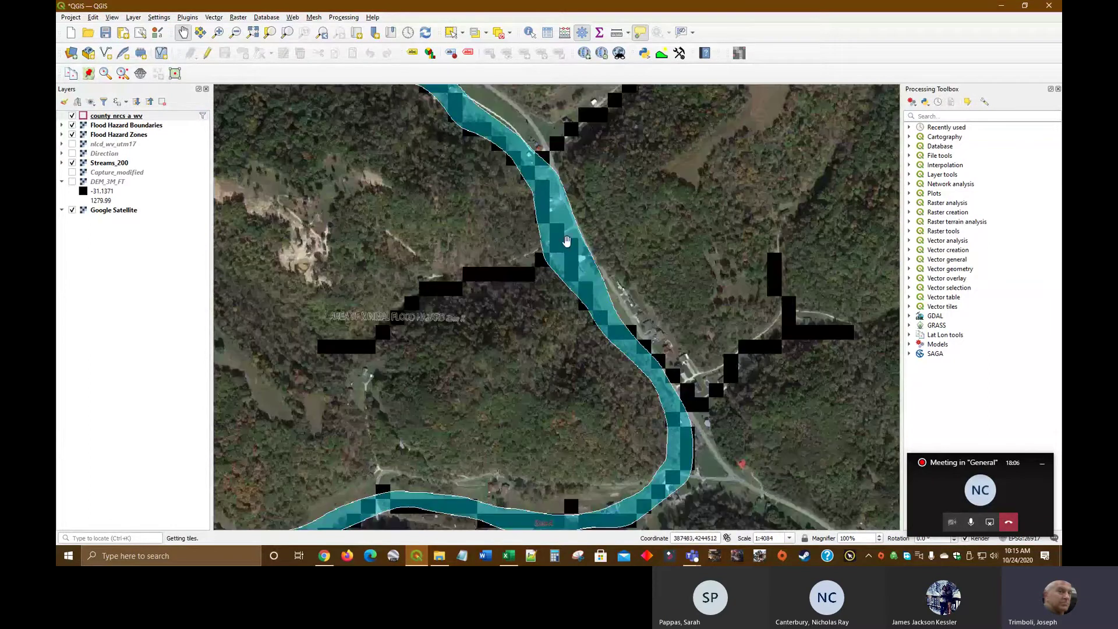
scroll(619, 233, "down", 1)
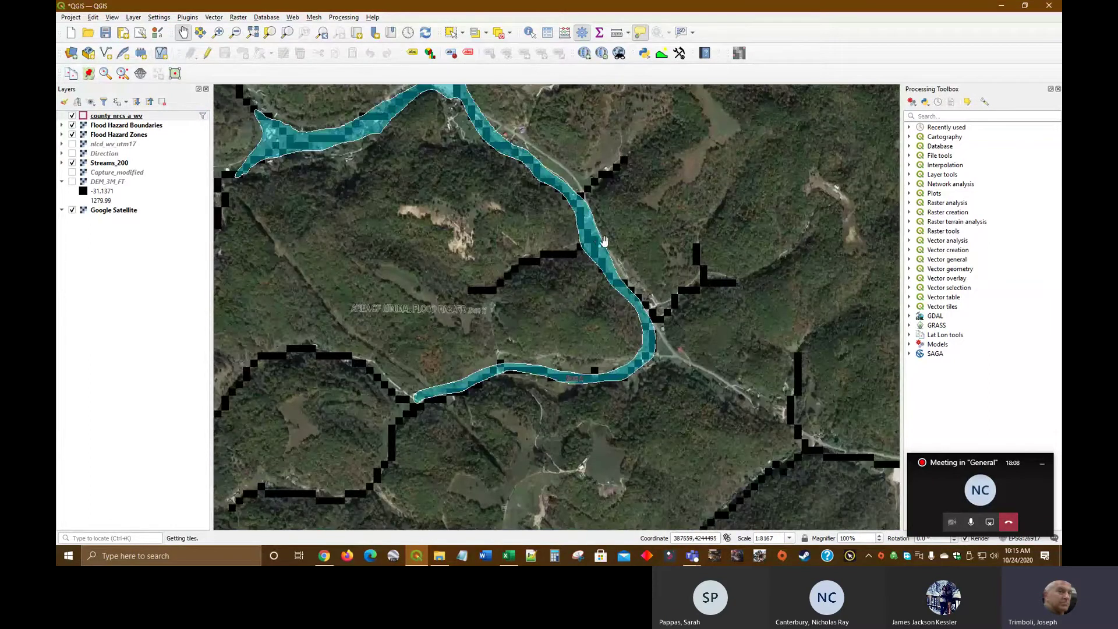
Step: Examine how the Streams_200 network and flood hazard zones extend across the valleys inside the Cabell county outline
left_click_drag(627, 264, 612, 295)
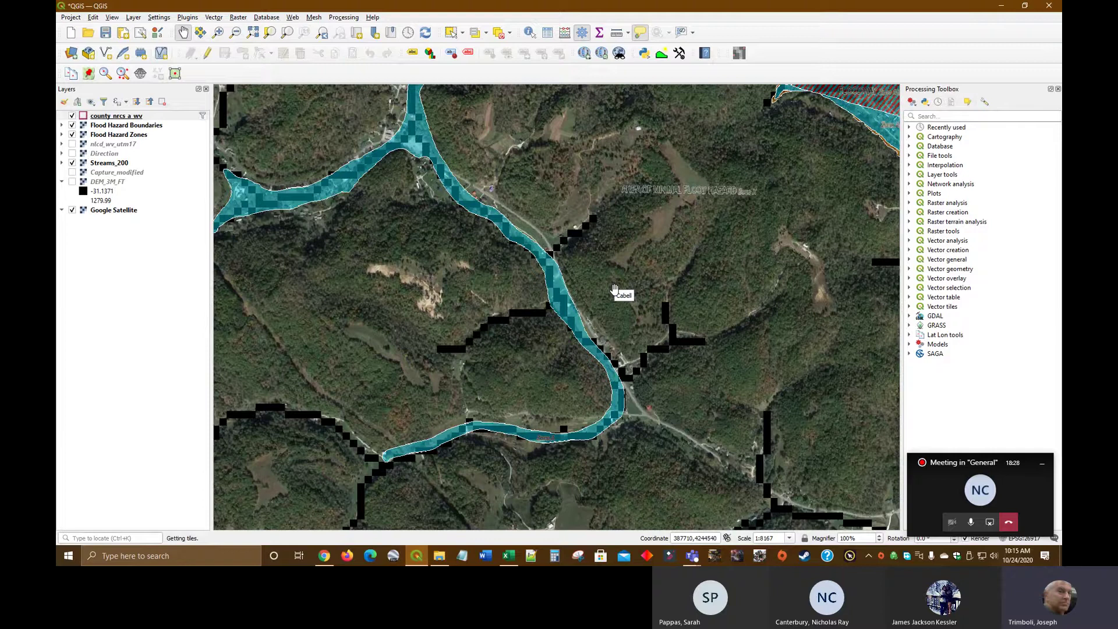
left_click_drag(637, 299, 608, 273)
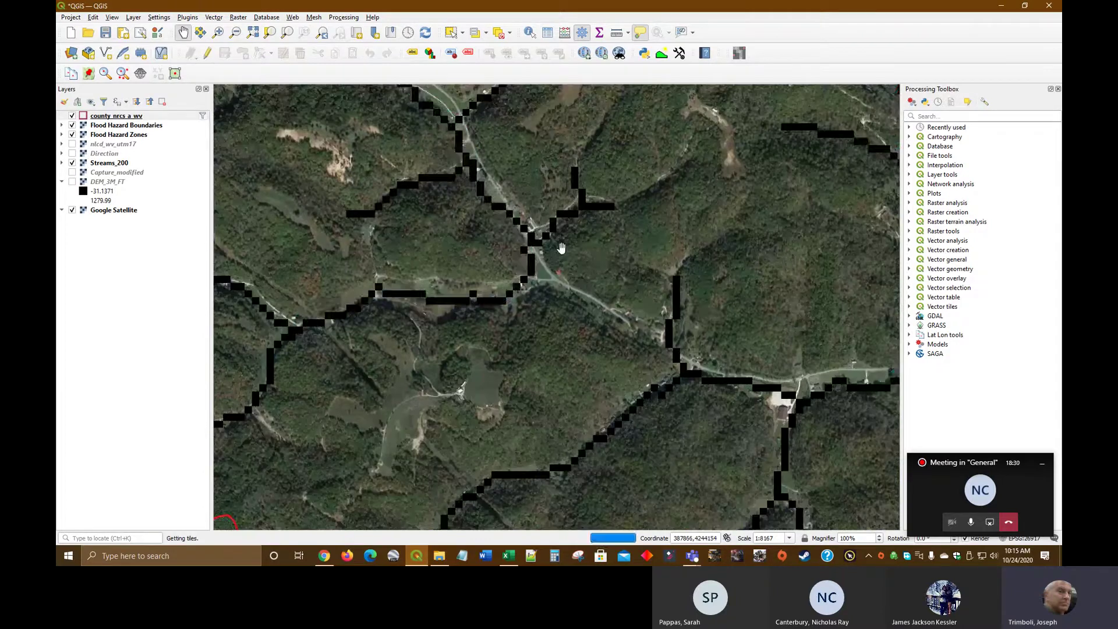
left_click_drag(571, 180, 629, 252)
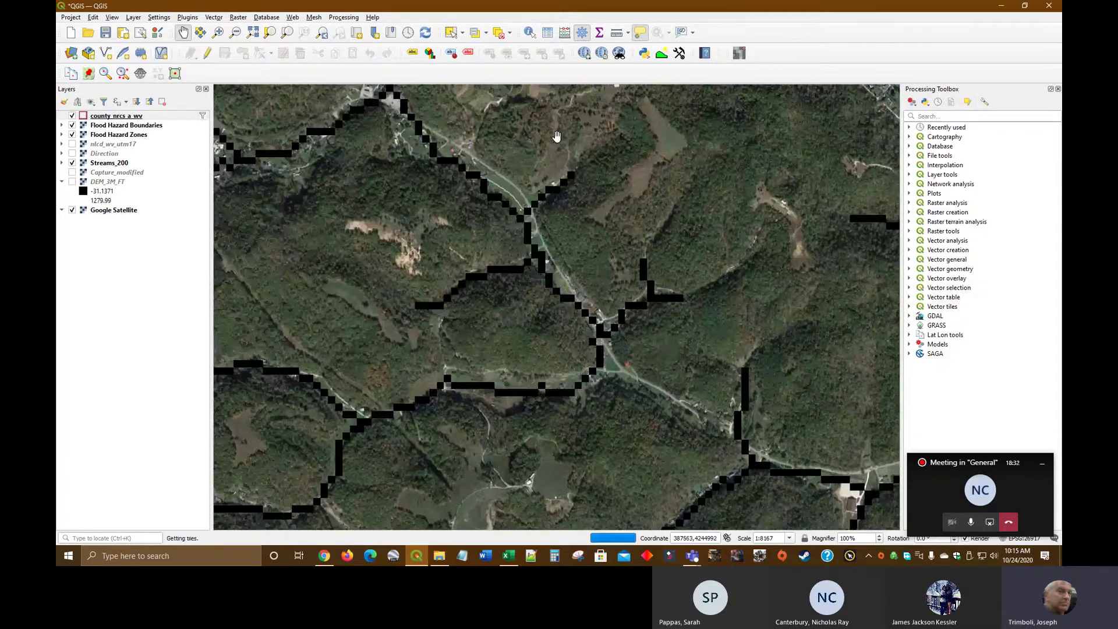
left_click_drag(551, 131, 582, 170)
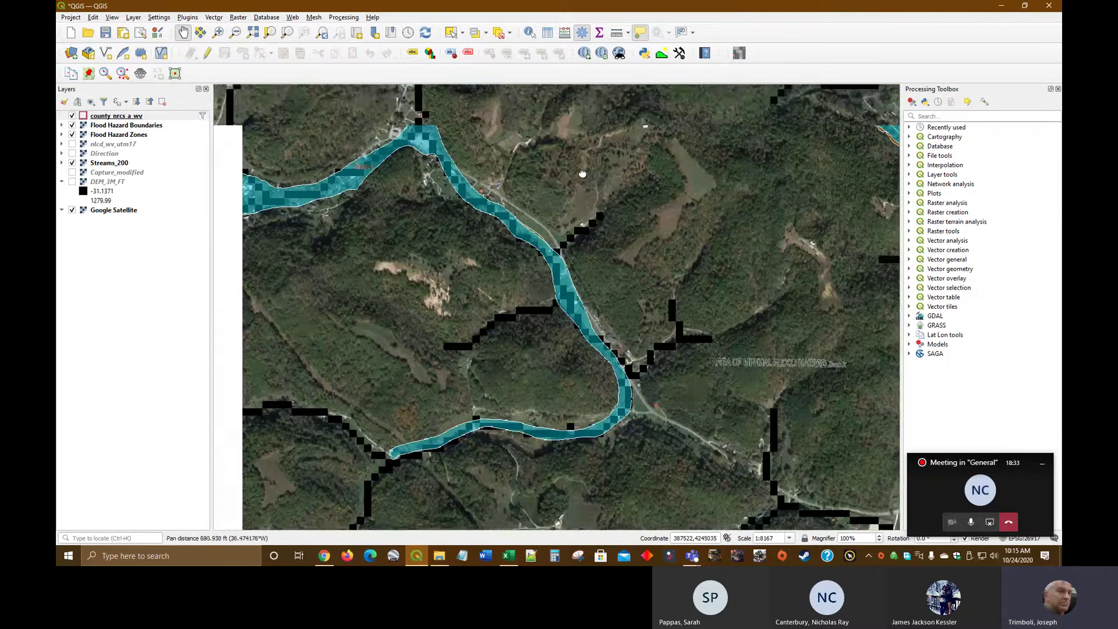
scroll(641, 177, "down", 2)
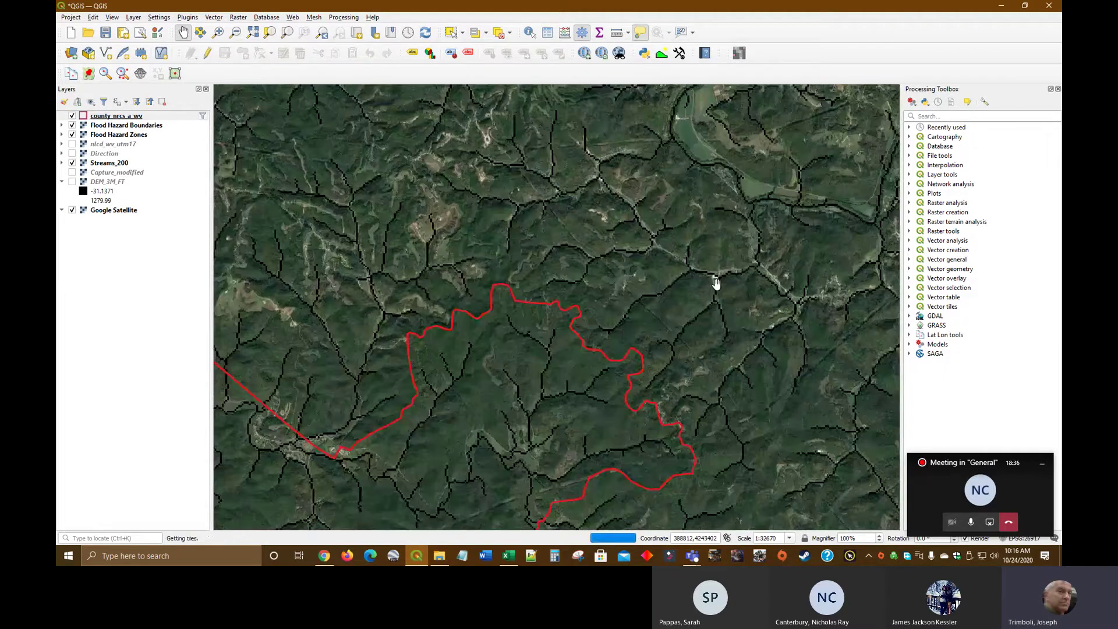
scroll(753, 280, "down", 1)
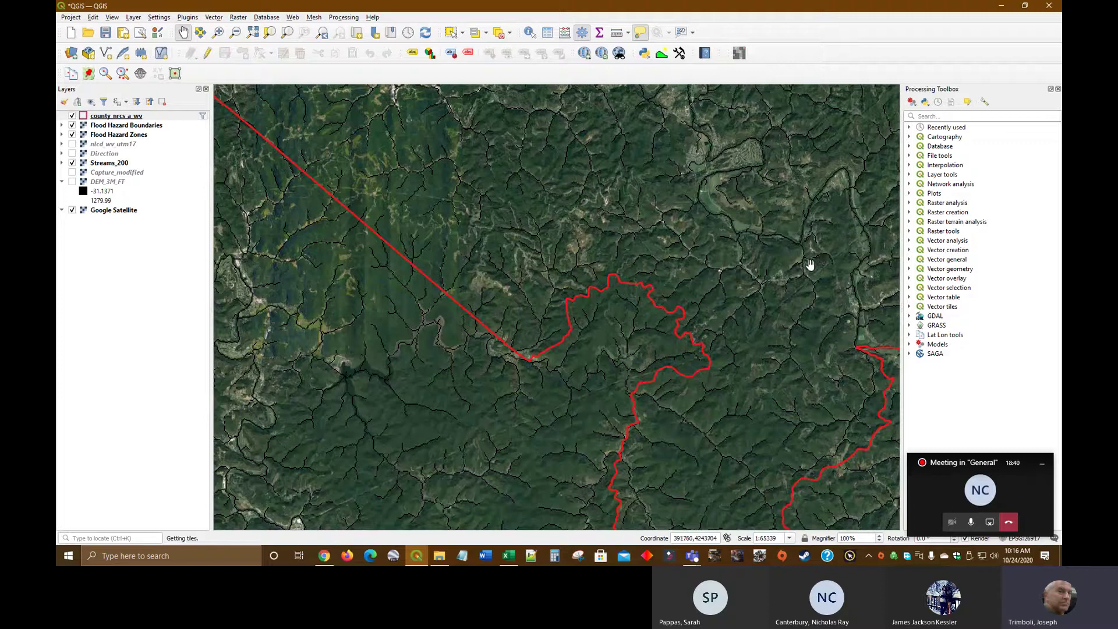
left_click_drag(821, 260, 536, 382)
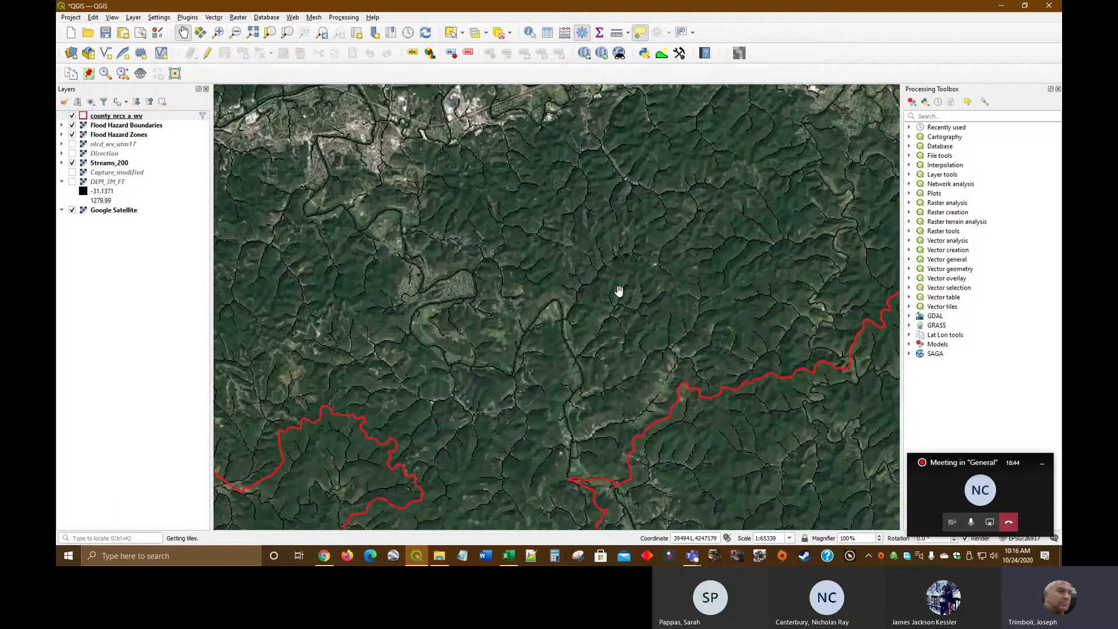
scroll(536, 271, "up", 1)
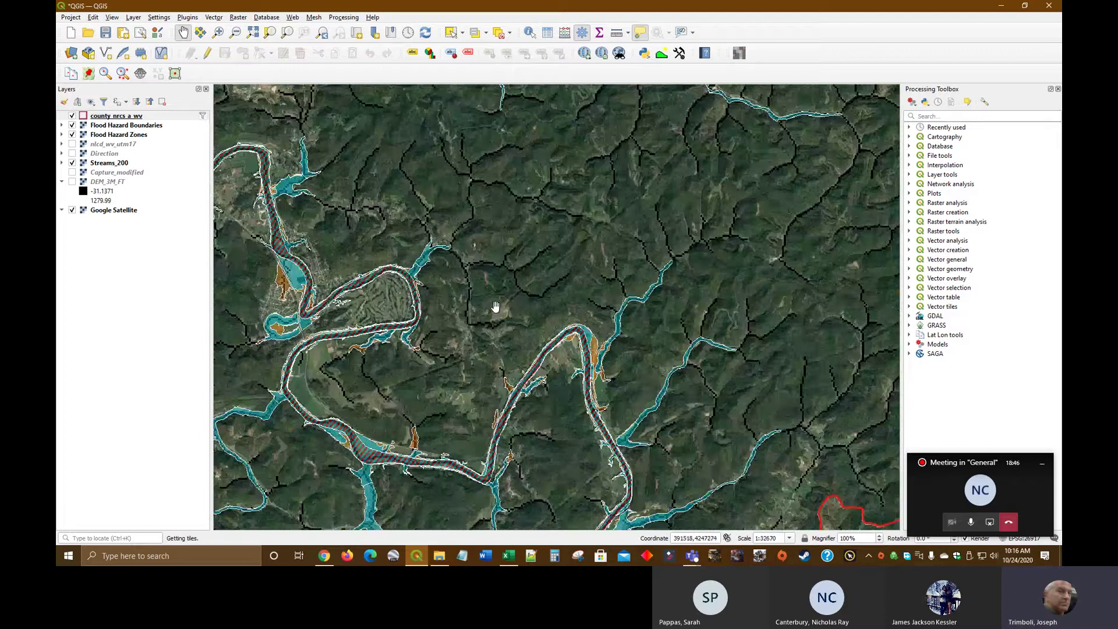
left_click_drag(497, 307, 717, 198)
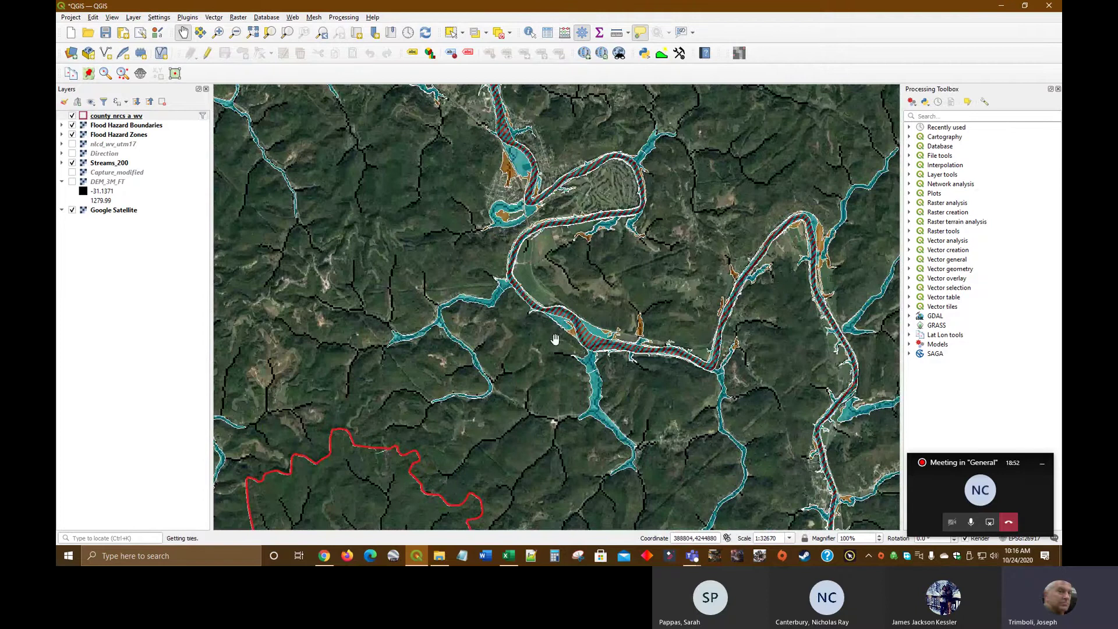
Step: Hide the Flood Hazard Boundaries, Flood Hazard Zones and Streams_200 layers over the tributary stretch beside the road and curved driveway
scroll(573, 224, "up", 4)
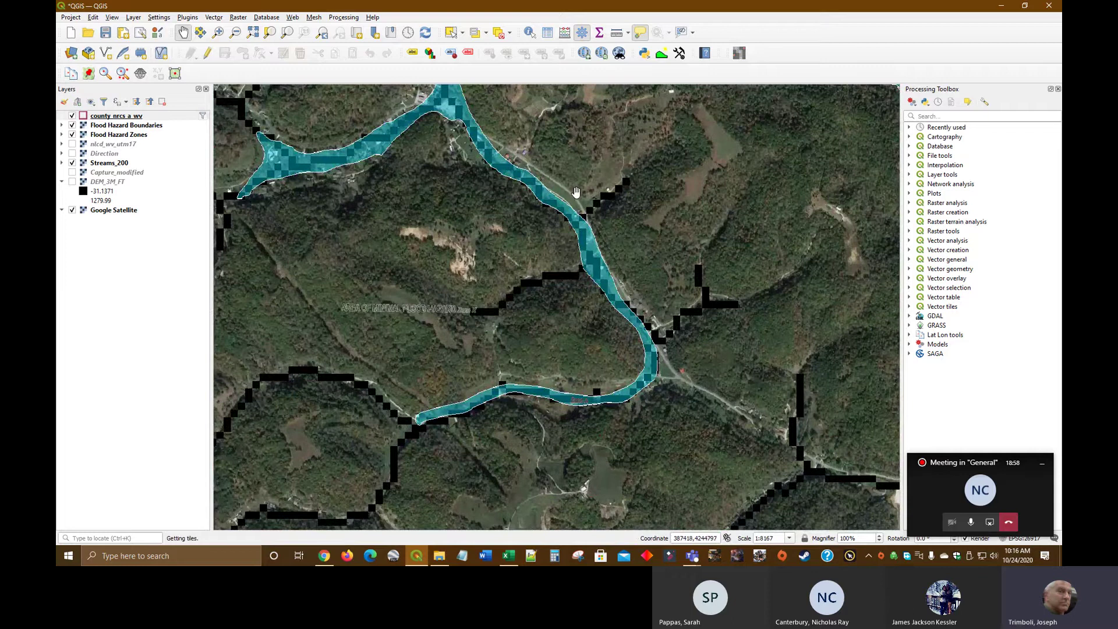
scroll(576, 192, "up", 1)
scroll(587, 169, "up", 1)
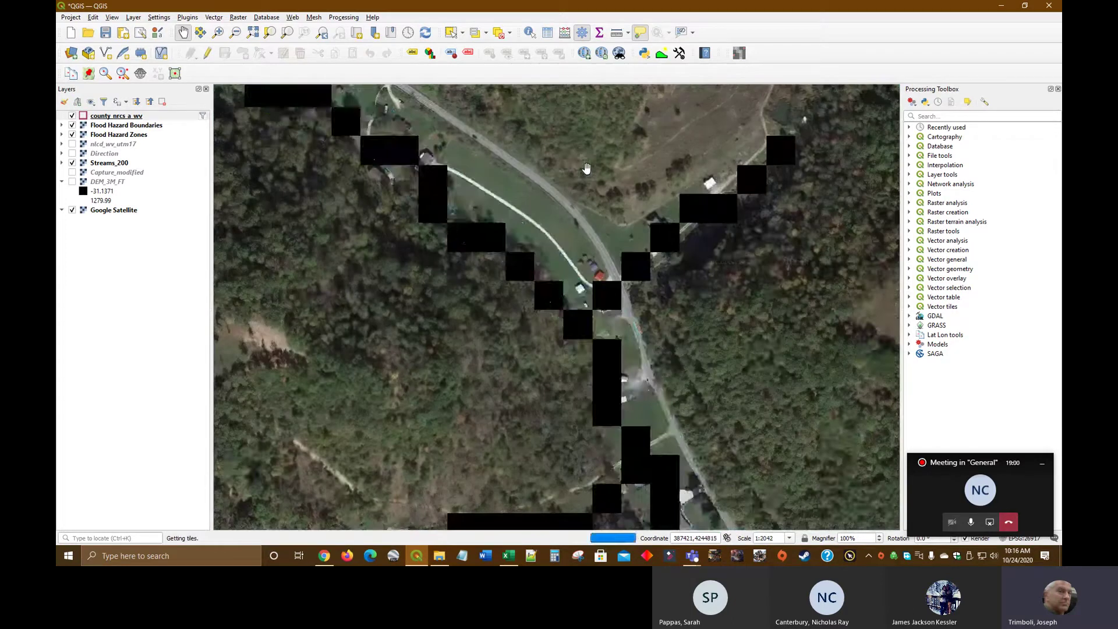
left_click_drag(587, 161, 613, 241)
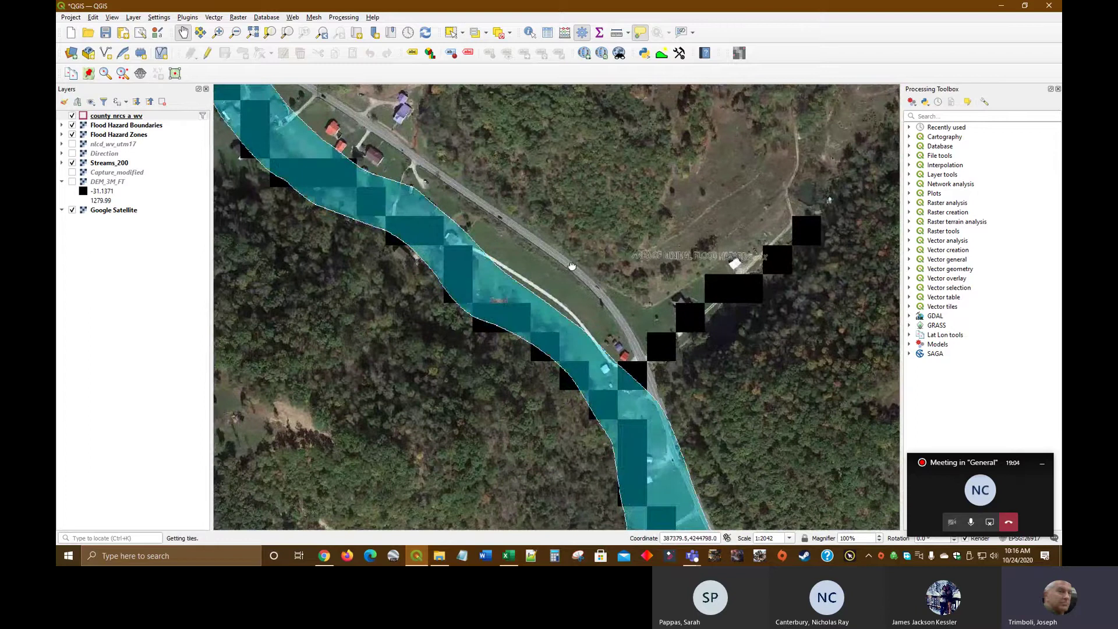
scroll(579, 269, "up", 1)
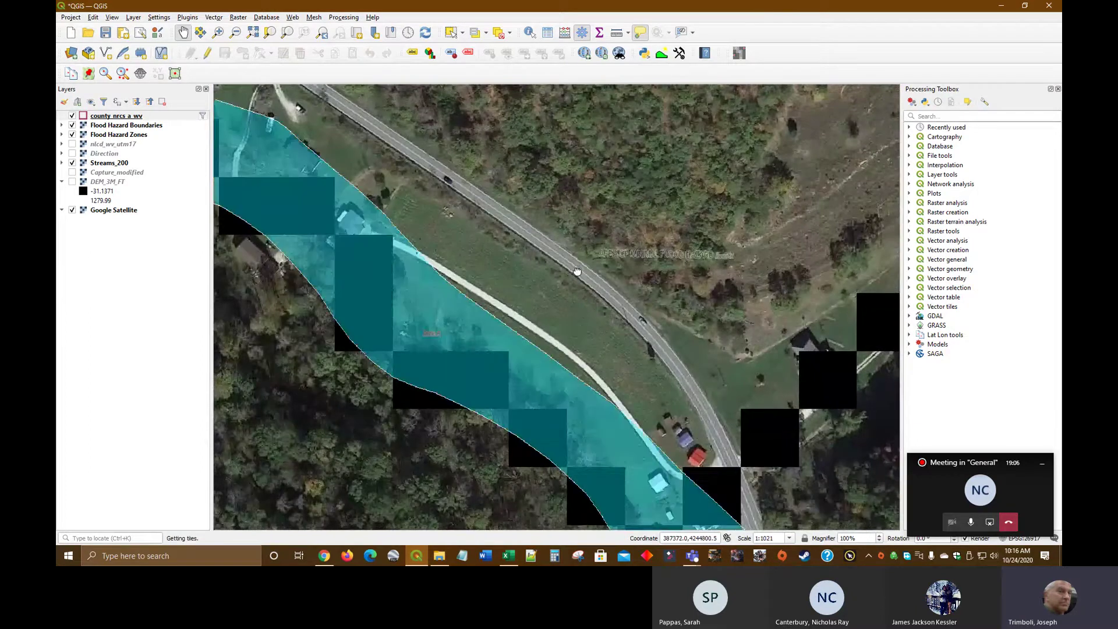
left_click_drag(579, 269, 655, 203)
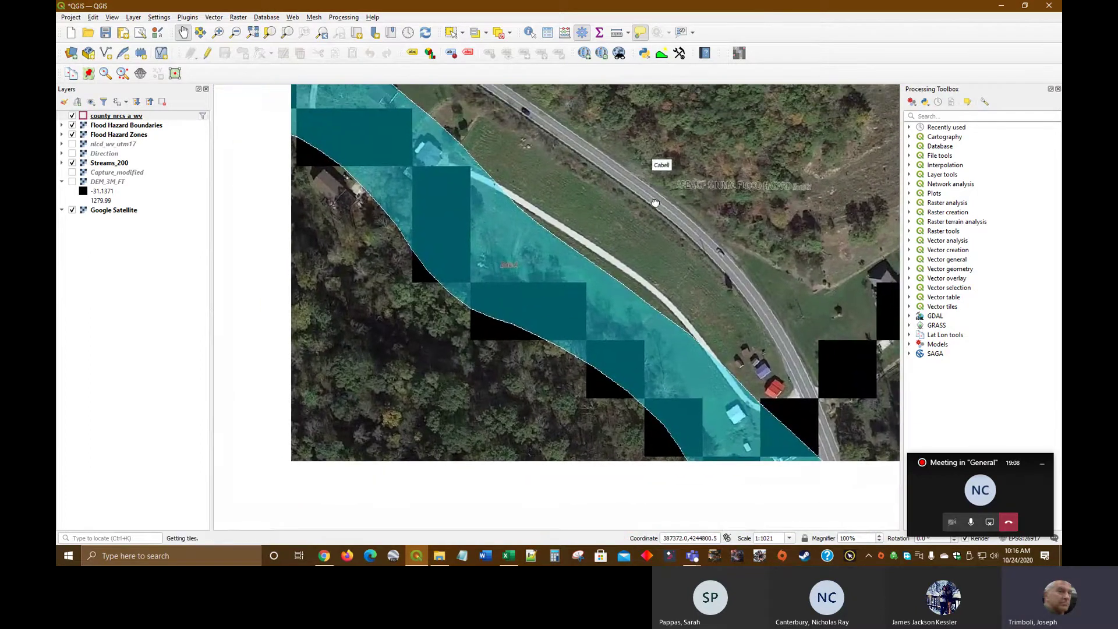
left_click(72, 125)
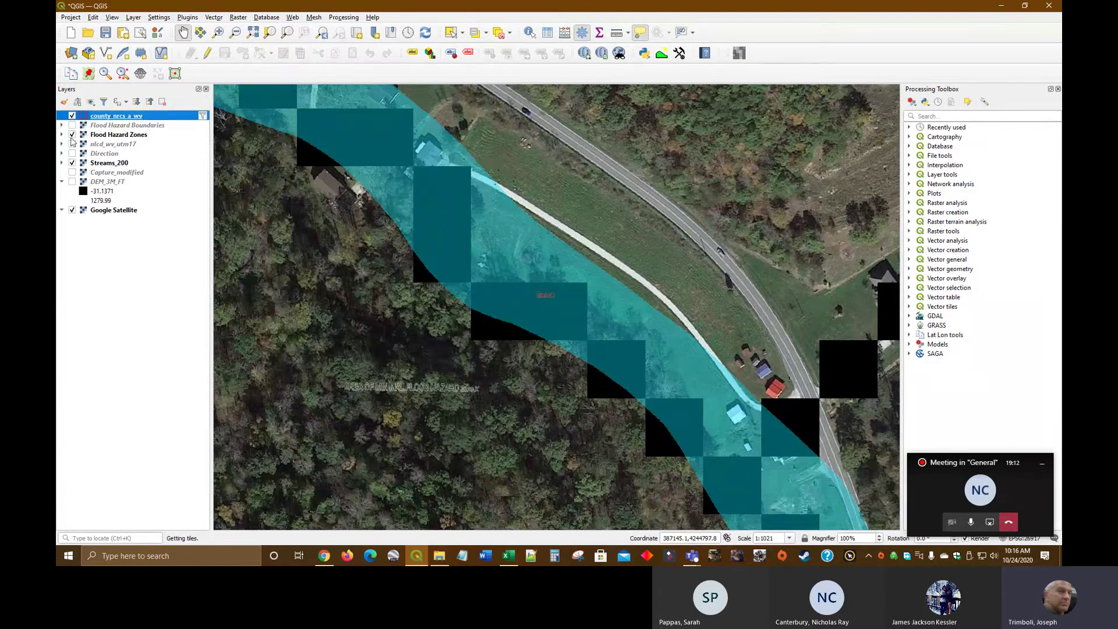
left_click(72, 135)
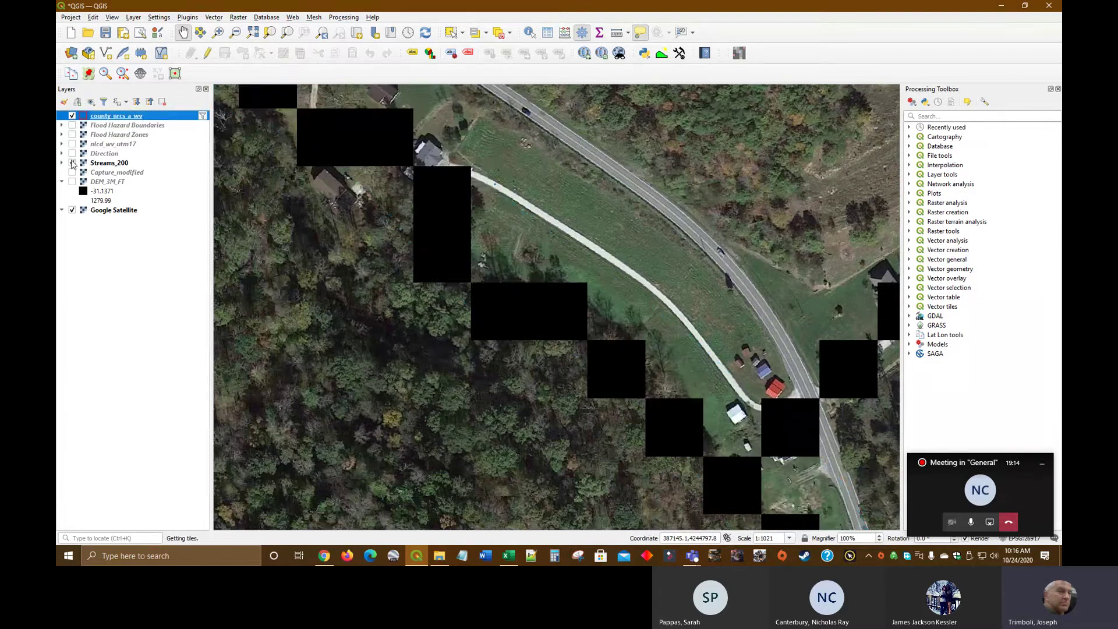
left_click(72, 163)
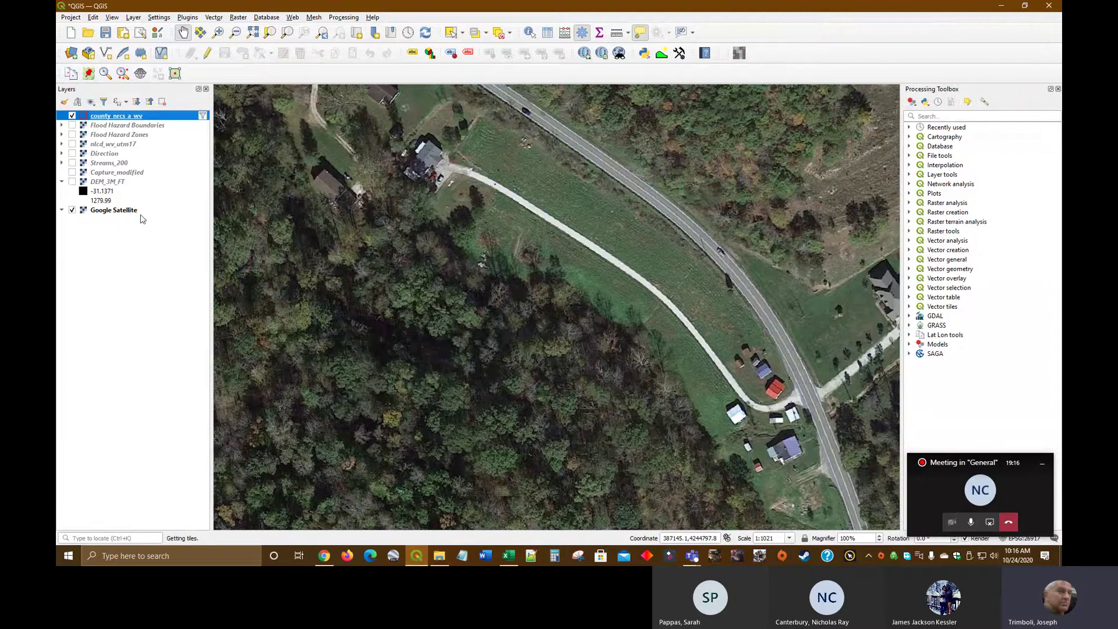
Step: Add the Google Terrain basemap and compare it with the Google Satellite imagery
left_click(588, 54)
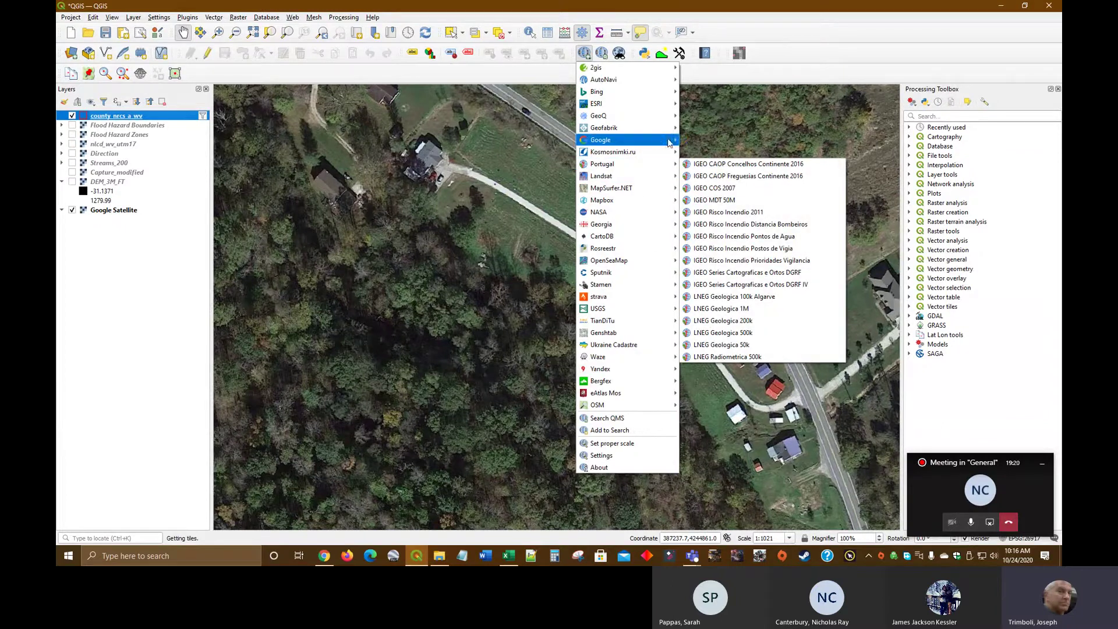
mouse_move(669, 143)
left_click(741, 192)
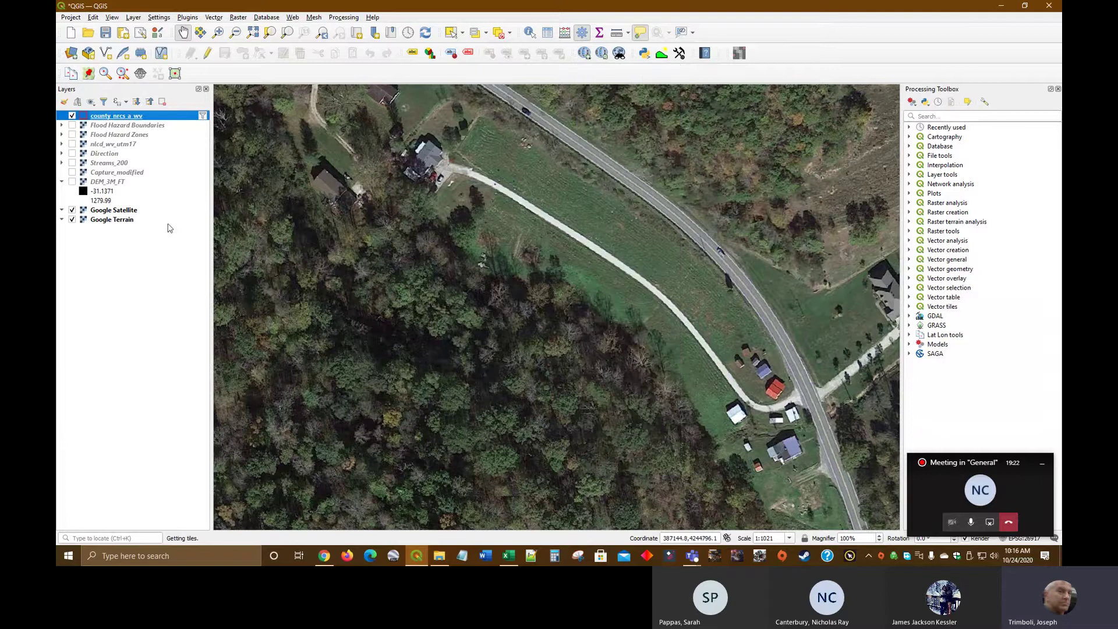
left_click(73, 210)
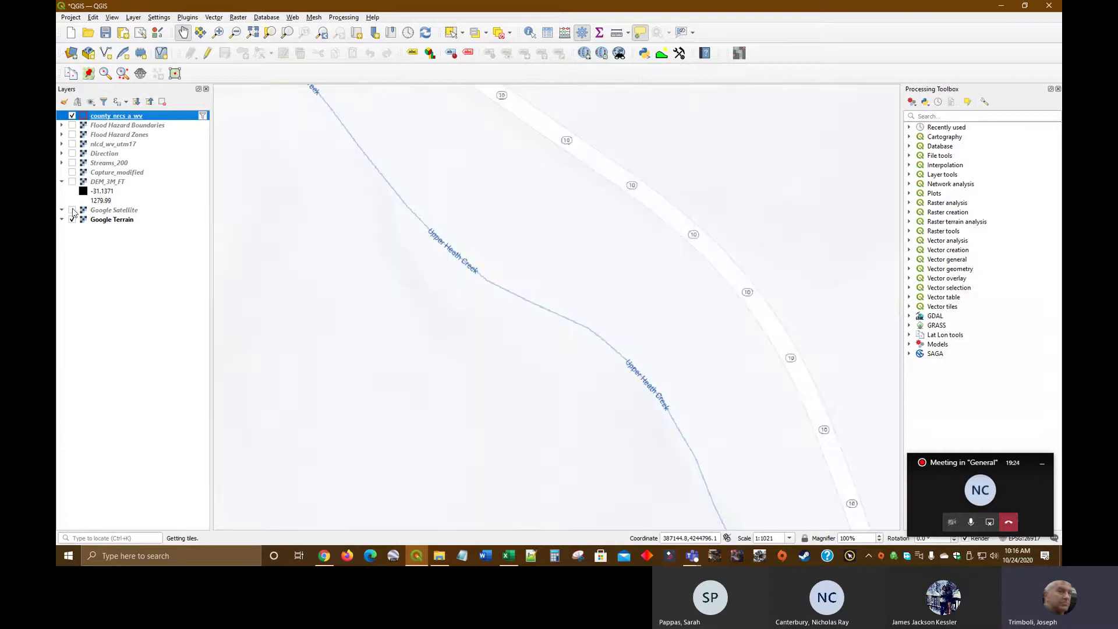
left_click(72, 210)
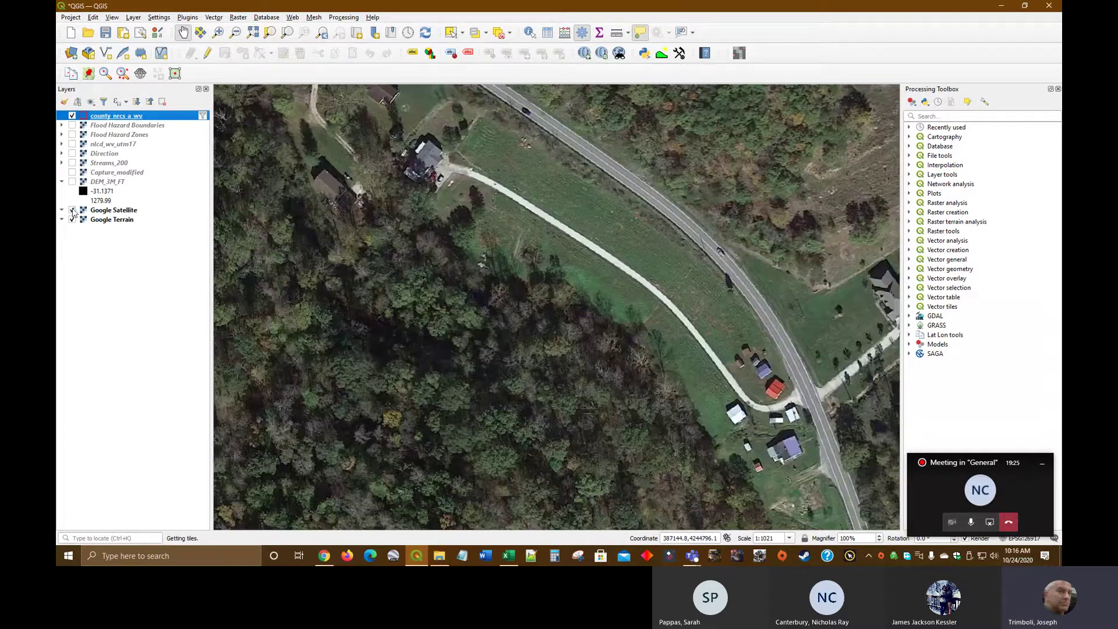
Step: Add a second Google Terrain basemap, hide the first one and compare the creek line with the Google Satellite imagery
left_click(585, 54)
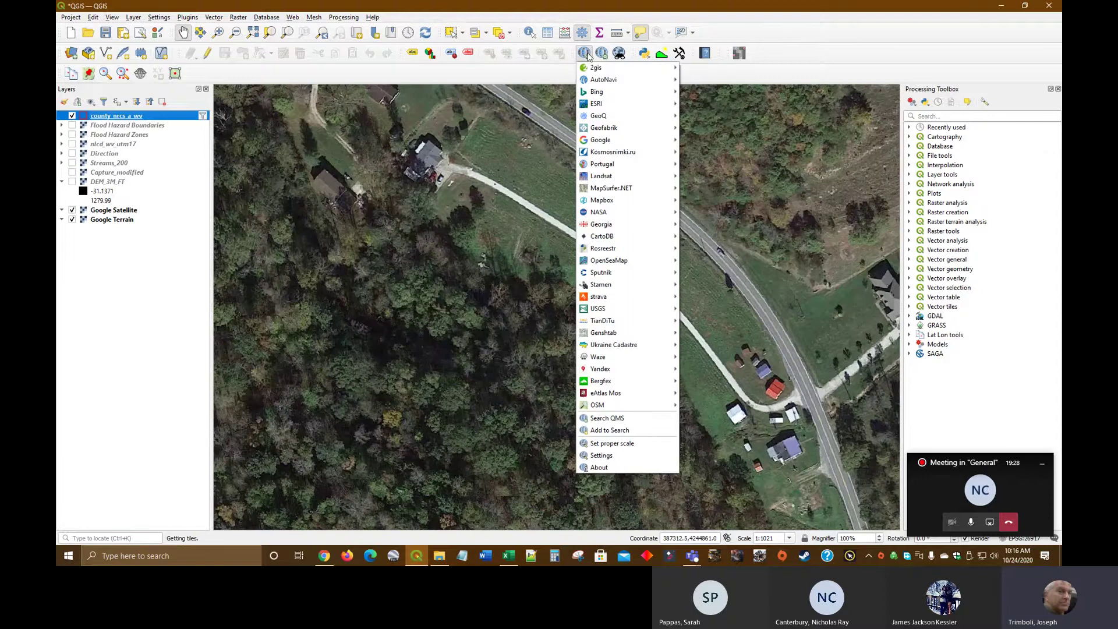
mouse_move(658, 144)
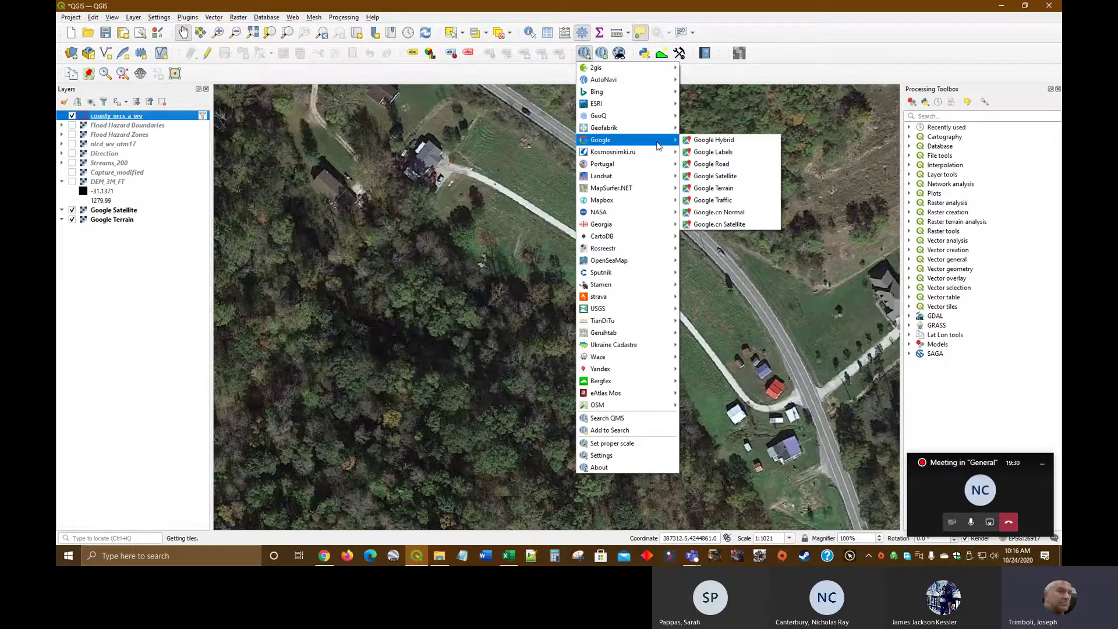
left_click(713, 189)
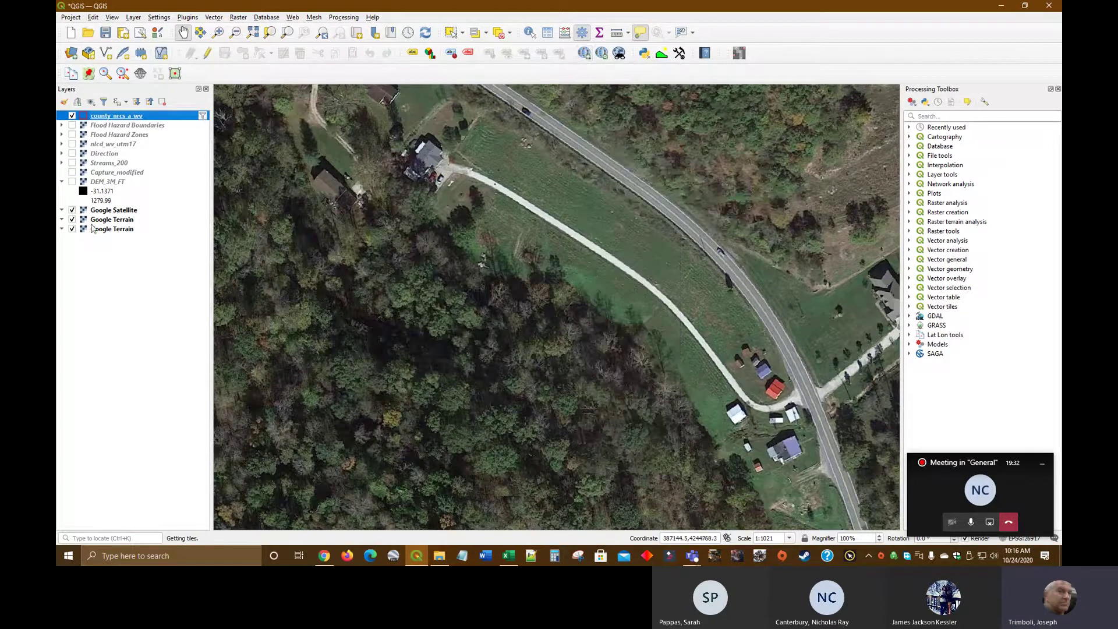
left_click(72, 219)
left_click(72, 210)
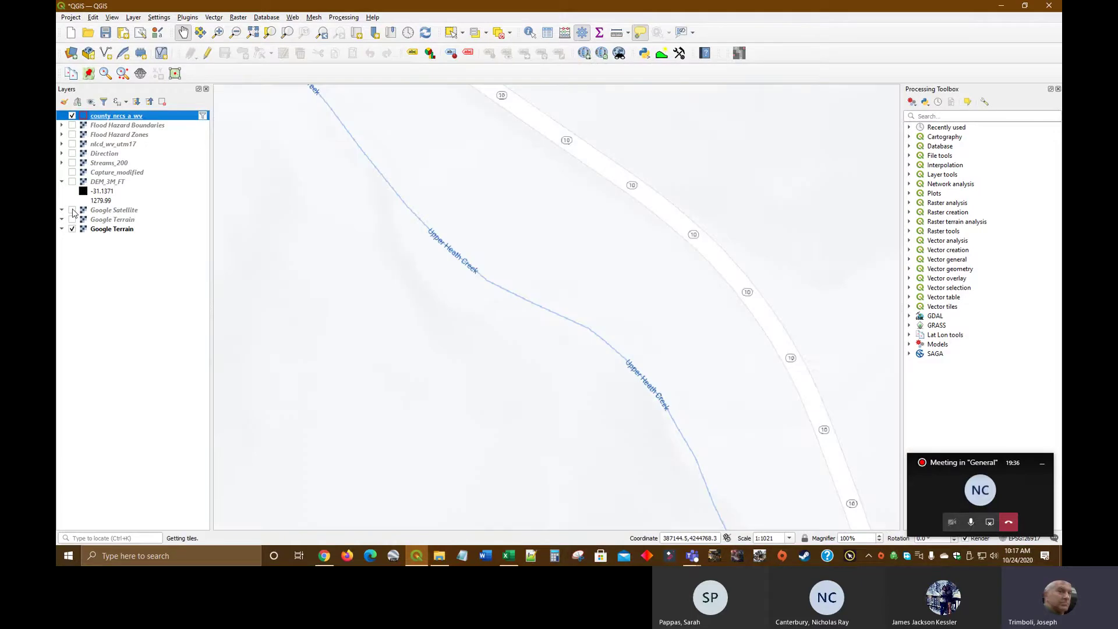
left_click(72, 210)
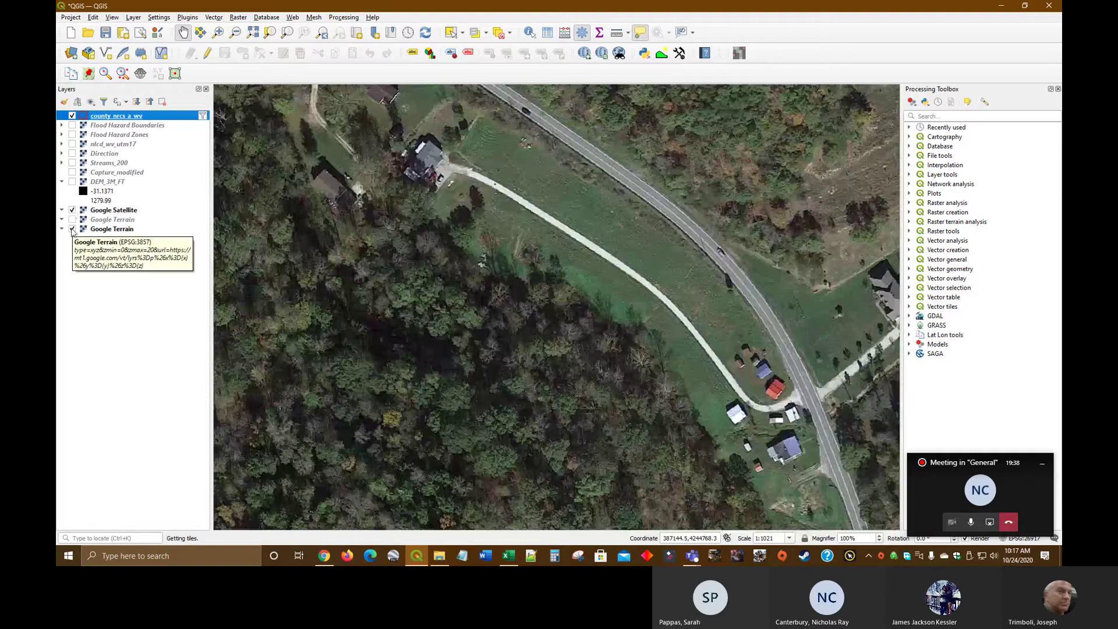
left_click(73, 210)
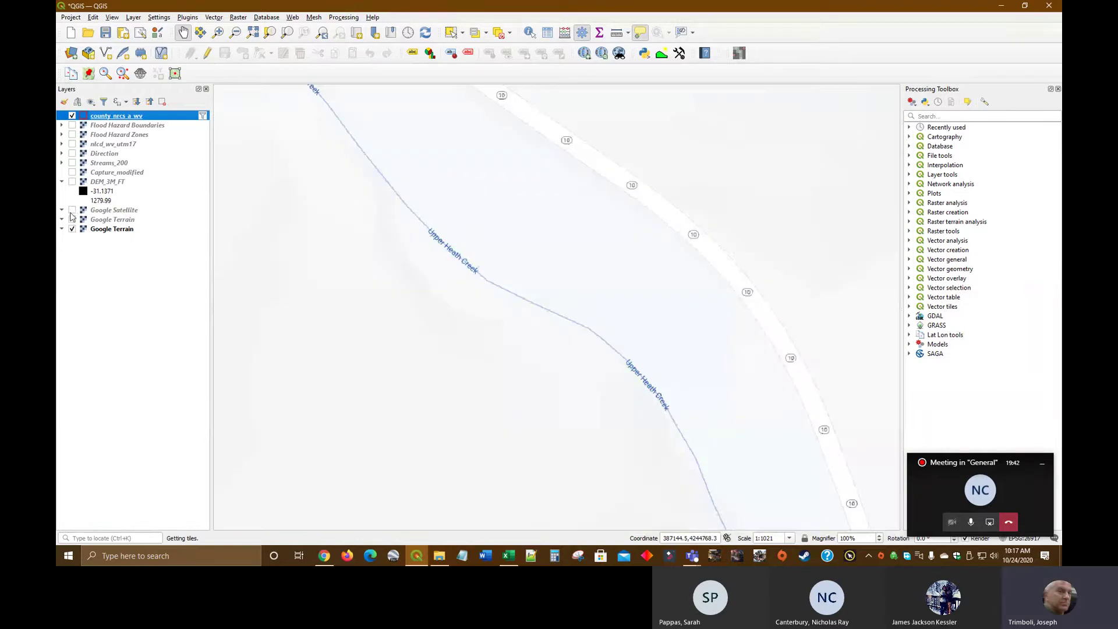
left_click(73, 210)
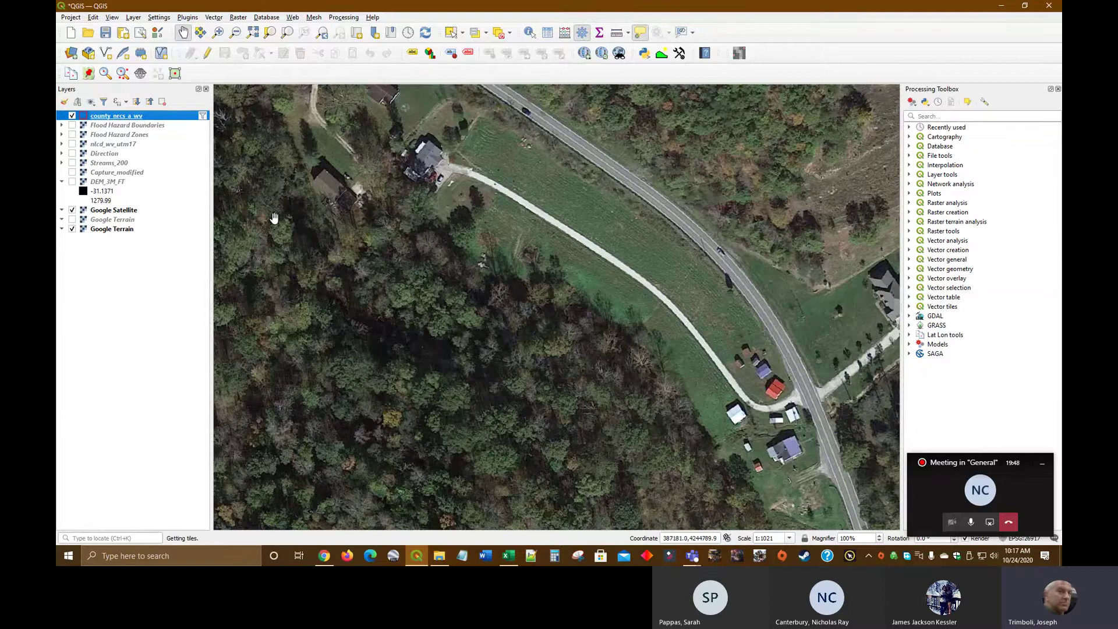
Step: Connect to the WVGIS Imagery server as an ArcGIS Map Service data source
left_click(133, 16)
left_click(163, 31)
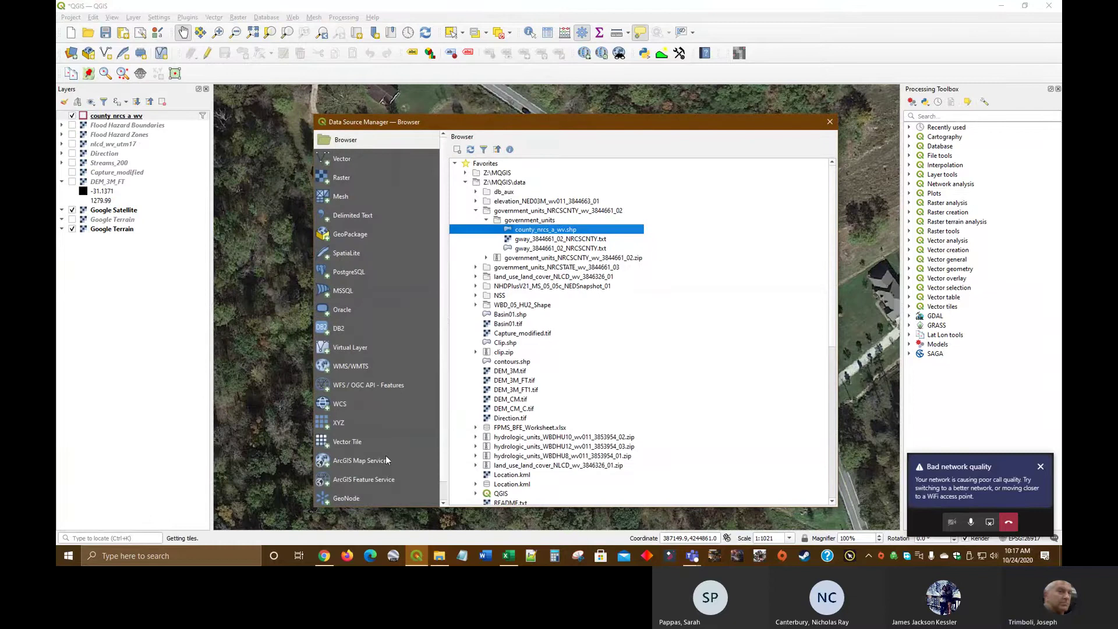
left_click(386, 460)
left_click(504, 158)
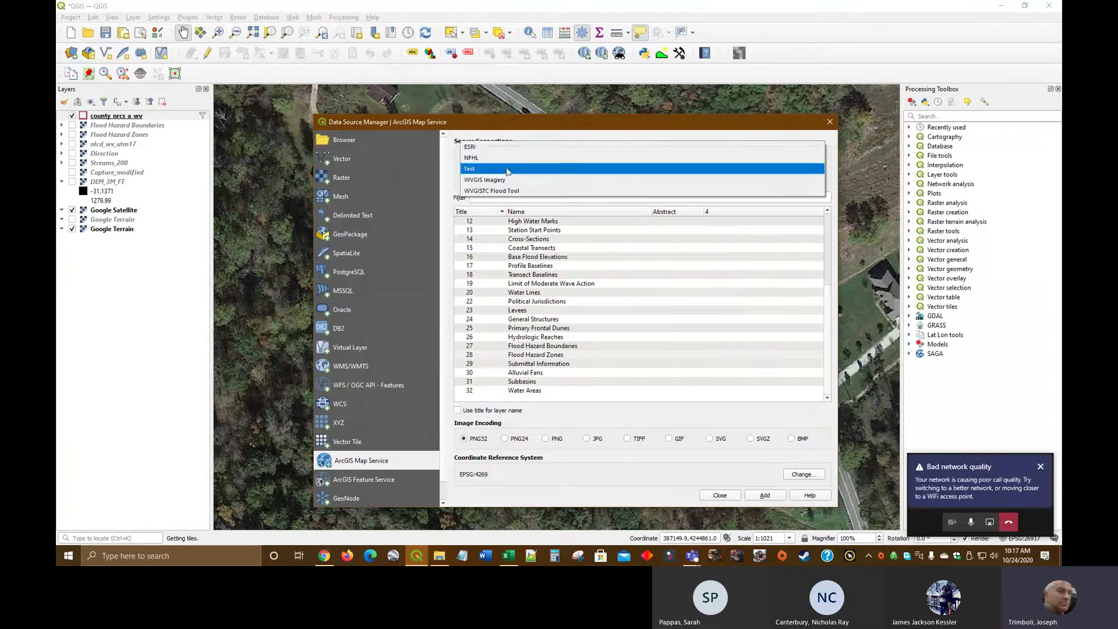
left_click(508, 184)
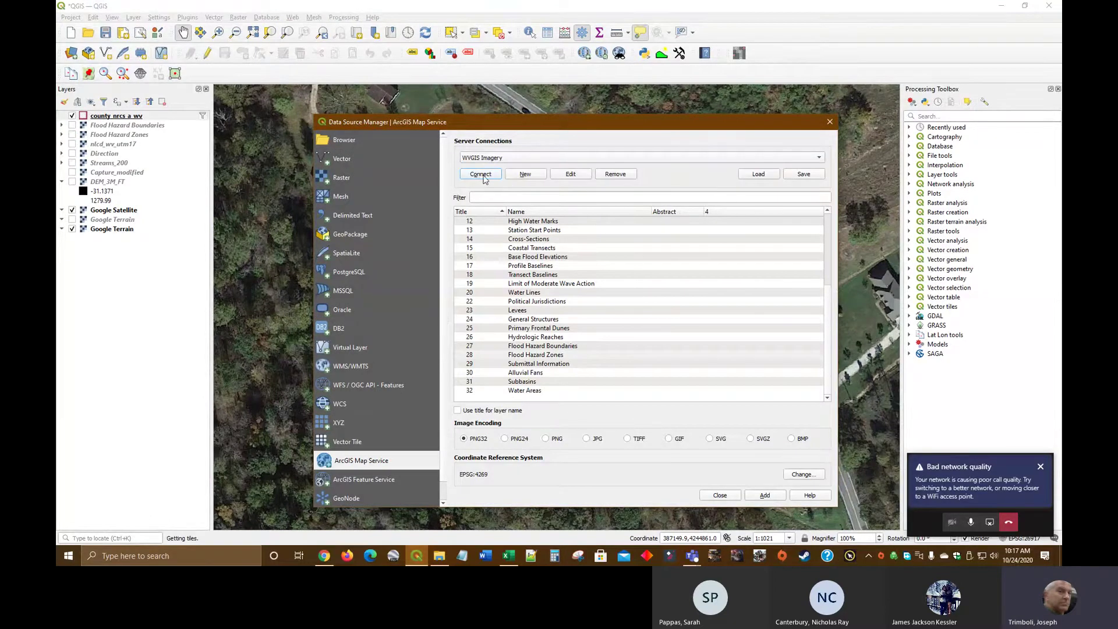
Step: Add the Image layer from the wv_statewide_12_inches group, using the West Virginia coordinate transformation with 1 m accuracy
scroll(612, 360, "down", 5)
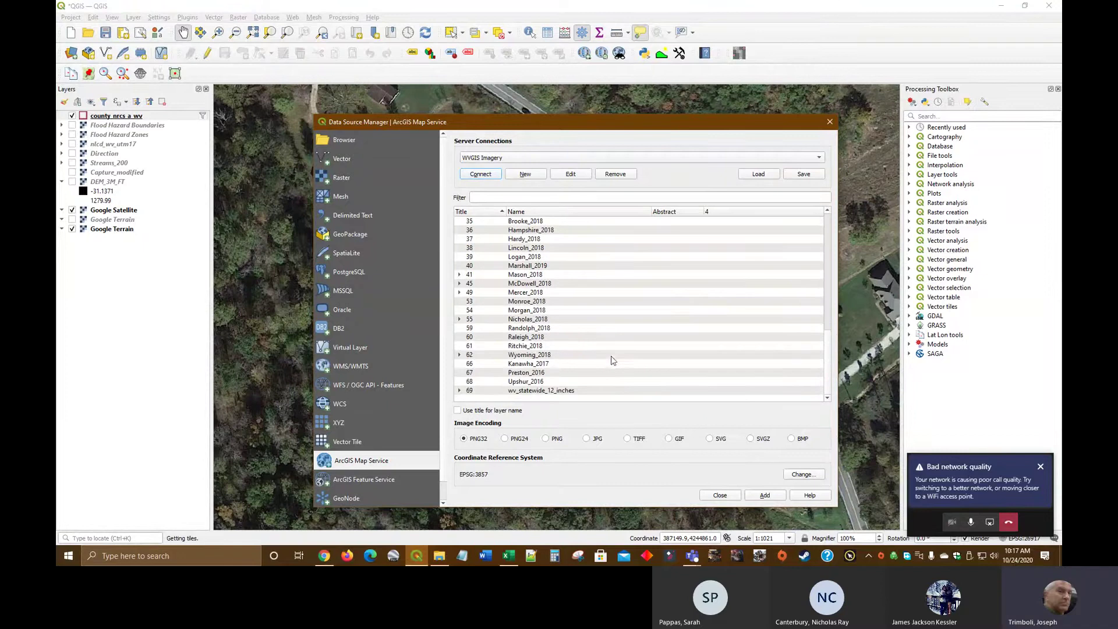
left_click(460, 390)
scroll(615, 322, "down", 1)
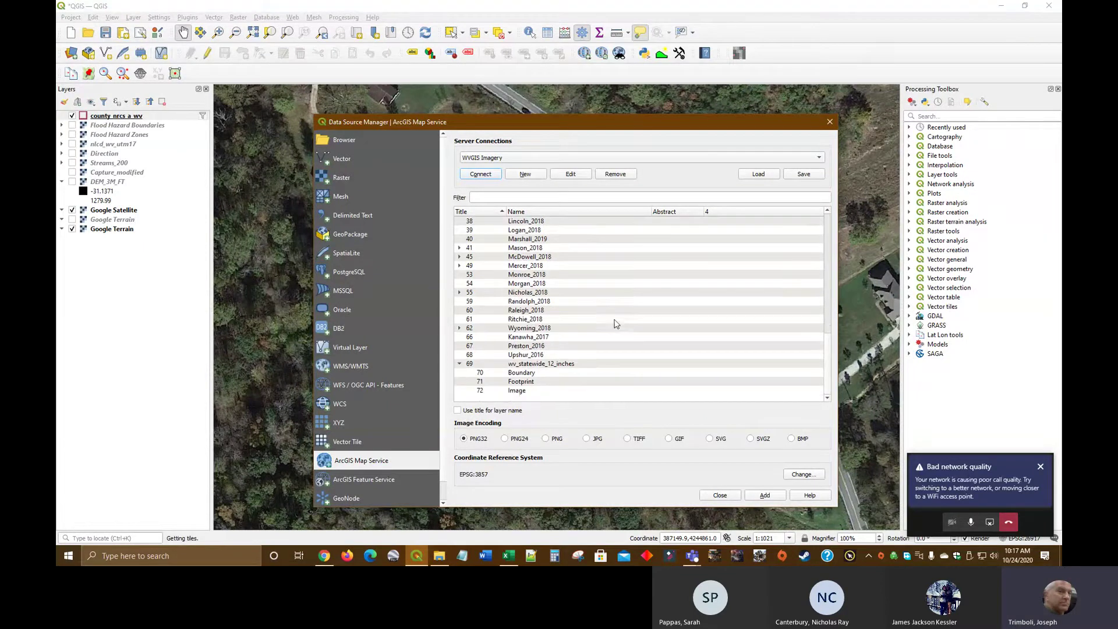
left_click(520, 394)
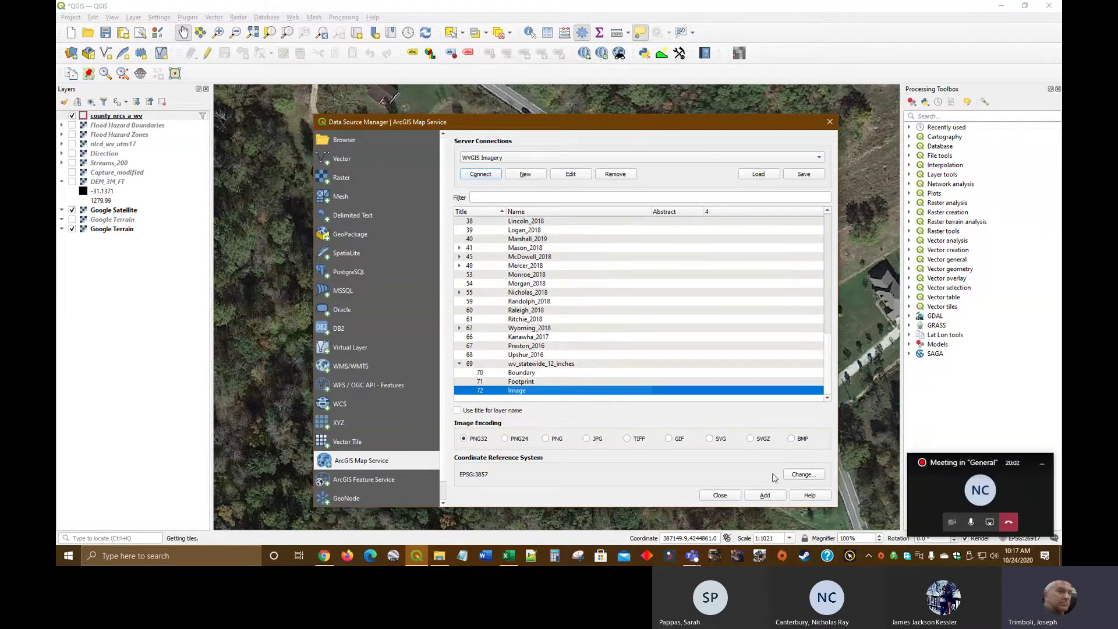
left_click(765, 496)
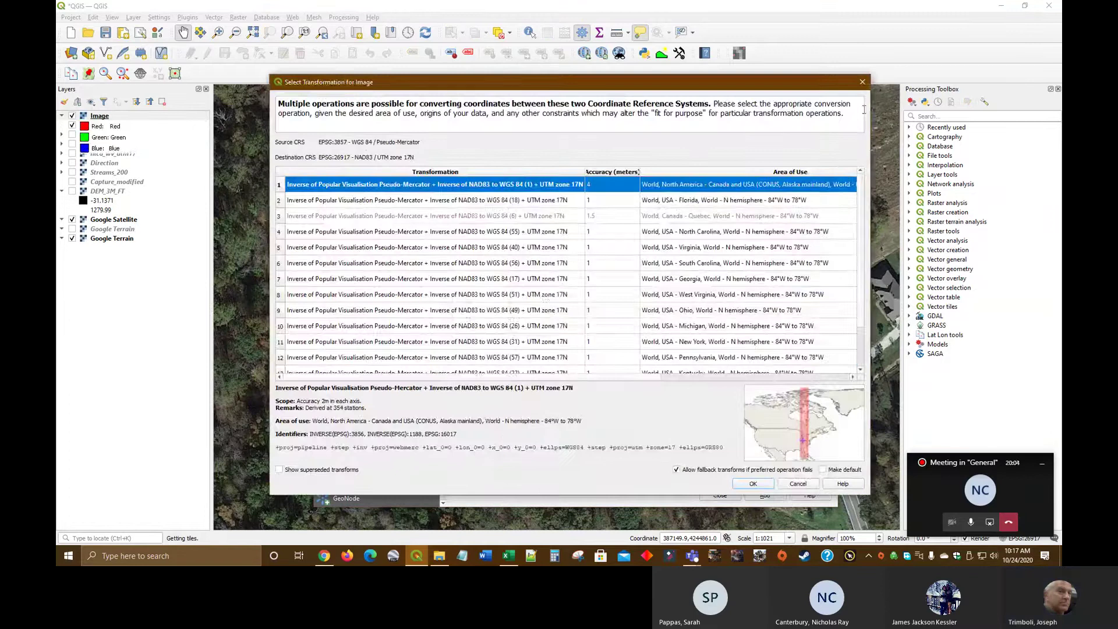
left_click(692, 299)
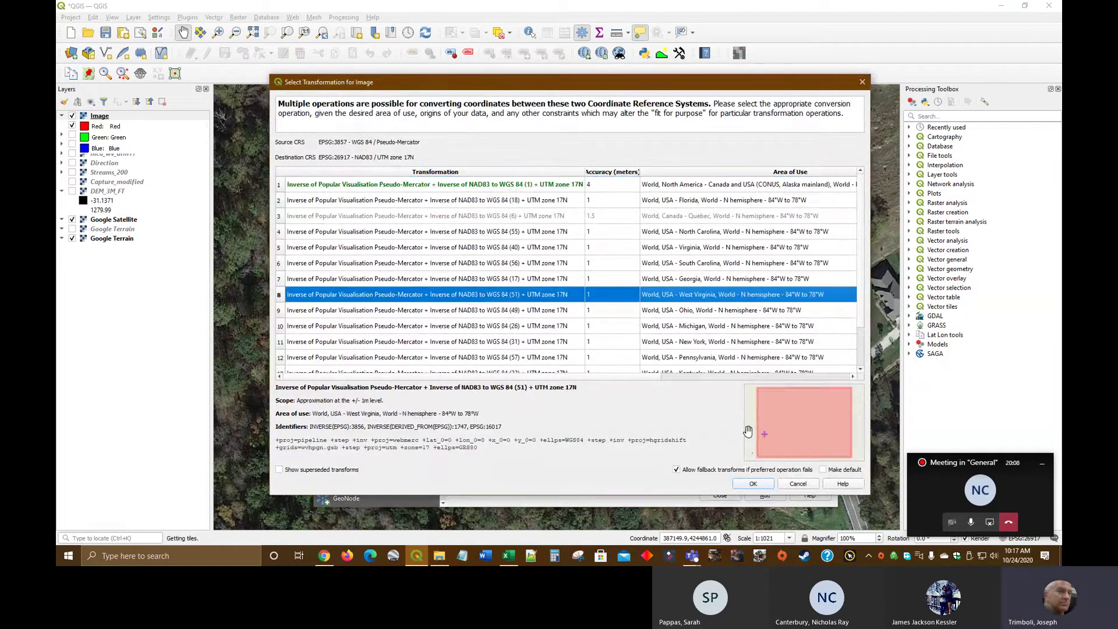
left_click(765, 485)
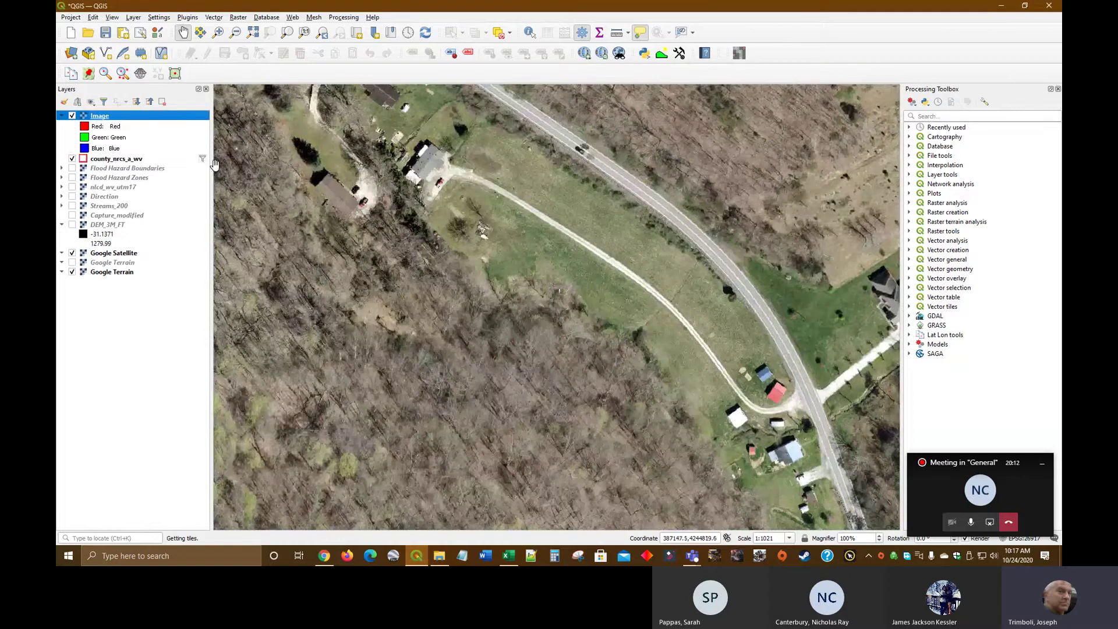
Step: Move the Image layer directly above Google Satellite, collapse its legend, and hide the Google Satellite and remaining Google Terrain layers
left_click_drag(112, 116, 147, 253)
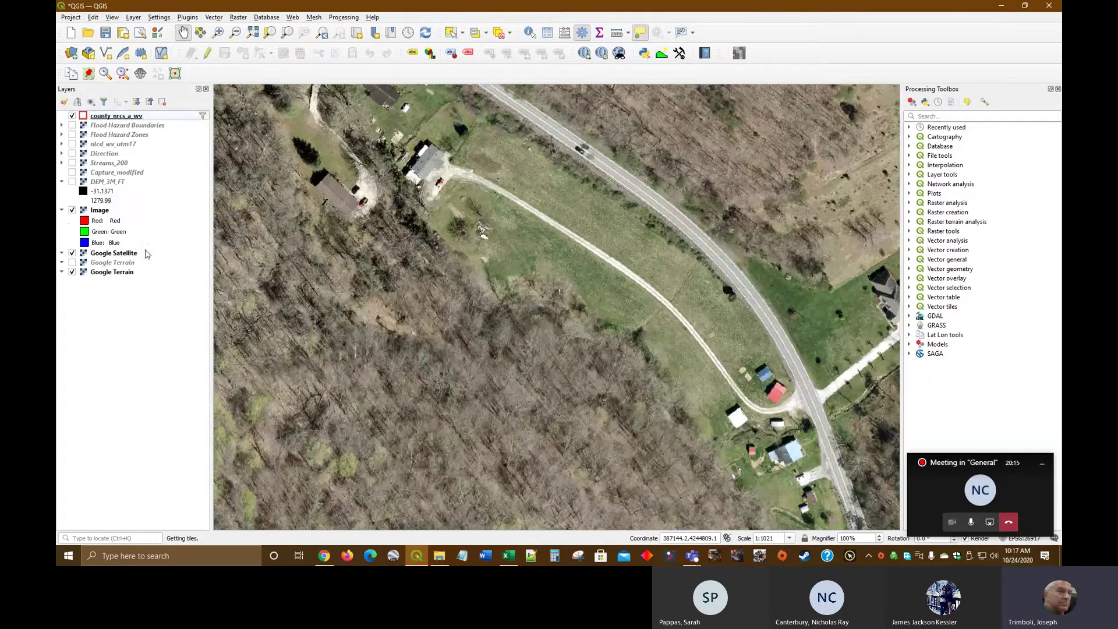
left_click(62, 210)
left_click(73, 220)
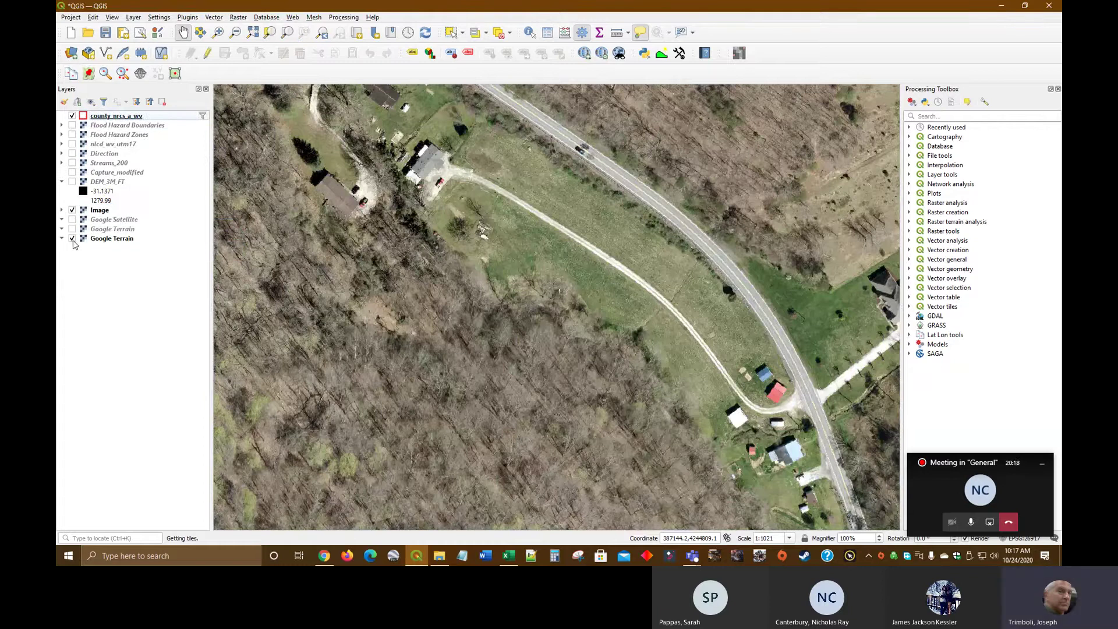
left_click(72, 239)
left_click_drag(757, 224, 694, 234)
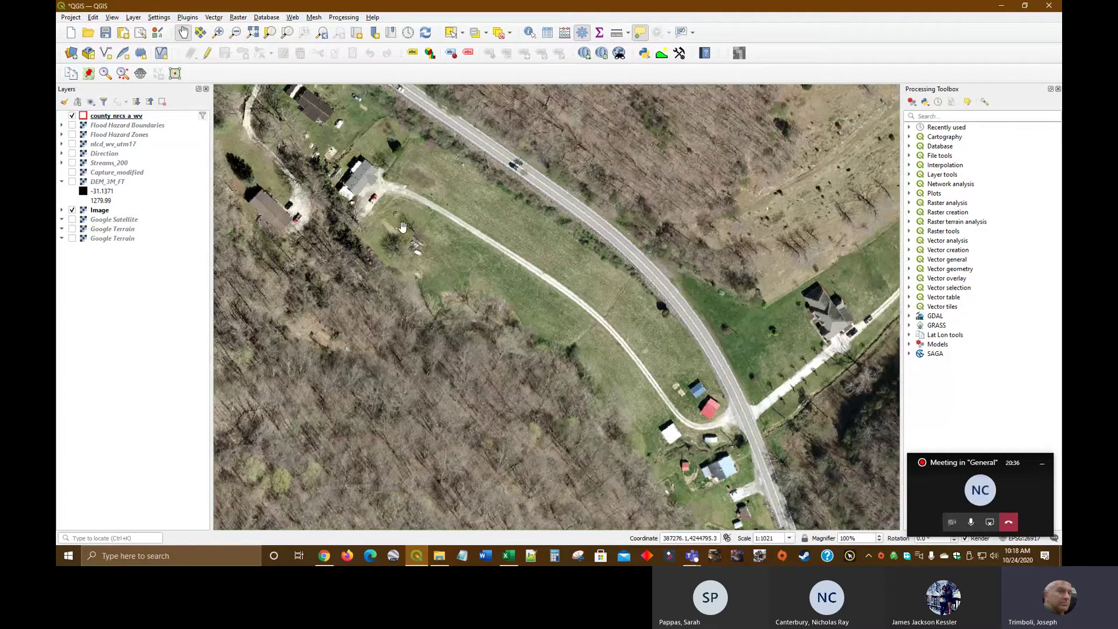
Step: Create a new point shapefile layer named Location in the MQGIS\09b_Walkthrough folder on the TOSHIBA EXT (Z:) drive
left_click(107, 54)
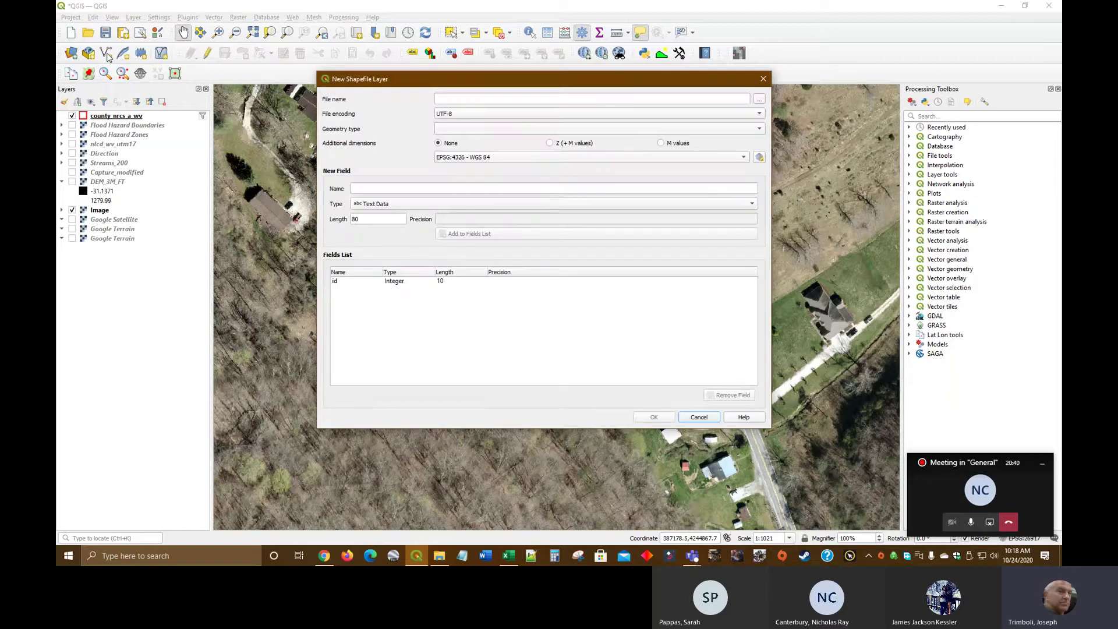
left_click(471, 127)
left_click(479, 140)
left_click(759, 99)
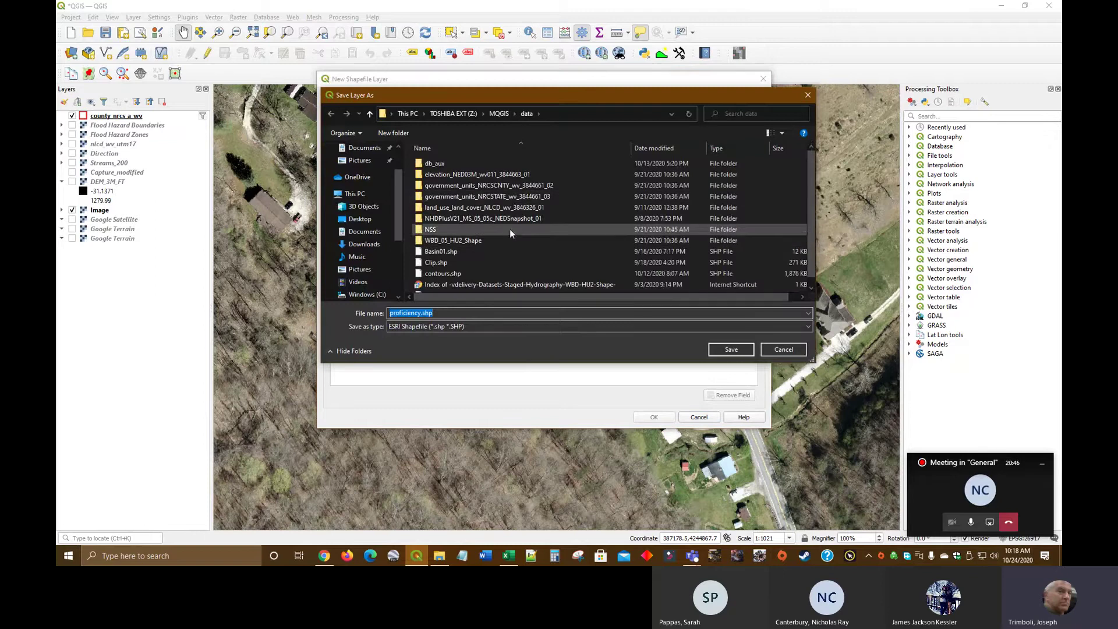
scroll(373, 279, "down", 1)
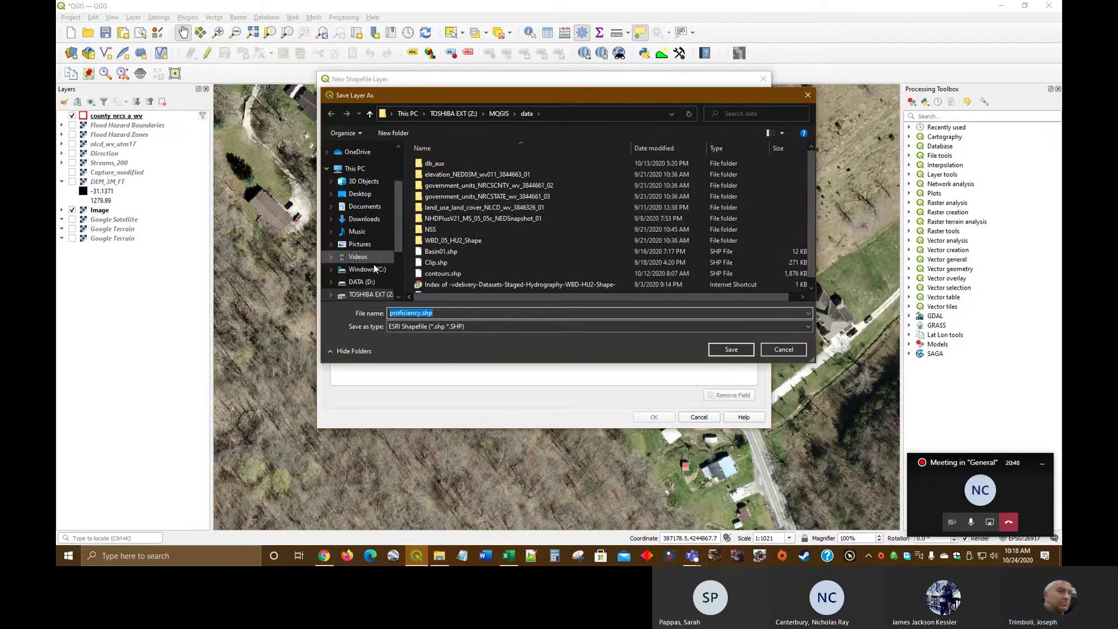
left_click(368, 295)
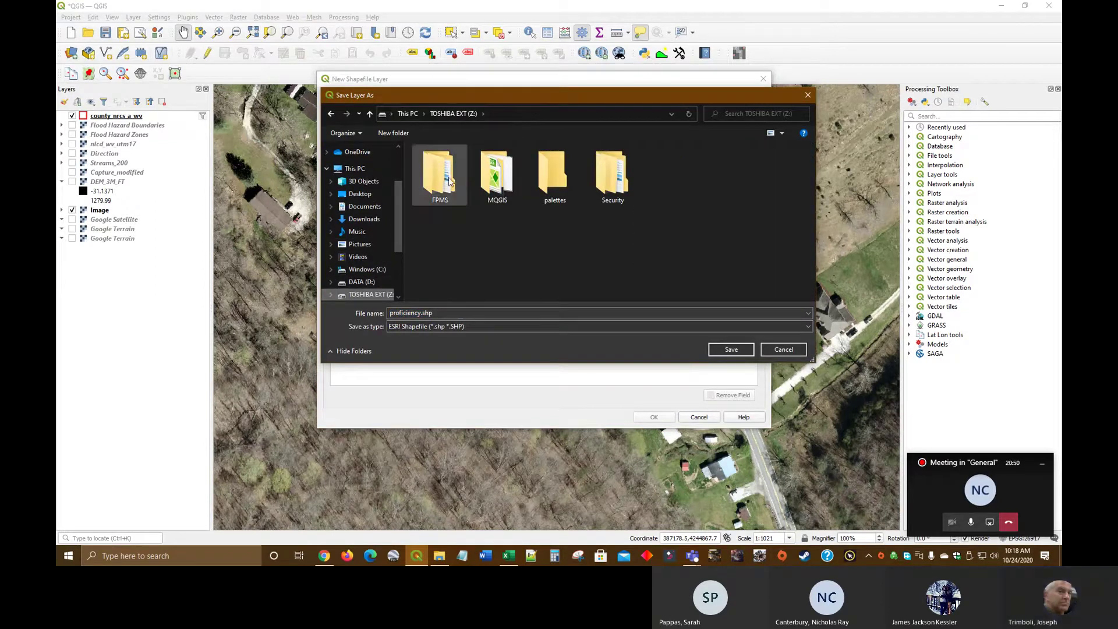
double_click(494, 168)
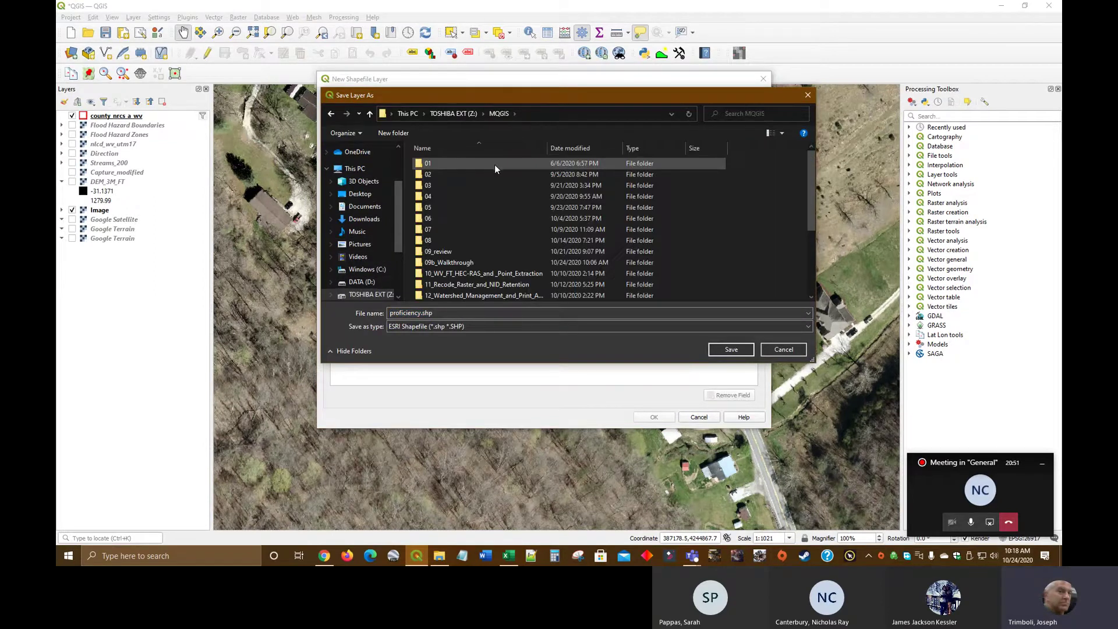
double_click(466, 263)
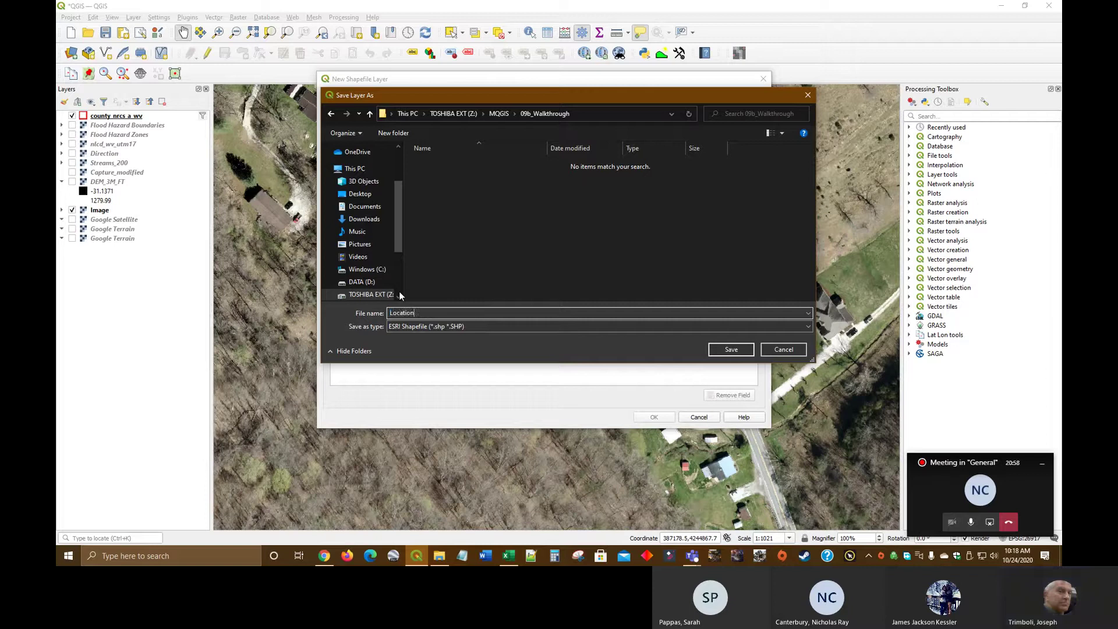
left_click(735, 352)
left_click(653, 419)
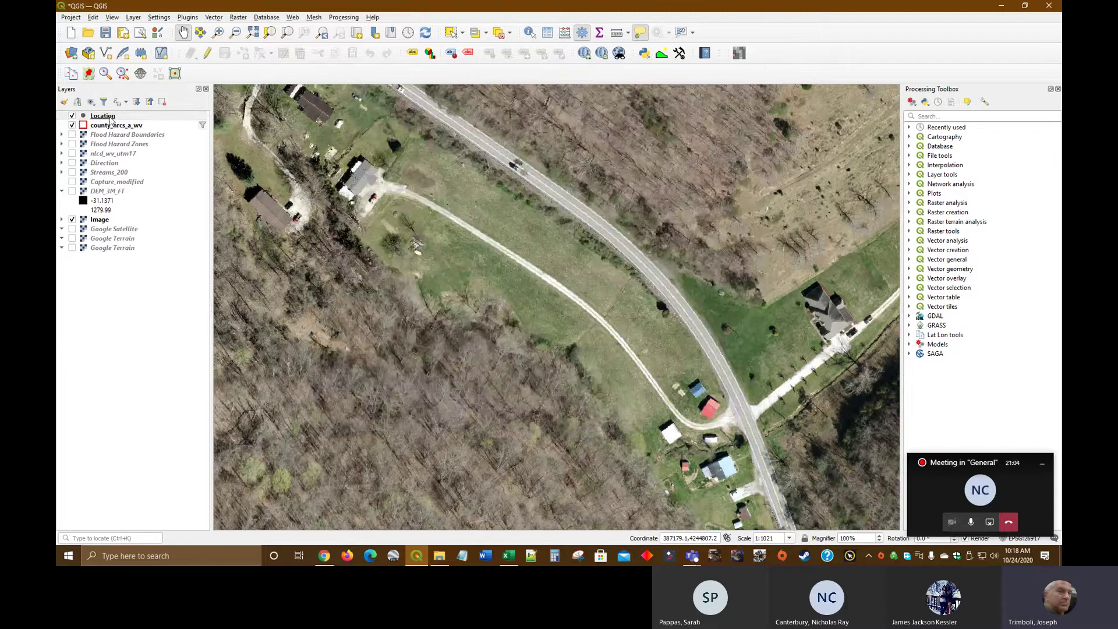
Step: Style the Location layer with the dot red marker symbol
double_click(111, 119)
left_click(606, 341)
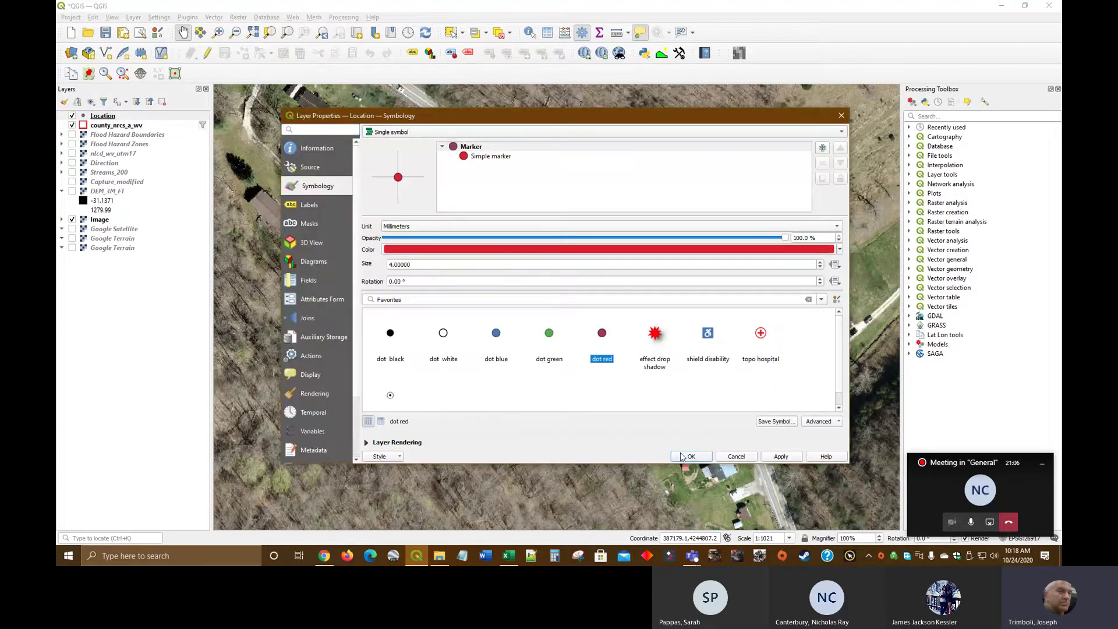
left_click(683, 458)
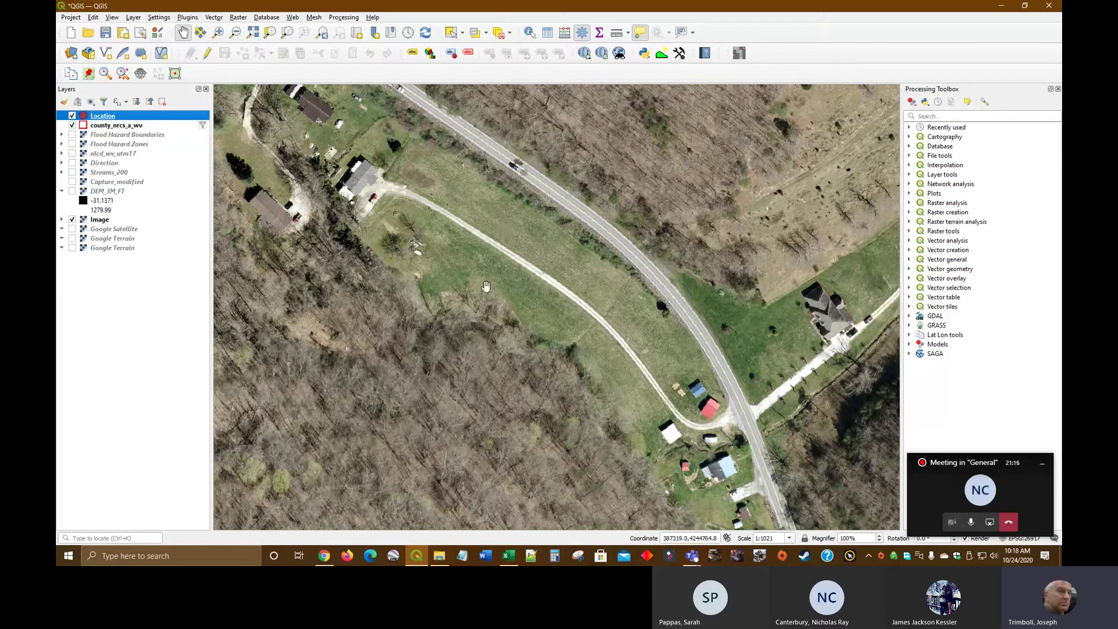
Step: Add a point to the Location layer in the field just south of the driveway, leaving its id empty, and finish editing with the edits saved
left_click(207, 53)
left_click(243, 54)
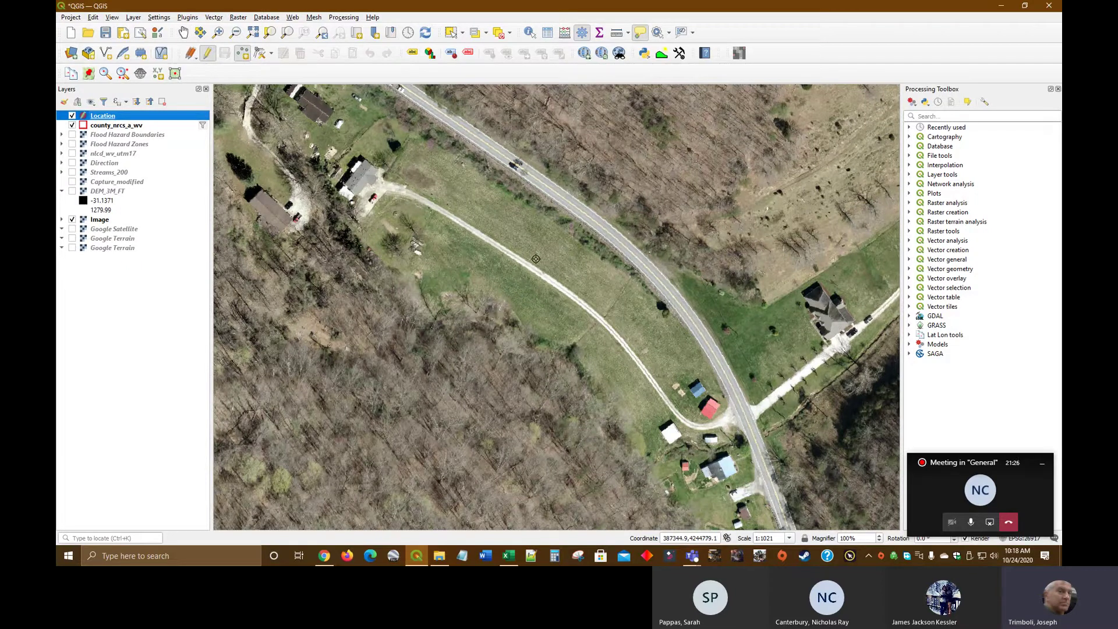
left_click(453, 247)
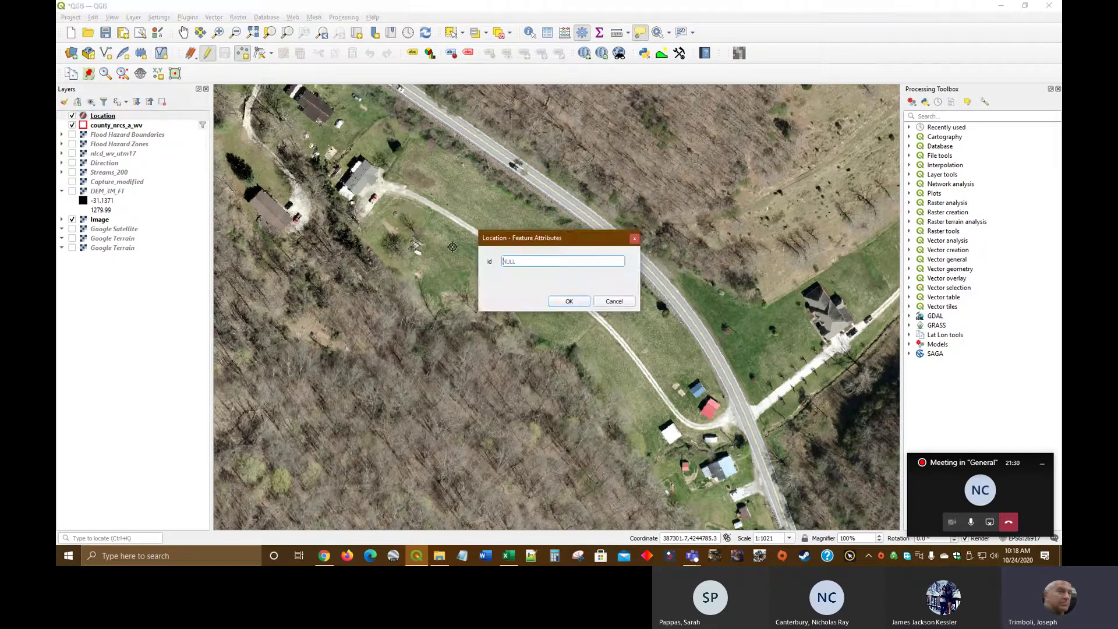
left_click(570, 302)
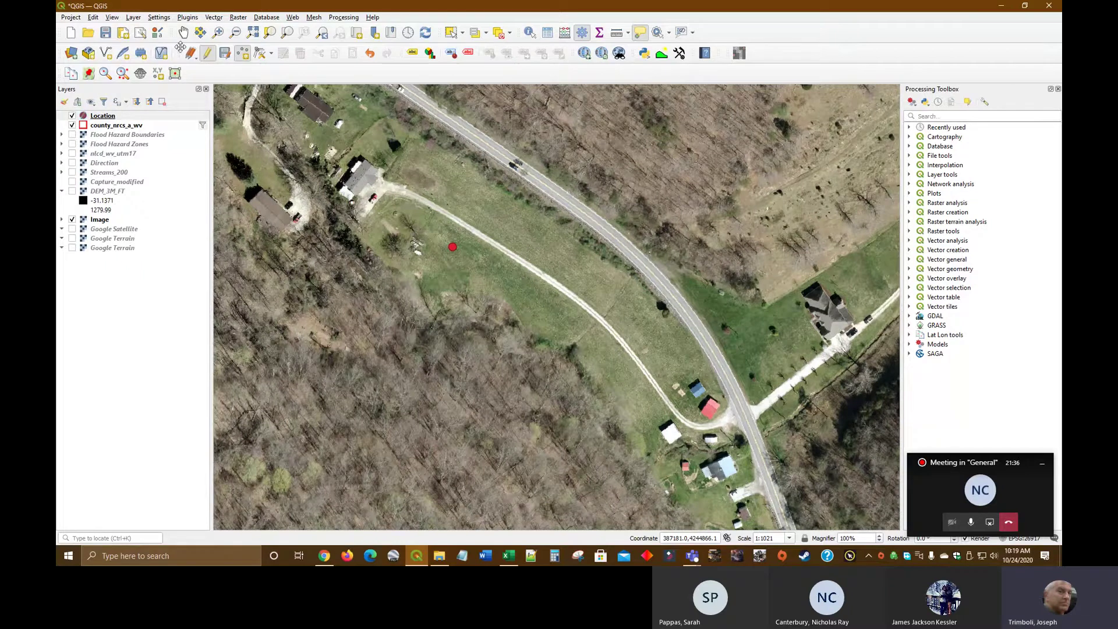
left_click(207, 53)
left_click(540, 282)
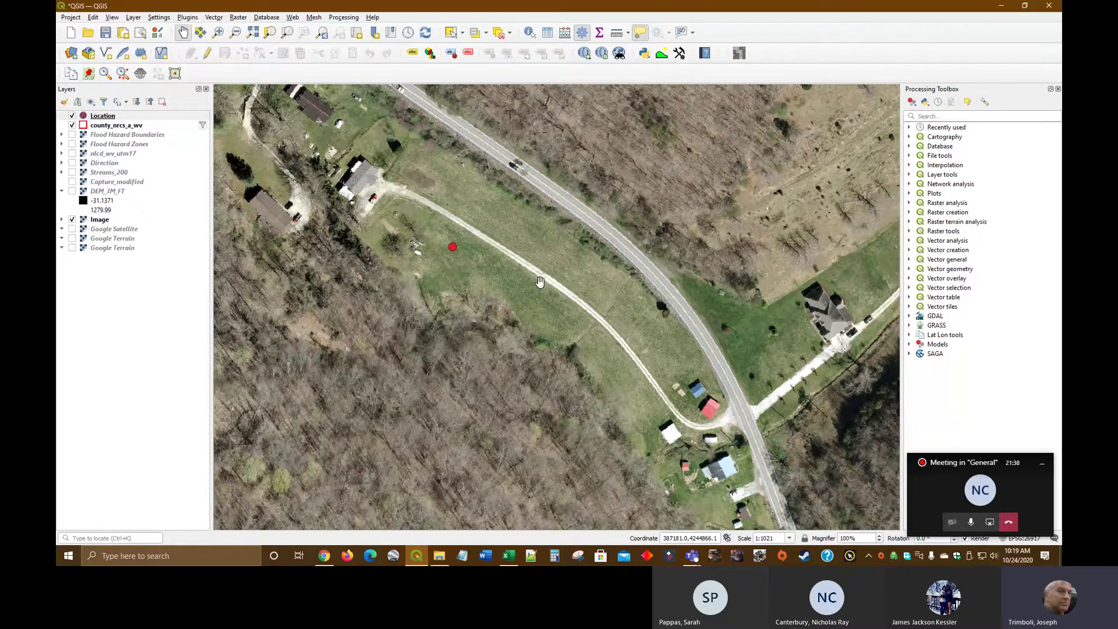
left_click_drag(533, 200, 641, 229)
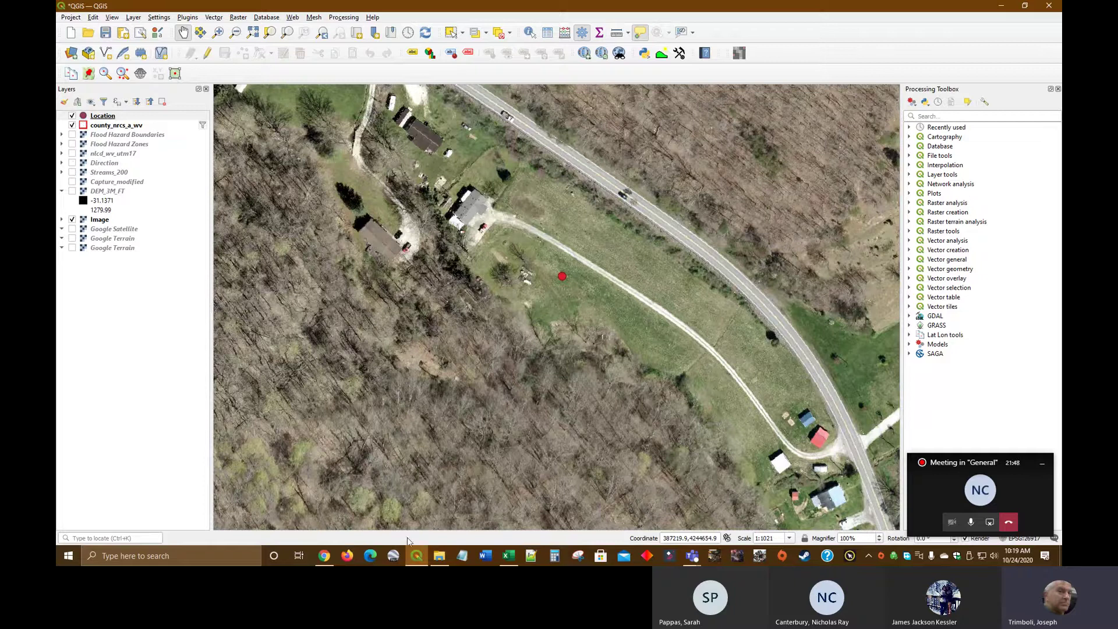
Step: Open FPMS_BFE_Worksheet.xlsx from the 09b_Walkthrough folder in Excel, review its required inputs, and return to QGIS
left_click(440, 557)
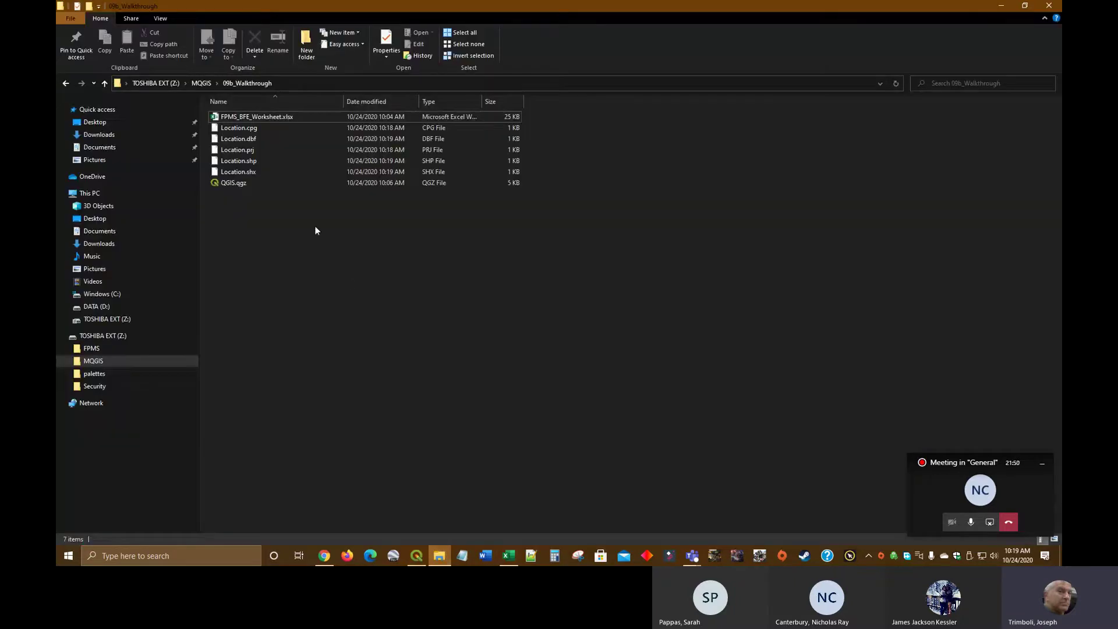
double_click(256, 118)
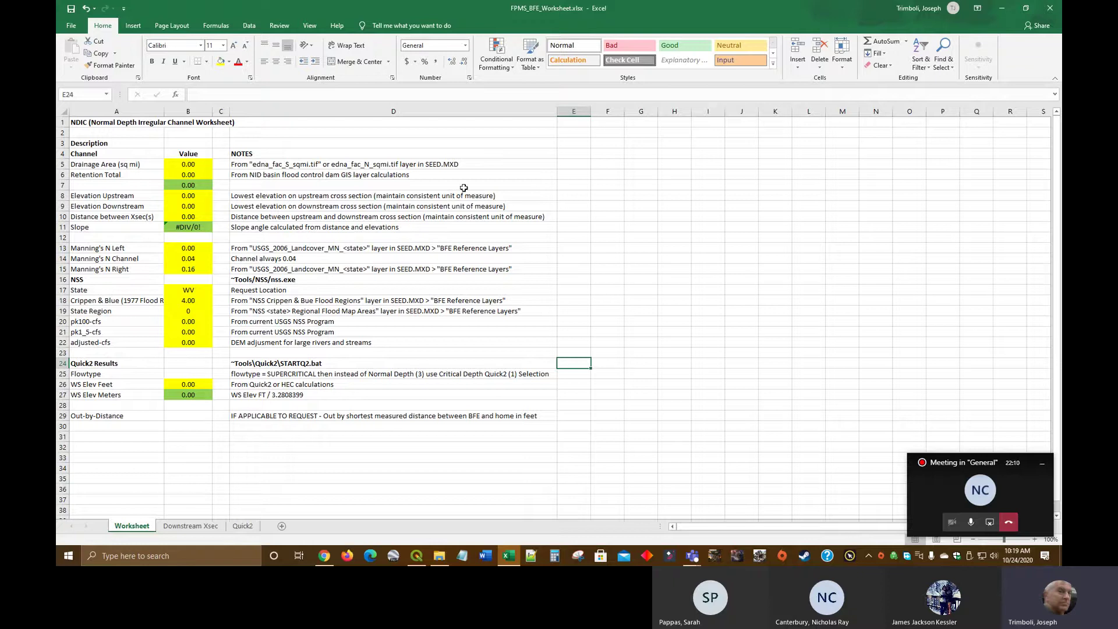
left_click(1001, 8)
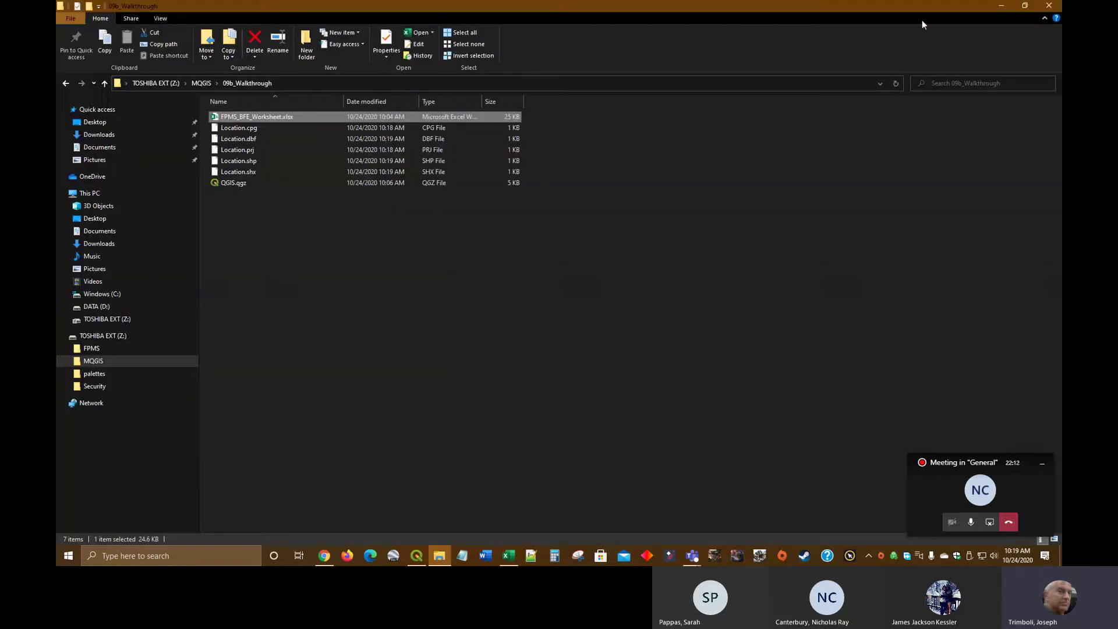
left_click(1002, 6)
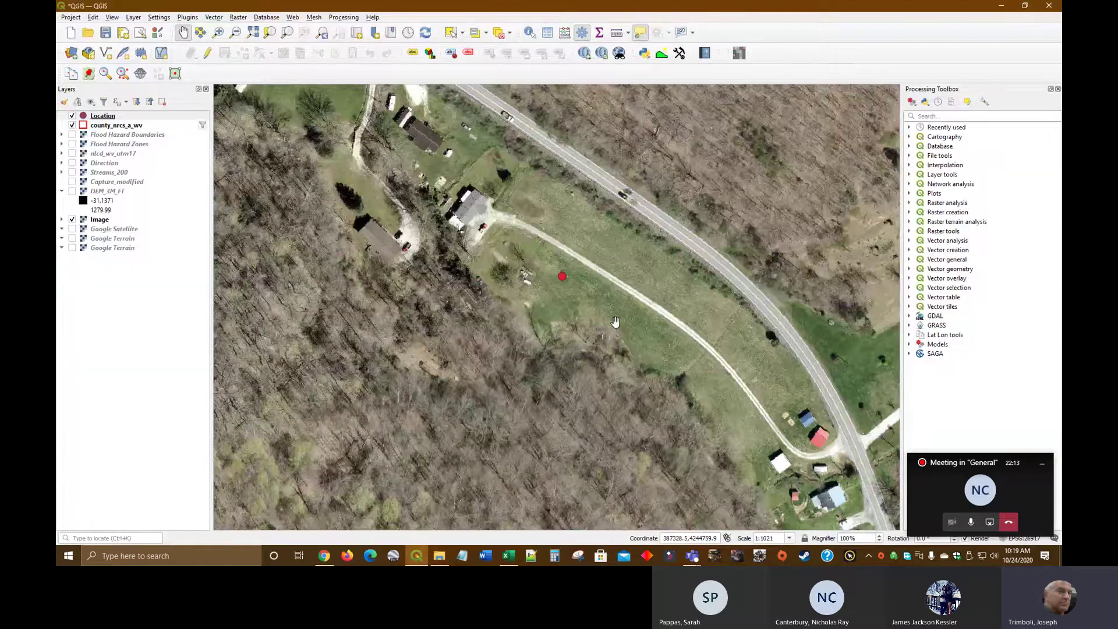
Step: Show the Streams_200, Flood Hazard Boundaries and Flood Hazard Zones layers and examine them around the Location point
left_click(72, 173)
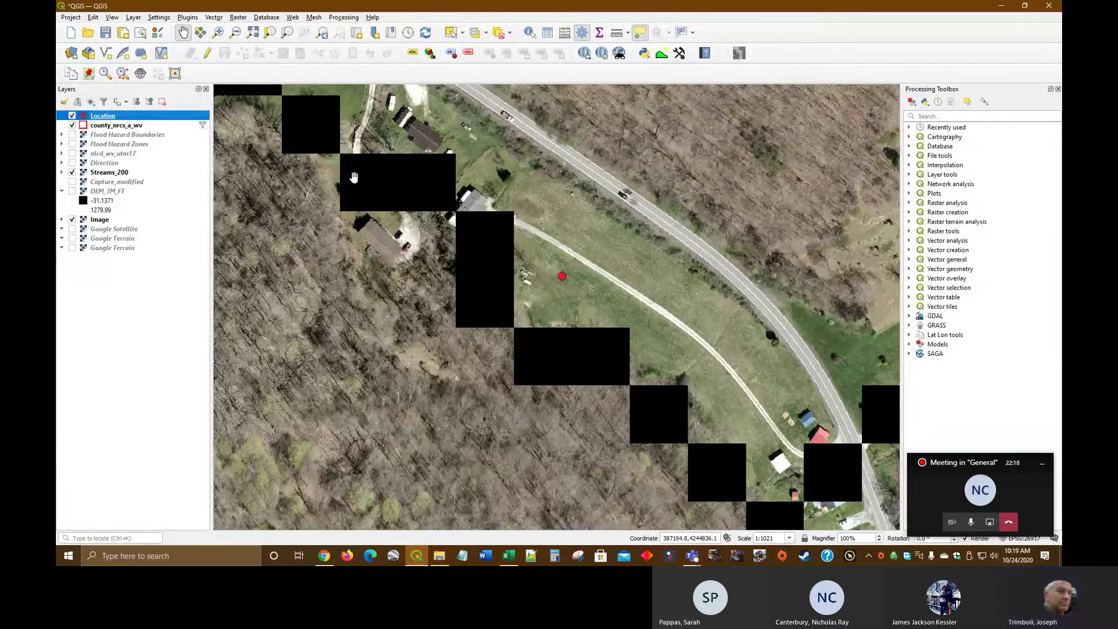
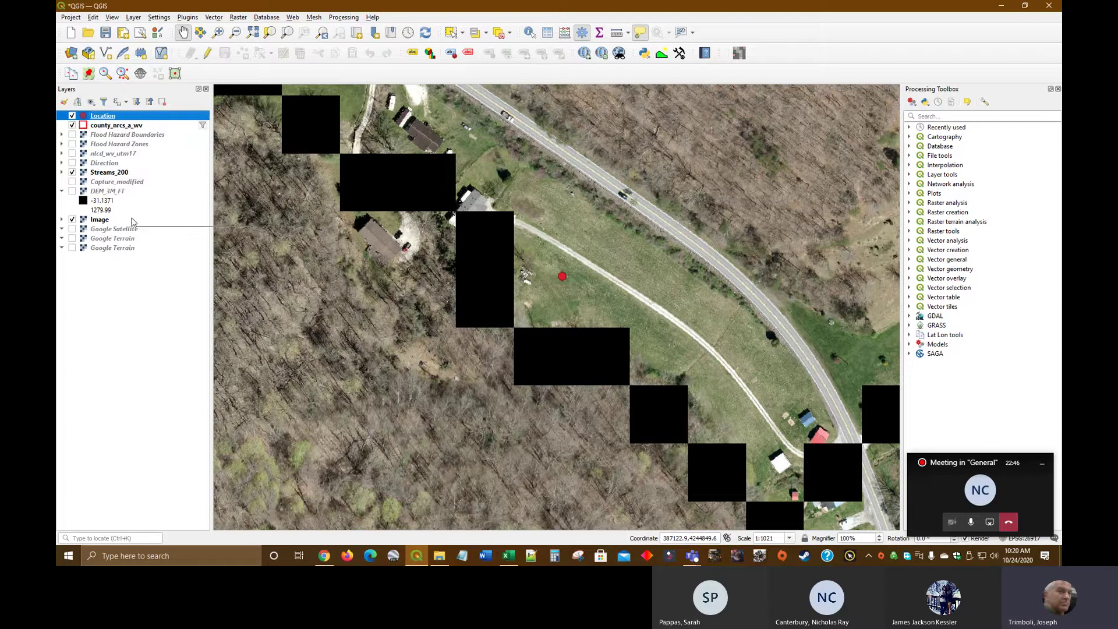
left_click(72, 134)
left_click(72, 144)
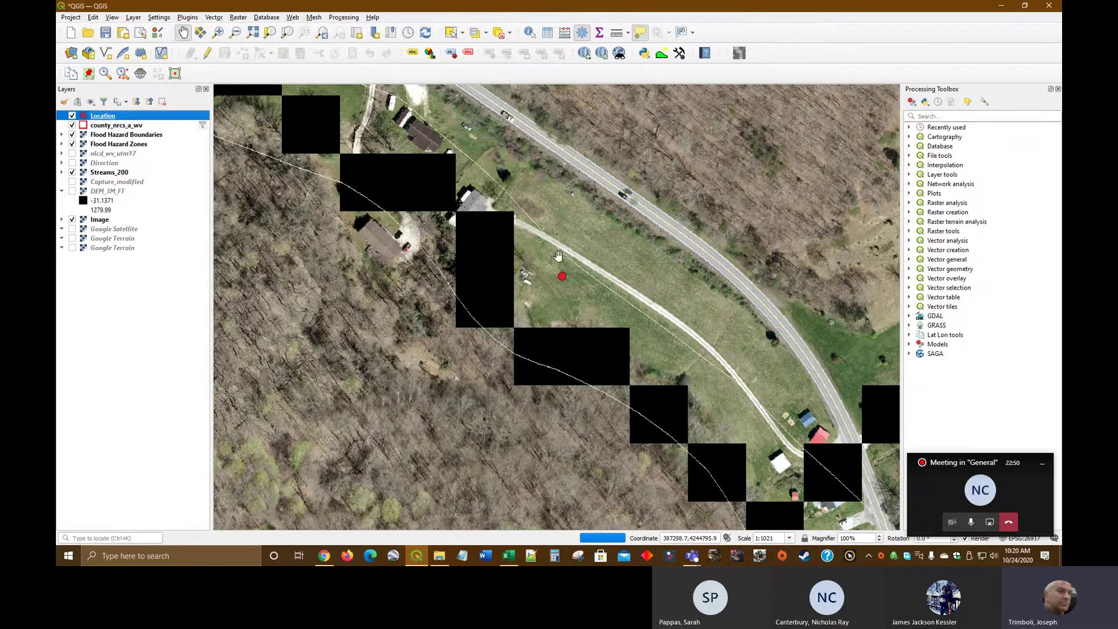
scroll(595, 262, "down", 2)
scroll(657, 269, "down", 1)
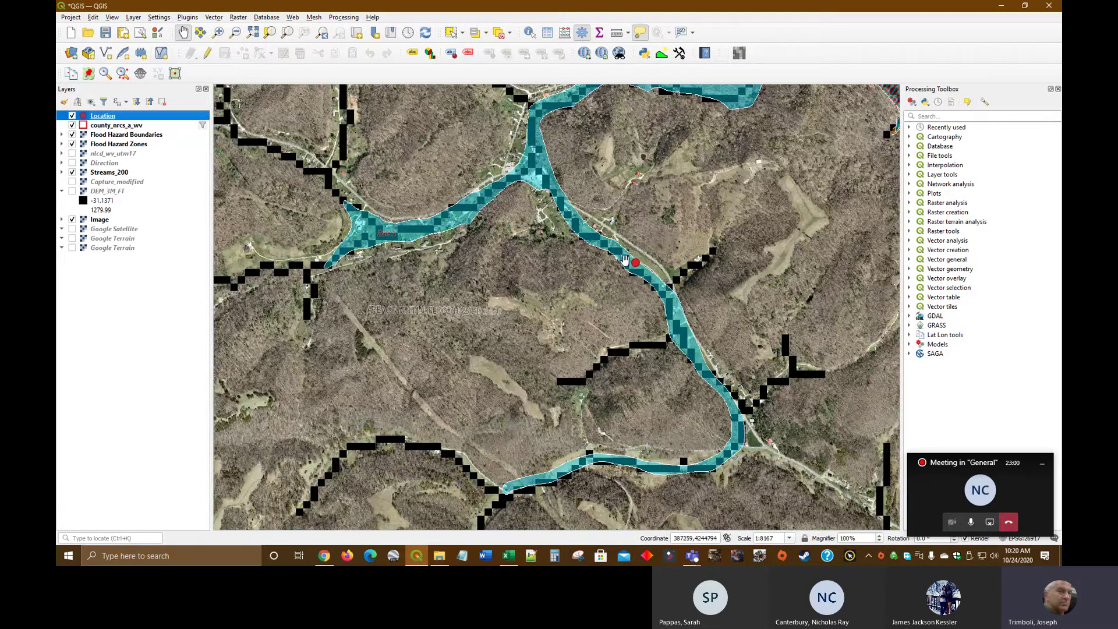
scroll(638, 275, "up", 1)
scroll(638, 276, "up", 2)
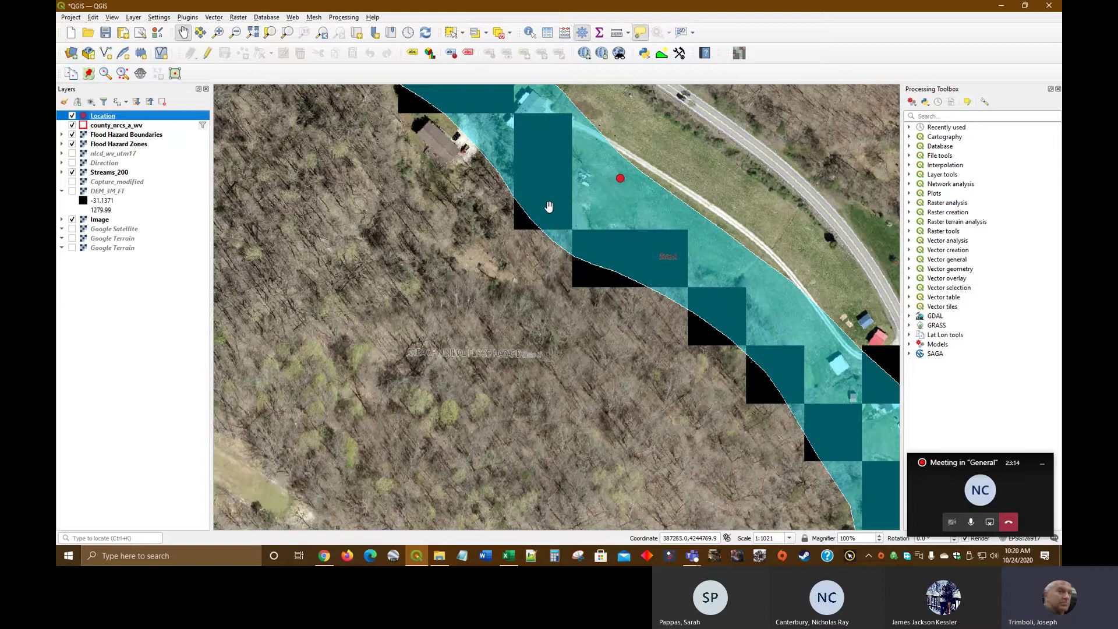
Step: Start the MQGIS model Basin SQ MI with Direction as direction layer and a stream point picked on the Streams_200 cell beside the site
left_click(910, 345)
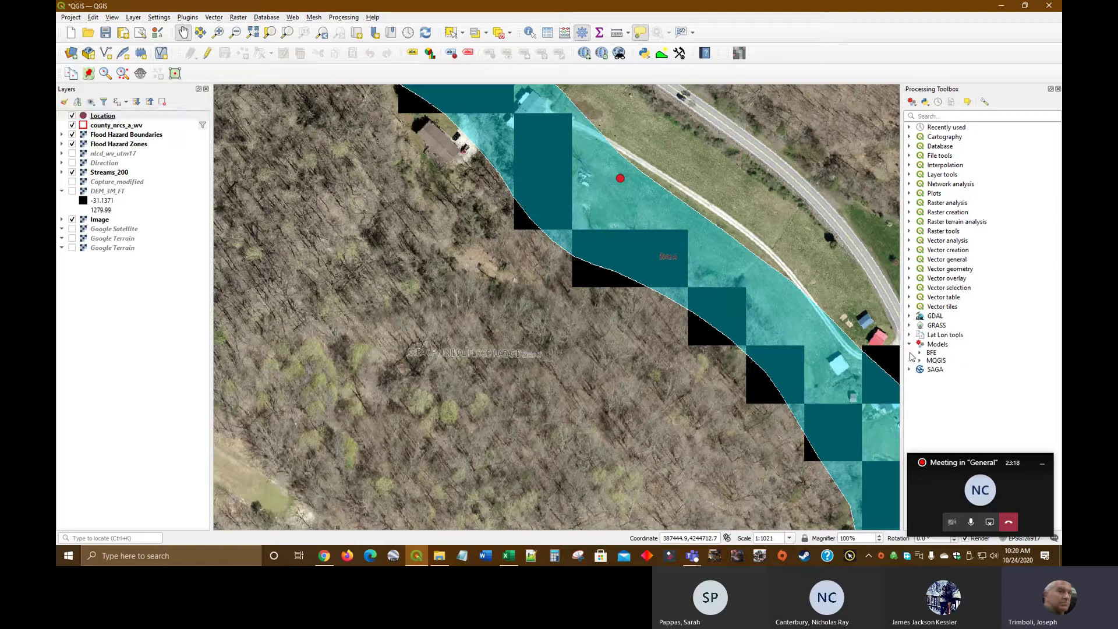
left_click(920, 361)
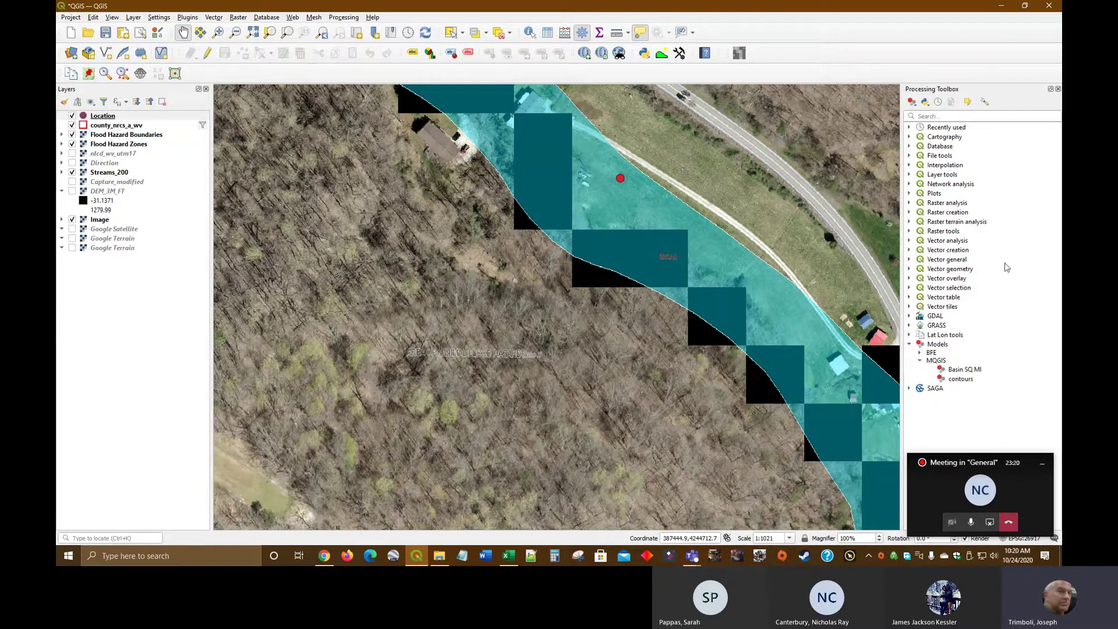
left_click(964, 370)
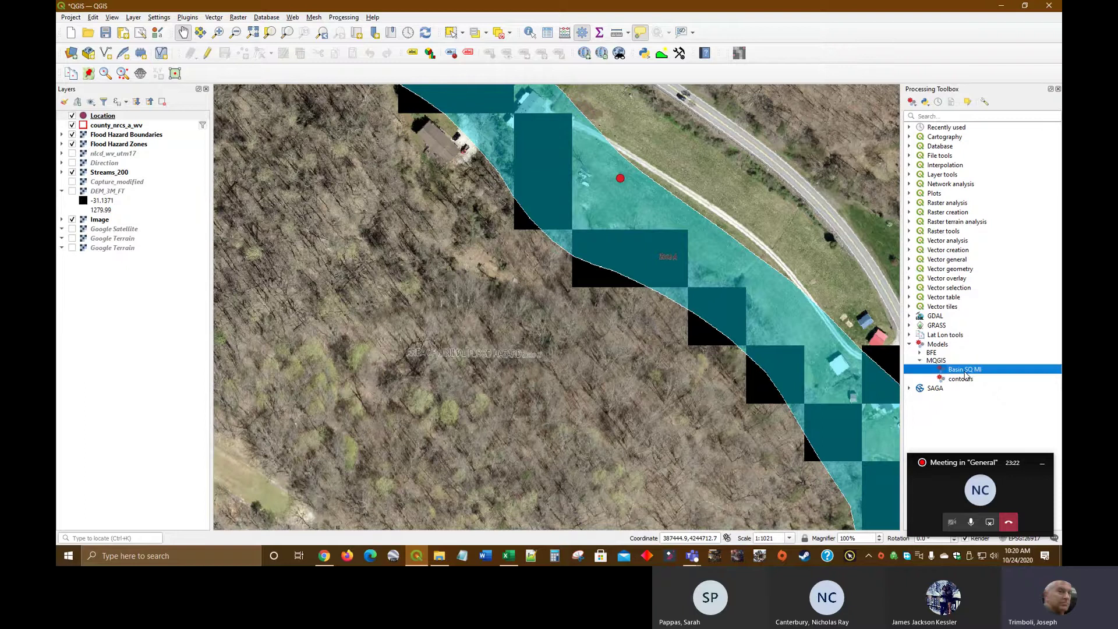
double_click(965, 370)
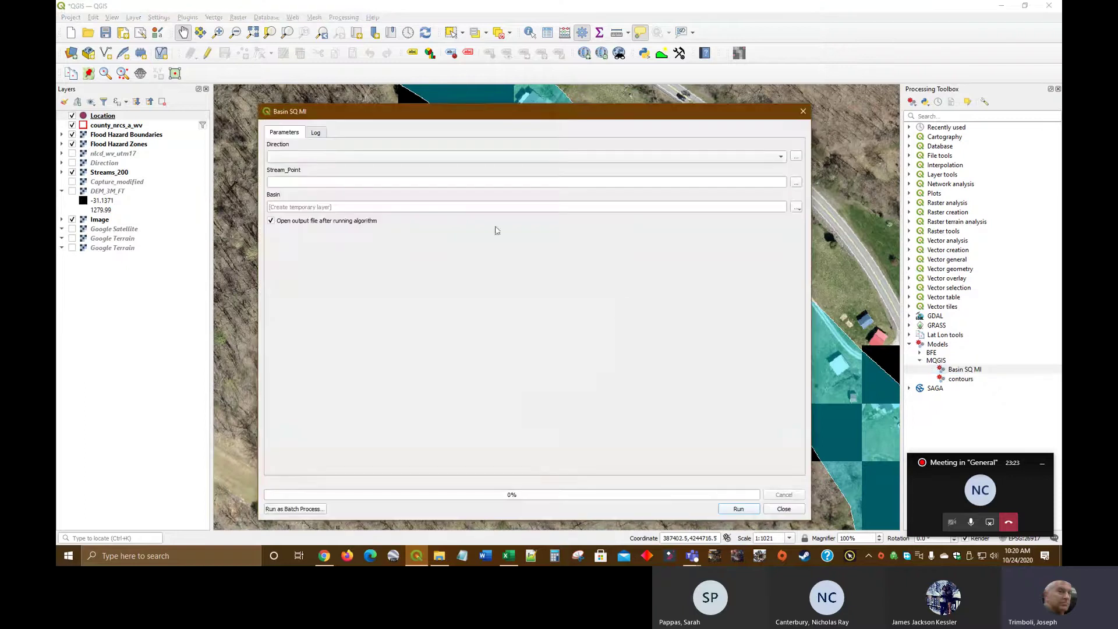
left_click(303, 157)
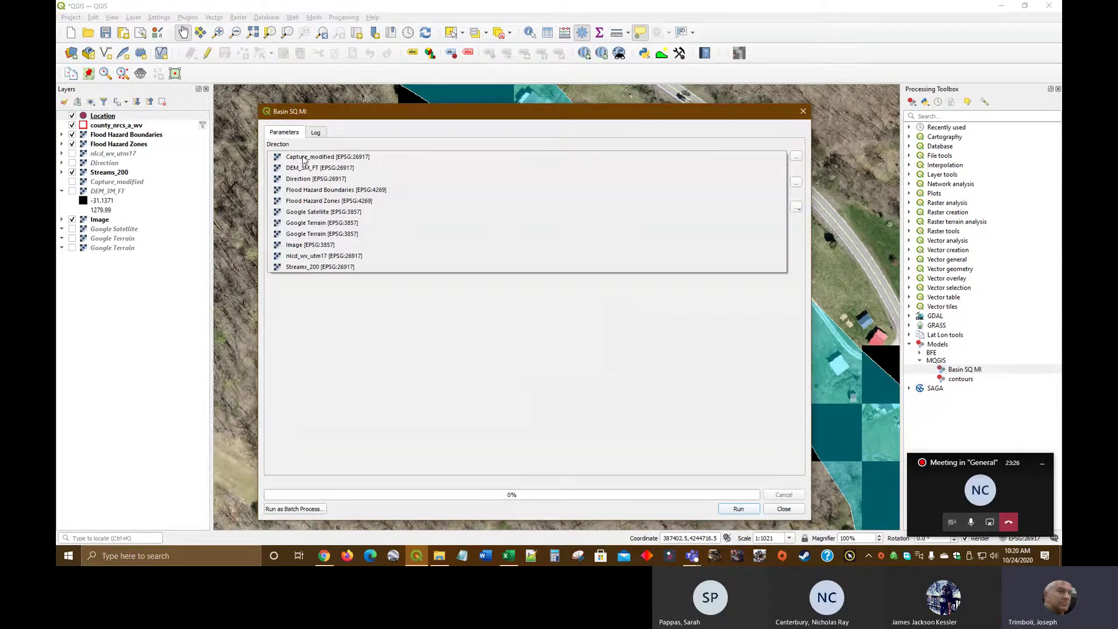
left_click(327, 179)
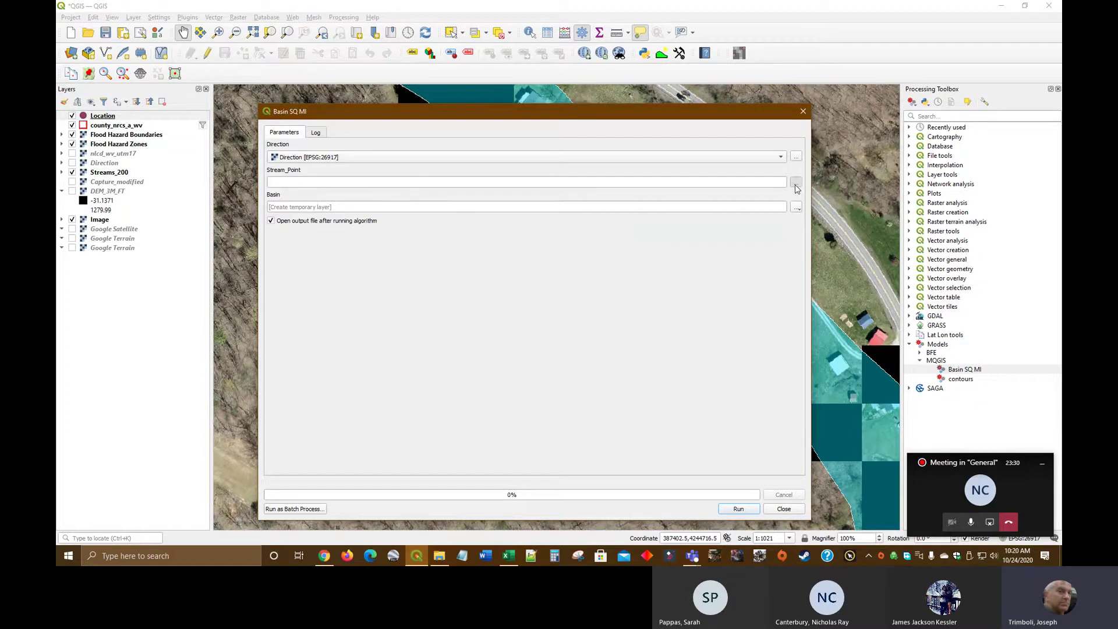
left_click(796, 186)
left_click(544, 203)
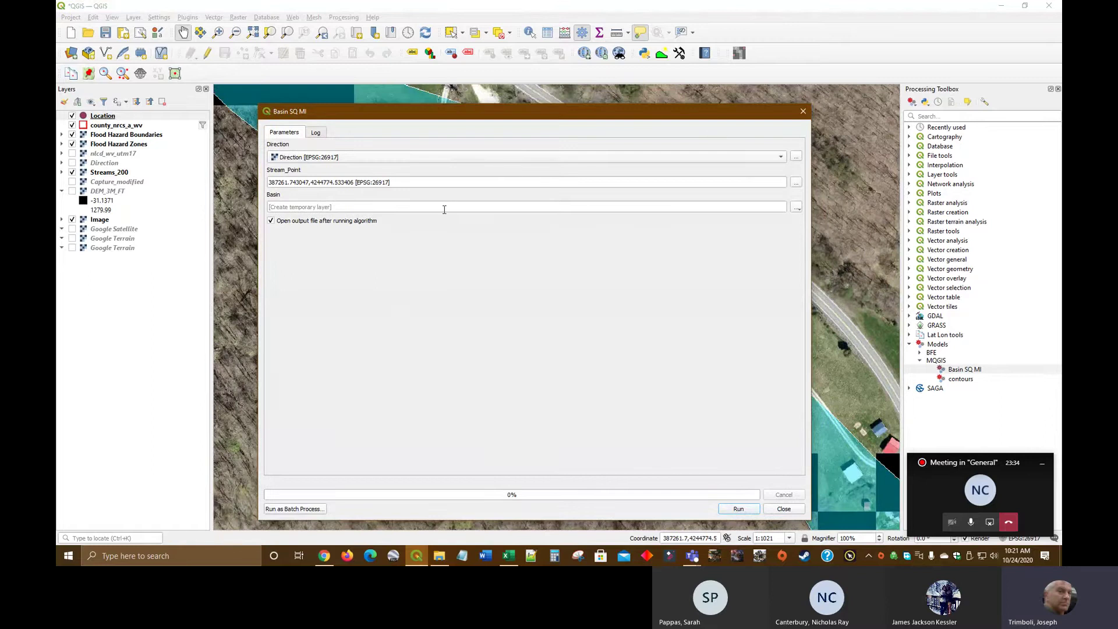
Step: Set the model's Basin output to a shapefile named Basin01 in the Z:/MQGIS/09b_Walkthrough folder
left_click(796, 208)
left_click(816, 227)
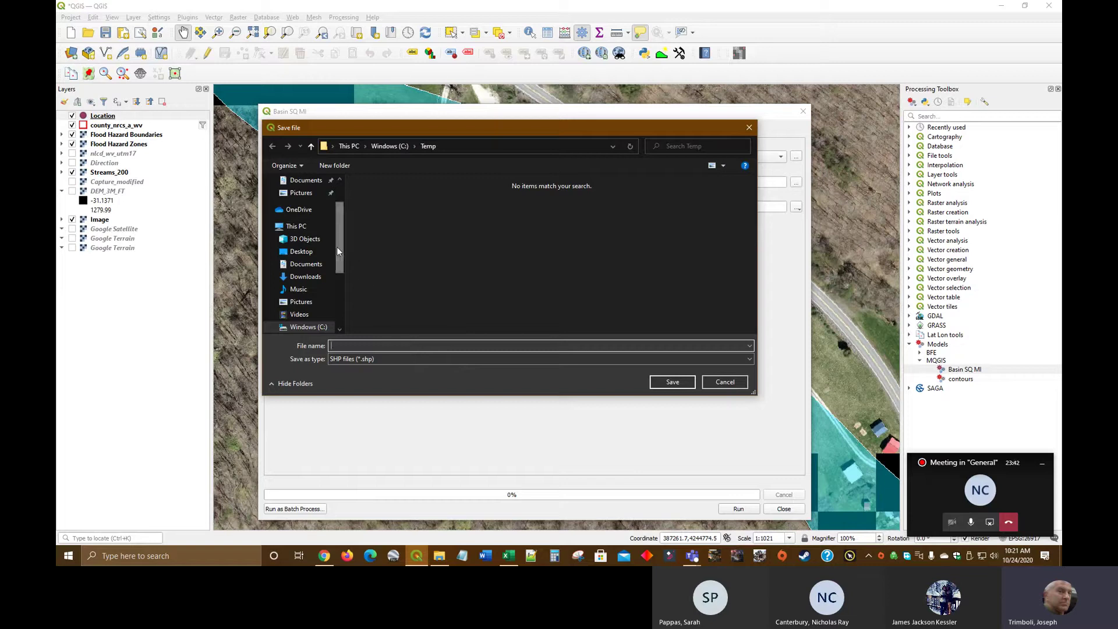
left_click_drag(336, 250, 329, 302)
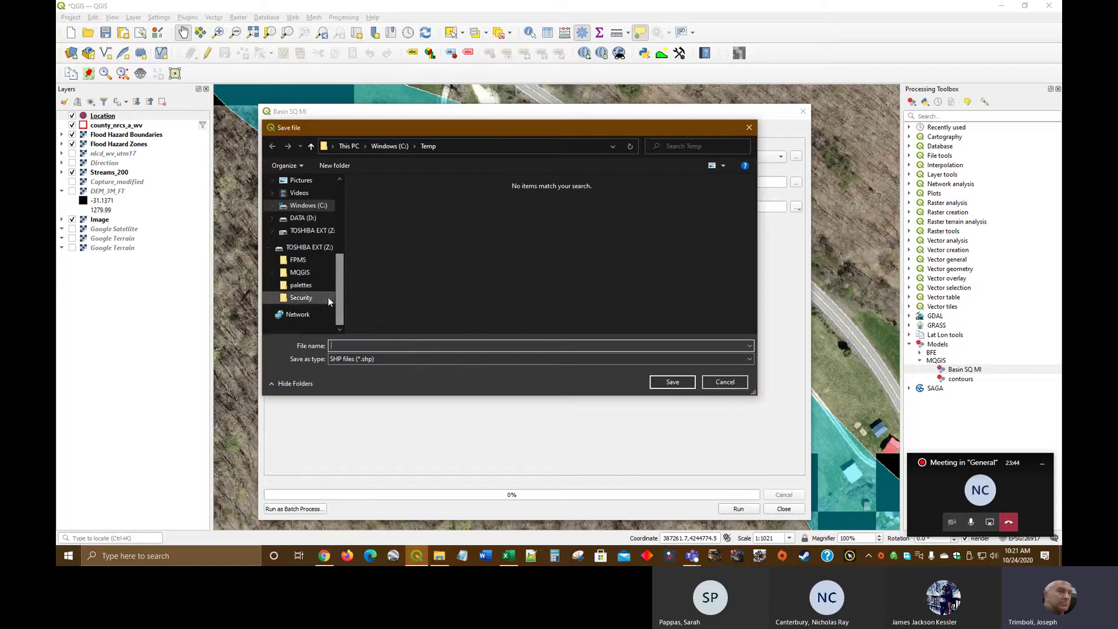
left_click(300, 272)
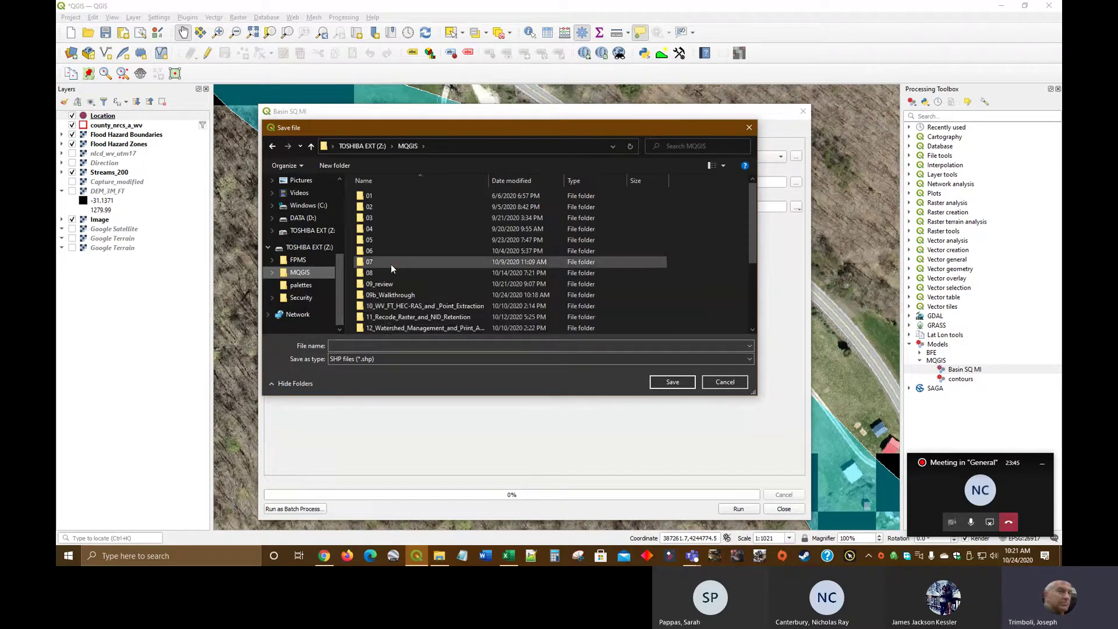
double_click(390, 295)
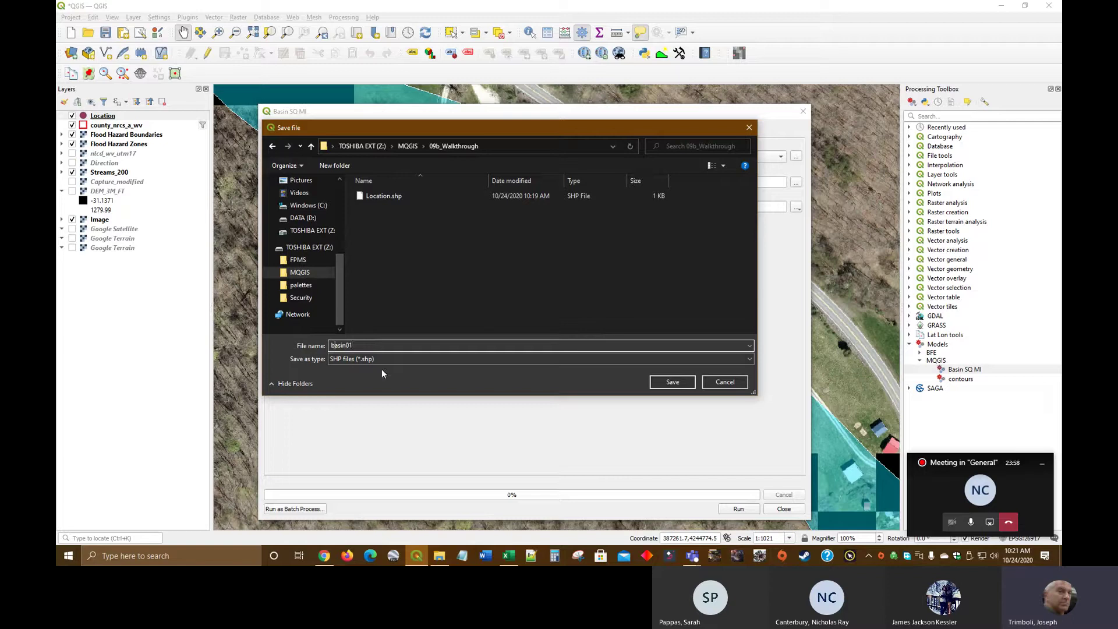
key("BackSpace")
type("B")
left_click(673, 381)
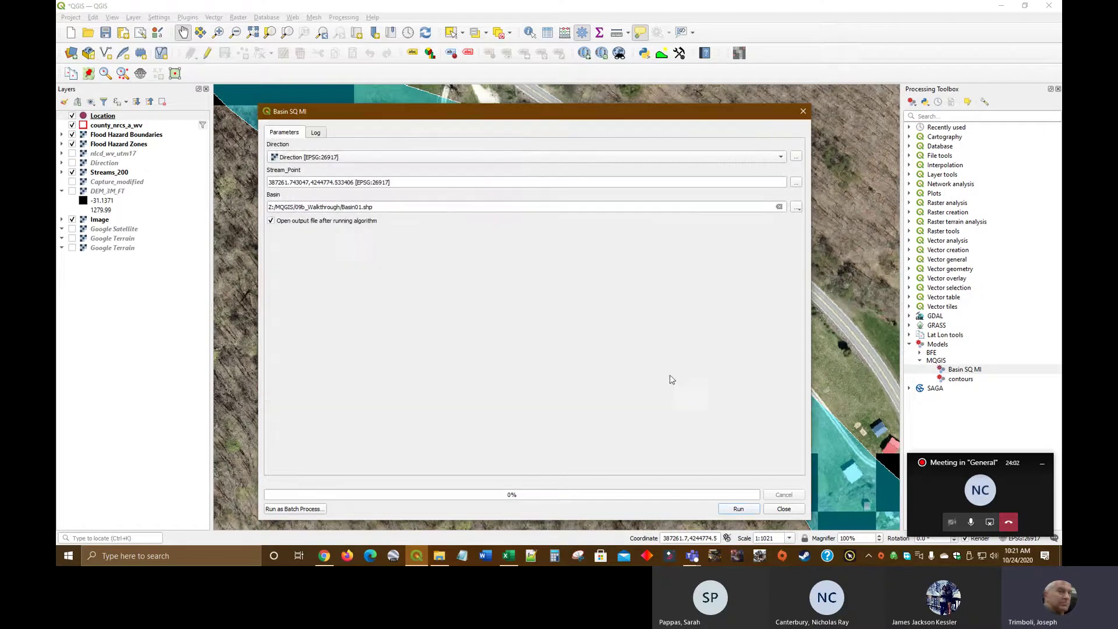
Step: Run the Basin SQ MI model, close its dialog and view the full extent of the resulting Basin01 layer
left_click(739, 510)
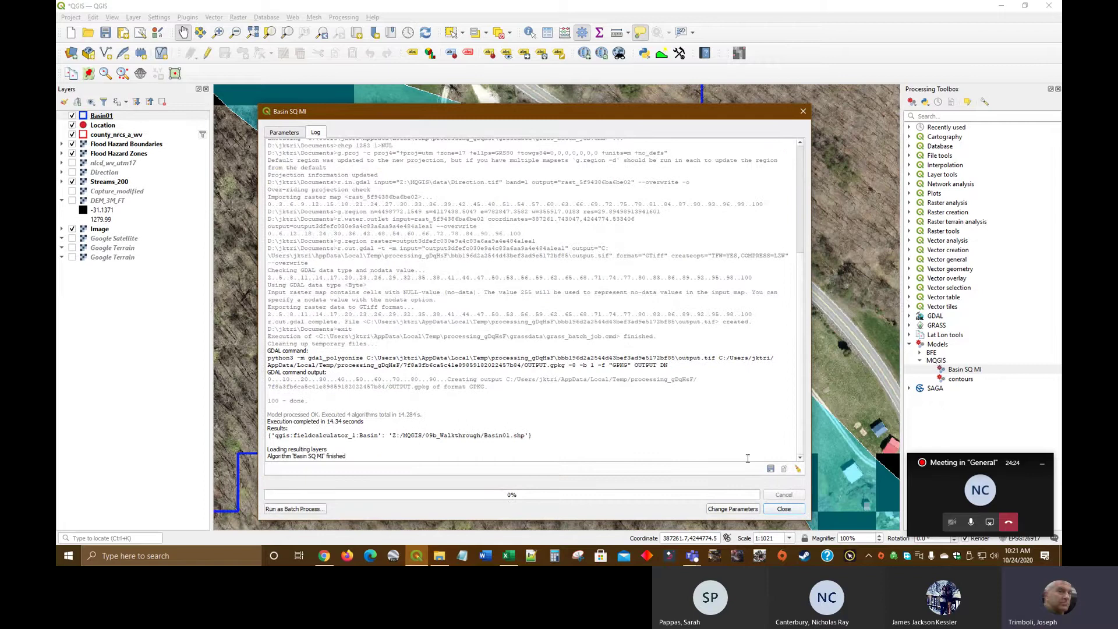
left_click(784, 509)
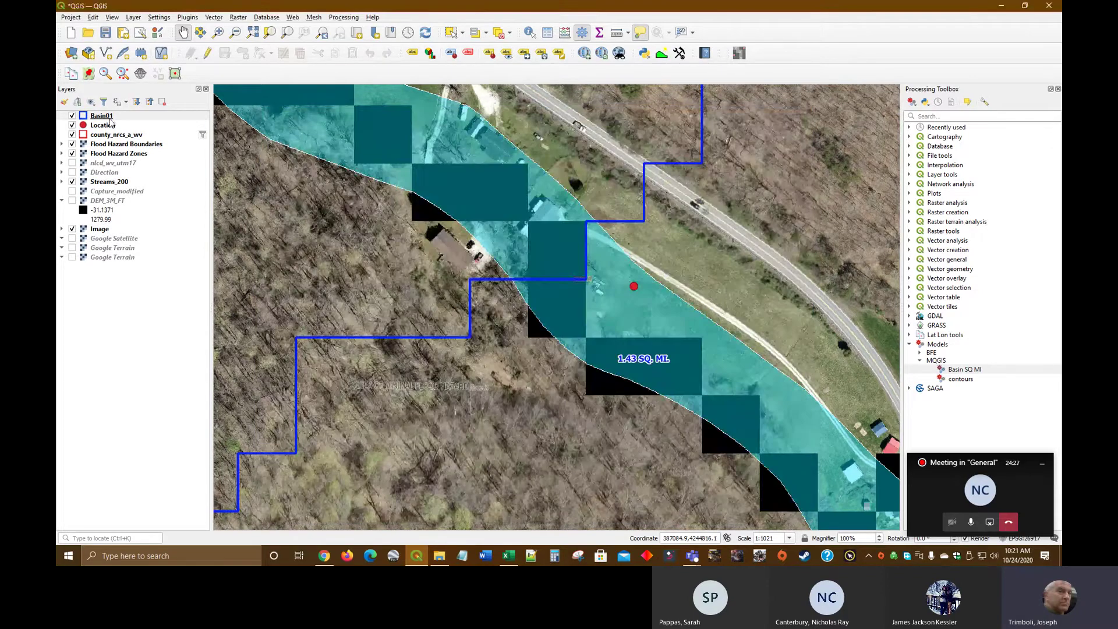
right_click(110, 119)
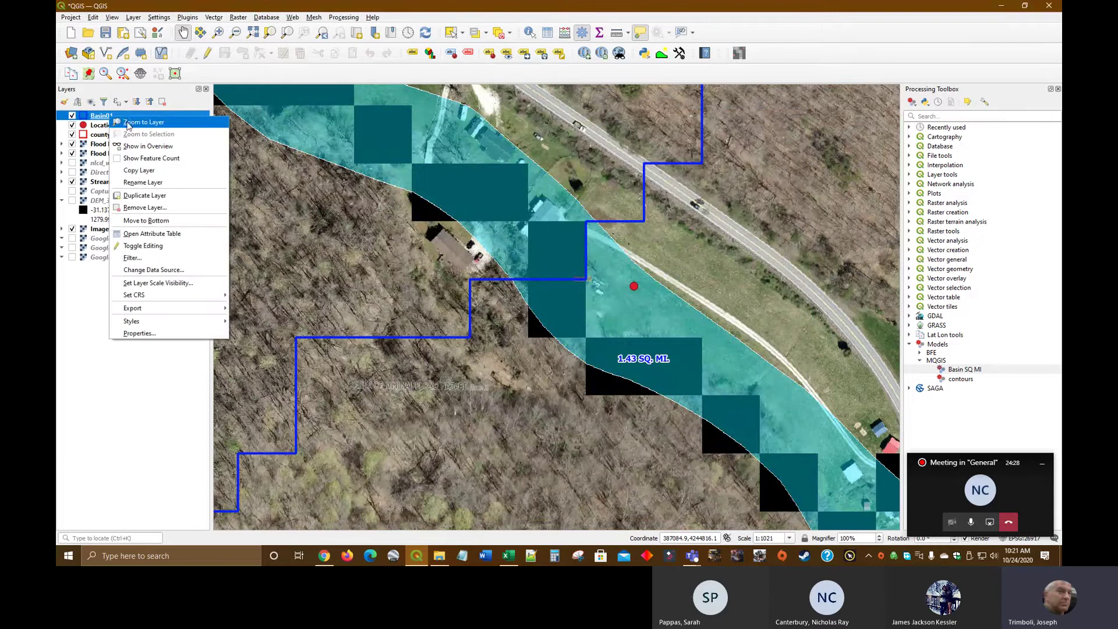
left_click(129, 126)
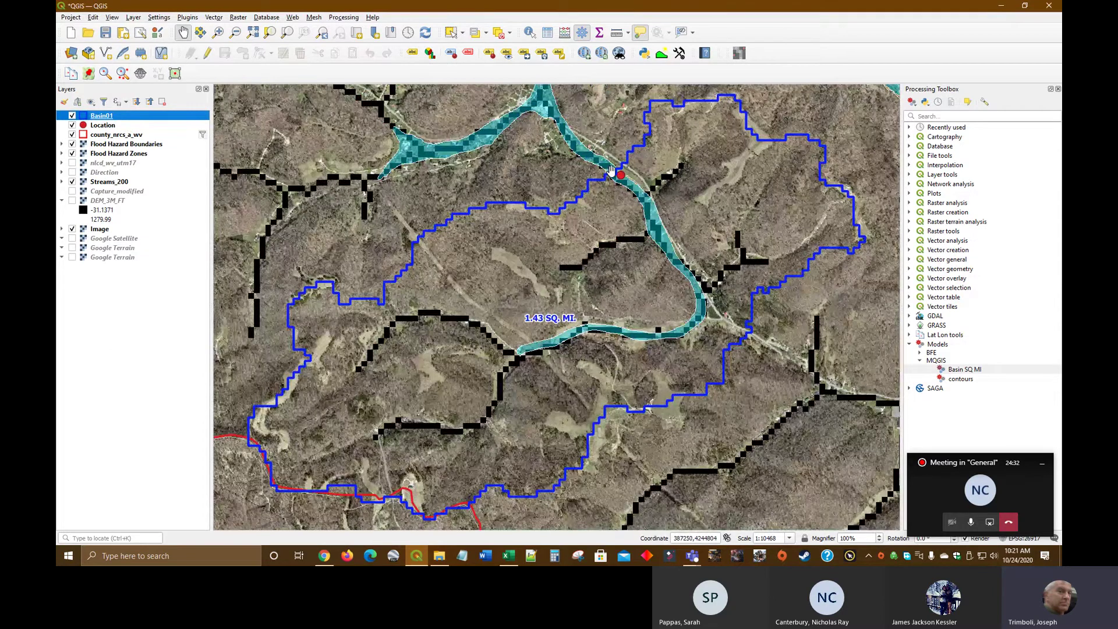
Step: Examine where the Basin01 boundary crosses the stream beside the Location point
scroll(611, 170, "up", 3)
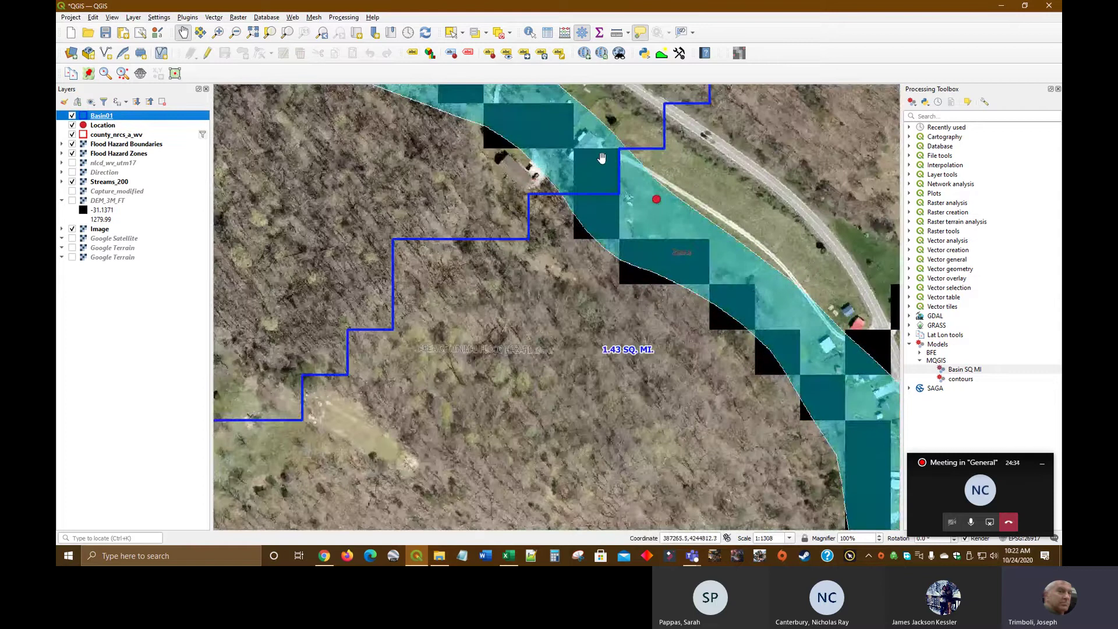
left_click_drag(676, 178, 568, 244)
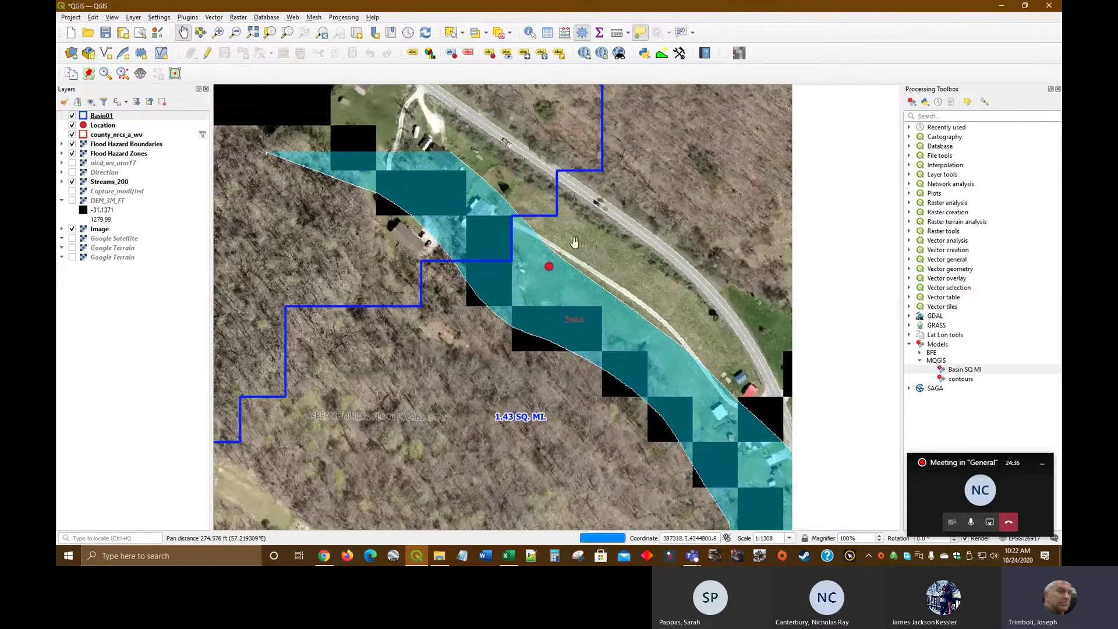
right_click(104, 116)
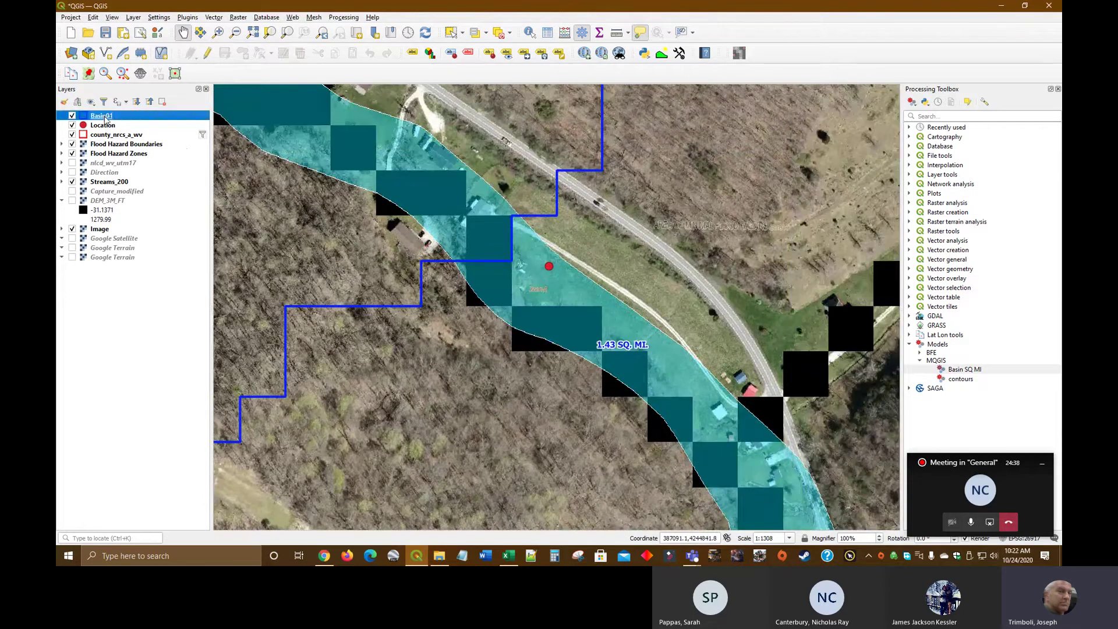
Step: Check the drainage area of the Basin01 layer in its attribute table
left_click(156, 233)
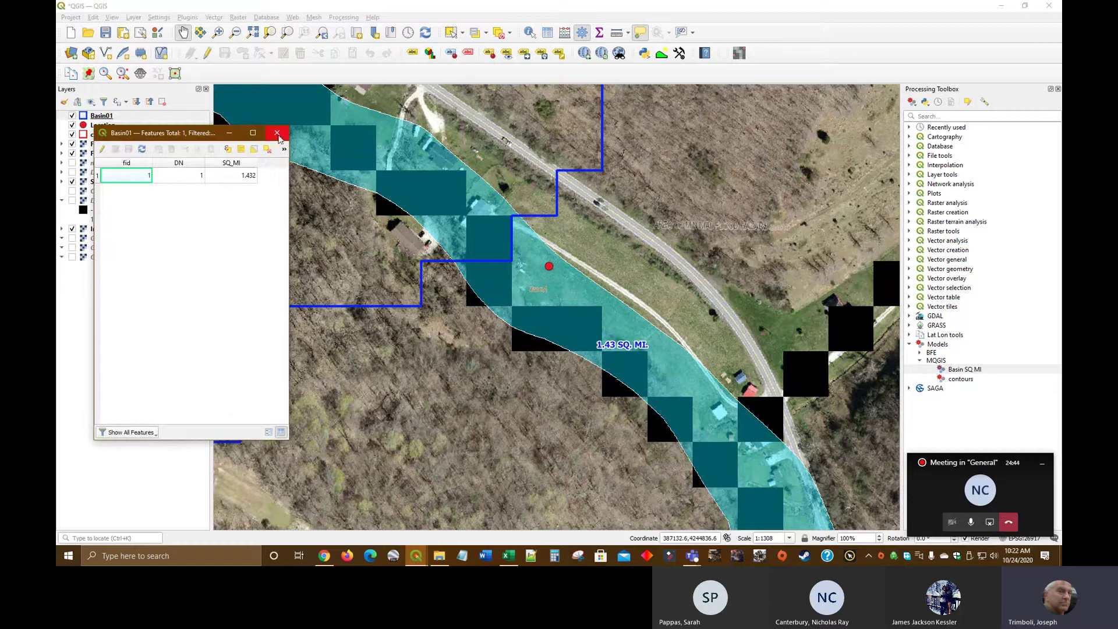
left_click(277, 132)
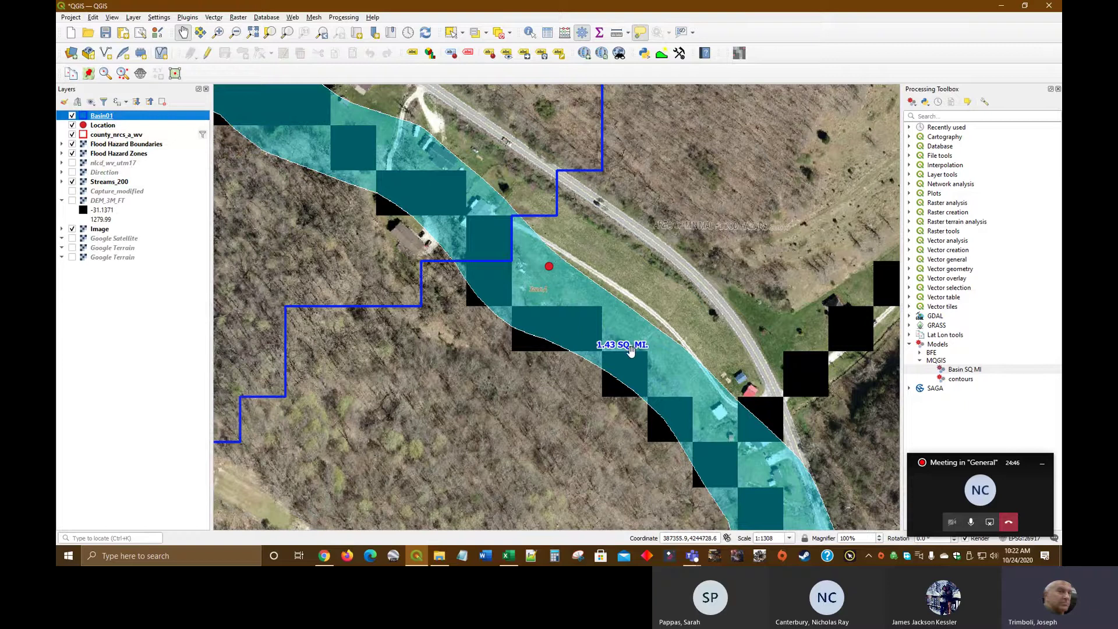
Step: Zoom the map to the full Basin01 layer and hide the Streams_200 layer
right_click(961, 373)
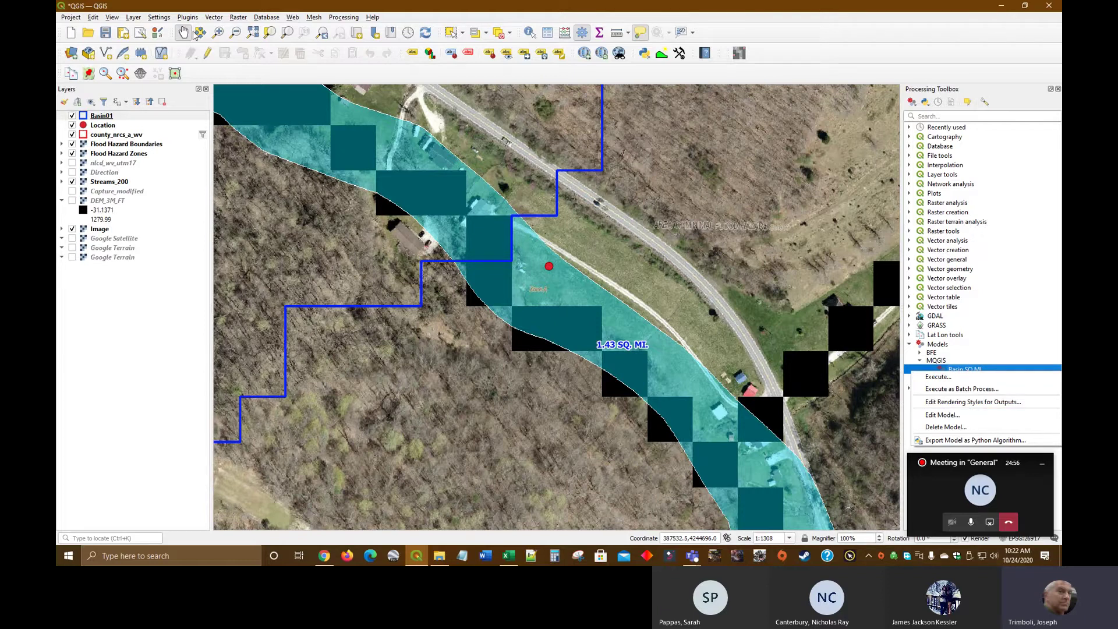
left_click_drag(690, 278, 619, 244)
right_click(93, 115)
left_click(123, 120)
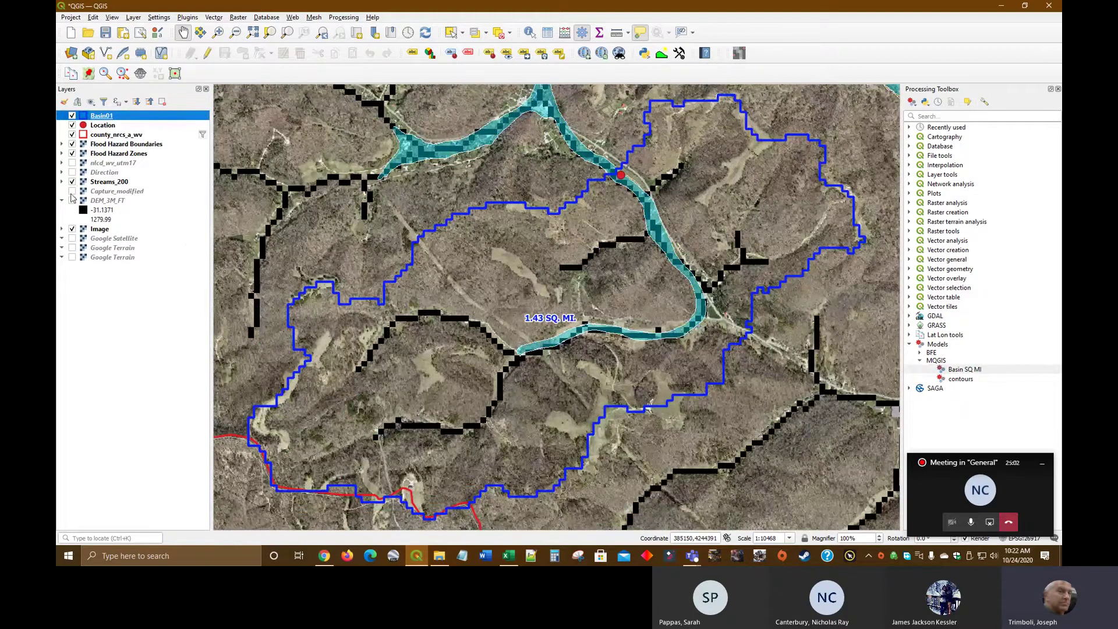
left_click(72, 182)
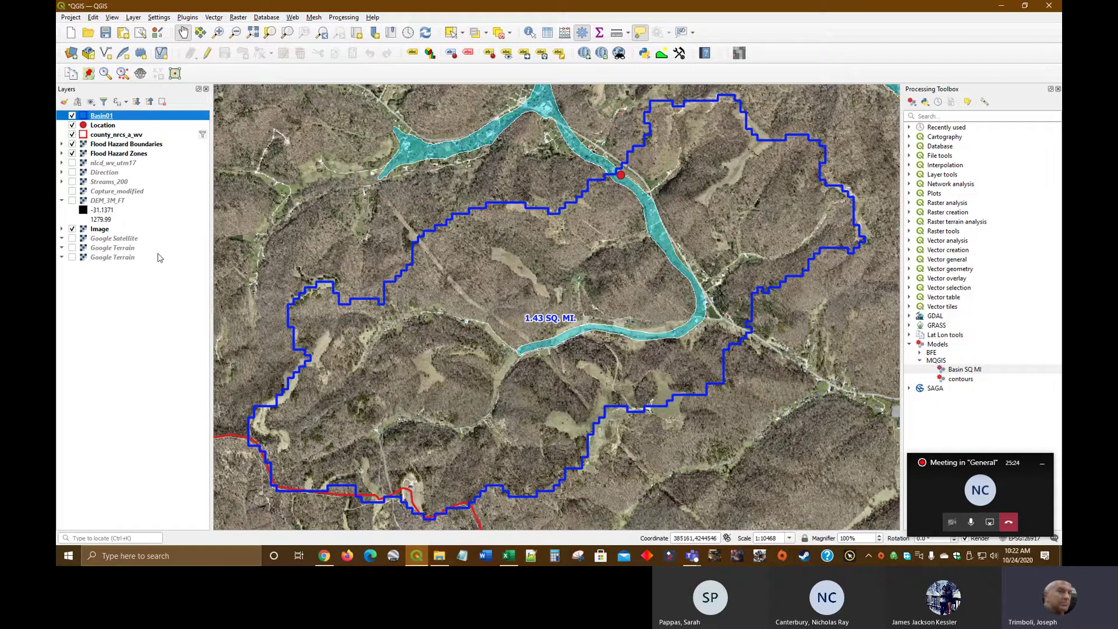
left_click(73, 135)
Step: Open FPMS_BFE_Worksheet.xlsx from the 09b_Walkthrough folder in Excel
left_click(436, 556)
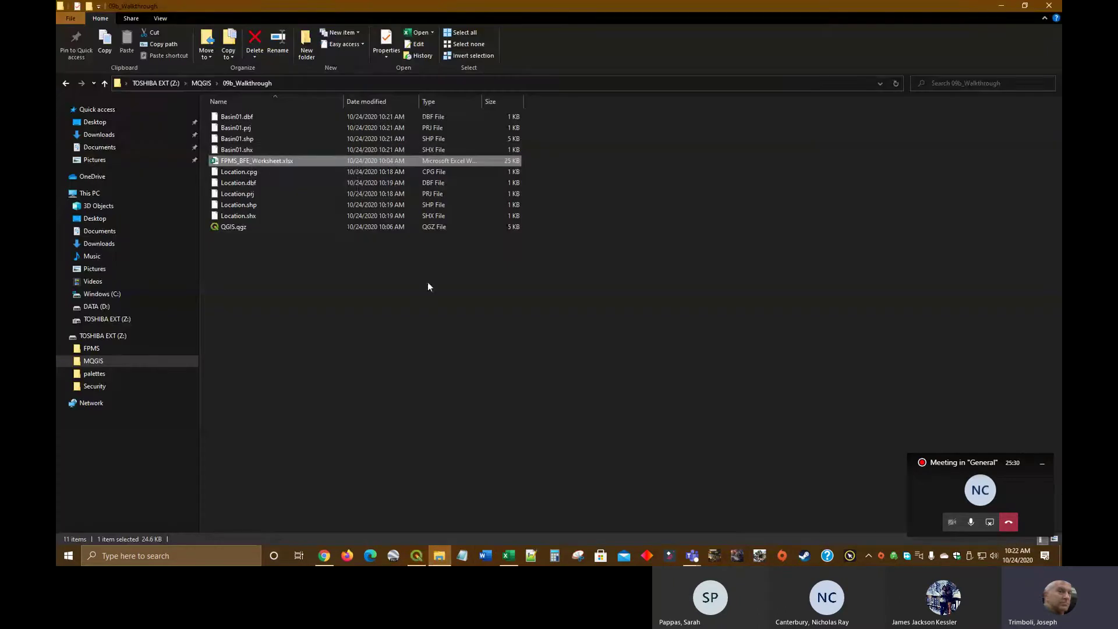
double_click(254, 162)
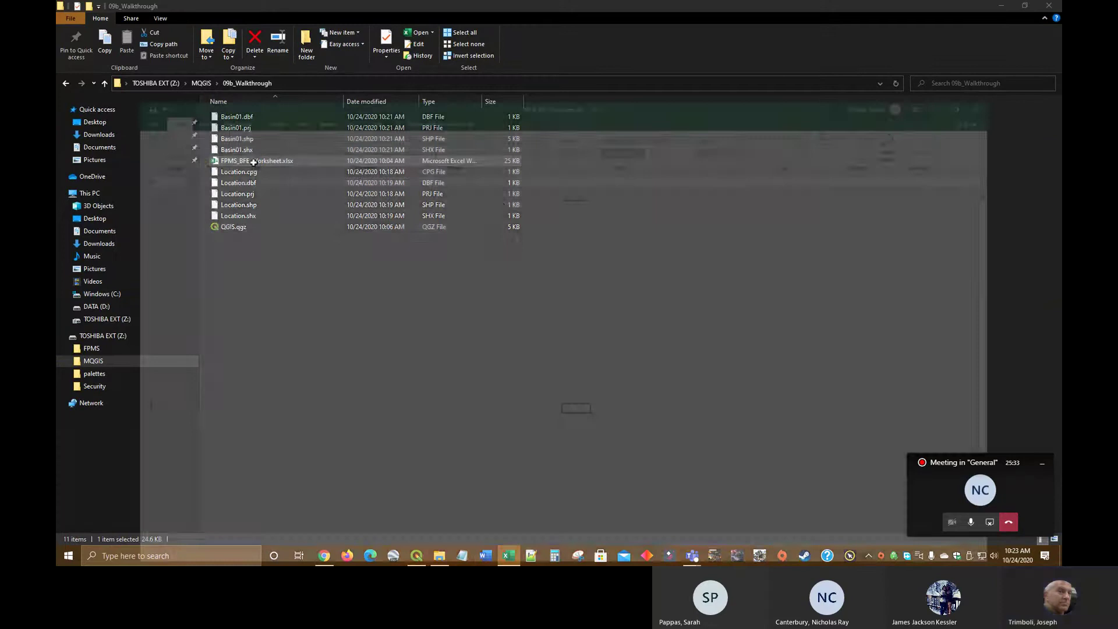
key("alt+Tab")
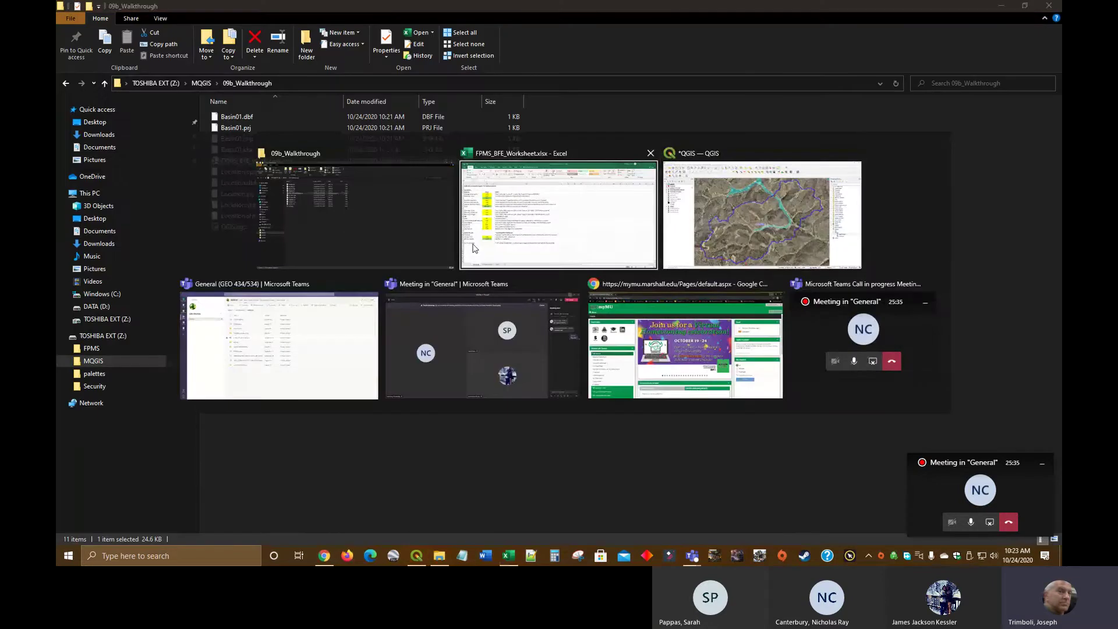
key("alt+Tab")
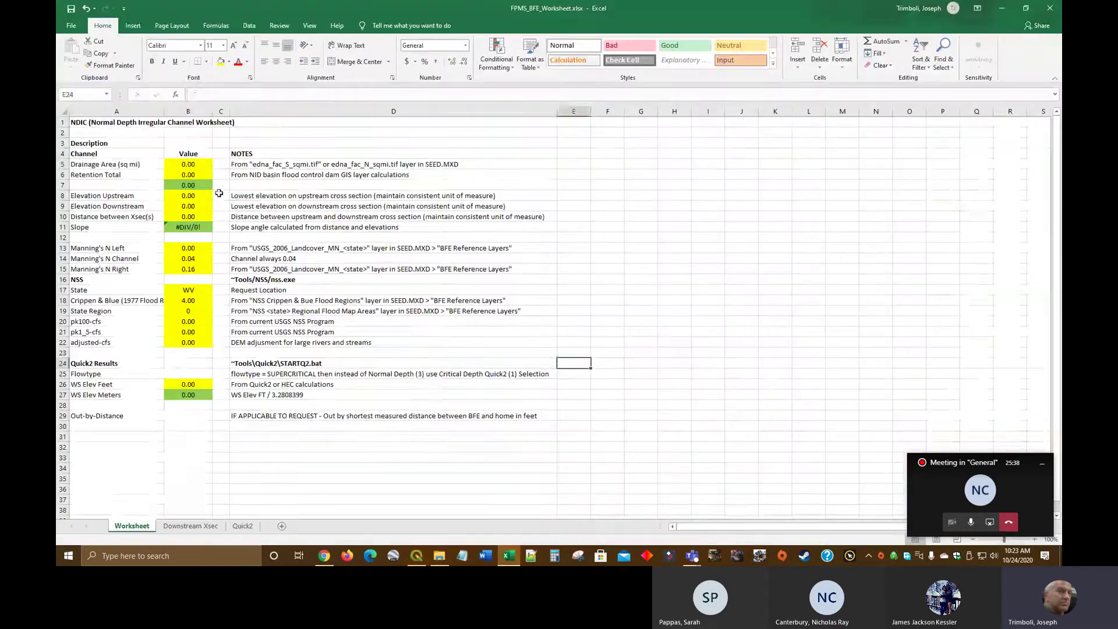
Step: Set the Drainage Area (sq mi) value in cell B5 to 1.43
left_click(180, 163)
type("1")
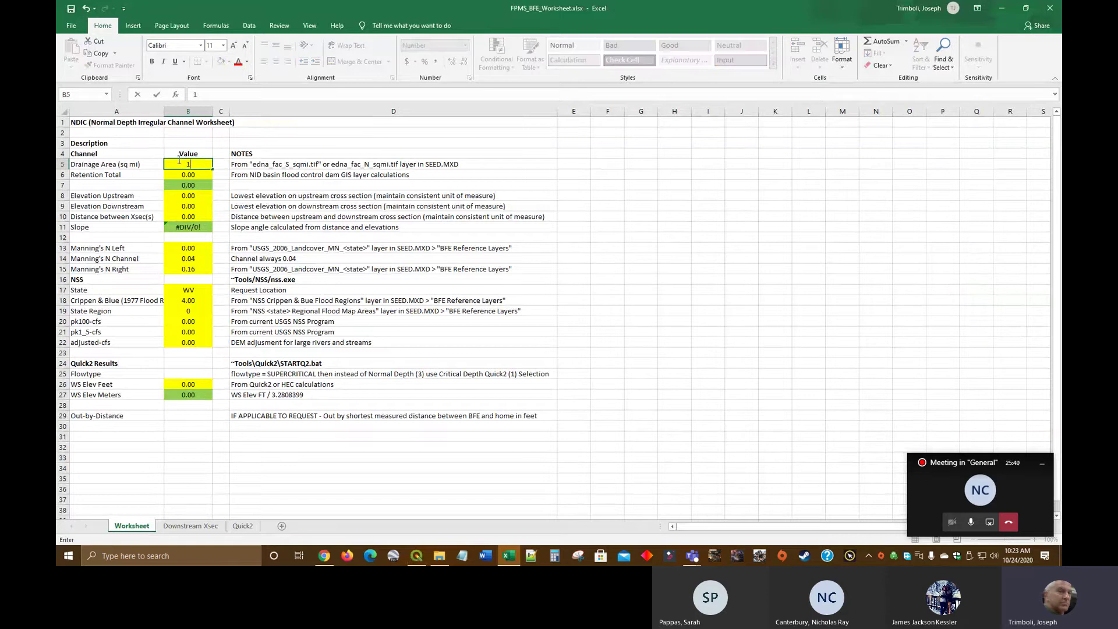
type(".43")
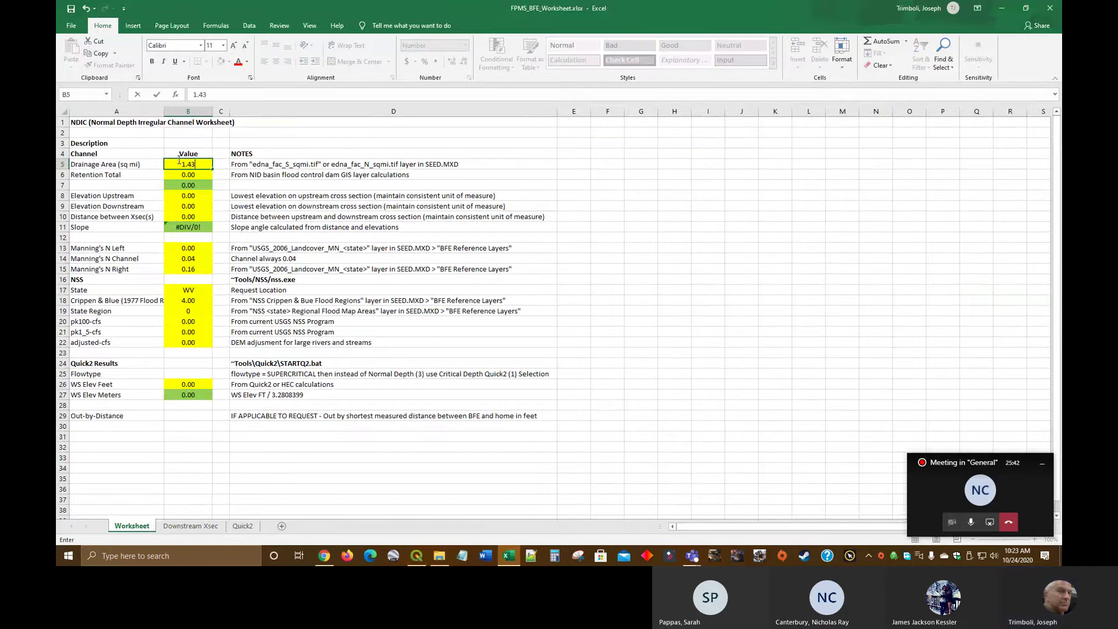
left_click(293, 250)
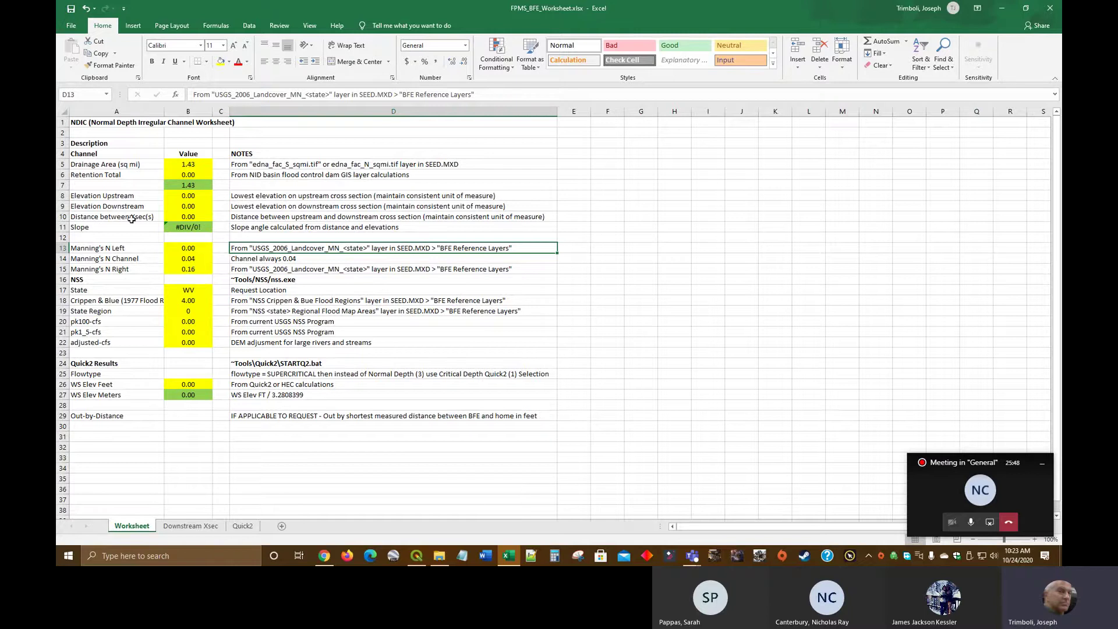
Step: Return to QGIS, open the contours model near the Location point and choose DEM_3M_FT as its DEM
left_click(1002, 8)
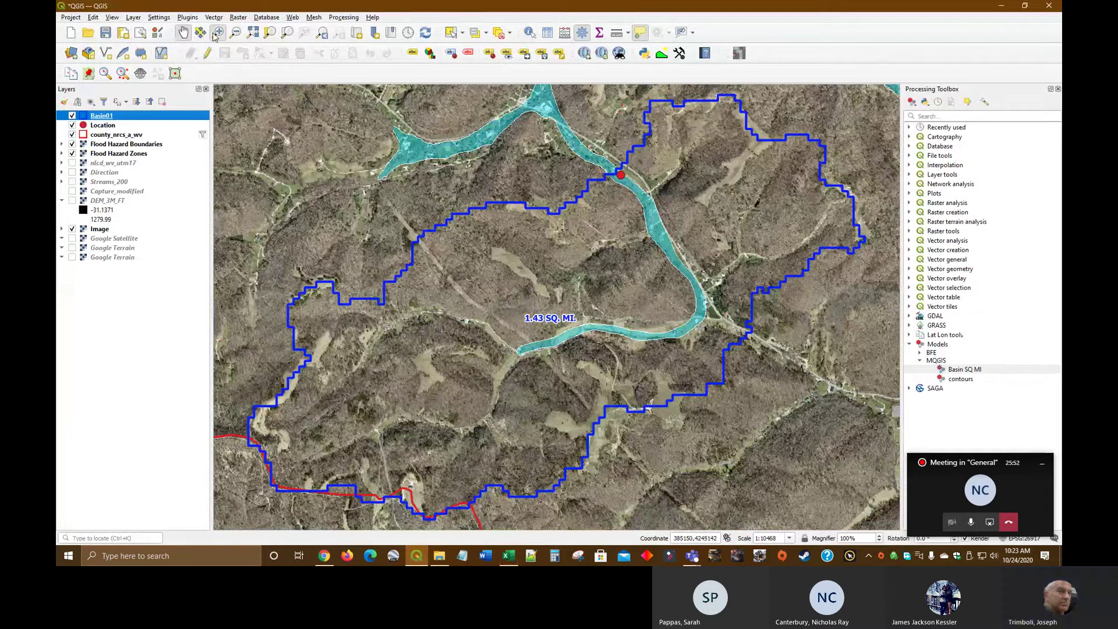
left_click_drag(658, 194, 598, 153)
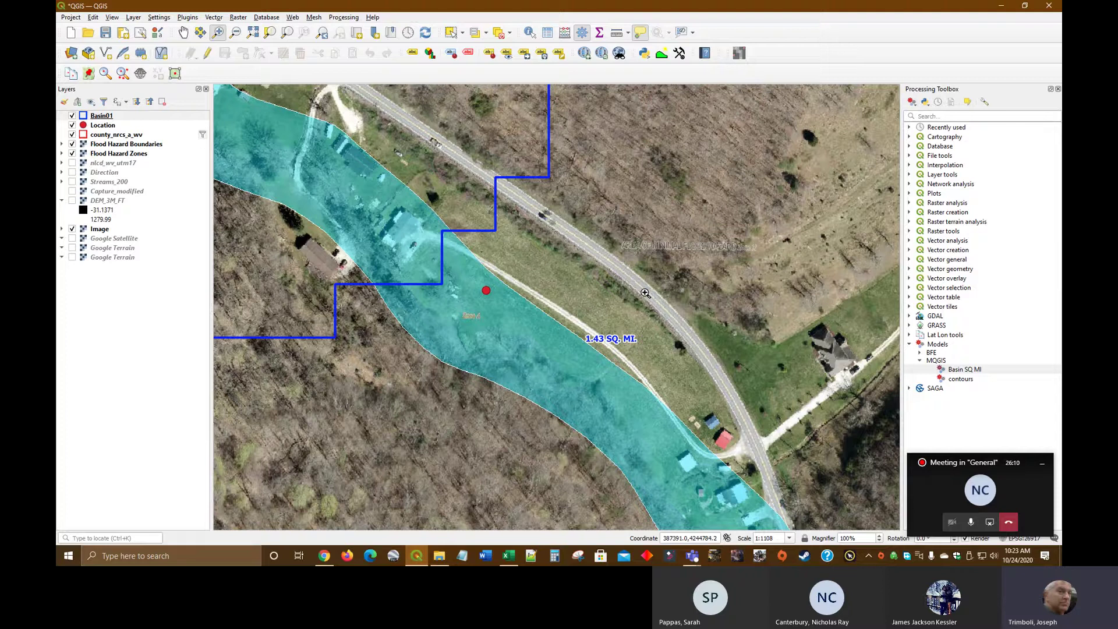
left_click_drag(645, 293, 653, 278)
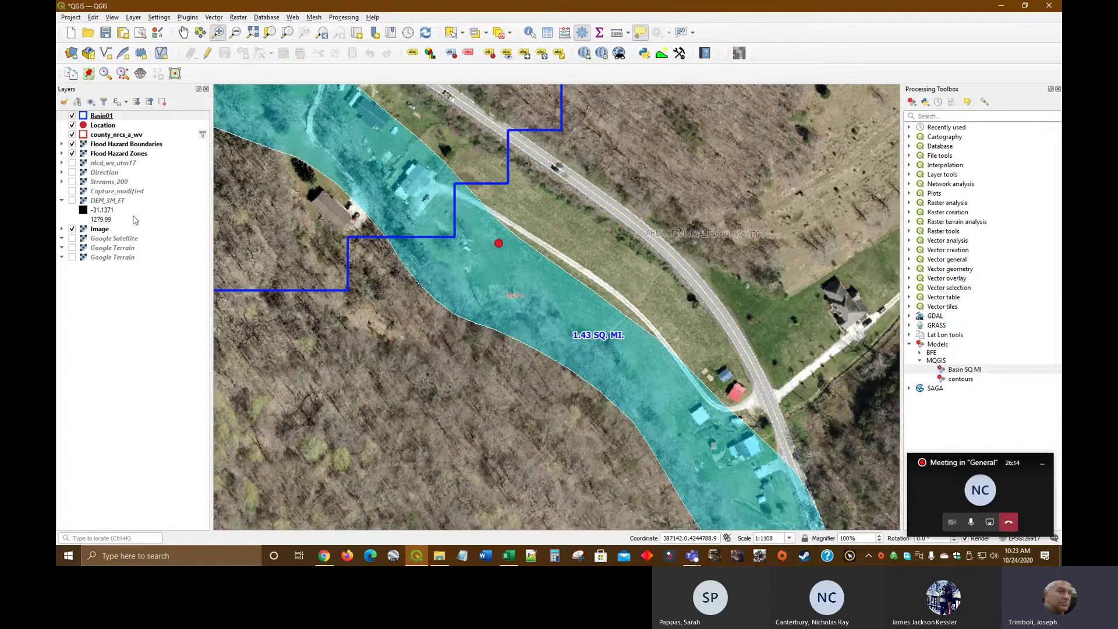
double_click(960, 379)
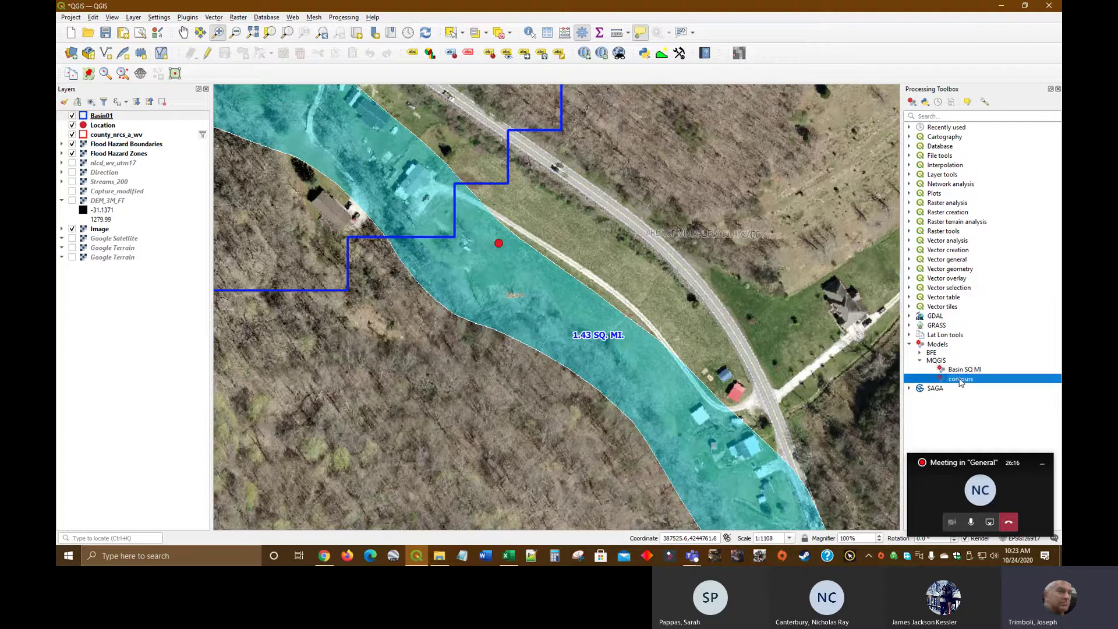
left_click(294, 159)
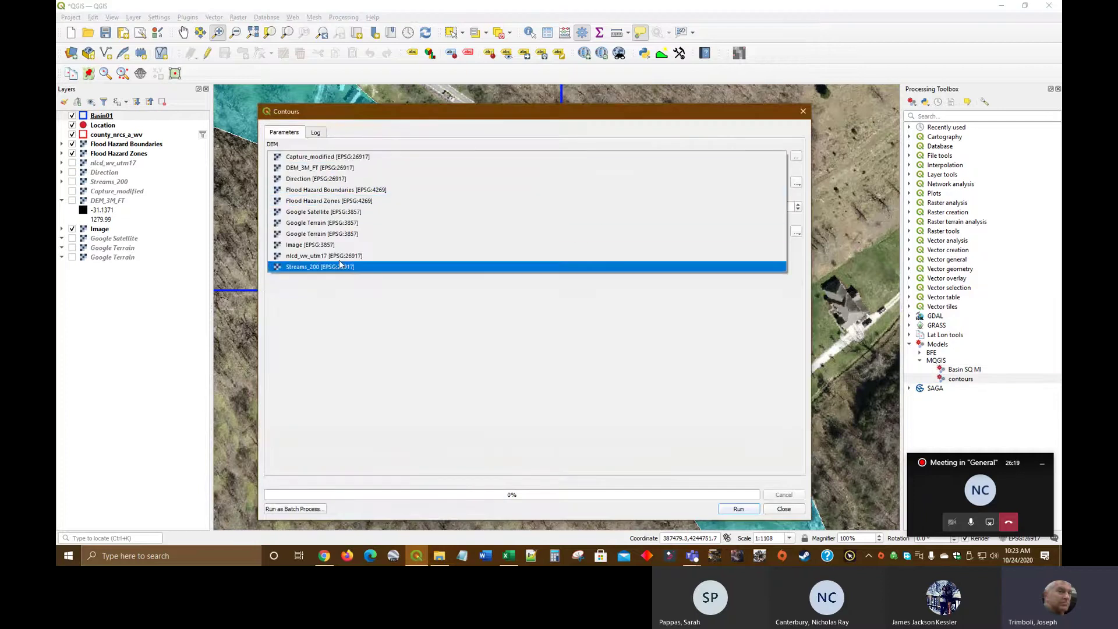
left_click(321, 170)
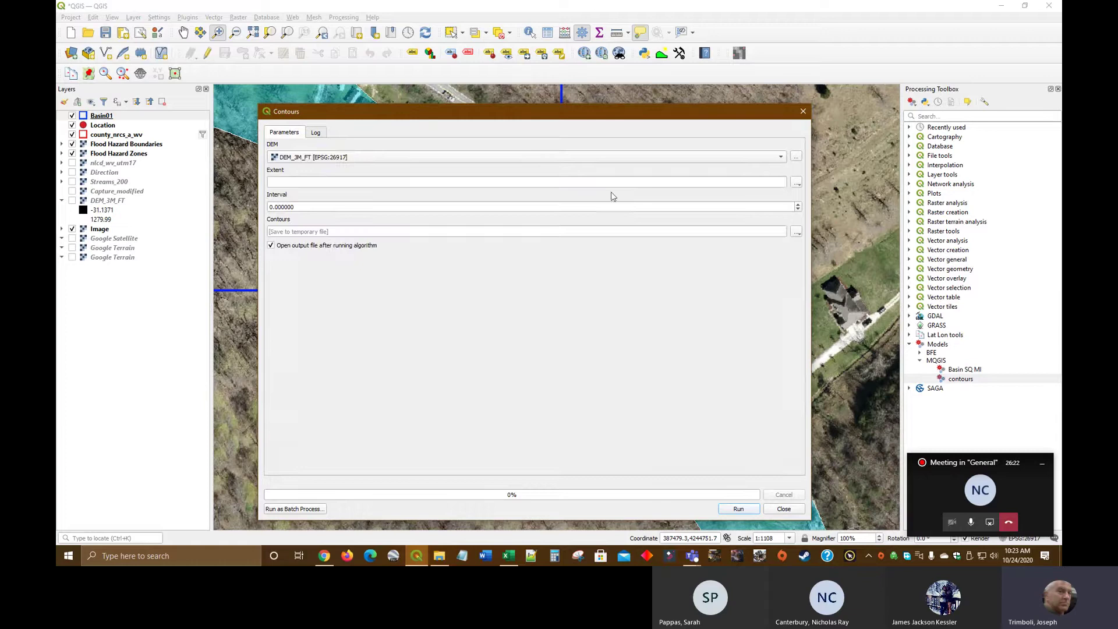
Step: Draw the contour extent on the map as a rectangle around the flood zone near the Location point and set the interval to 1.0
left_click(797, 184)
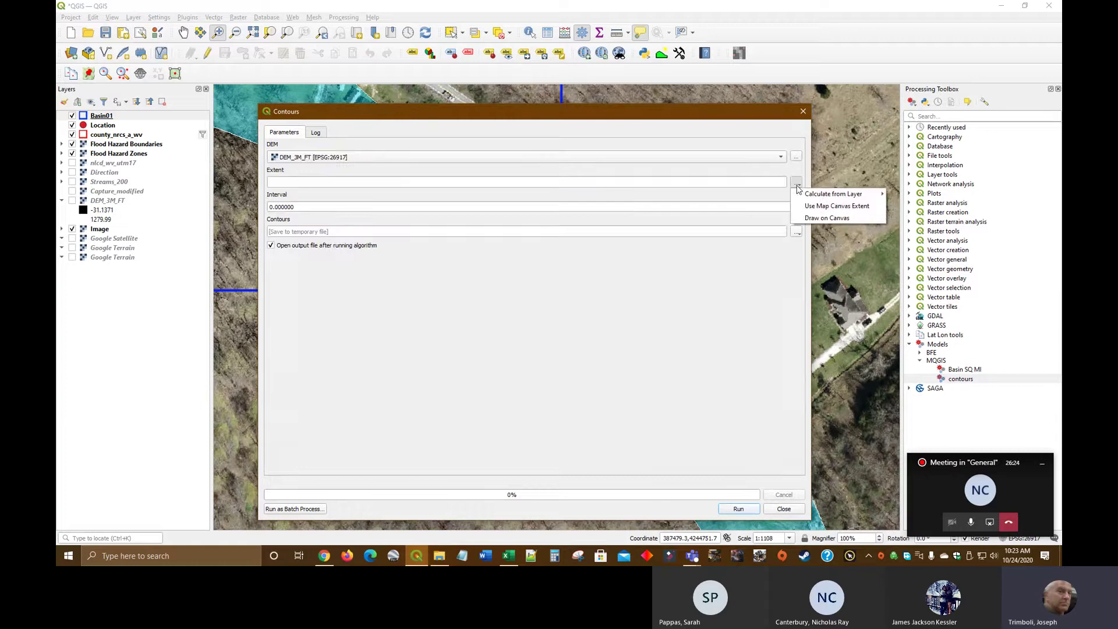
left_click(830, 219)
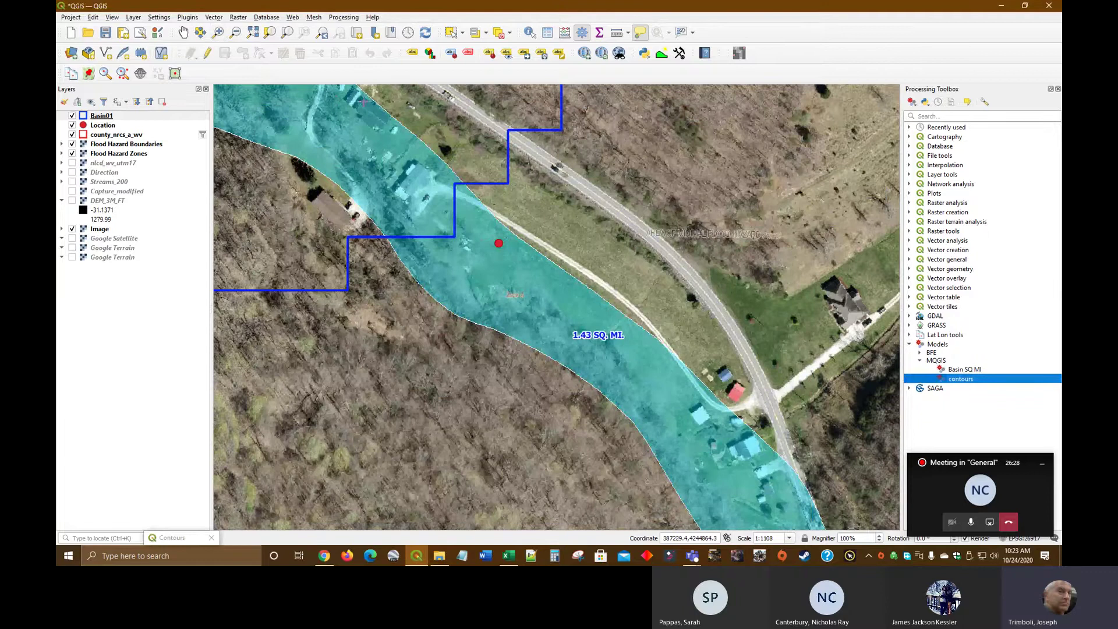
mouse_move(330, 97)
left_mouse_down()
mouse_move(512, 339)
mouse_move(659, 461)
mouse_move(785, 487)
left_mouse_up()
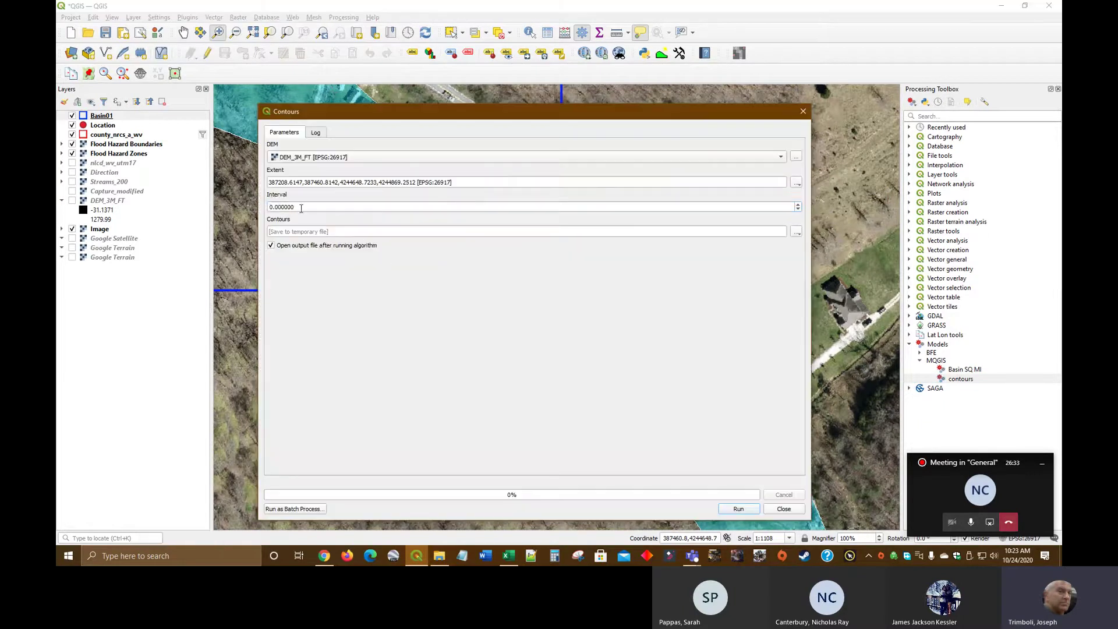
double_click(302, 208)
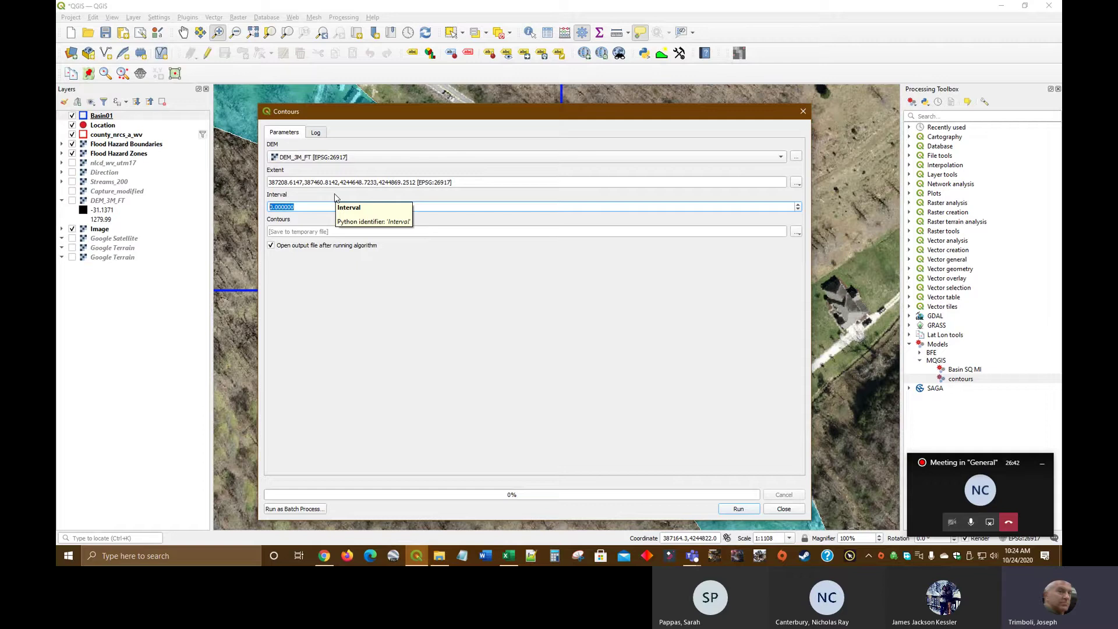
type("1.0")
key("Tab")
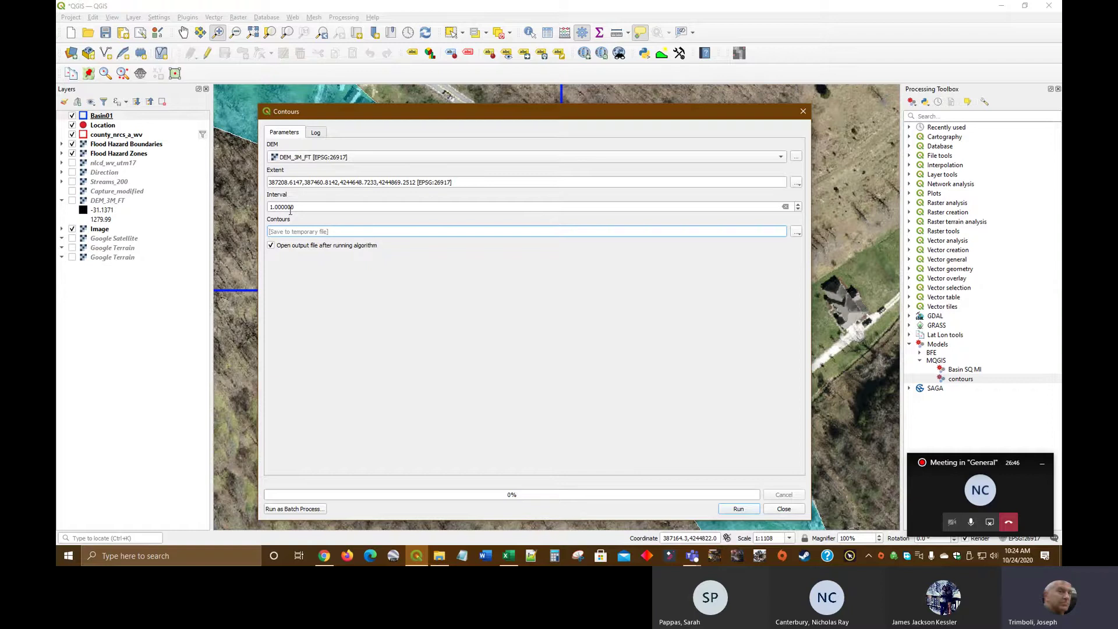
Step: Save the contour output as the shapefile contours in the 09b_Walkthrough folder and run the model
left_click(796, 232)
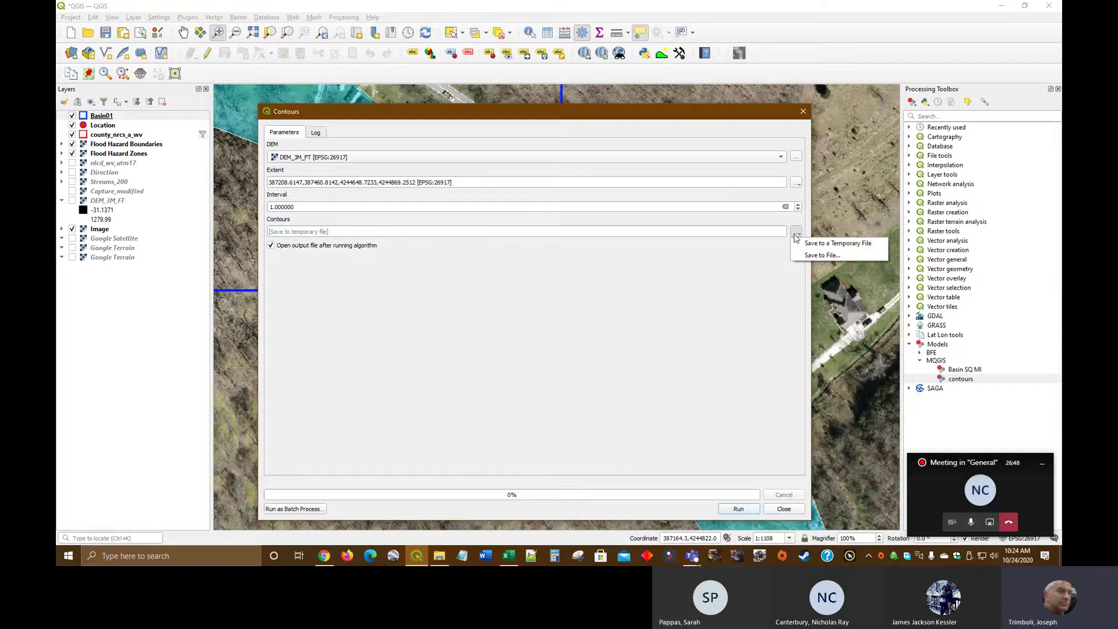
left_click(817, 255)
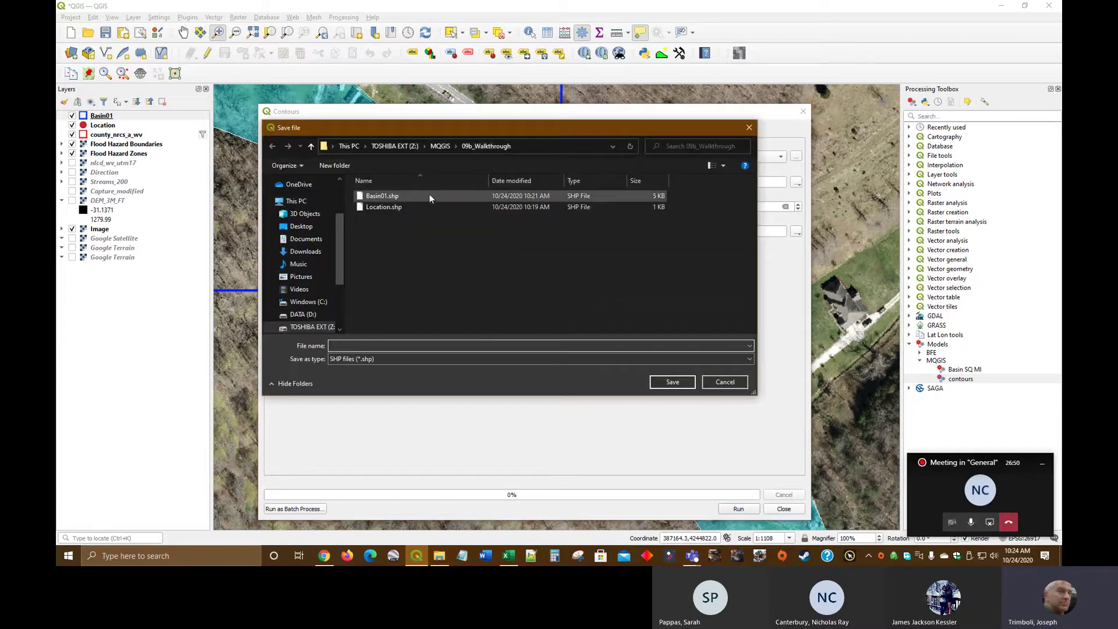
left_click(340, 346)
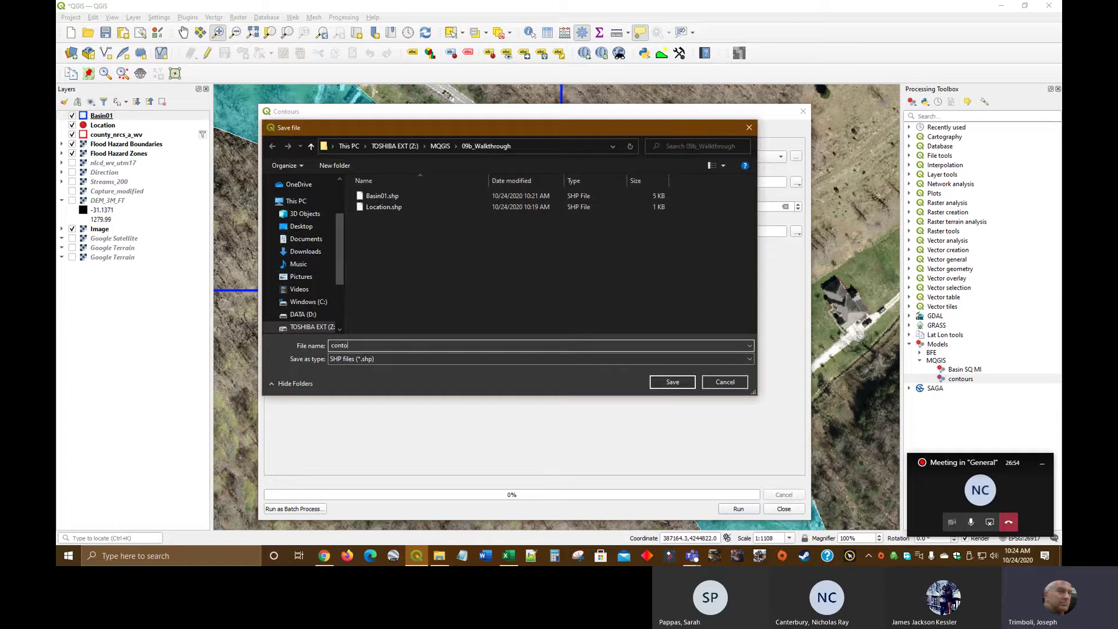
left_click(664, 381)
left_click(749, 512)
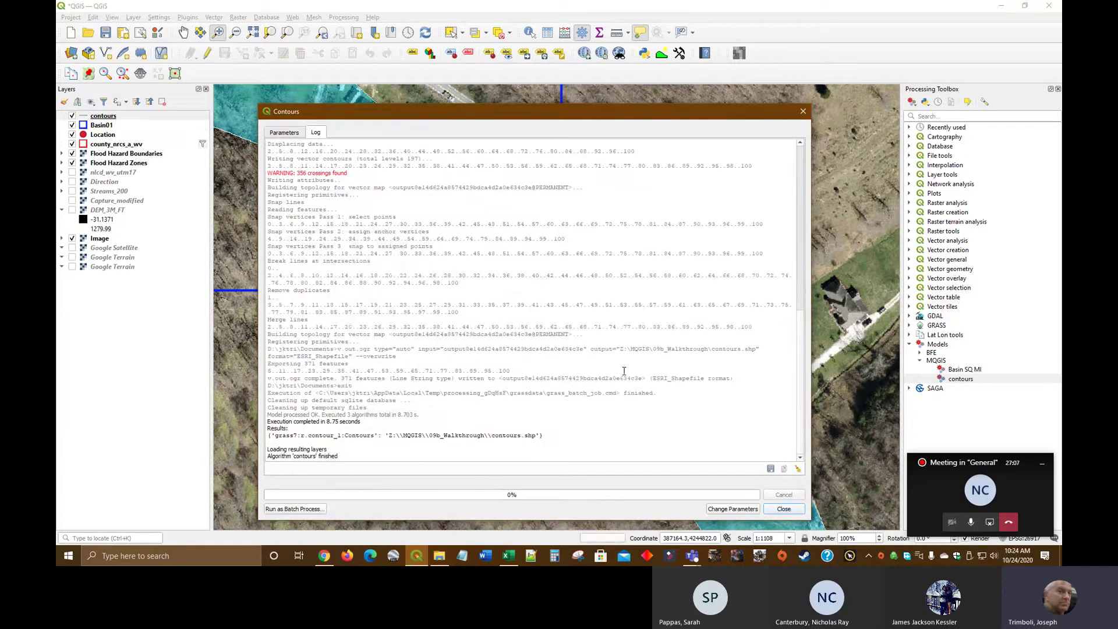
left_click(784, 509)
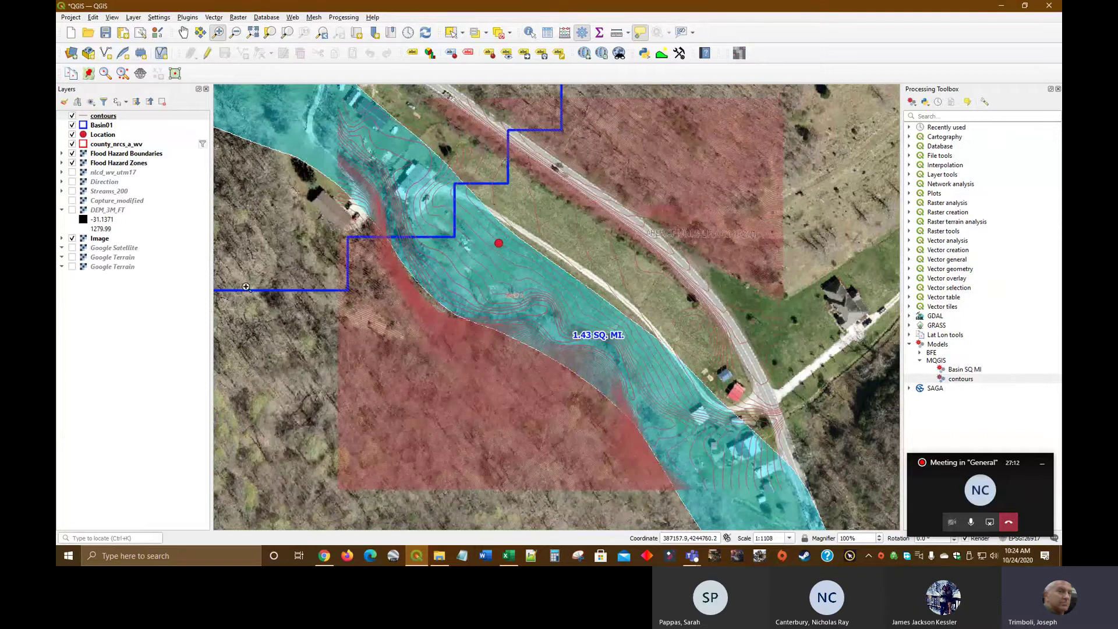
Step: Apply the simple red line symbol to the contours layer and change its colour to orange #db801e
double_click(103, 116)
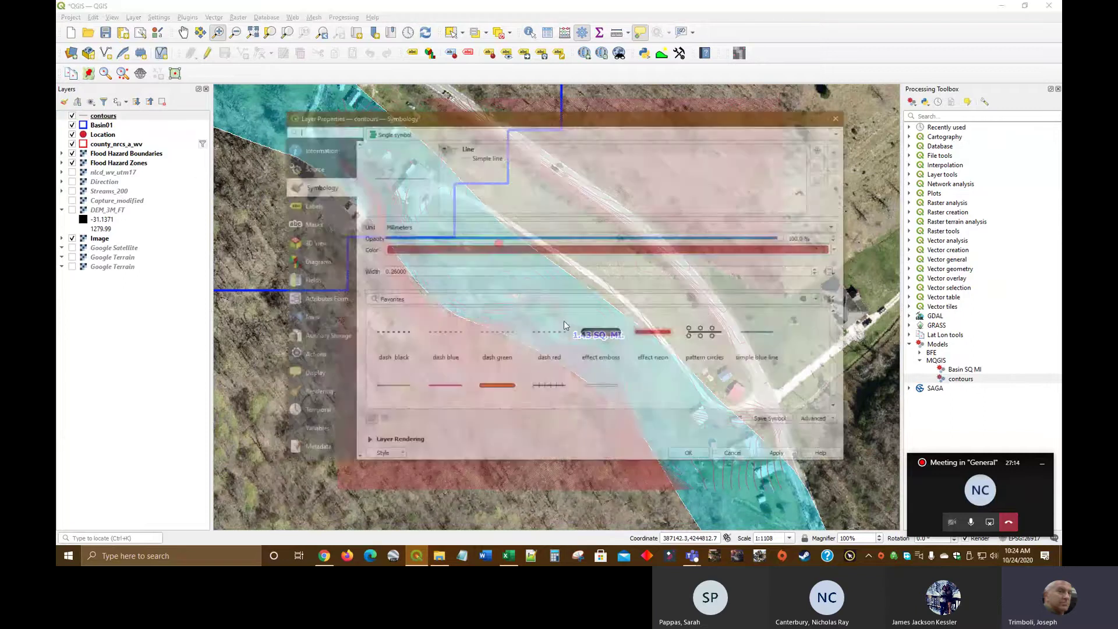
scroll(839, 345, "down", 1)
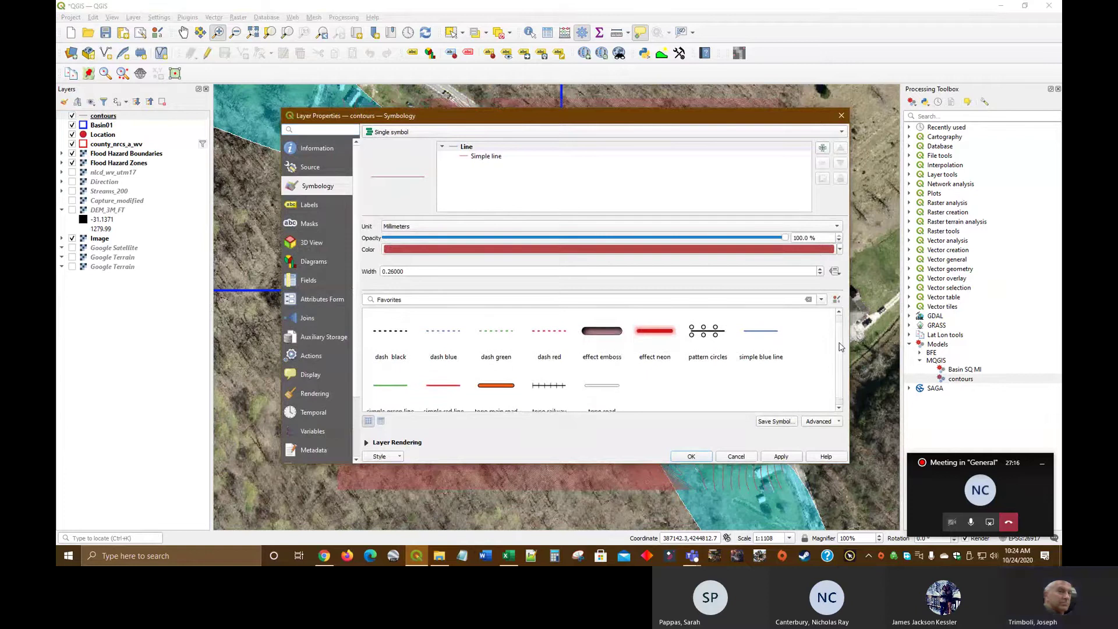
left_click(446, 382)
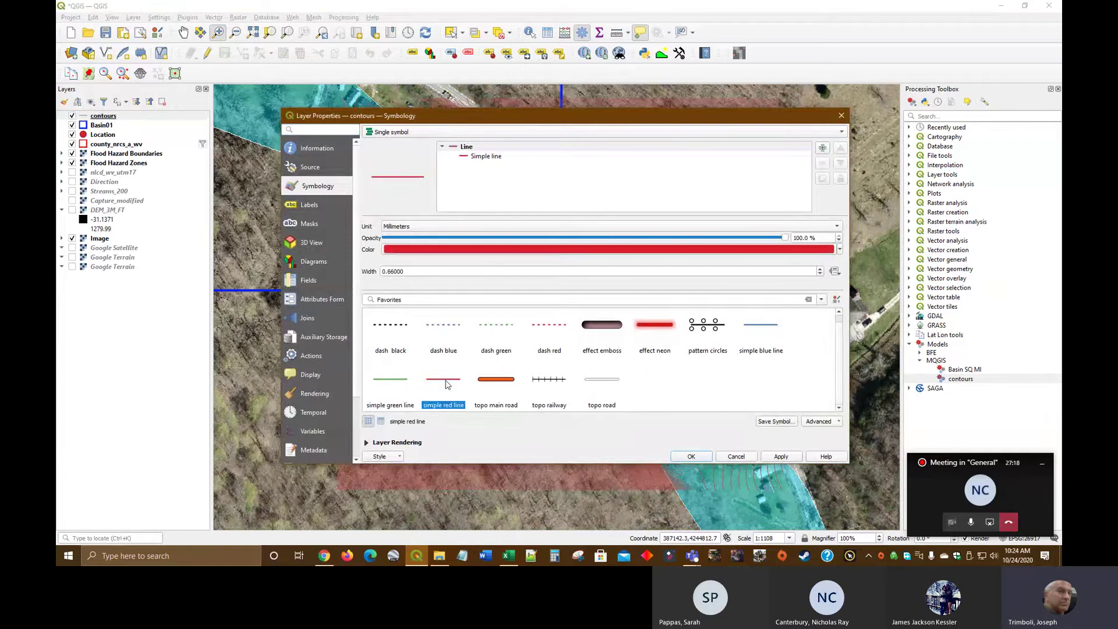
left_click(466, 252)
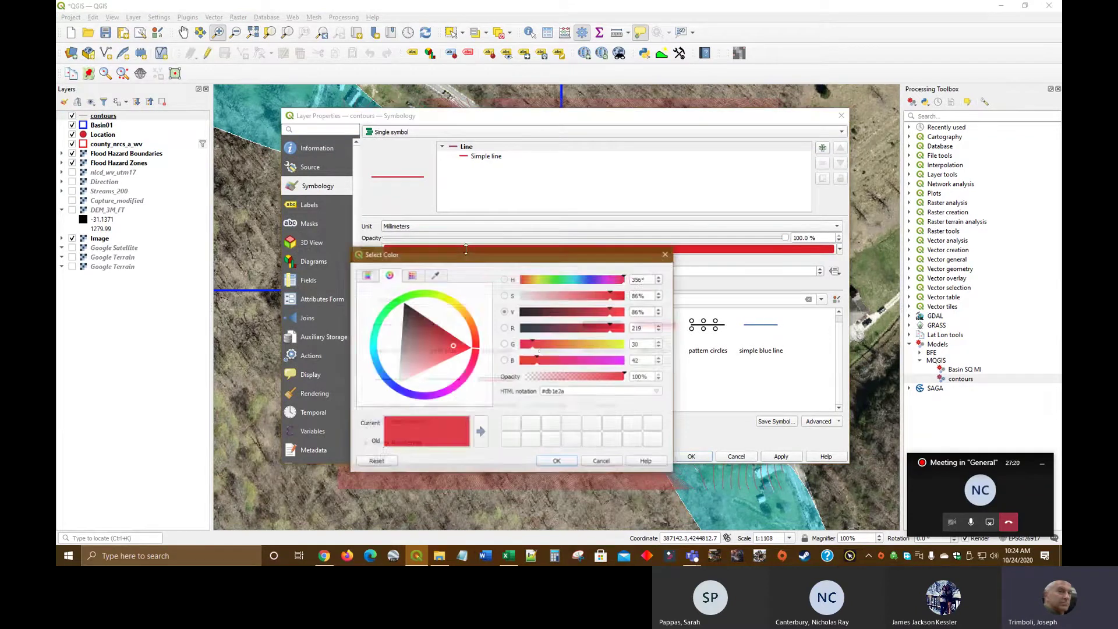
left_click(471, 320)
left_click(575, 464)
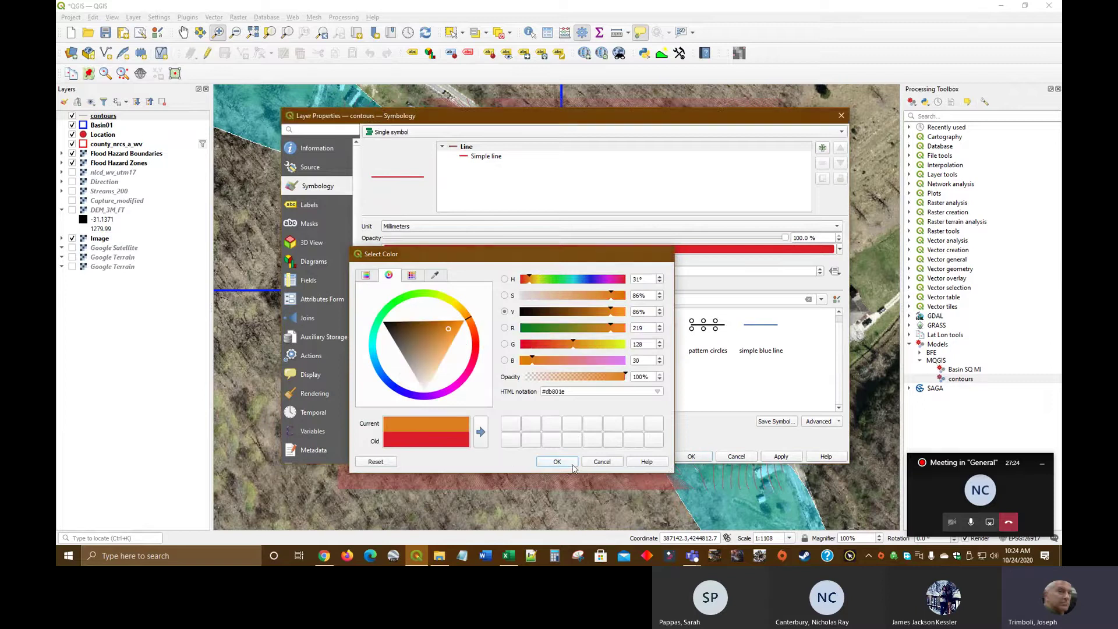
left_click(692, 456)
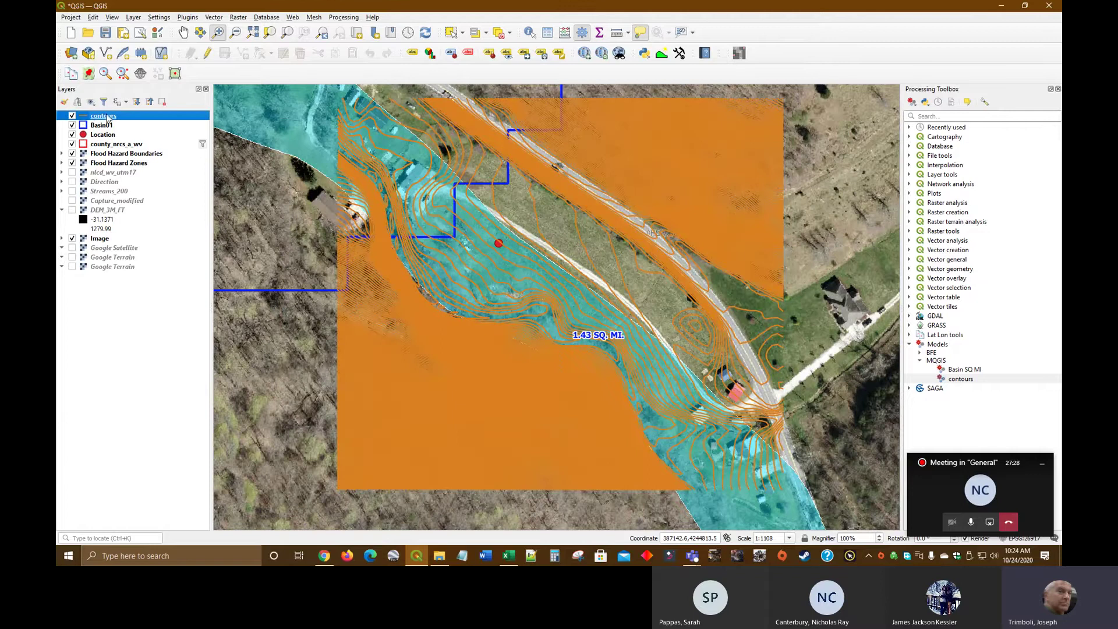
Step: Reduce the line width of the contours layer's symbol to 0.46 millimetres
double_click(105, 116)
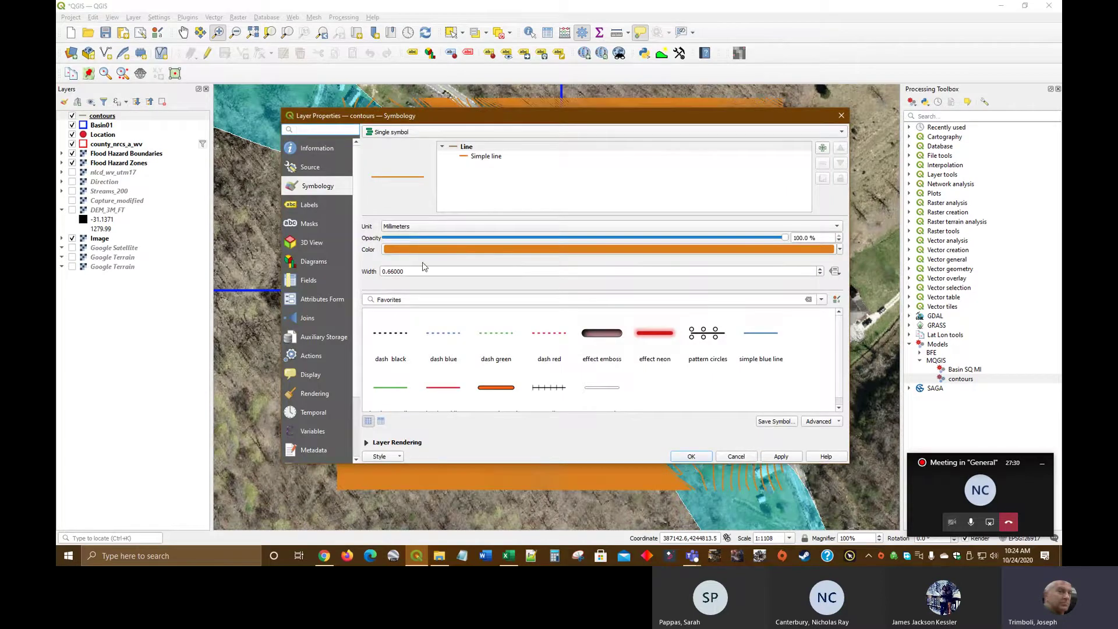
left_click(819, 275)
left_click(819, 274)
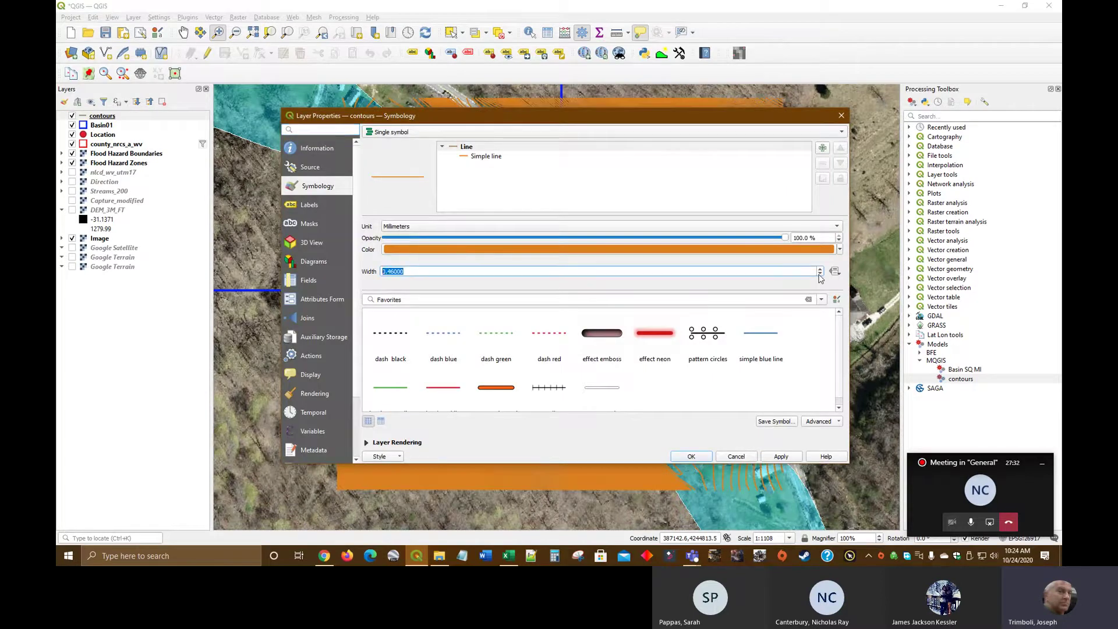
left_click(695, 456)
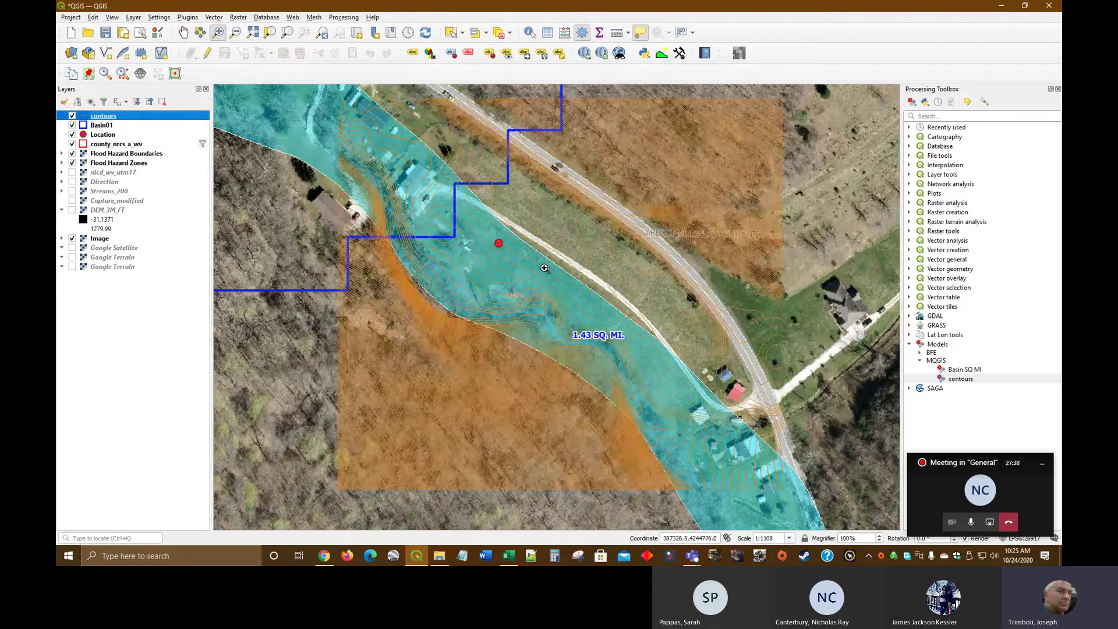
Step: Examine the contours around the Location point with the Image layer hidden, and show the imagery again
scroll(536, 328, "up", 1)
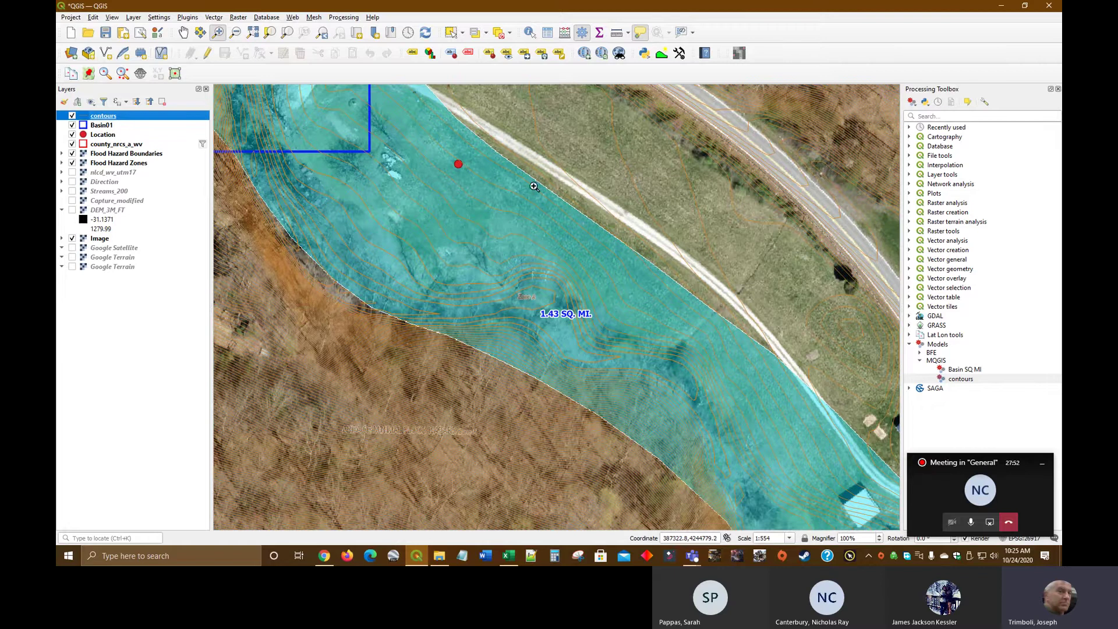
left_click_drag(535, 187, 661, 275)
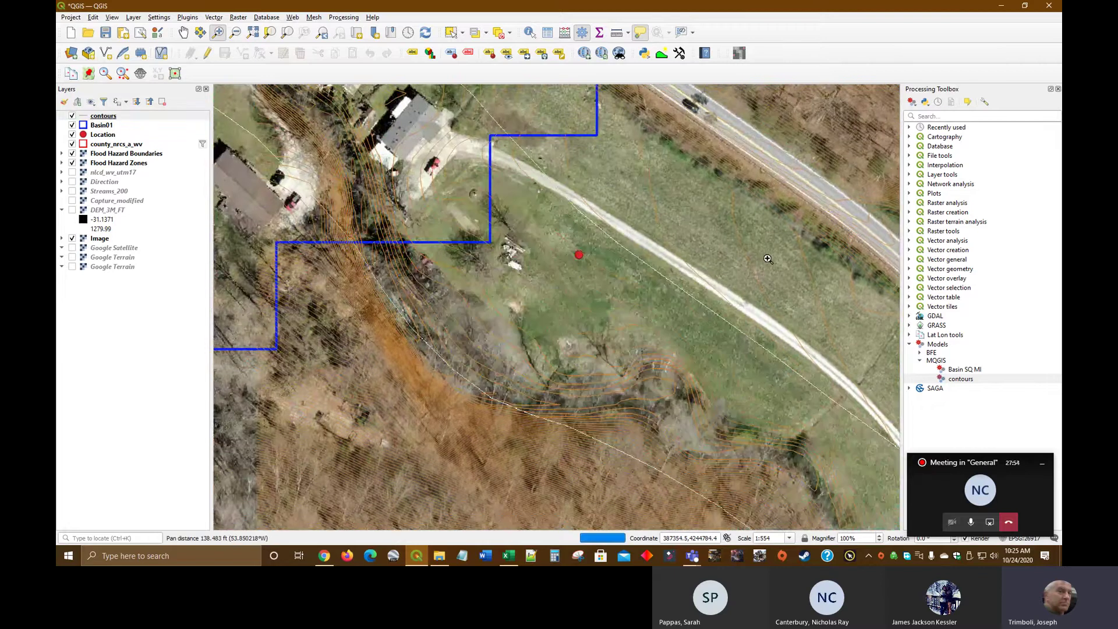
left_click_drag(768, 259, 738, 226)
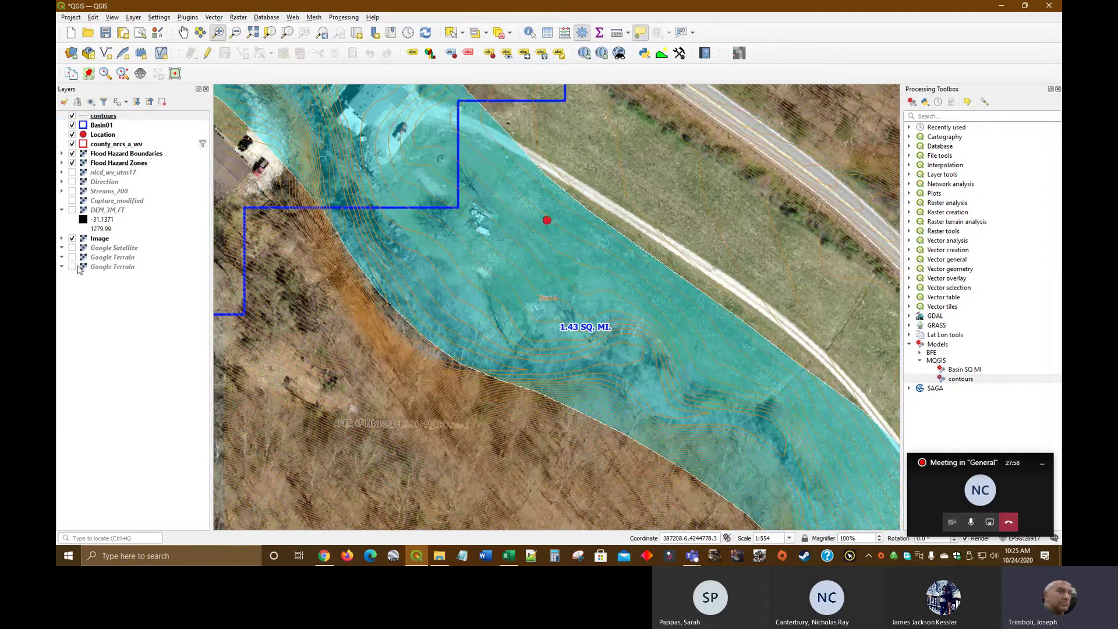
left_click(71, 241)
left_click(71, 239)
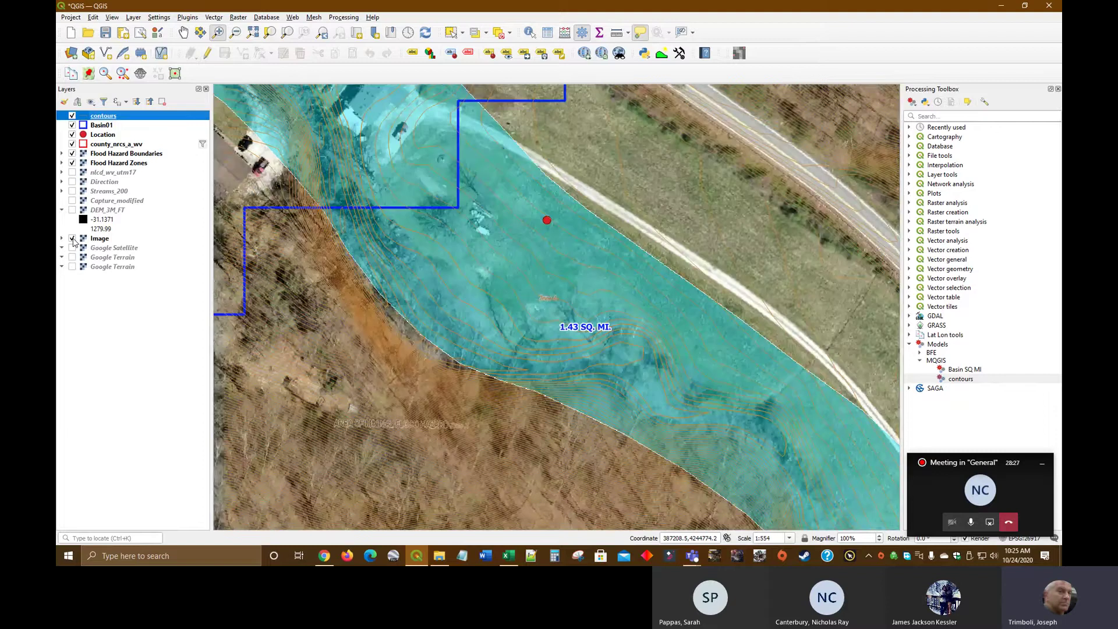
left_click(72, 239)
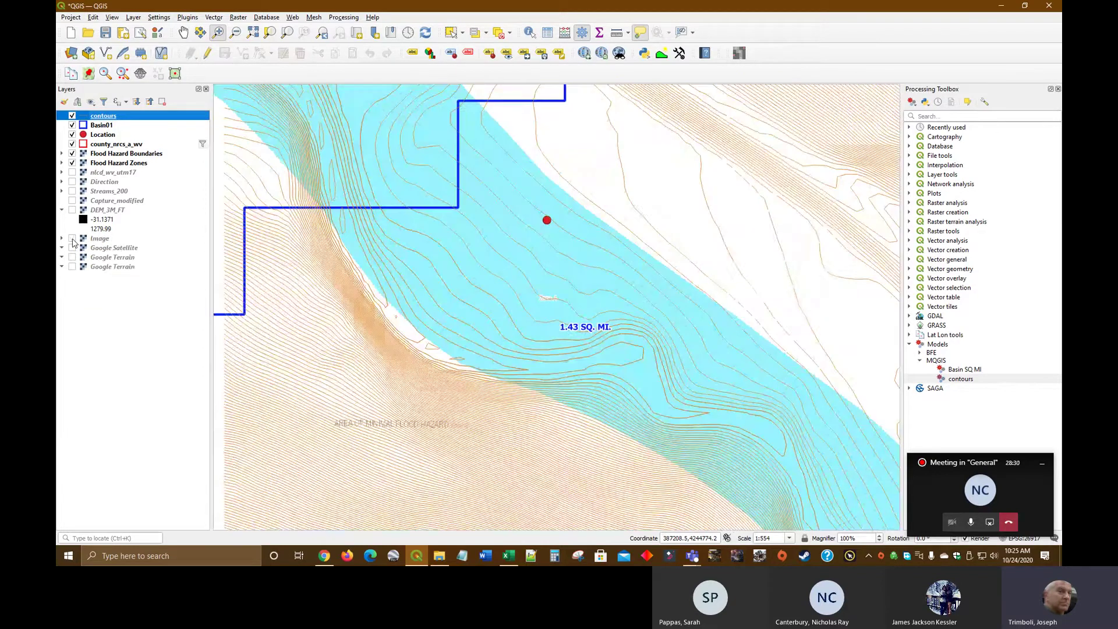
left_click(74, 215)
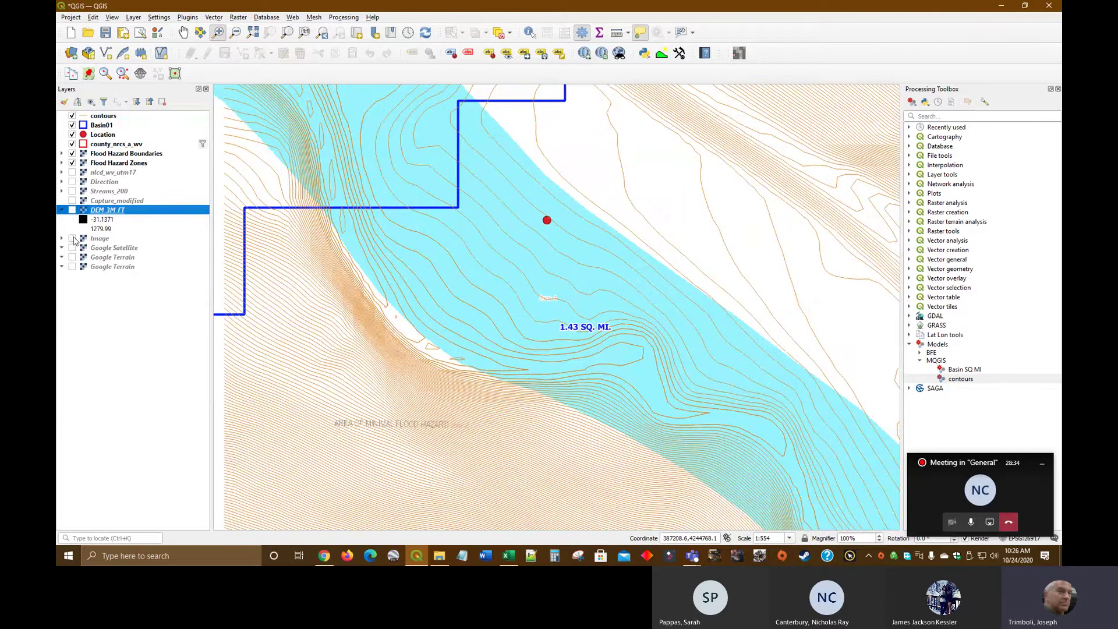
left_click(73, 239)
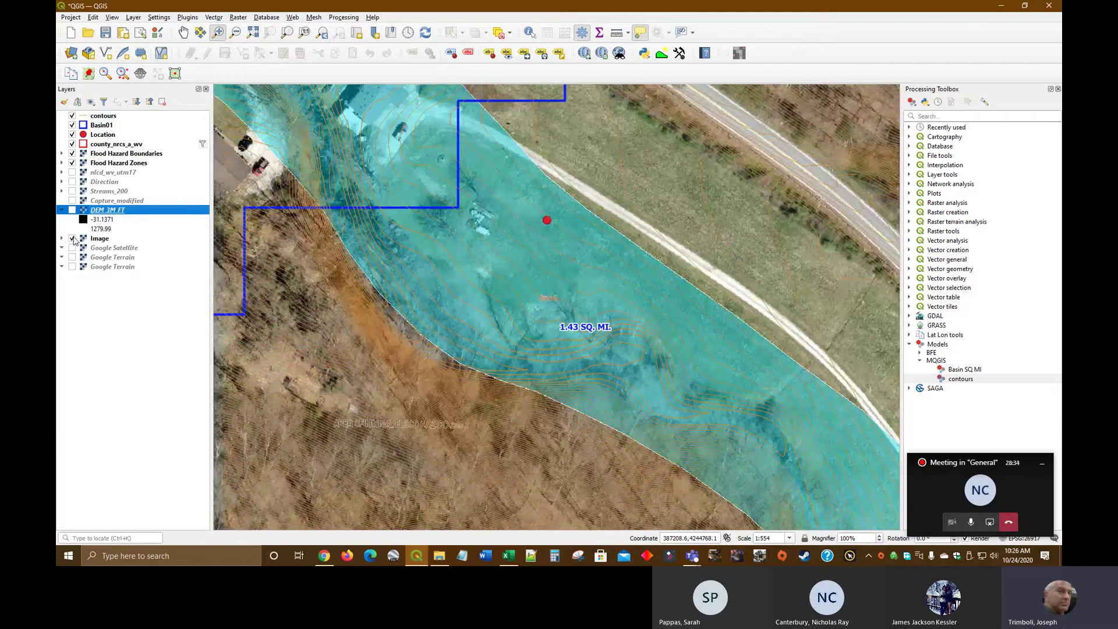
Step: Examine the imagery with Flood Hazard Boundaries, Flood Hazard Zones and contours hidden, and show these layers again
left_click(72, 154)
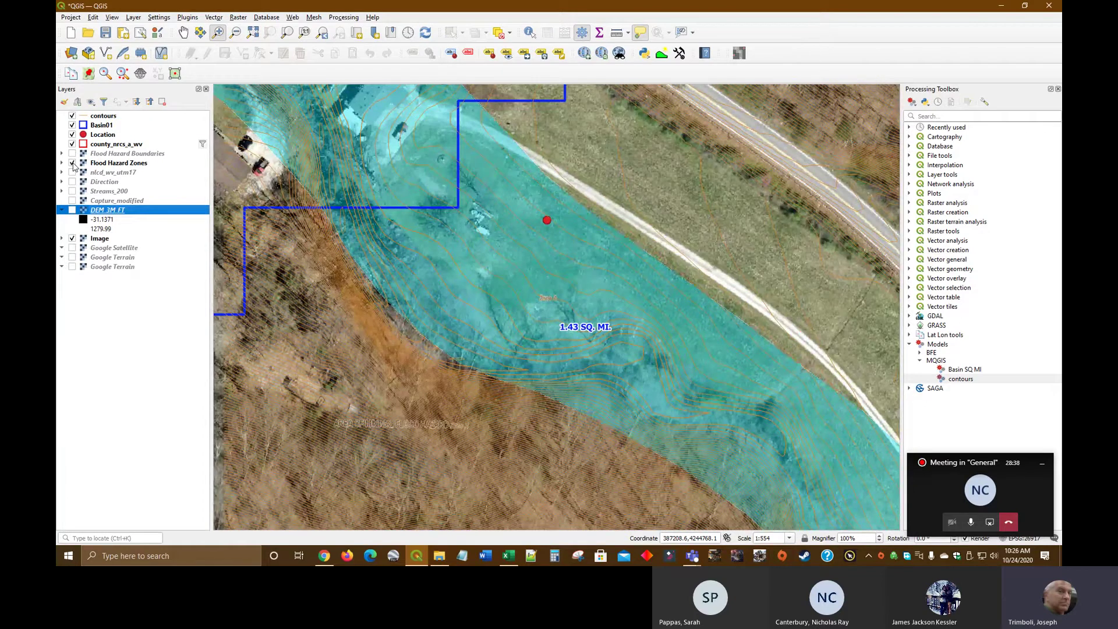
left_click(72, 164)
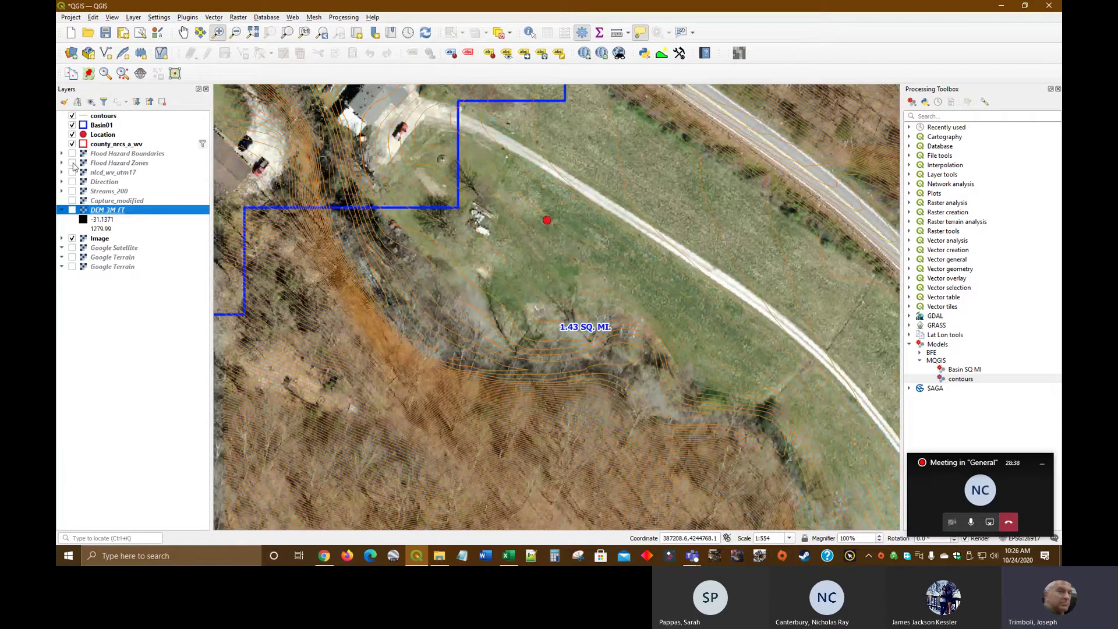
left_click(72, 116)
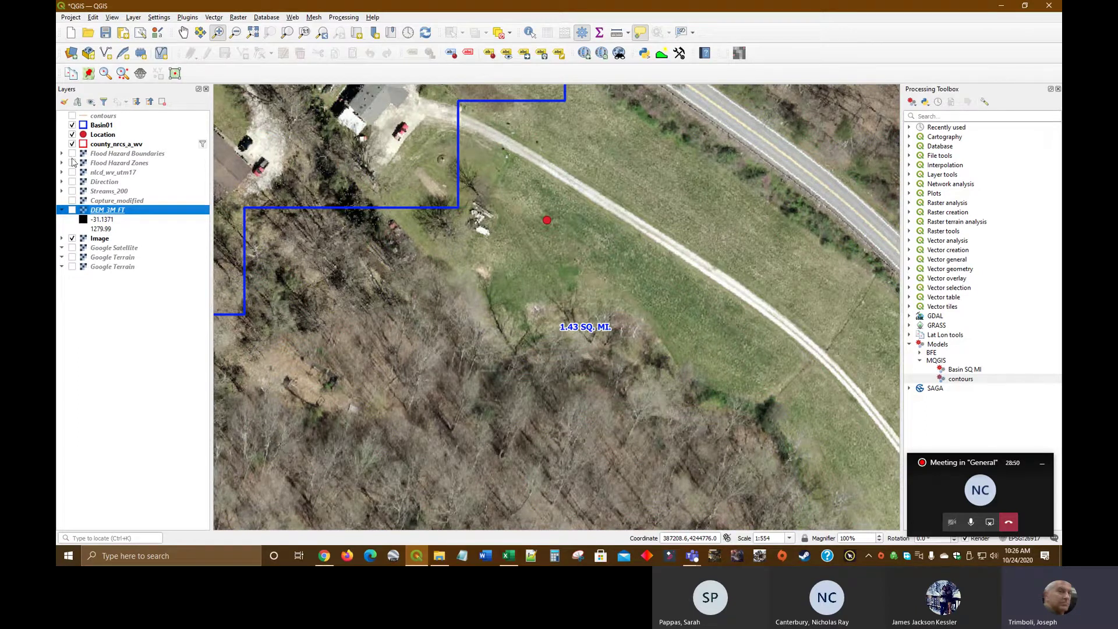
left_click(72, 116)
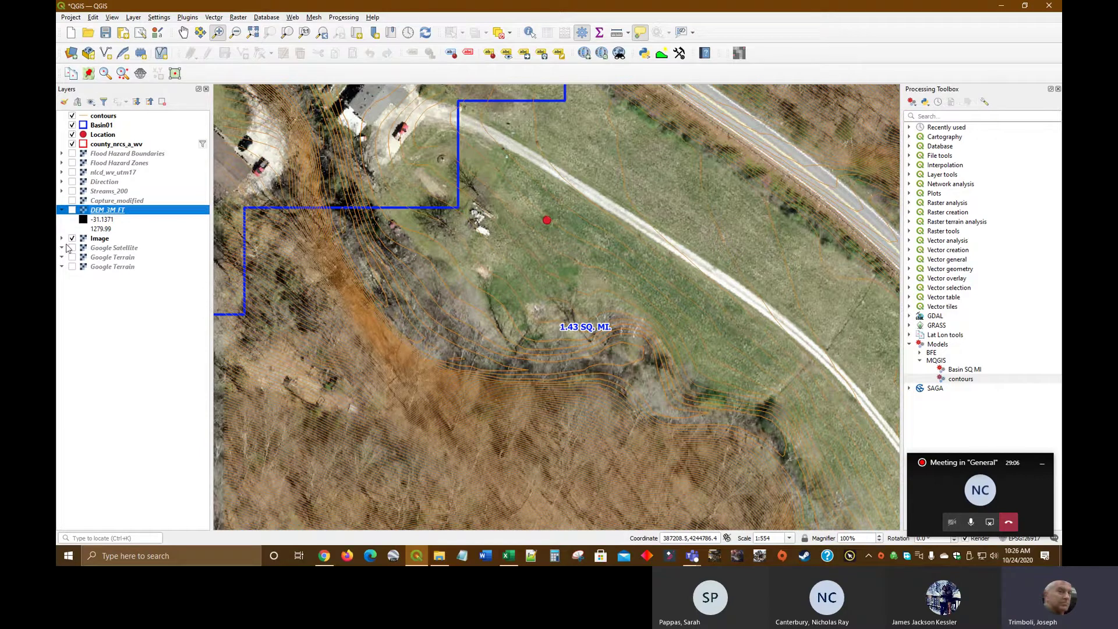
left_click(72, 153)
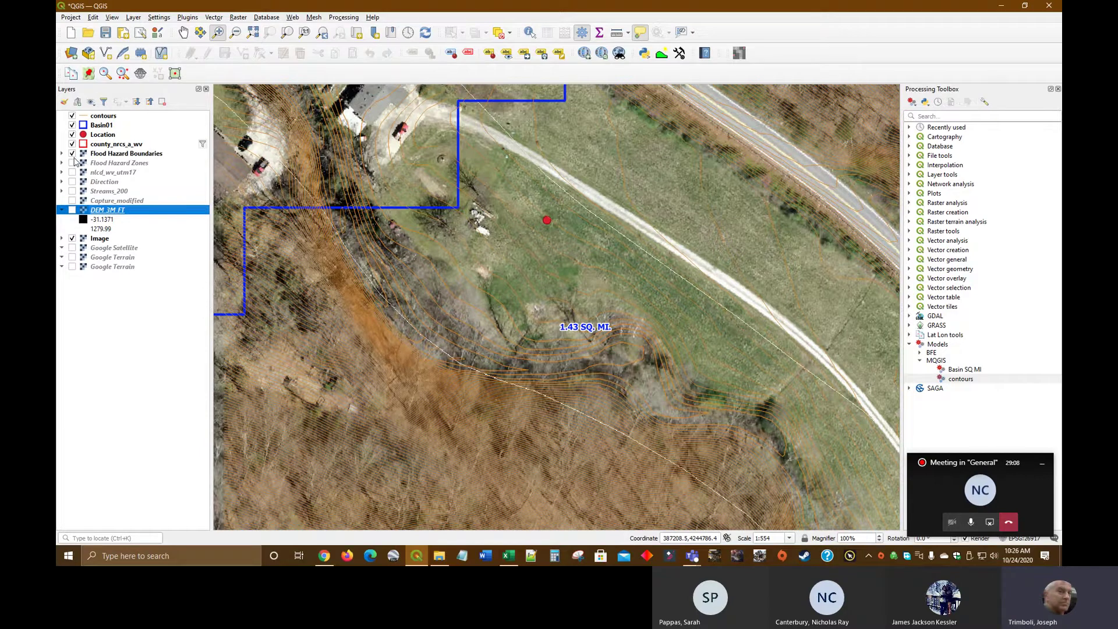
left_click(73, 163)
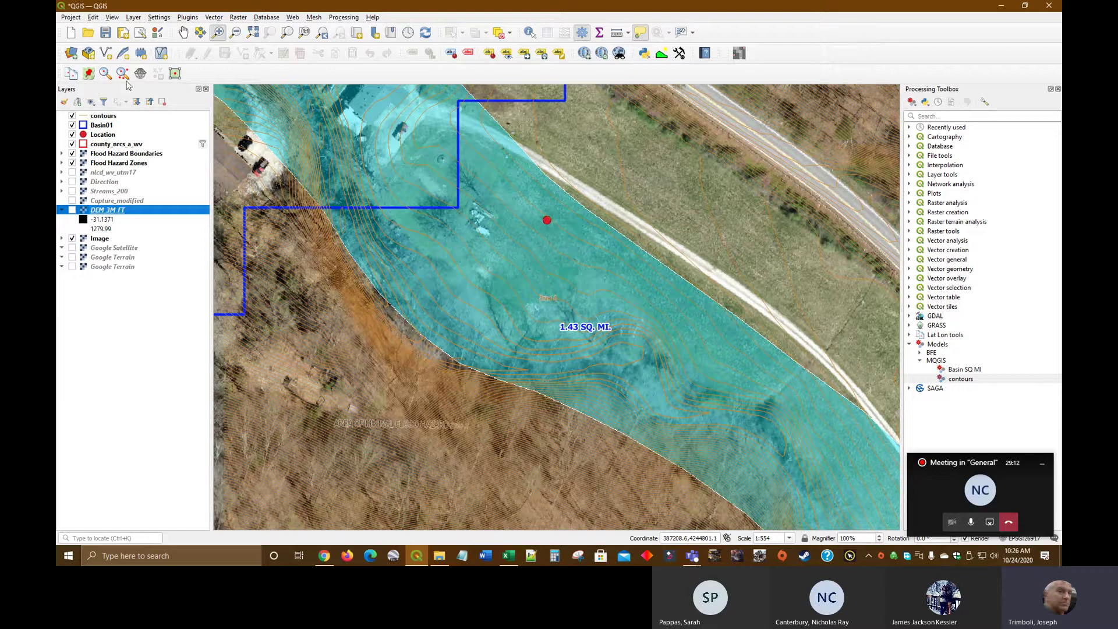
Step: Start a new shapefile layer with the project CRS EPSG:26917 - NAD83 / UTM zone 17N and Line geometry
left_click(105, 53)
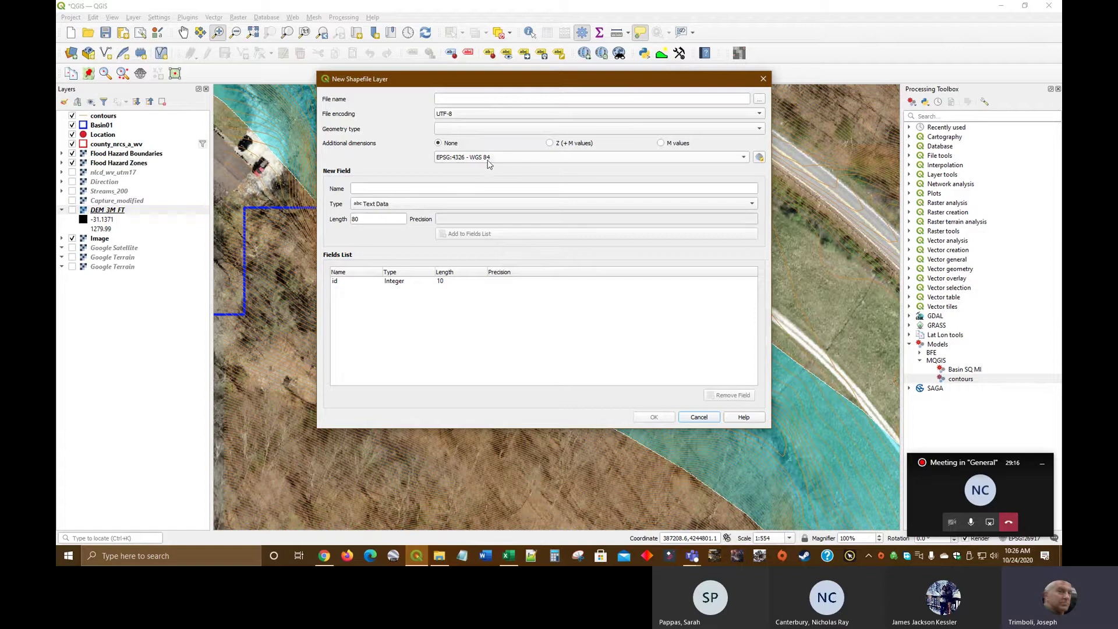
left_click(487, 162)
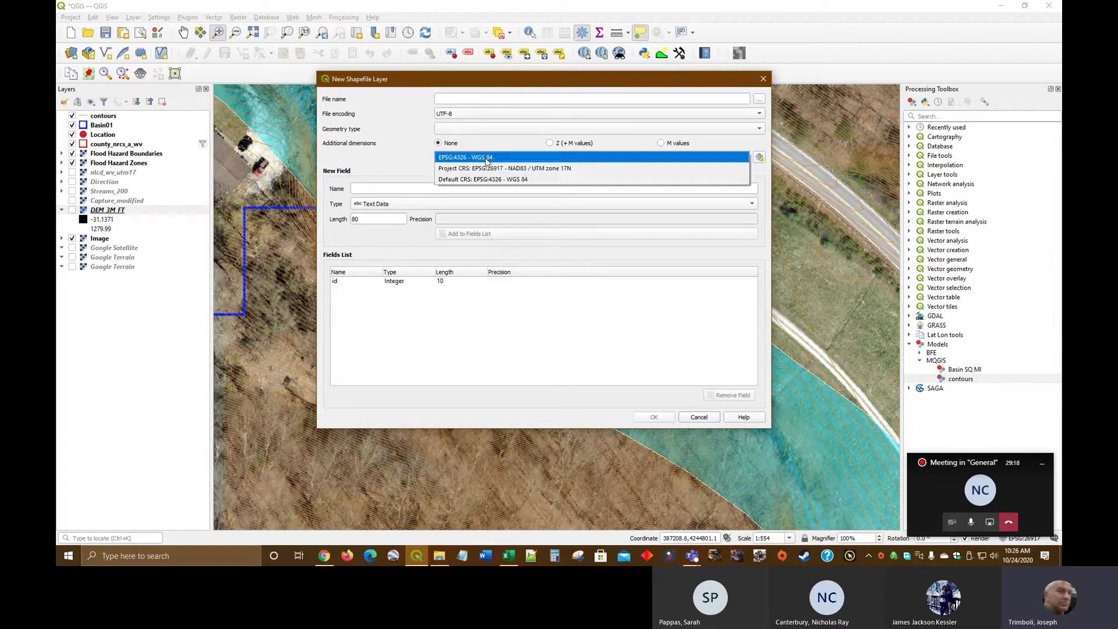
left_click(544, 169)
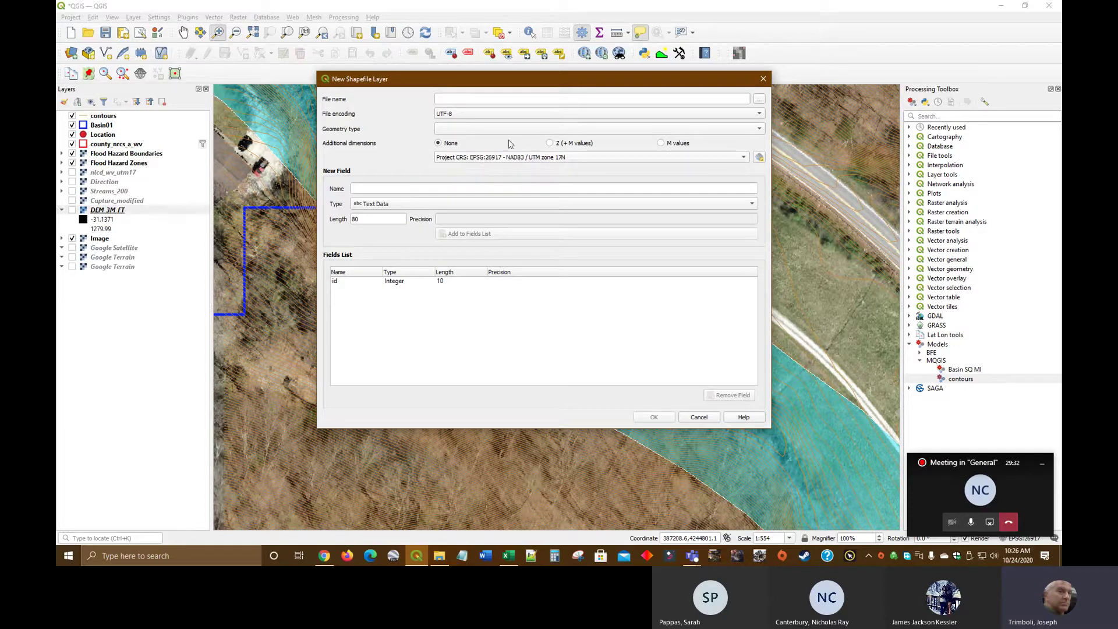
left_click(487, 130)
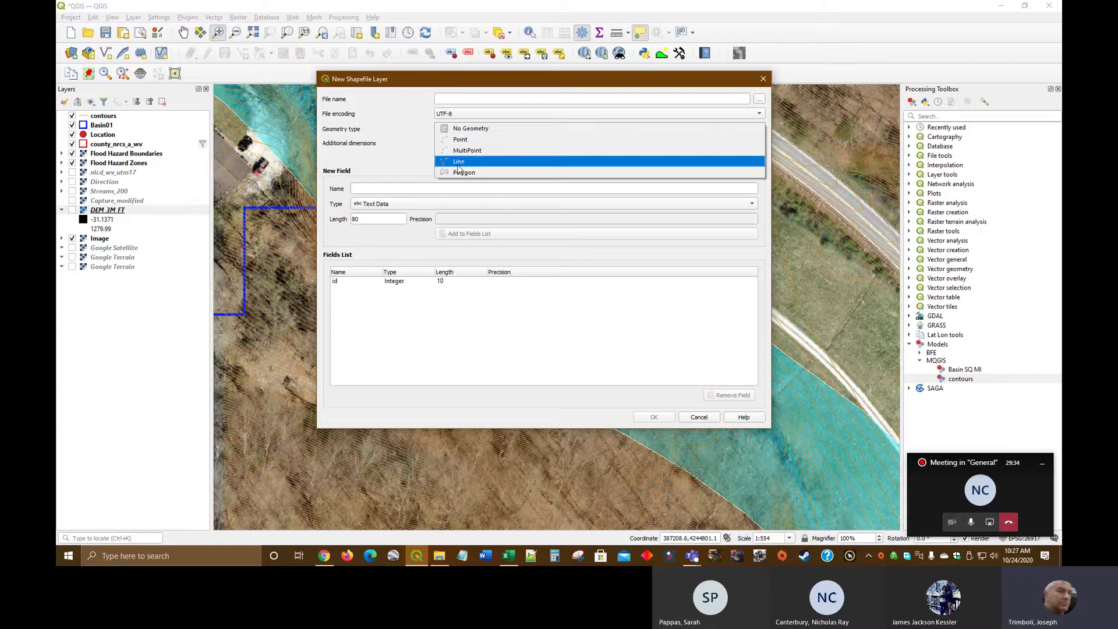
left_click(460, 162)
Step: Name the new shapefile XS in the 09b_Walkthrough folder and create the layer
left_click(759, 100)
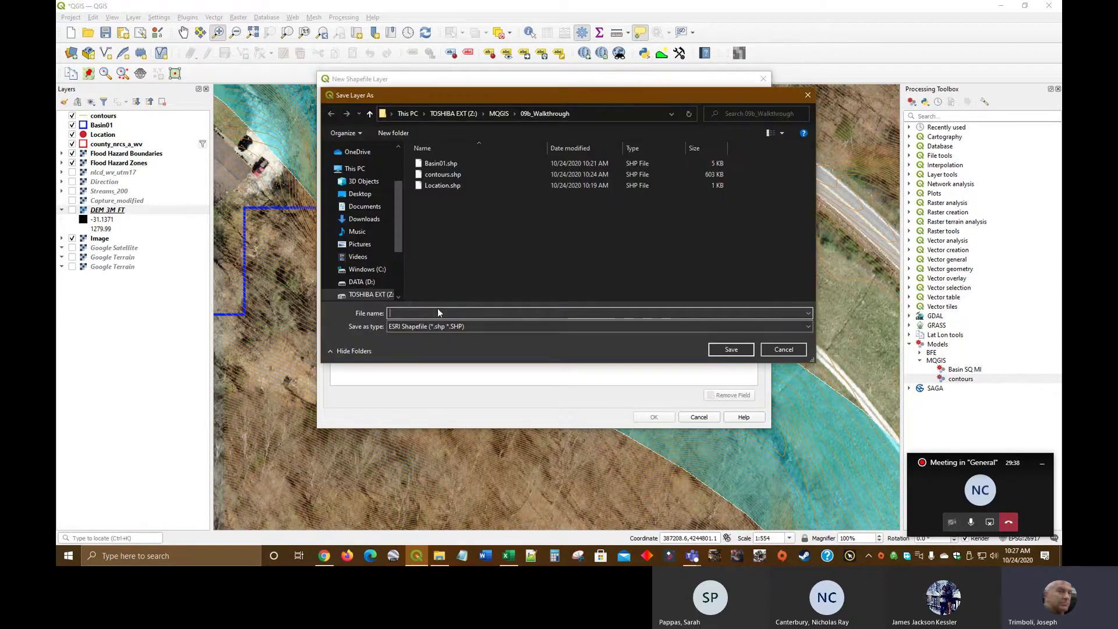
type("XS")
left_click(731, 349)
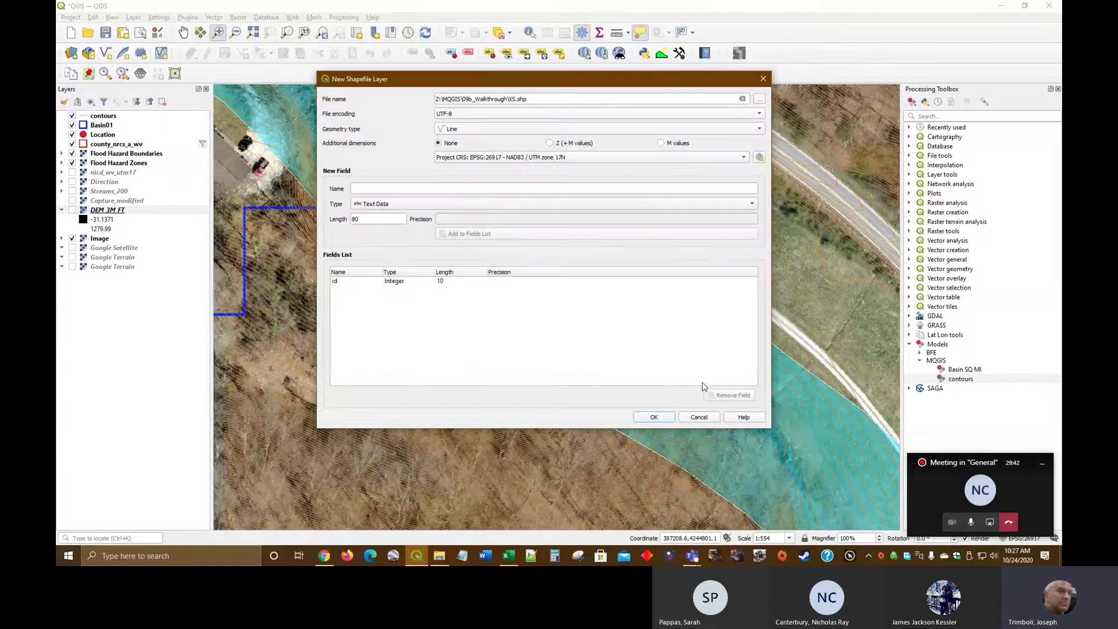
left_click(654, 417)
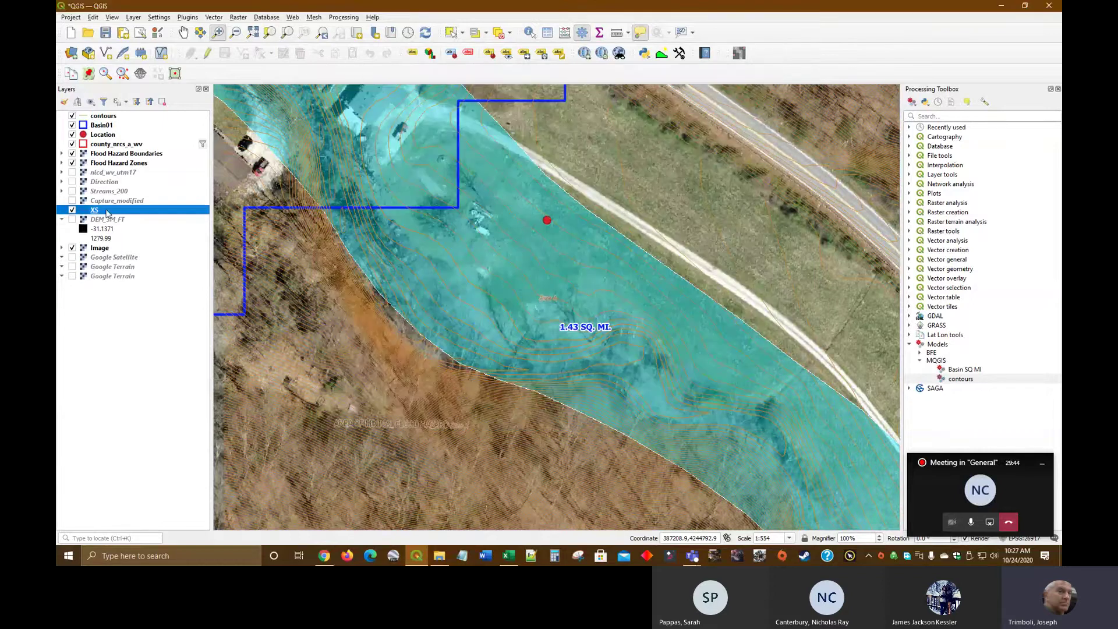
Step: Move the XS layer above contours and give it the thick orange line symbol with a dark outline
left_click_drag(109, 213, 102, 116)
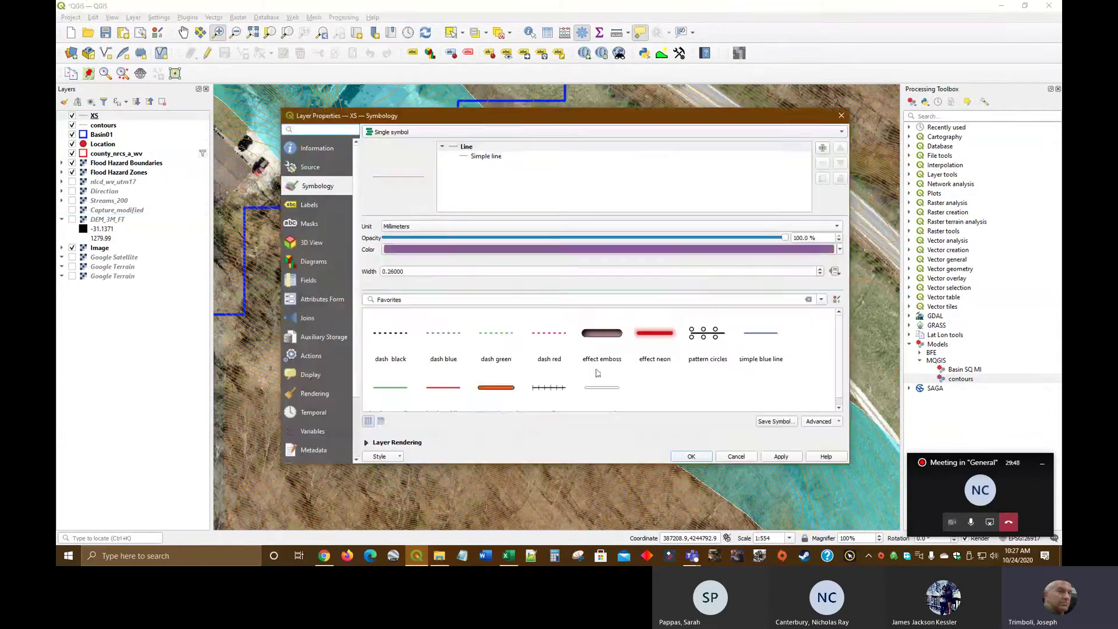
left_click(538, 382)
left_click(702, 460)
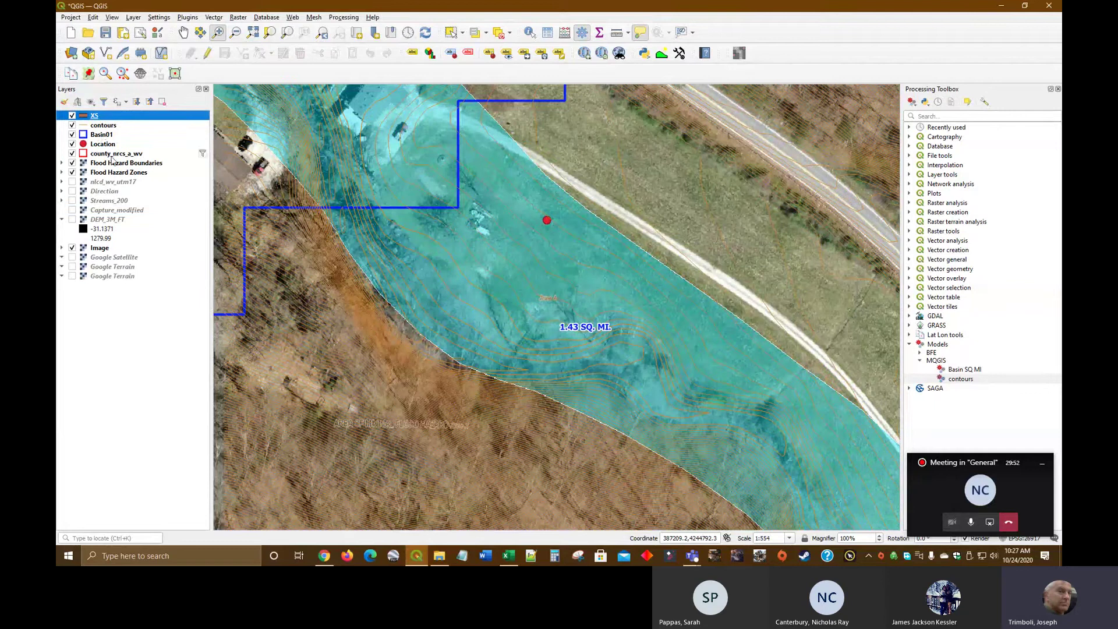
Step: Check the coordinate reference system of the Basin01 layer in its layer information
right_click(103, 135)
left_click(166, 366)
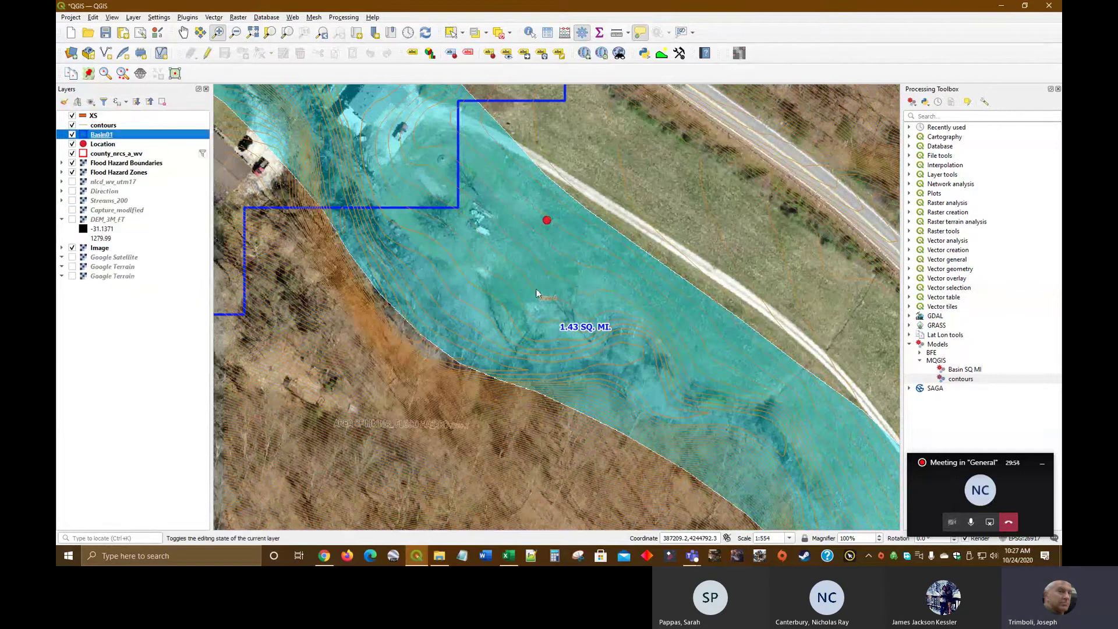
left_click(318, 149)
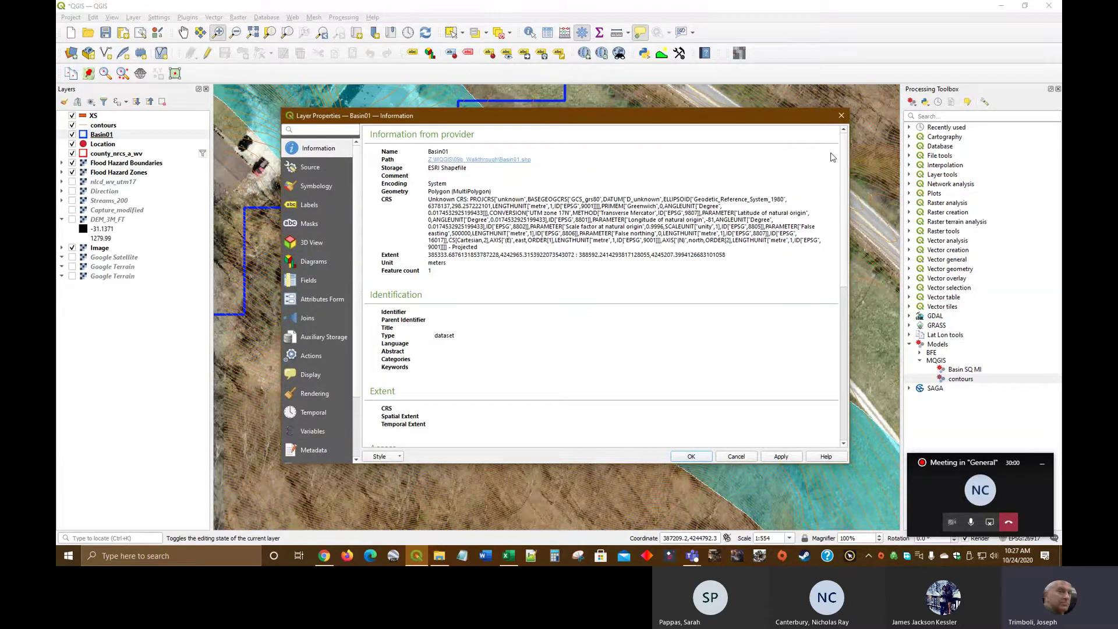
left_click(843, 116)
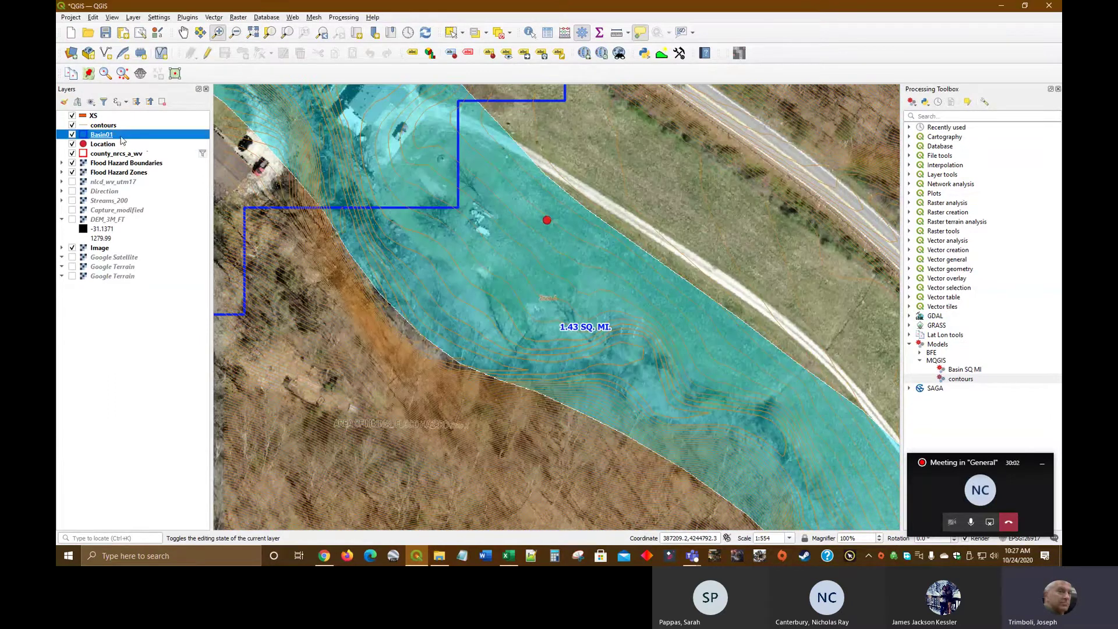
Step: Set the CRS of the Basin01 layer to NAD83 / UTM zone 17N (EPSG:26917)
right_click(120, 135)
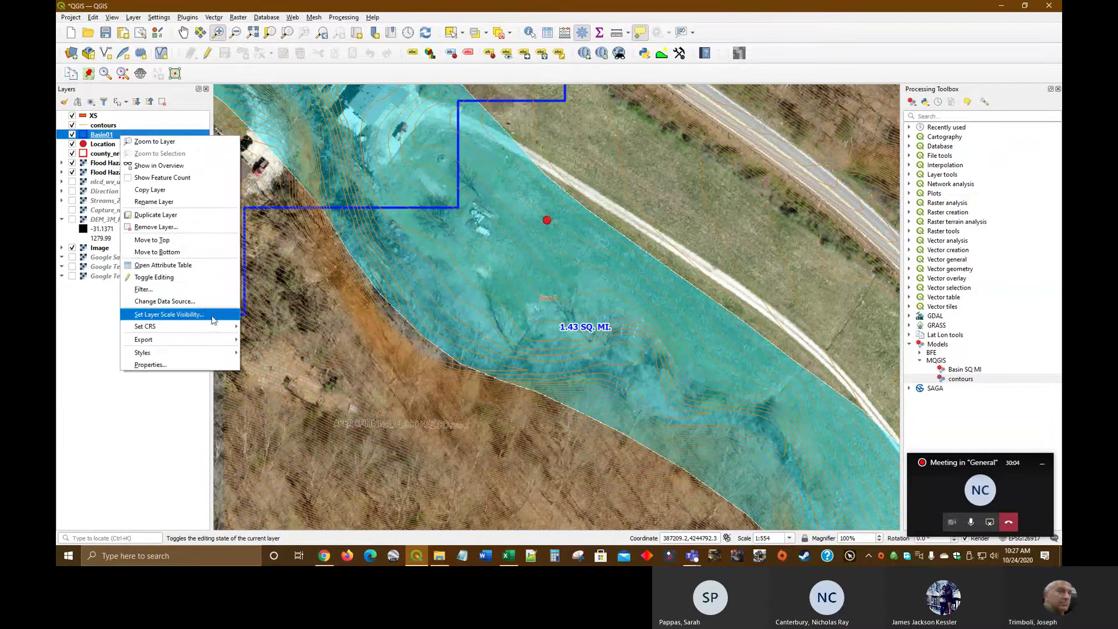
mouse_move(224, 329)
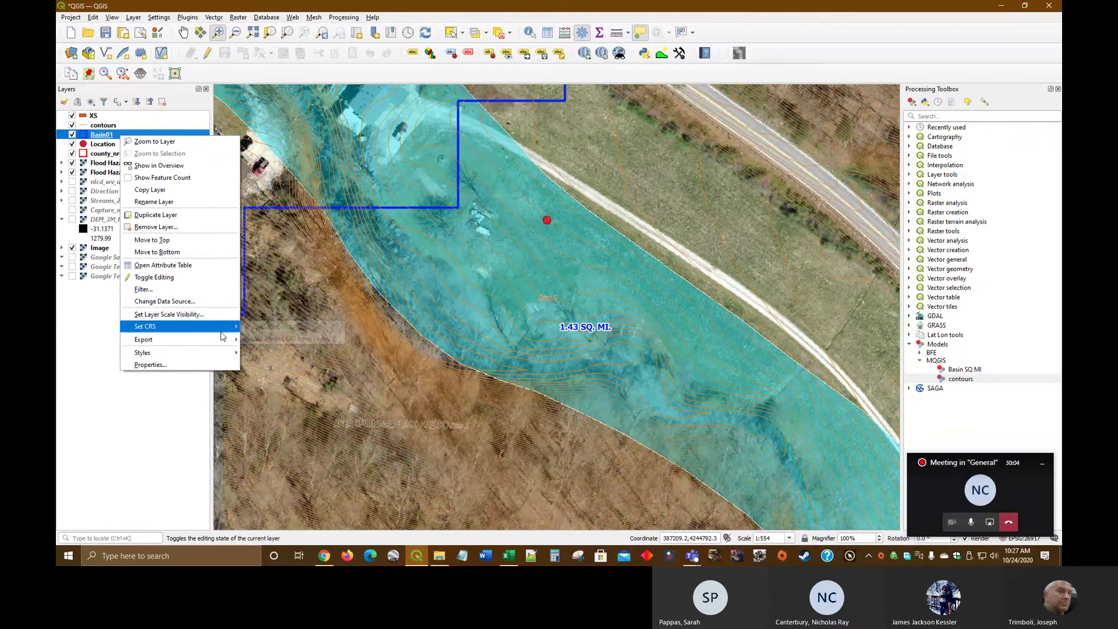
left_click(274, 327)
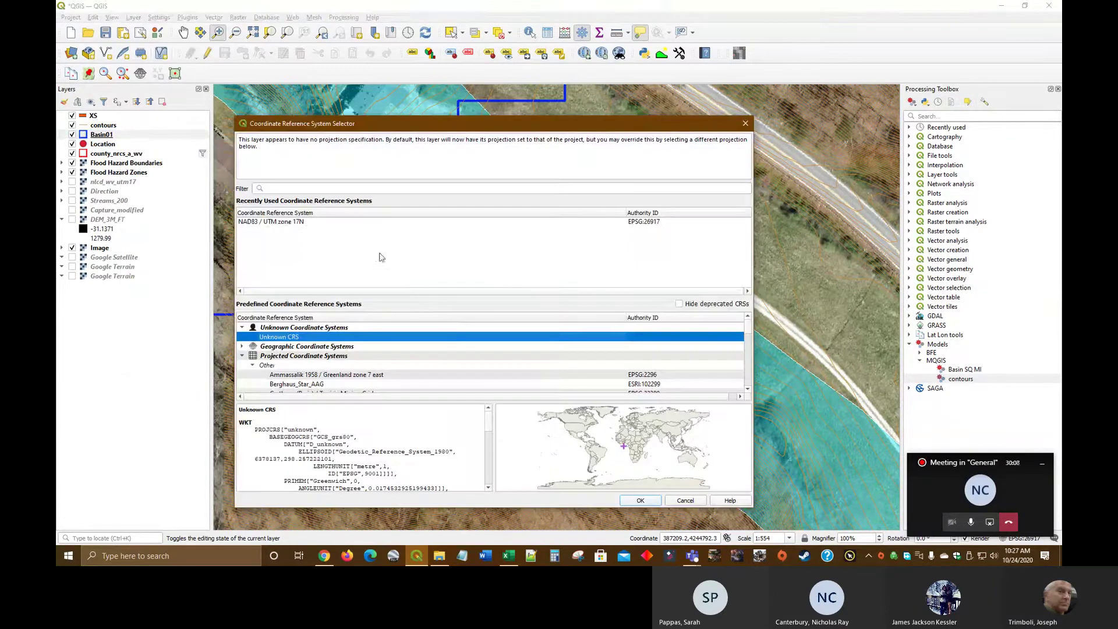
left_click(288, 221)
left_click(641, 501)
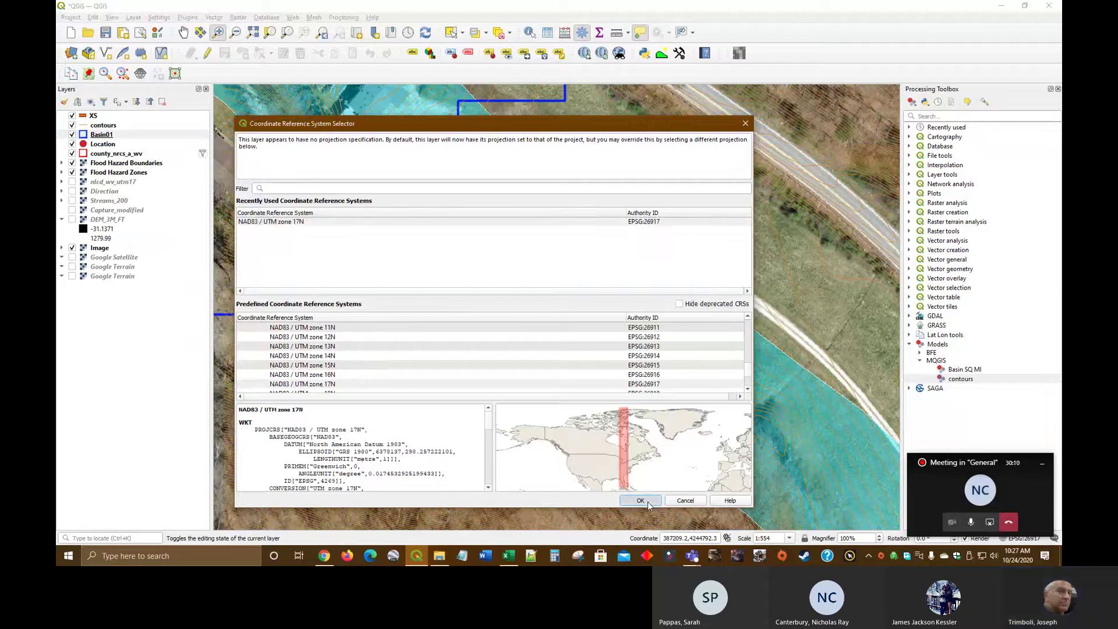
Step: Check the coordinate reference system of the Location layer in its layer information
right_click(110, 144)
left_click(169, 378)
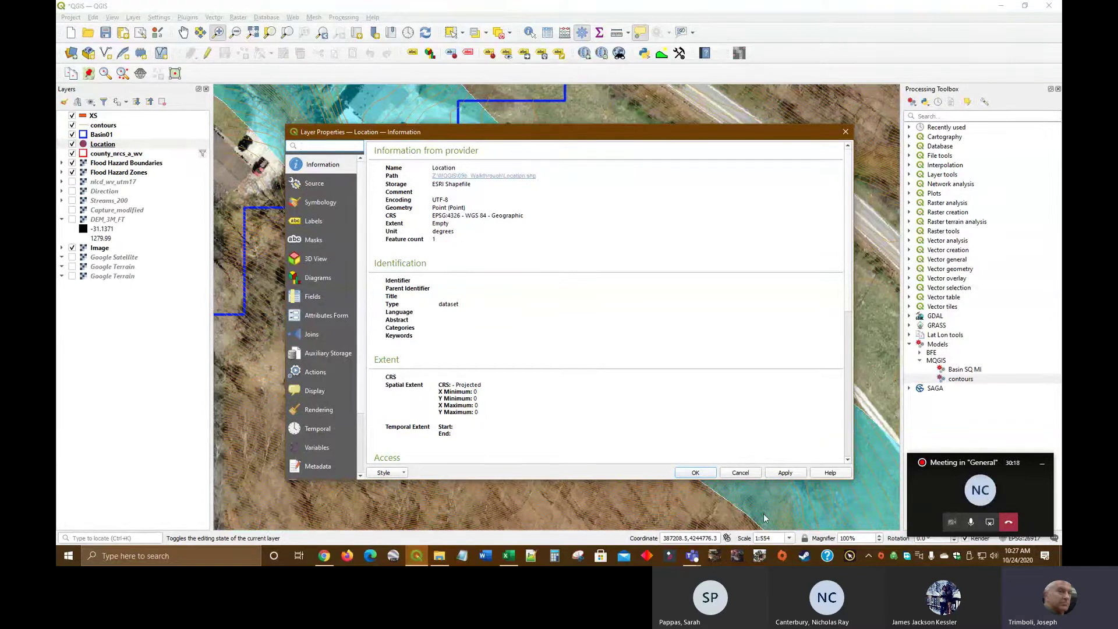
left_click(696, 473)
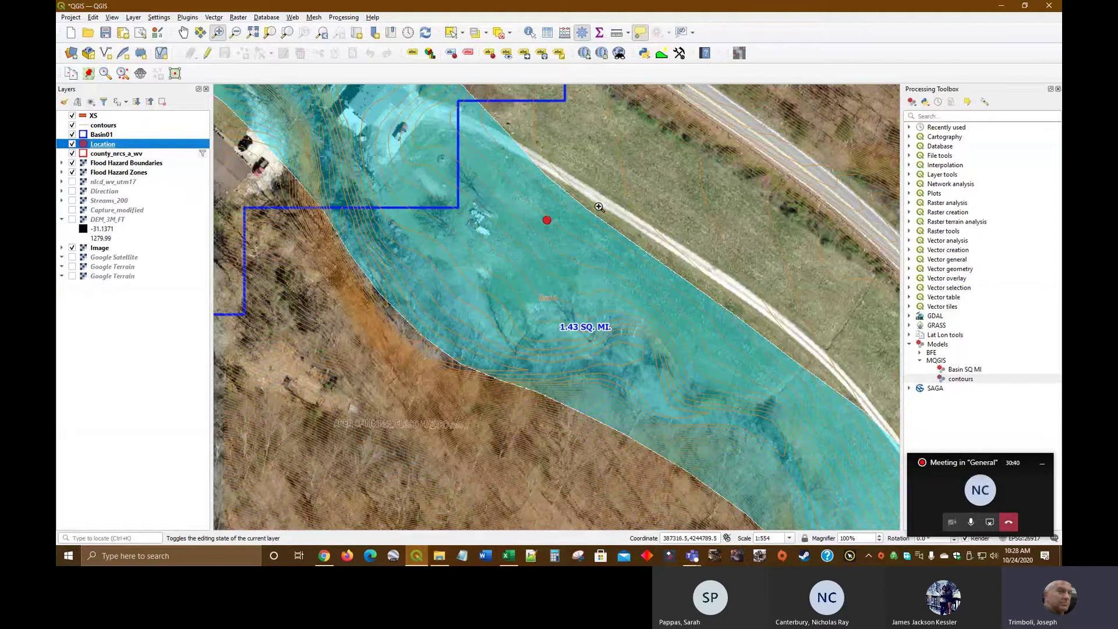
left_click_drag(664, 194, 613, 186)
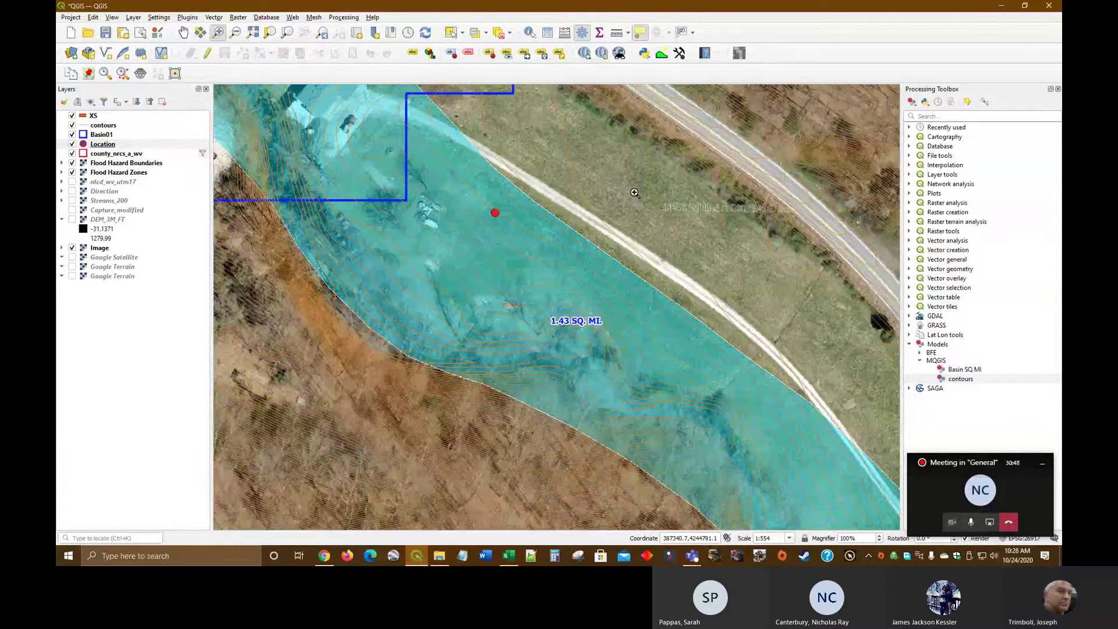
Step: Digitize a cross section line in the XS layer across the flood zone through the red location point, leaving its id empty
left_click_drag(602, 196, 644, 200)
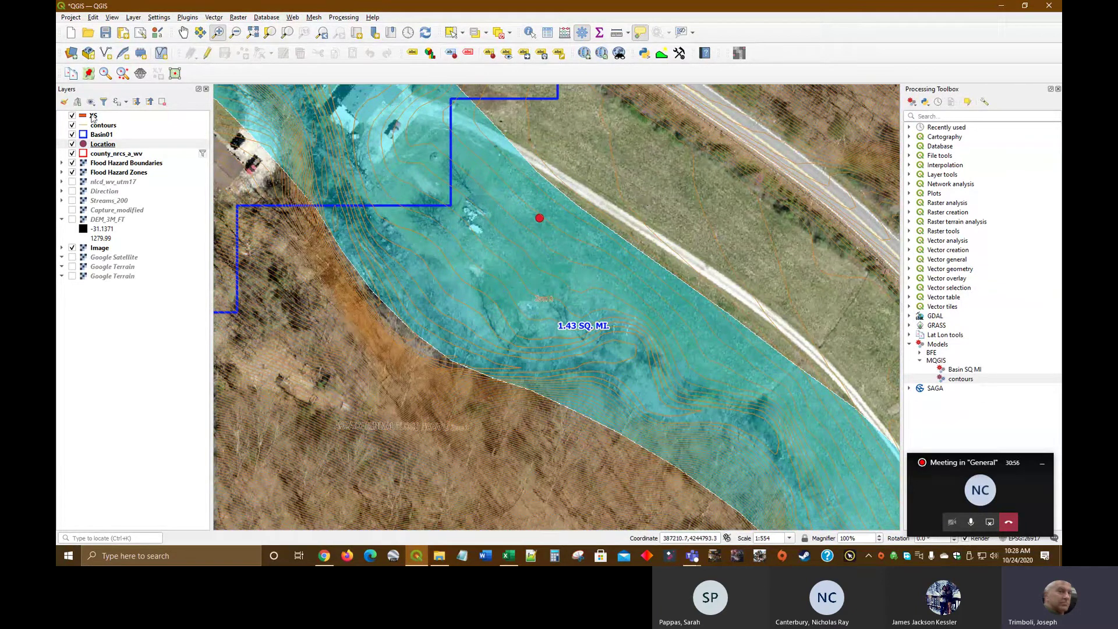
left_click(93, 118)
left_click(207, 54)
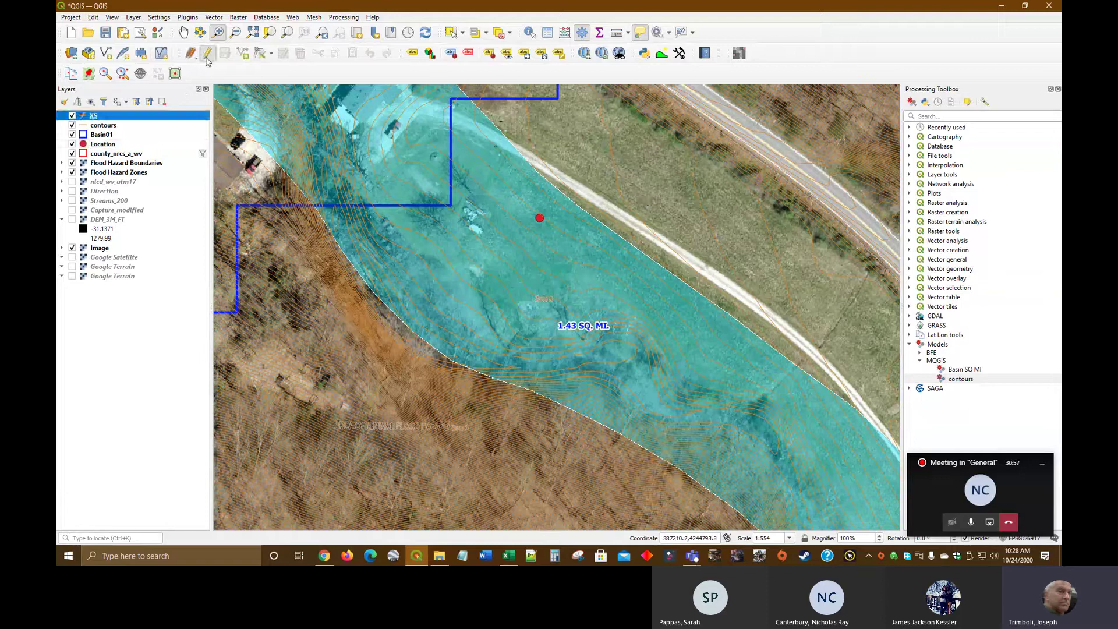
left_click(242, 53)
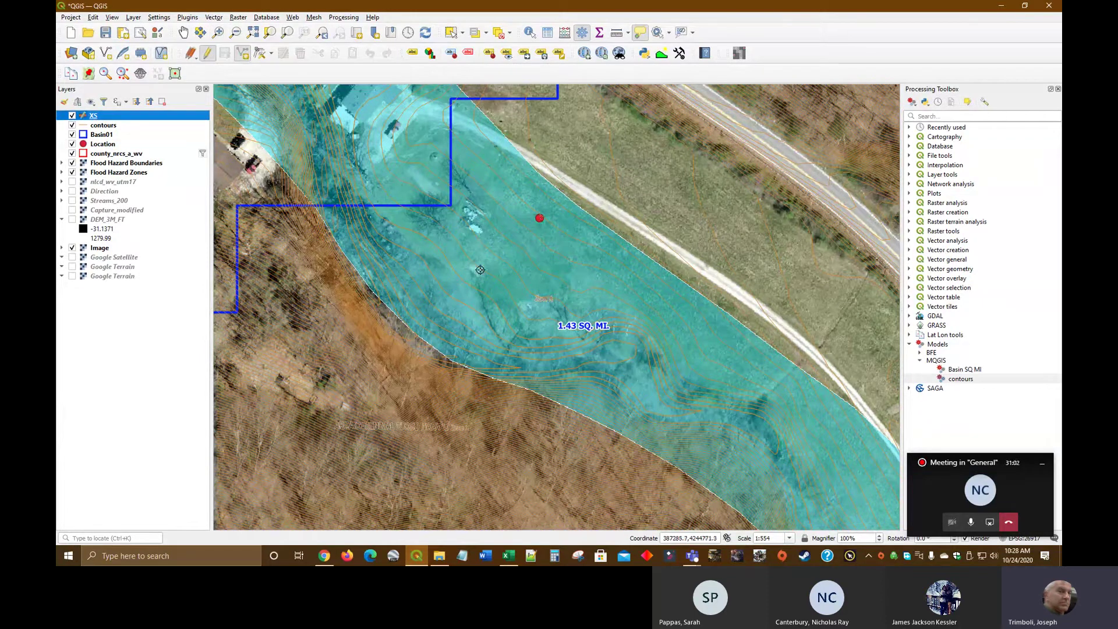
left_click(396, 352)
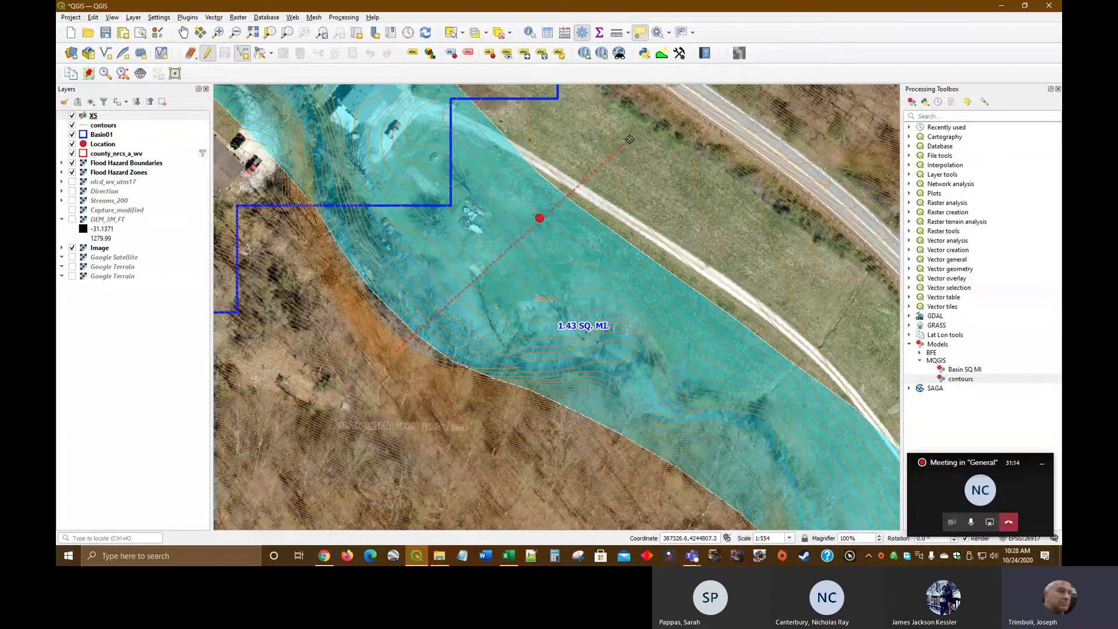
left_click(660, 109)
right_click(660, 109)
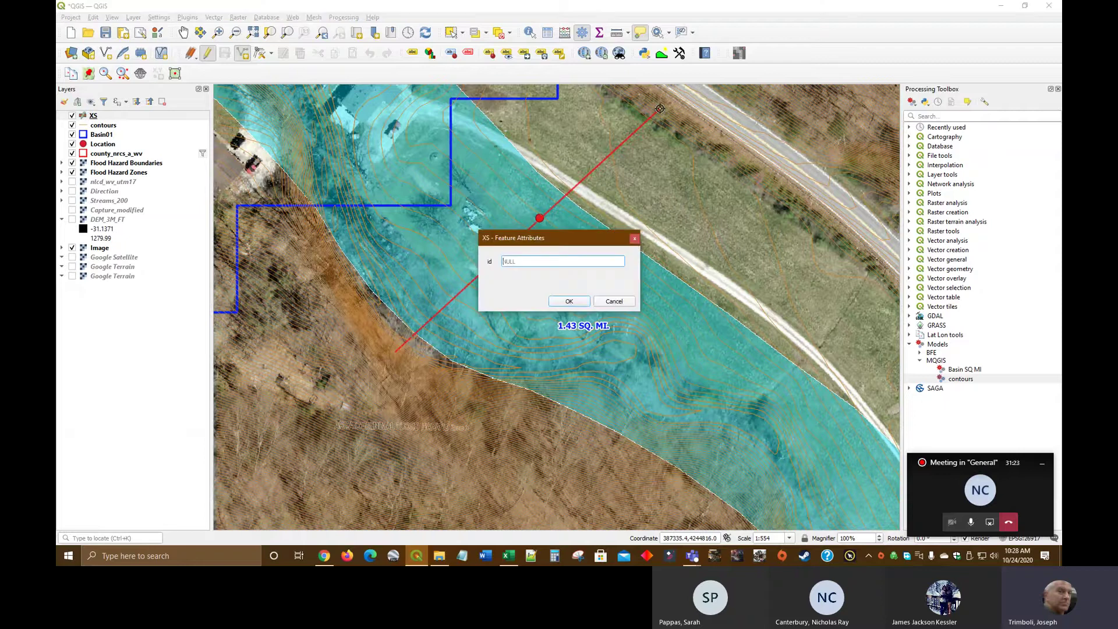
left_click(573, 298)
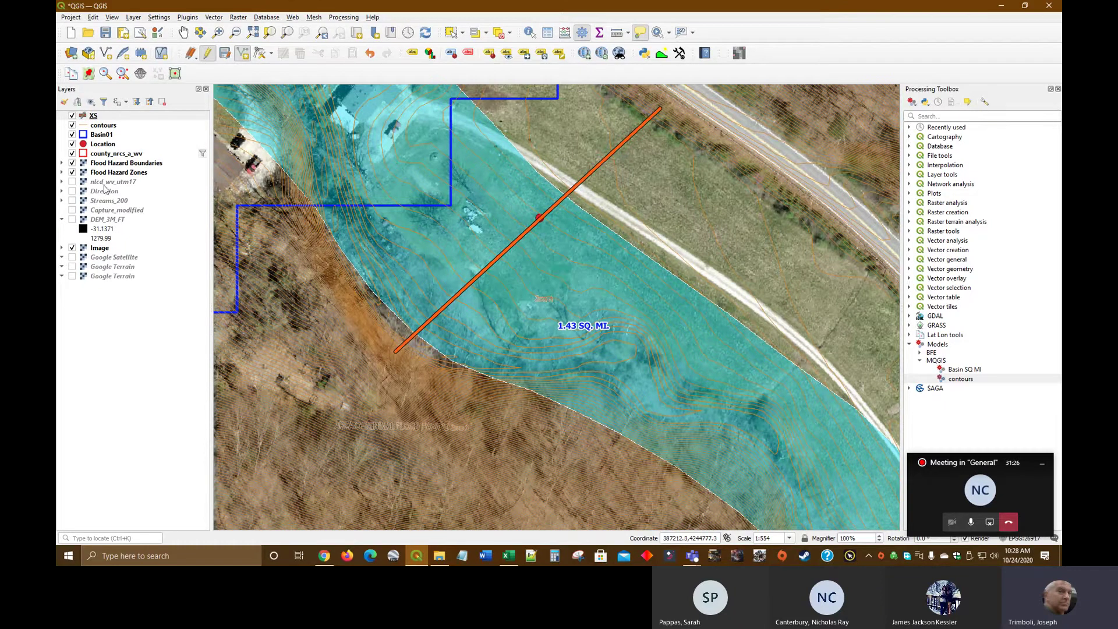
right_click(93, 115)
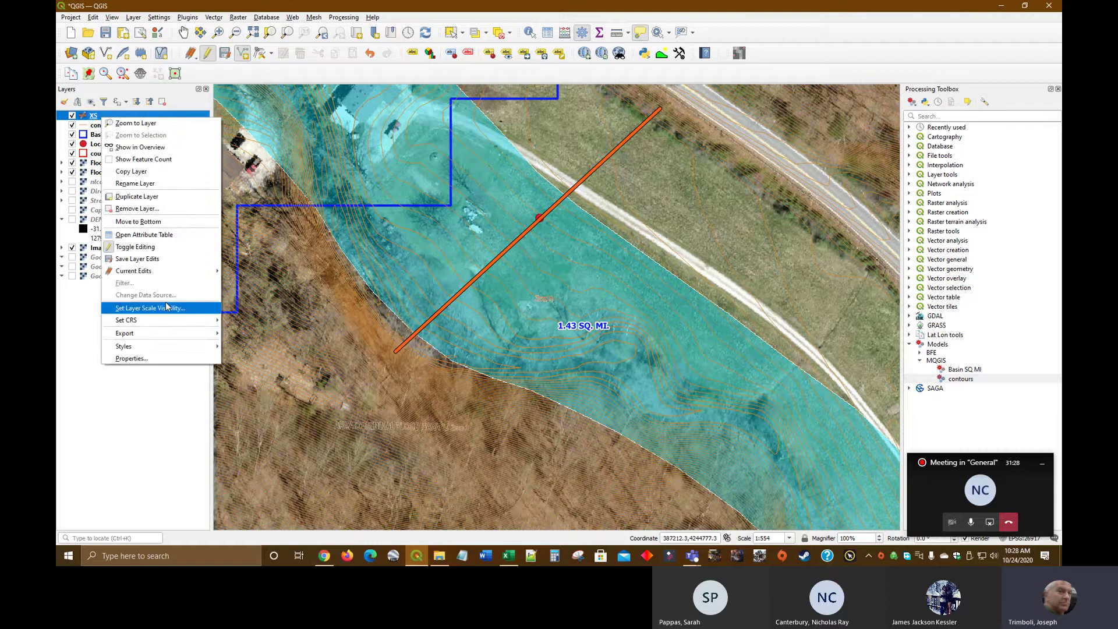
left_click(160, 358)
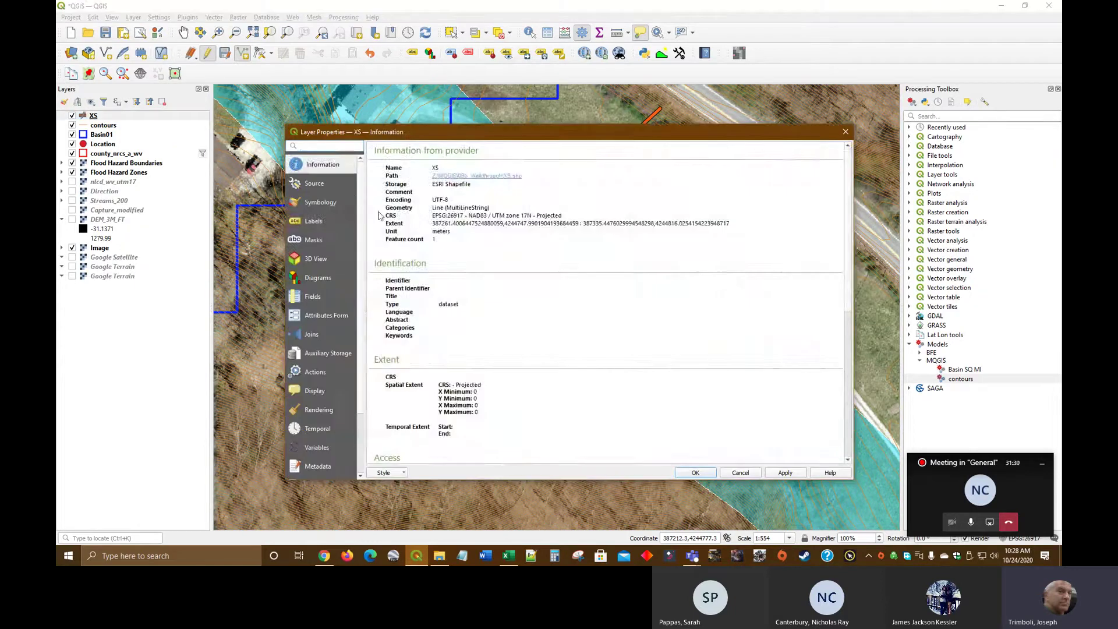
left_click(314, 222)
left_click(403, 149)
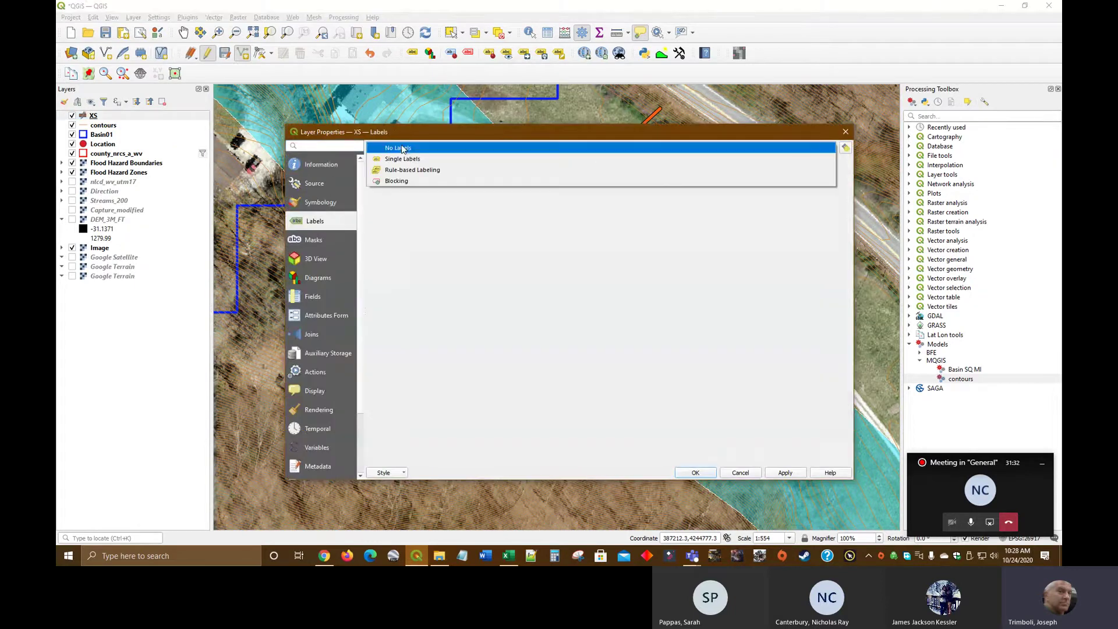
left_click(409, 161)
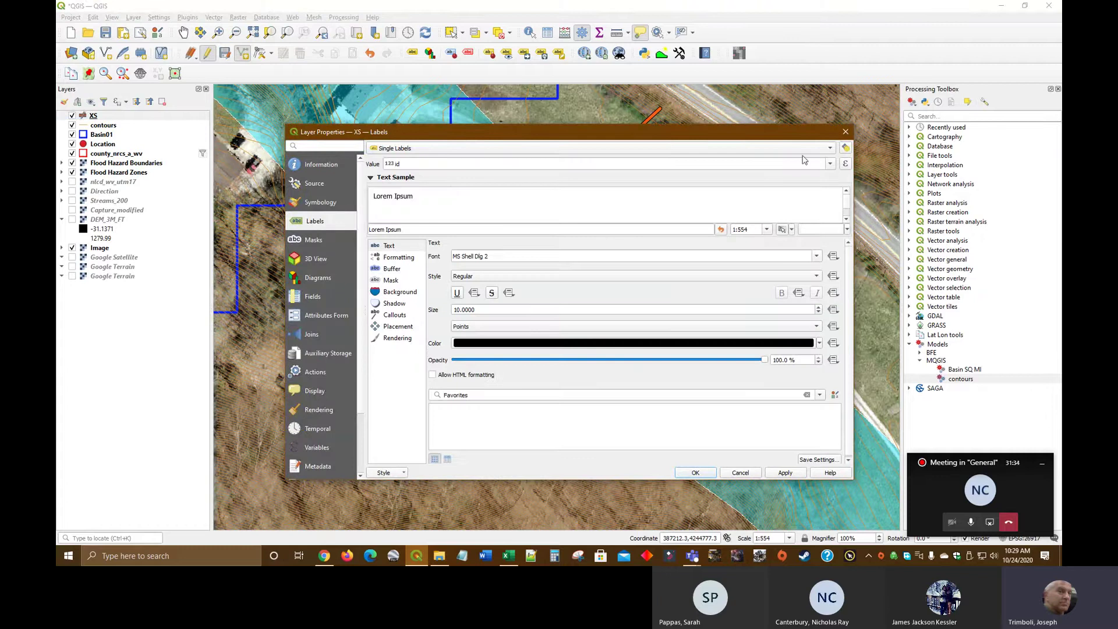
left_click(830, 165)
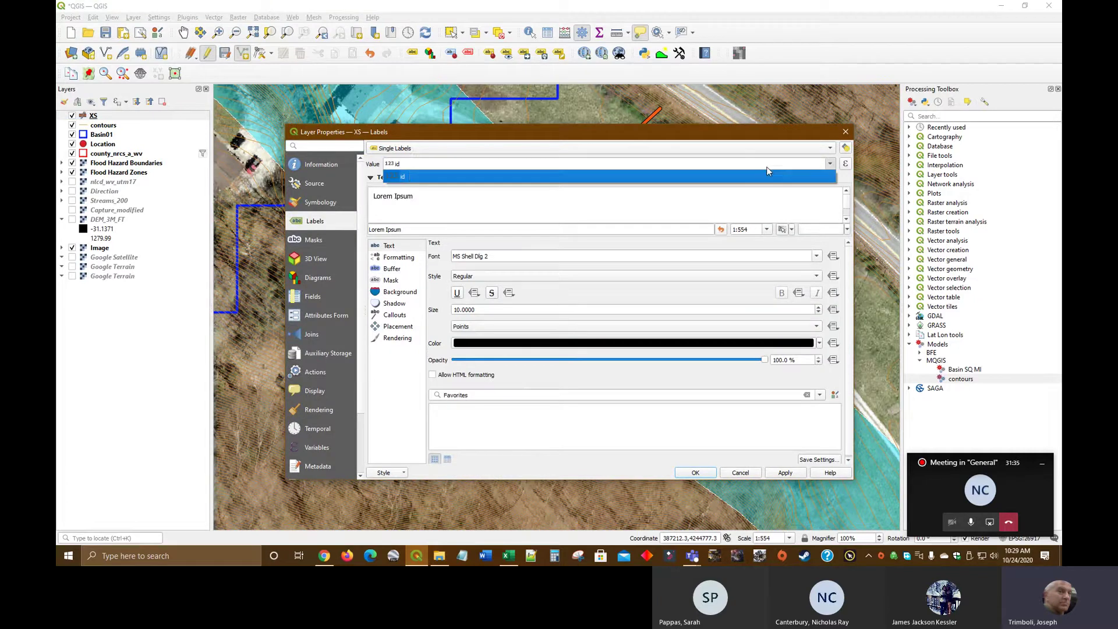
left_click(432, 151)
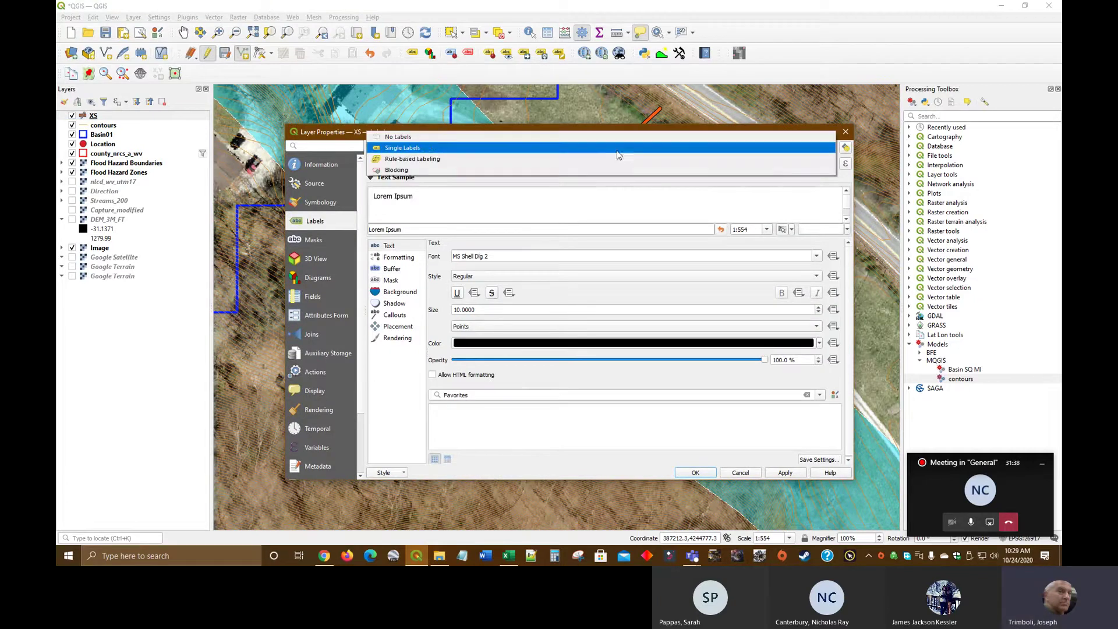
left_click(548, 176)
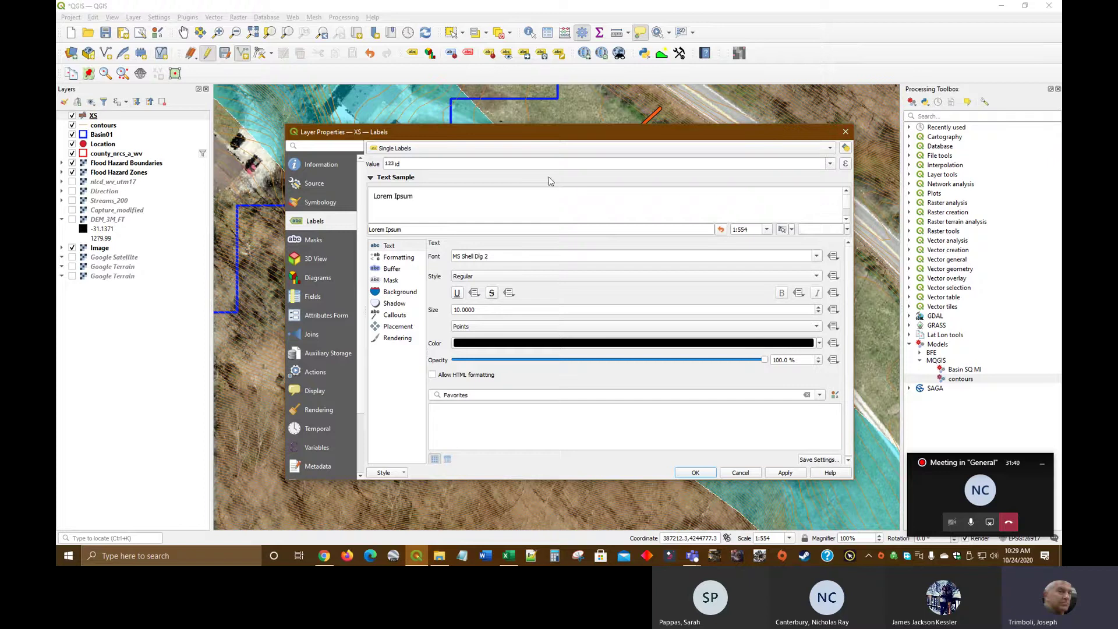
left_click(847, 132)
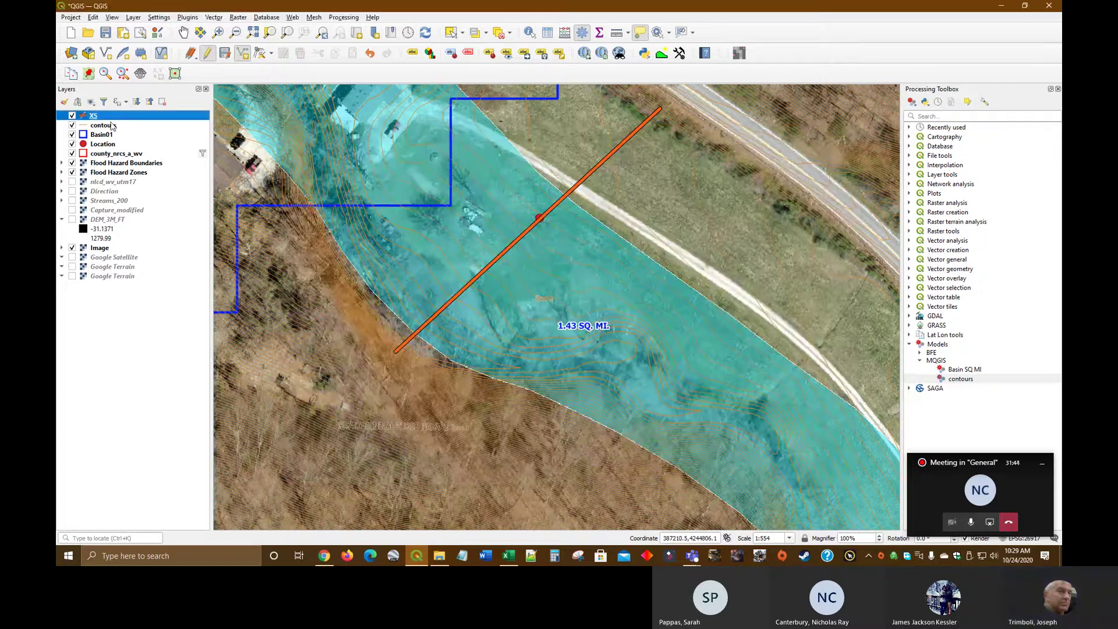
Step: Set up single labels for the contours layer using the level field
right_click(112, 127)
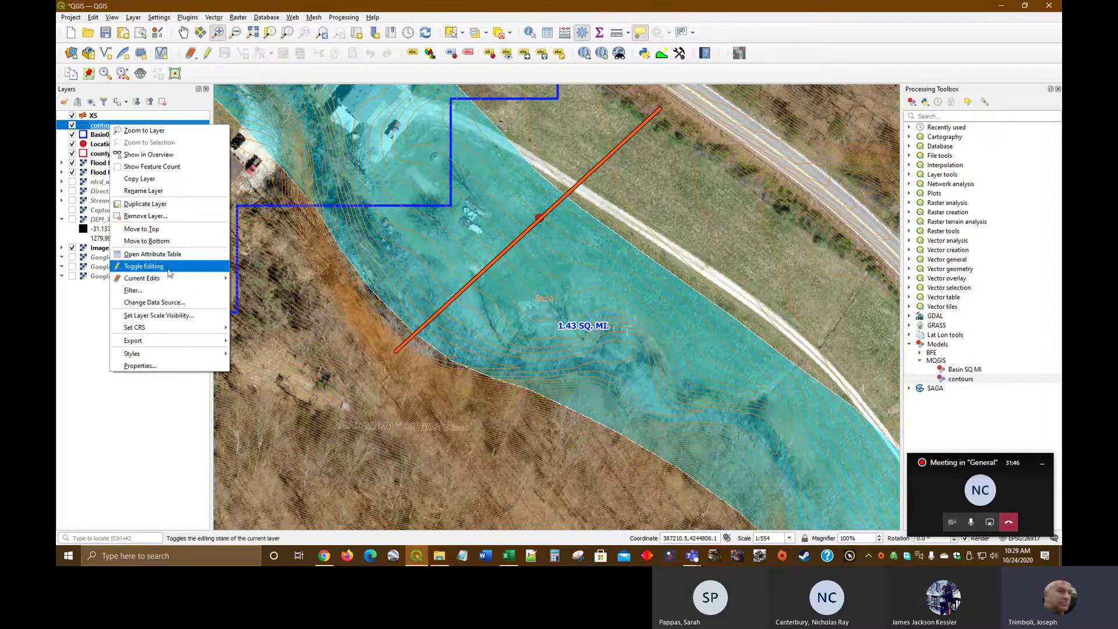
left_click(167, 367)
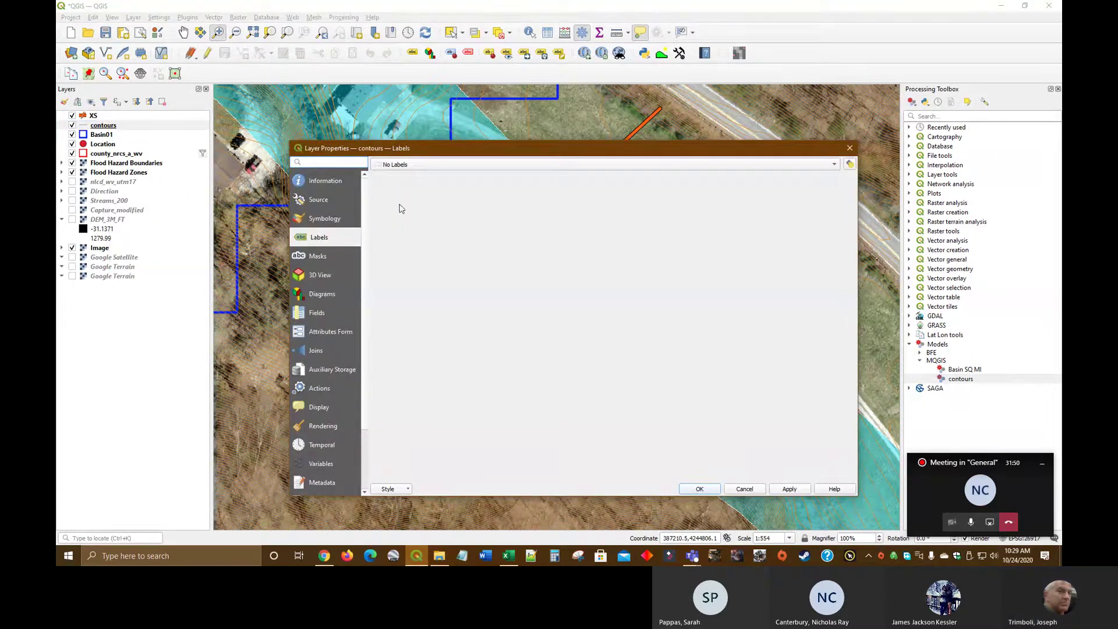
left_click(402, 164)
left_click(411, 176)
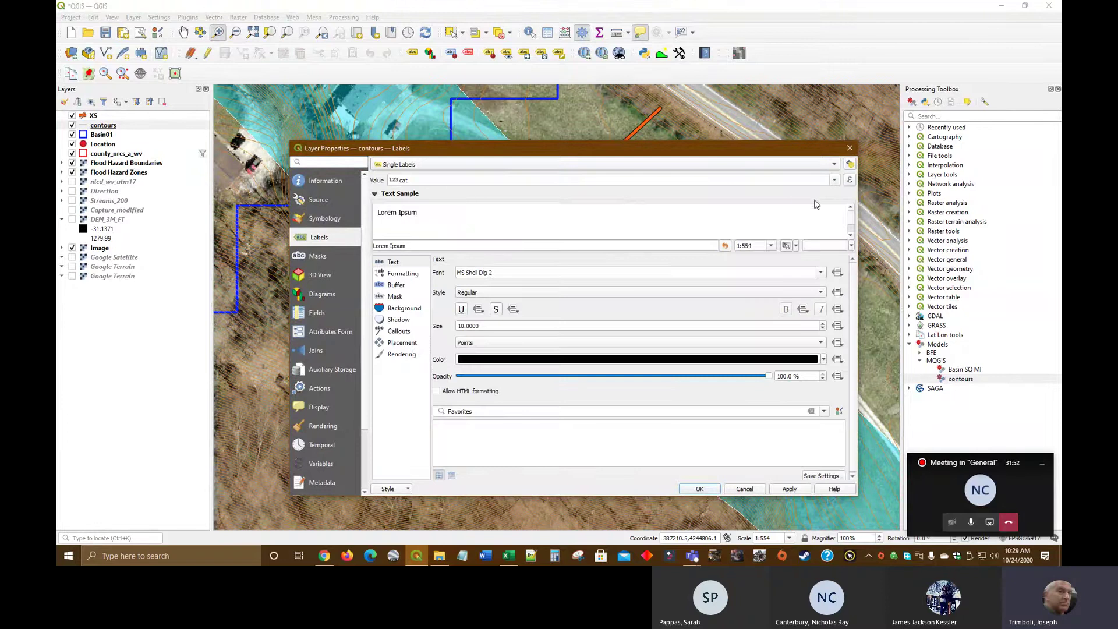
left_click(529, 180)
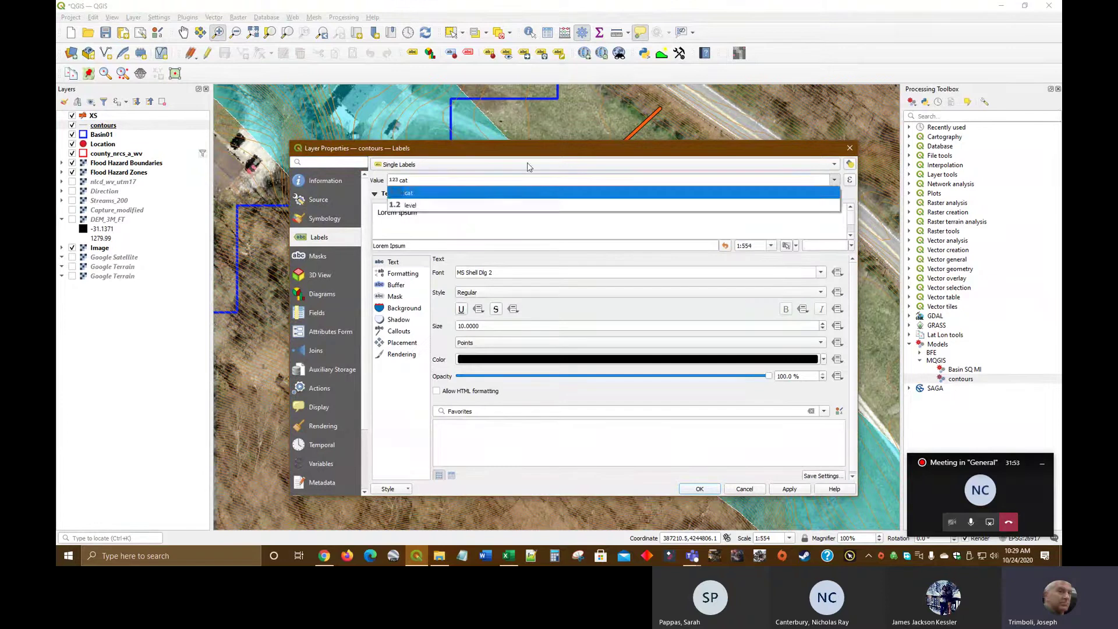
left_click(420, 205)
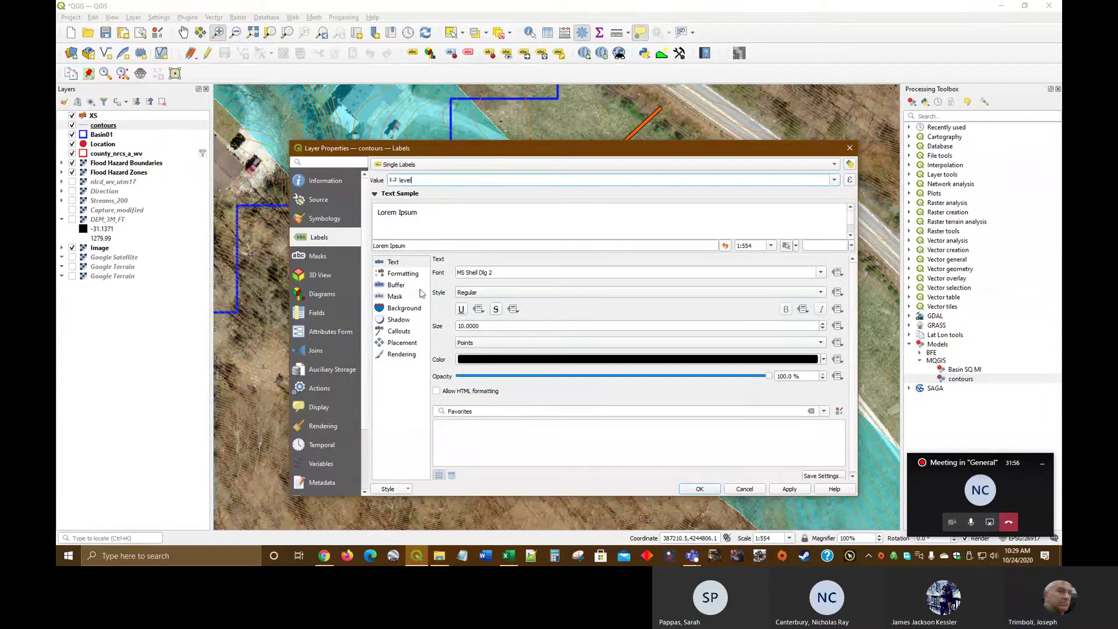
Step: Enable a text buffer for the contour labels and apply the label settings
left_click(396, 287)
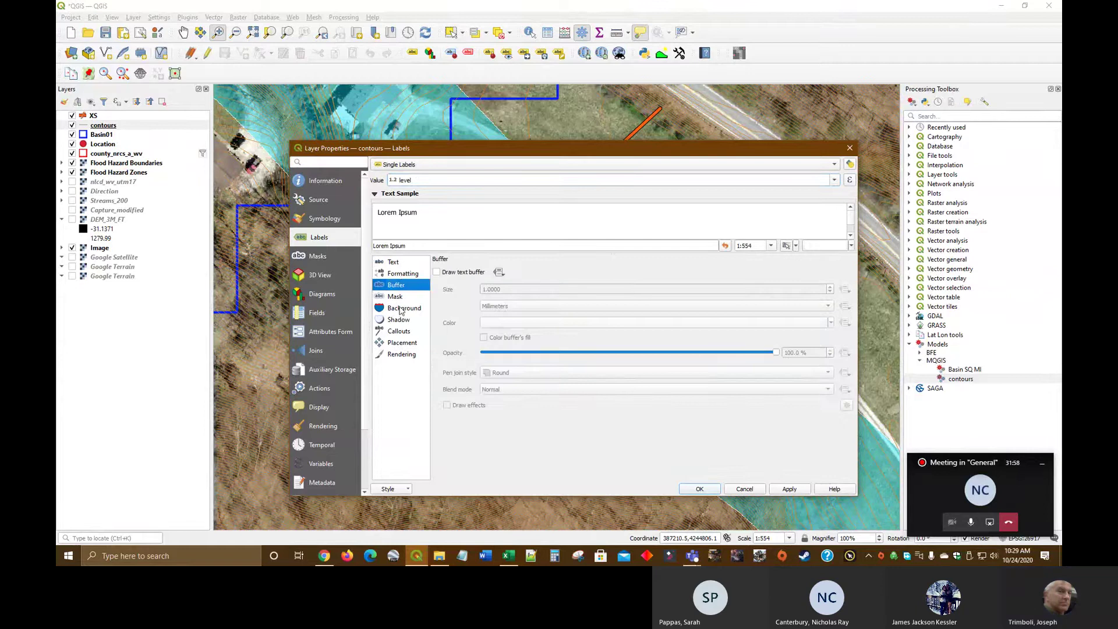
left_click(394, 264)
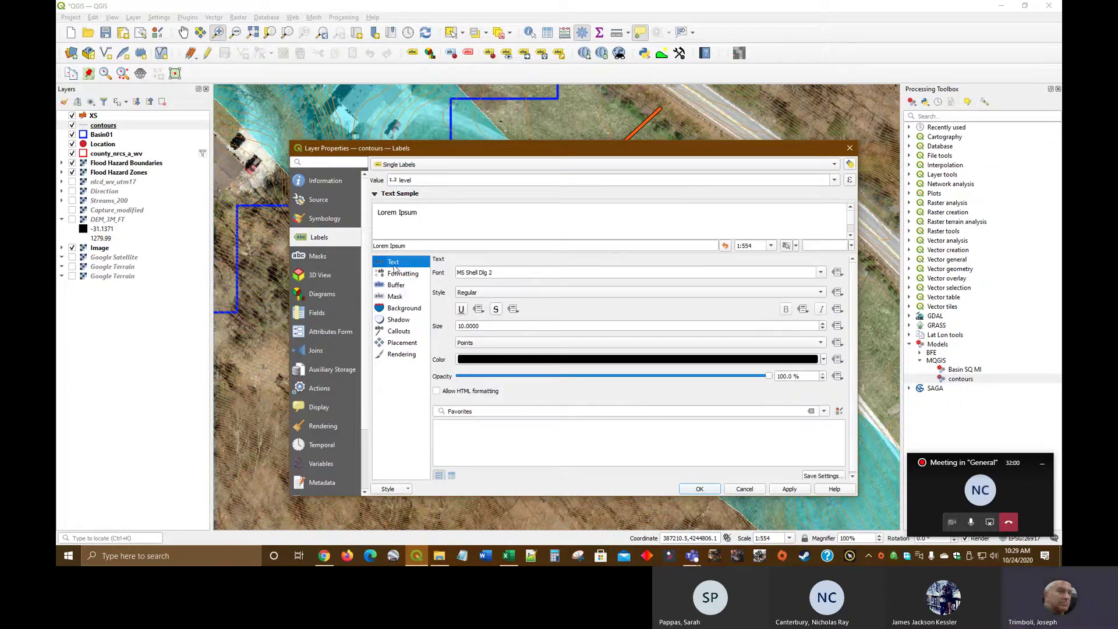
left_click(398, 288)
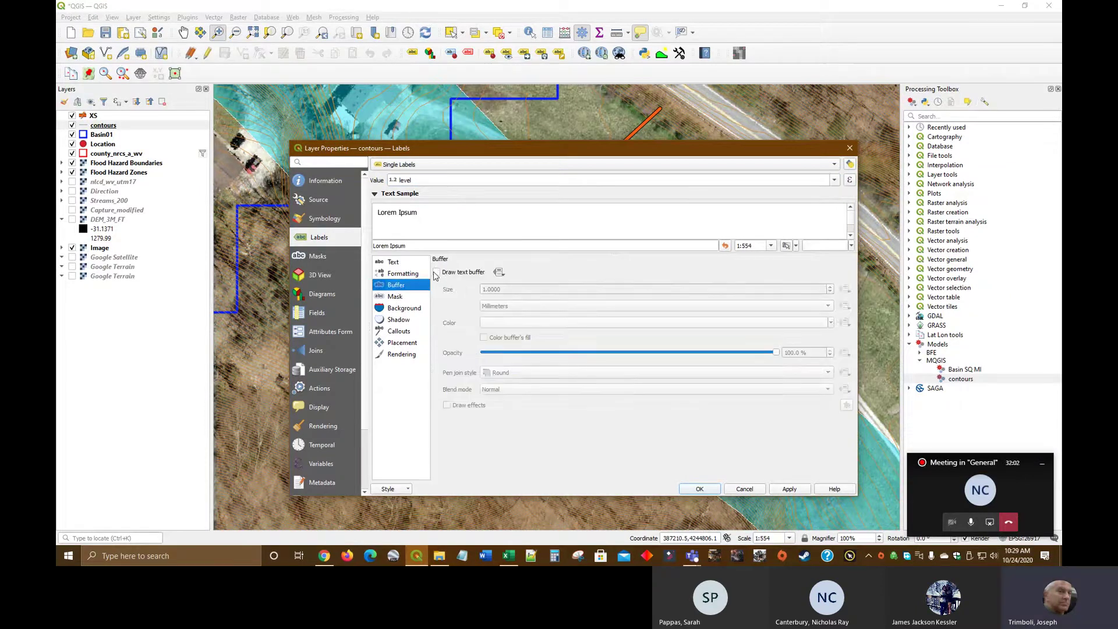
left_click(436, 272)
left_click(700, 489)
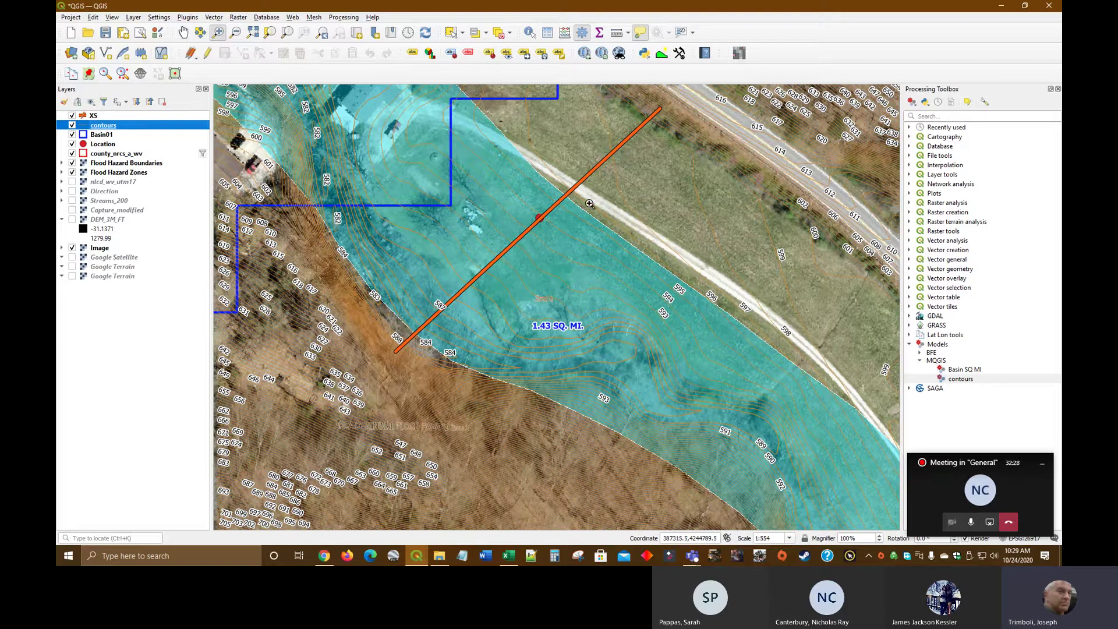
Step: Hide the contours and Image layers and display the upper Google Terrain layer as the basemap
left_click(72, 125)
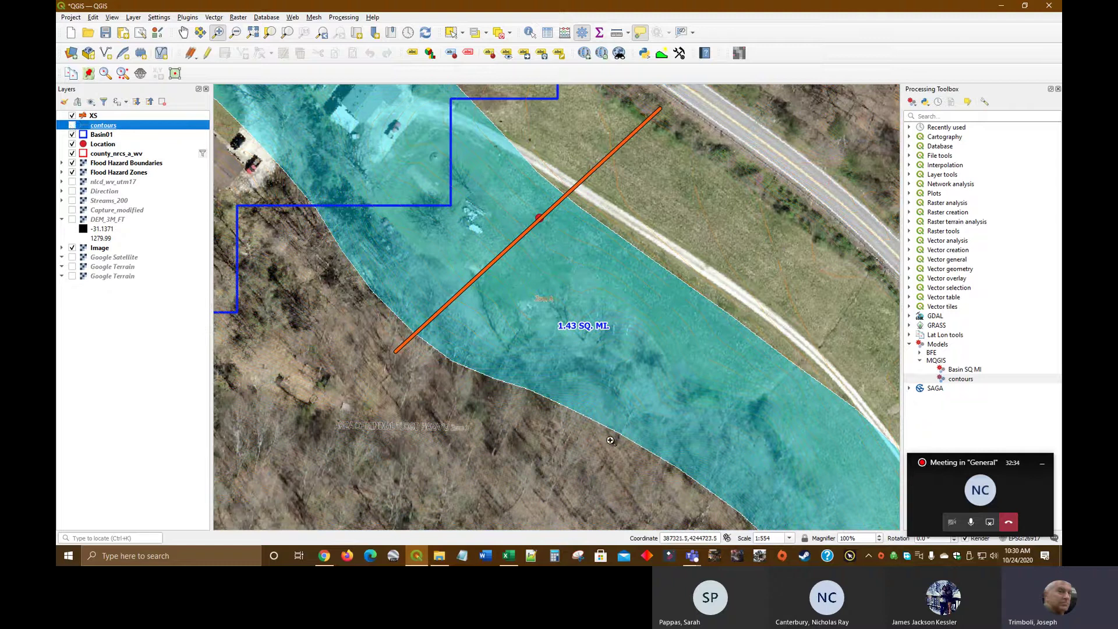
left_click(72, 247)
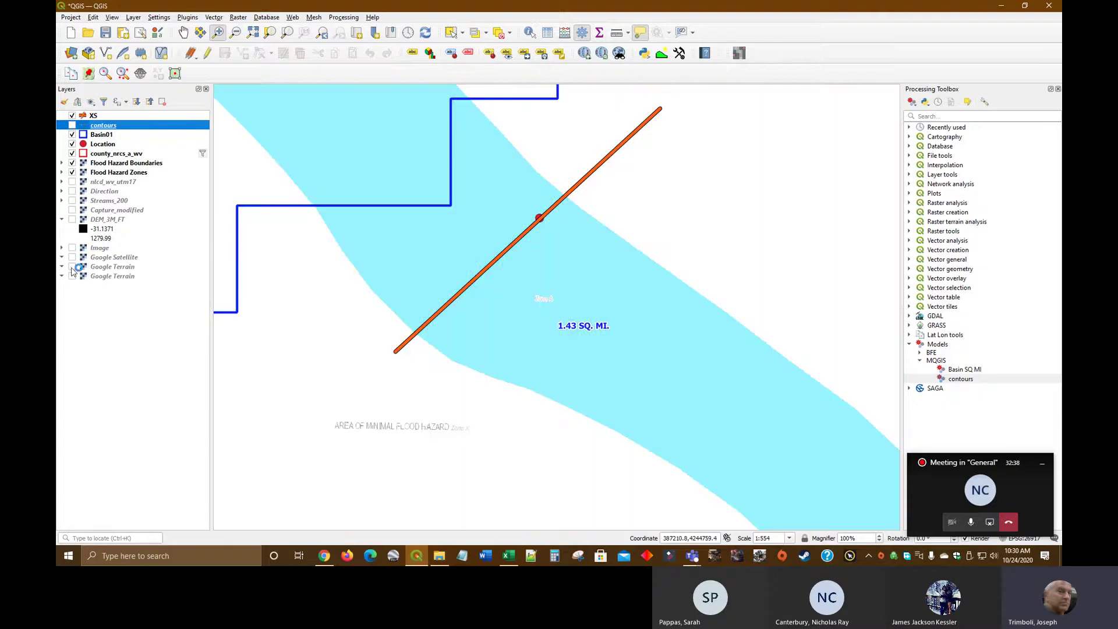
left_click(72, 267)
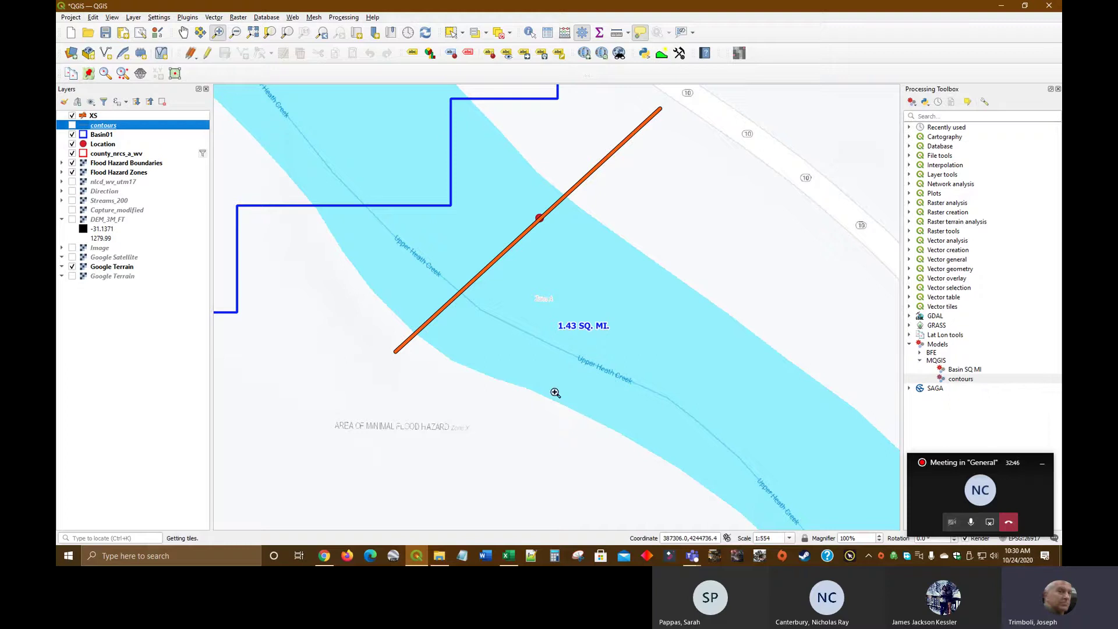
Step: Measure a distance in feet along Upper Heath Creek, starting where the cross section crosses it
left_click(628, 33)
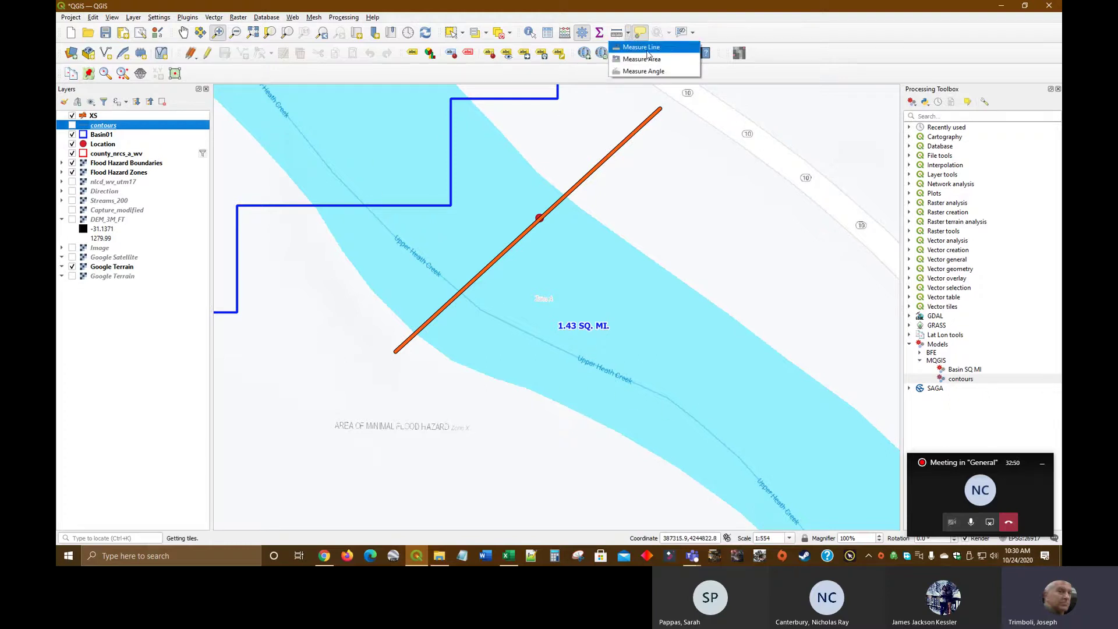
left_click(639, 47)
left_click(521, 330)
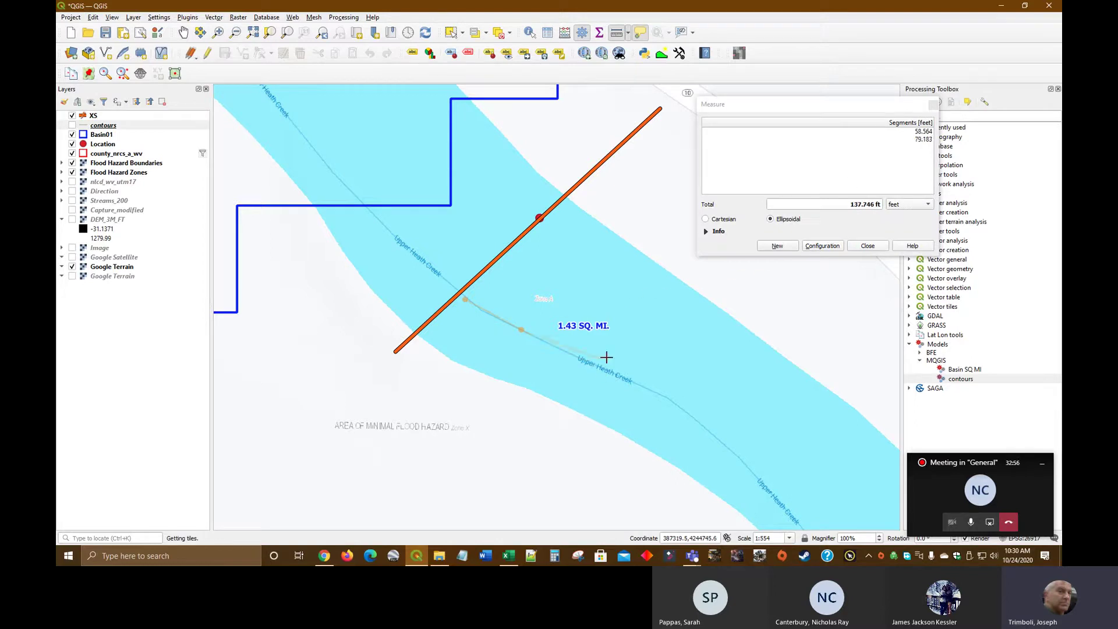
key("Escape")
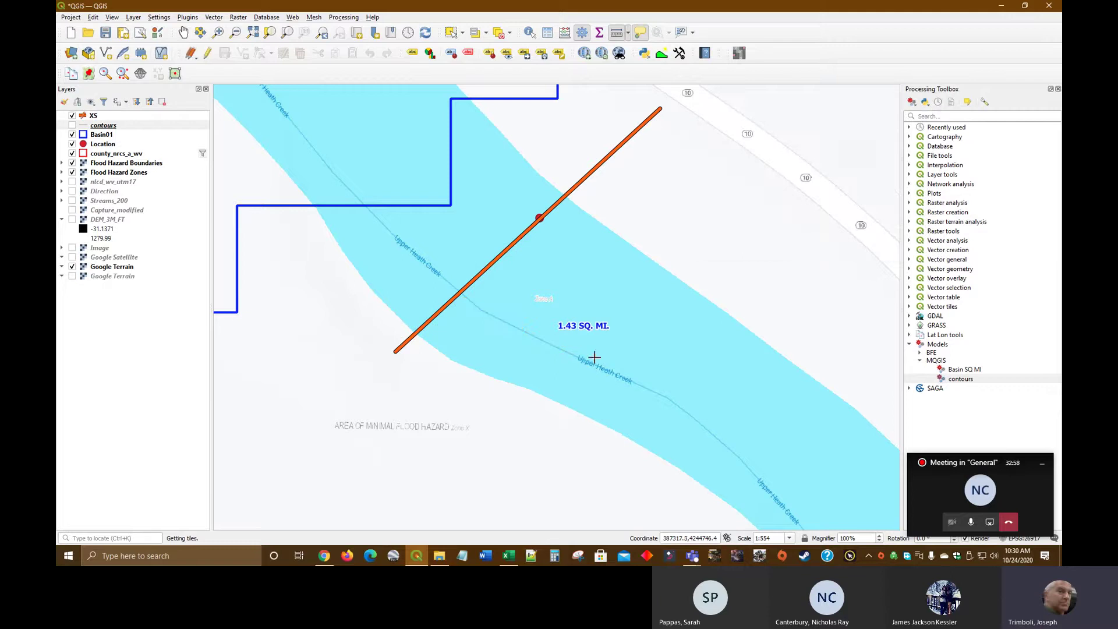
Step: Show the contours layer over the Google Terrain basemap
left_click(72, 126)
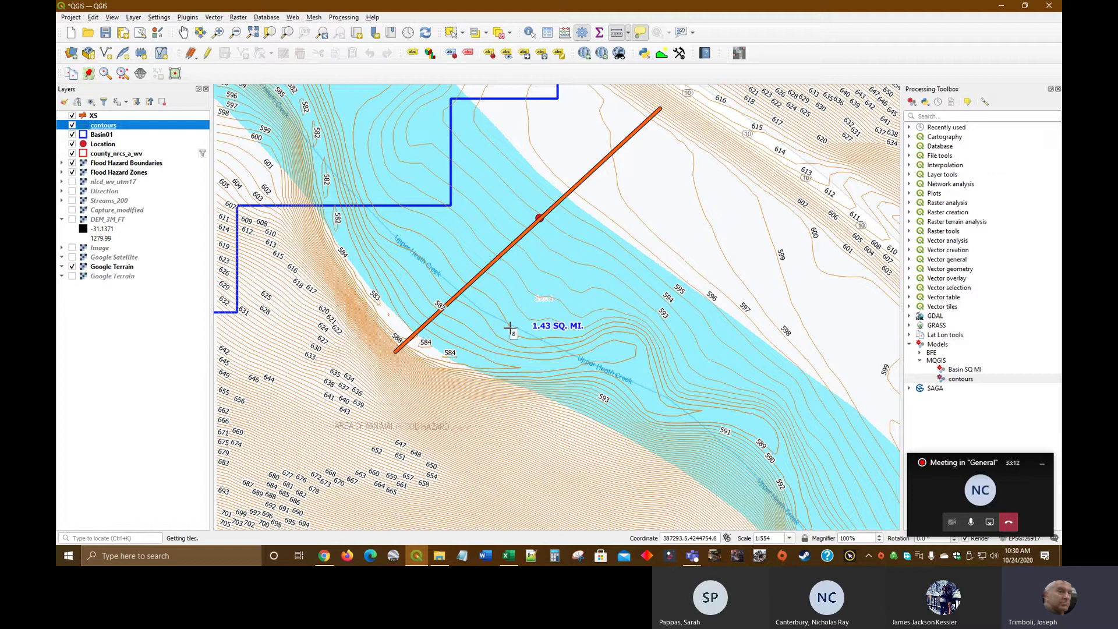
Step: Try to digitize a second cross section line across Upper Heath Creek beside the 591 contour label, with the contours layer in editing
left_click(207, 53)
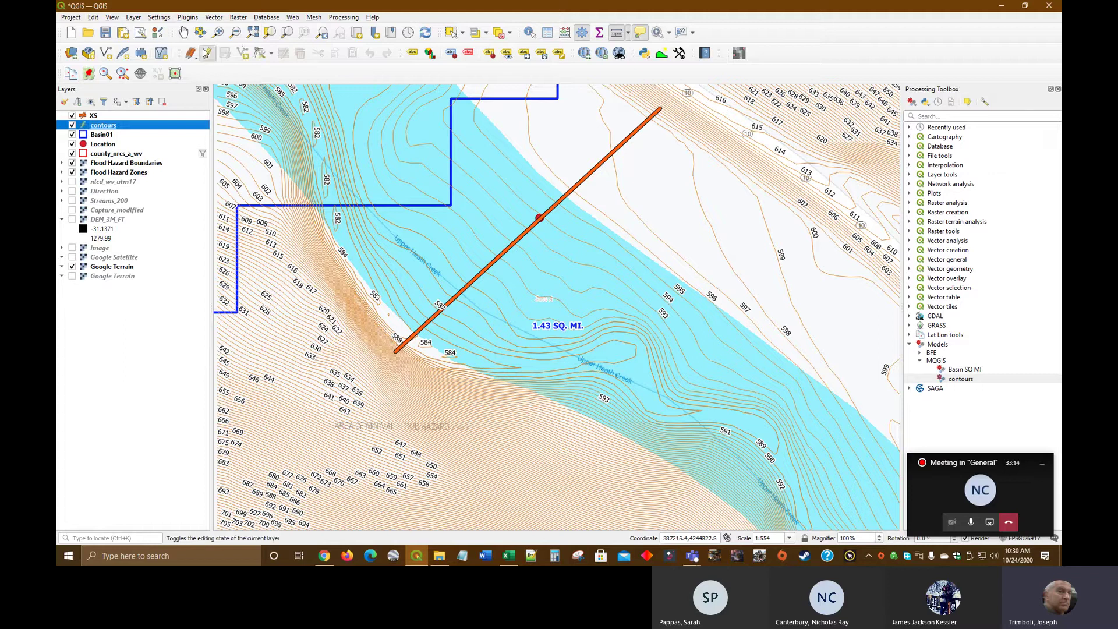
left_click(242, 53)
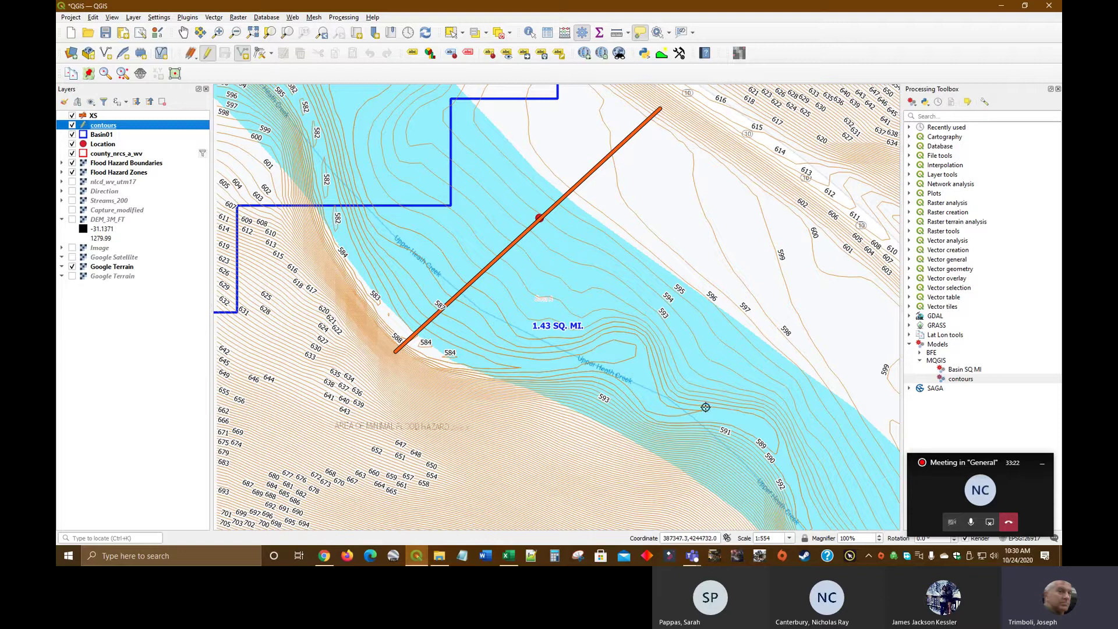
left_click(708, 454)
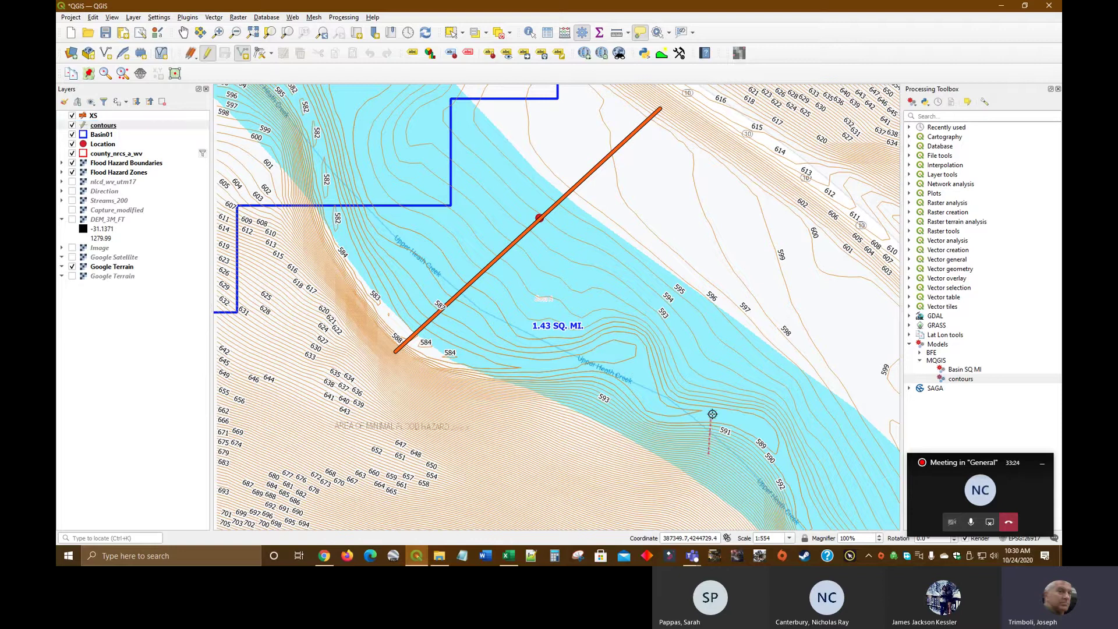
left_click(716, 374)
right_click(716, 373)
left_click(569, 301)
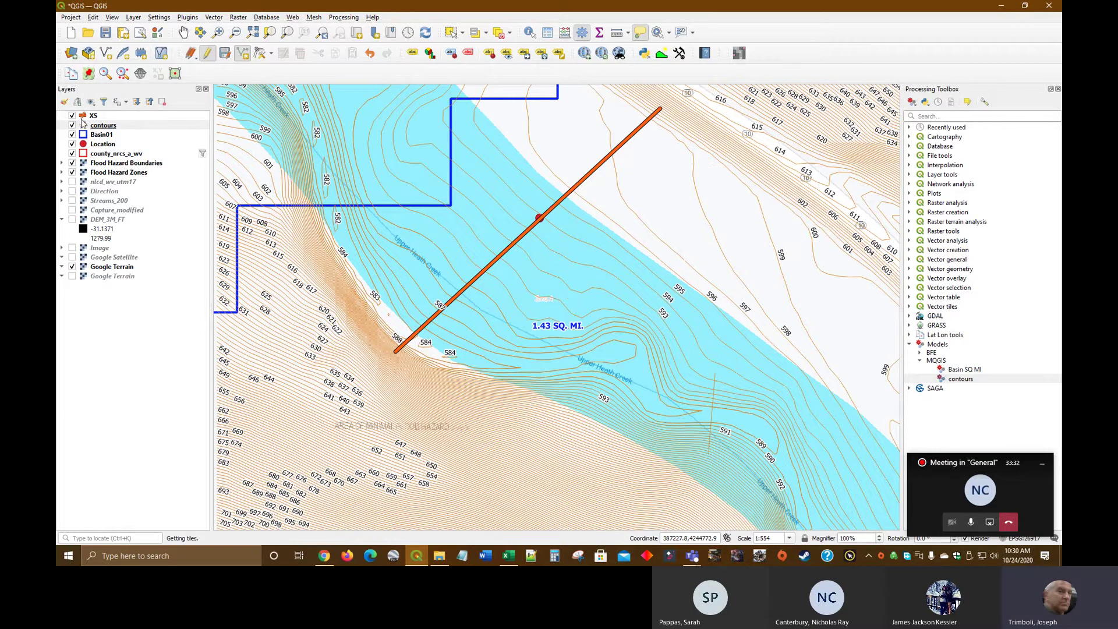
Step: Undo the line added to the contours layer
left_click(93, 17)
left_click(100, 30)
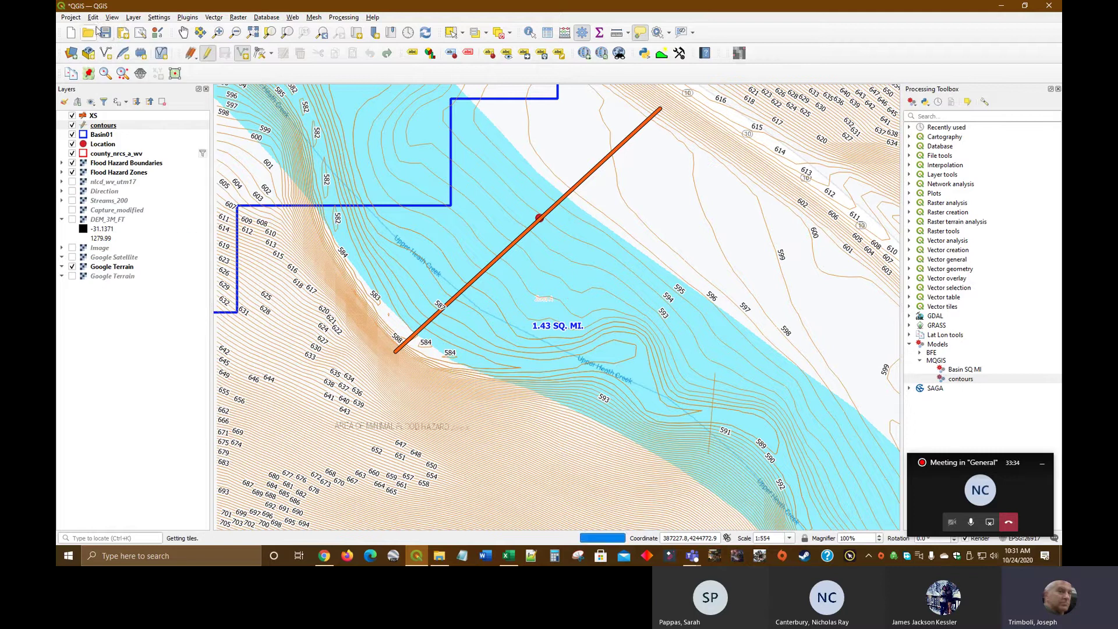
Step: End the editing session on the contours layer
right_click(95, 124)
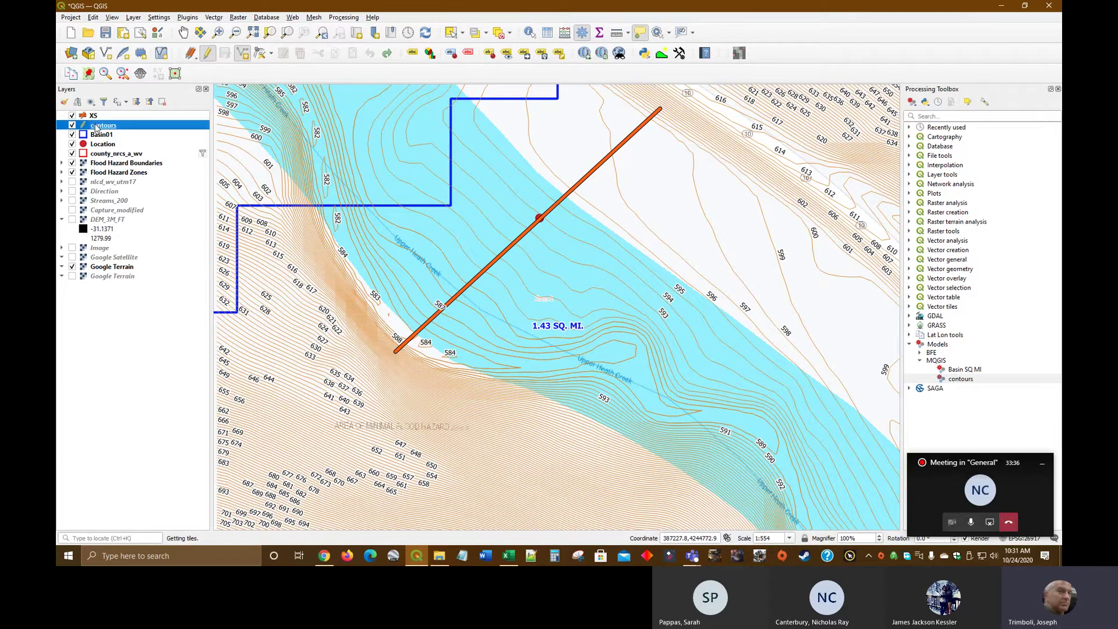
left_click(132, 365)
left_click(850, 148)
left_click(617, 32)
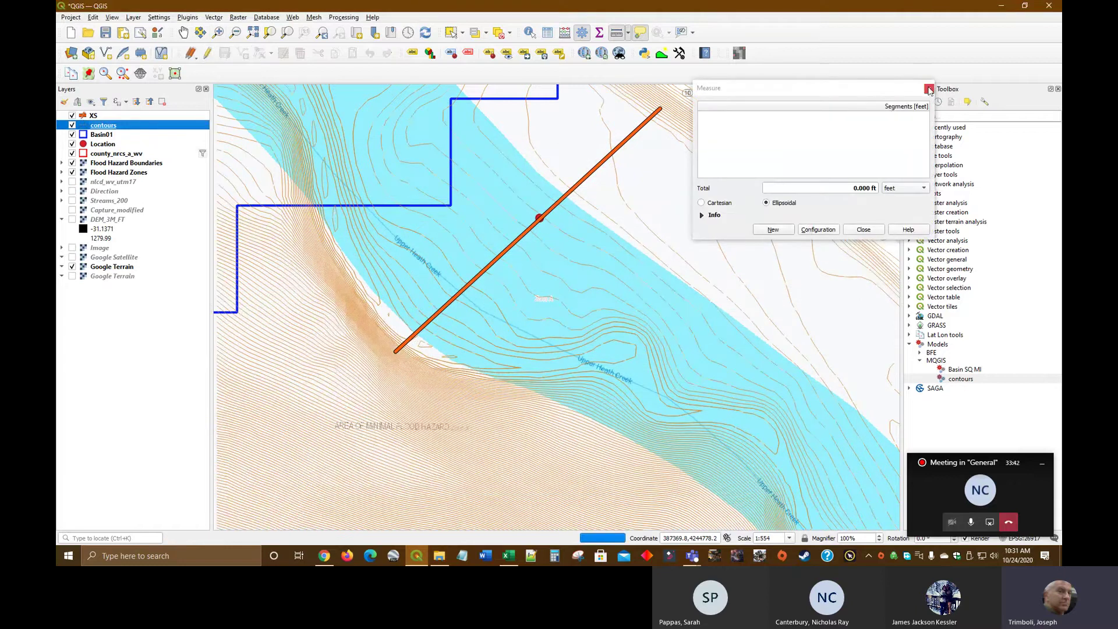
left_click(929, 88)
Step: Digitize a second cross section line in the XS layer across Upper Heath Creek beside the 591 contour label and save the edits
left_click(94, 116)
left_click(207, 53)
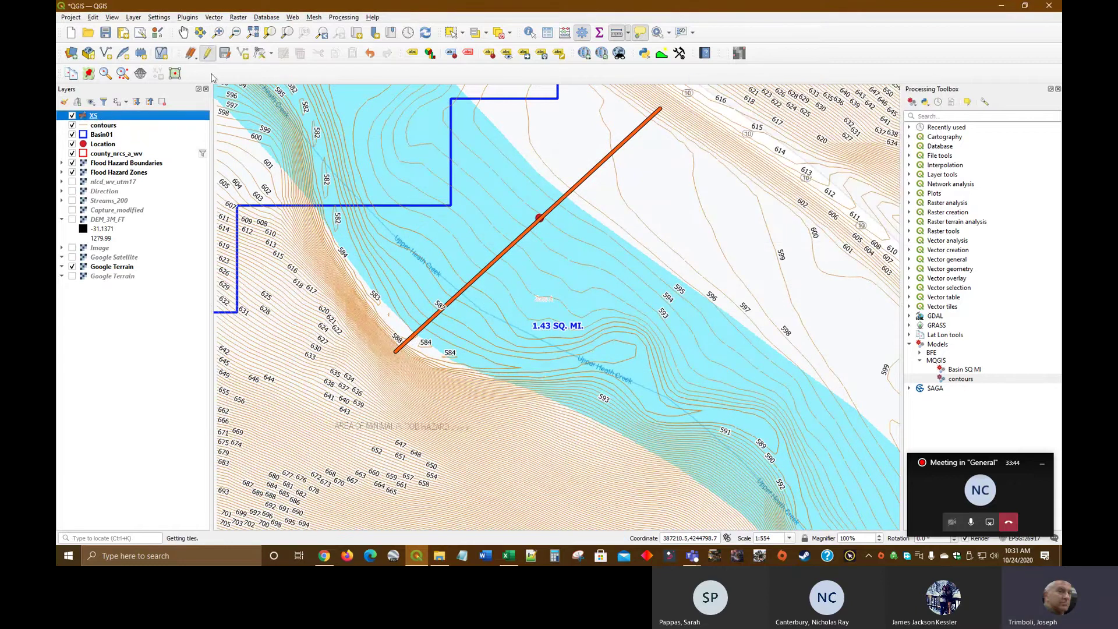
left_click(243, 53)
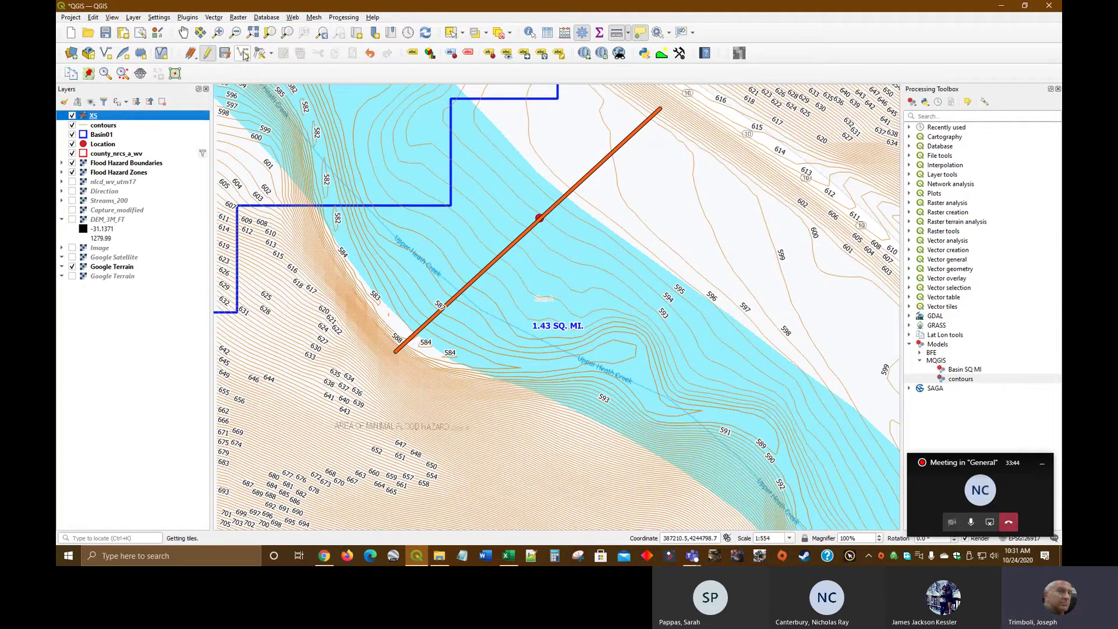
left_click(712, 445)
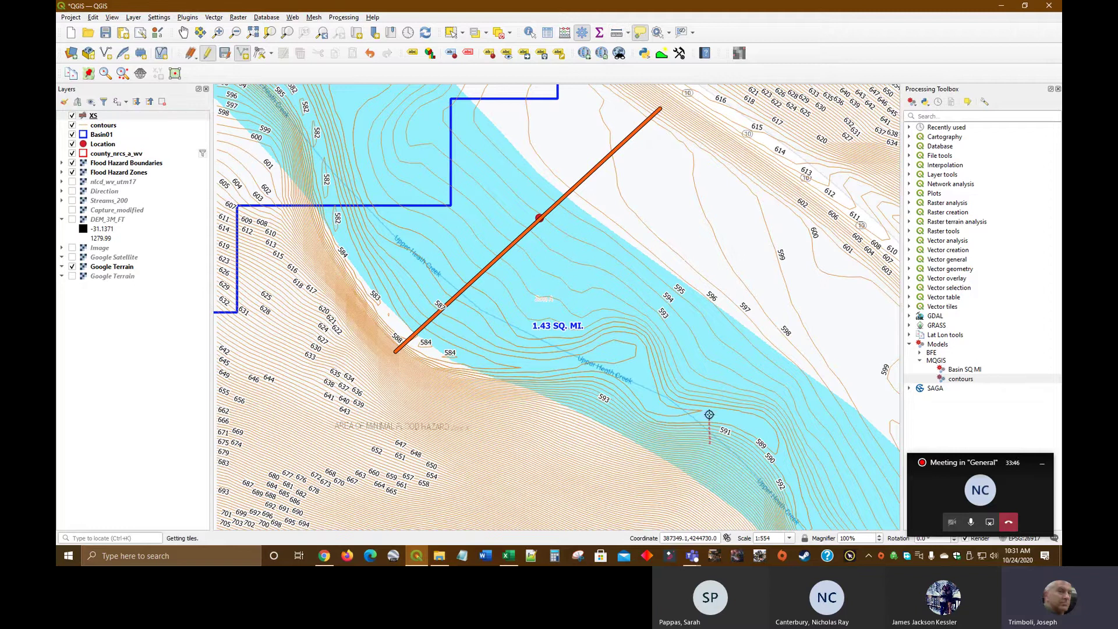
right_click(711, 384)
left_click(572, 301)
left_click(589, 437)
right_click(657, 238)
left_click(207, 53)
left_click(523, 284)
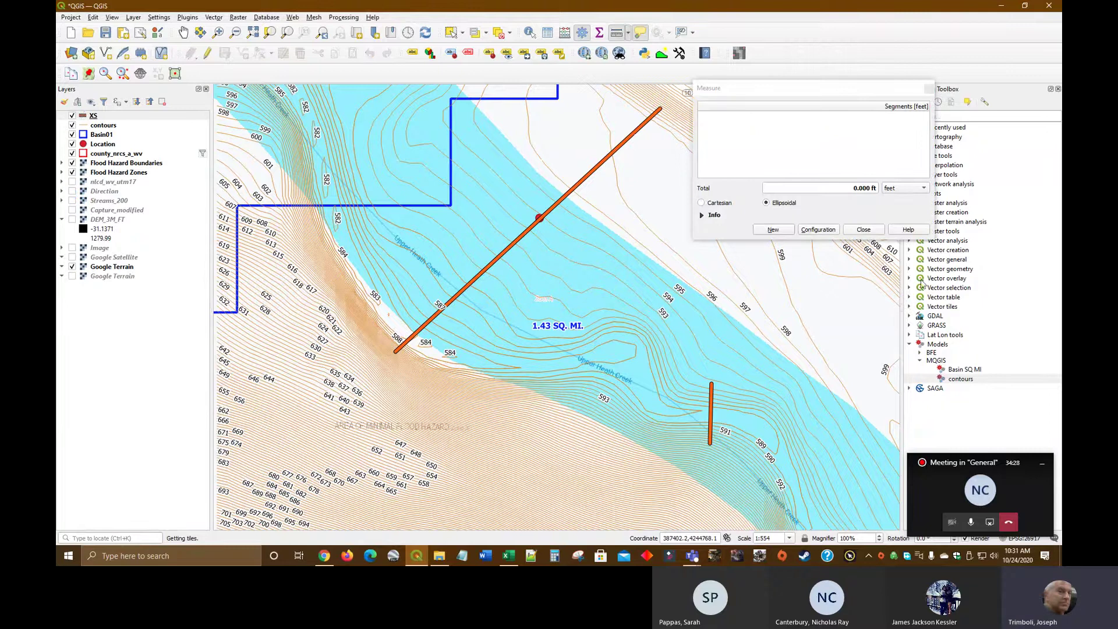
Step: Hide the contours and Basin01 layers so the two cross section lines stand alone over the flood zone
left_click(941, 83)
left_click(72, 126)
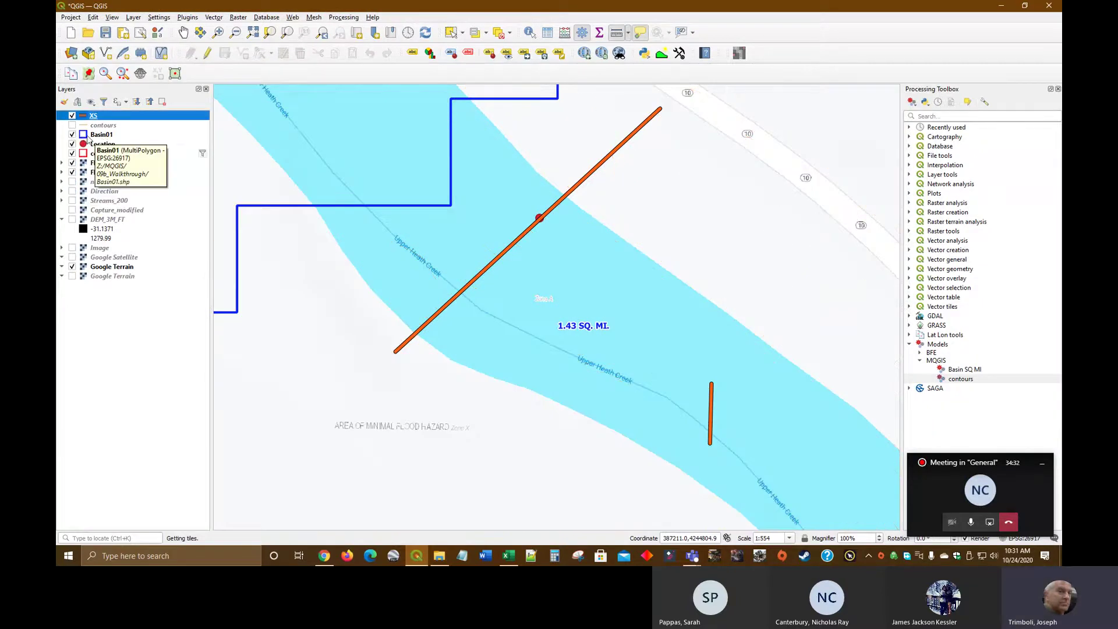
left_click(72, 134)
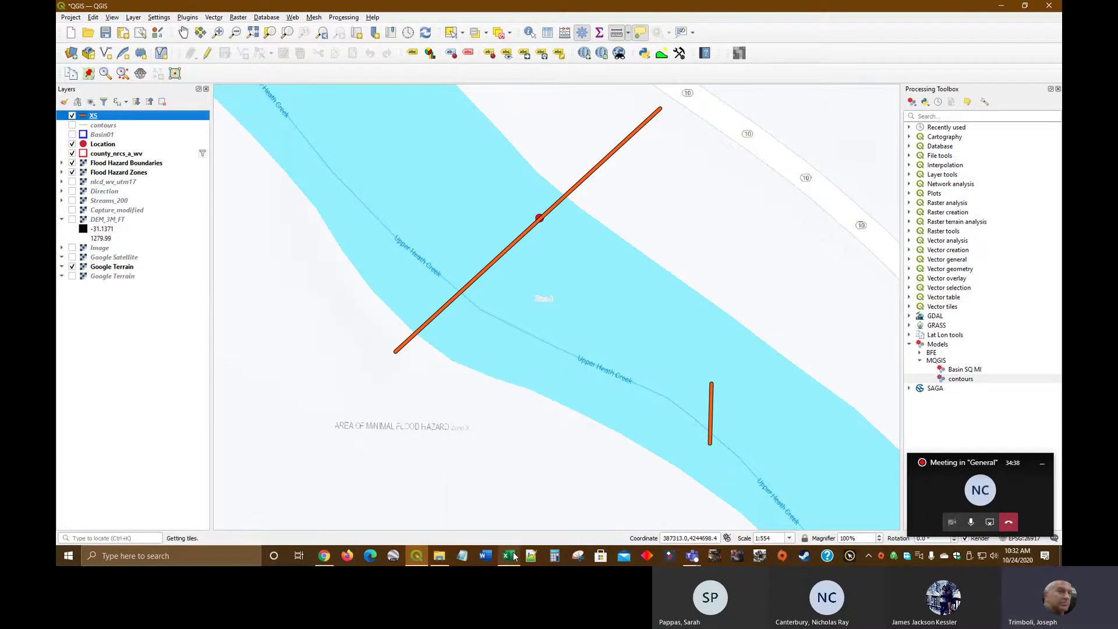
Step: Add the DEM_3M_FT layer to the Profile Tool and set its selection mode to Selected polyline
left_click(508, 516)
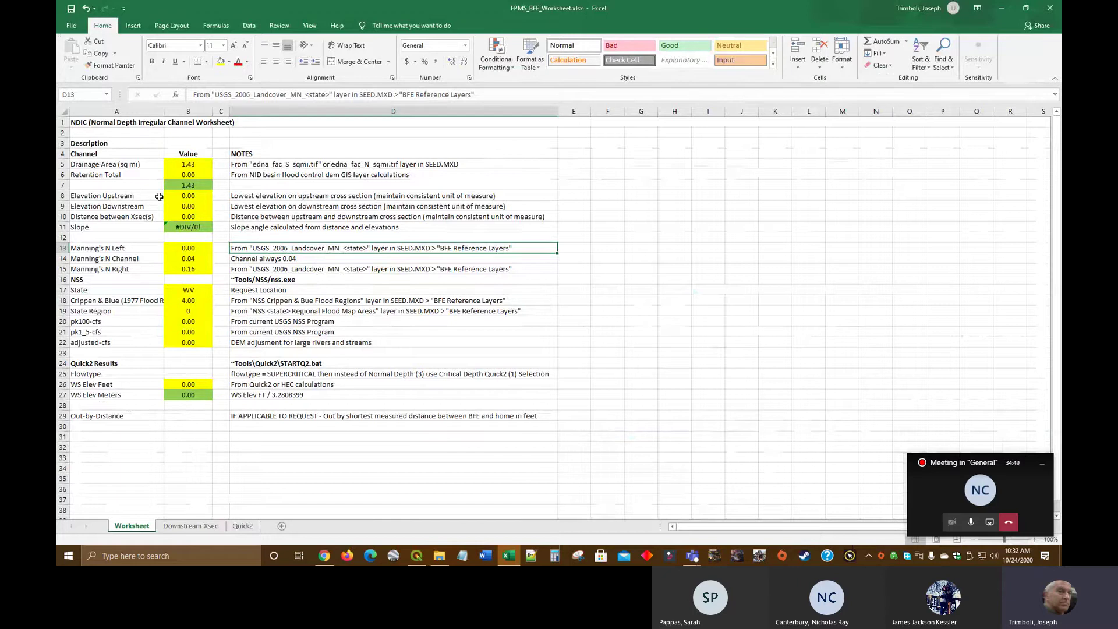
left_click(1002, 10)
left_click(662, 53)
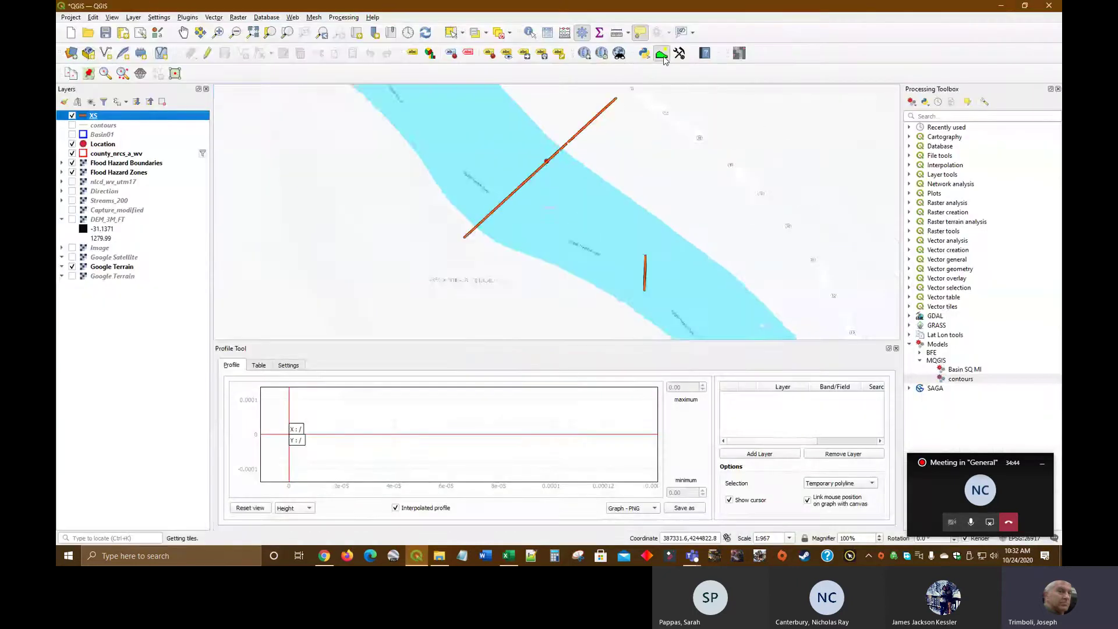
left_click(112, 221)
left_click(761, 454)
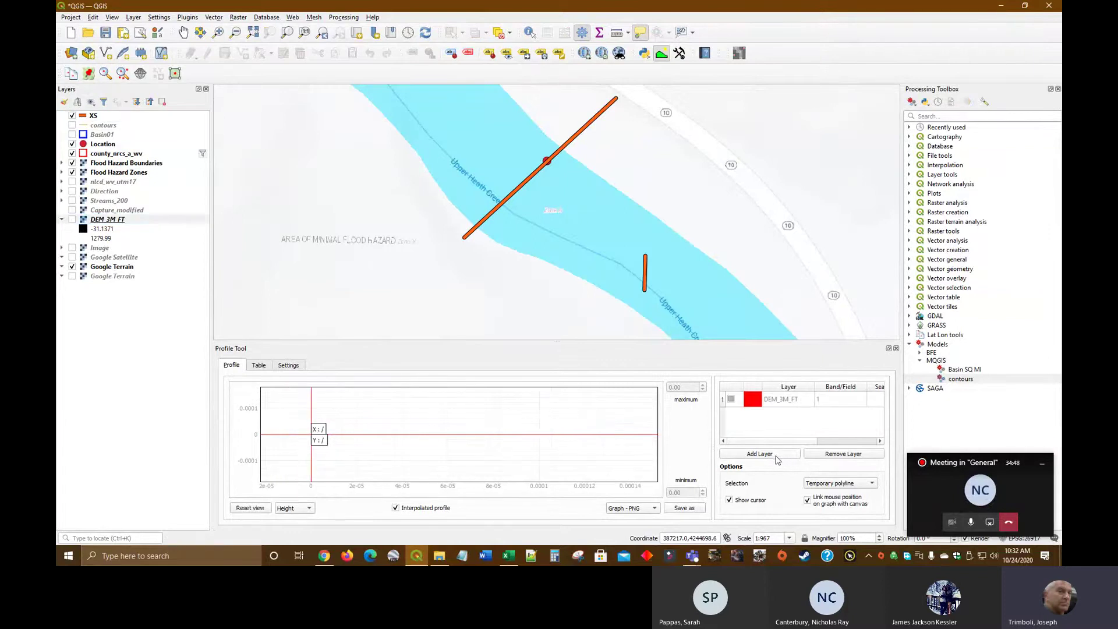
left_click(822, 487)
left_click(826, 496)
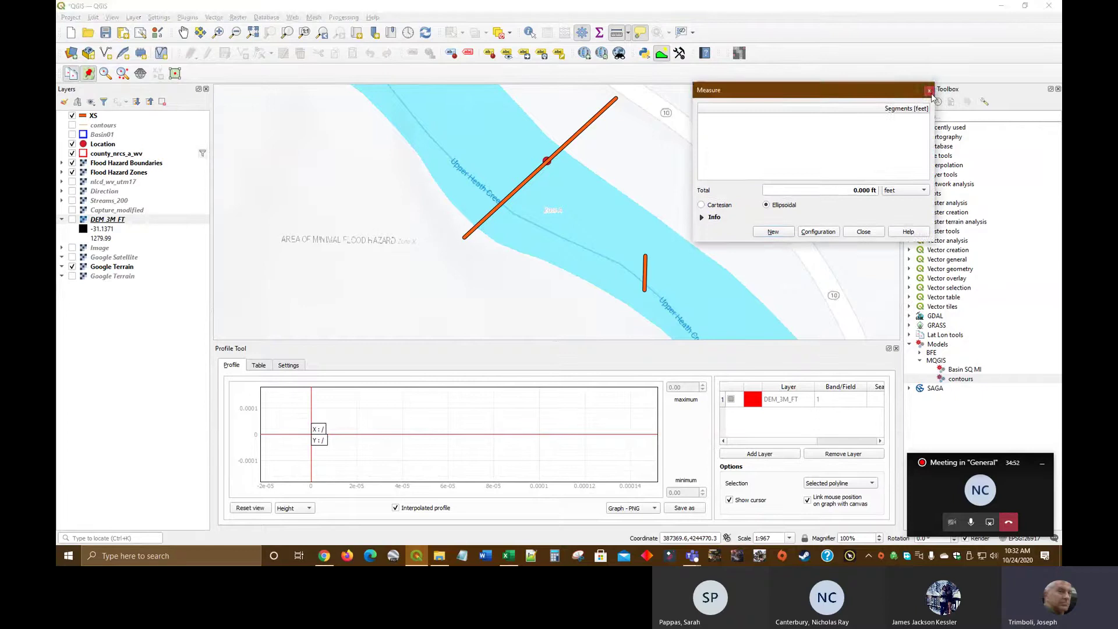
left_click(930, 91)
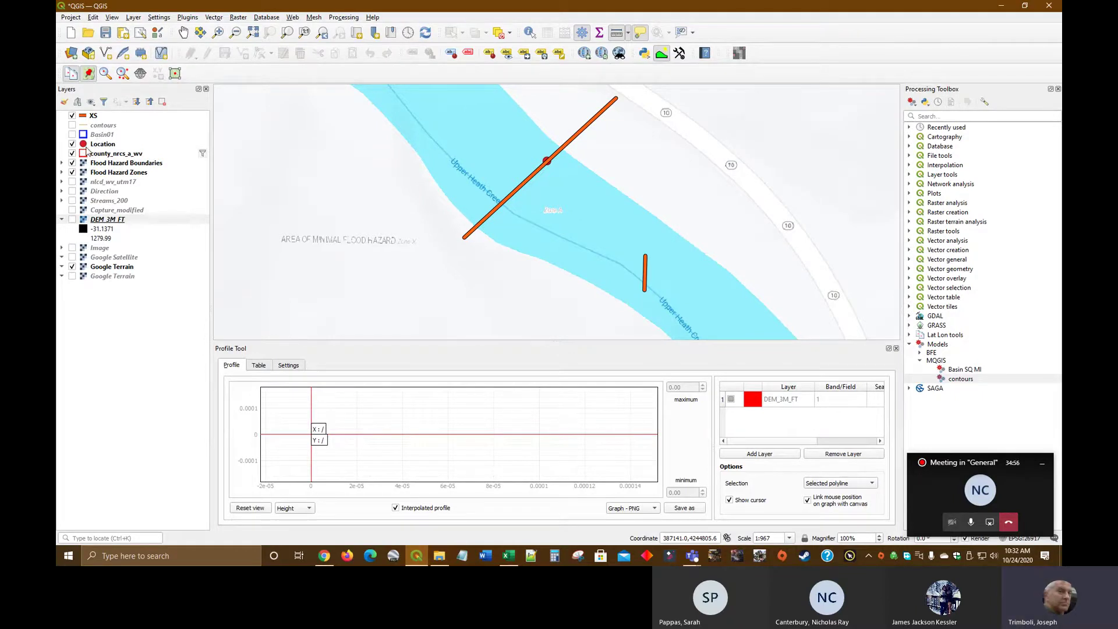
Step: Plot the elevation profile of the short upstream cross section in the XS layer and lower the graph minimum to 584.38
left_click(92, 117)
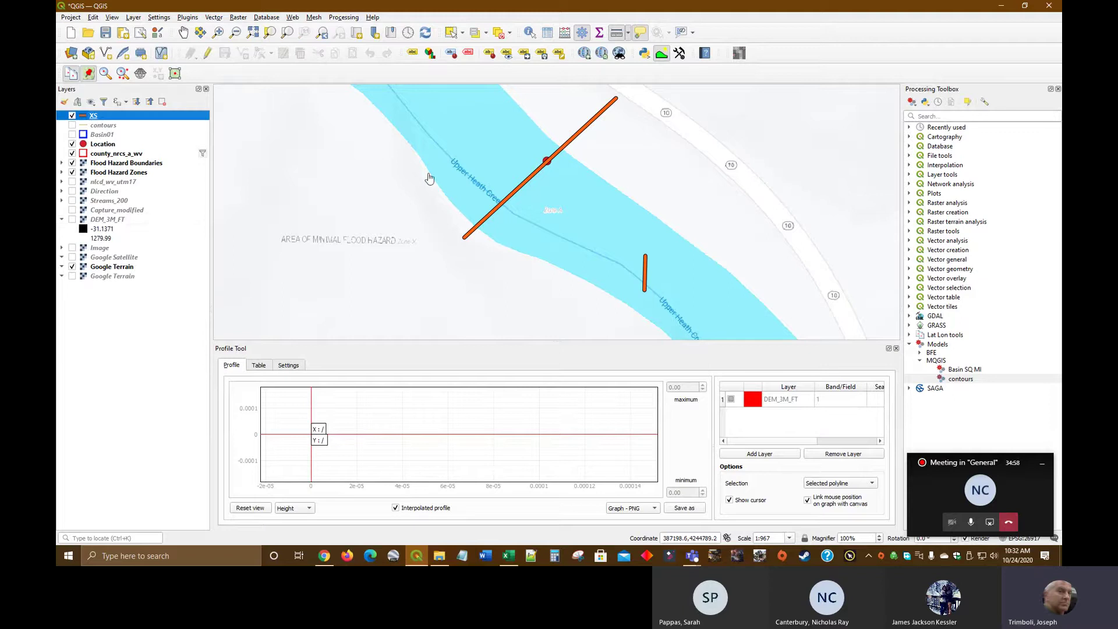
left_click(644, 273)
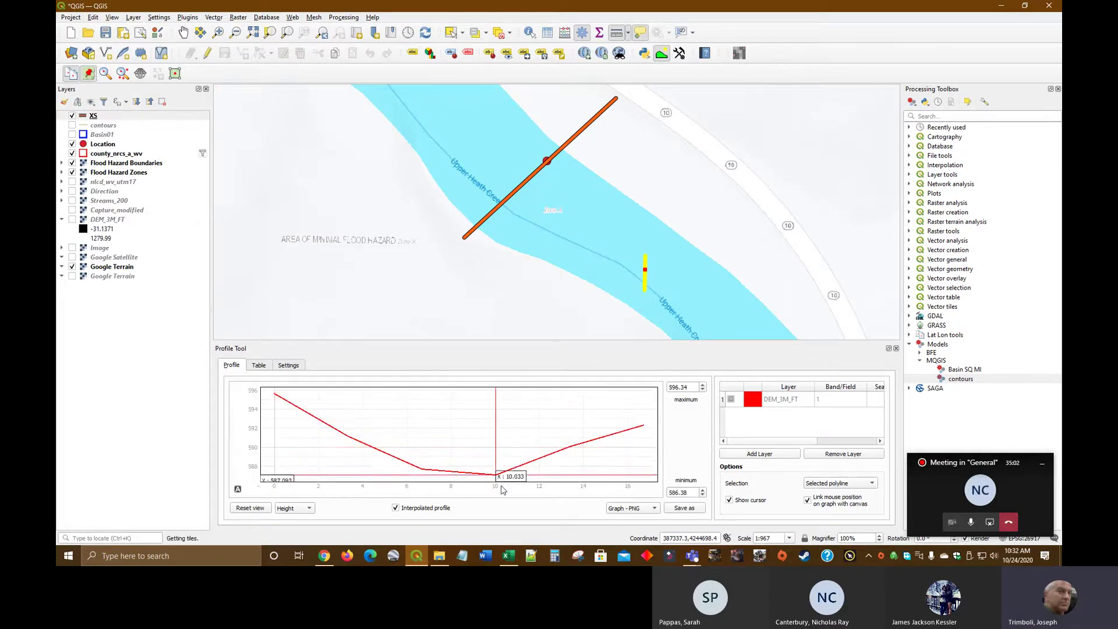
left_click(702, 495)
left_click(703, 495)
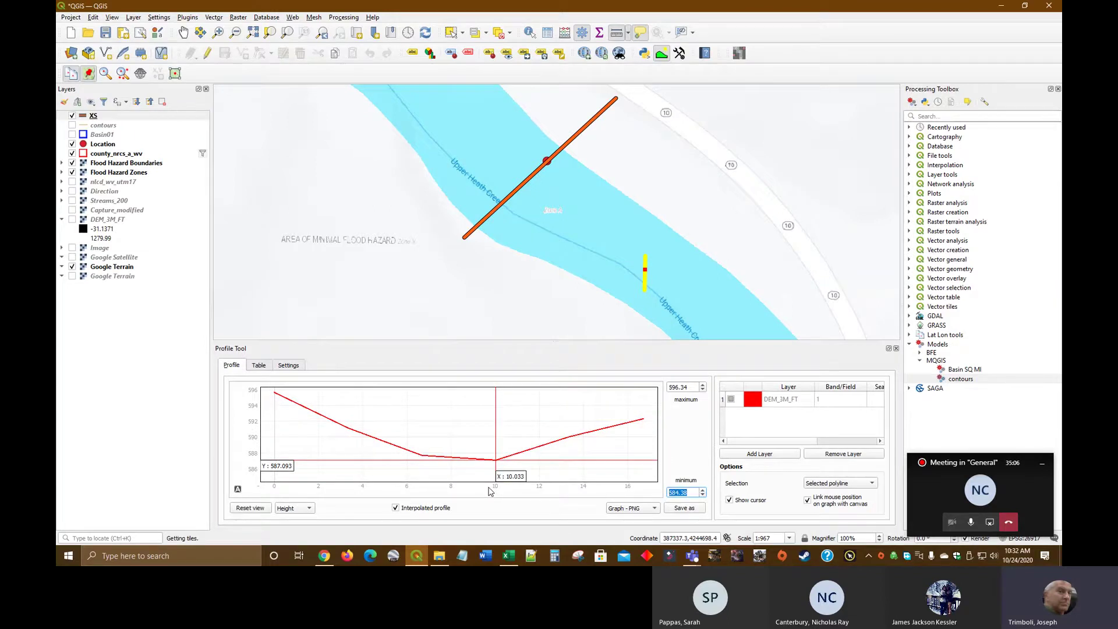
Step: Switch to FPMS_BFE_Worksheet.xlsx in Excel and enter 587.1 as the Elevation Upstream value
left_click(511, 556)
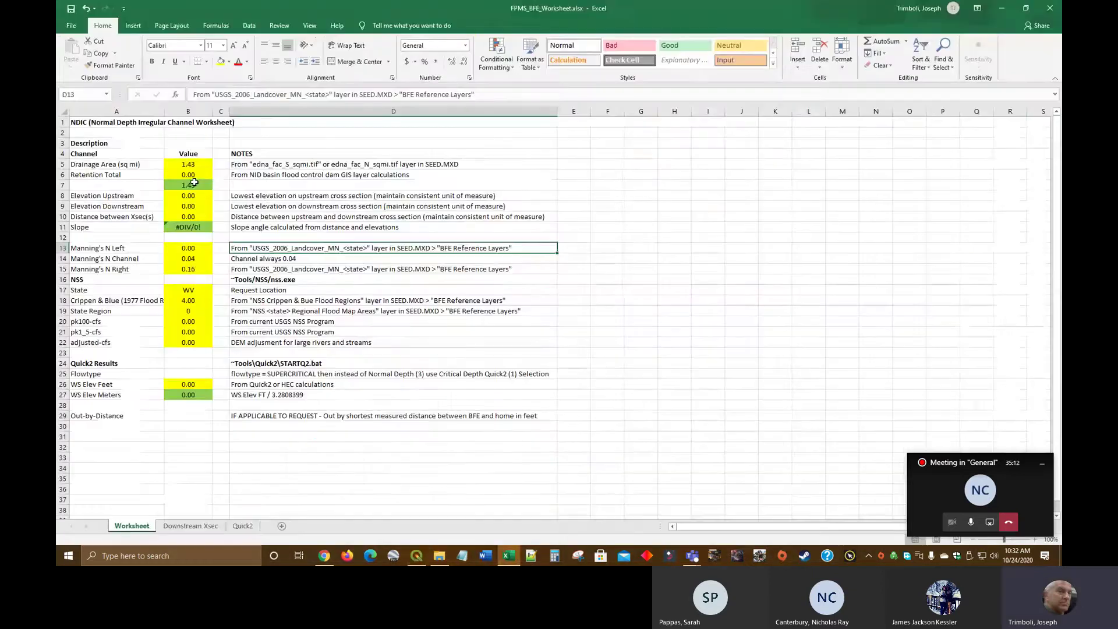
left_click(188, 196)
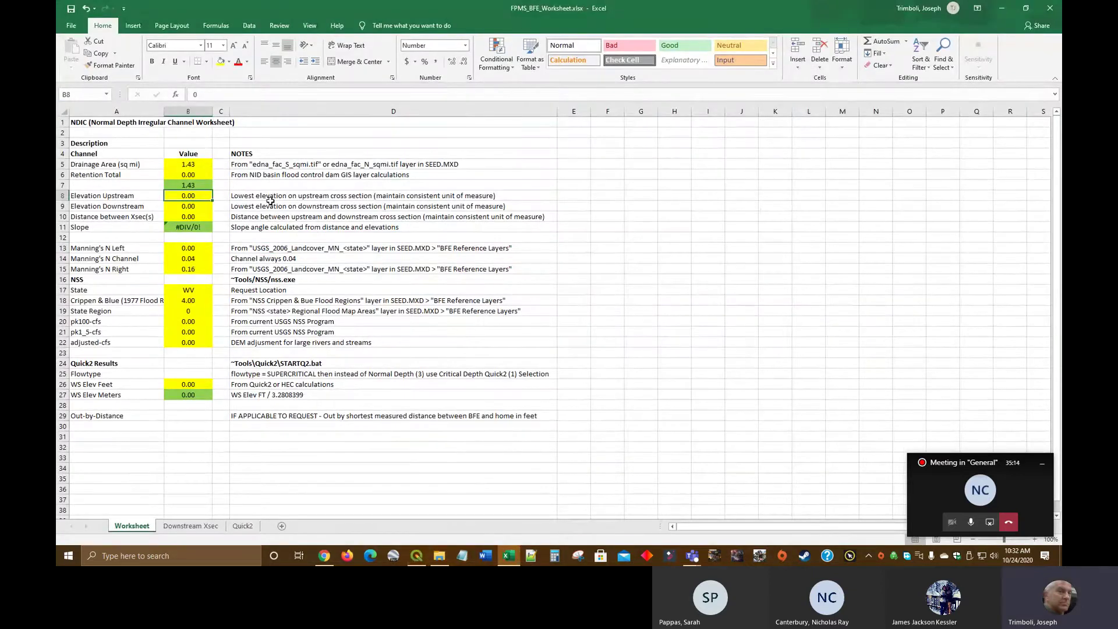
type("587.1")
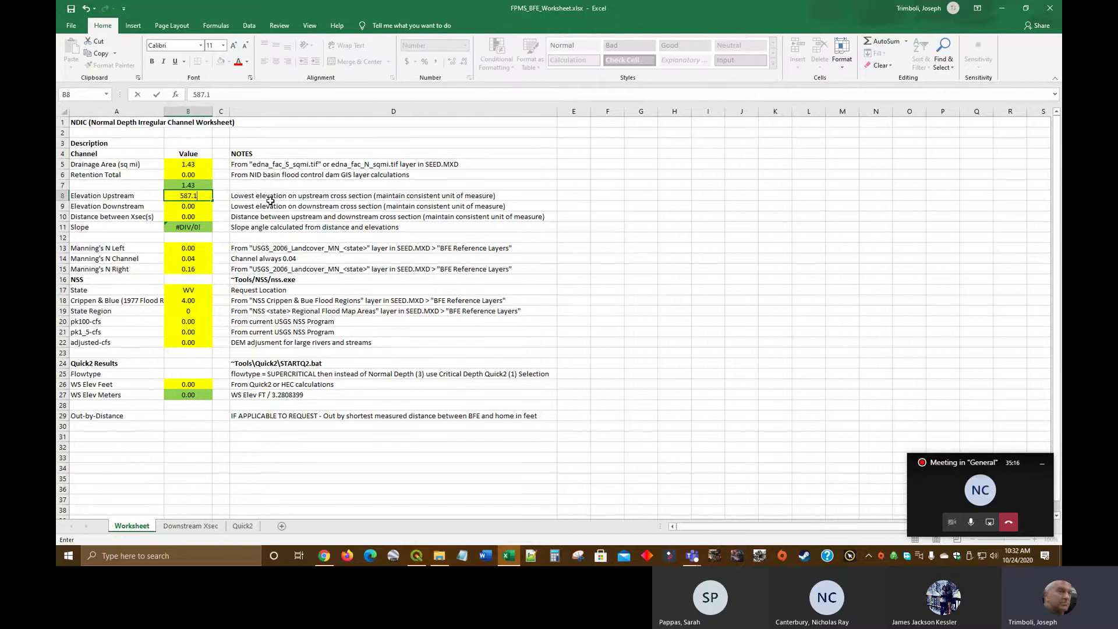
left_click(675, 363)
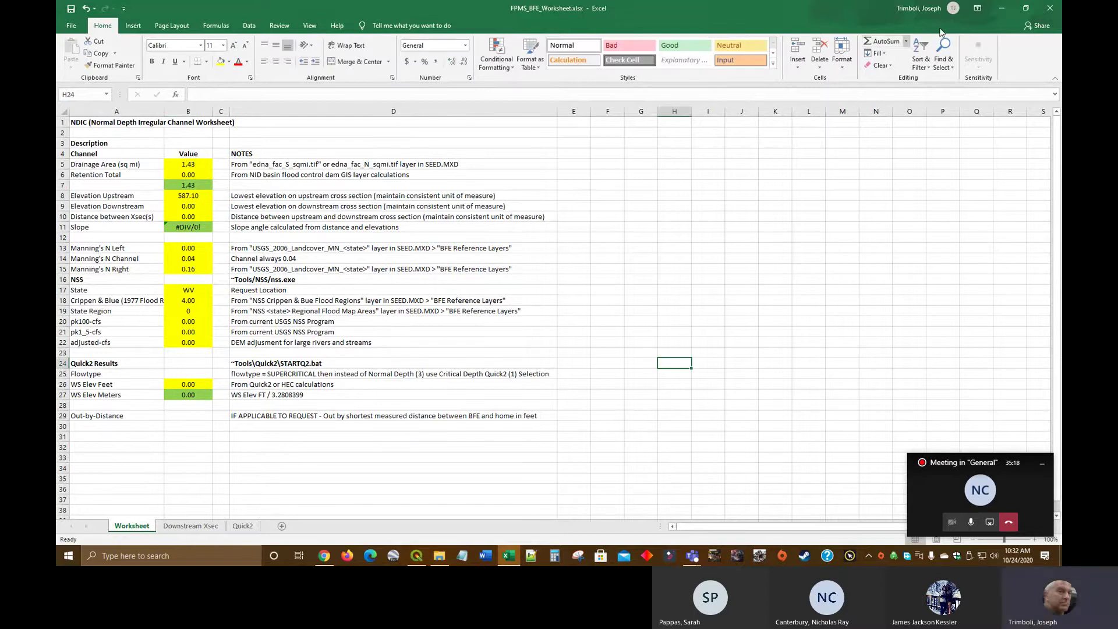
Step: Switch to QGIS, plot the profile of the long downstream cross section, and lower the graph minimum to 579.51
left_click(1002, 8)
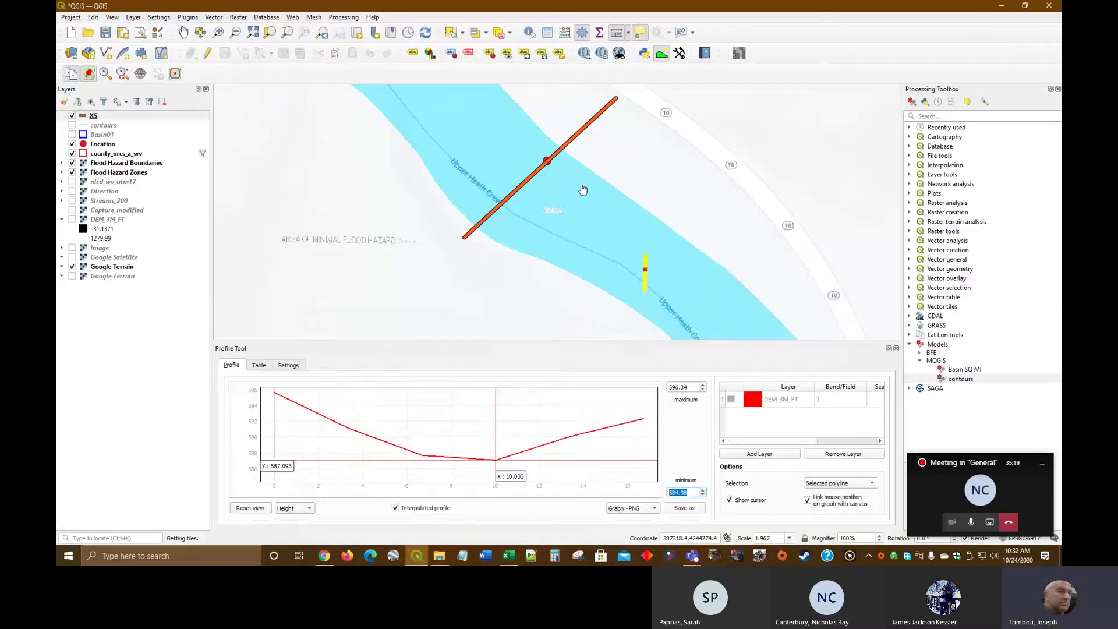
left_click(530, 185)
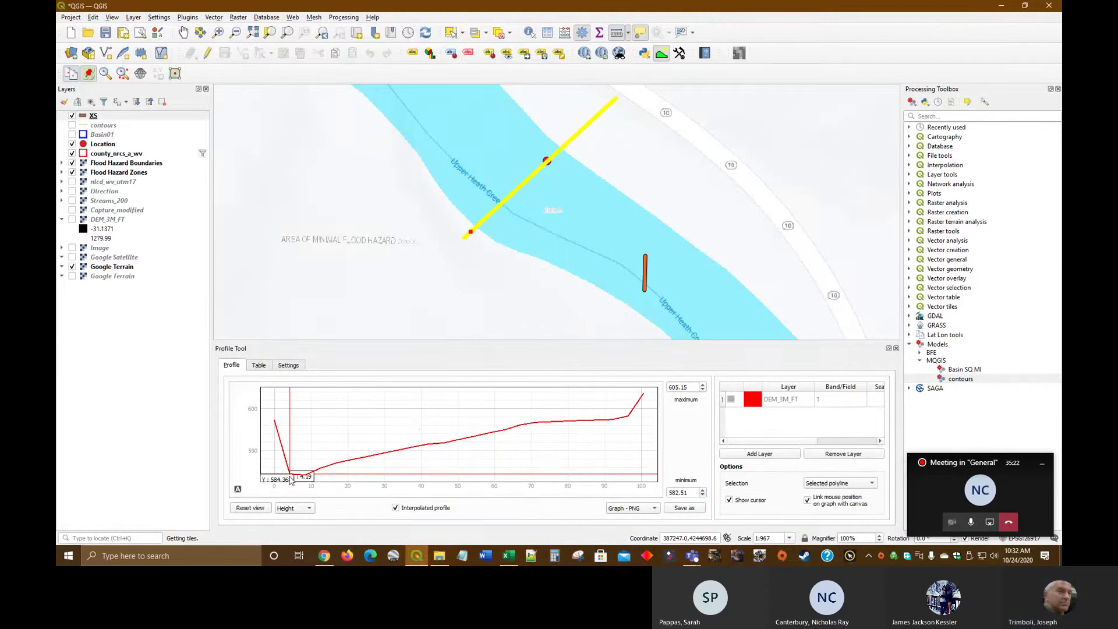
left_click(703, 496)
left_click(703, 495)
left_click(703, 496)
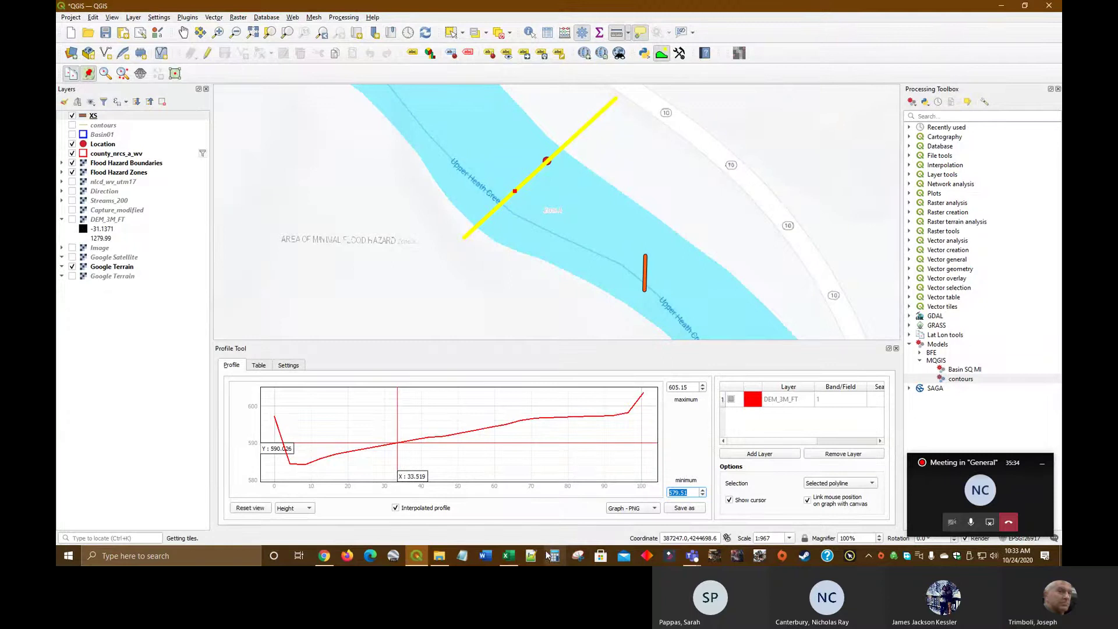
Step: Switch to the BFE worksheet in Excel and enter 584.1 as the Elevation Downstream value
left_click(513, 558)
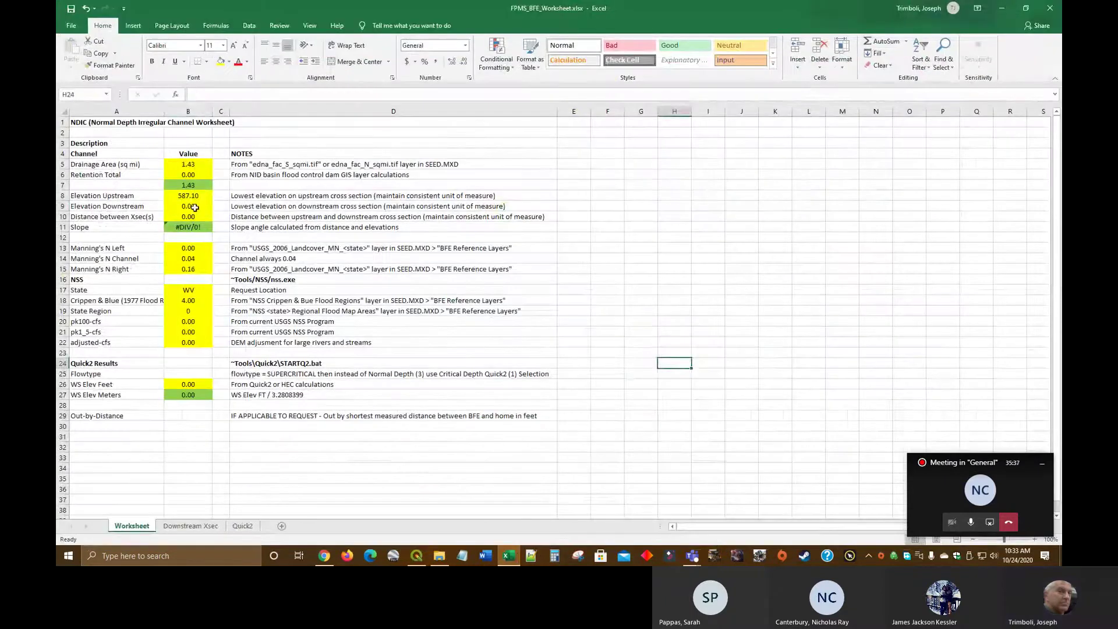
left_click(203, 206)
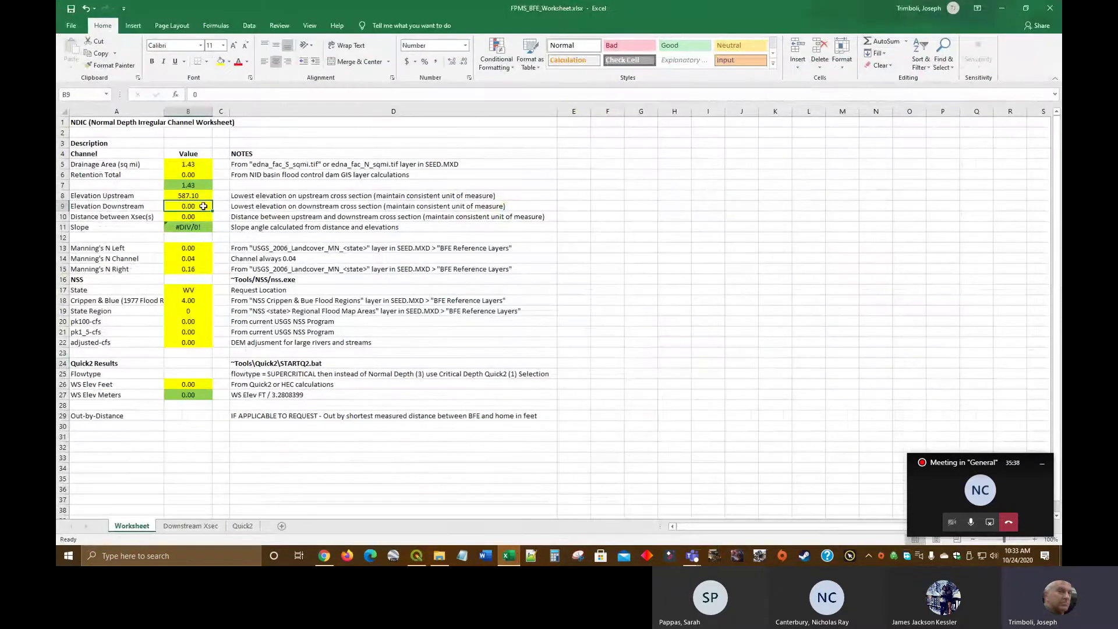
type("584.")
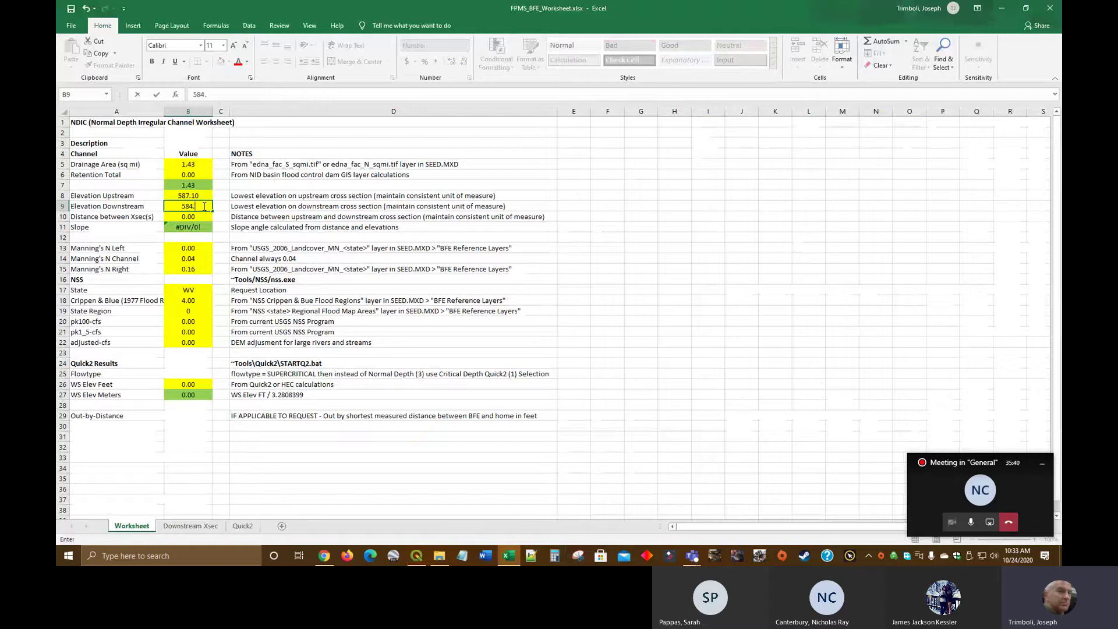
type("1")
left_click(560, 344)
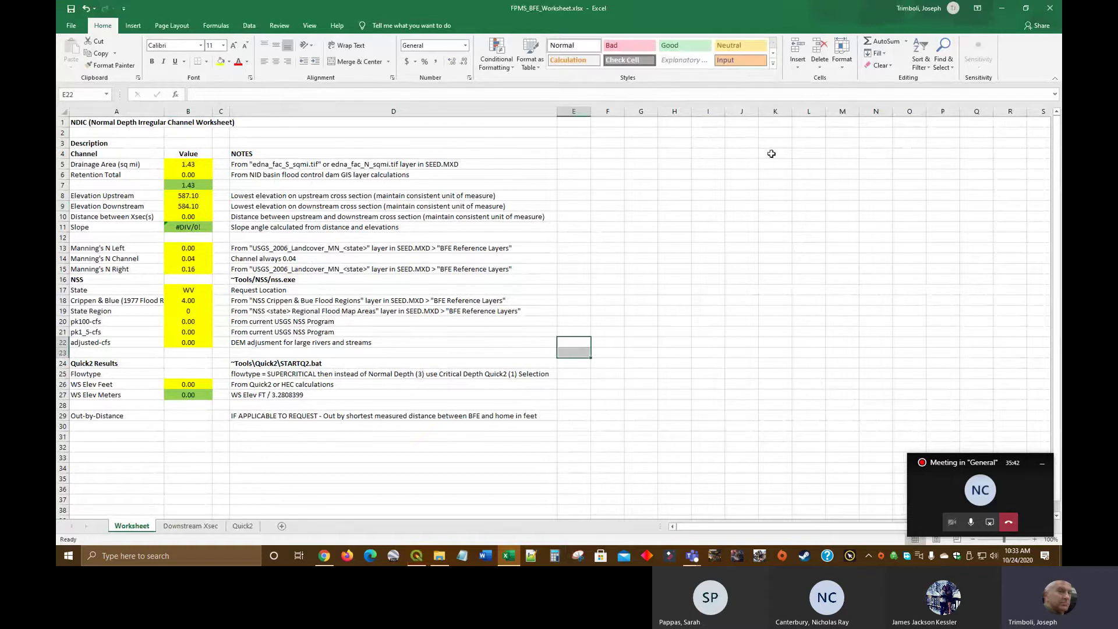
Step: Switch to QGIS and close the Profile Tool to restore the full map view
left_click(1002, 8)
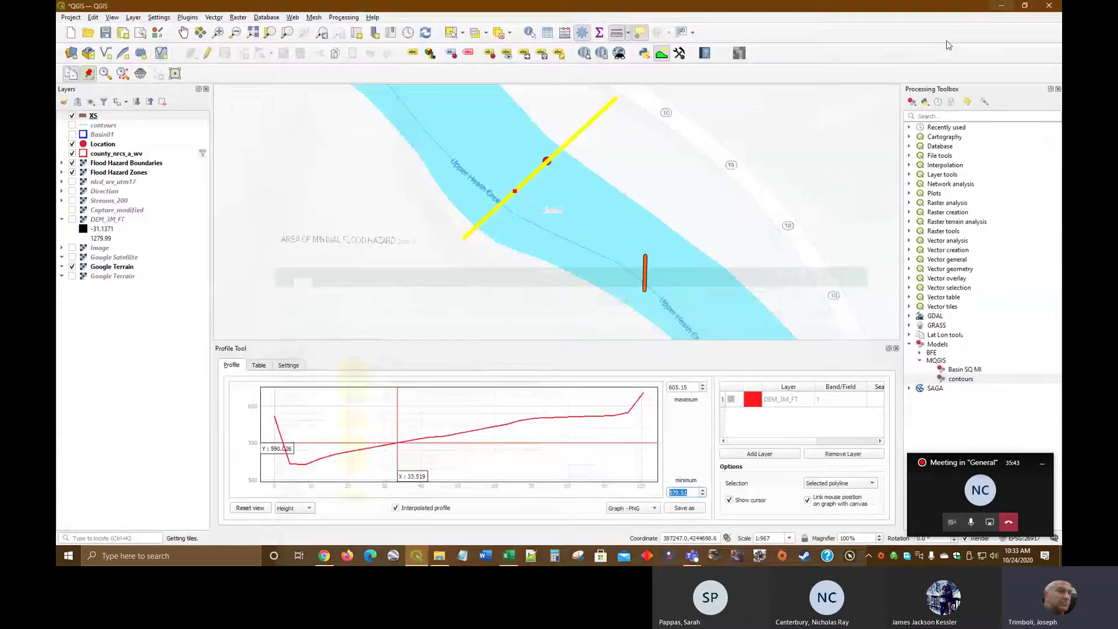
left_click(896, 349)
scroll(594, 274, "up", 1)
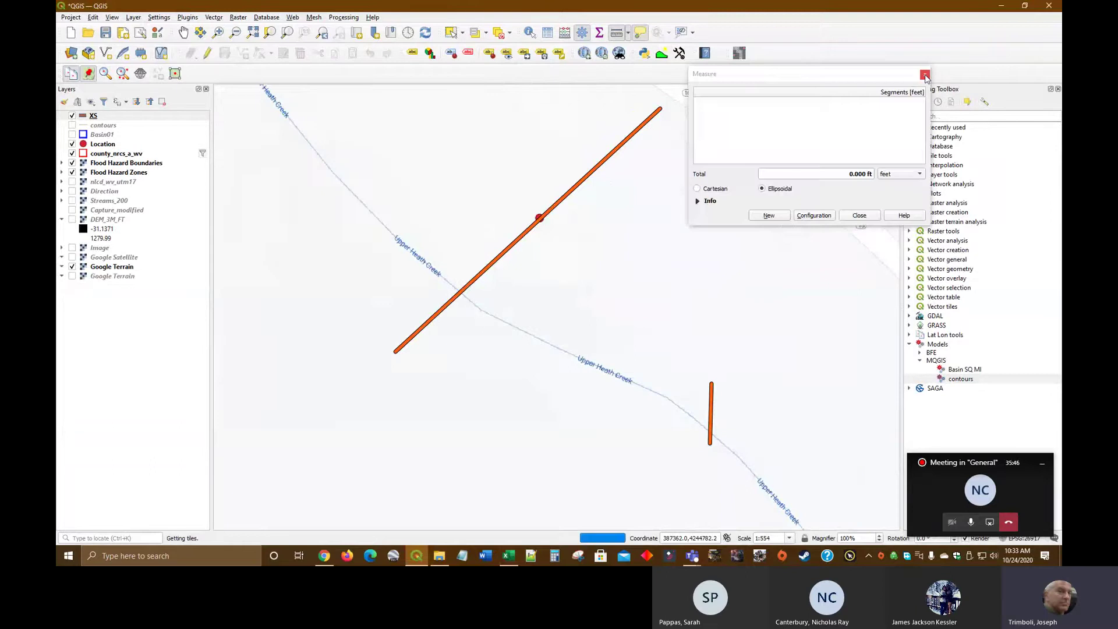
Step: Hide Google Terrain and show the contours over the Google Satellite basemap and the Image layer in turn
left_click(73, 267)
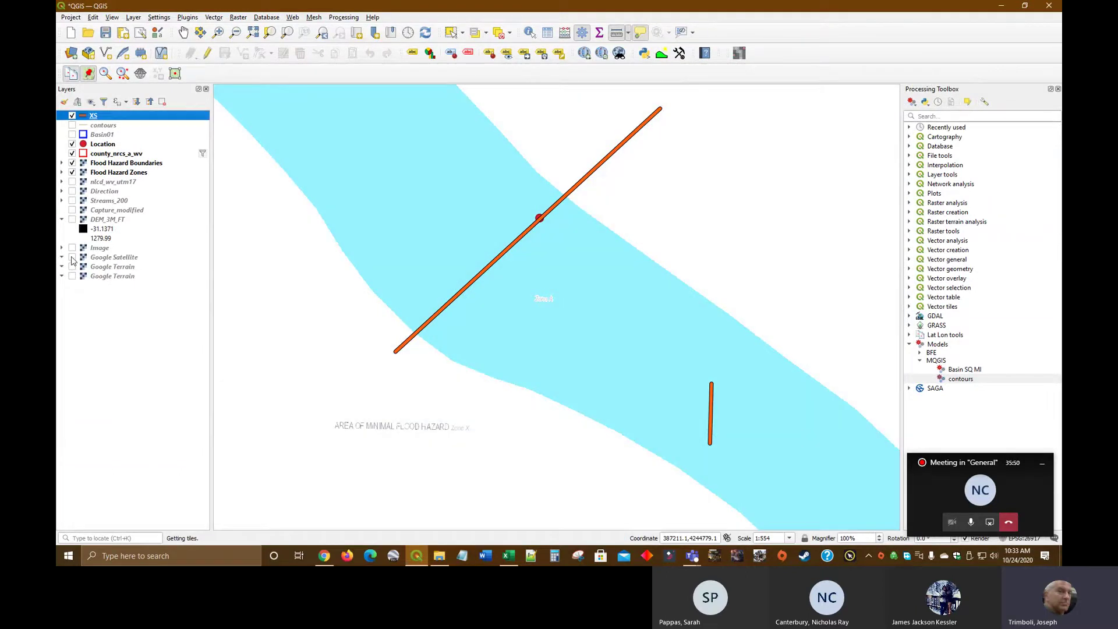
left_click(73, 257)
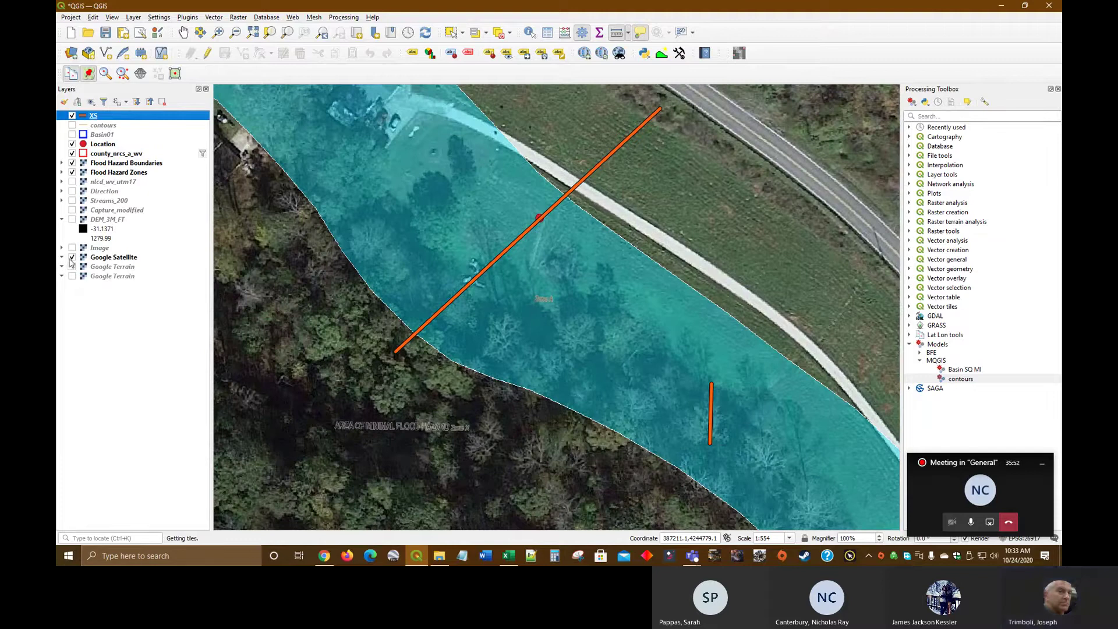
left_click(73, 125)
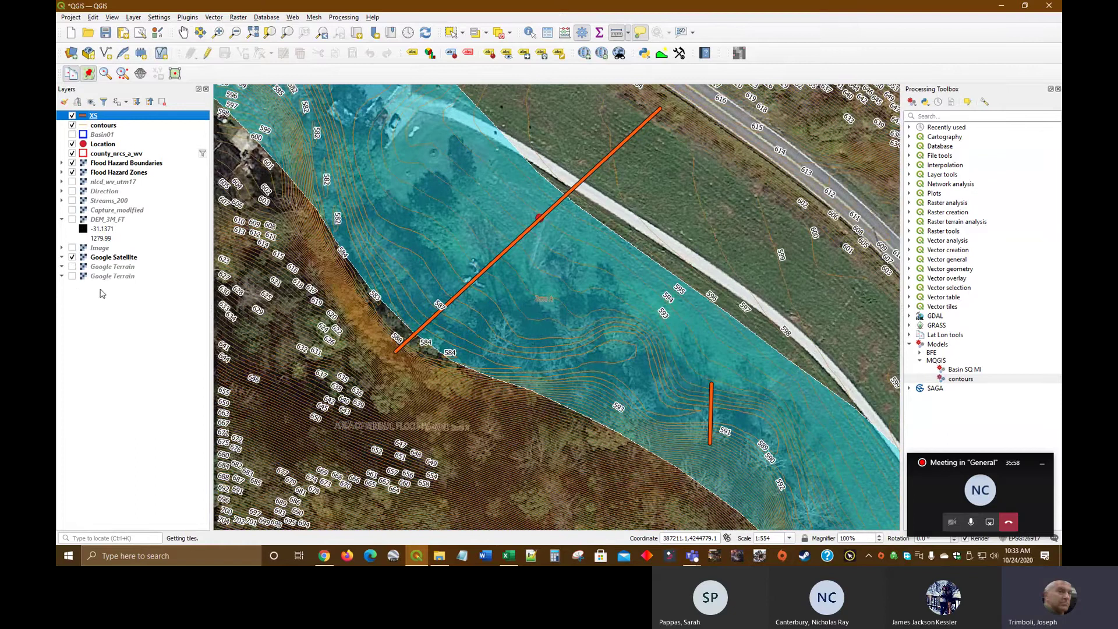
left_click(72, 256)
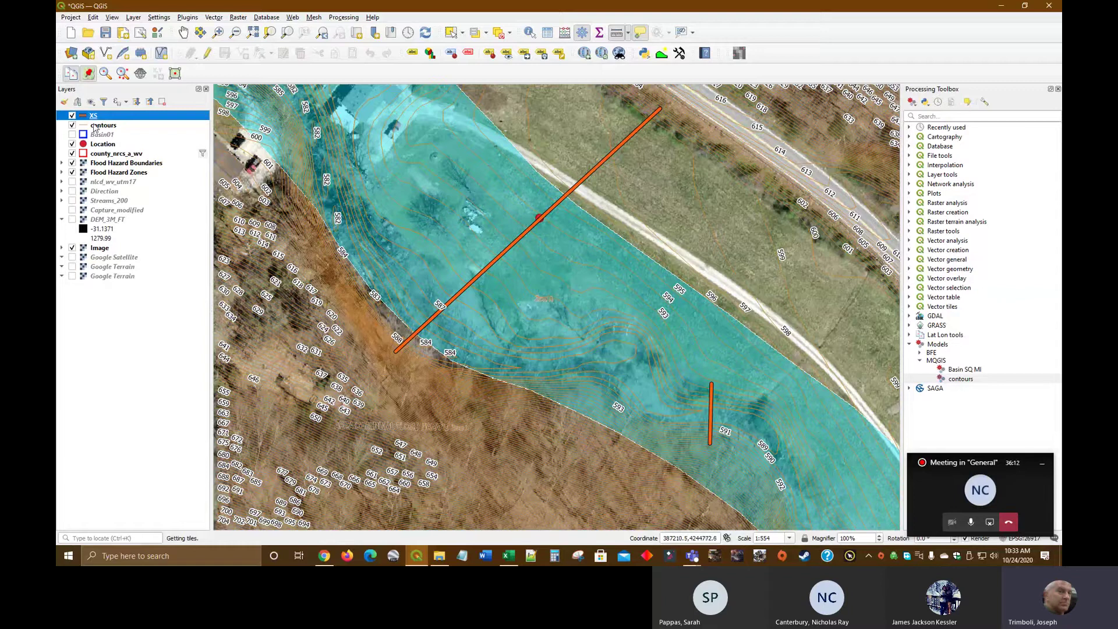
left_click(71, 17)
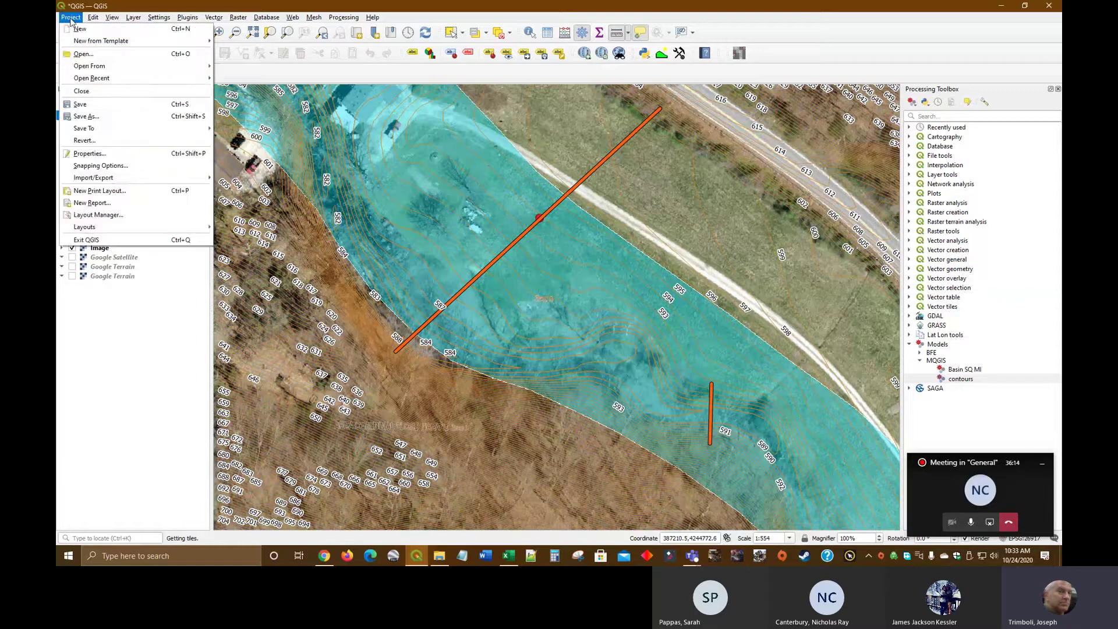
left_click(97, 165)
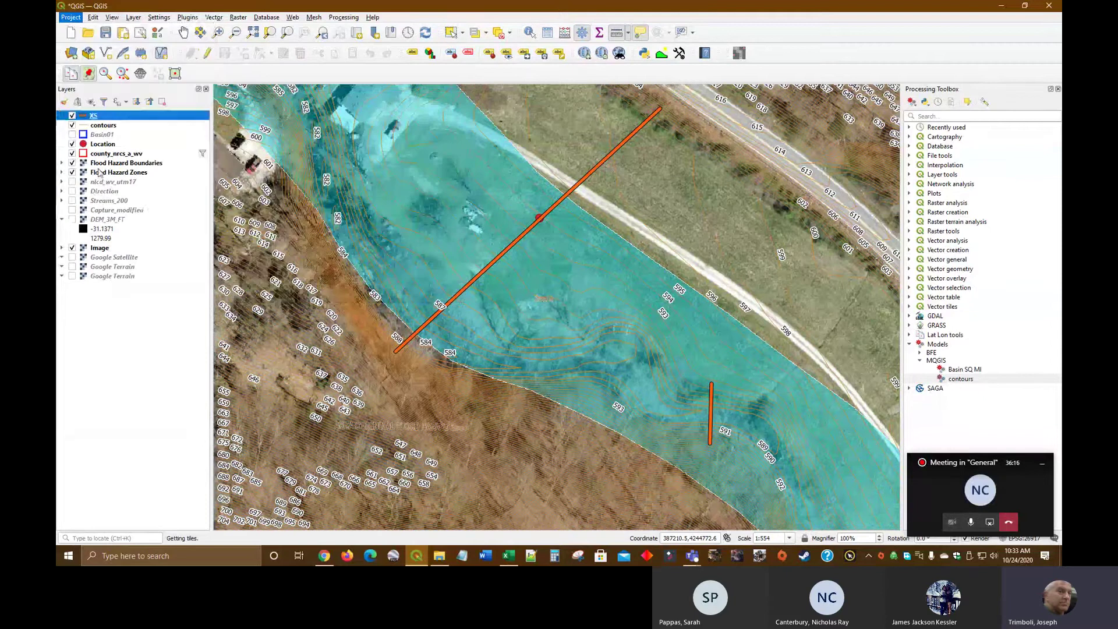
Step: Turn off snapping in the project snapping settings and reopen the settings to check the change
left_click(369, 295)
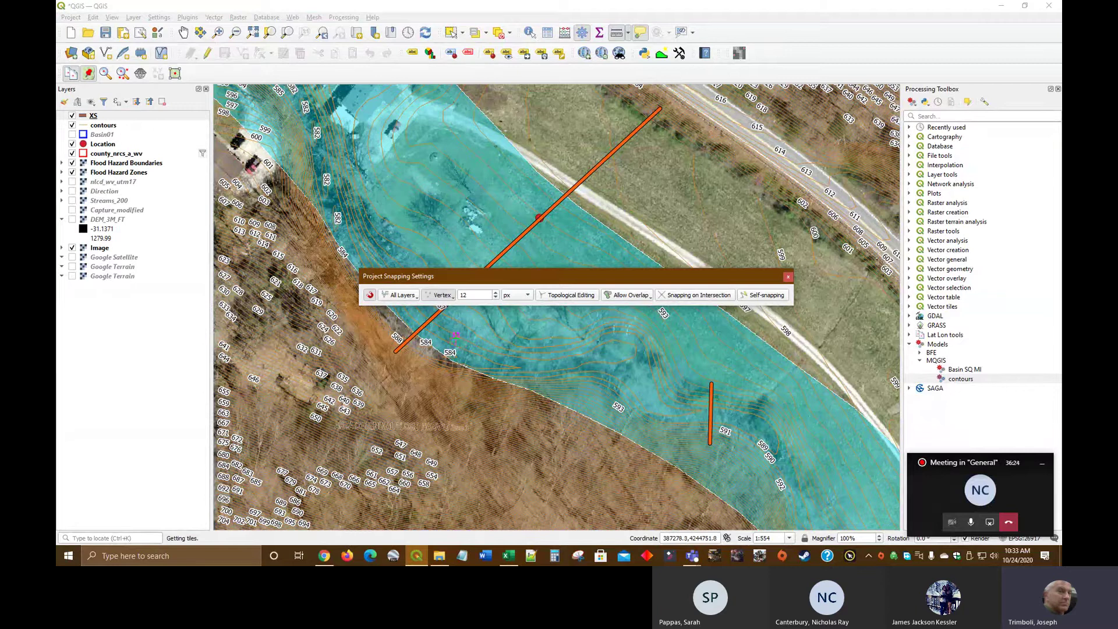
left_click(371, 296)
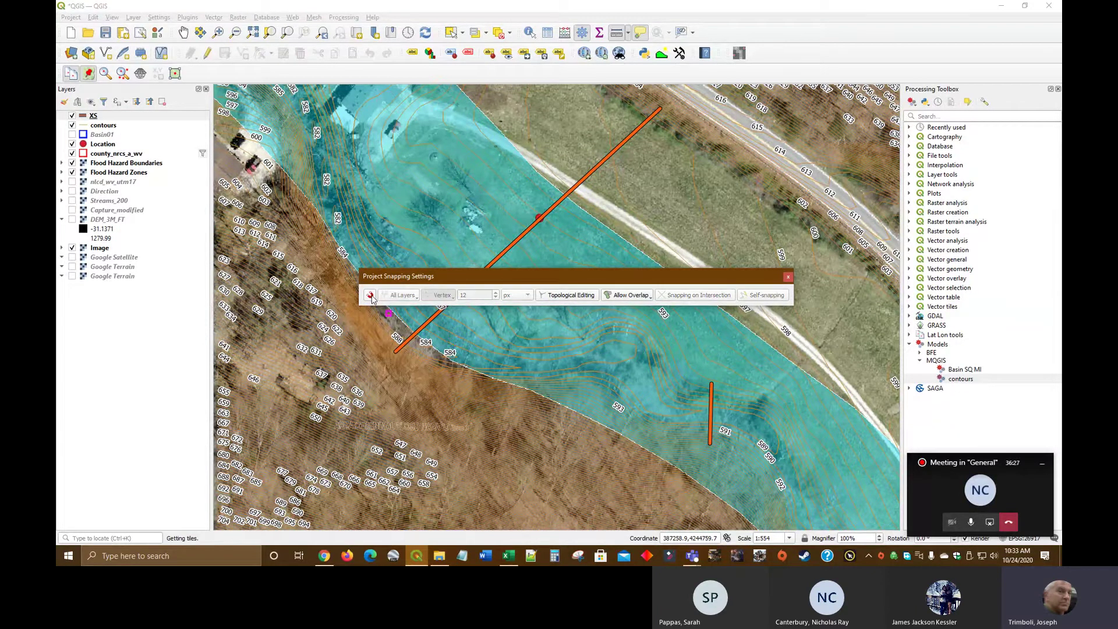
left_click(788, 277)
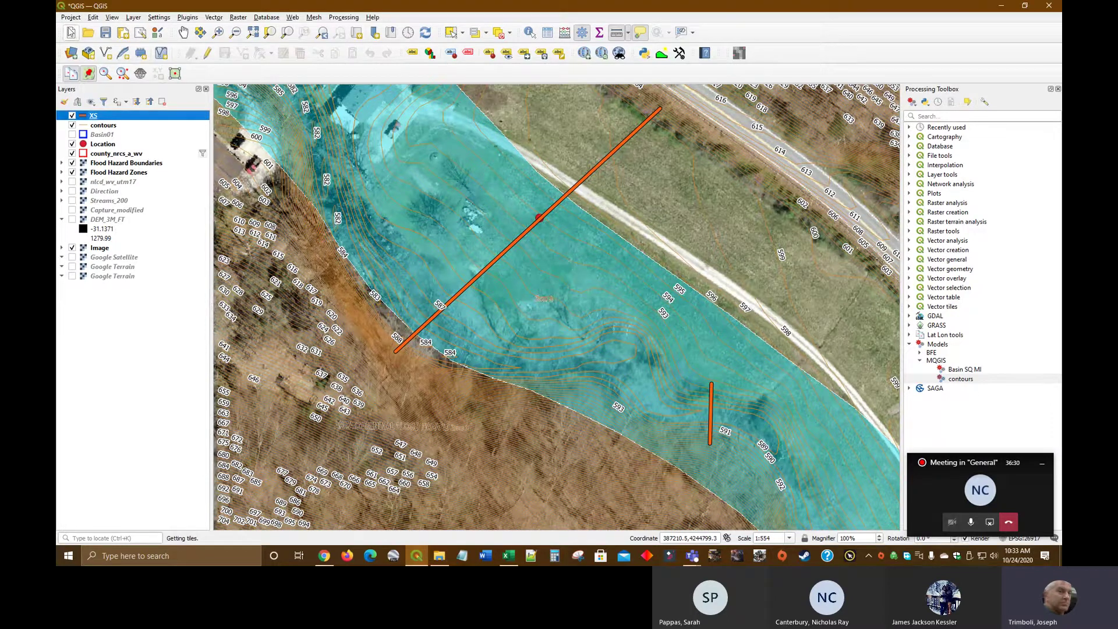
left_click(71, 18)
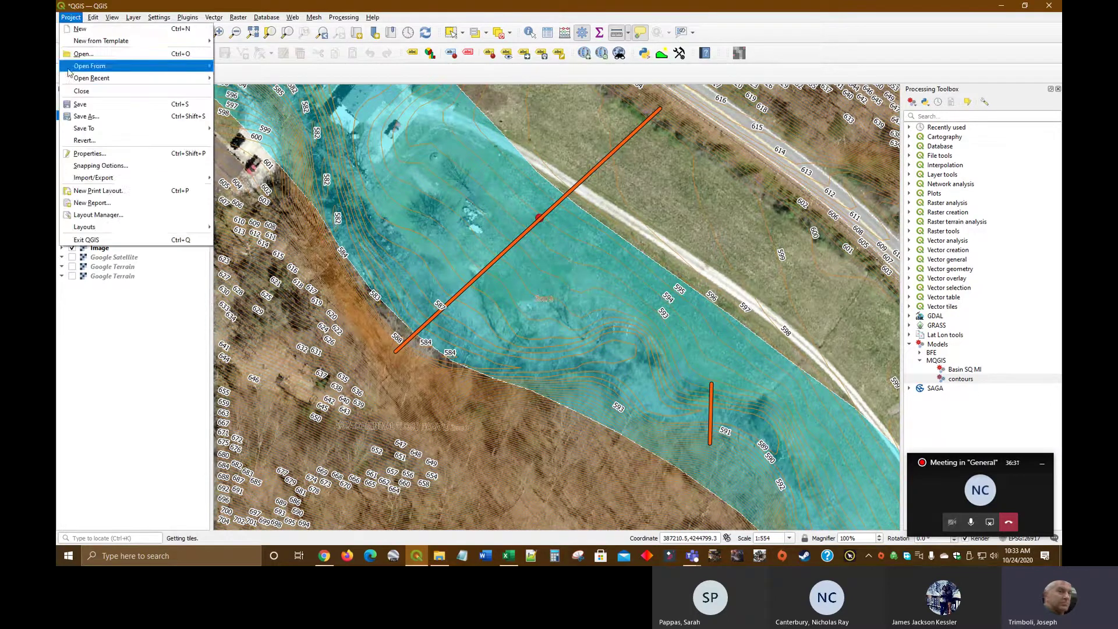
left_click(87, 167)
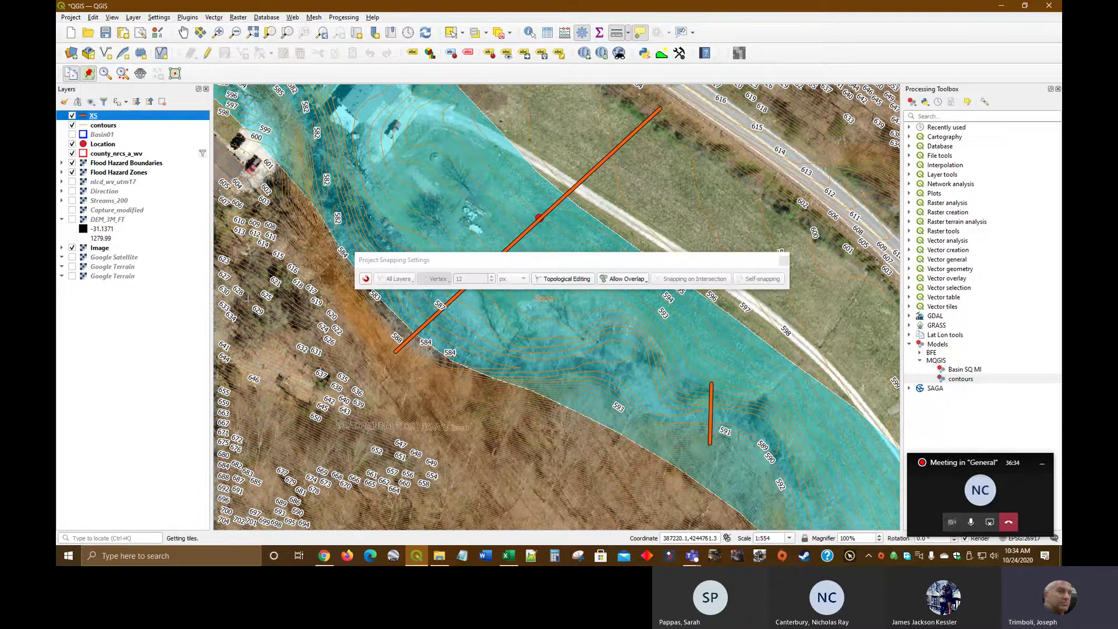
left_click(783, 260)
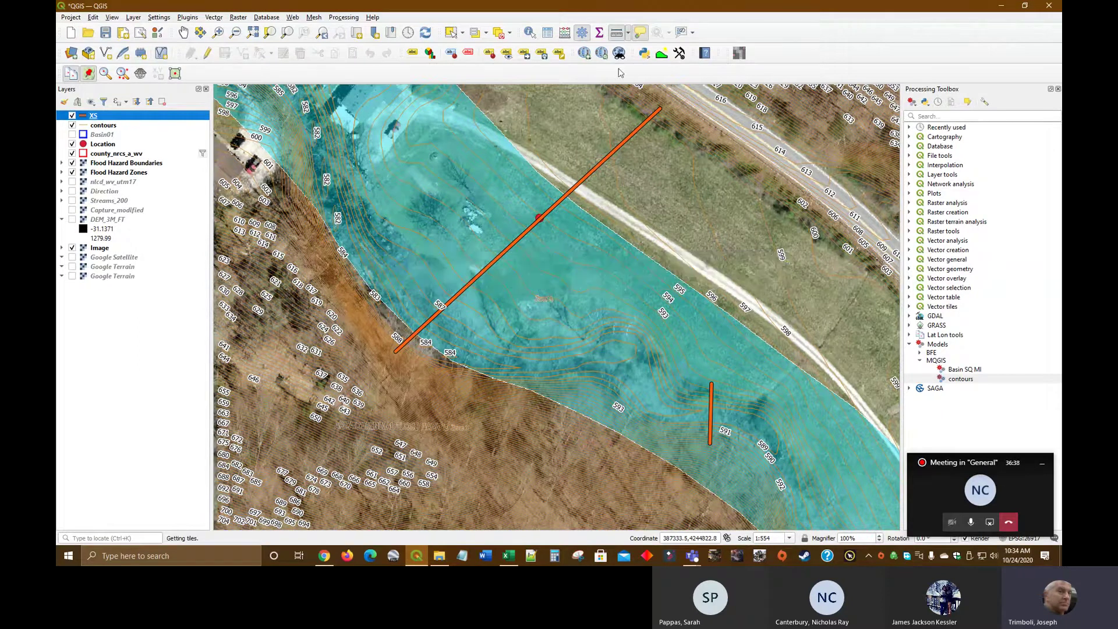
Step: Measure the distance in feet along the stream channel from the short upstream cross section to the long downstream one
left_click(628, 32)
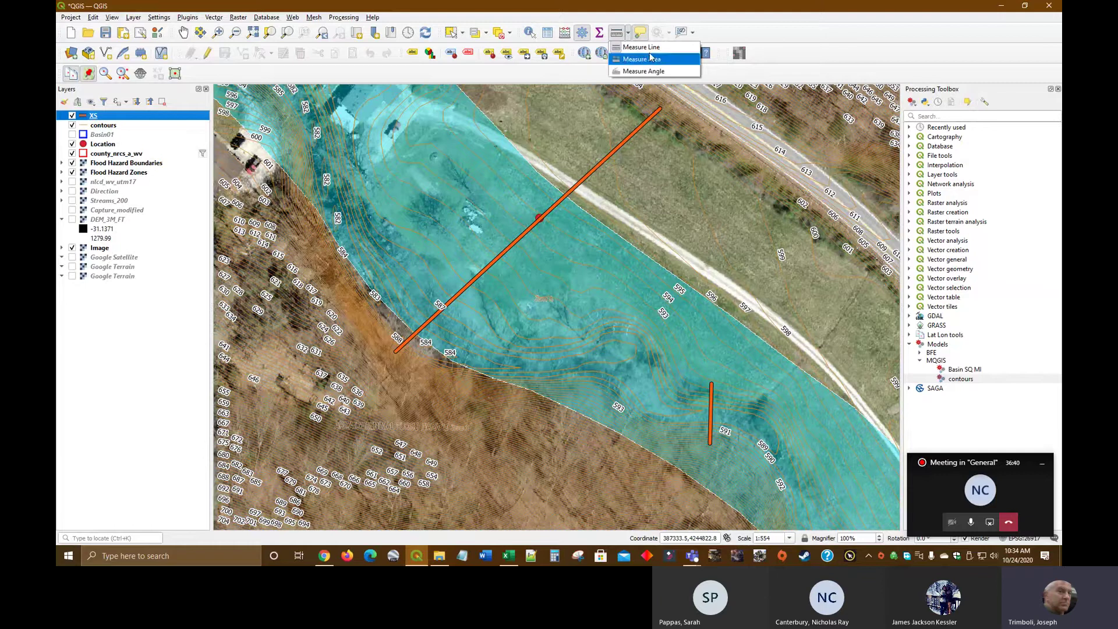
left_click(649, 47)
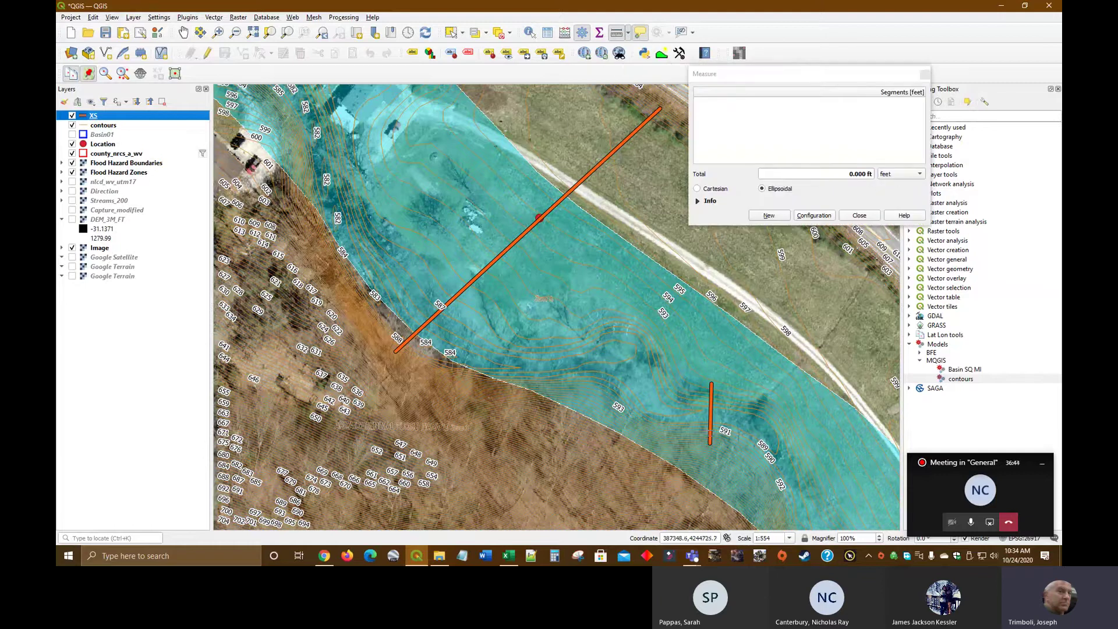
left_click(710, 414)
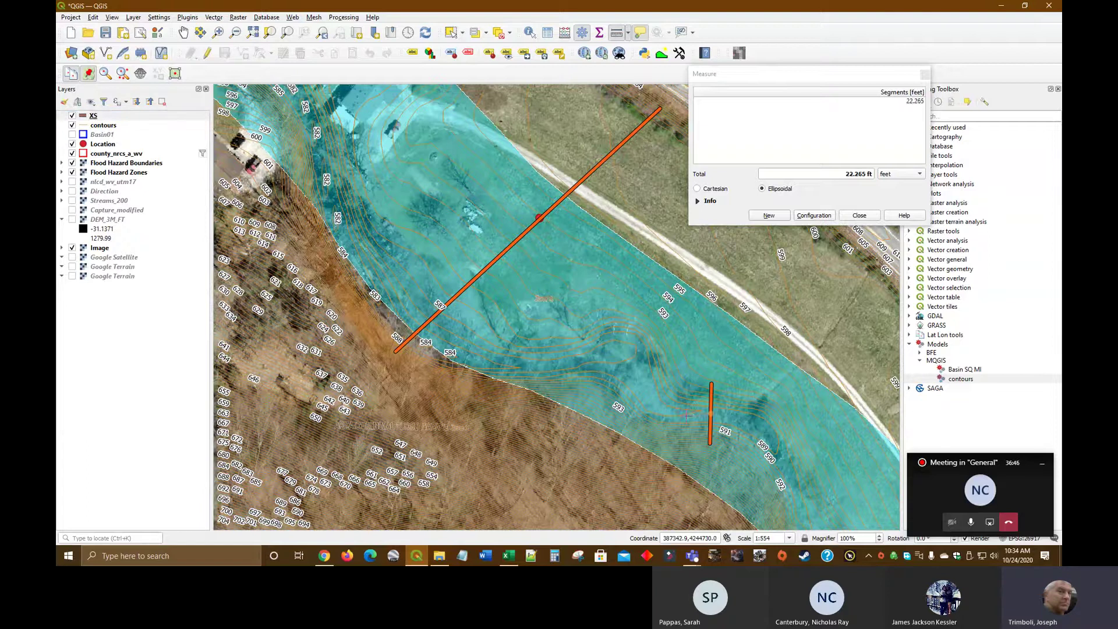
left_click(676, 411)
left_click(649, 401)
left_click(639, 380)
left_click(628, 359)
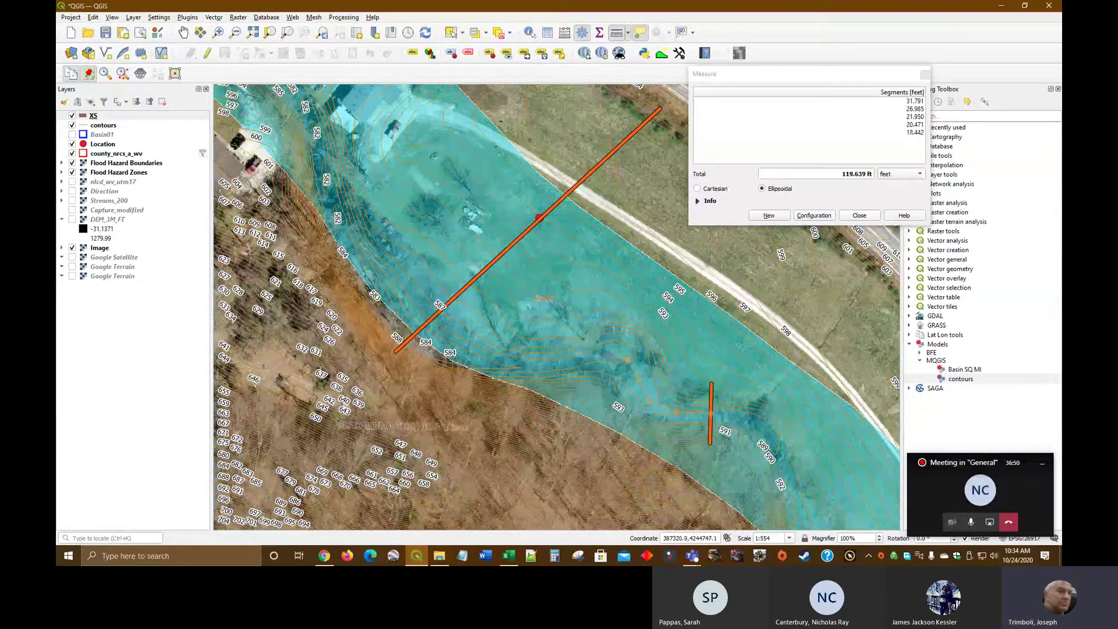
left_click(607, 355)
left_click(583, 361)
left_click(534, 366)
left_click(501, 364)
left_click(463, 358)
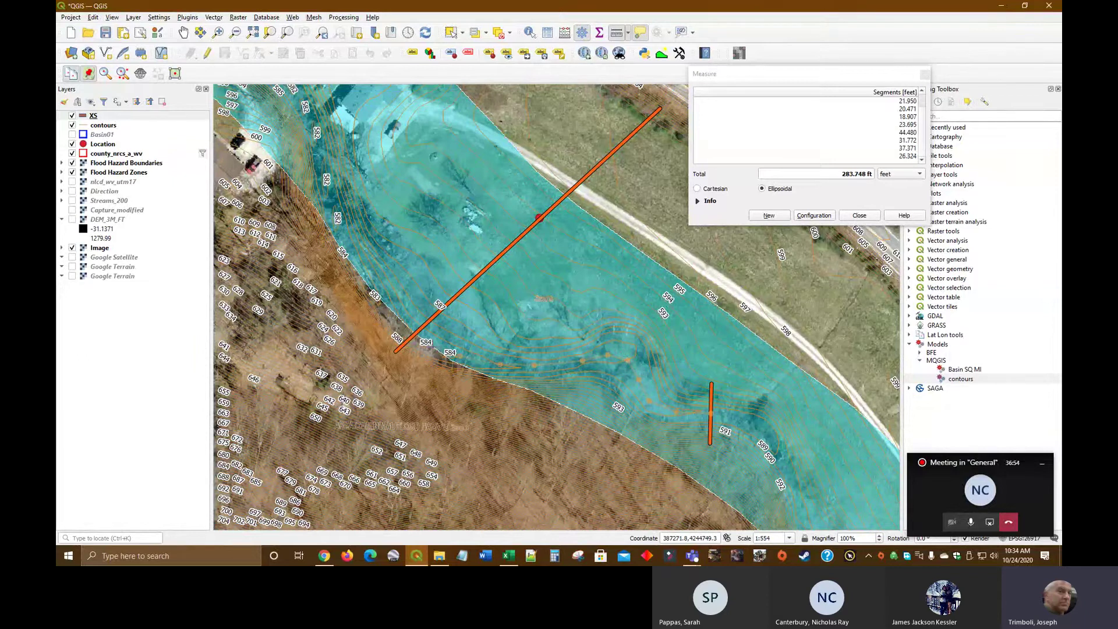
left_click(435, 349)
Step: Switch to the BFE worksheet in Excel and enter 303.8 as the Distance between Xsec(s) value
left_click(514, 560)
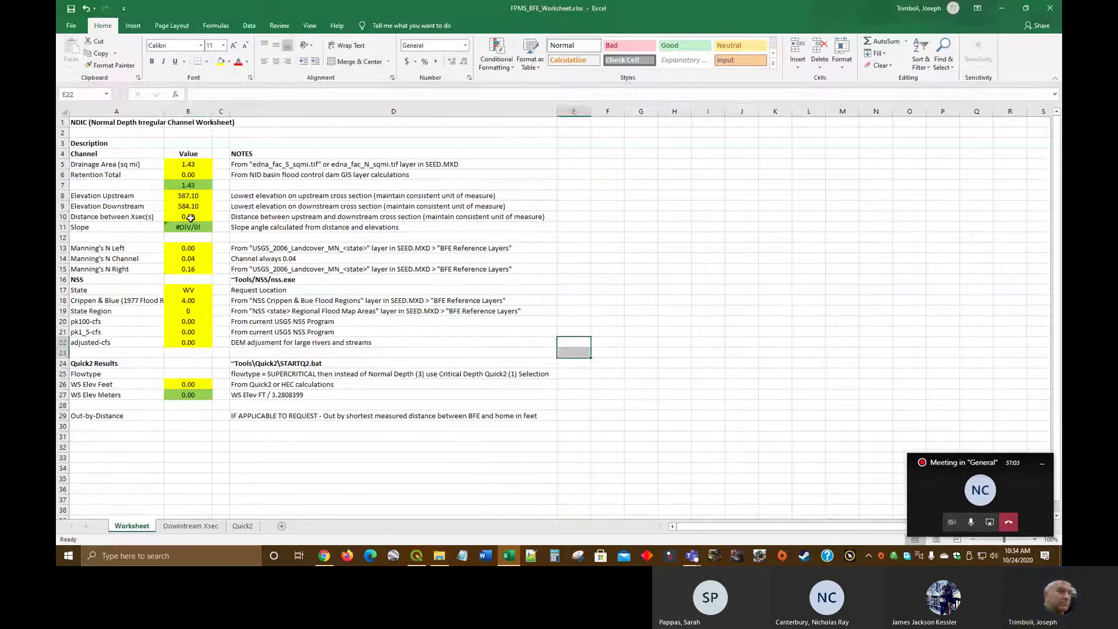
left_click(189, 217)
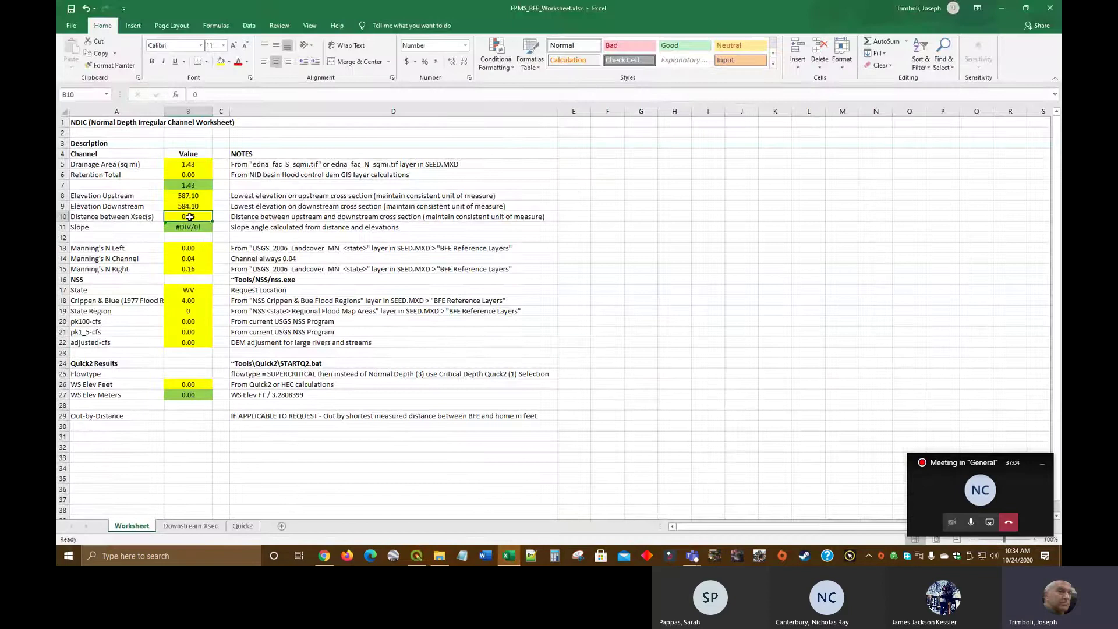
type("303.8")
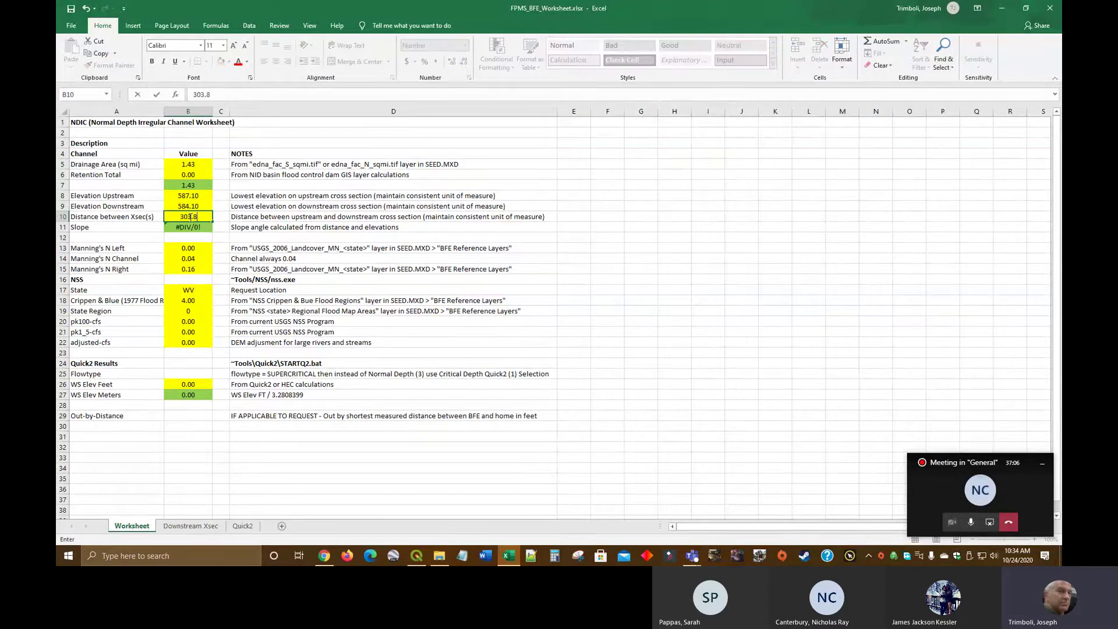
left_click(249, 321)
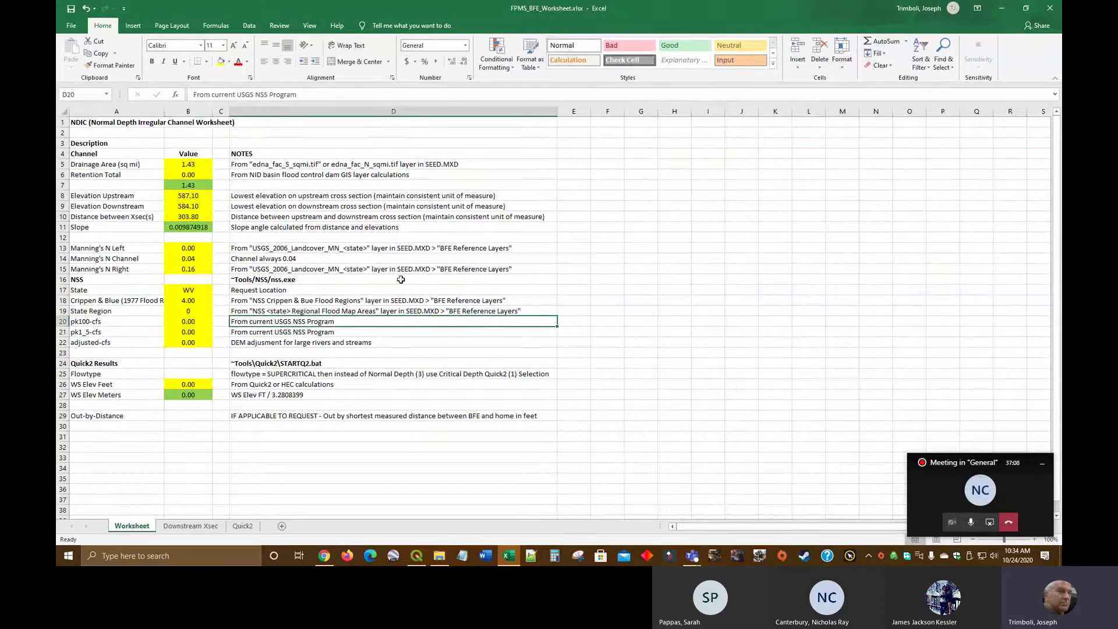
Step: Switch to QGIS and hide the contours, Flood Hazard Boundaries and Flood Hazard Zones layers
left_click(1004, 8)
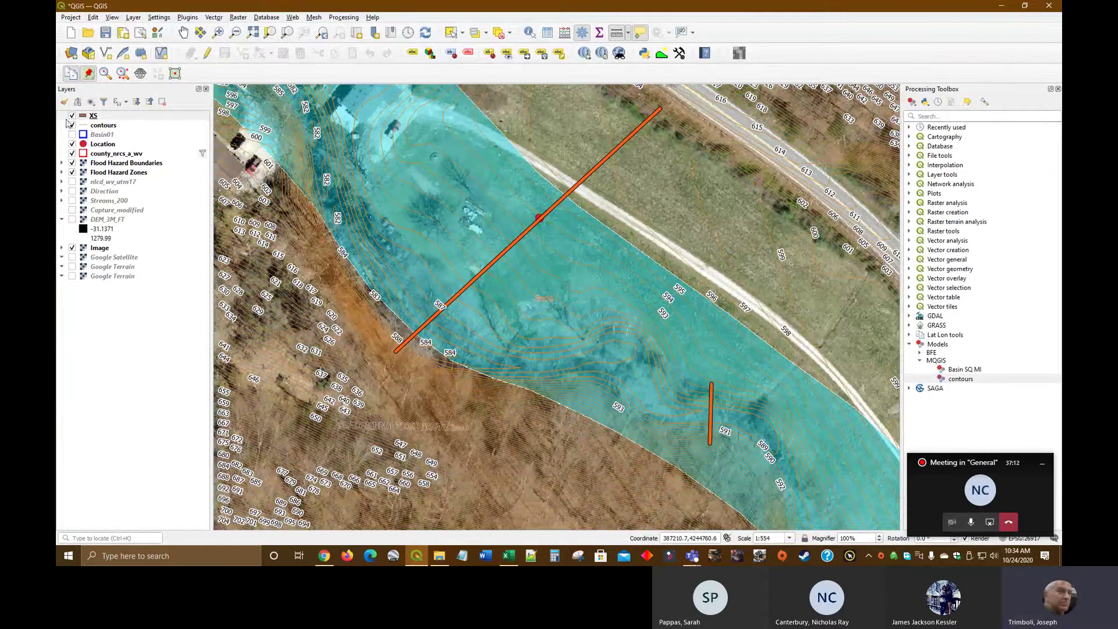
left_click(71, 126)
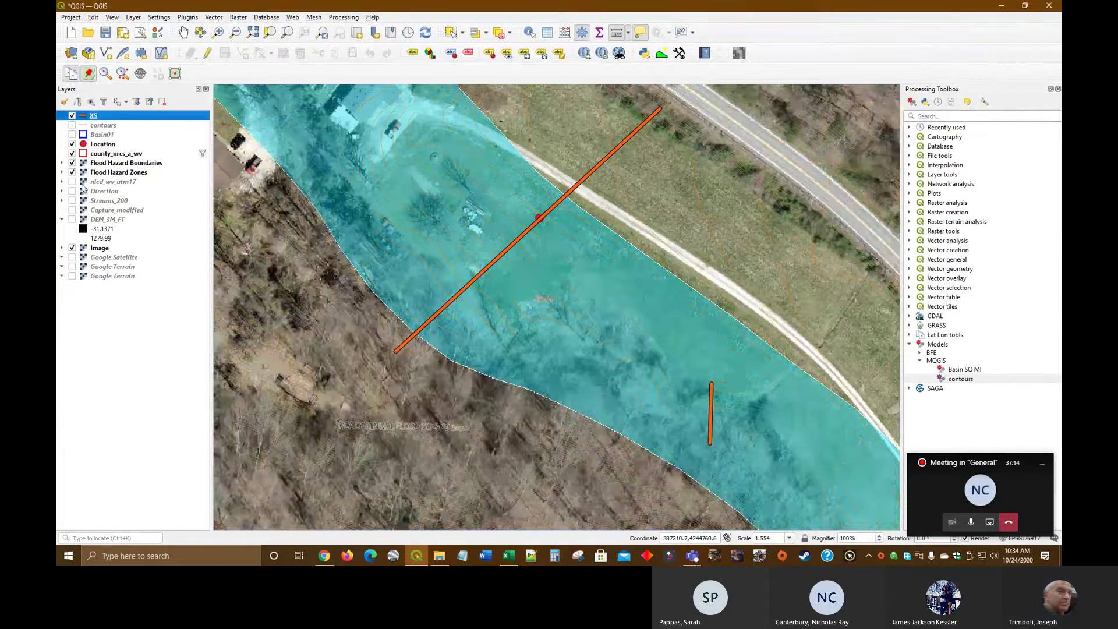
left_click(71, 163)
left_click(72, 172)
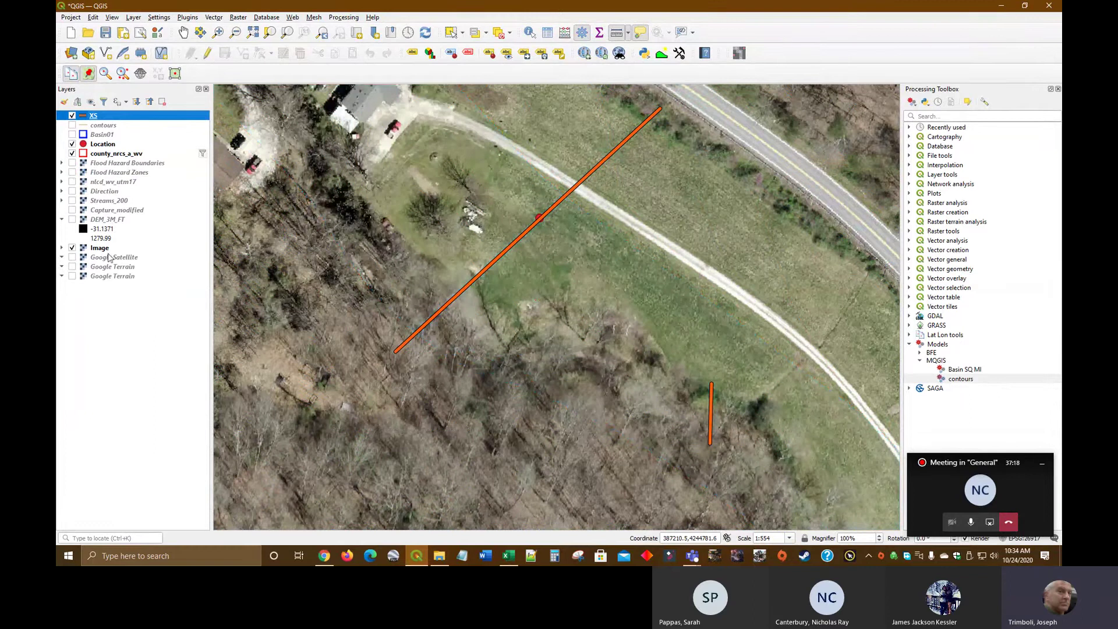
Step: Show the nlcd_wv_utm17 land cover layer over the imagery and expand its class legend
left_click(62, 182)
left_click(72, 183)
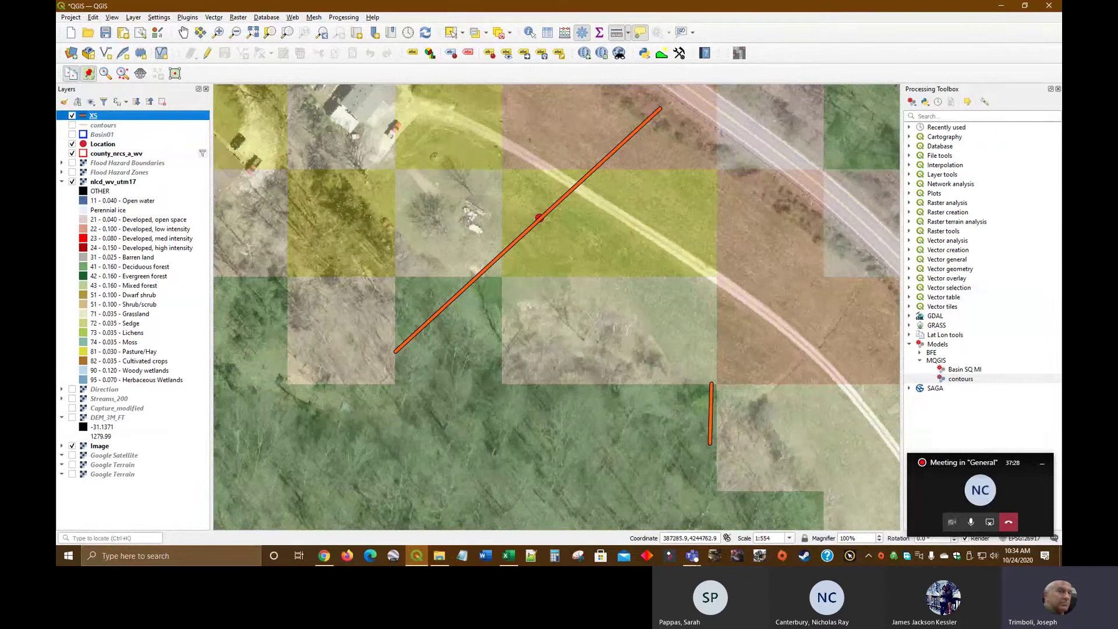
left_click(72, 182)
left_click(72, 182)
Step: Identify the nlcd_wv_utm17 class of the green forest area south of the channel and expand its band value
left_click(127, 183)
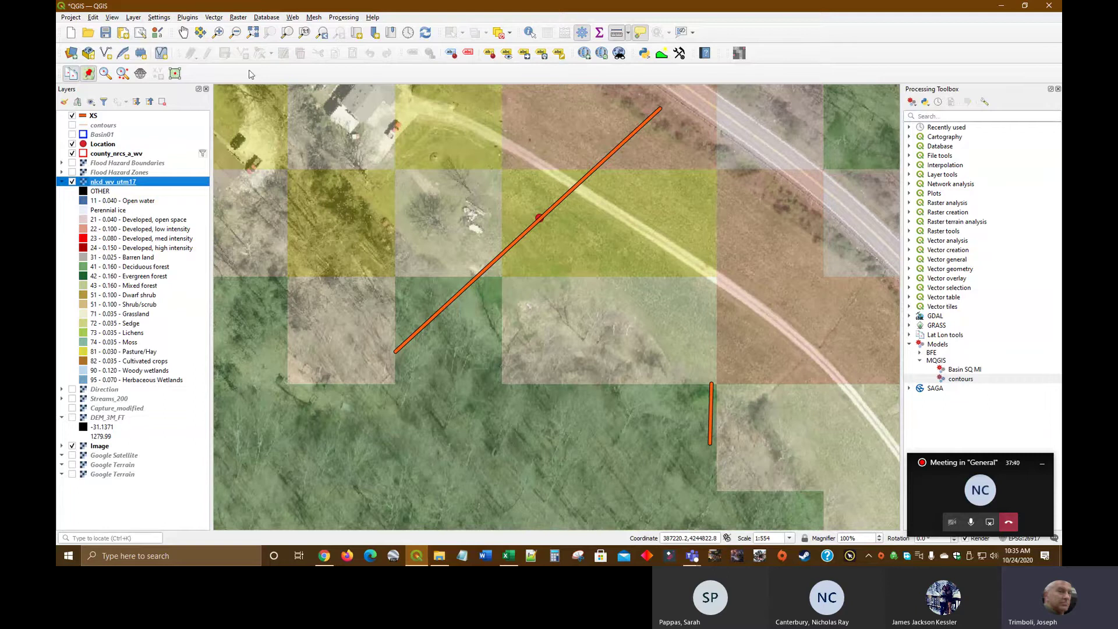
left_click(531, 32)
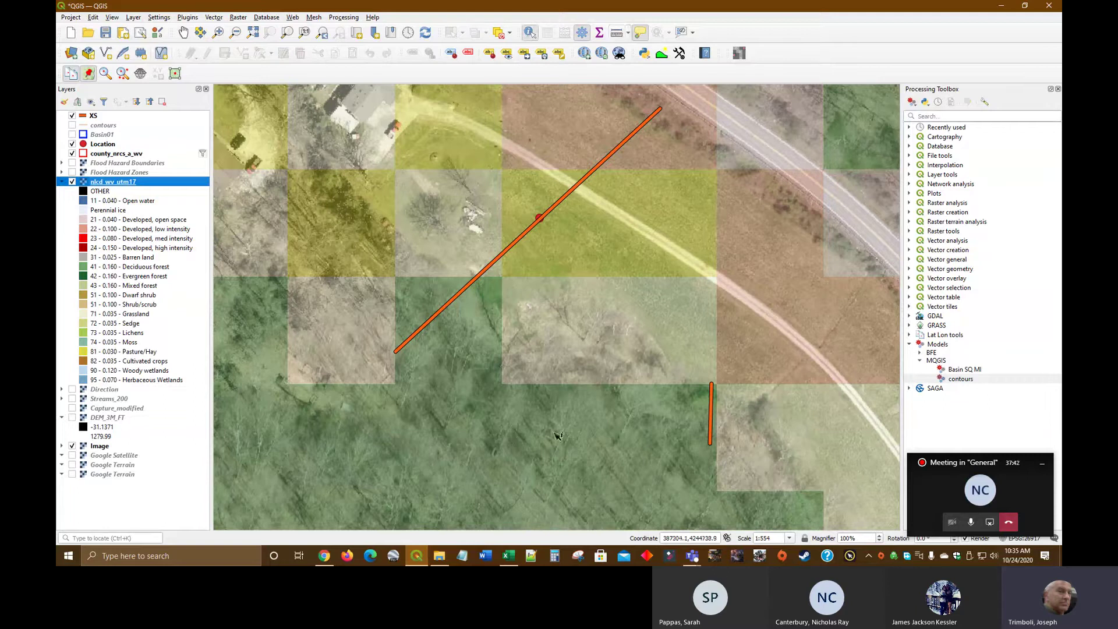
left_click(529, 435)
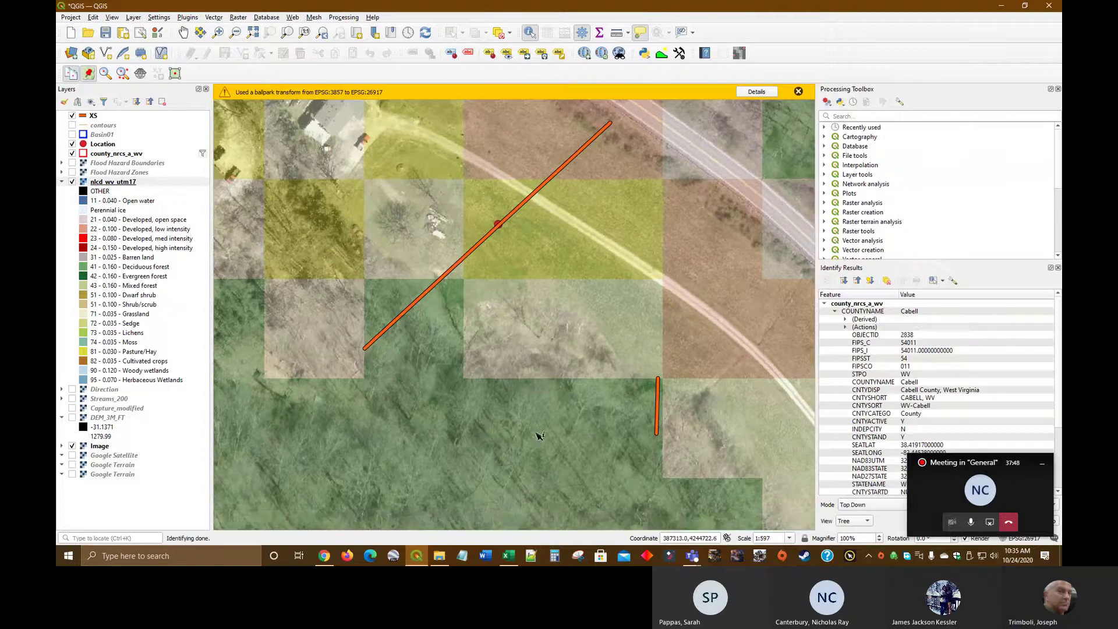
left_click(837, 313)
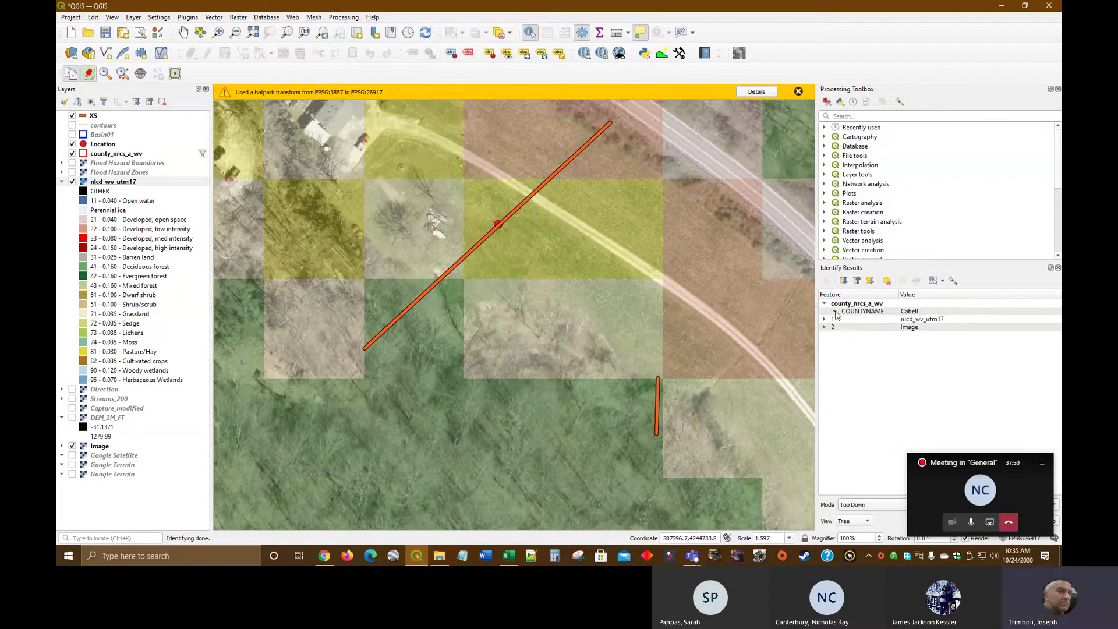
left_click(825, 320)
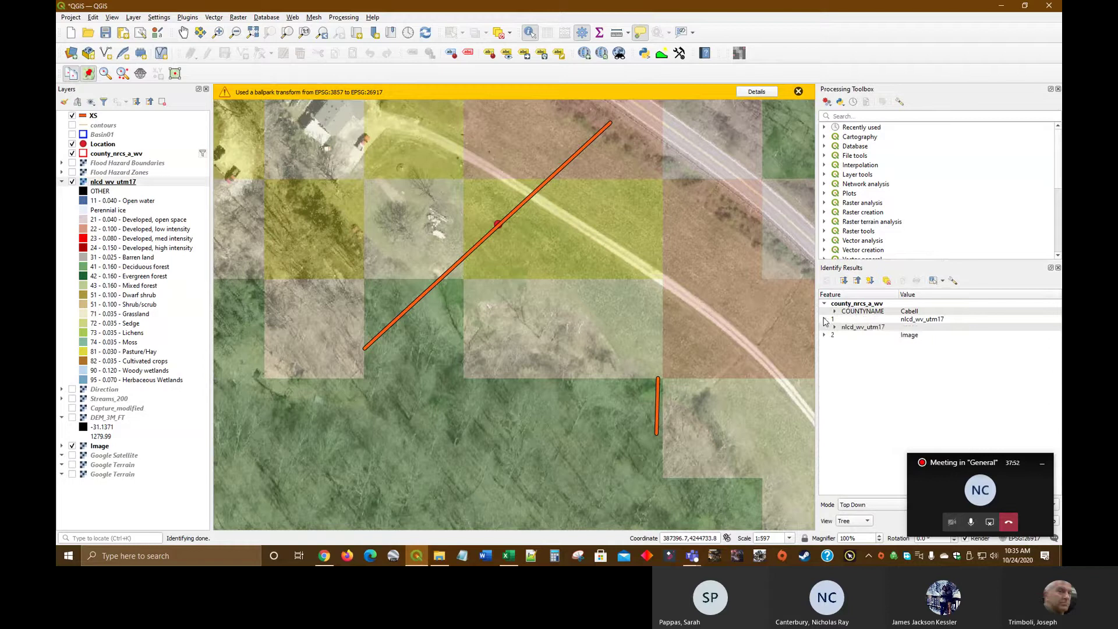
left_click(835, 327)
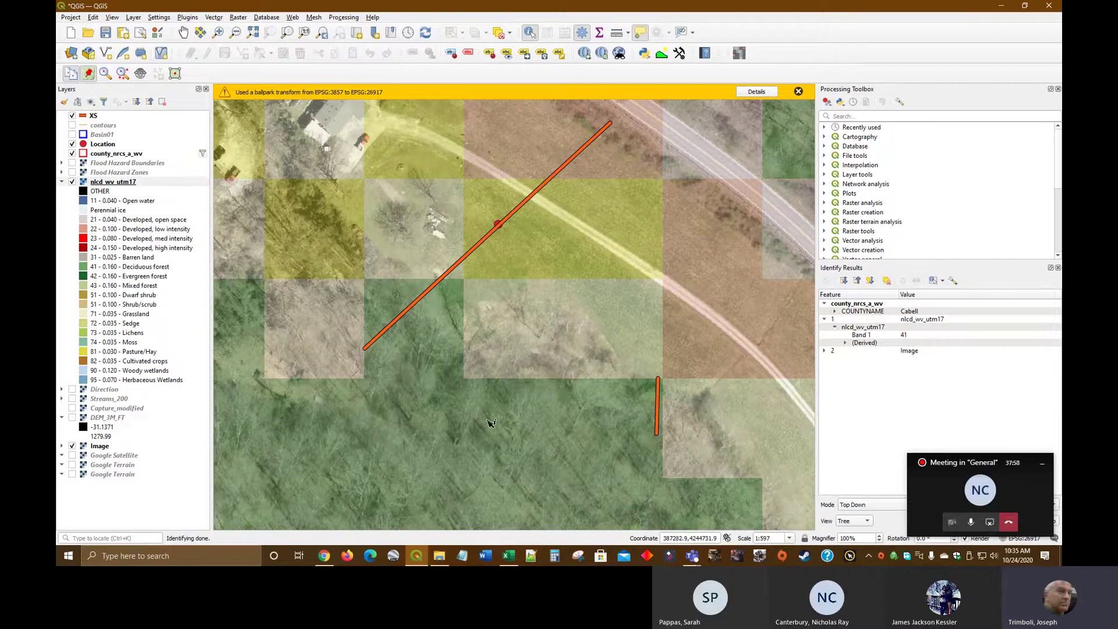
Step: Switch to the BFE worksheet in Excel and enter .16 as the Manning's N Left value
left_click(509, 555)
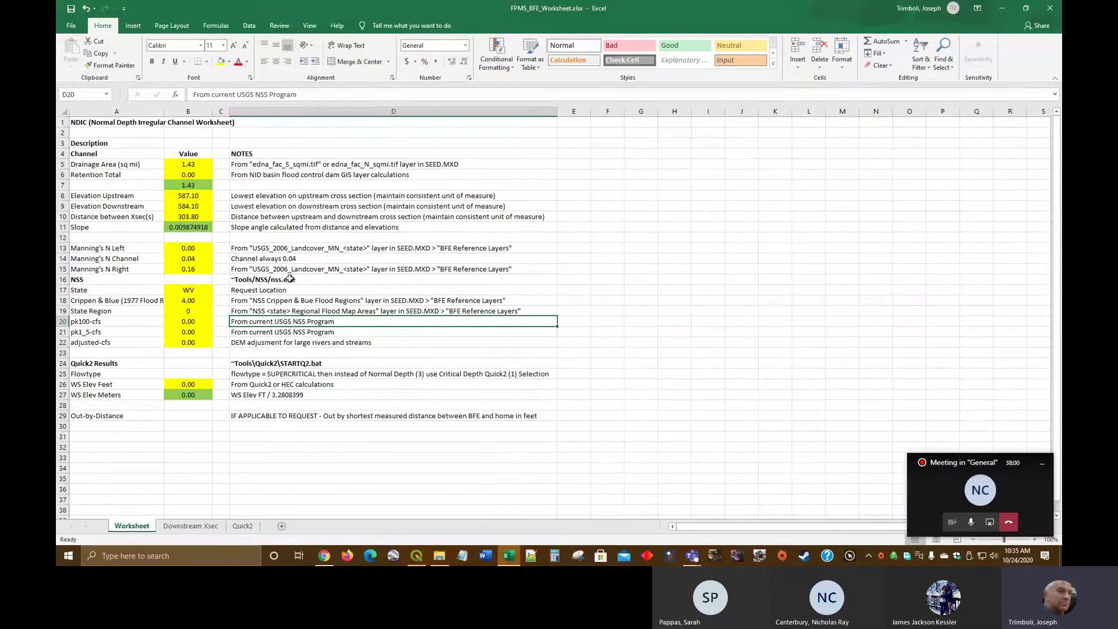
left_click(187, 249)
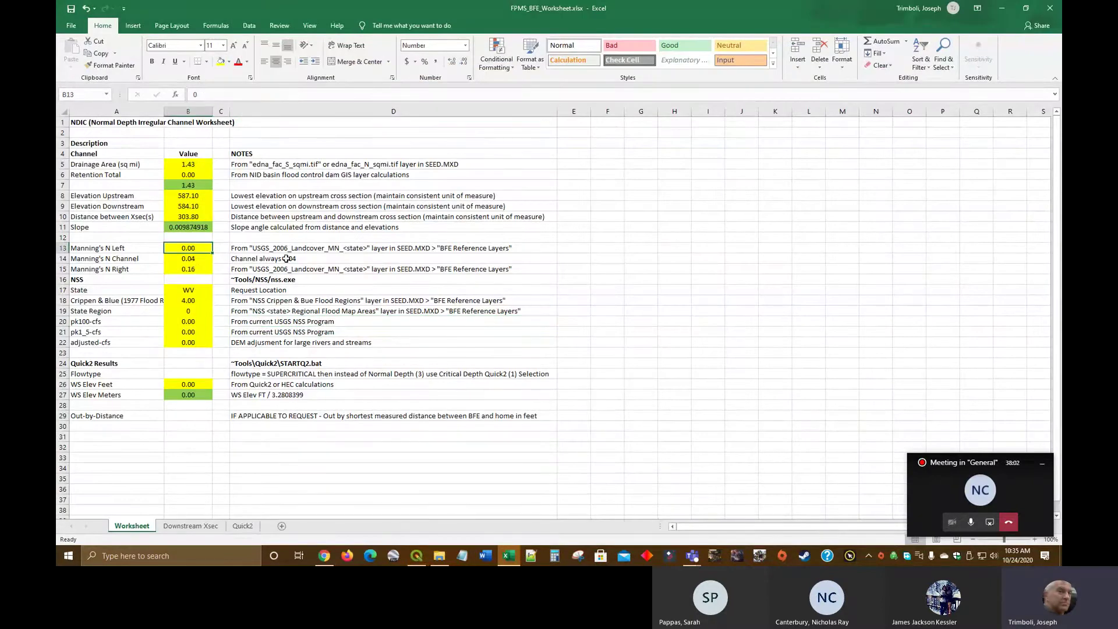
type(".")
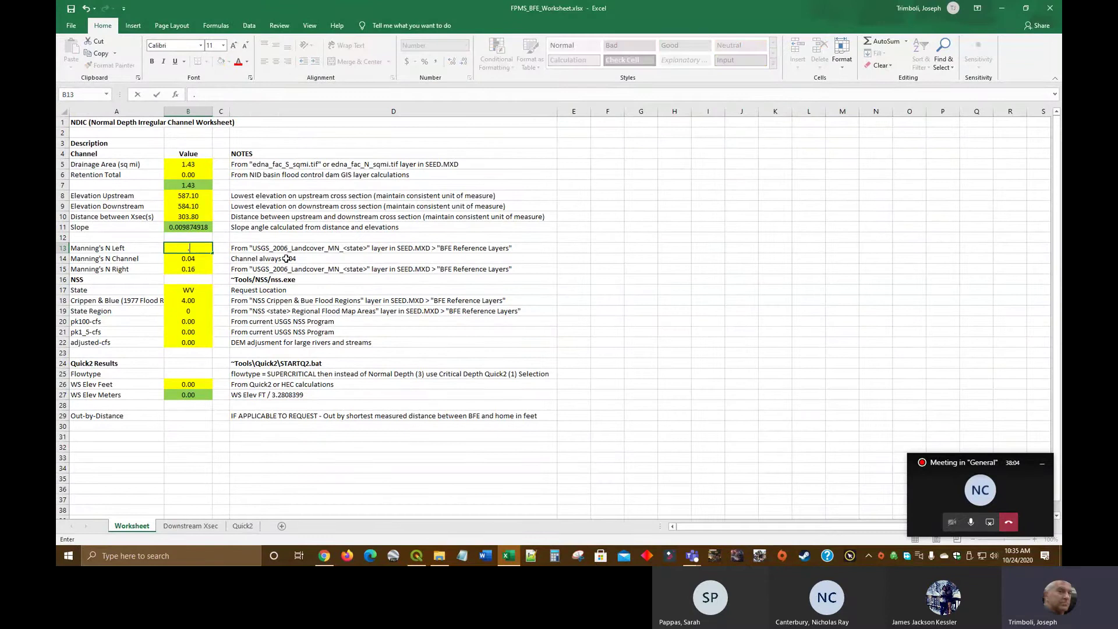
type("16")
left_click(348, 313)
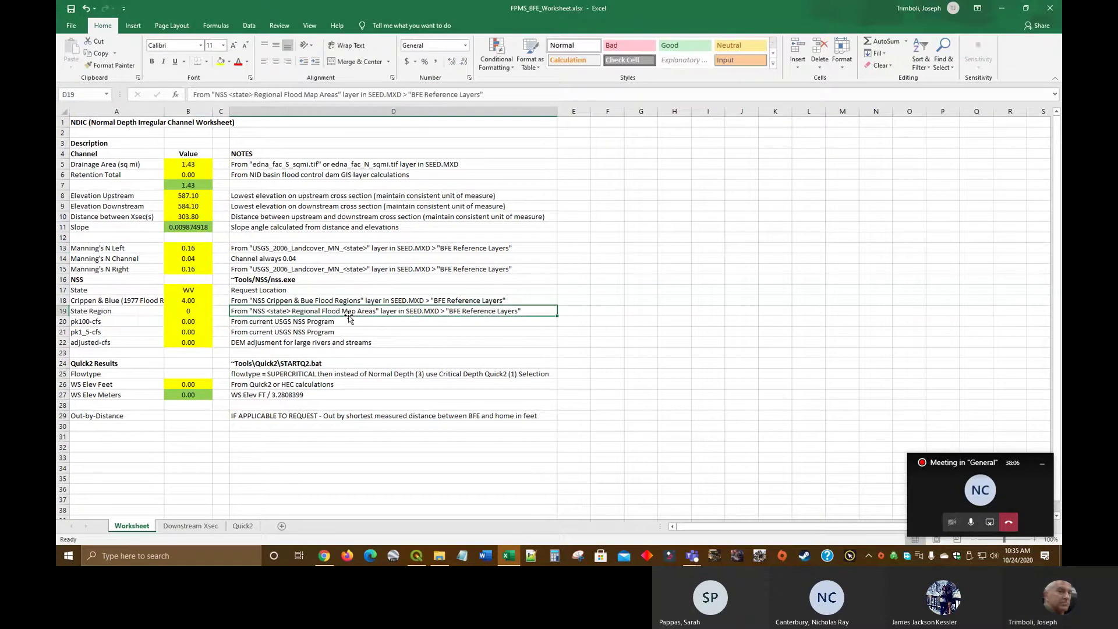
Step: Switch to QGIS and dismiss the ballpark transform message above the map
key("alt+Tab")
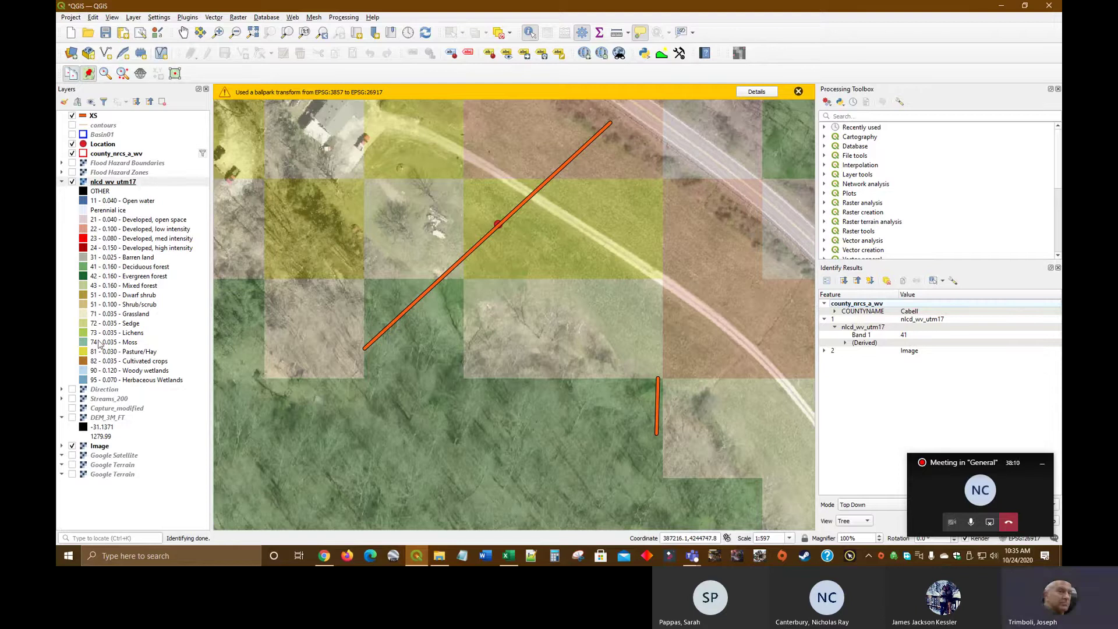
key("alt+Tab")
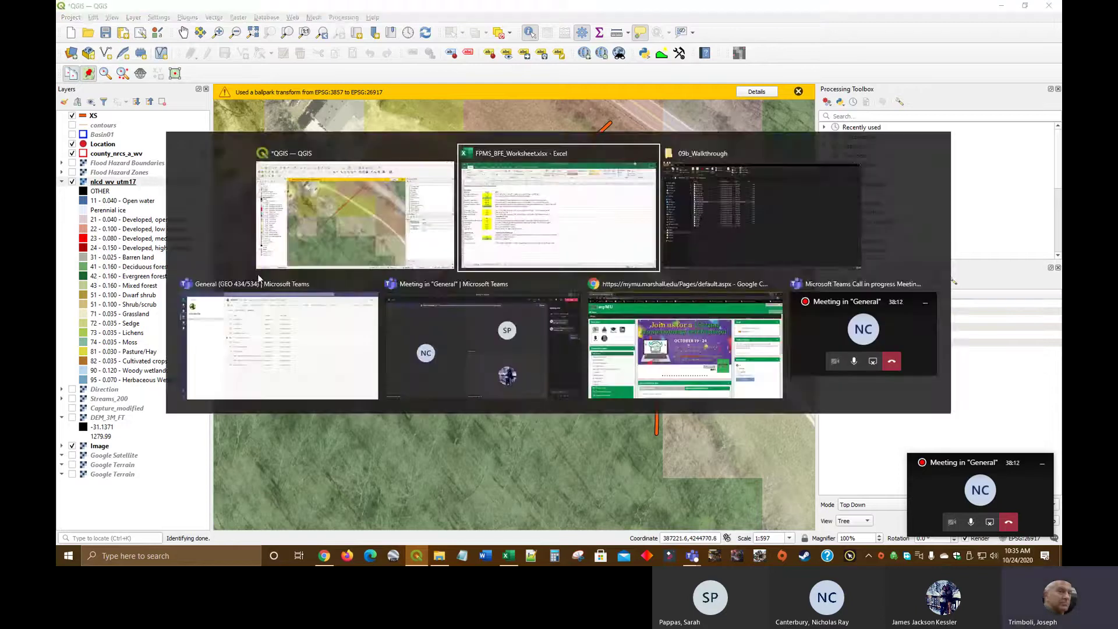
left_click(1006, 8)
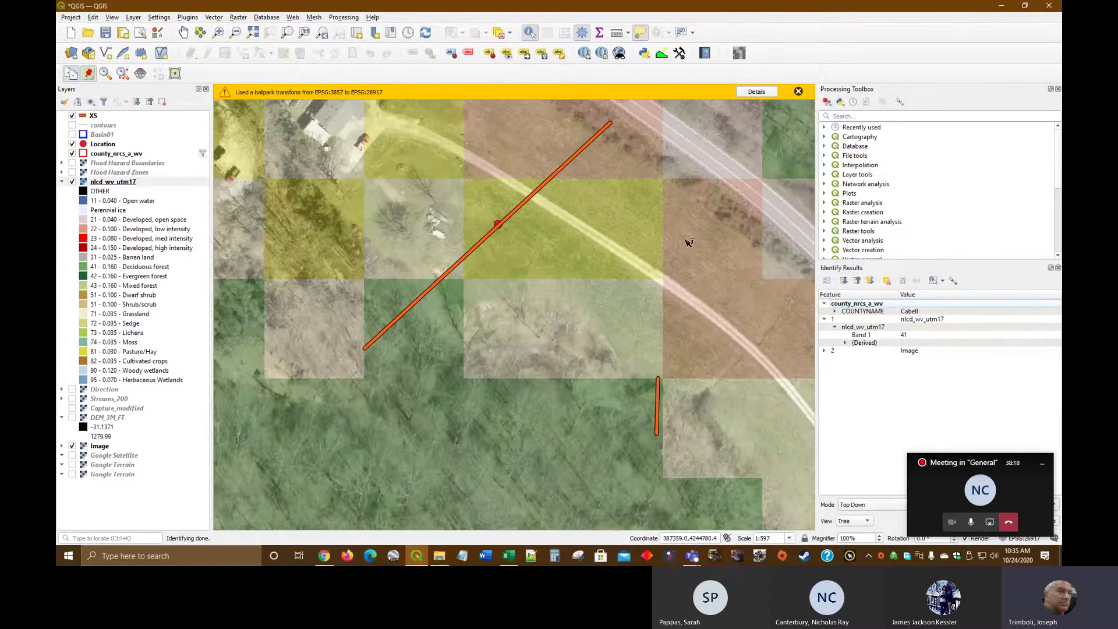
left_click(800, 92)
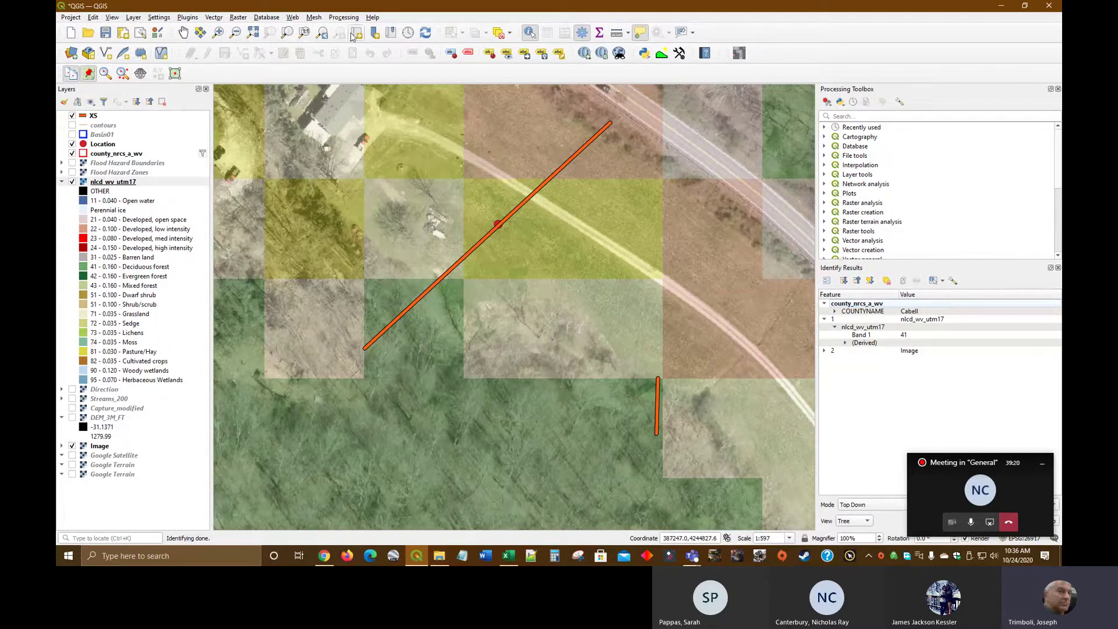
Step: Identify the nlcd_wv_utm17 class of the pale cell southeast of the long cross section and expand its band value
left_click(108, 182)
left_click(594, 299)
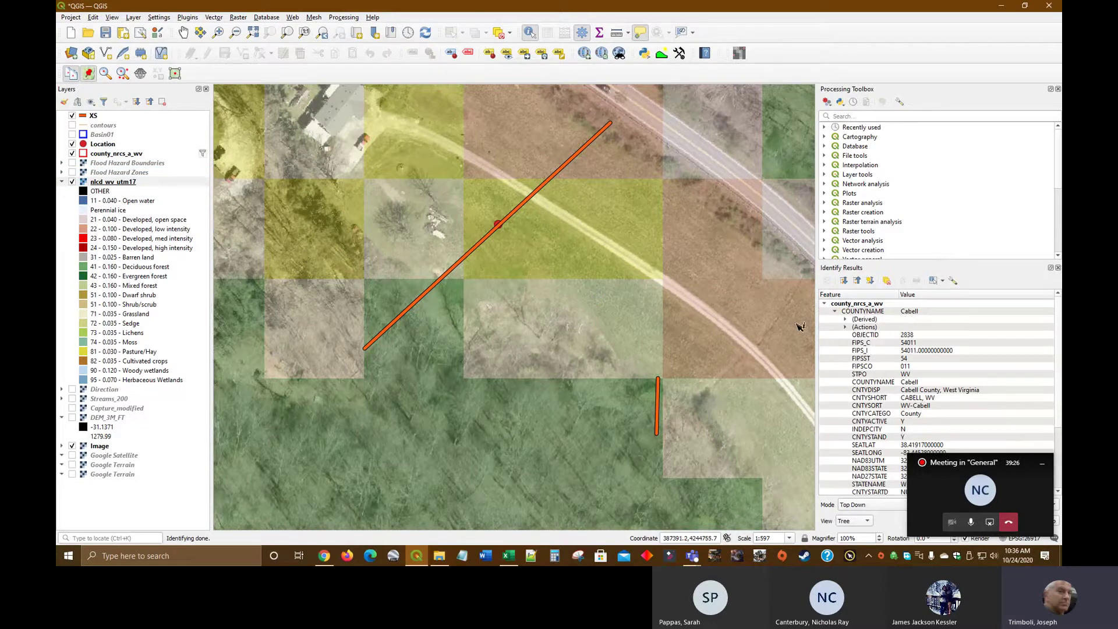
left_click(836, 313)
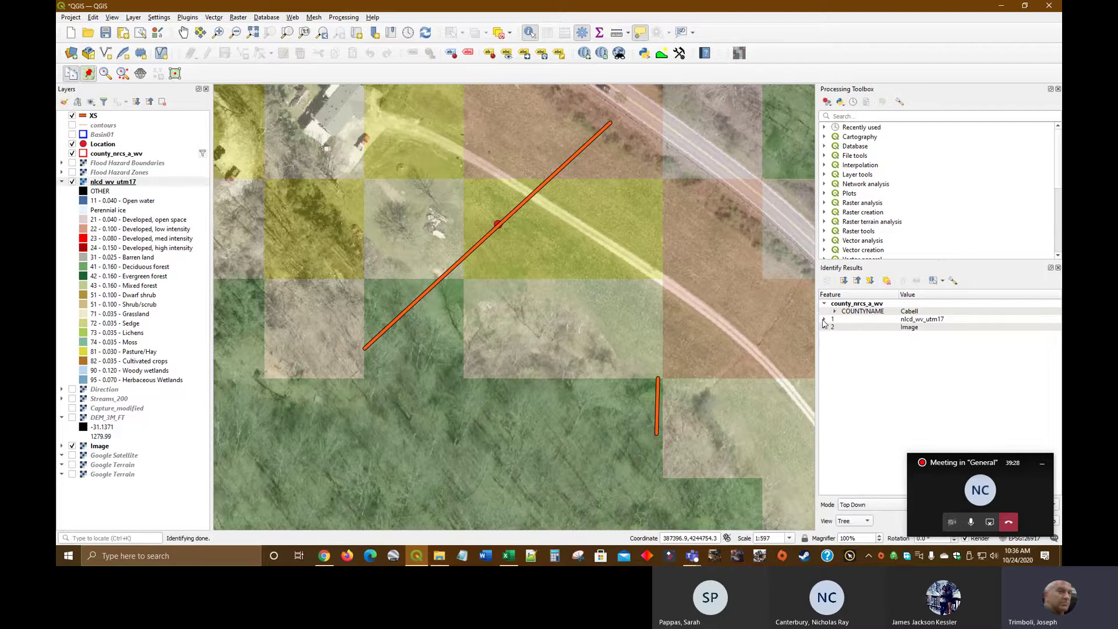
left_click(825, 321)
left_click(837, 328)
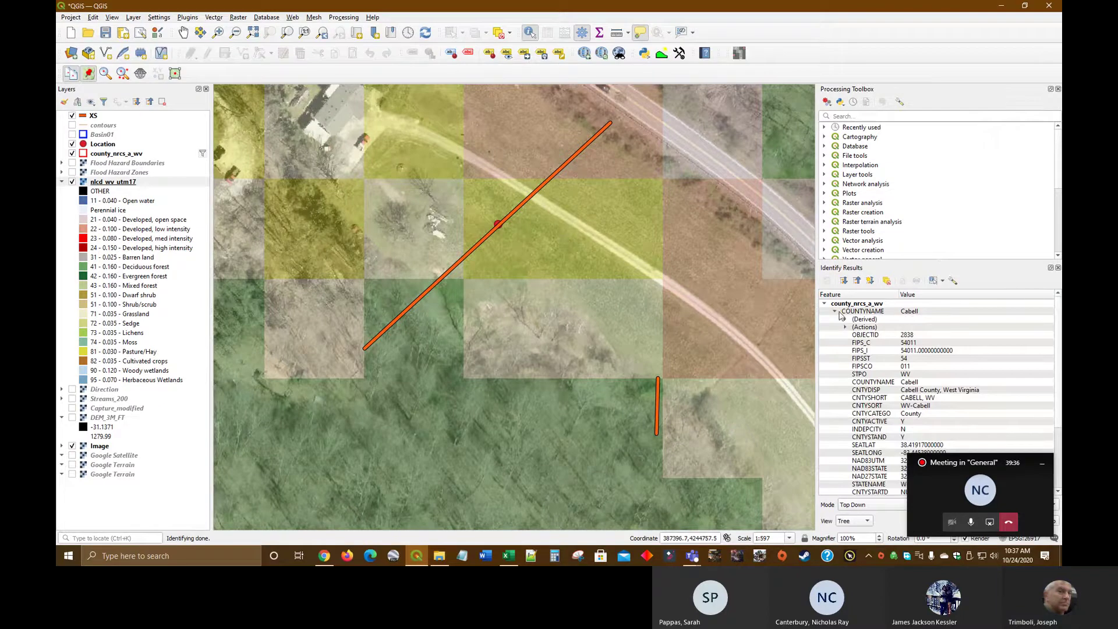
left_click(836, 312)
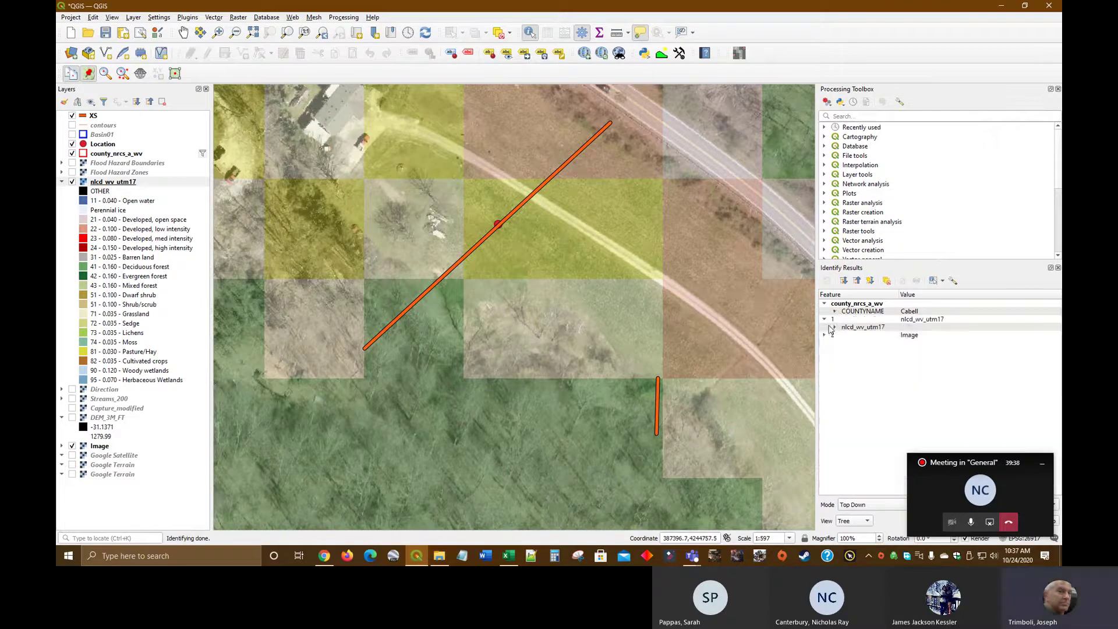
left_click(834, 327)
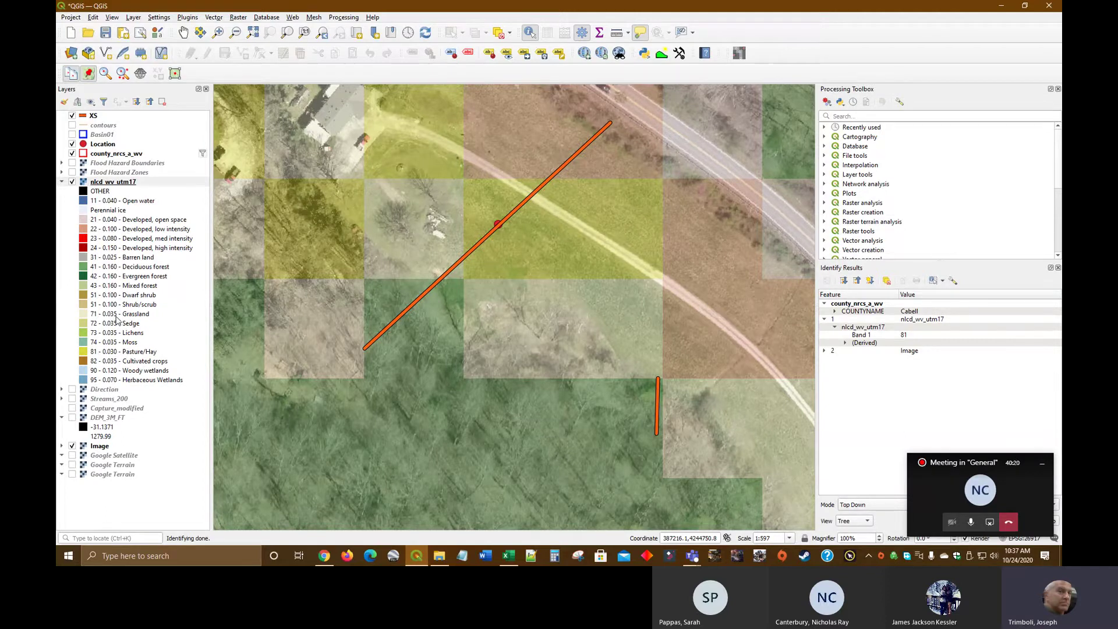
Step: Switch to the BFE worksheet in Excel and enter .035 as the Manning's N Right value
left_click(509, 556)
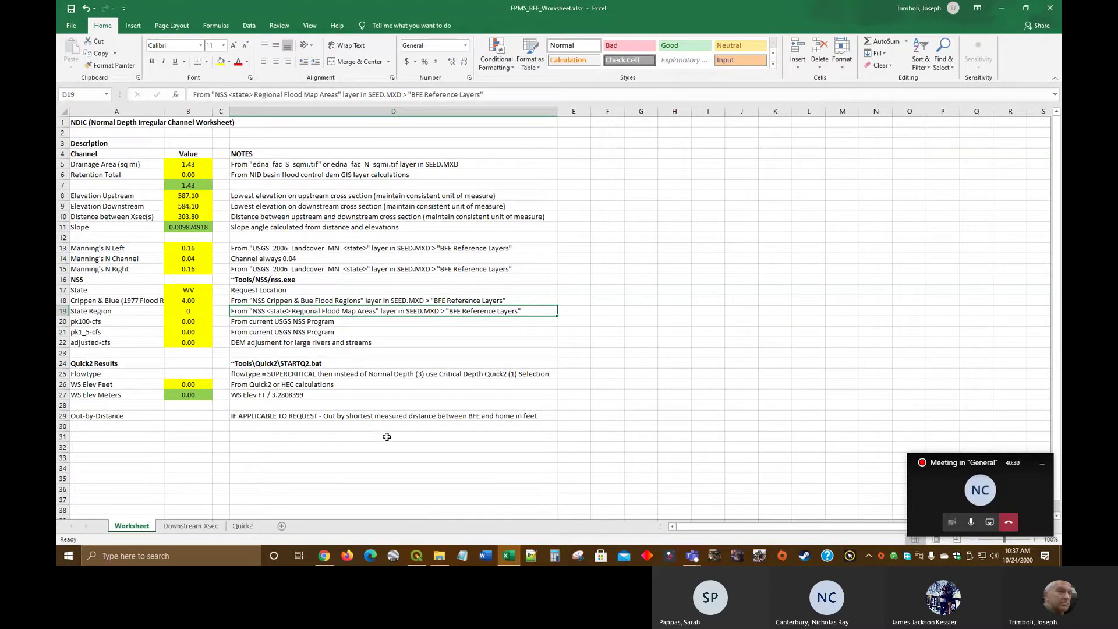
left_click(189, 270)
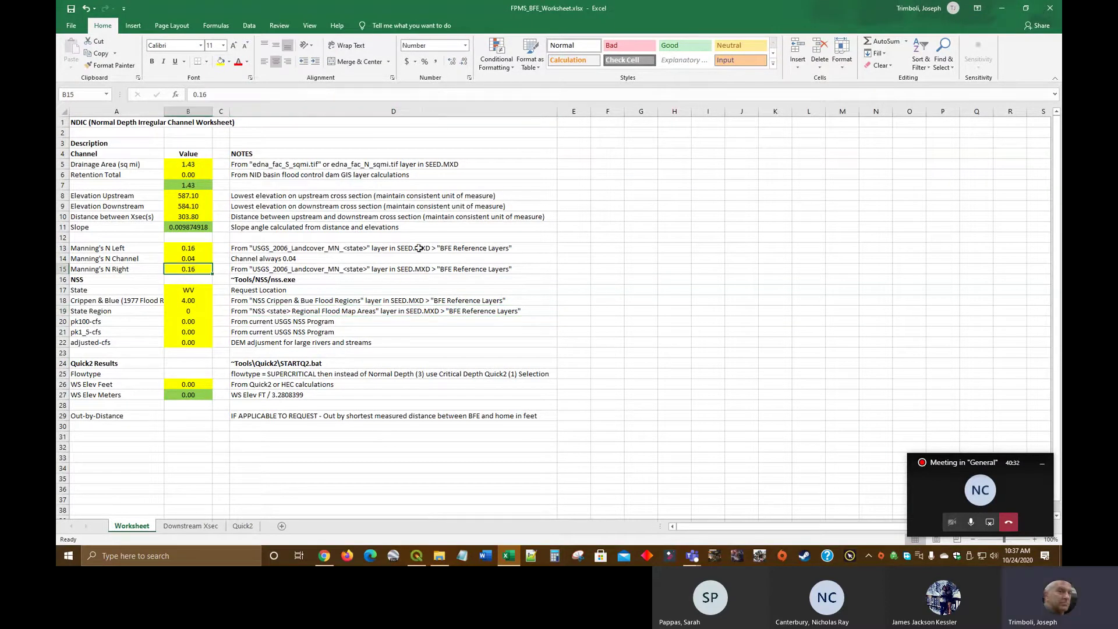
type(".0")
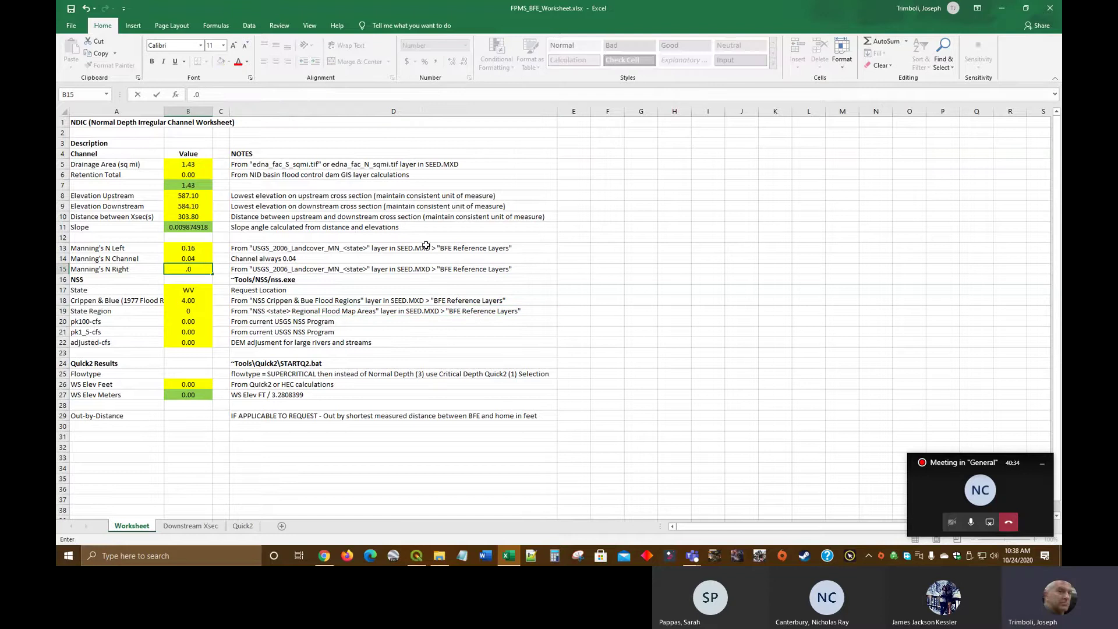
type("35")
left_click(337, 459)
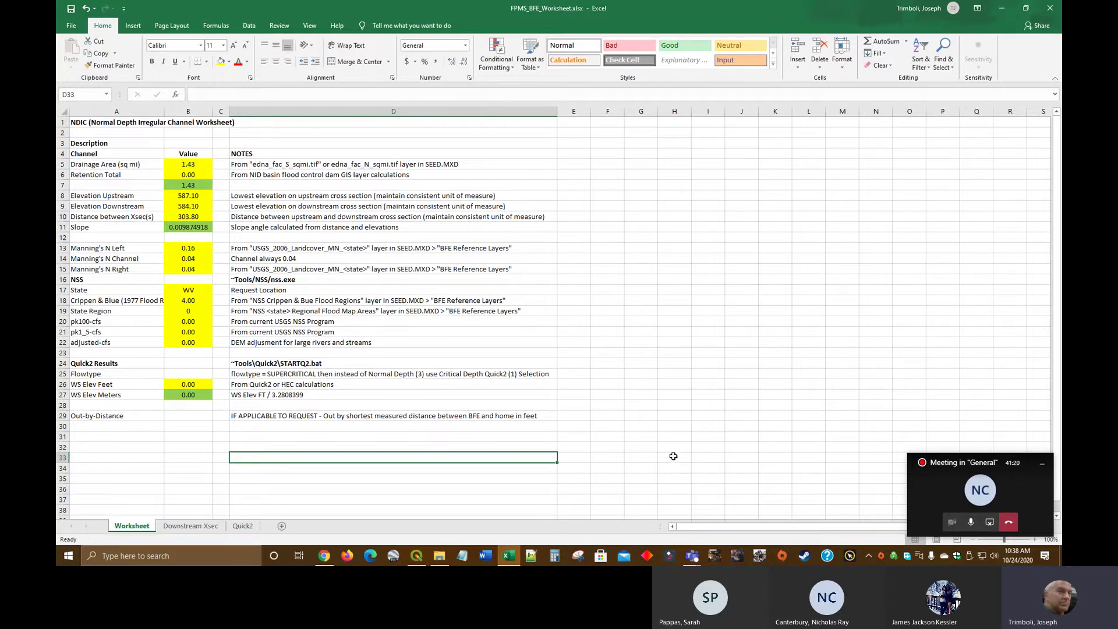
Step: Switch to QGIS, hide the nlcd_wv_utm17 layer and collapse its class legend
key("alt+Tab")
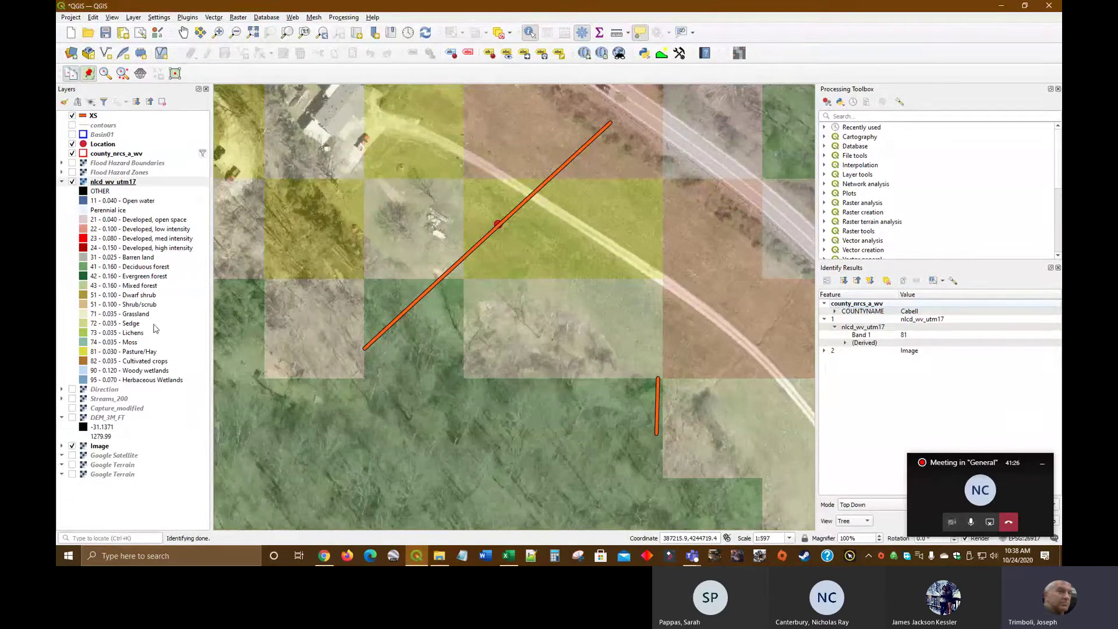
left_click(72, 183)
left_click(62, 182)
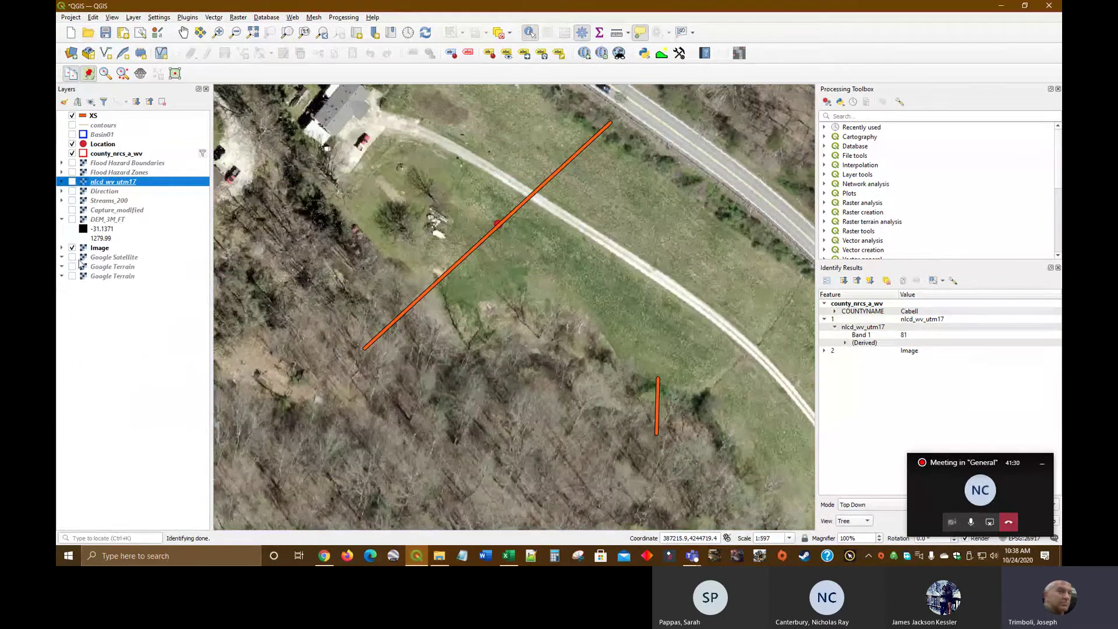
Step: Zoom to the Image layer's extent and replace the imagery with the Capture_modified flood region map
right_click(106, 252)
left_click(125, 258)
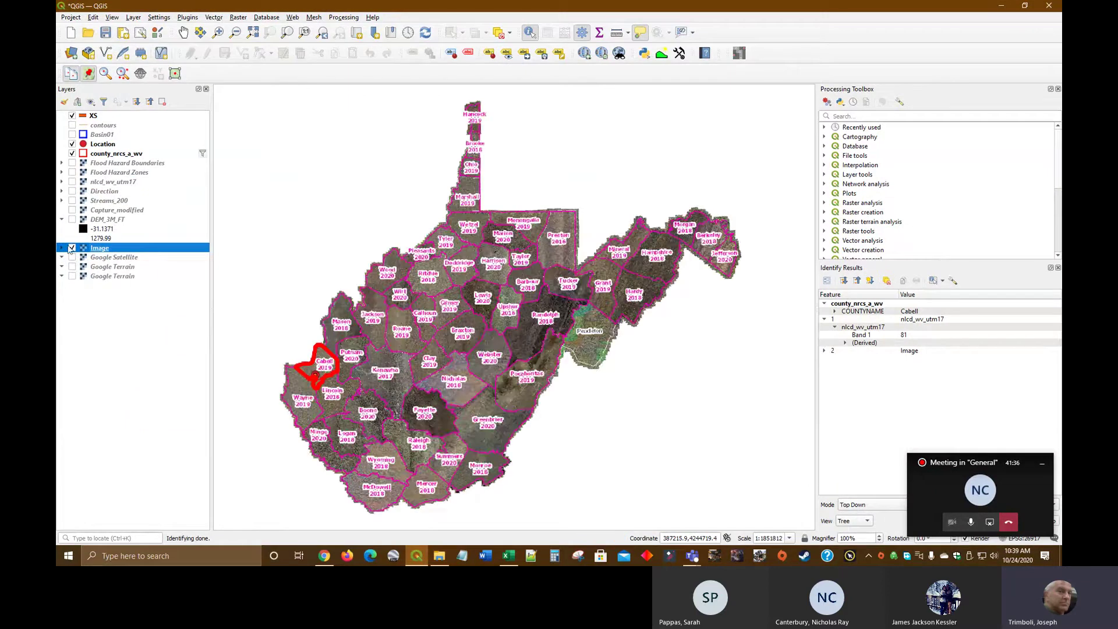
left_click(73, 248)
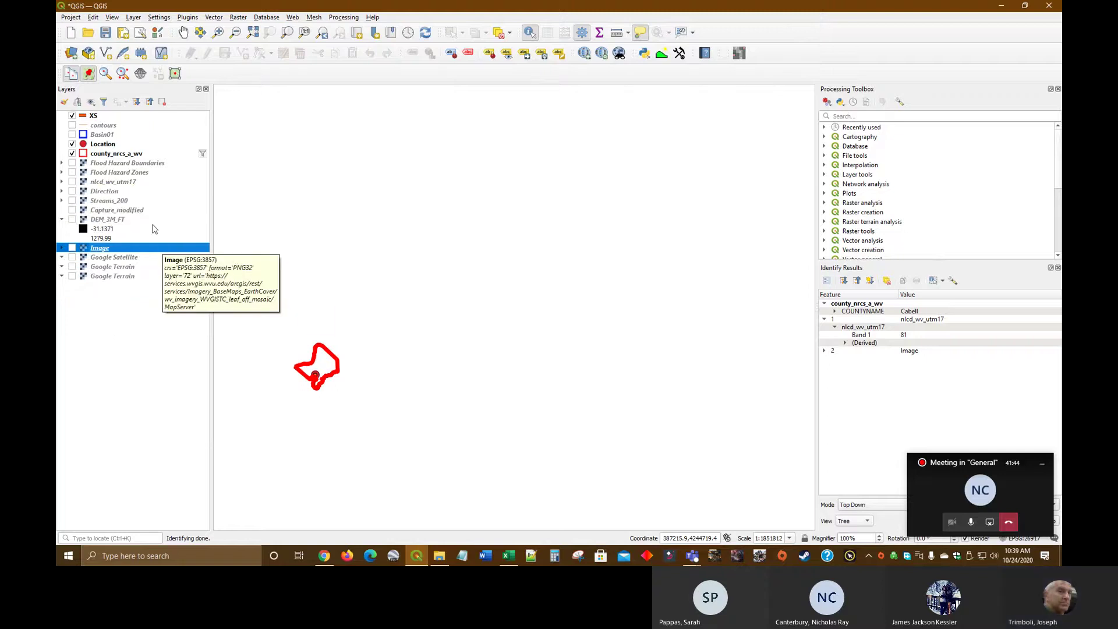
left_click(72, 210)
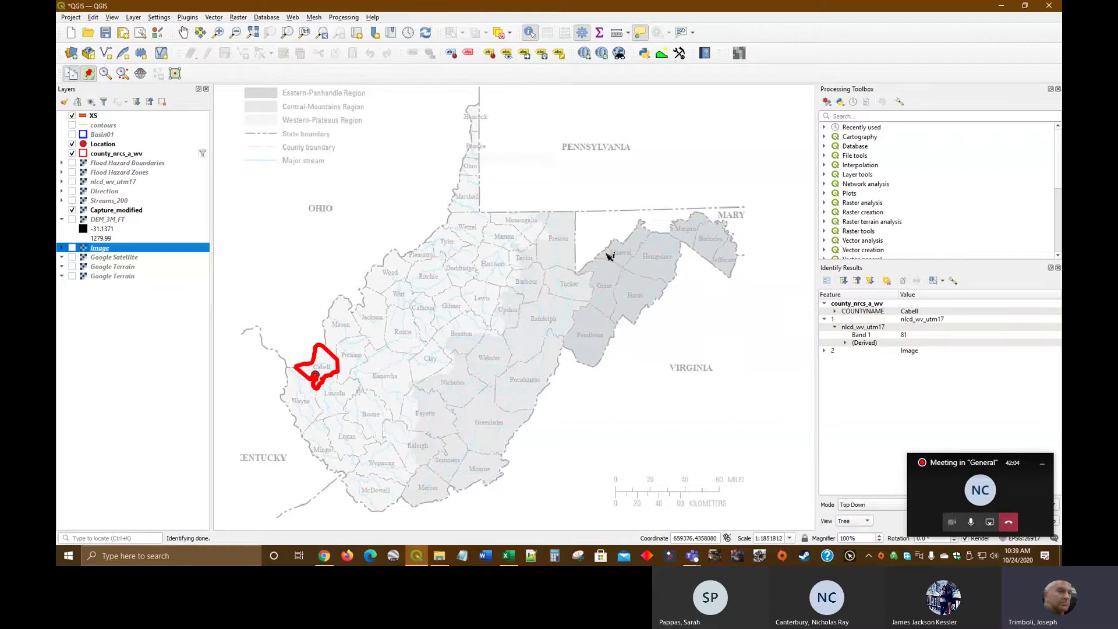
Step: Switch to the BFE worksheet in Excel and enter Western as the State Region
key("alt+Tab")
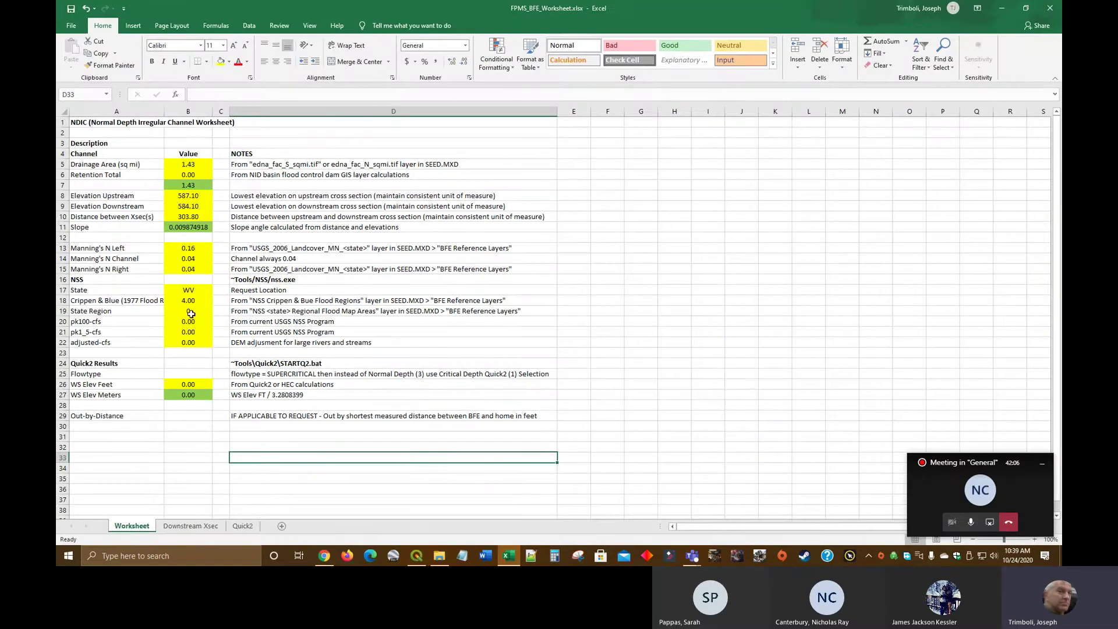
left_click(193, 311)
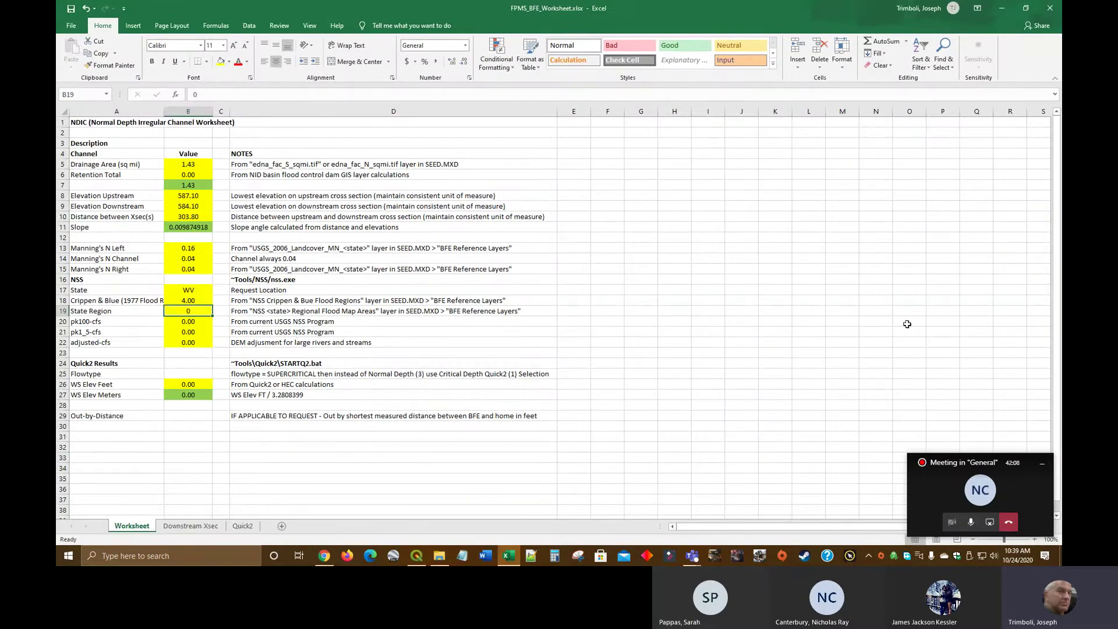
type("Western")
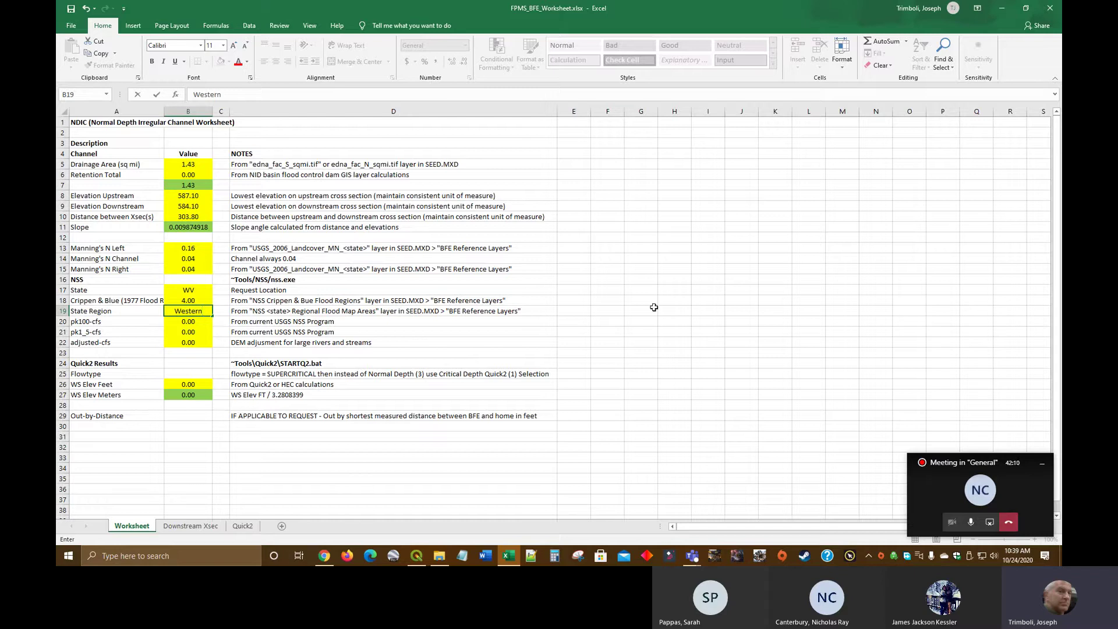
left_click(351, 508)
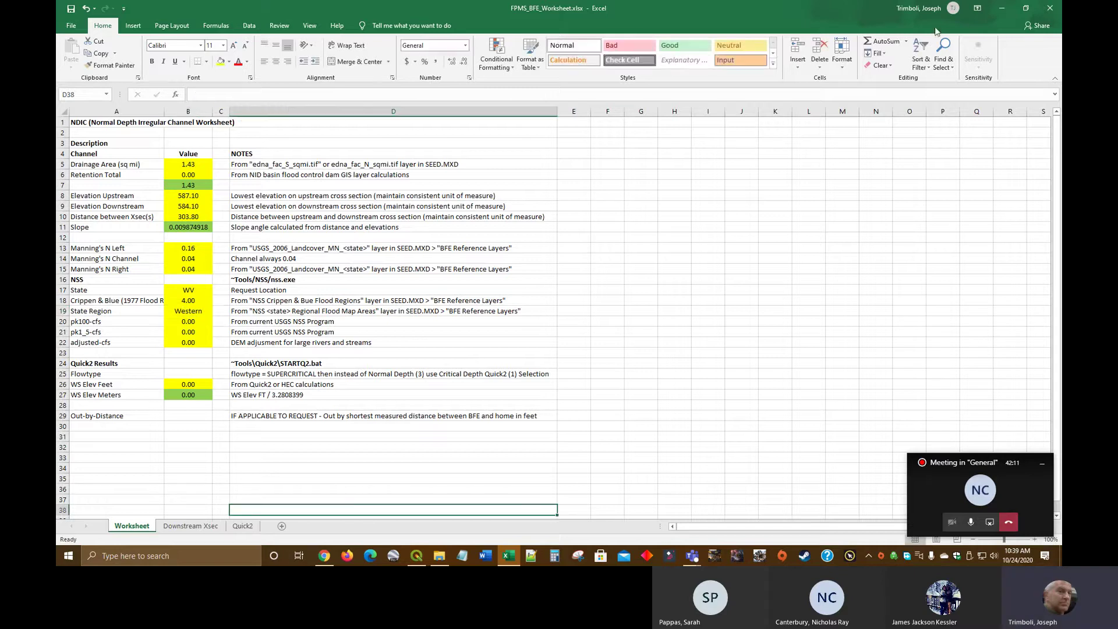
Step: Return to QGIS, hide Capture_modified, zoom to the county_nrcs_a_wv layer and close the identify results
left_click(1000, 9)
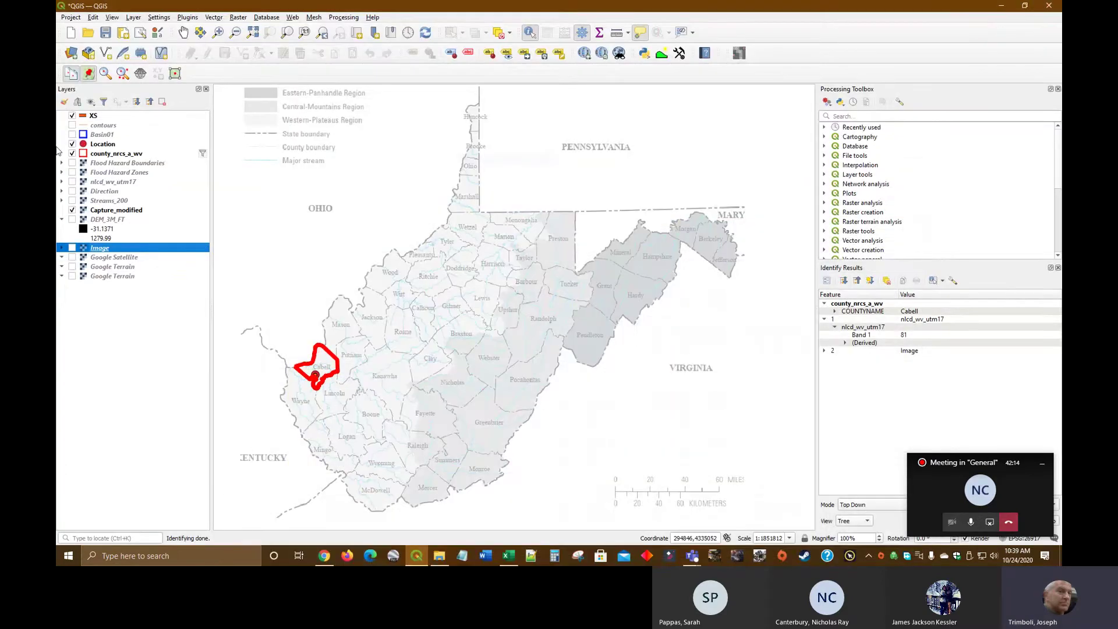
left_click(73, 210)
right_click(100, 155)
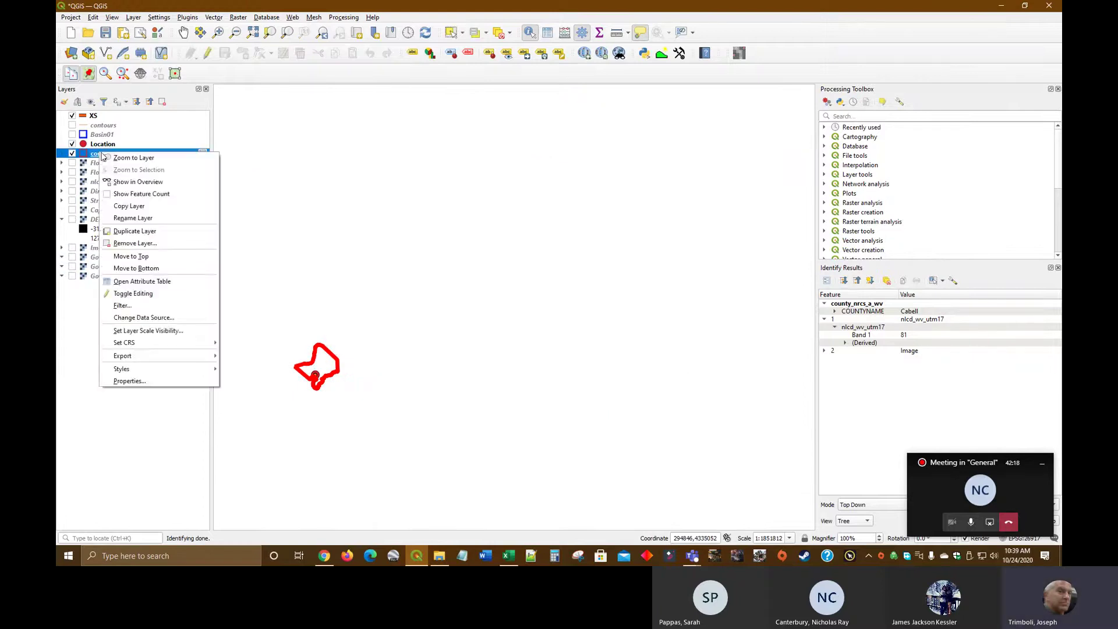
left_click(125, 157)
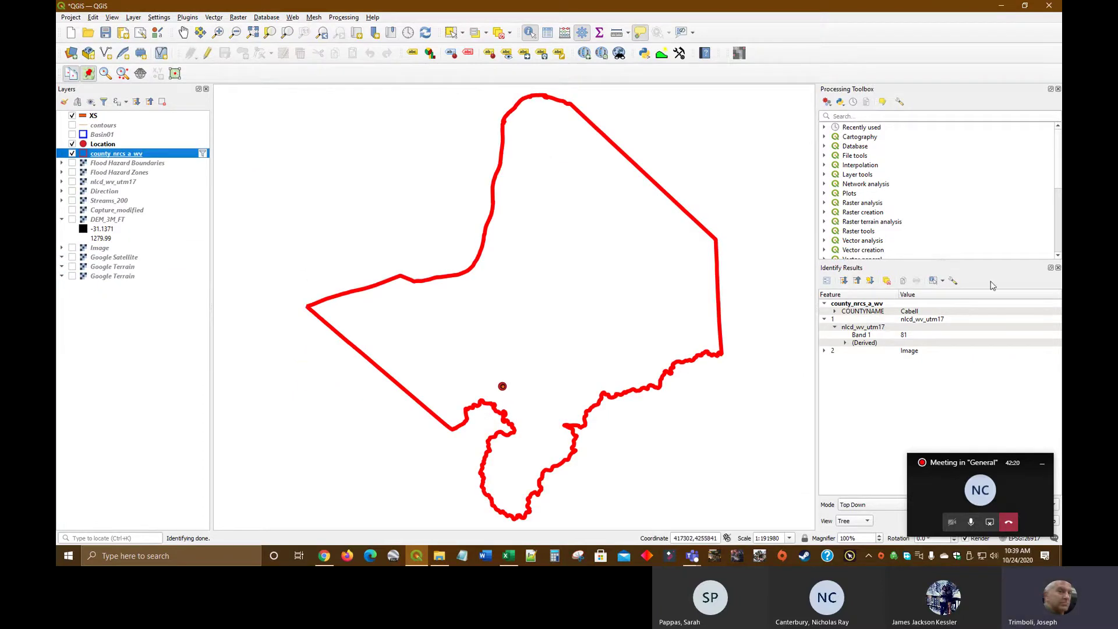
left_click(1059, 268)
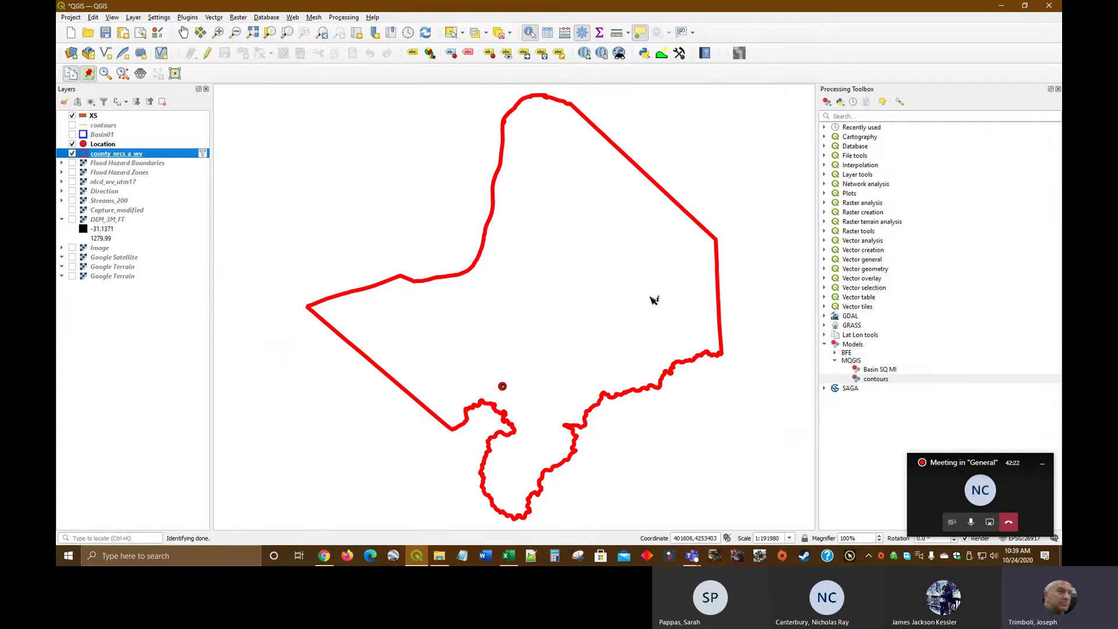
Step: Switch to File Explorer and launch nss.exe from the MQGIS\data\NSS folder
key("alt+Tab")
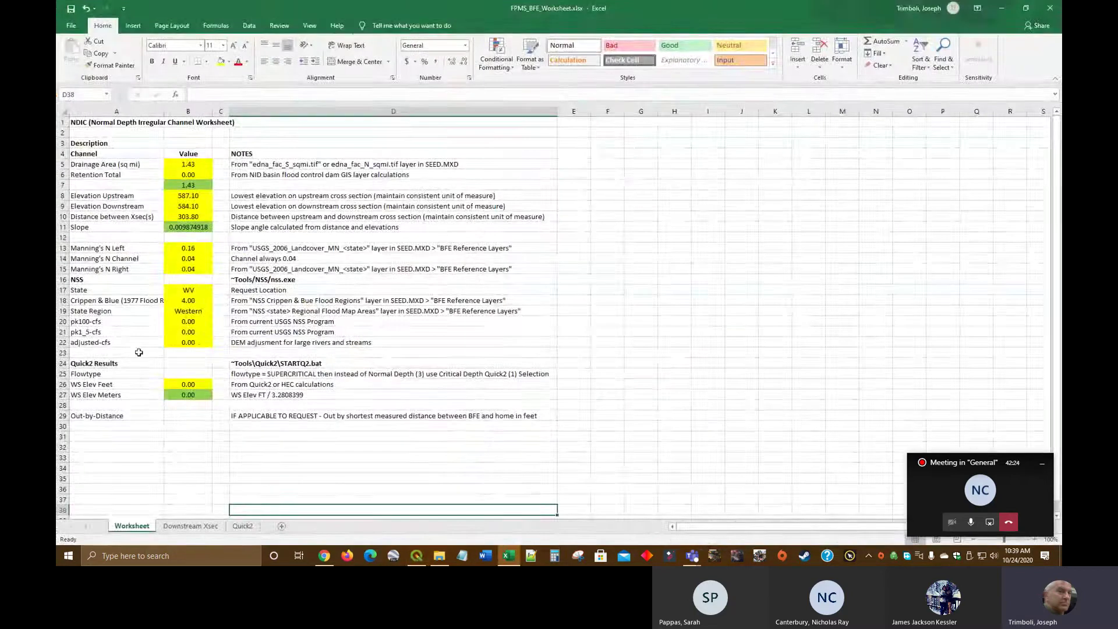
left_click(1003, 20)
left_click(1001, 7)
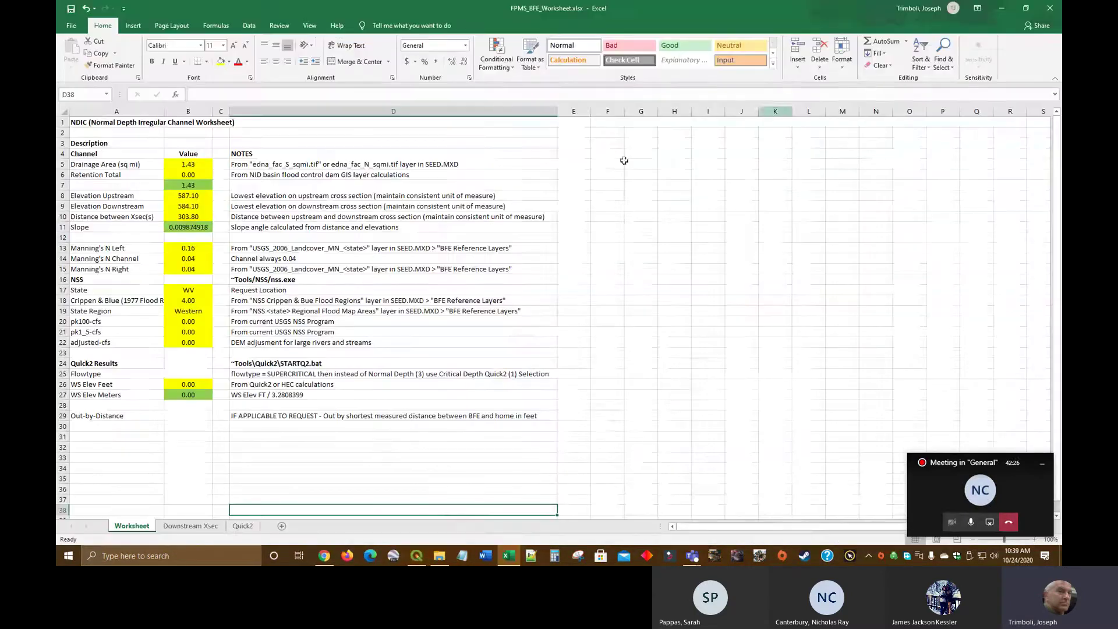
left_click(1003, 9)
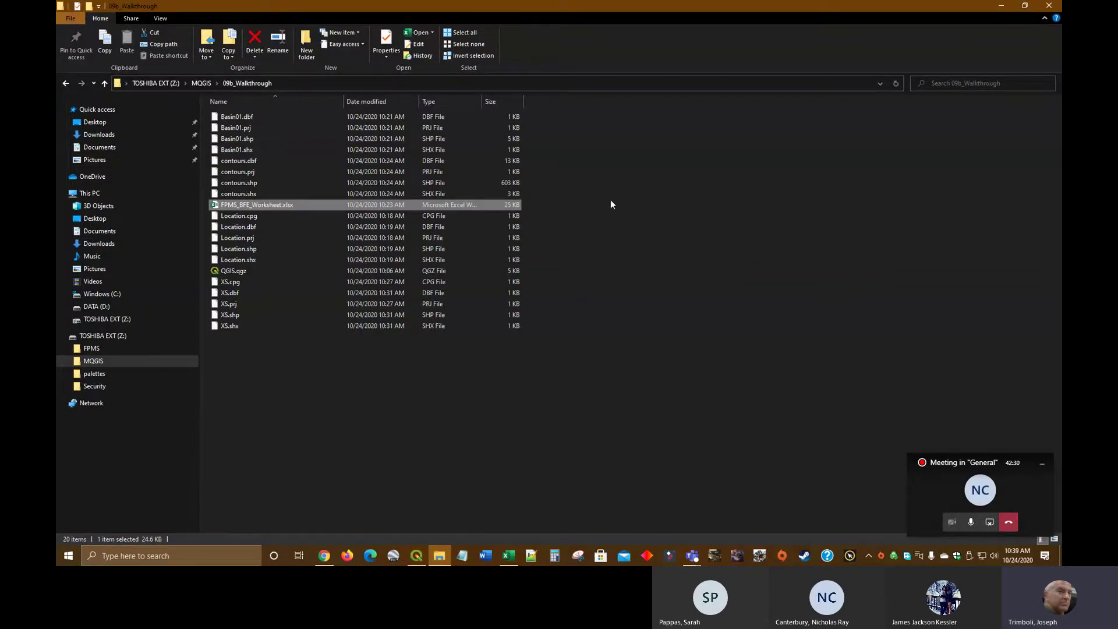
left_click(201, 84)
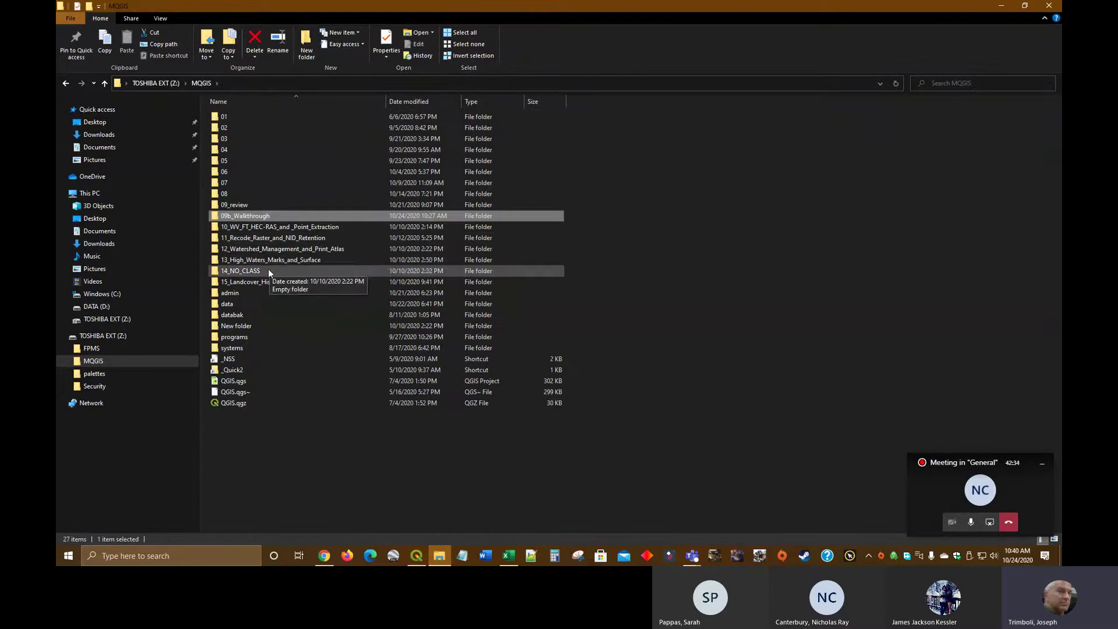
double_click(235, 303)
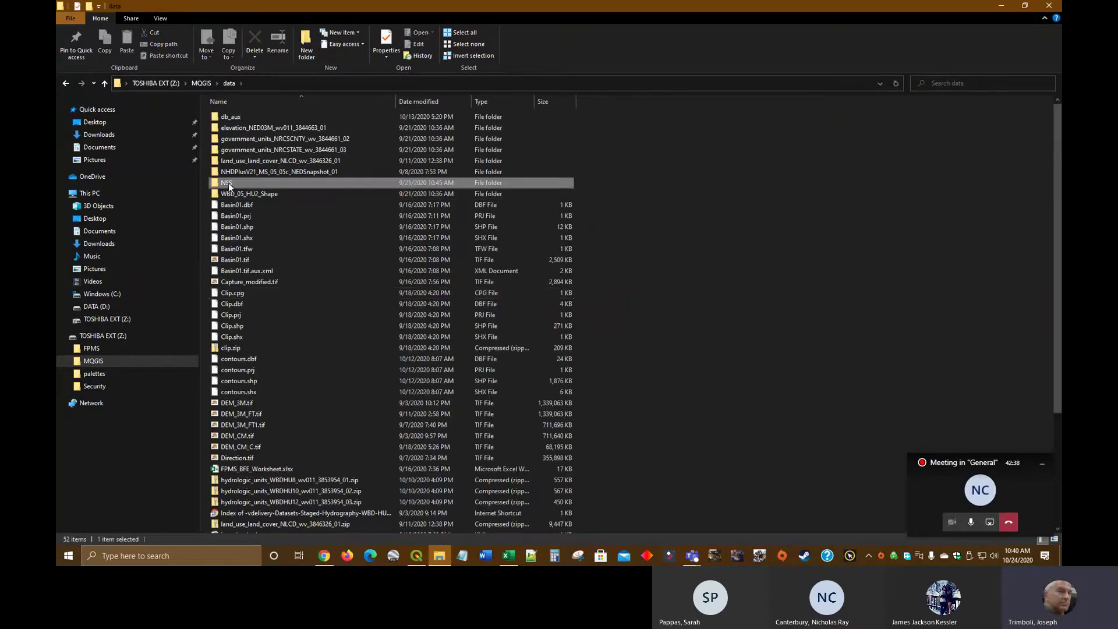
double_click(229, 183)
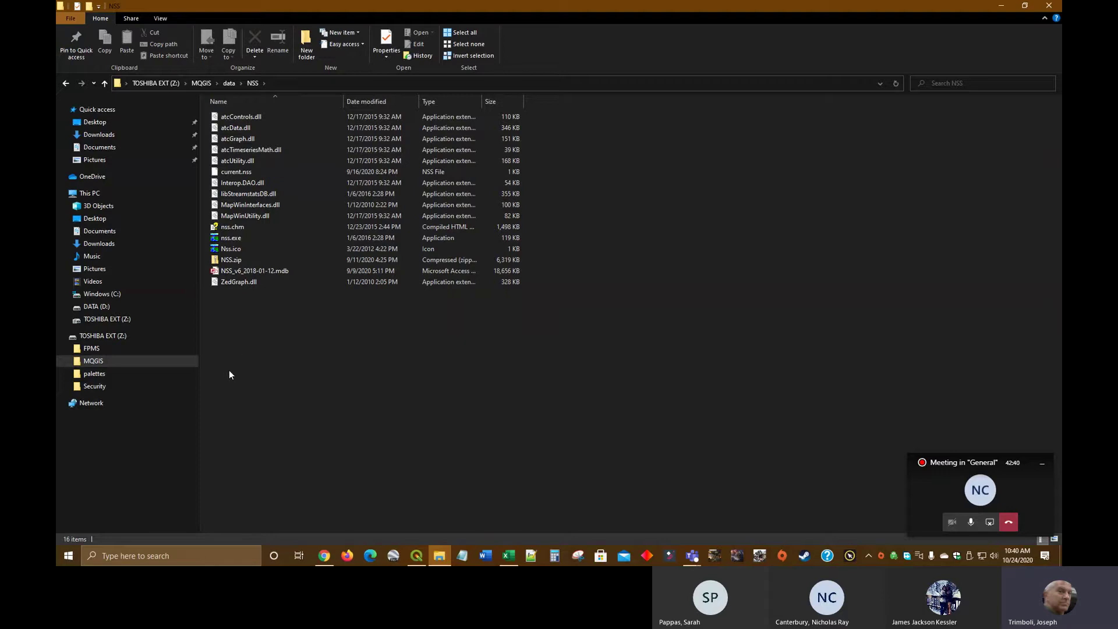
double_click(233, 238)
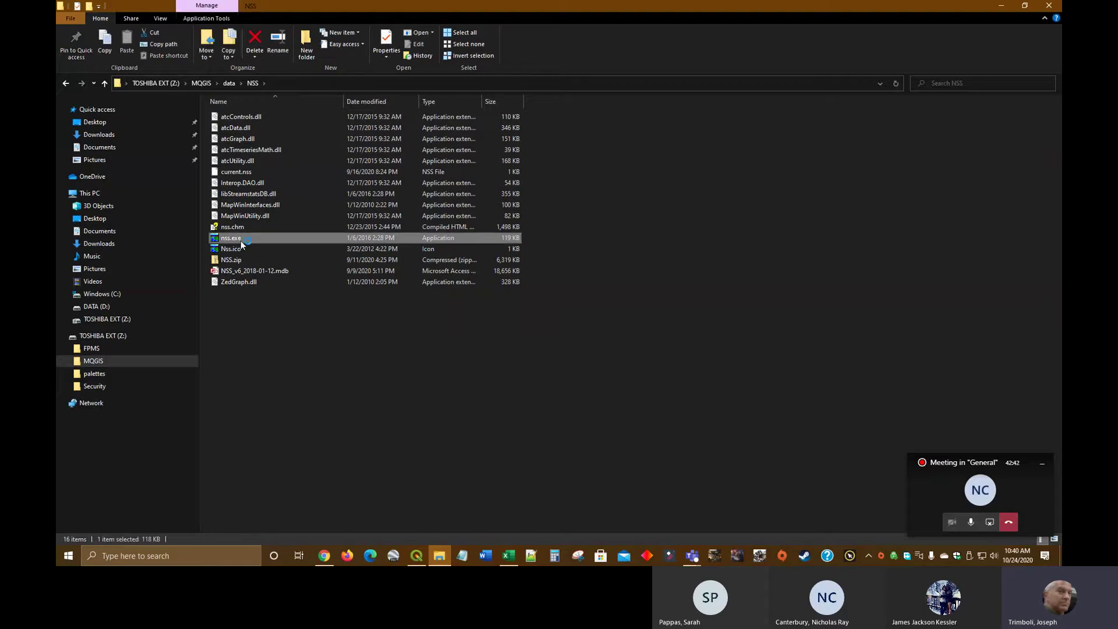
Step: Delete the rural scenario in National Streamflow Statistics and select West_Virginia as the state
left_click_drag(347, 94, 598, 125)
left_click(587, 192)
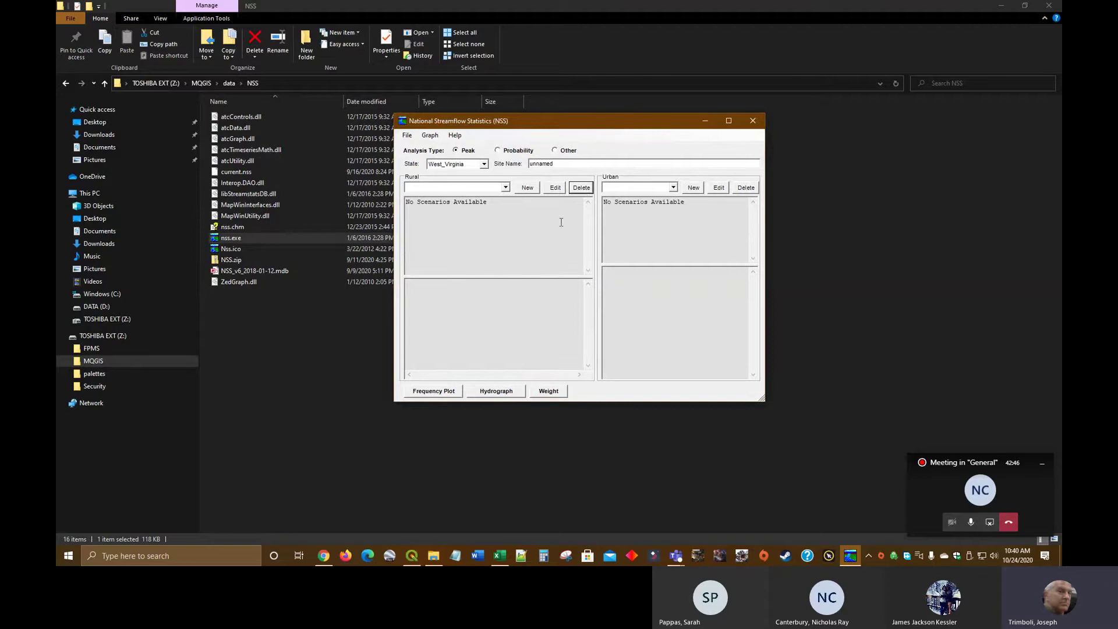
left_click(468, 168)
left_click(466, 175)
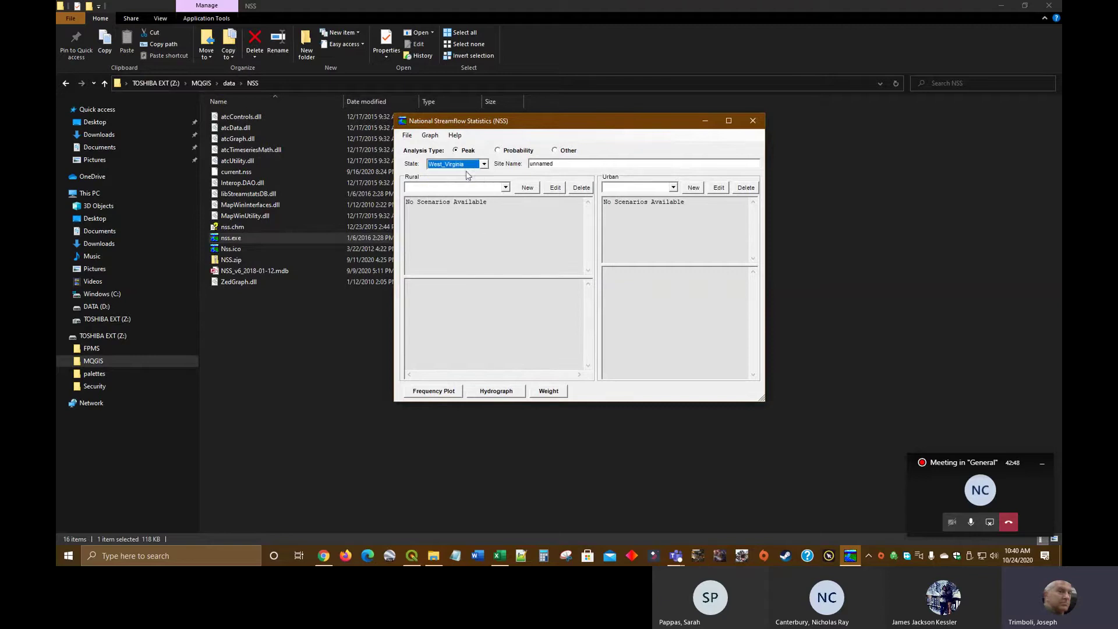
Step: Create a new rural scenario using the Peak_Flow_Western_Plateaus_Region_2010_5033 region
left_click(529, 188)
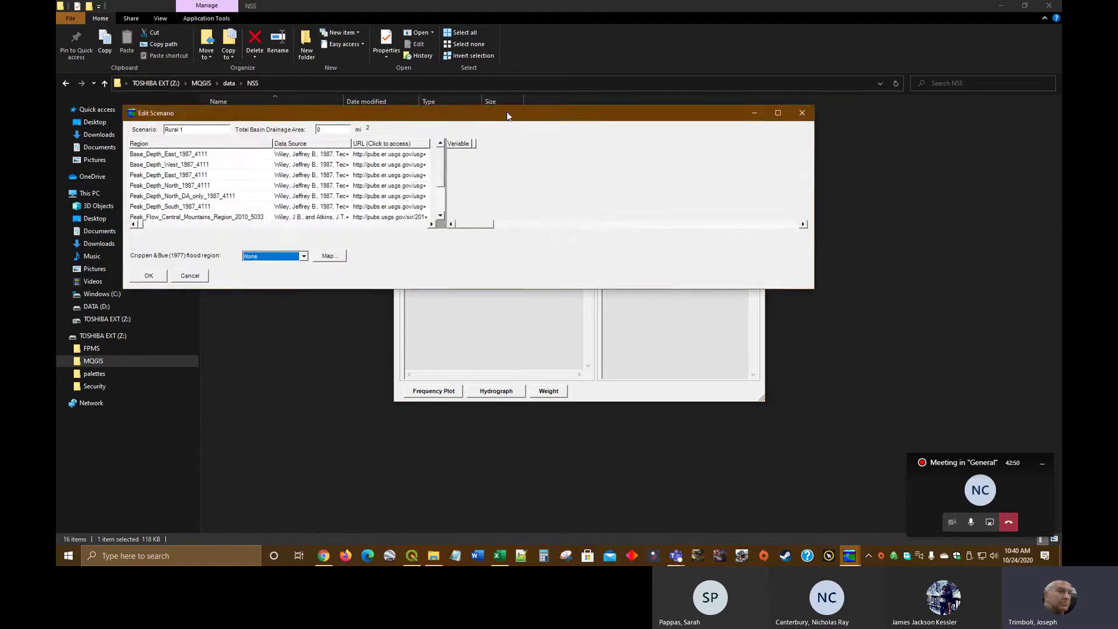
left_click_drag(507, 111, 589, 117)
left_click_drag(563, 397, 554, 336)
left_click(280, 239)
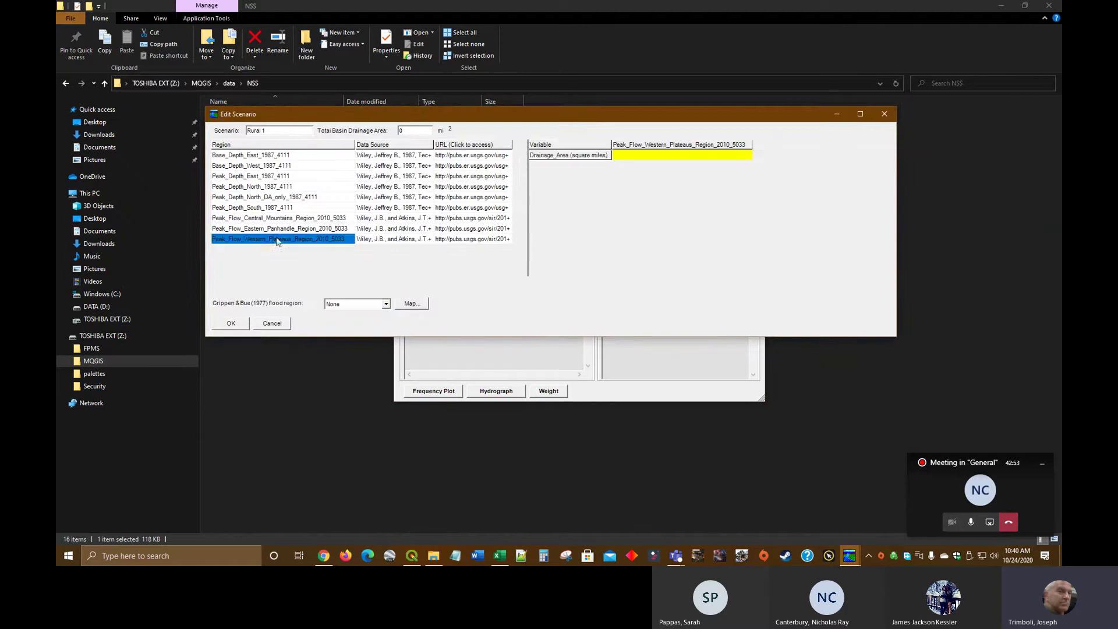
Step: Consult the Crippen & Bue flood region map and set the scenario's flood region to 4
left_click(418, 304)
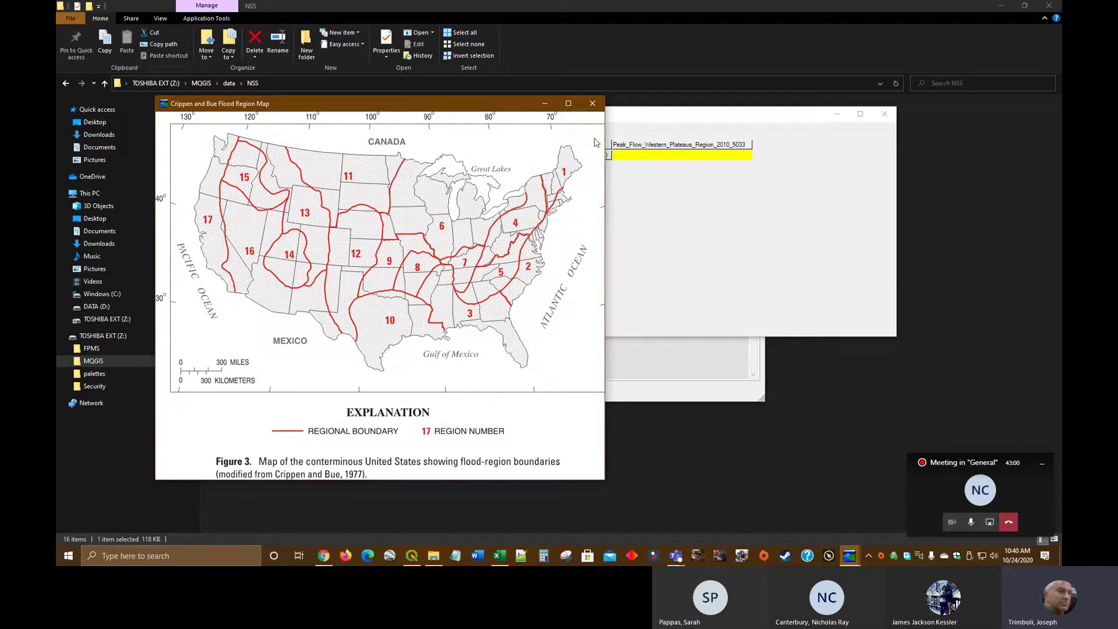
left_click(596, 108)
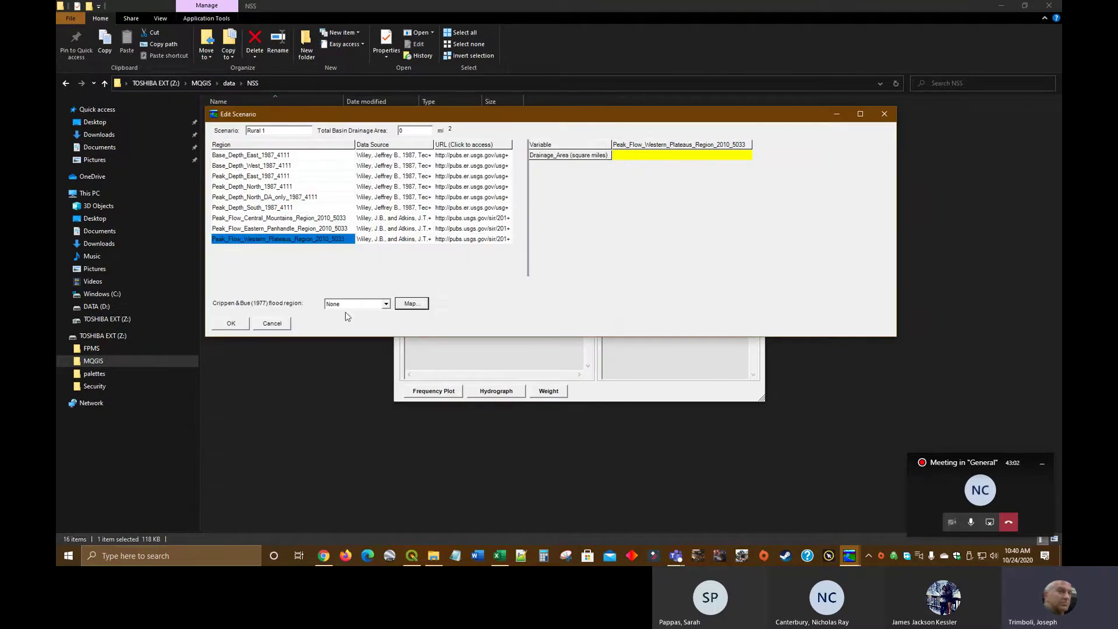
left_click(386, 304)
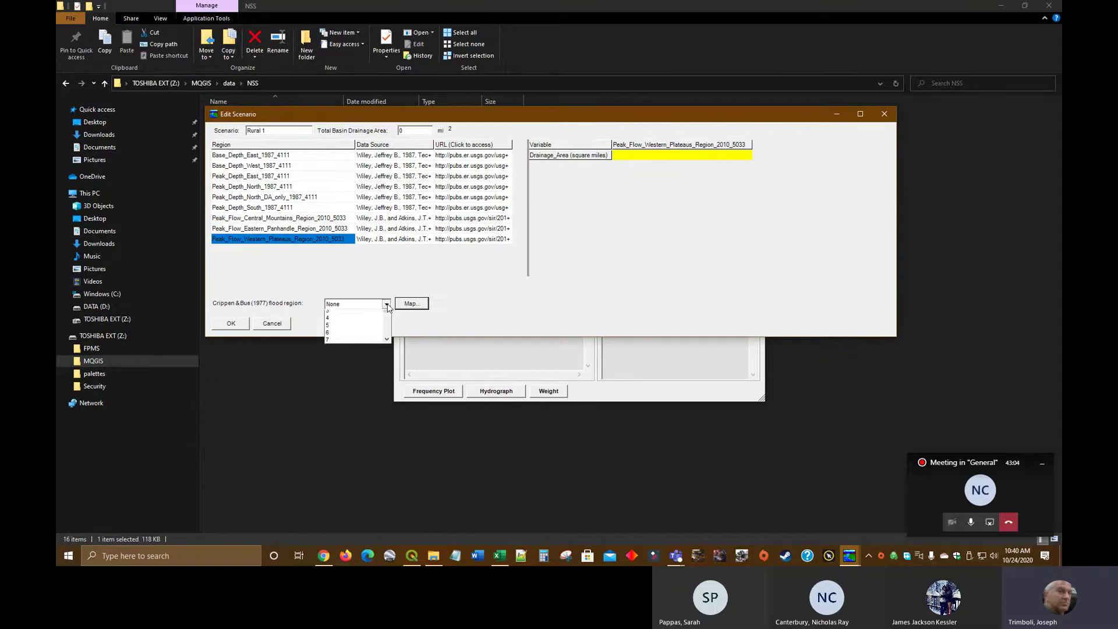
left_click(343, 343)
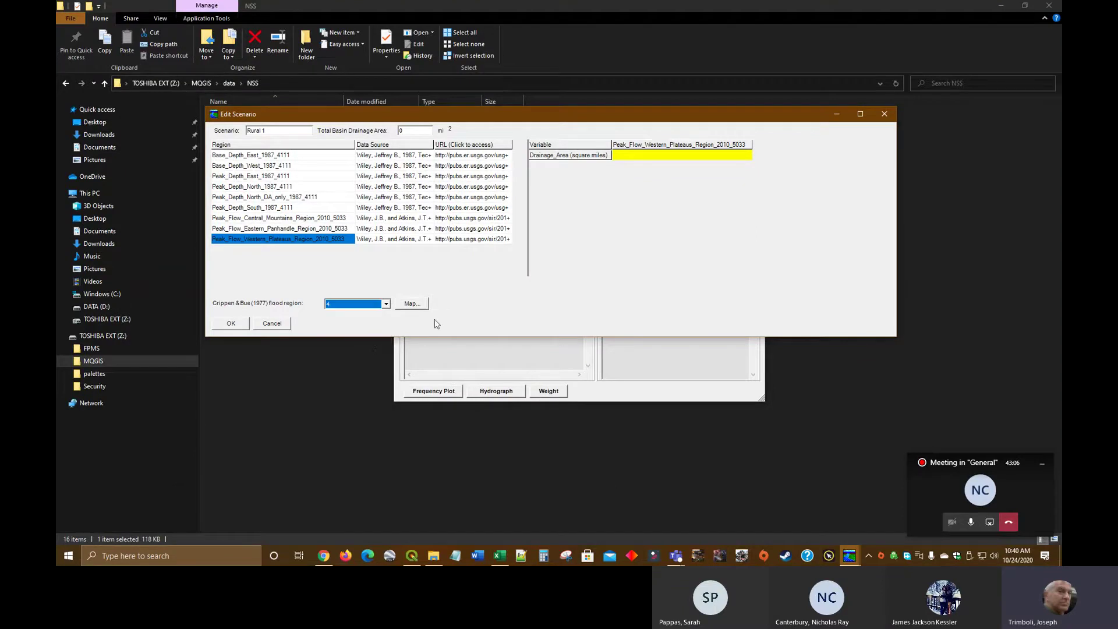
Step: Look up the drainage area in the Excel BFE worksheet, enter 1.43 square miles in the NSS scenario and accept it
left_click(633, 156)
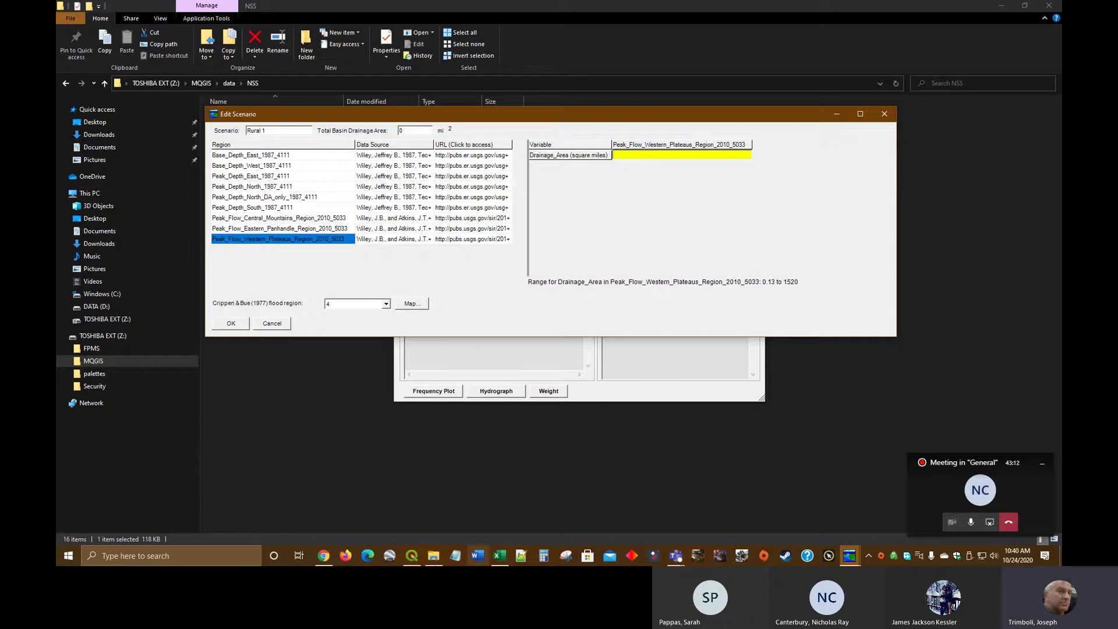
left_click(412, 555)
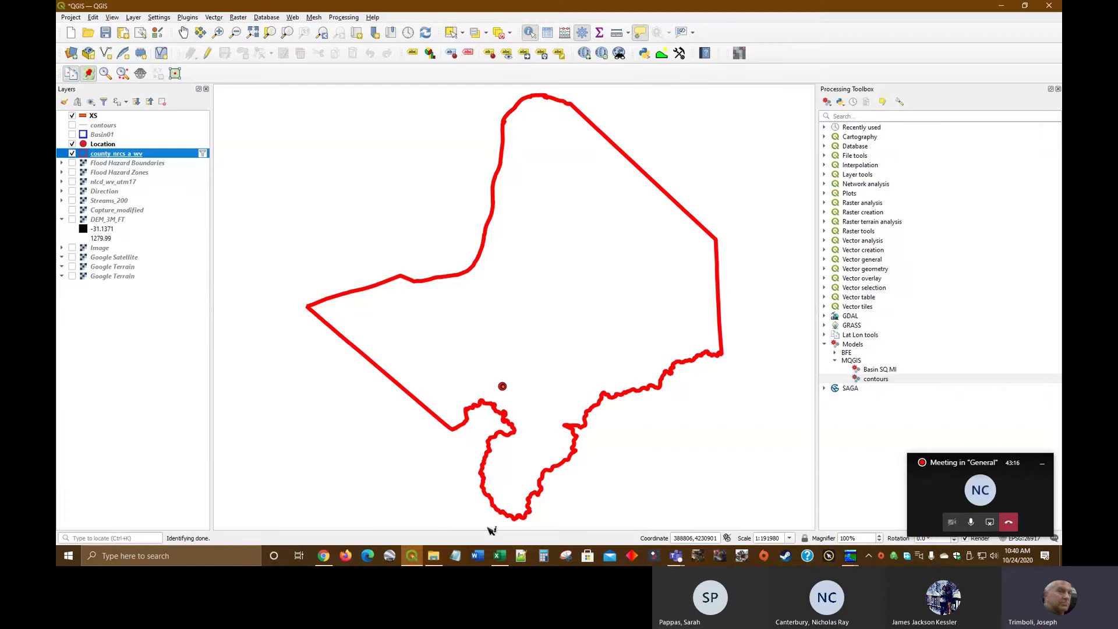
left_click(500, 557)
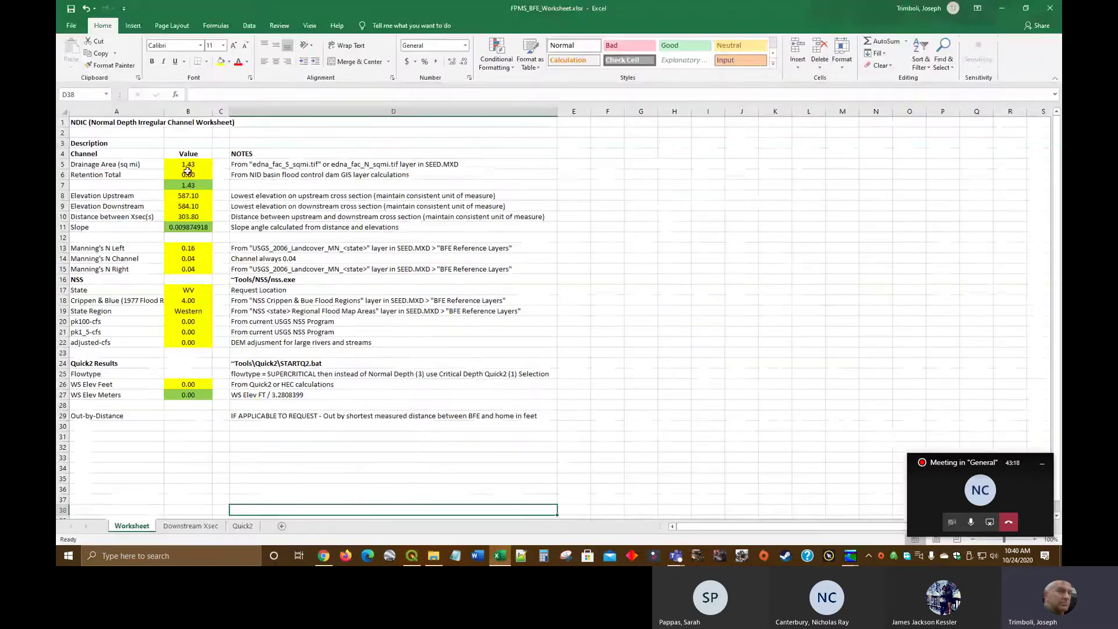
mouse_move(852, 556)
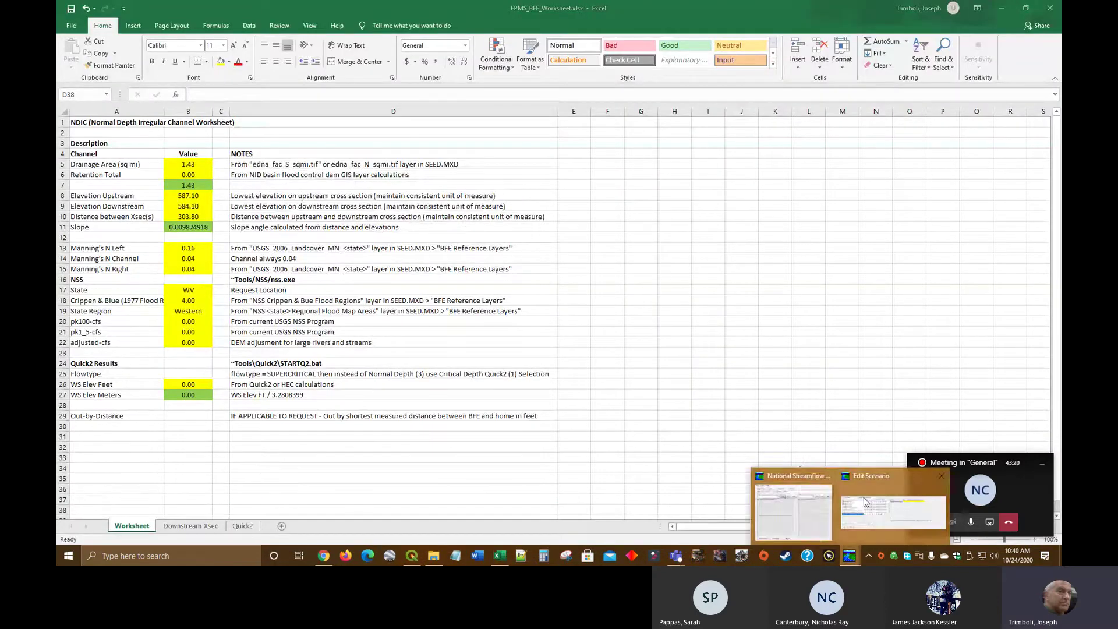
left_click(821, 486)
left_click(669, 157)
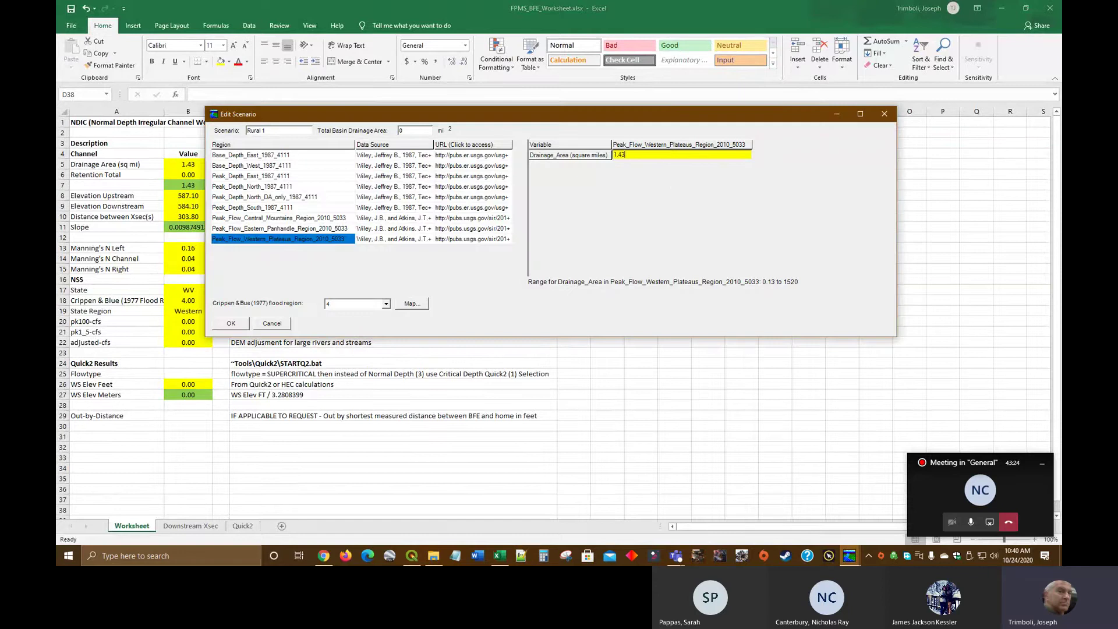
left_click(235, 326)
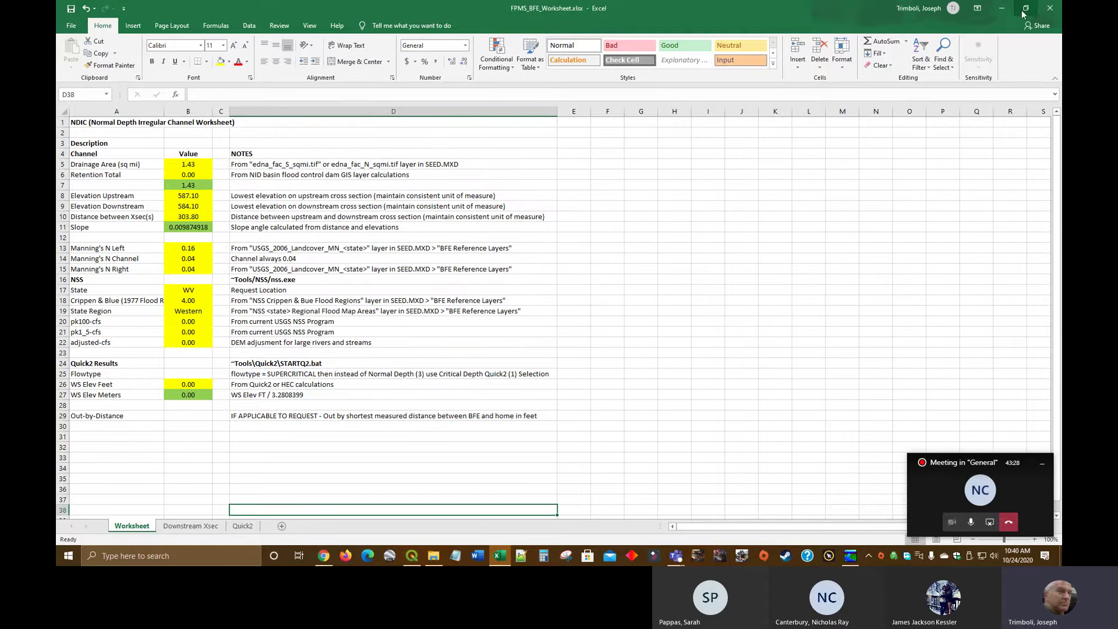
Step: Arrange the BFE worksheet and the National Streamflow Statistics window side by side so the full peak flow table can be read
left_click(1024, 10)
left_click_drag(344, 78, 293, 51)
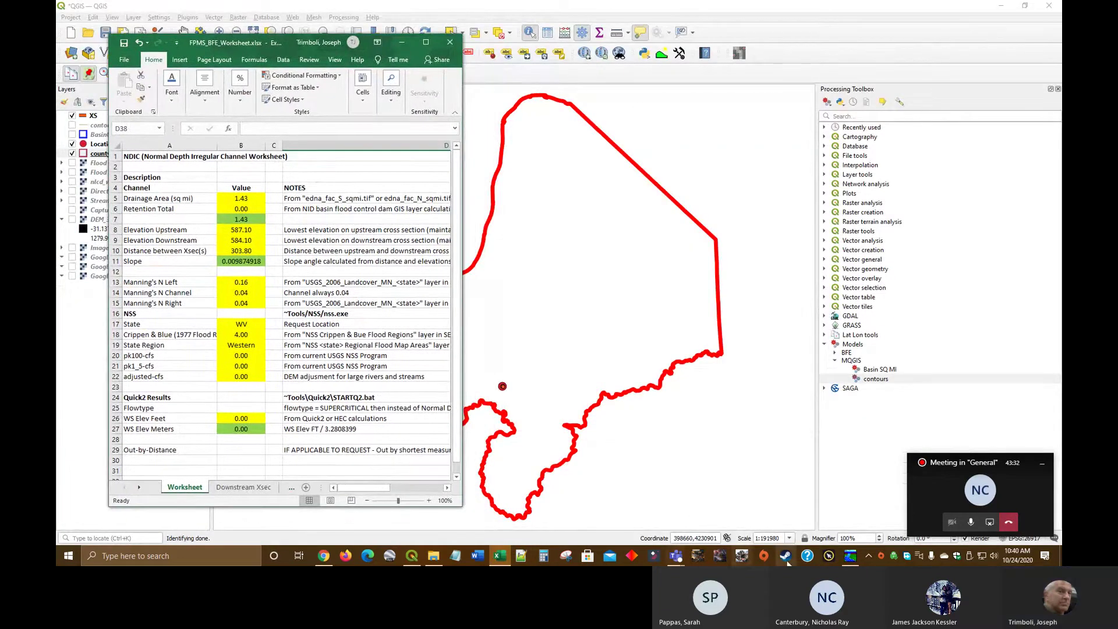
left_click(851, 556)
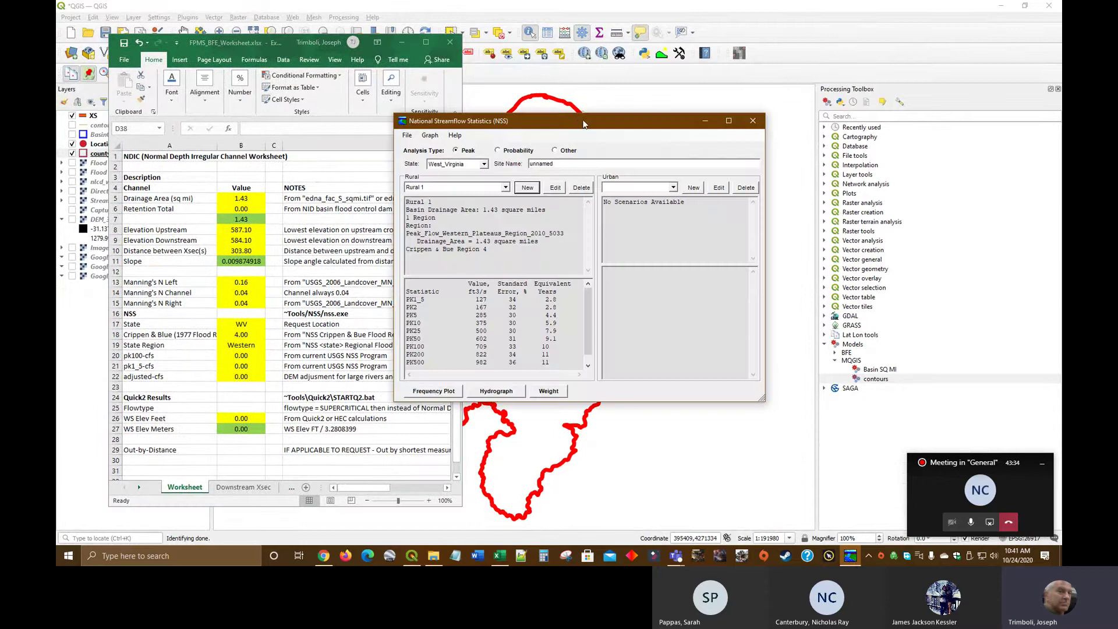
left_click_drag(584, 124, 675, 87)
left_click_drag(595, 241, 595, 223)
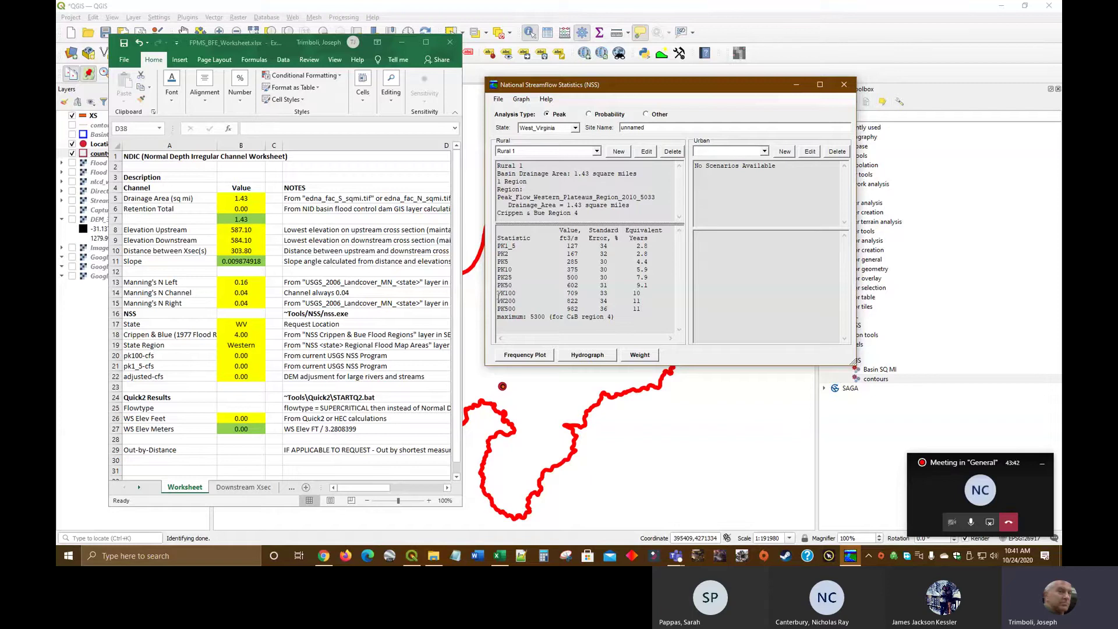
Step: Enter the PK100 flow from the rural scenario results, 709, as pk100-cfs in the BFE worksheet
left_click_drag(498, 294, 580, 292)
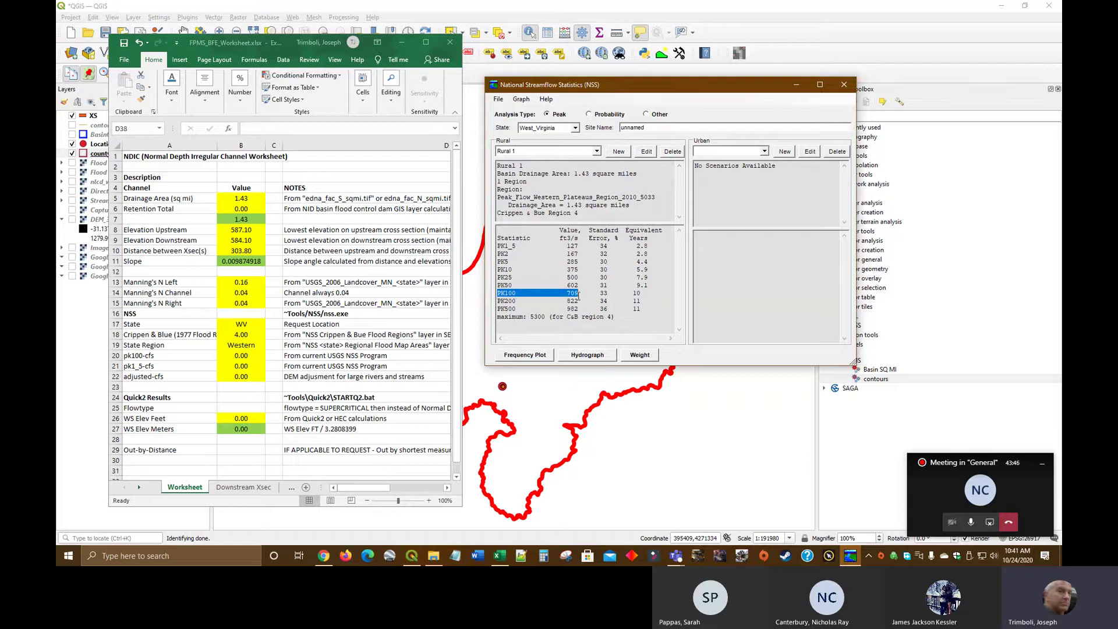
left_click(247, 356)
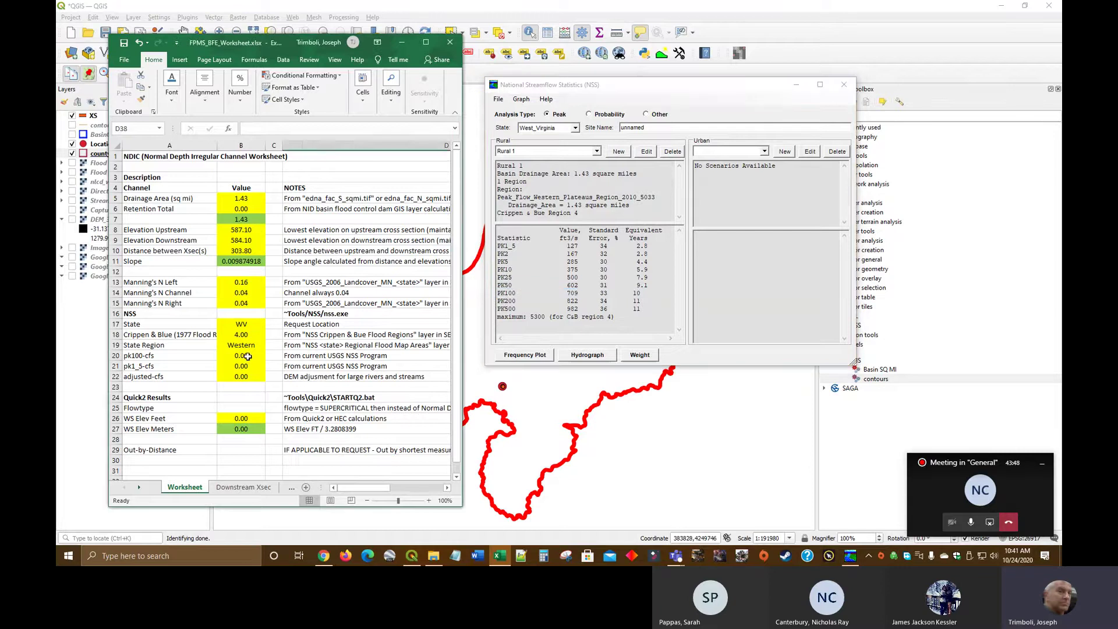
left_click(248, 356)
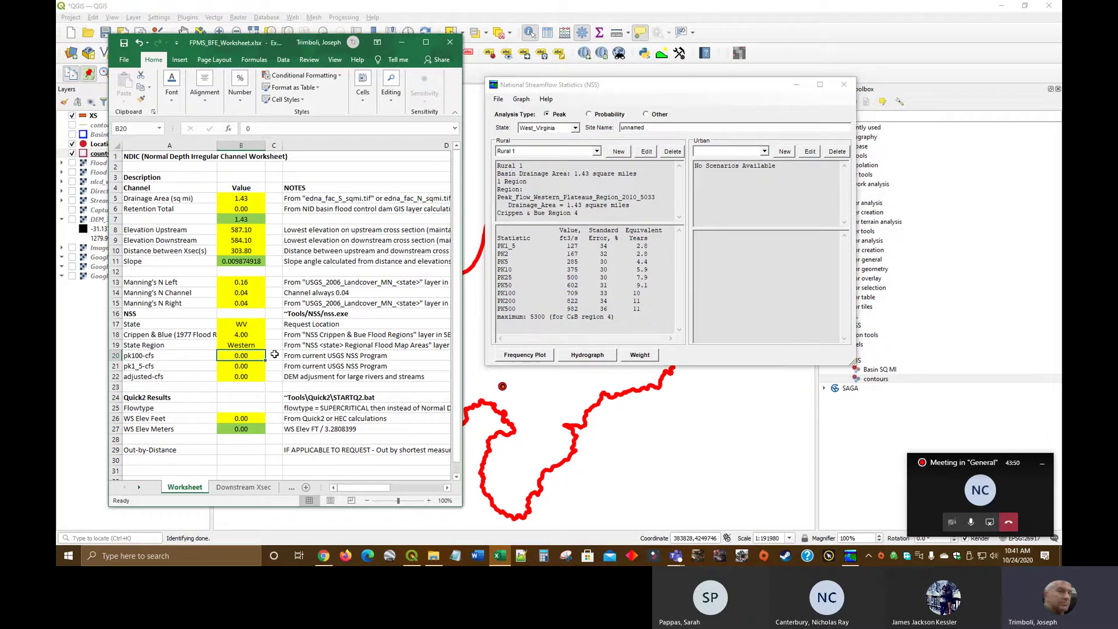
type("709")
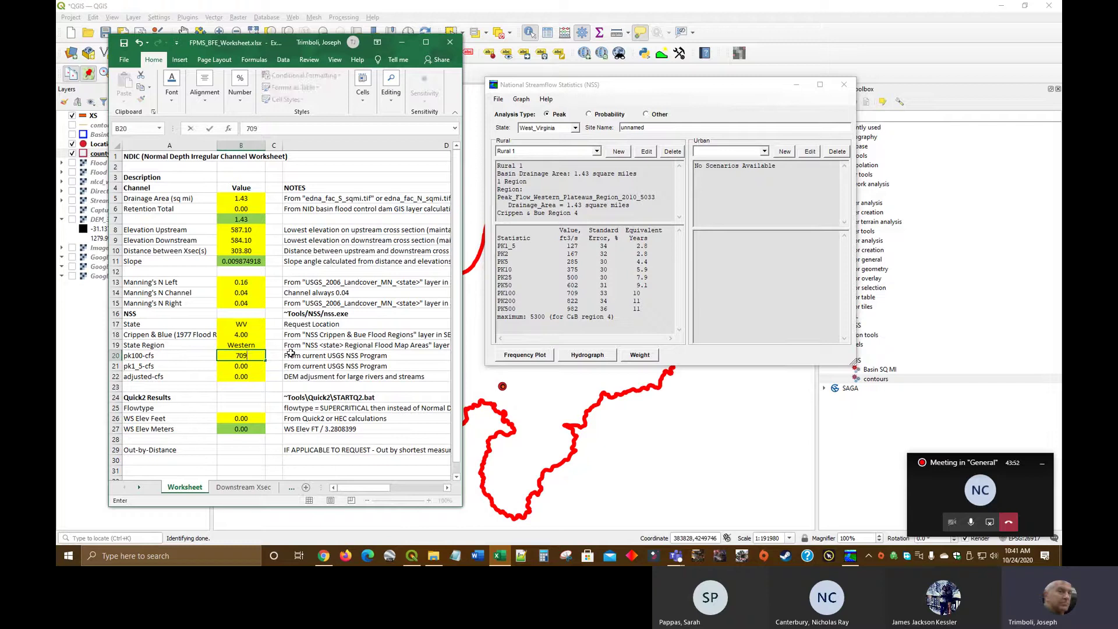
left_click(275, 439)
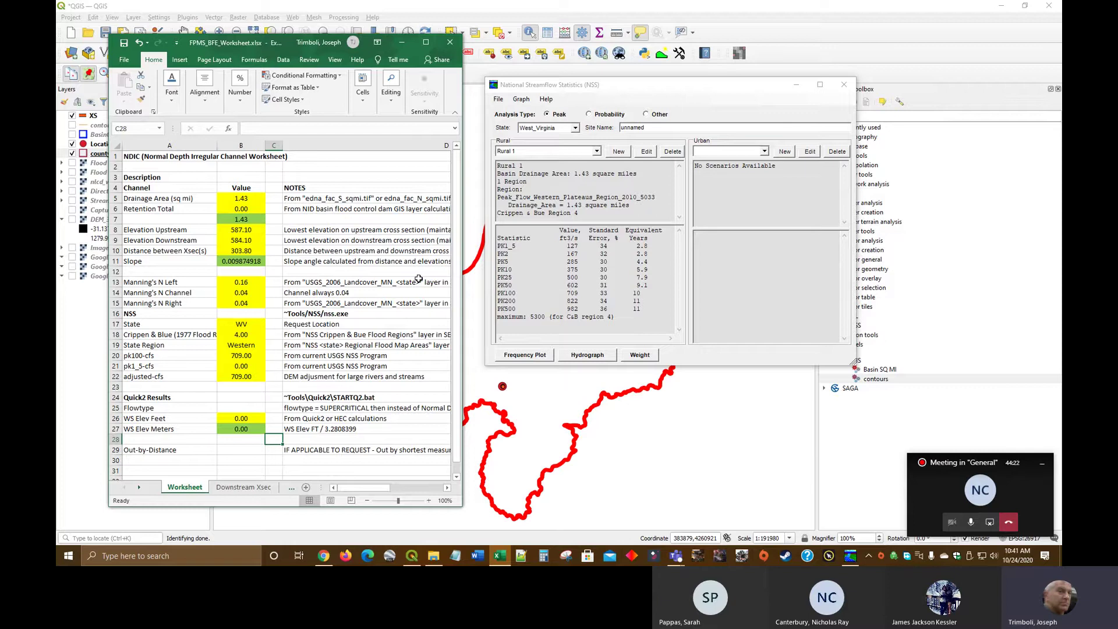
Step: Capture the National Streamflow Statistics window as a picture with PrintKey 2000
key("Print")
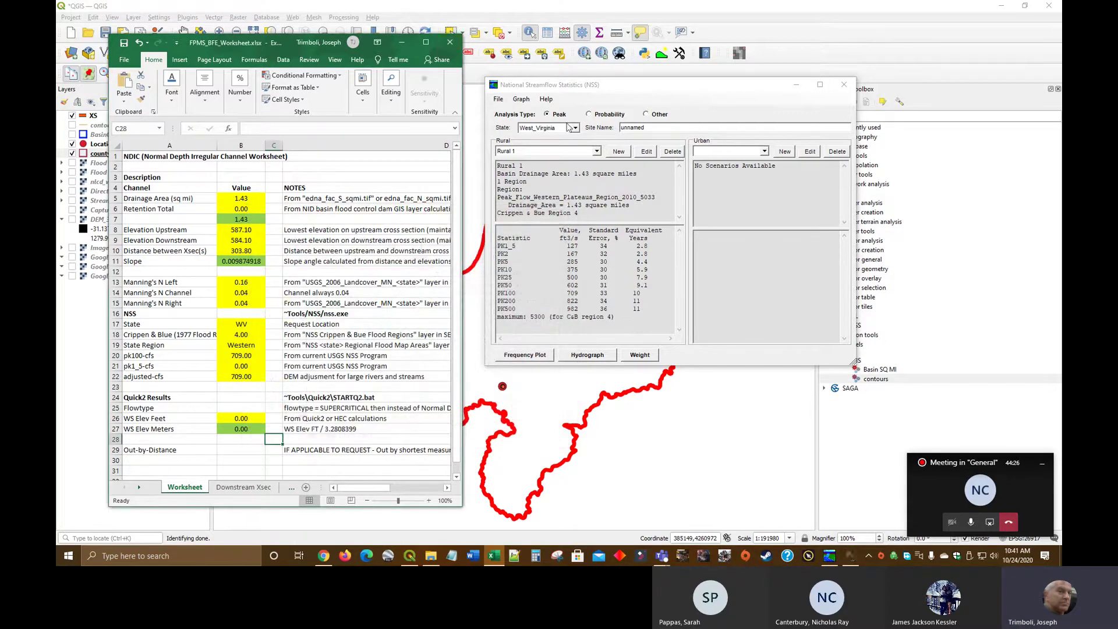
left_click(445, 245)
left_click(645, 91)
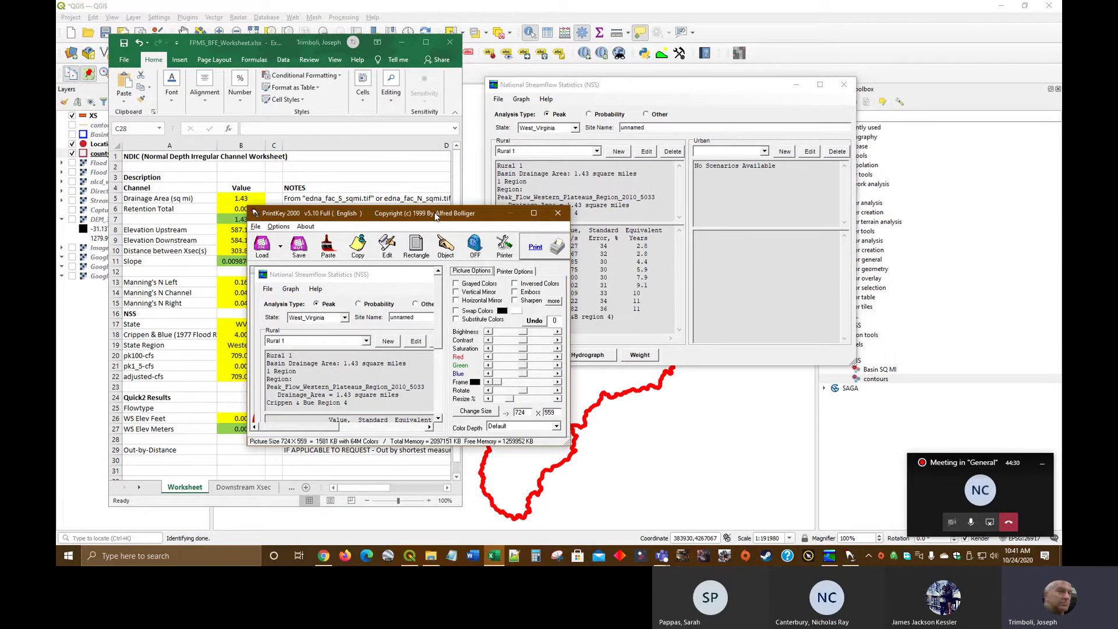
left_click_drag(435, 217, 321, 128)
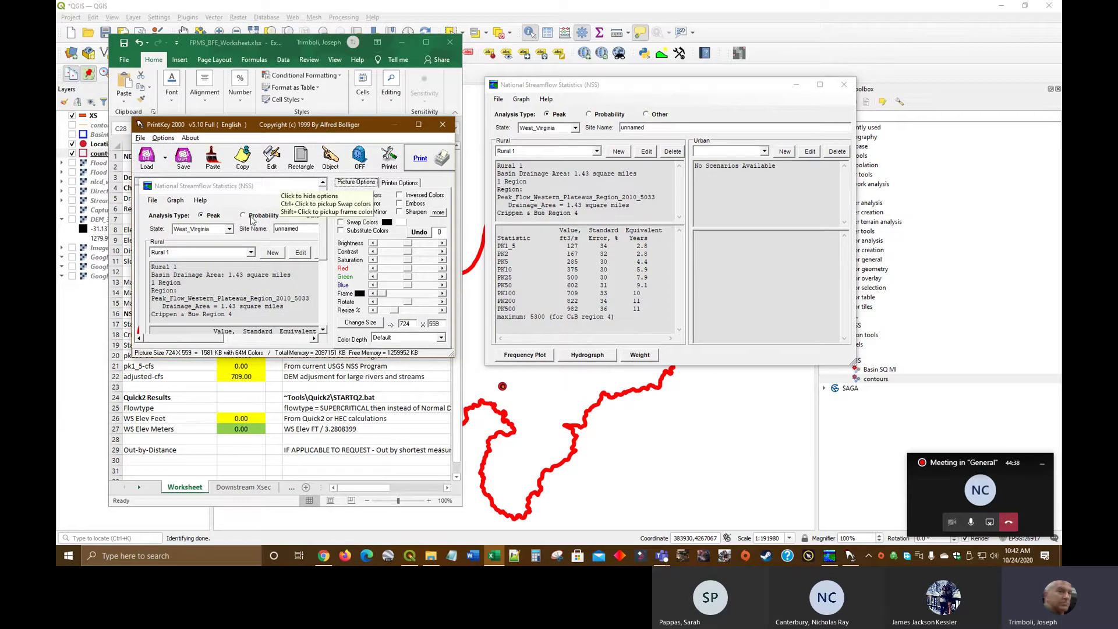
Step: Save the captured picture as NSS in the MQGIS\09b_Walkthrough folder on drive Z and close PrintKey 2000
left_click(183, 157)
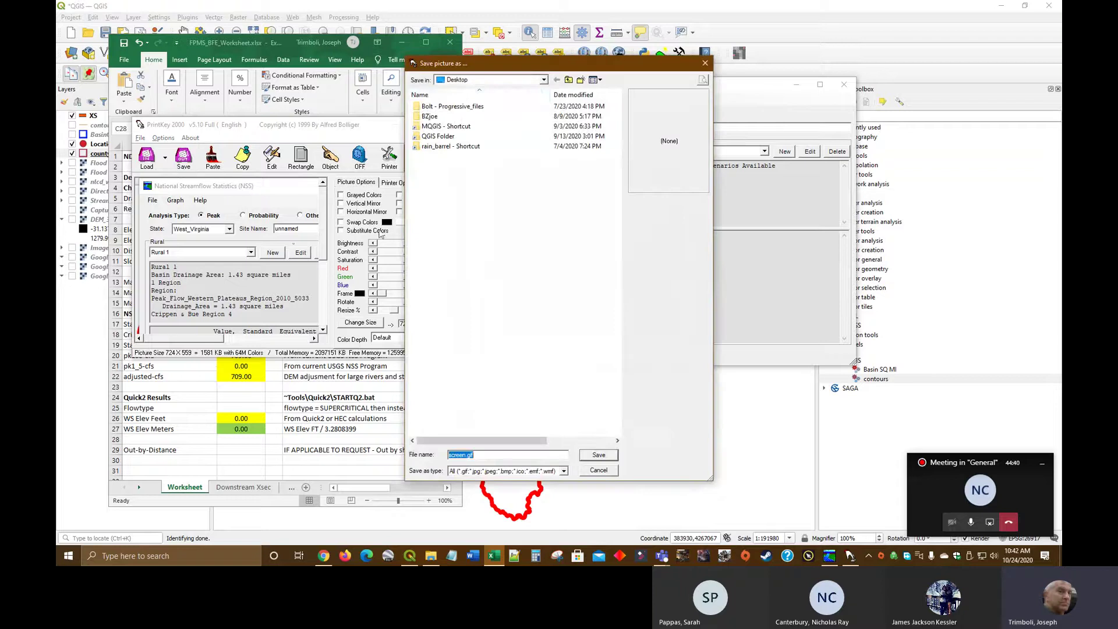
left_click(543, 80)
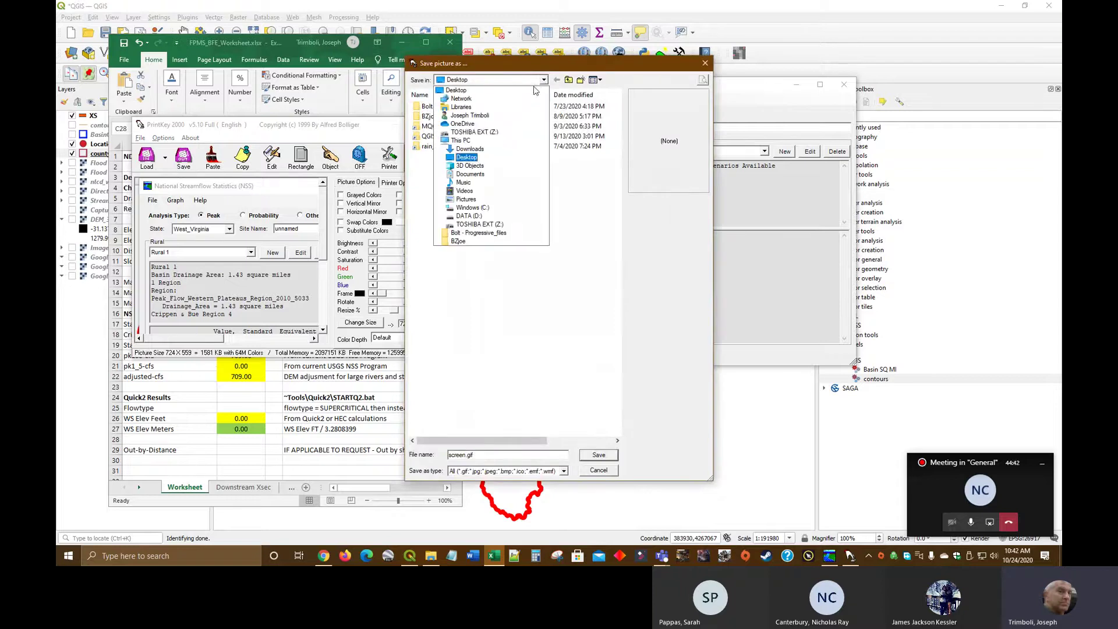
left_click(491, 224)
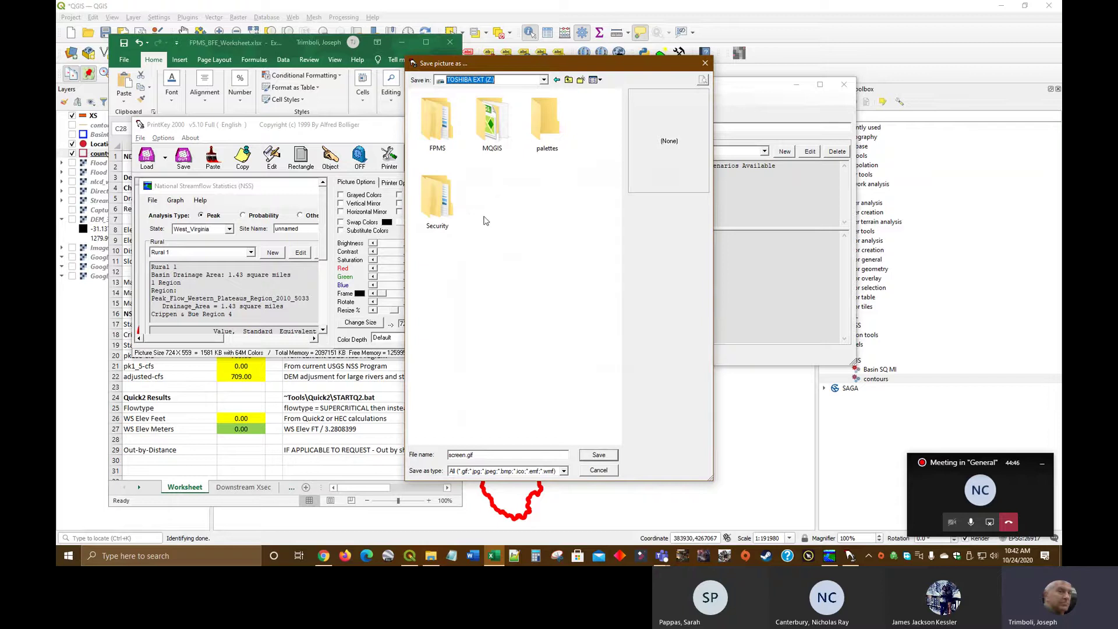
double_click(505, 124)
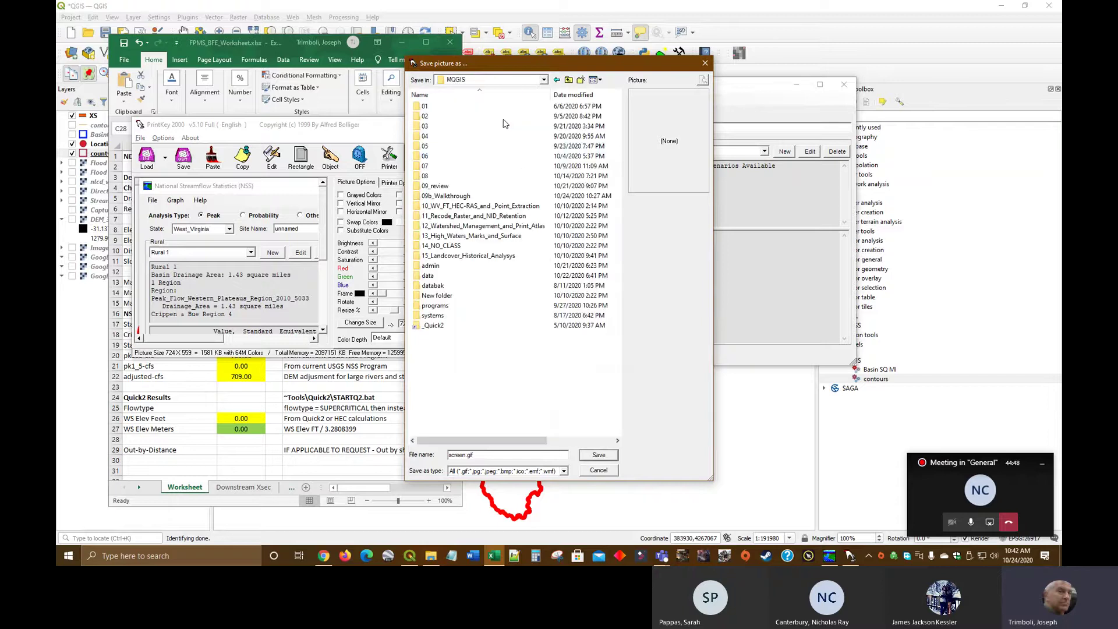
double_click(447, 195)
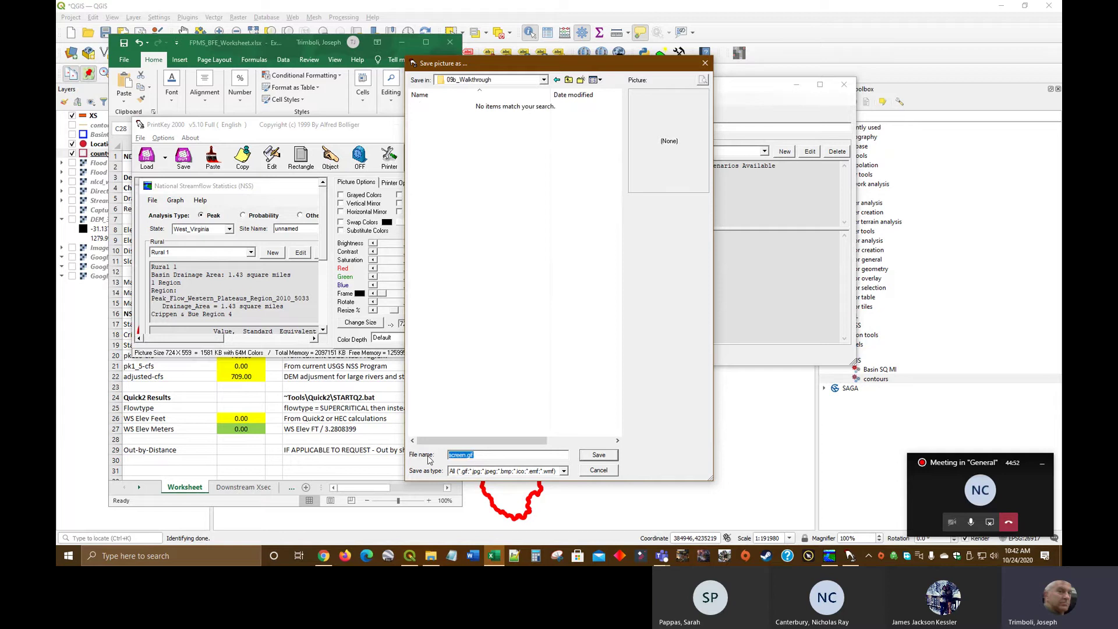
type("NSS")
left_click(599, 455)
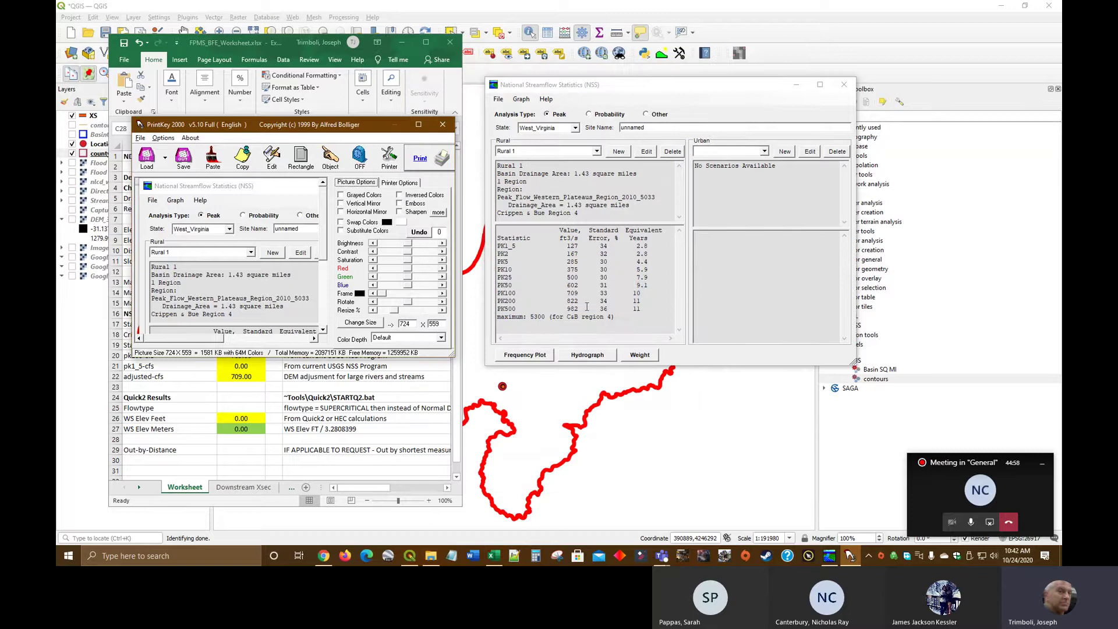
left_click(443, 126)
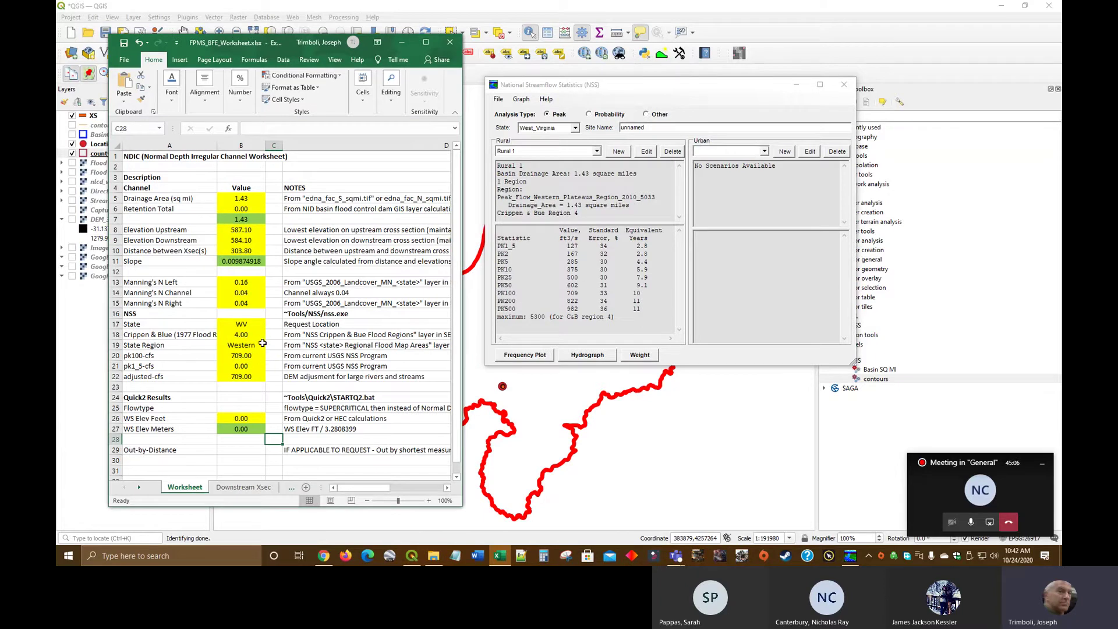
Step: Close National Streamflow Statistics and maximize the BFE worksheet window
left_click(243, 358)
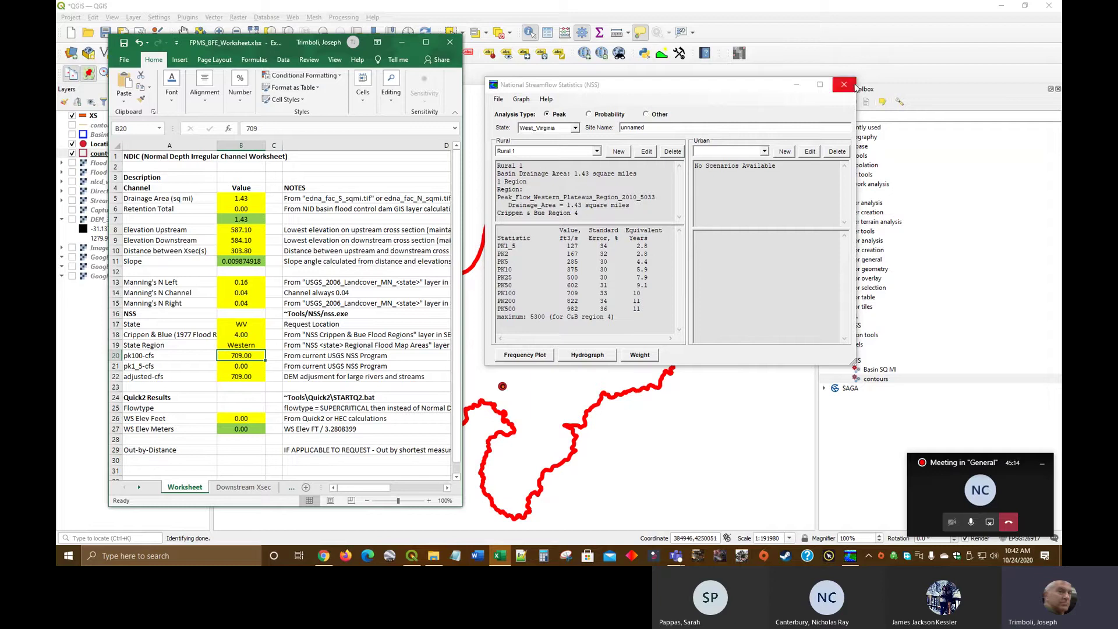
left_click(844, 84)
left_click(427, 44)
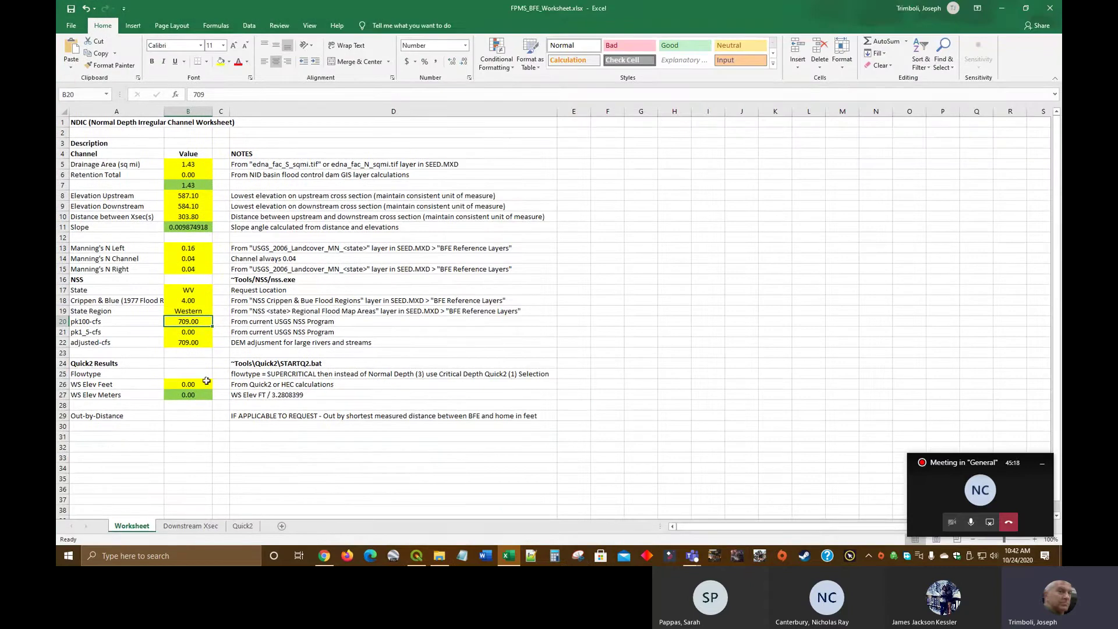
Step: Clear the old X and Y cross section values below the headers on the Downstream Xsec sheet
left_click(189, 528)
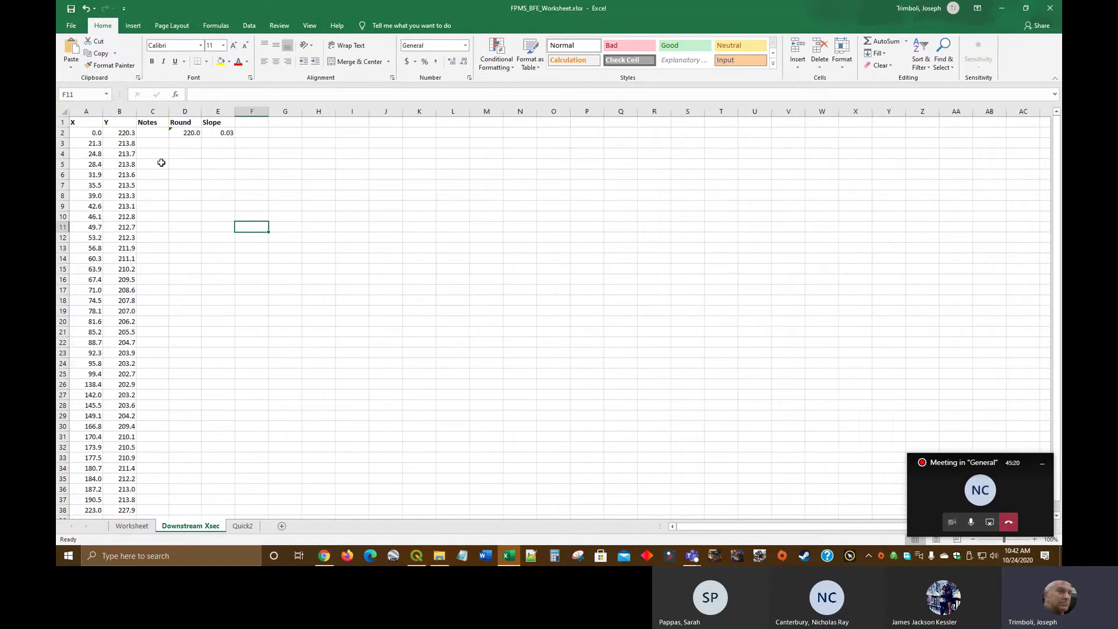
left_click_drag(92, 133, 125, 414)
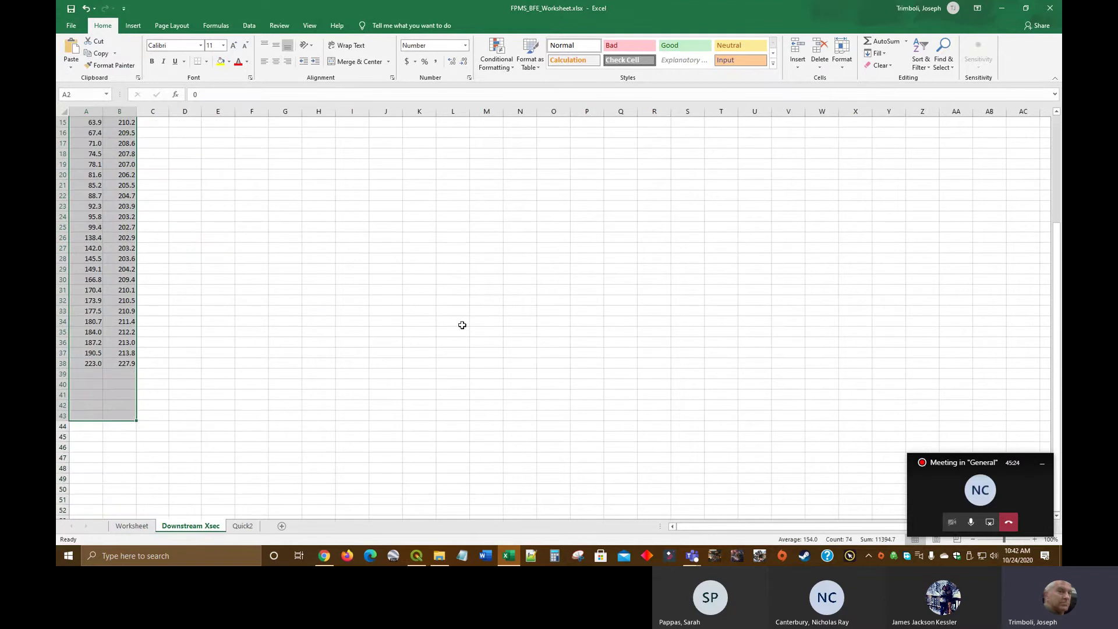
key("Delete")
scroll(462, 325, "up", 5)
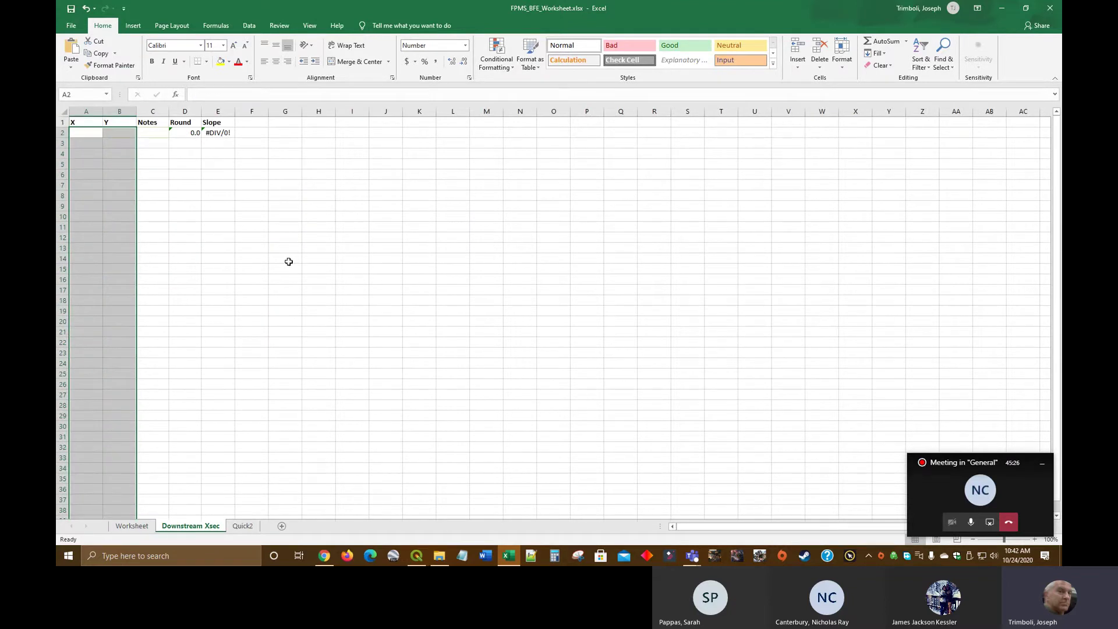
Step: Switch to QGIS and zoom the map to the cross section lines of the XS layer
left_click(1001, 8)
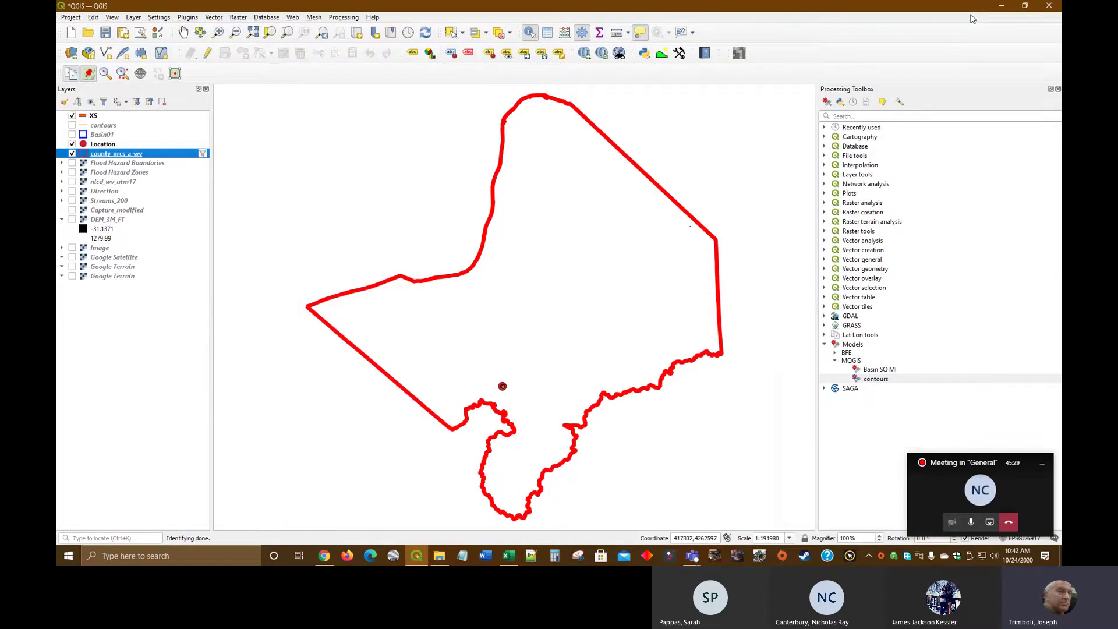
left_click(1002, 6)
left_click(1001, 6)
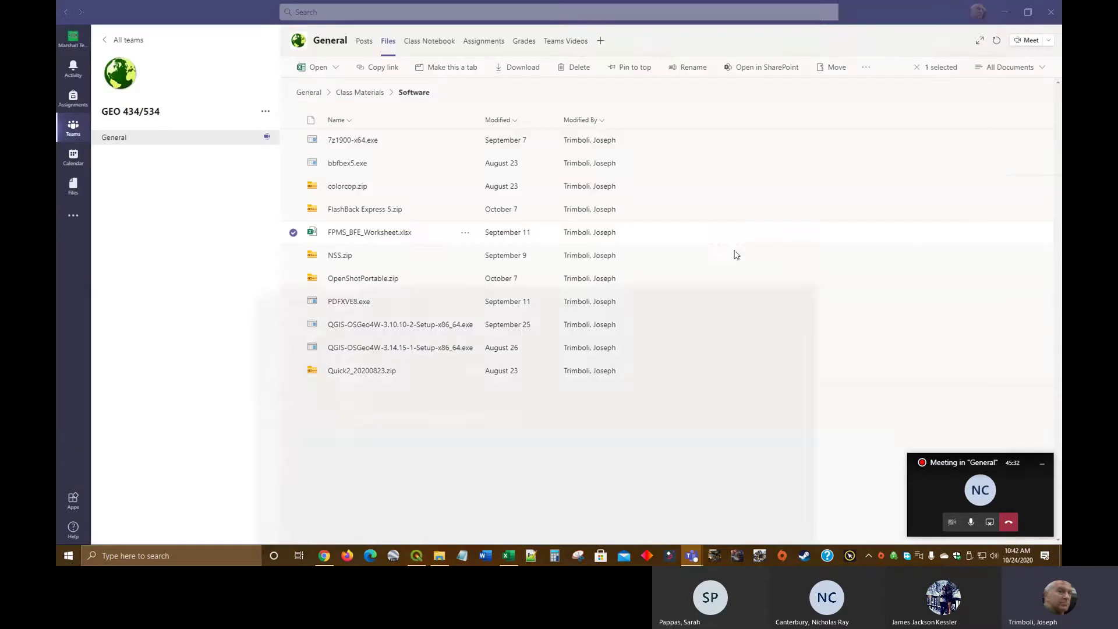
left_click(1003, 9)
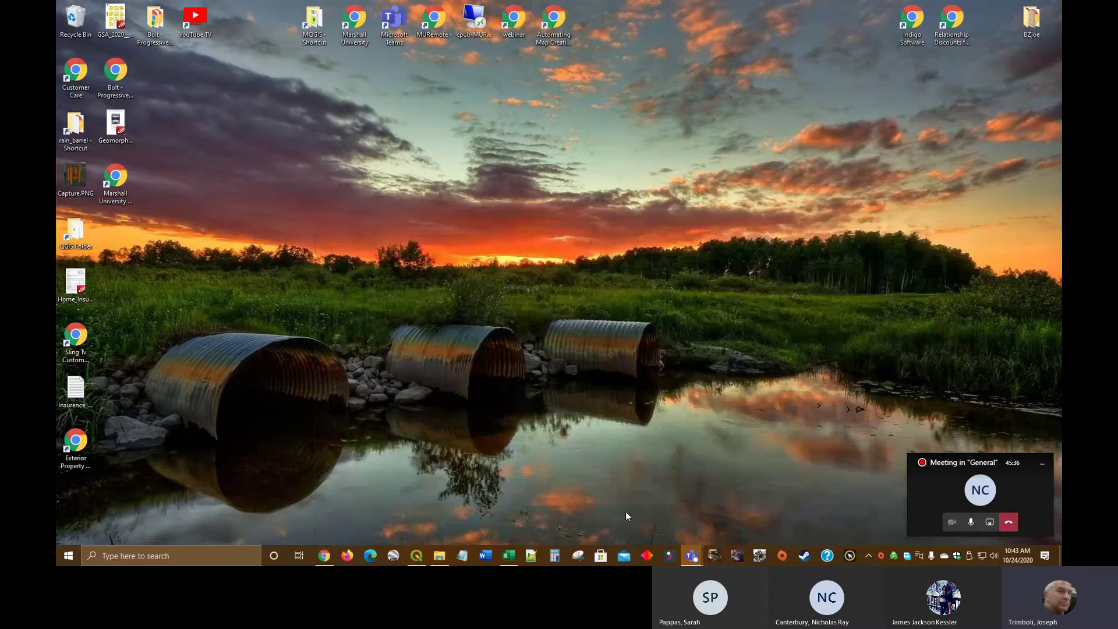
left_click(415, 556)
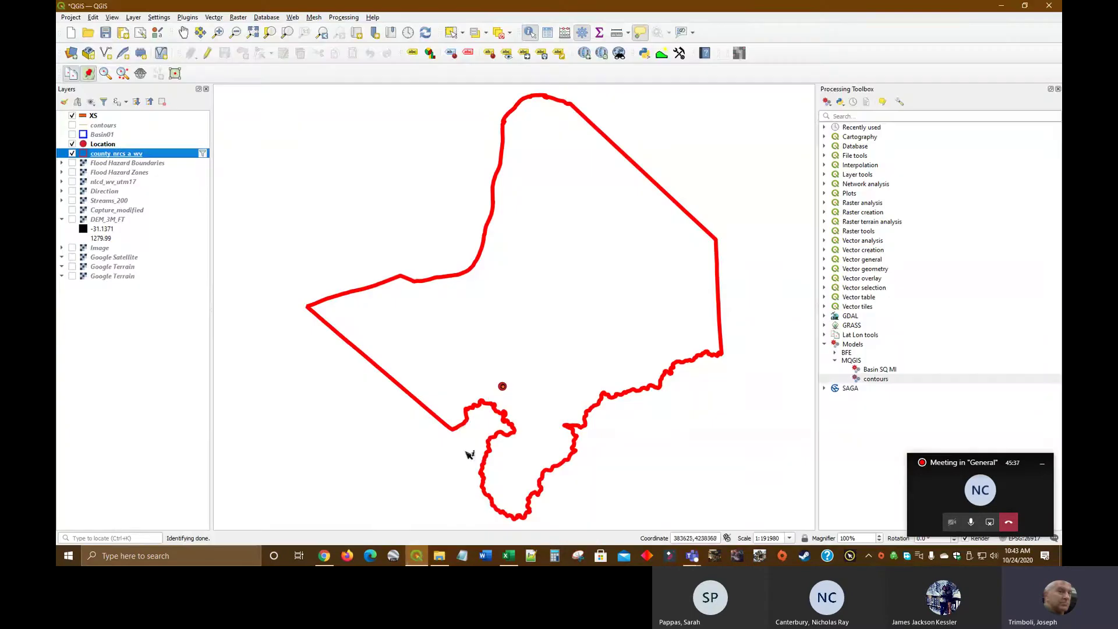
right_click(103, 119)
left_click(123, 123)
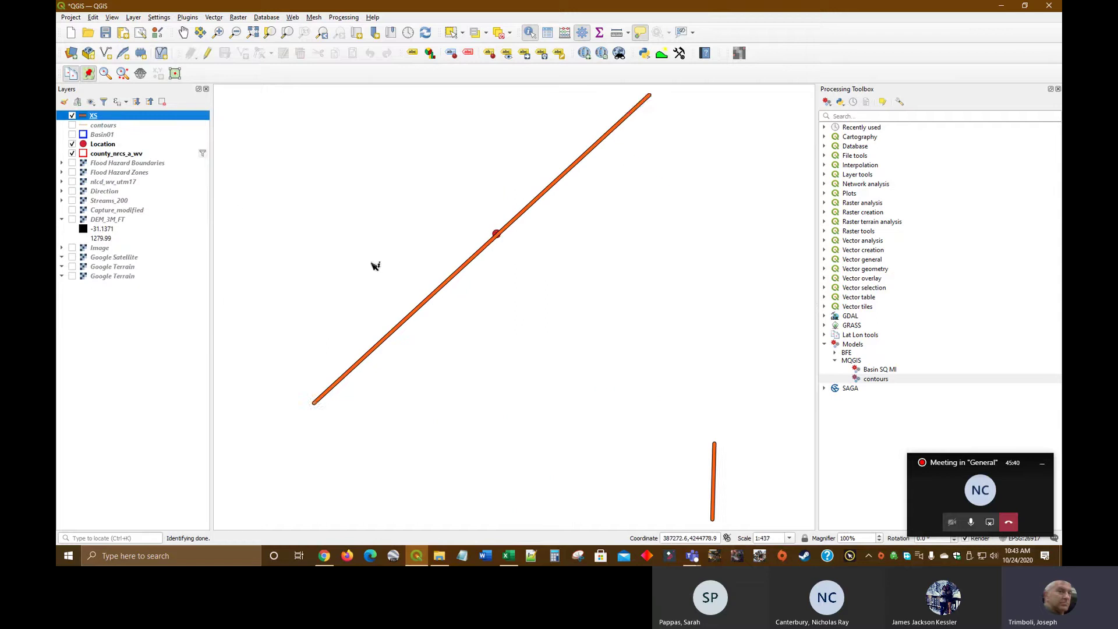
left_click_drag(589, 307, 538, 282)
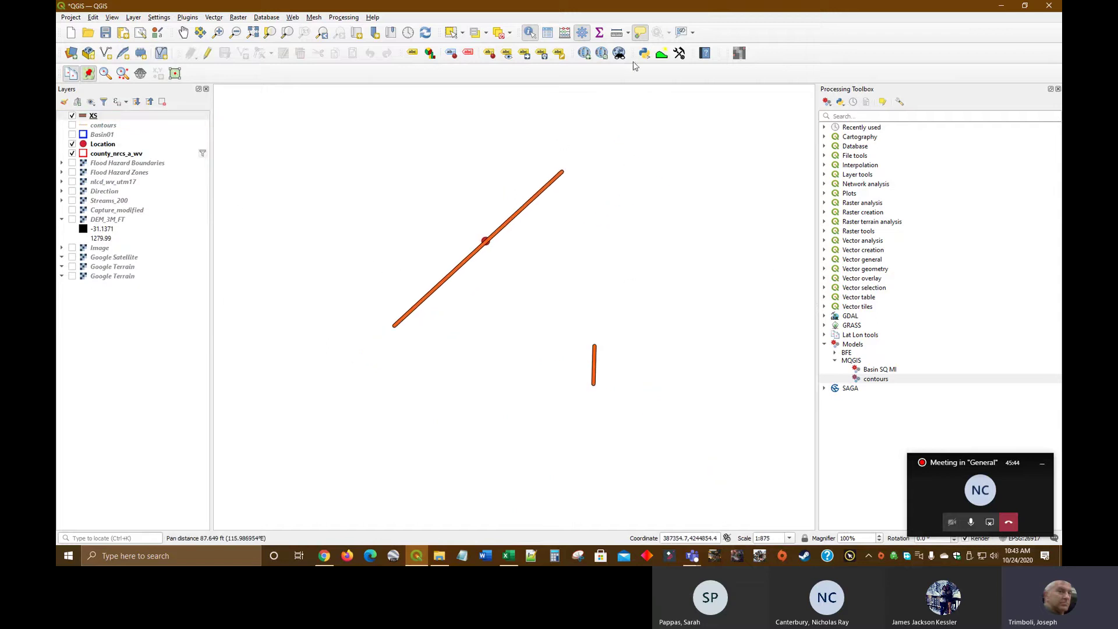
Step: Open the Profile Tool, add the DEM_3M_FT layer to it and set its selection to Selected polyline
left_click(662, 53)
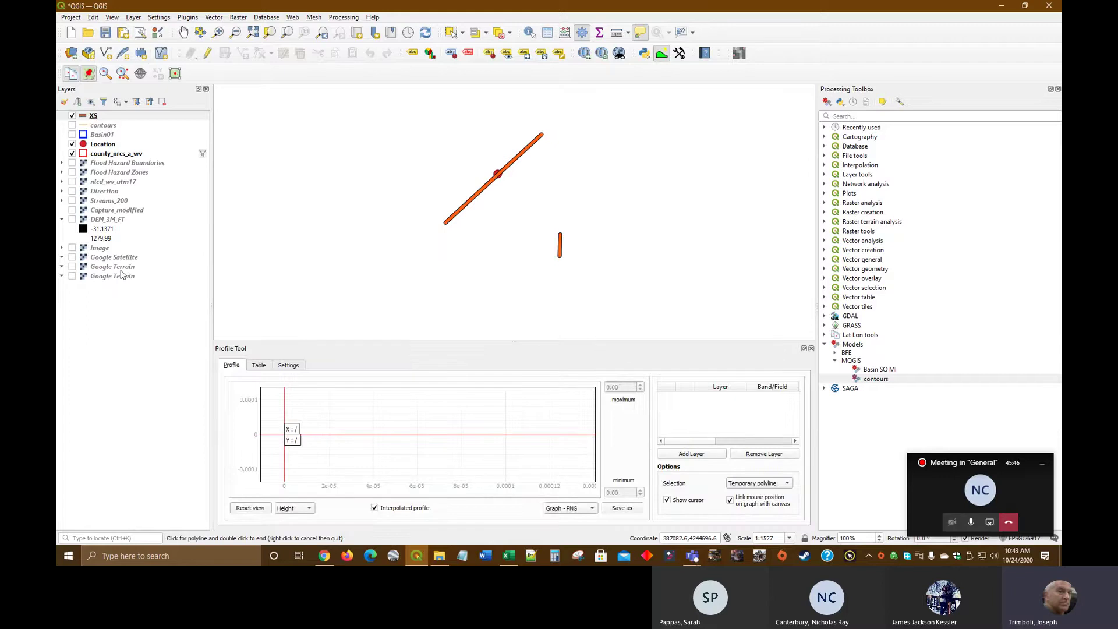
left_click(114, 222)
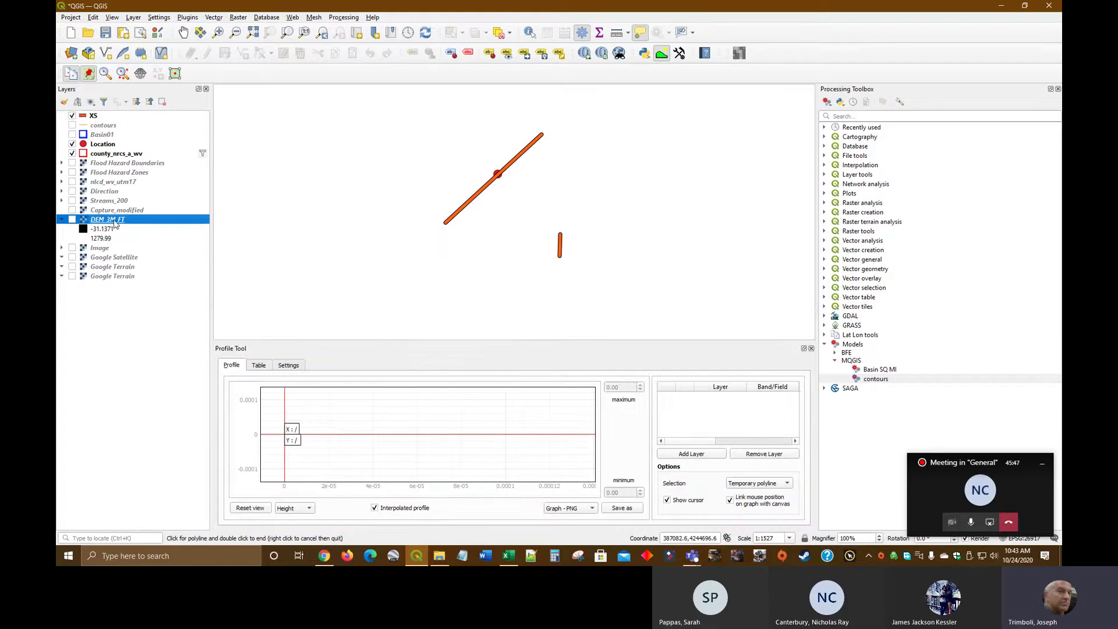
left_click(707, 455)
left_click(772, 485)
left_click(770, 494)
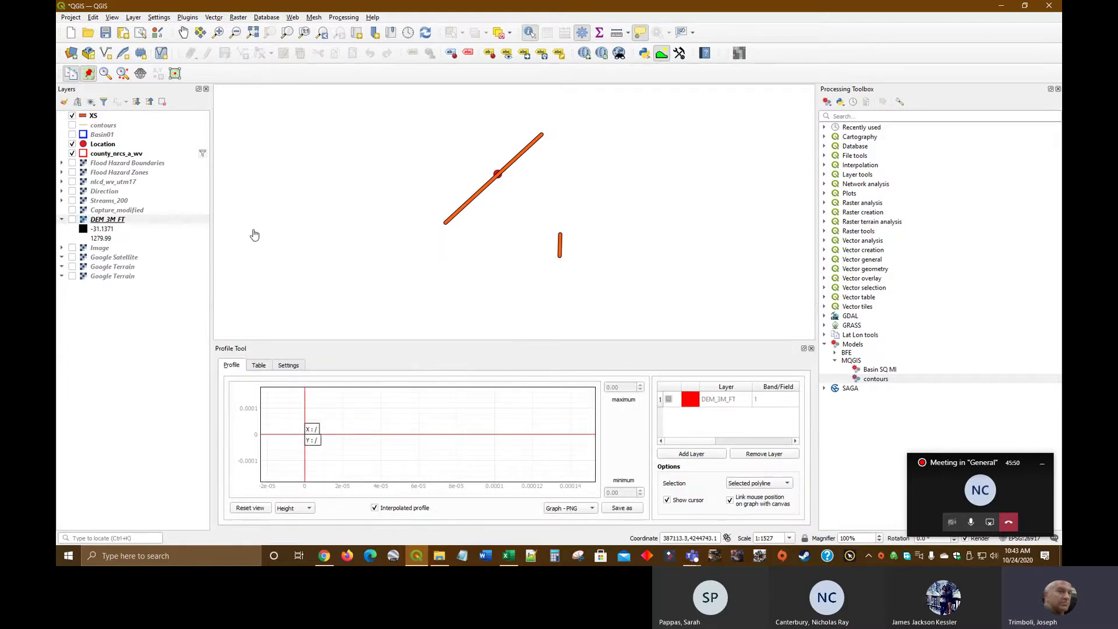
Step: Profile the long diagonal XS line through the location point and copy its profile table to the clipboard without coordinates
left_click(90, 116)
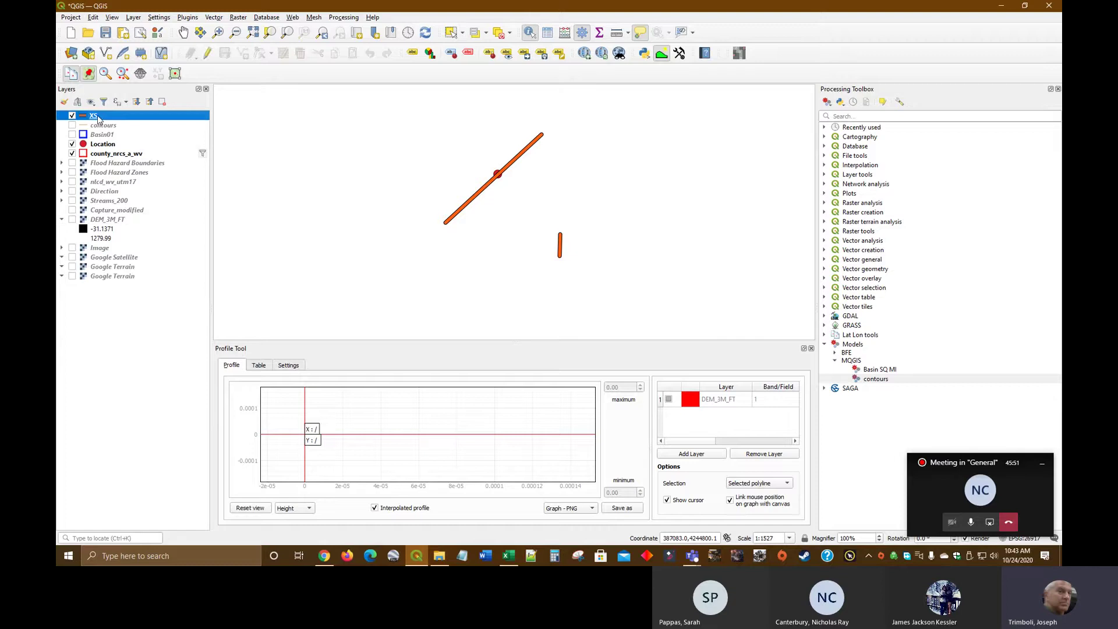
left_click(463, 213)
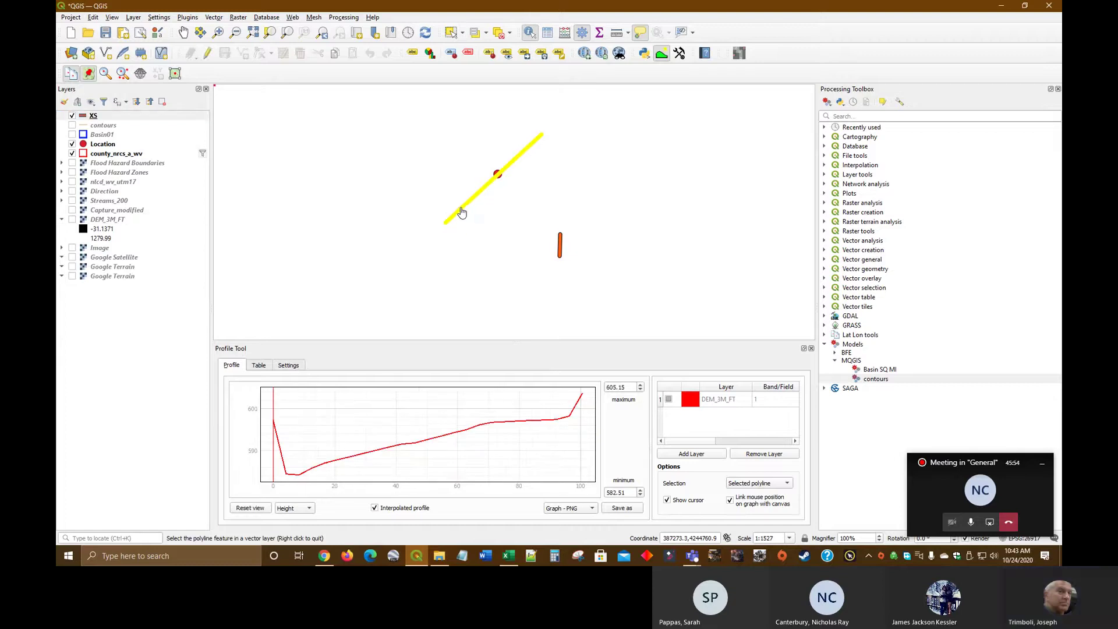
left_click(260, 367)
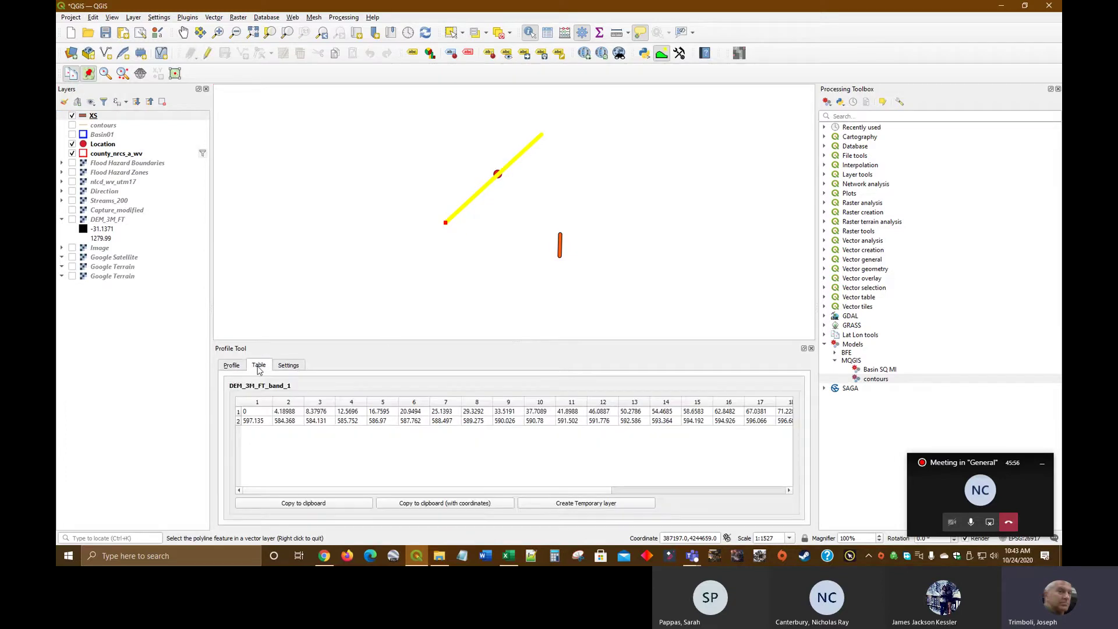
left_click(318, 507)
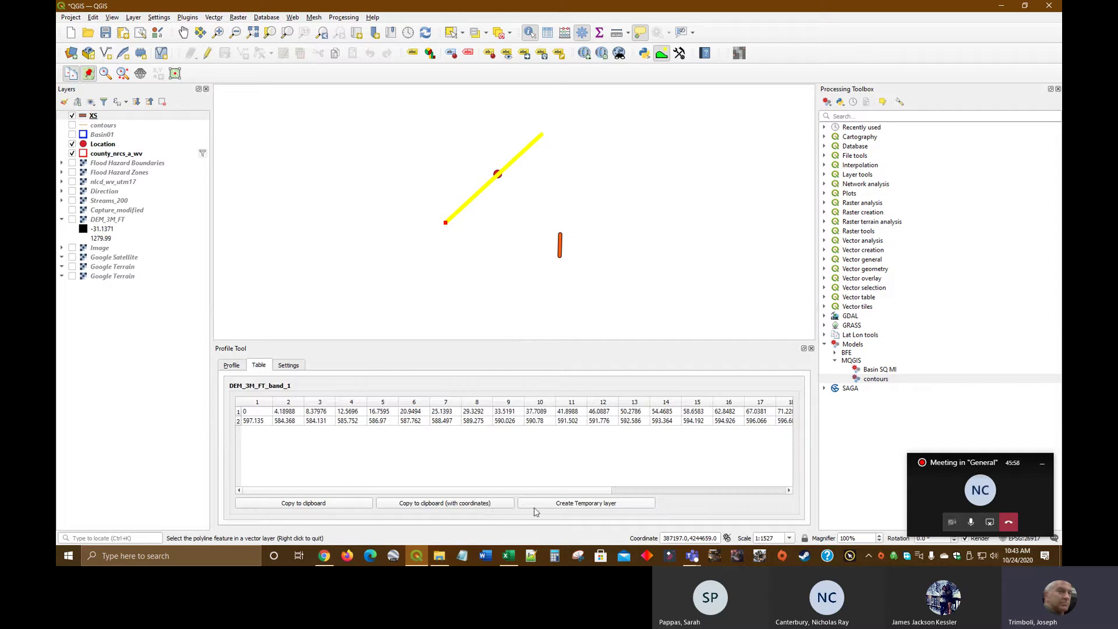
Step: Switch to the BFE worksheet in Excel and paste the copied profile values at A2 of the Downstream Xsec sheet
left_click(509, 558)
left_click(78, 133)
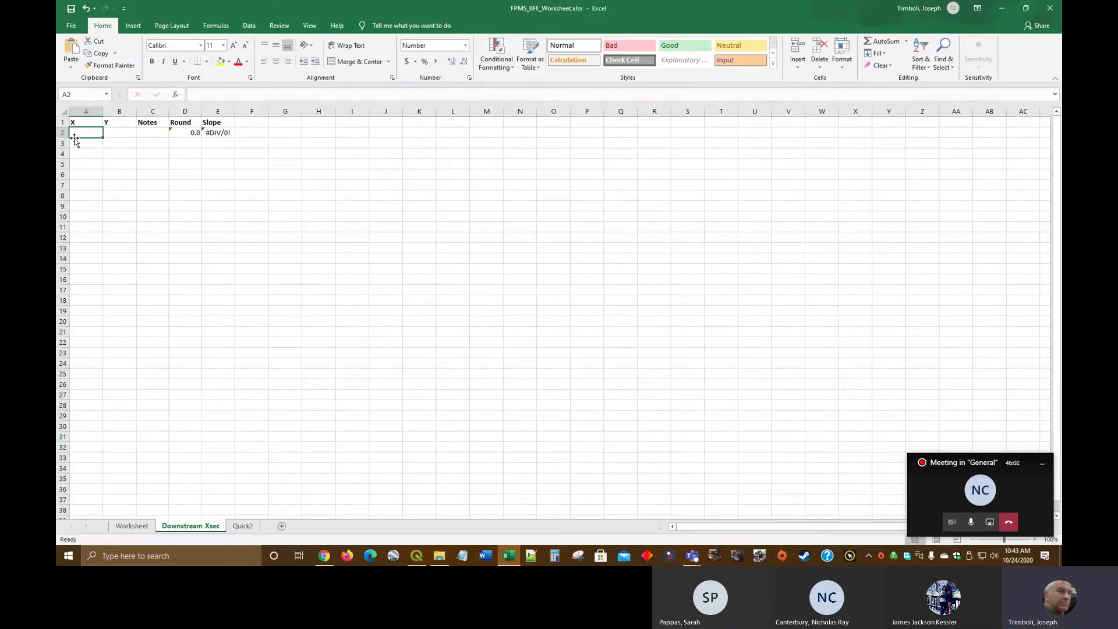
right_click(78, 134)
left_click(106, 177)
left_click(250, 206)
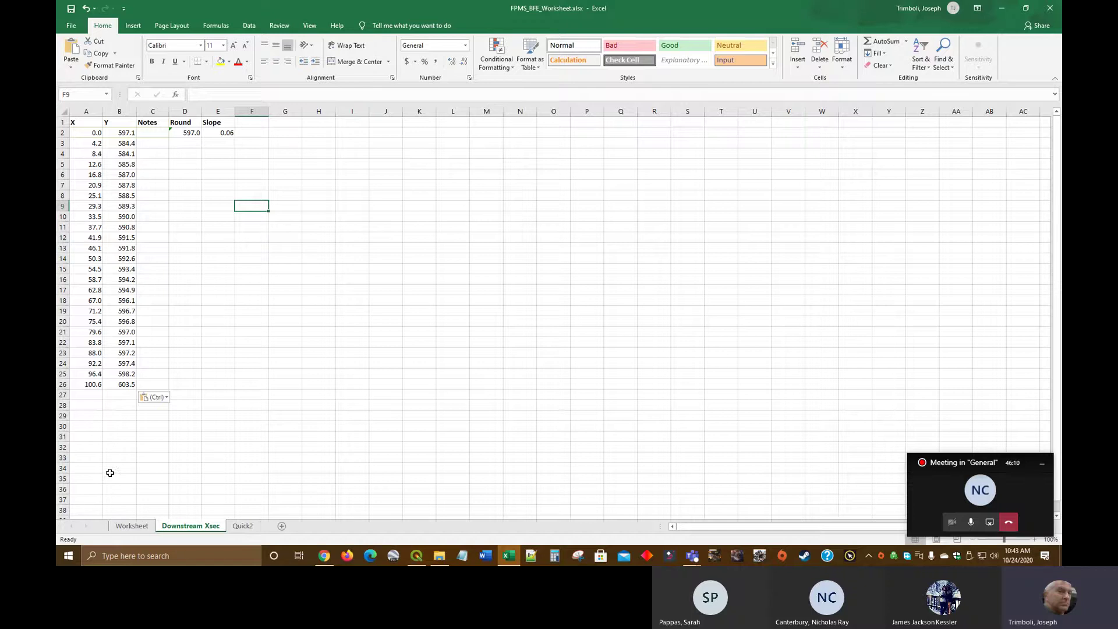
scroll(111, 458, "down", 1)
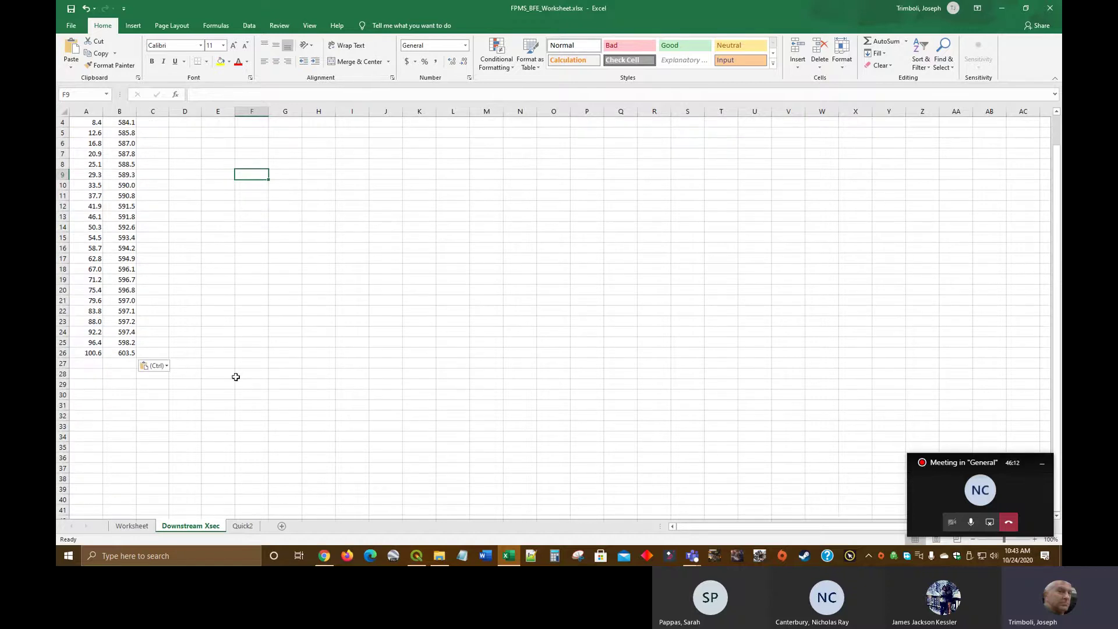
scroll(206, 375, "up", 1)
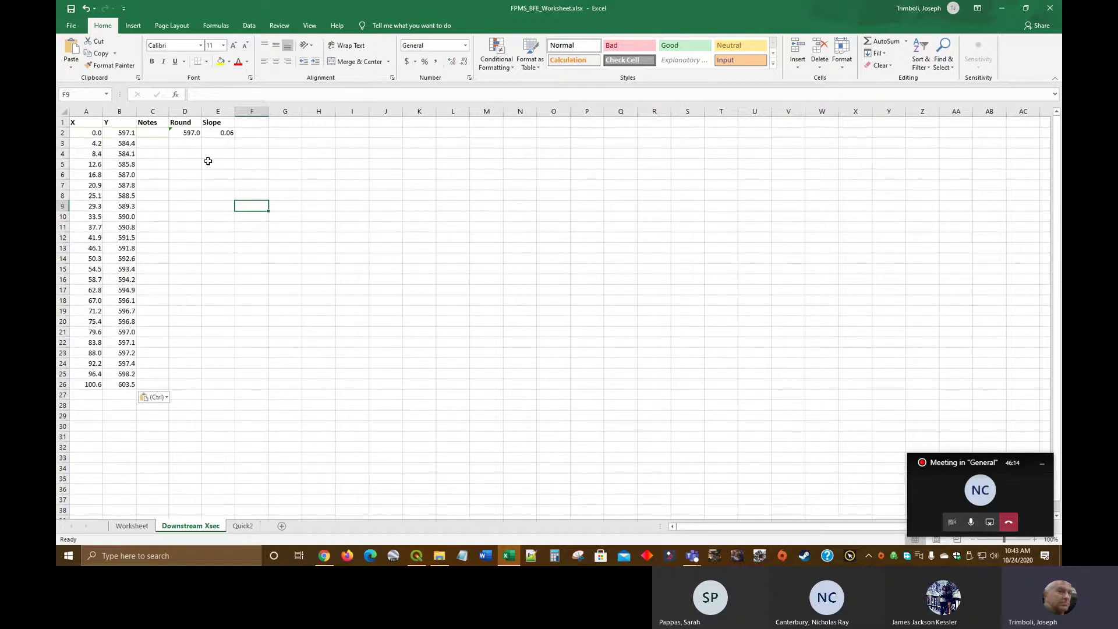
Step: Fill the Round and Slope formulas down to row 26 and examine the values in rows 20 to 23
left_click_drag(188, 134, 236, 389)
left_click(323, 278)
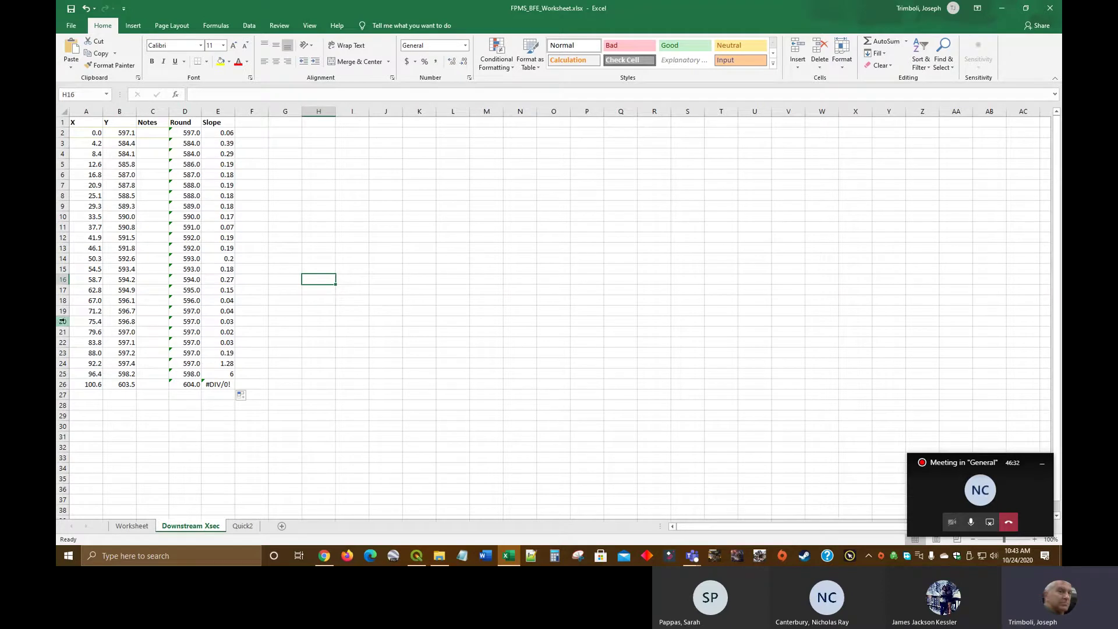
left_click_drag(63, 321, 65, 352)
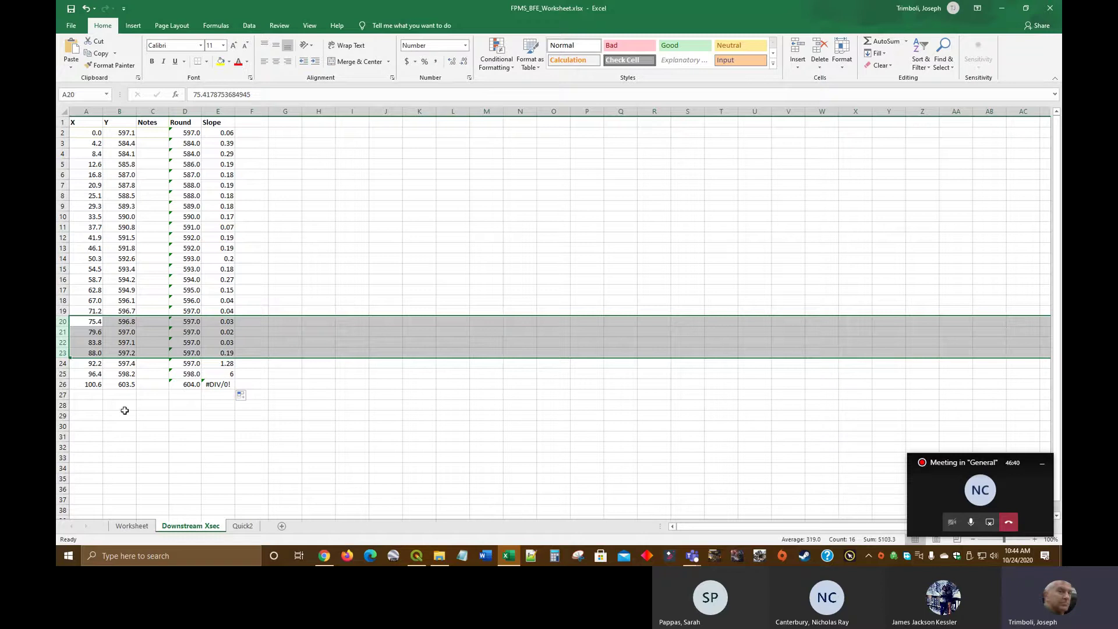
left_click(145, 438)
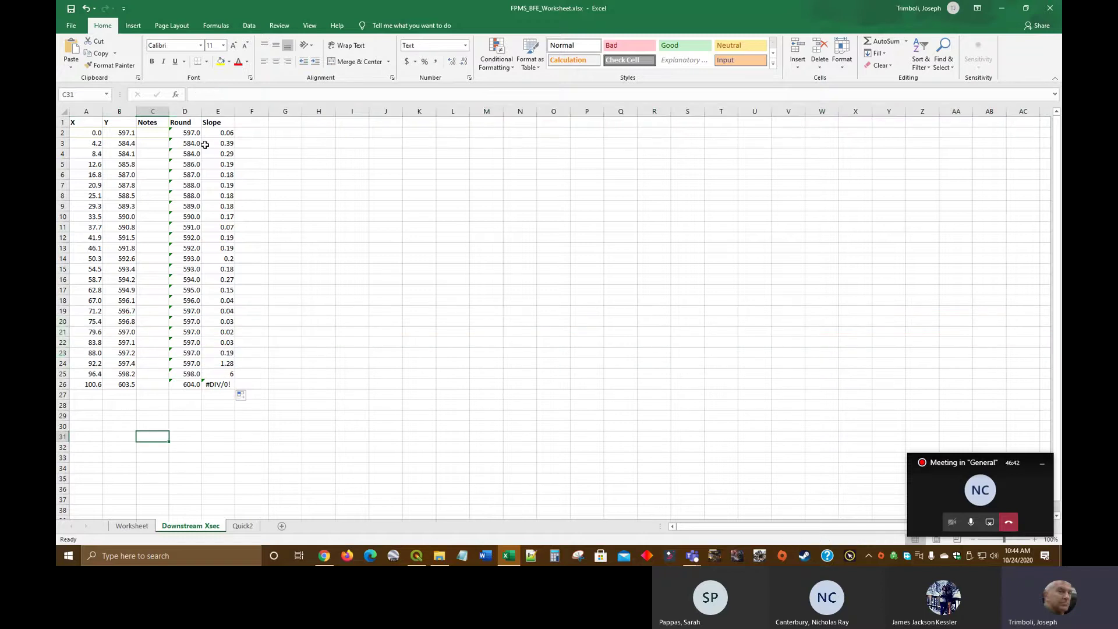
Step: Delete the Round and Slope columns from the Downstream Xsec sheet
left_click_drag(184, 111, 214, 110)
right_click(213, 109)
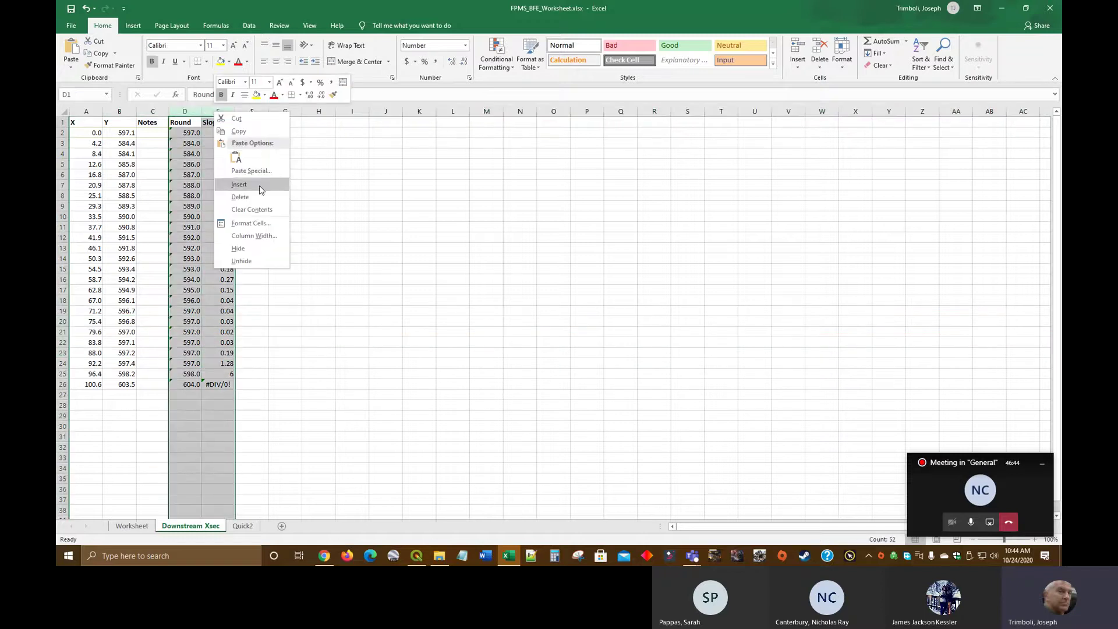
left_click(256, 192)
left_click(370, 227)
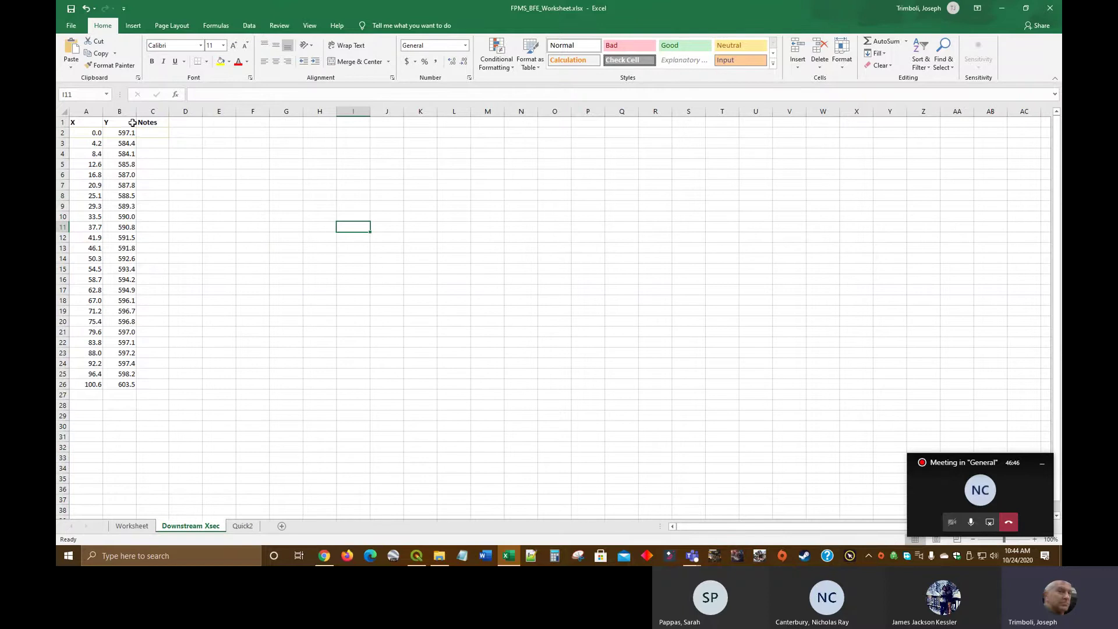
Step: Insert a scatter chart with straight lines and markers of the X and Y columns, and enlarge it beside the data
left_click_drag(119, 110, 87, 111)
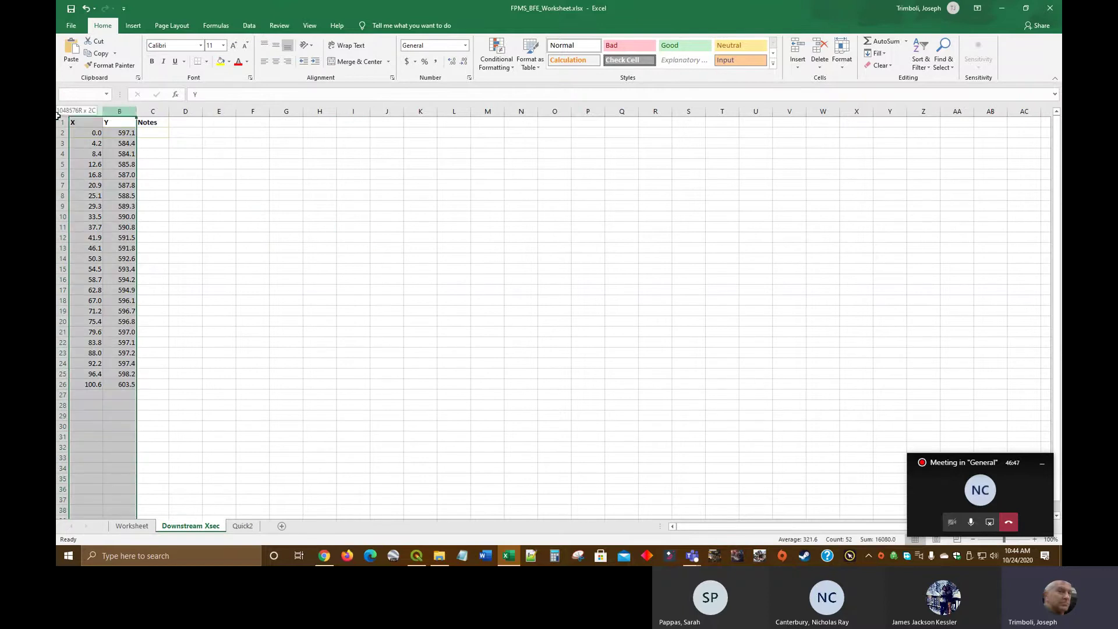
left_click(133, 25)
left_click(535, 69)
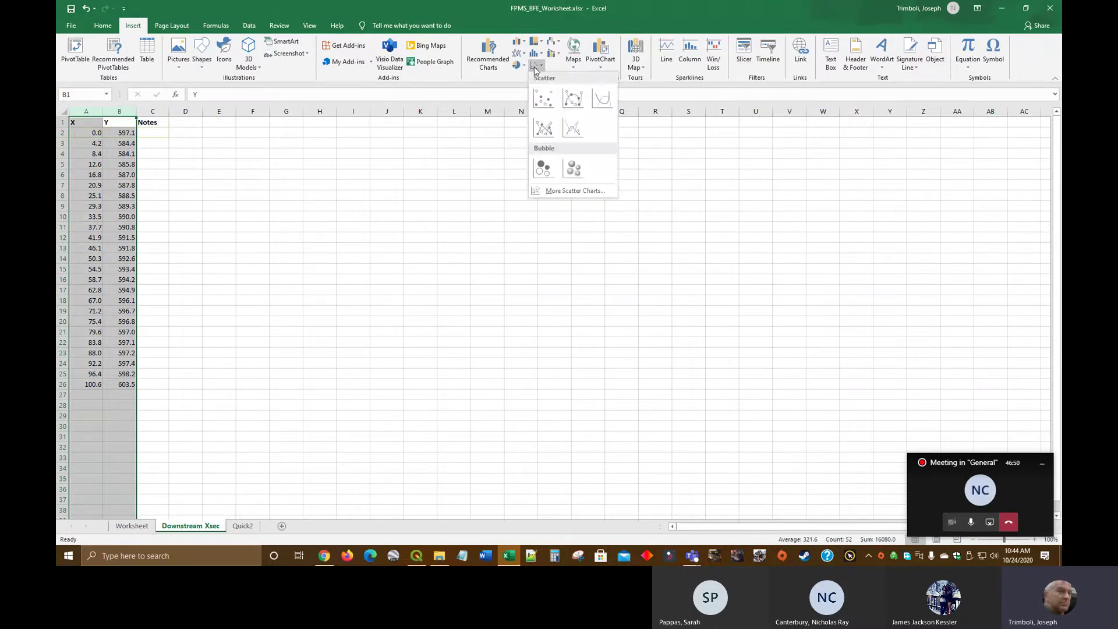
left_click(541, 122)
left_click_drag(541, 243, 303, 134)
left_click_drag(453, 286, 749, 378)
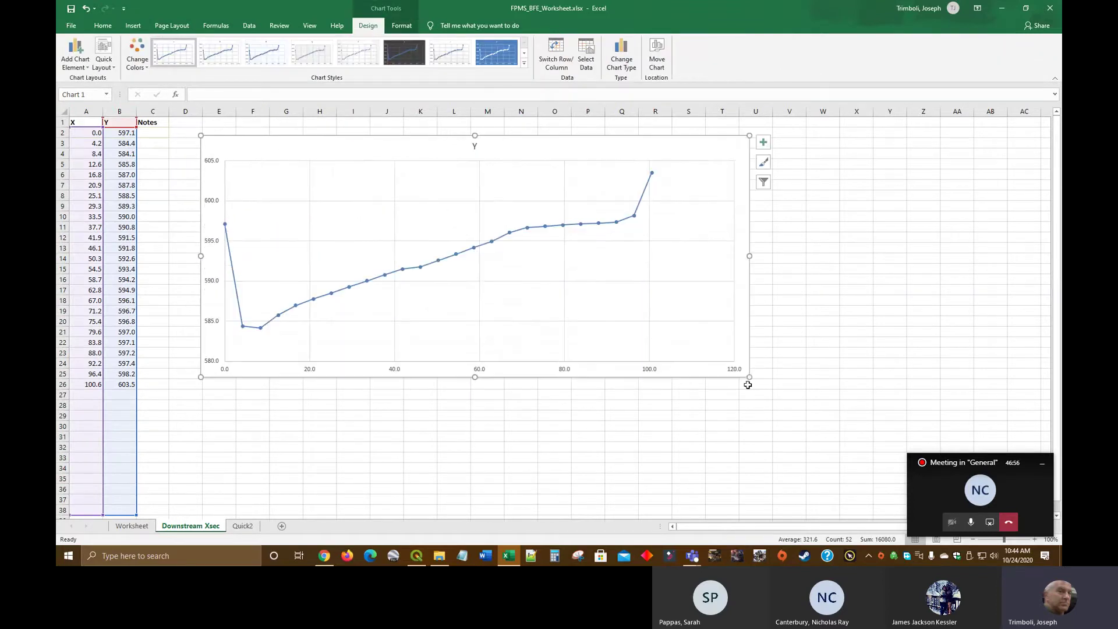
left_click(743, 446)
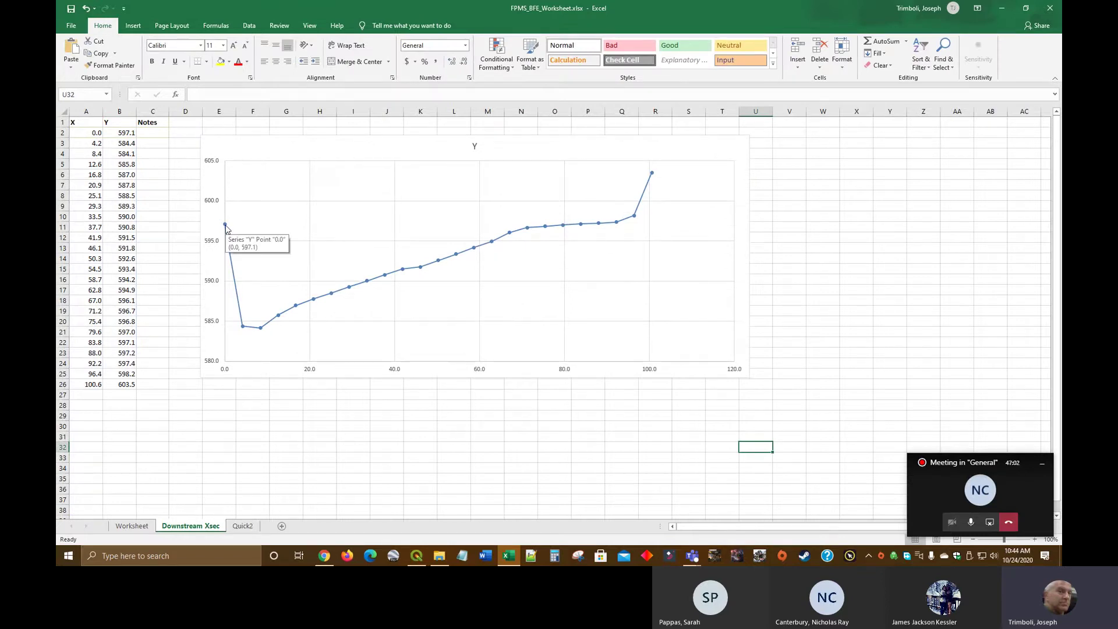
Step: Mark the channel banks in the Notes column, entering Left in C2 and Right in C6
left_click(153, 135)
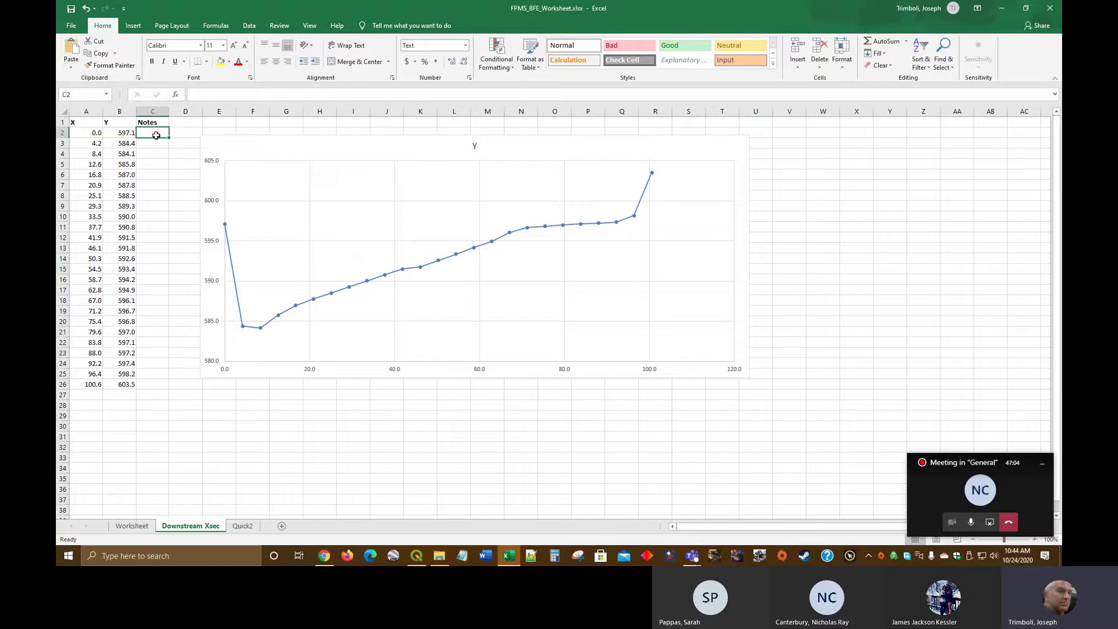
type("Left")
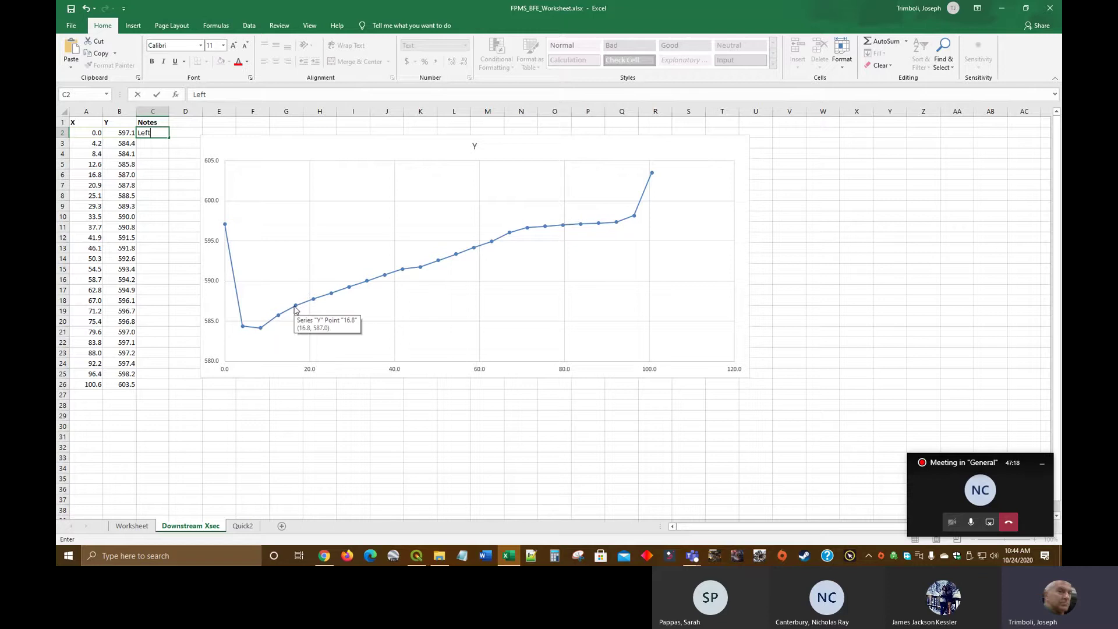
left_click(155, 176)
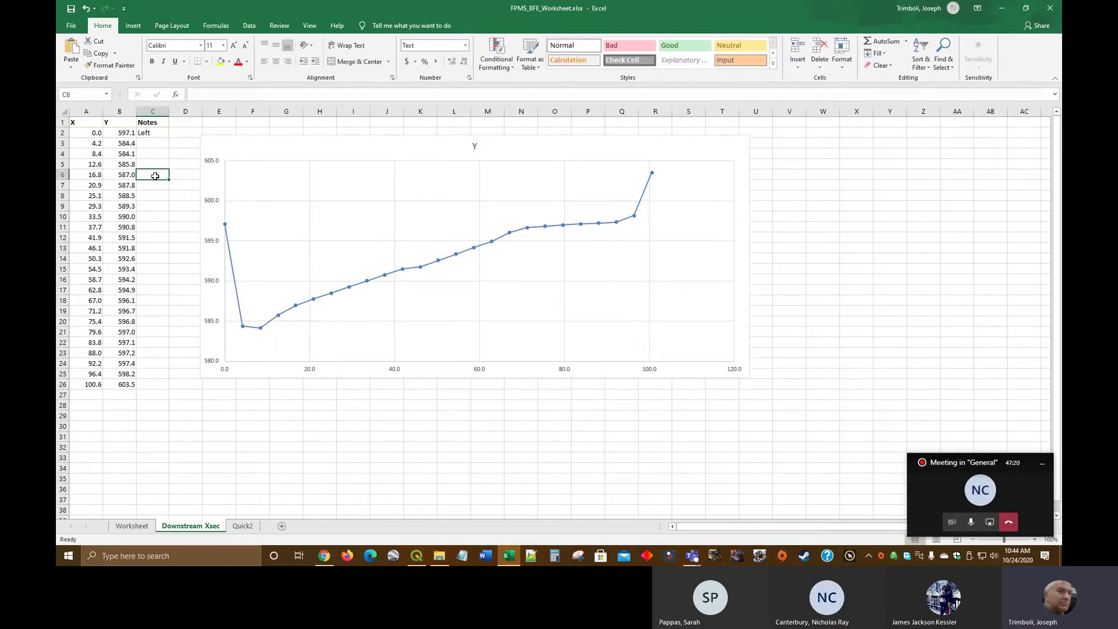
type("Rigfh")
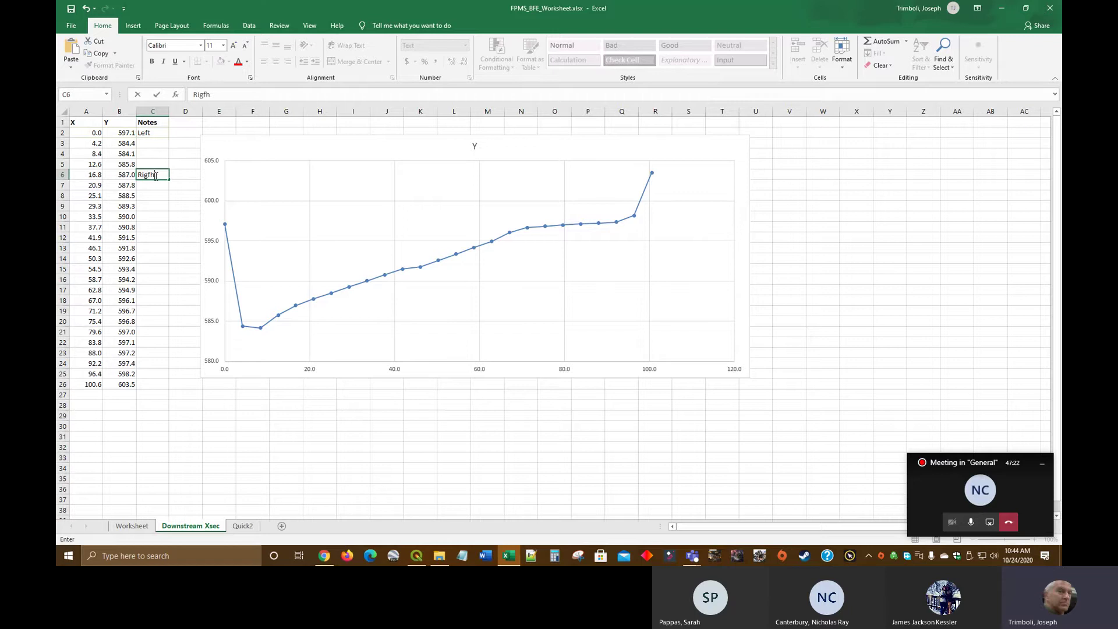
key("BackSpace")
key("BackSpace")
type("ht")
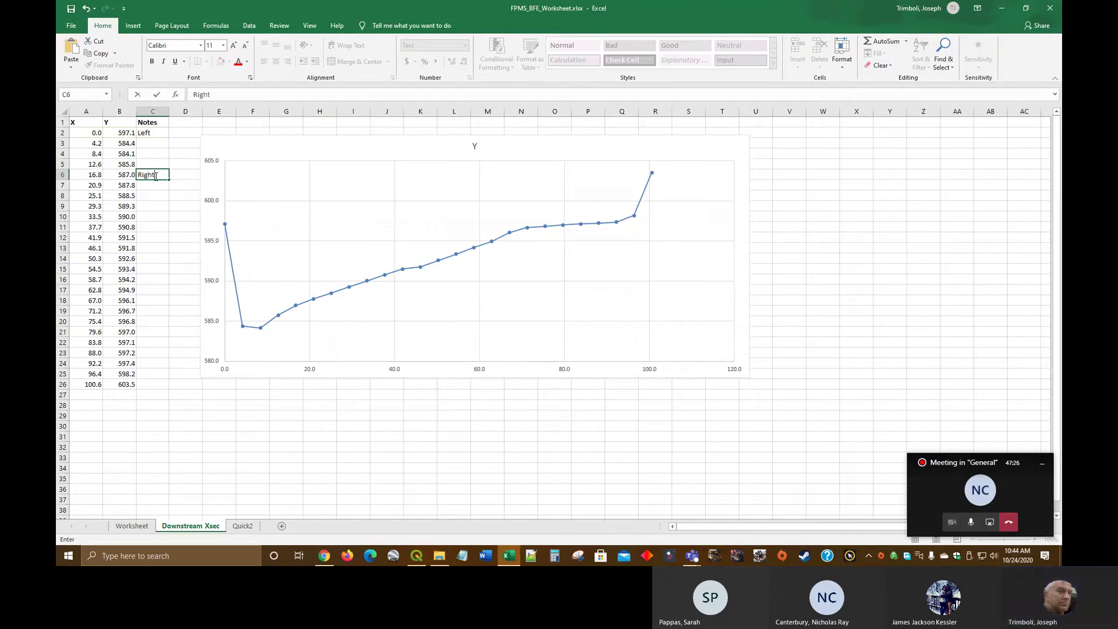
type("ht")
left_click(212, 439)
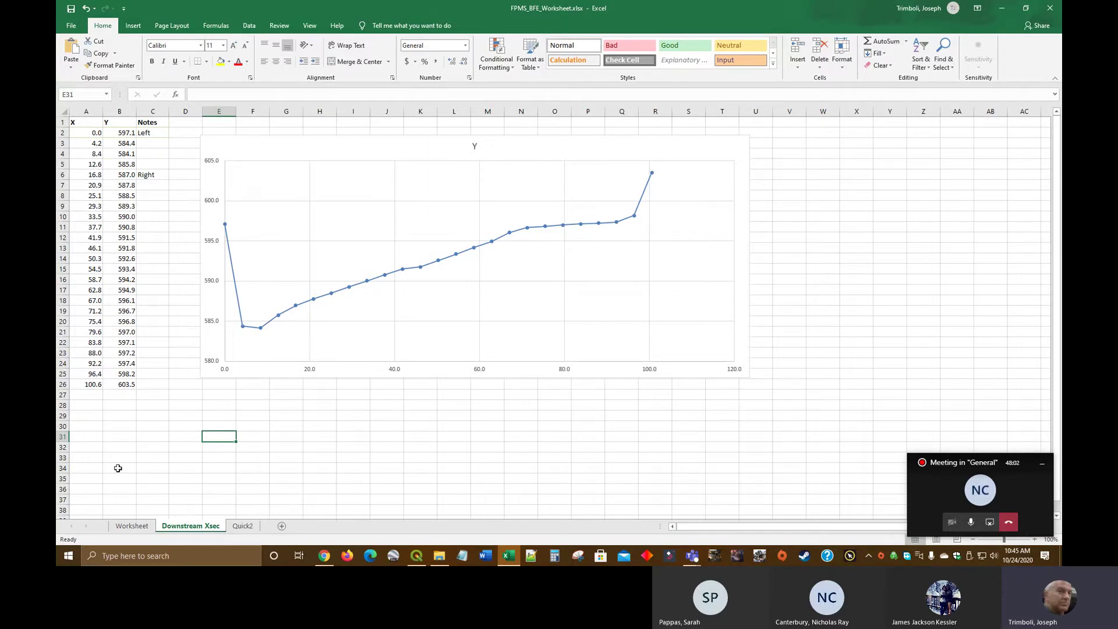
Step: Compare the Manning's N values on the Worksheet sheet with the bank notes and chart on the Downstream Xsec sheet
left_click(129, 527)
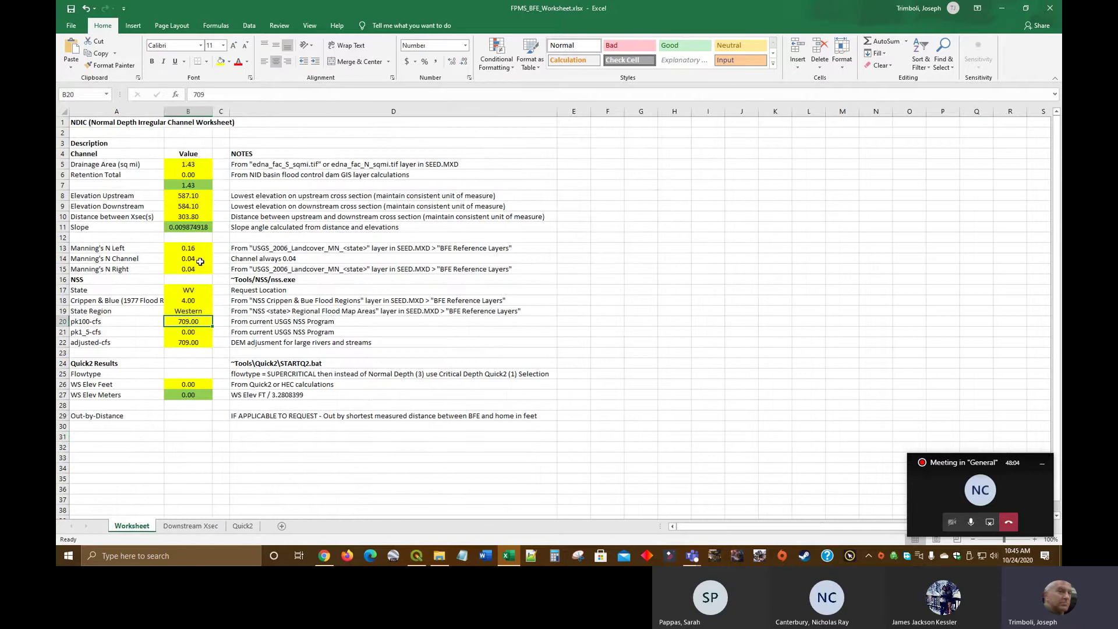
left_click(212, 527)
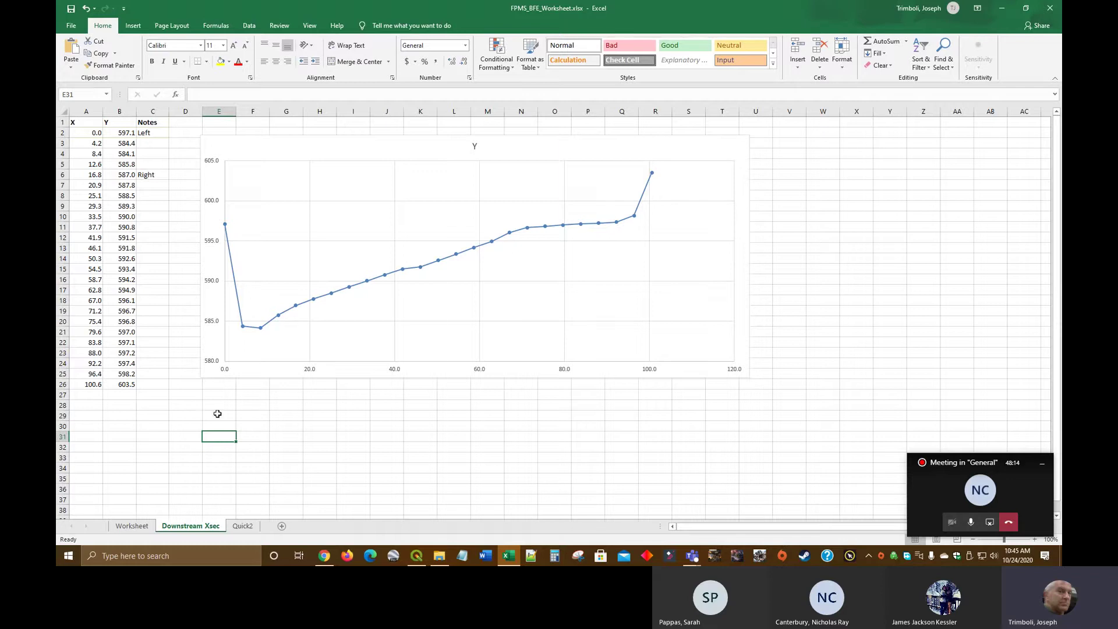
left_click(132, 526)
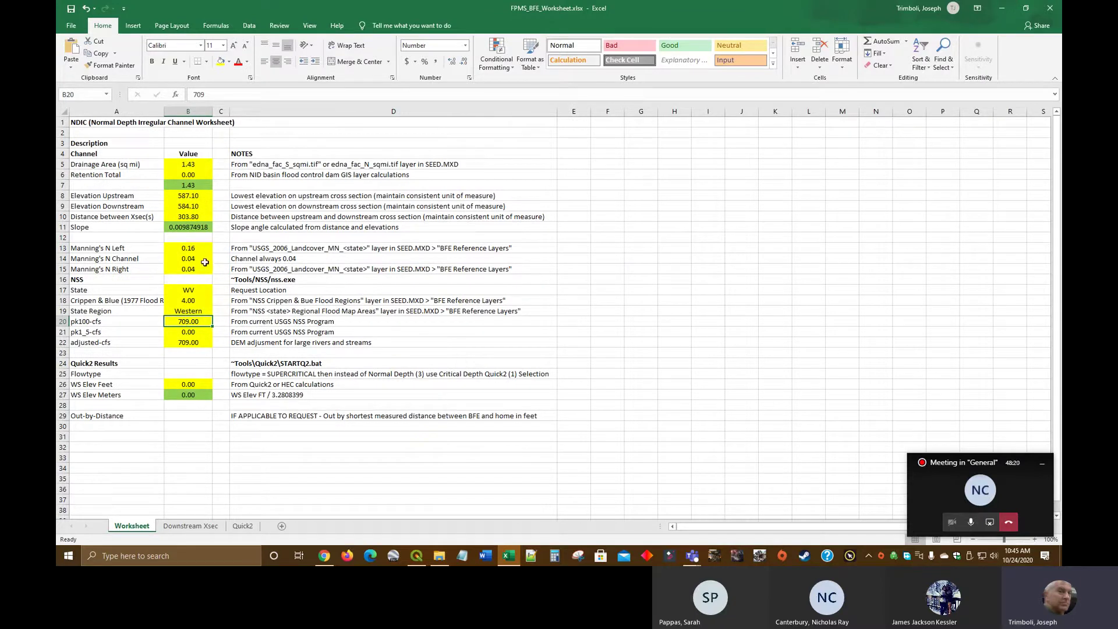
Step: Check the Manning's N Channel and Right values on the Worksheet sheet, and widen column A on the Quick2 sheet to fit its entries
left_click(192, 259)
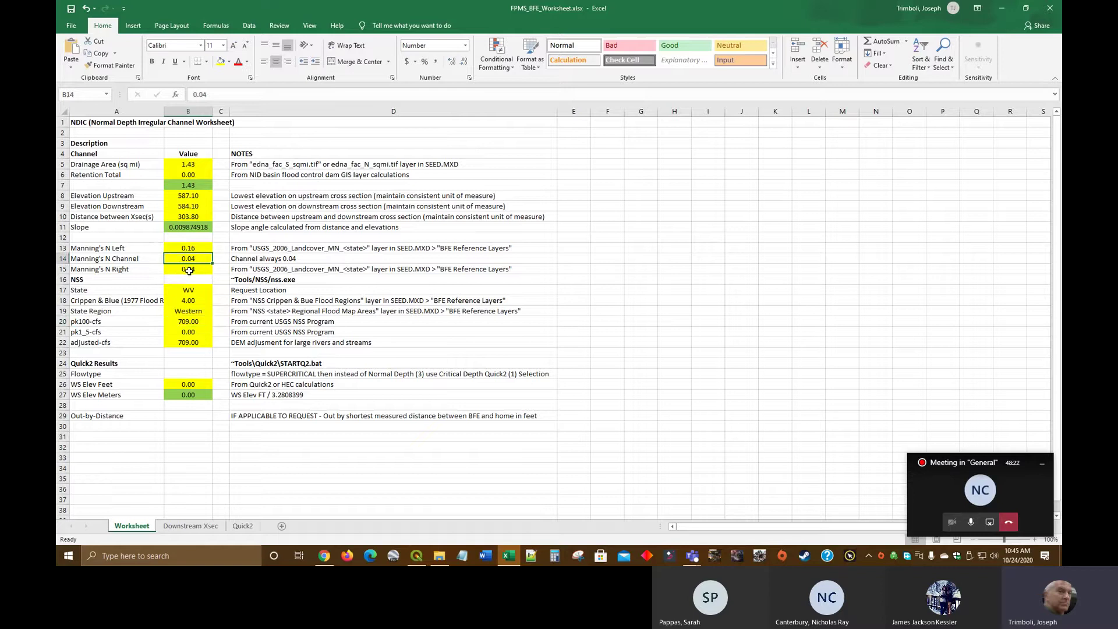
left_click(190, 270)
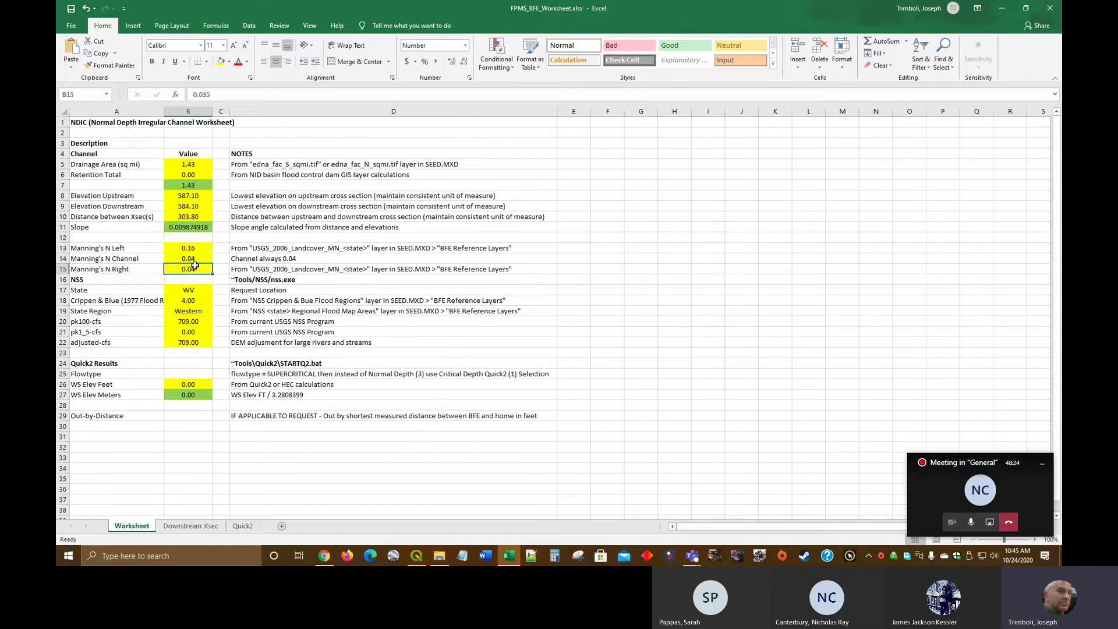
left_click(191, 526)
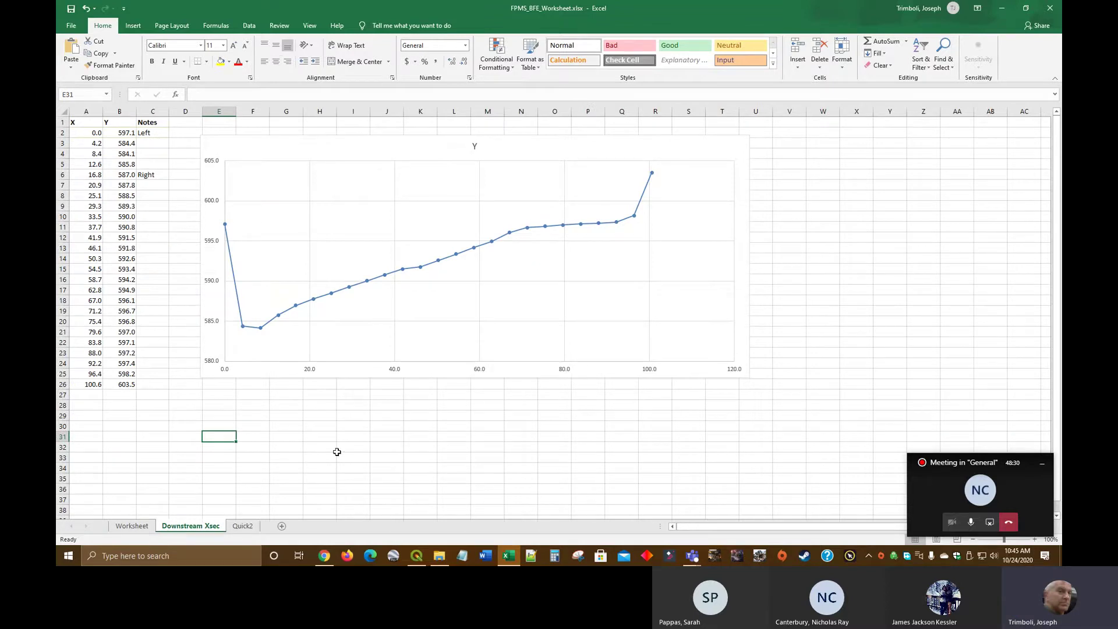
left_click(244, 526)
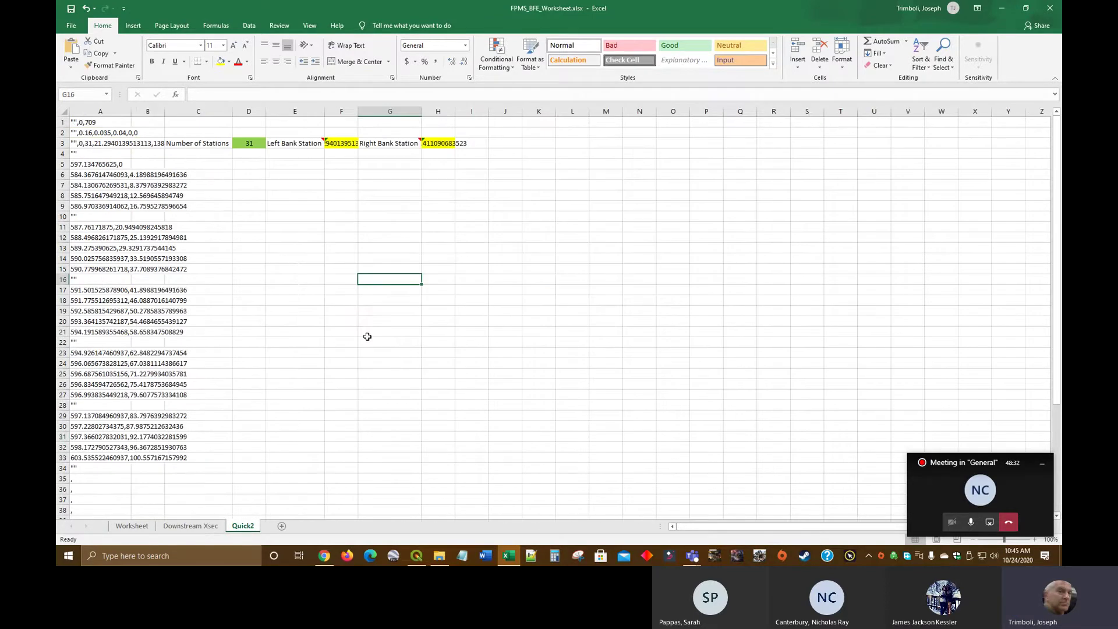
left_click_drag(133, 111, 233, 111)
left_click(314, 238)
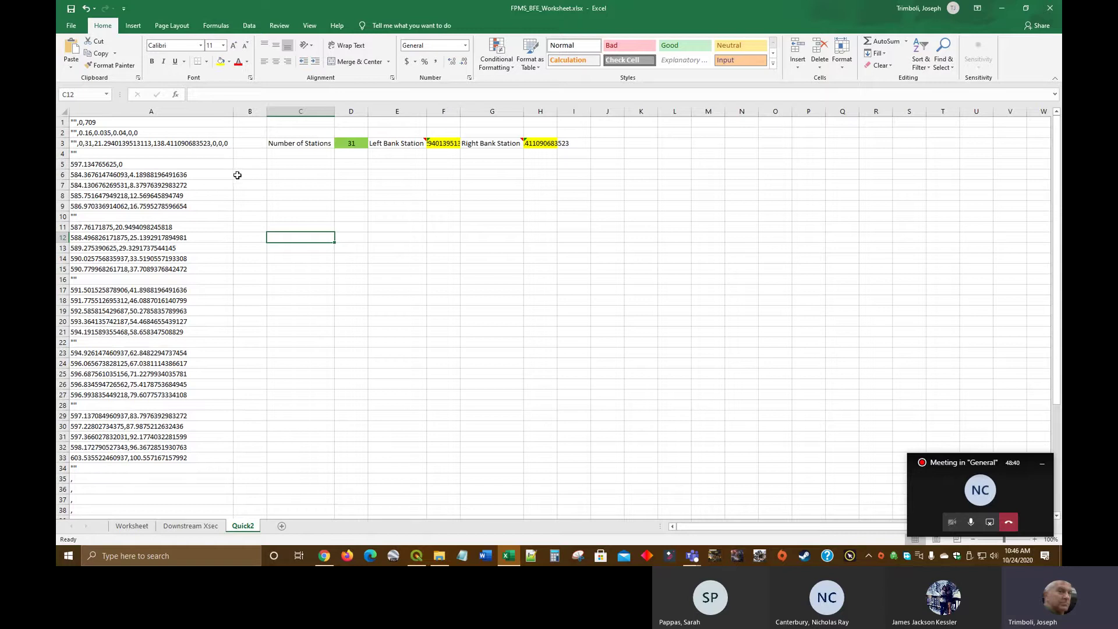
Step: Set the Number of Stations in D3 of the Quick2 sheet to 25, matching the Downstream Xsec data points
left_click(359, 146)
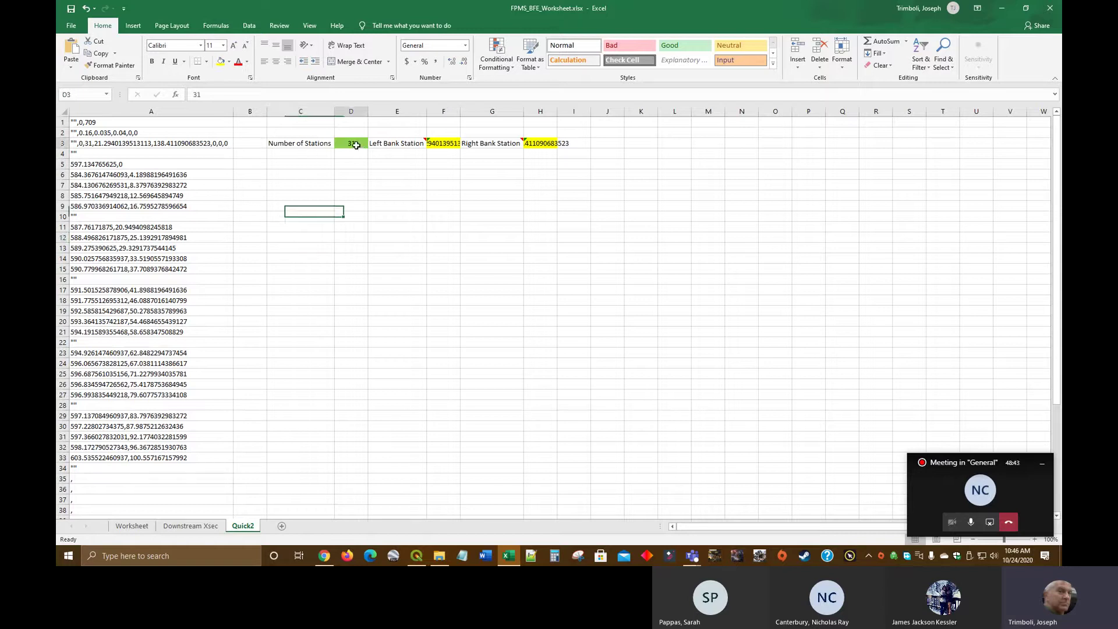
left_click(313, 176)
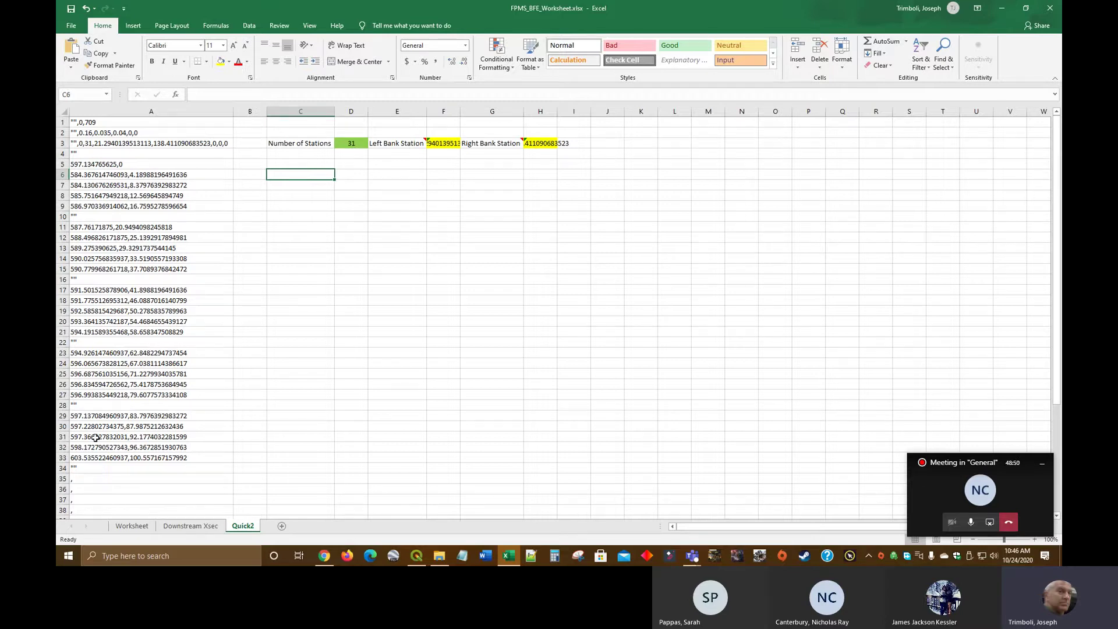
left_click(191, 526)
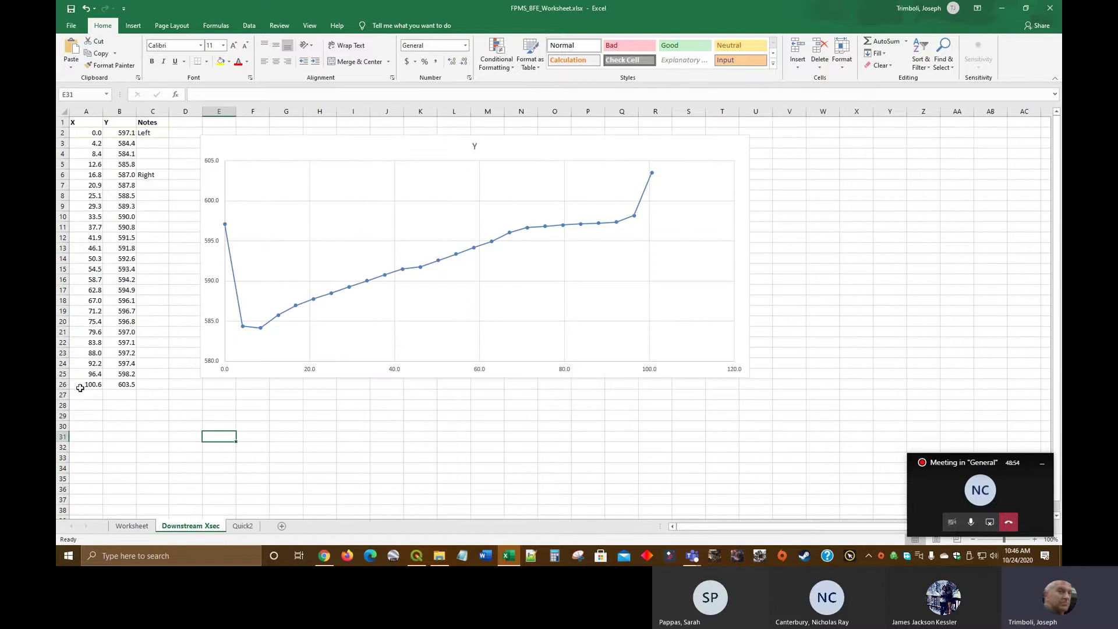
left_click(243, 526)
left_click(352, 143)
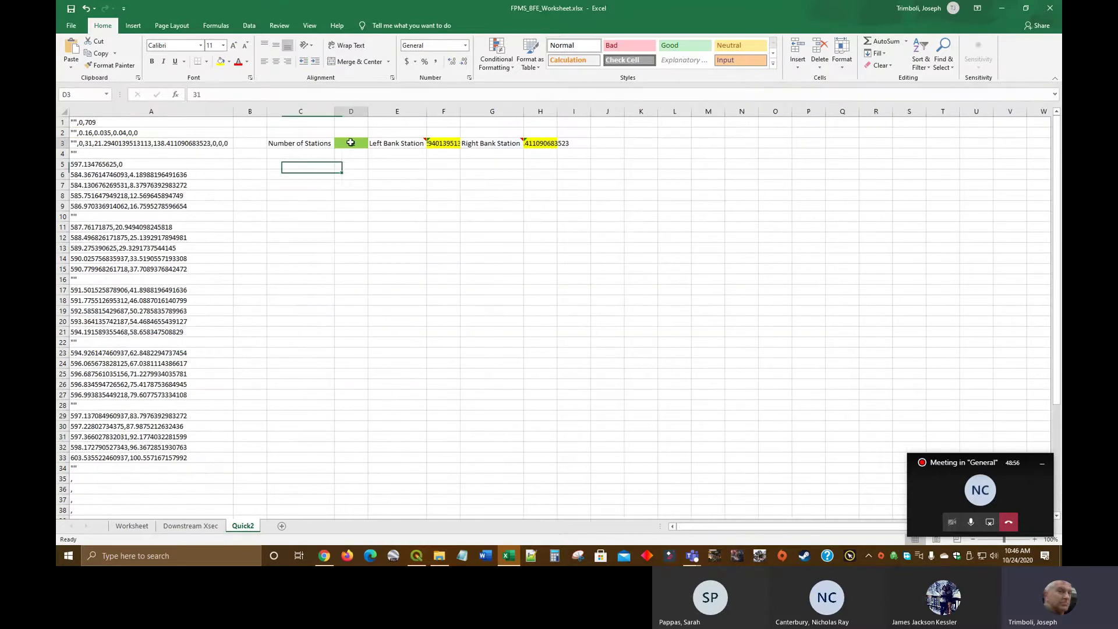
left_click_drag(204, 94, 182, 88)
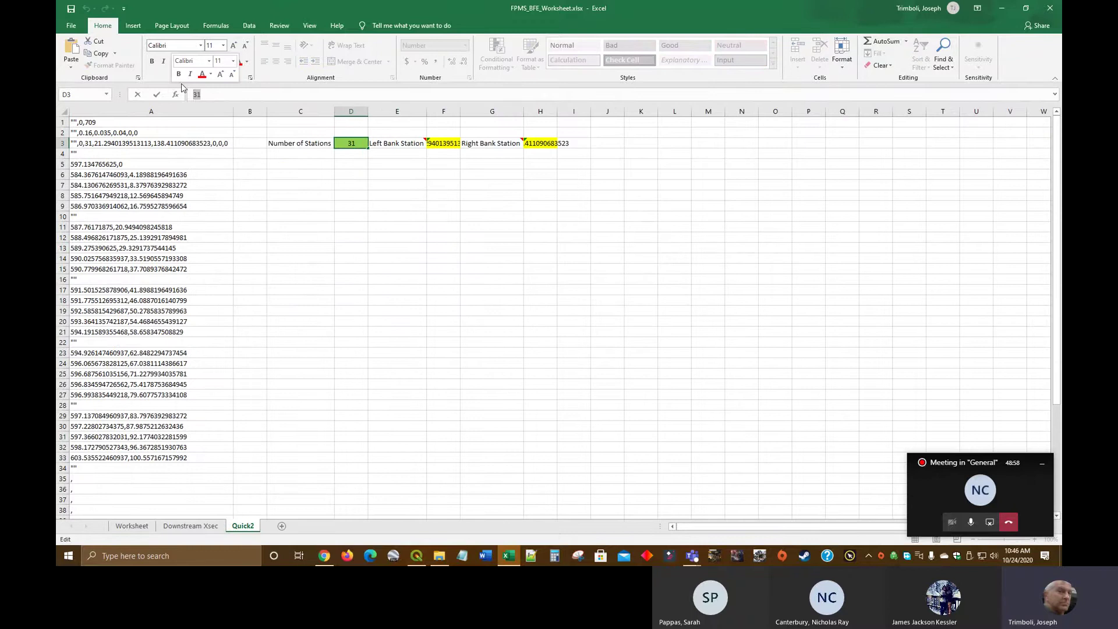
type("25")
key("Return")
left_click(307, 290)
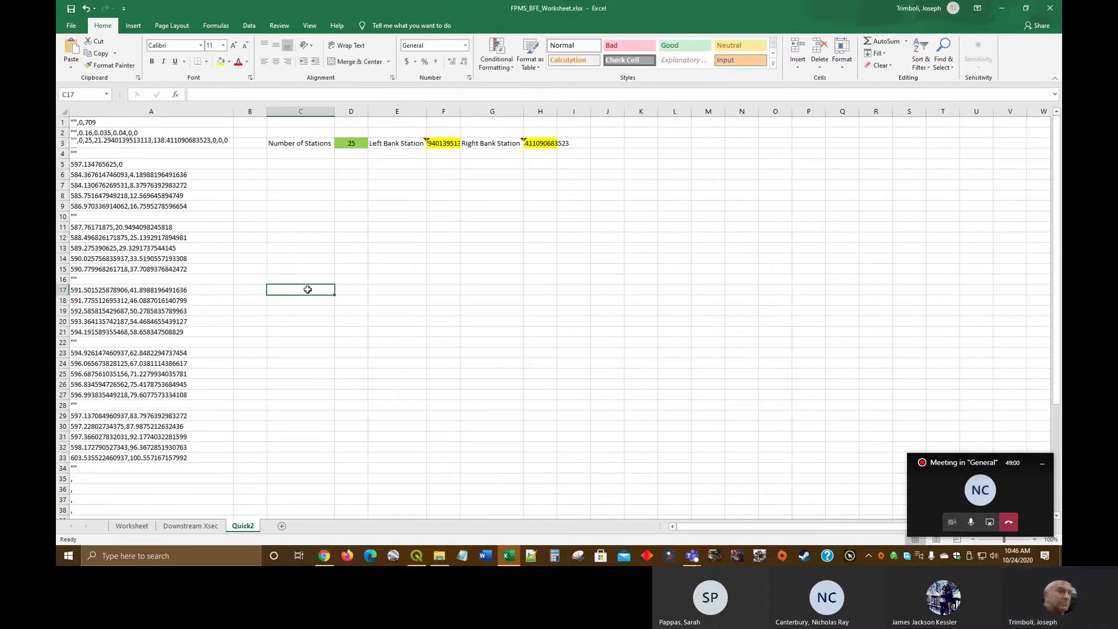
Step: Copy the right bank's X value, 16.7595278596654, from A6 of Downstream Xsec into the Right Bank Station cell H3 on Quick2
left_click(190, 526)
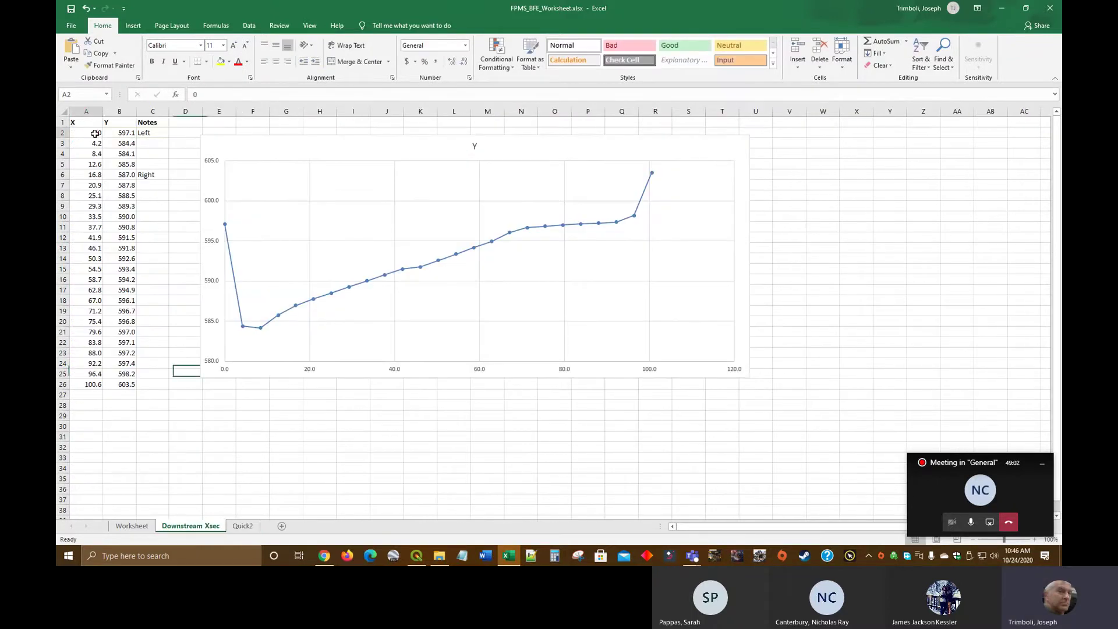
left_click(95, 134)
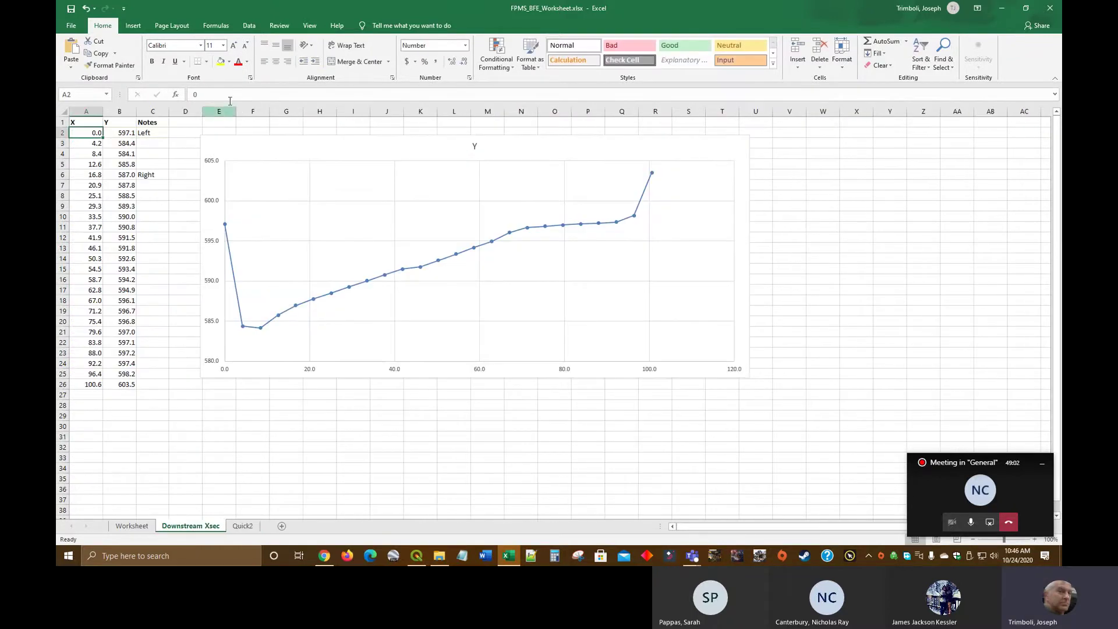
left_click(90, 175)
left_click(216, 95)
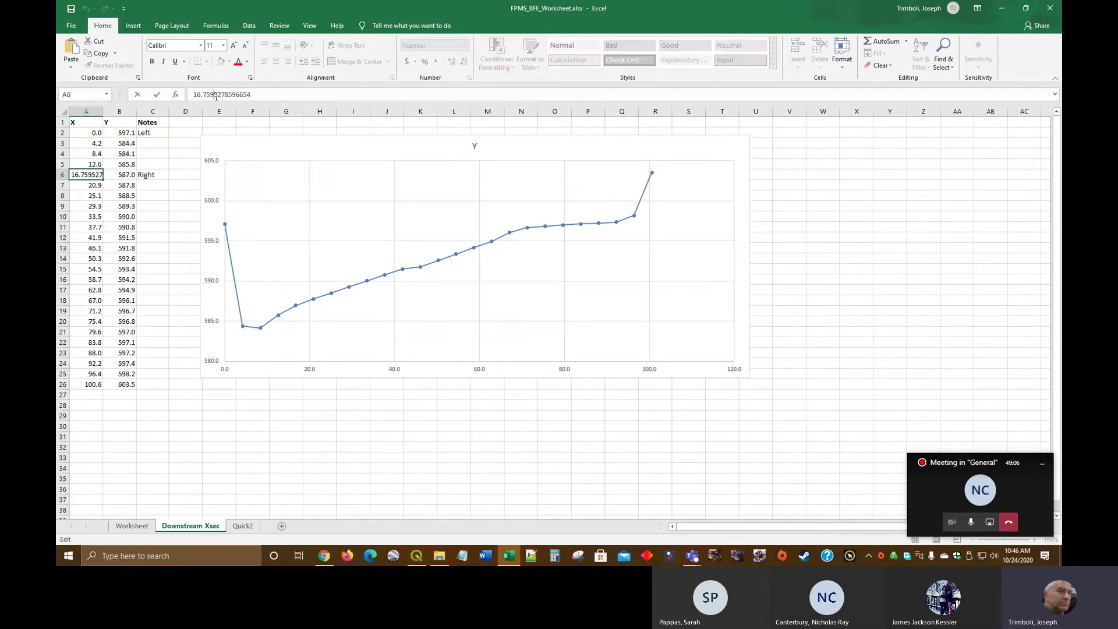
left_click_drag(258, 95, 191, 96)
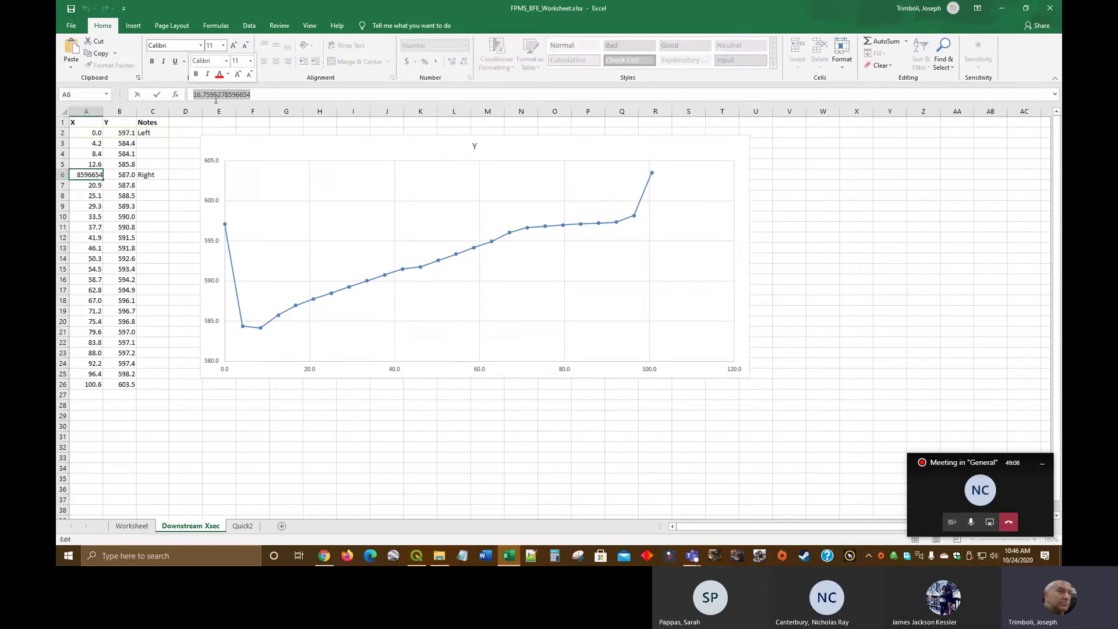
right_click(216, 98)
left_click(230, 120)
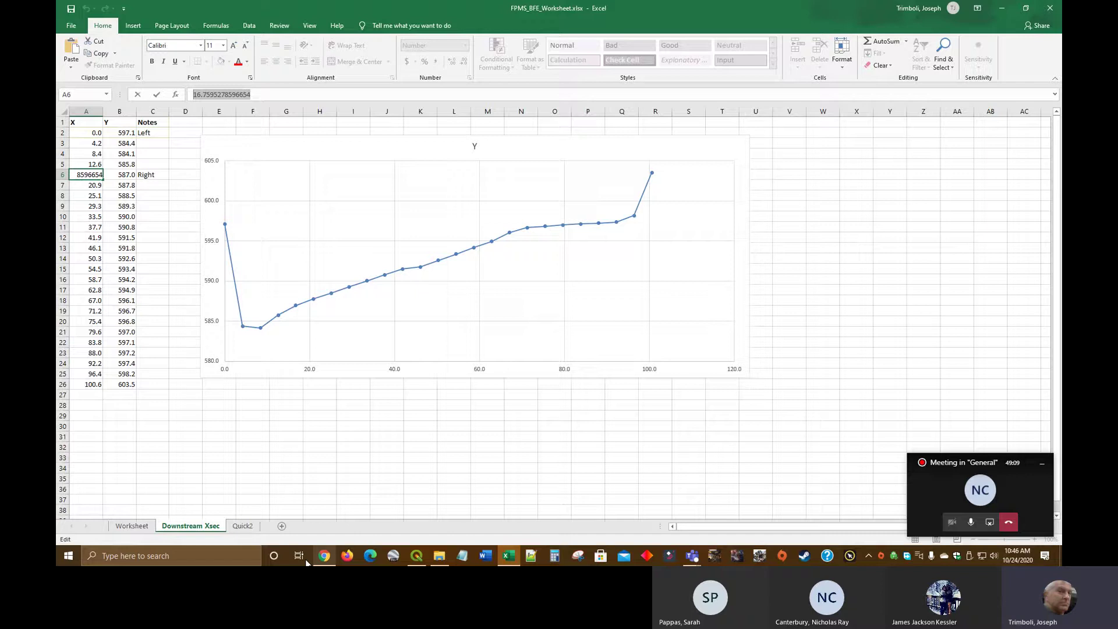
left_click(243, 526)
left_click(536, 152)
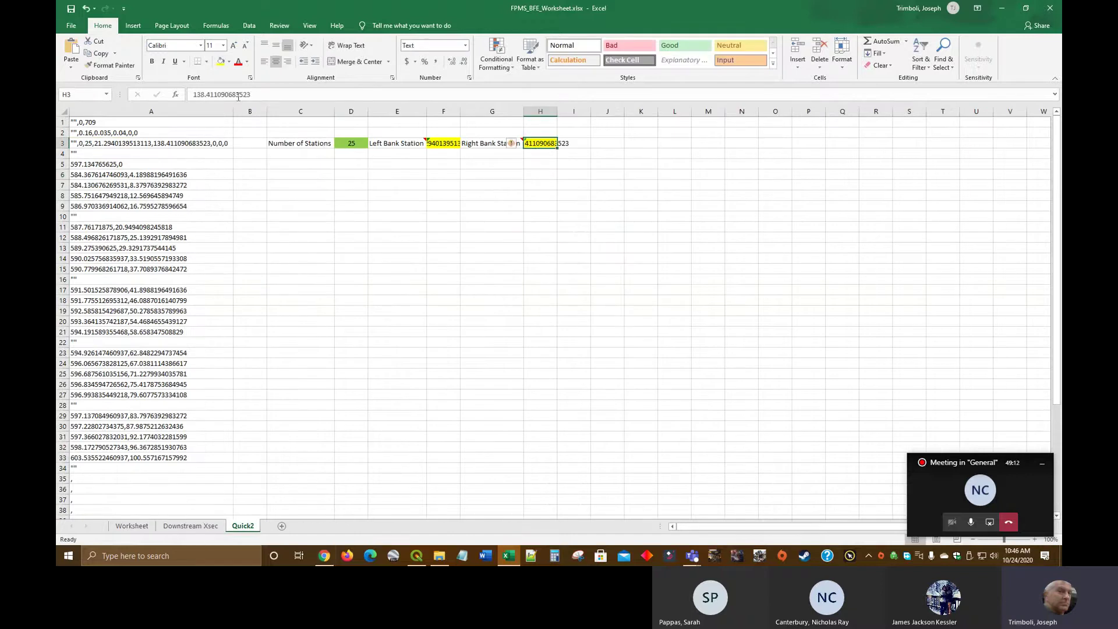
left_click_drag(257, 94, 192, 95)
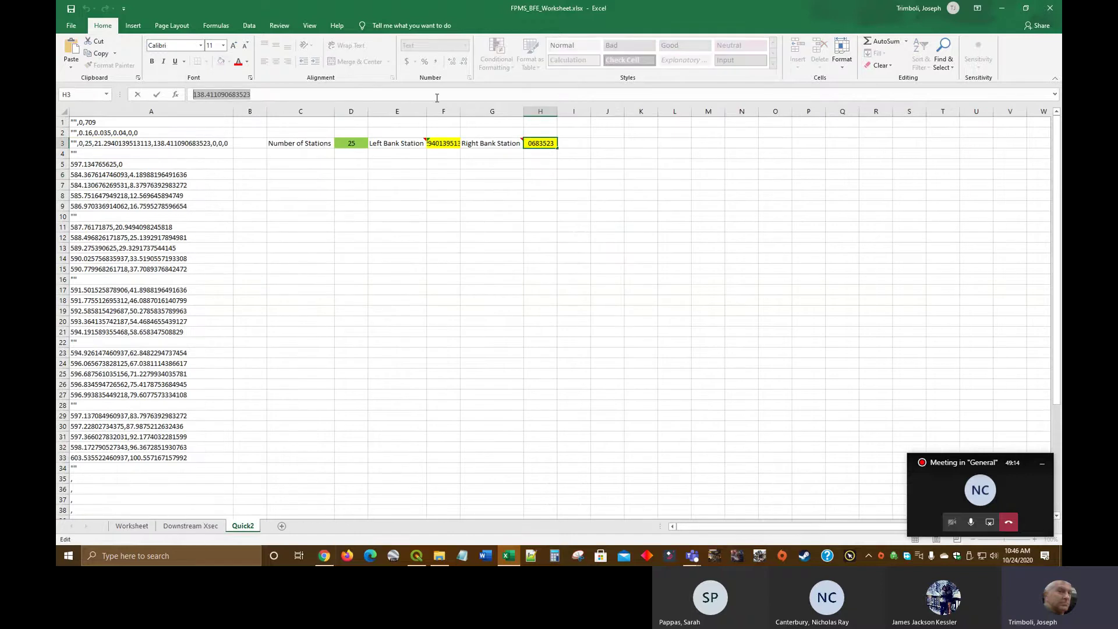
key("ctrl+v")
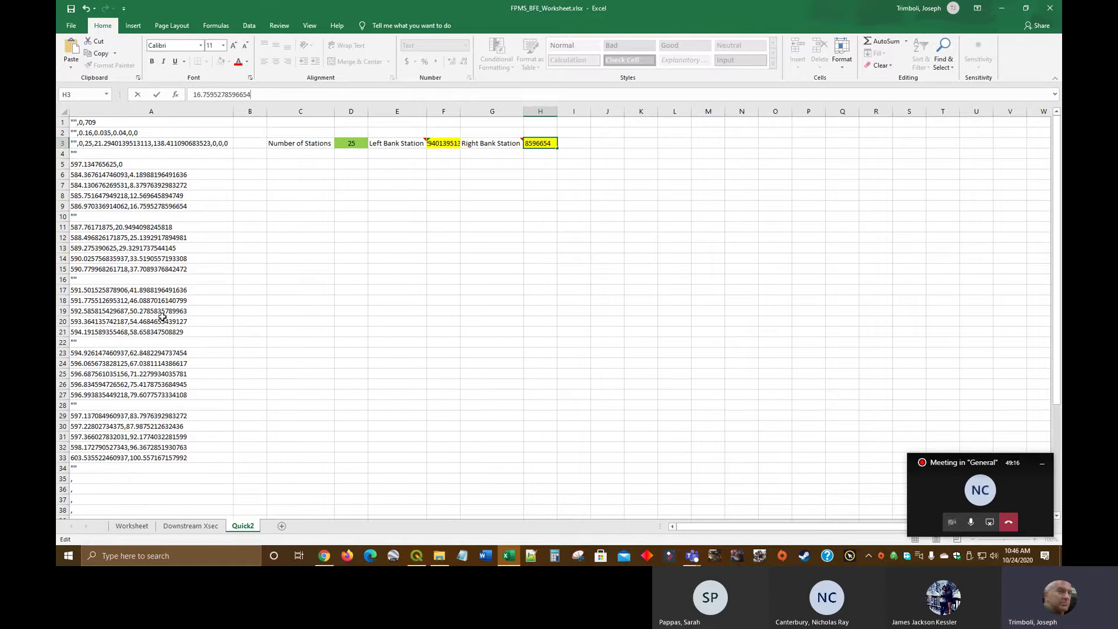
left_click(466, 249)
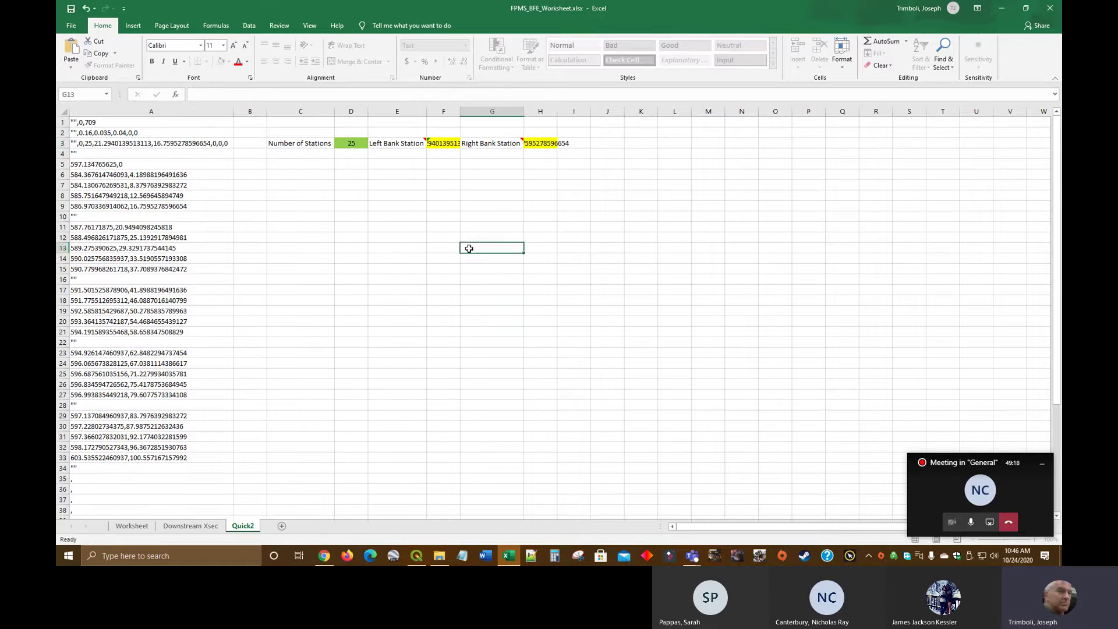
Step: Set the Left Bank Station in F3 of the Quick2 sheet to 0
left_click(443, 143)
type("0")
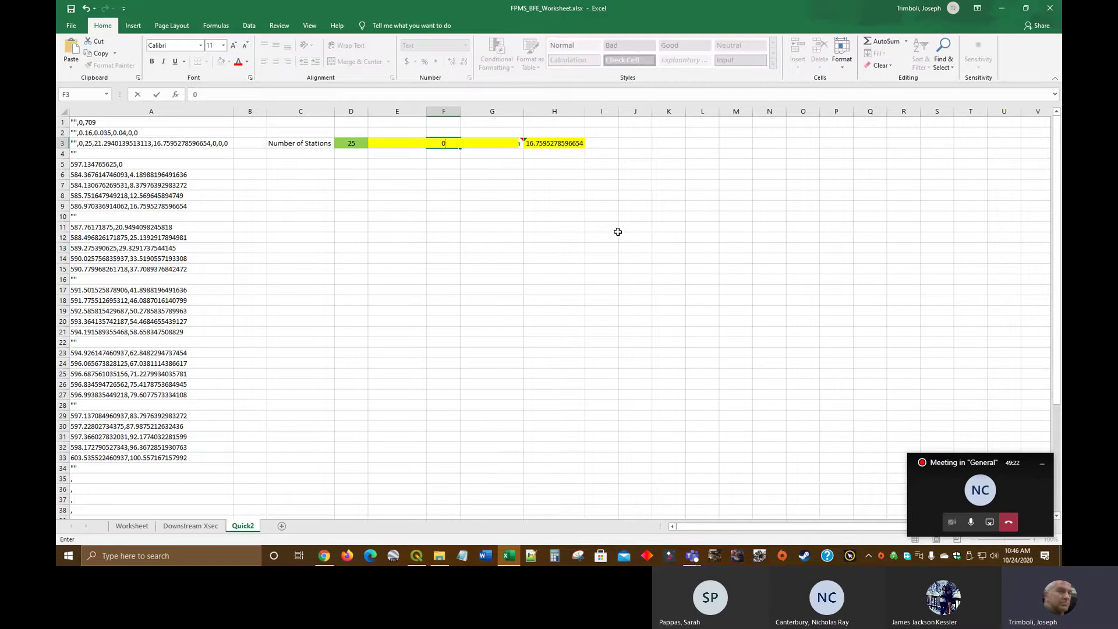
left_click(554, 238)
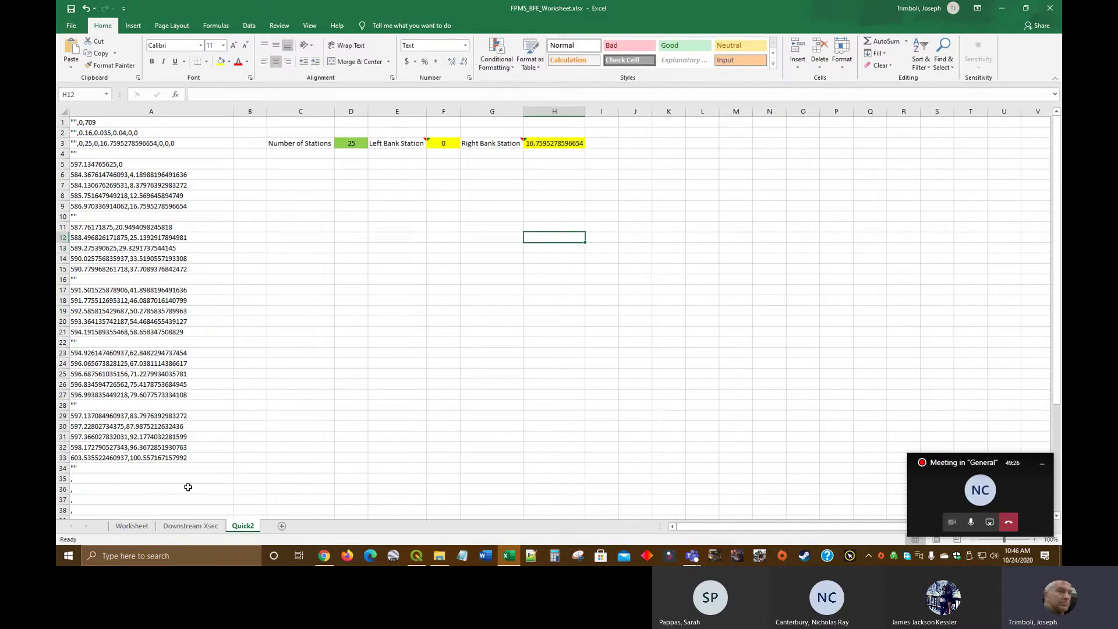
Step: Check the Quick2 bank stations against the Left and Right X values on Downstream Xsec, and review the station count and column A entries
left_click(184, 526)
left_click(85, 134)
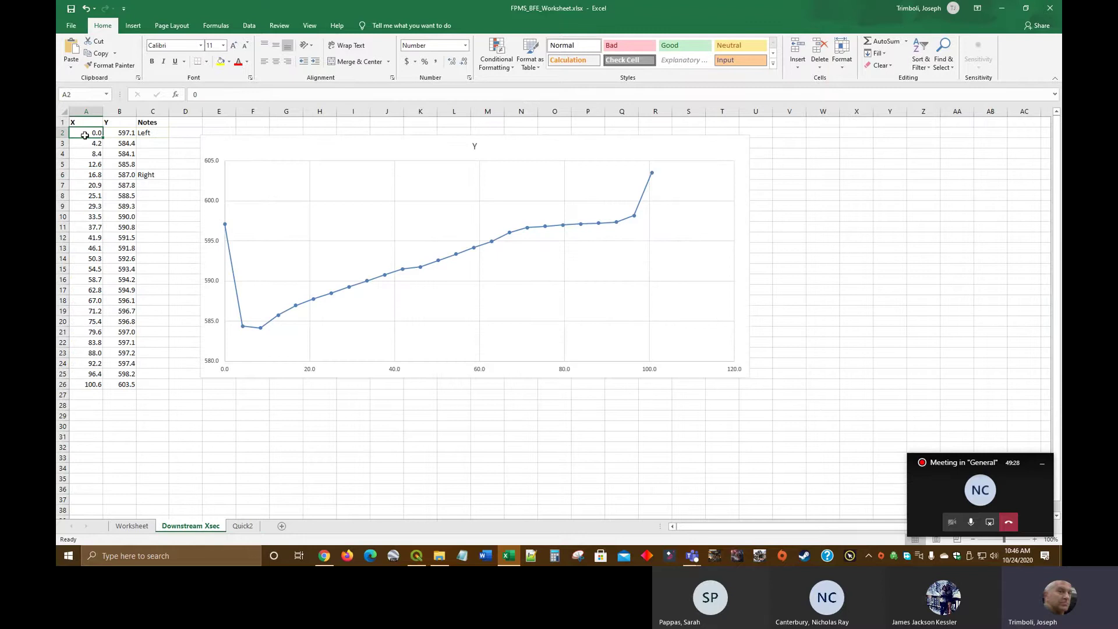
left_click(85, 177)
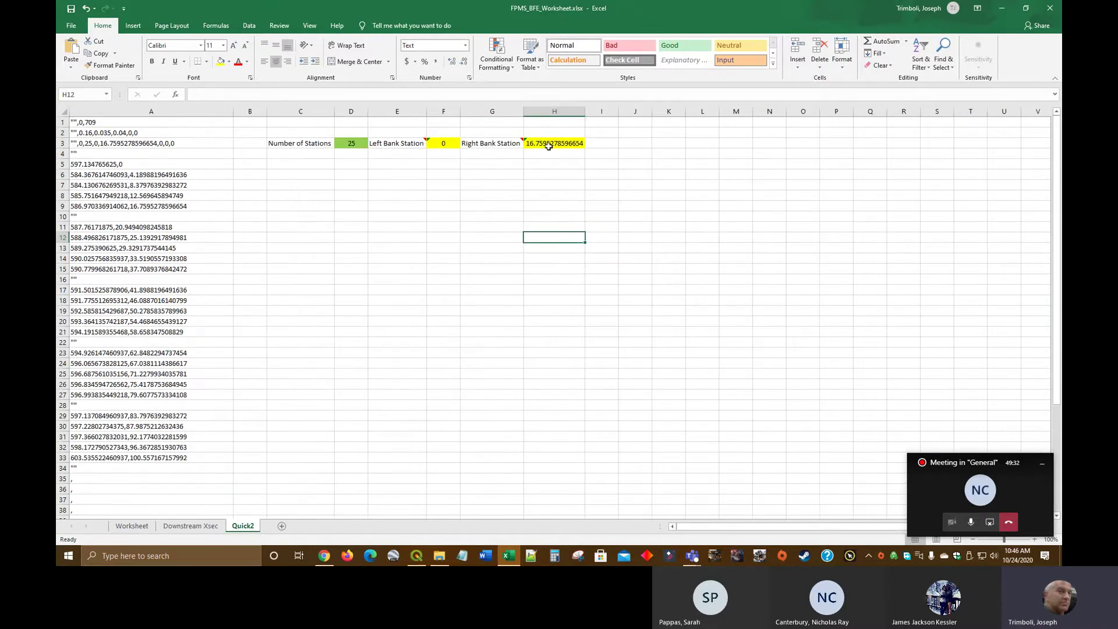
left_click(477, 144)
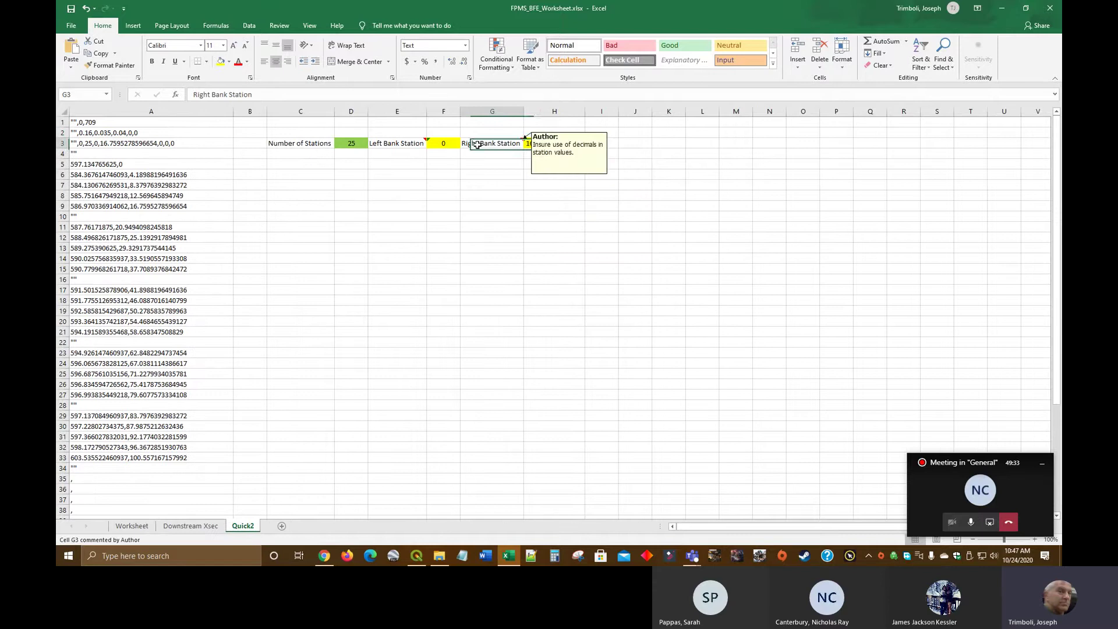
left_click(355, 146)
left_click(352, 227)
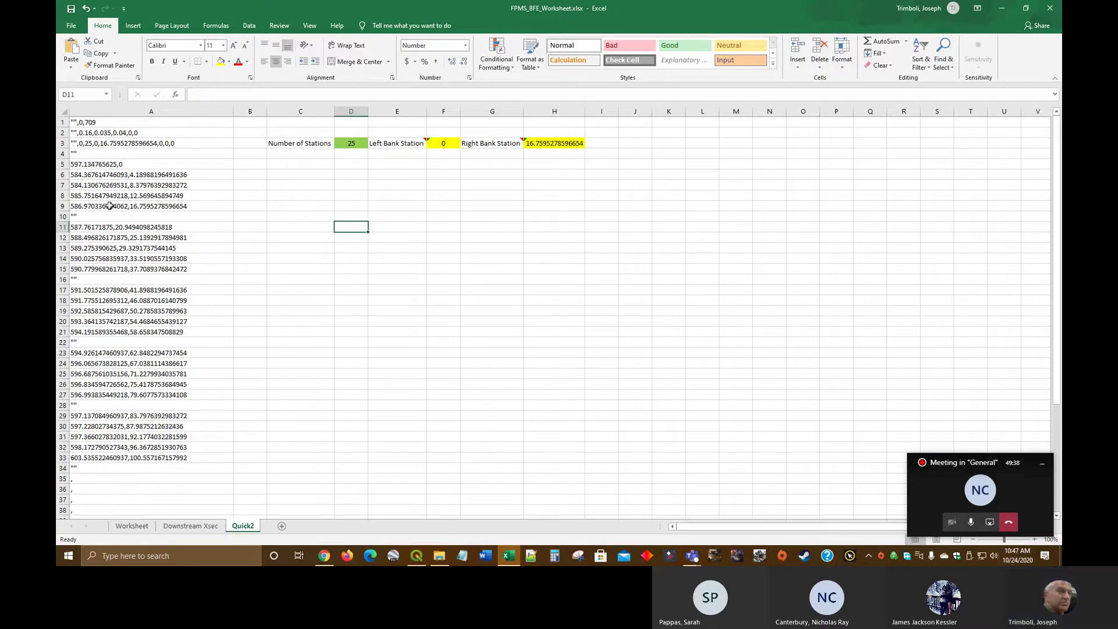
scroll(316, 388, "down", 4)
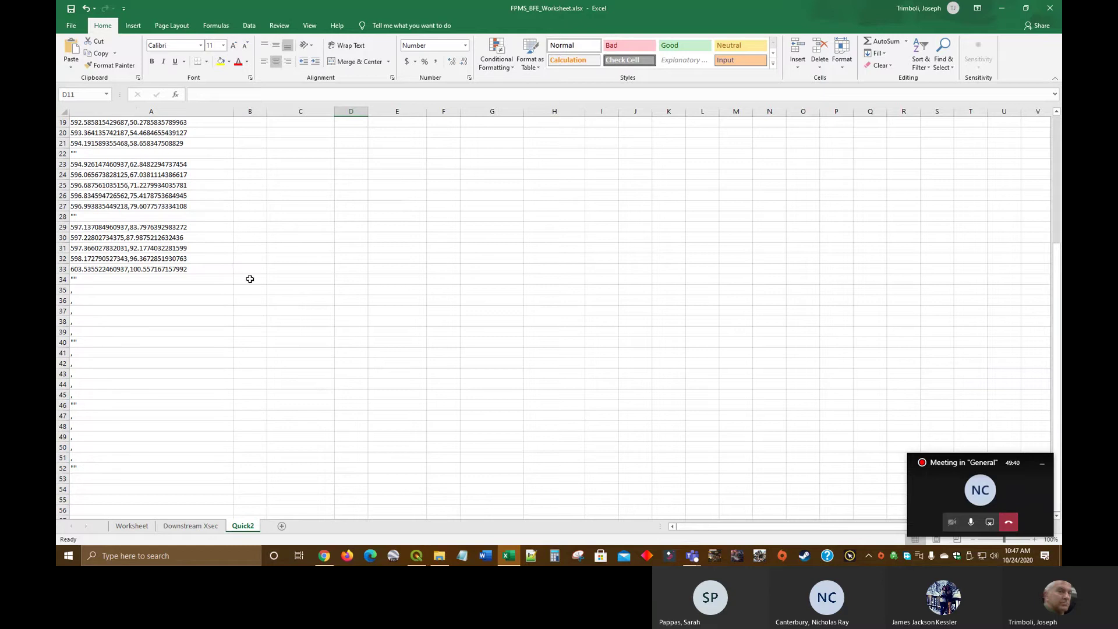
Step: Delete the unused rows 35 to 68 below the last cross-section entry on the Quick2 sheet
left_click_drag(63, 353, 62, 426)
right_click(66, 289)
left_click(97, 374)
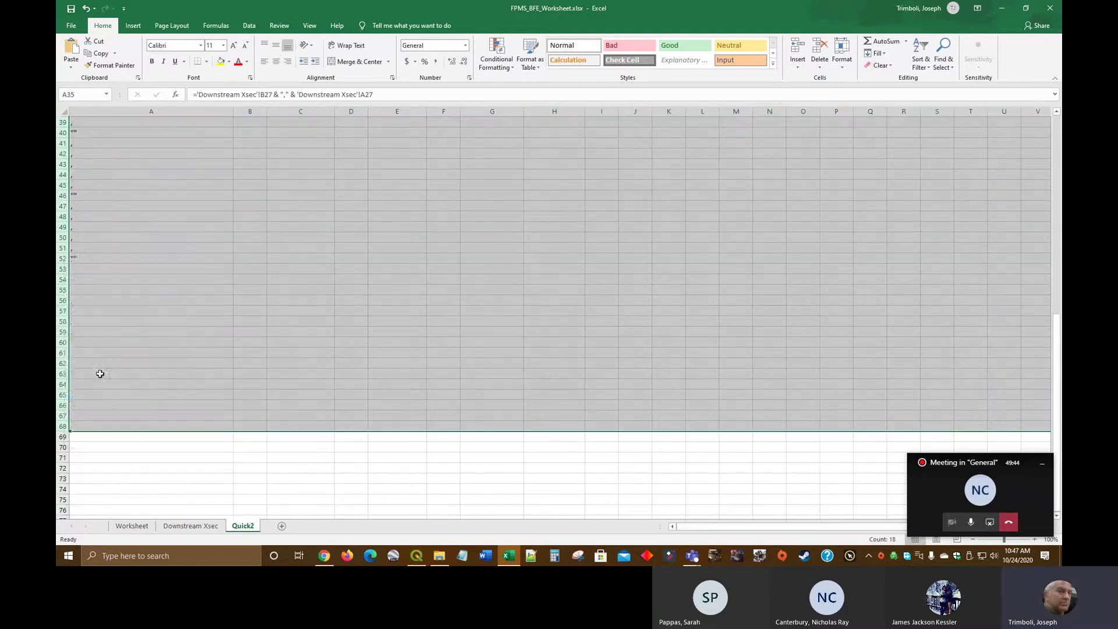
scroll(175, 343, "up", 8)
left_click(198, 329)
scroll(469, 344, "up", 5)
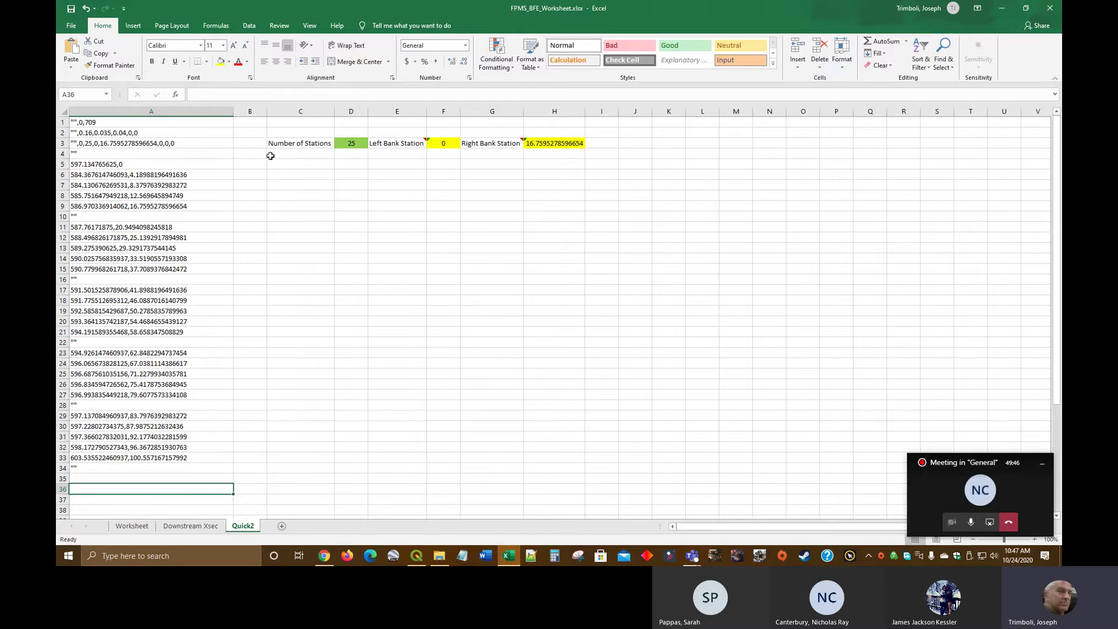
Step: Save the workbook and copy the cross-section data in cells A1:A34 of the Quick2 sheet
left_click(67, 11)
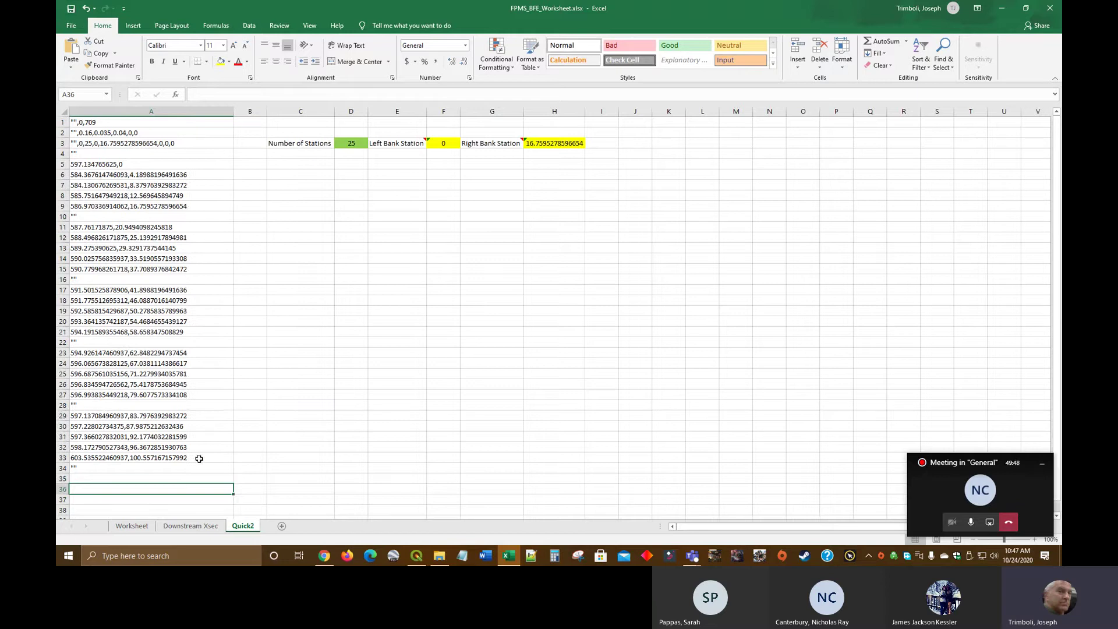
left_click_drag(94, 468, 64, 18)
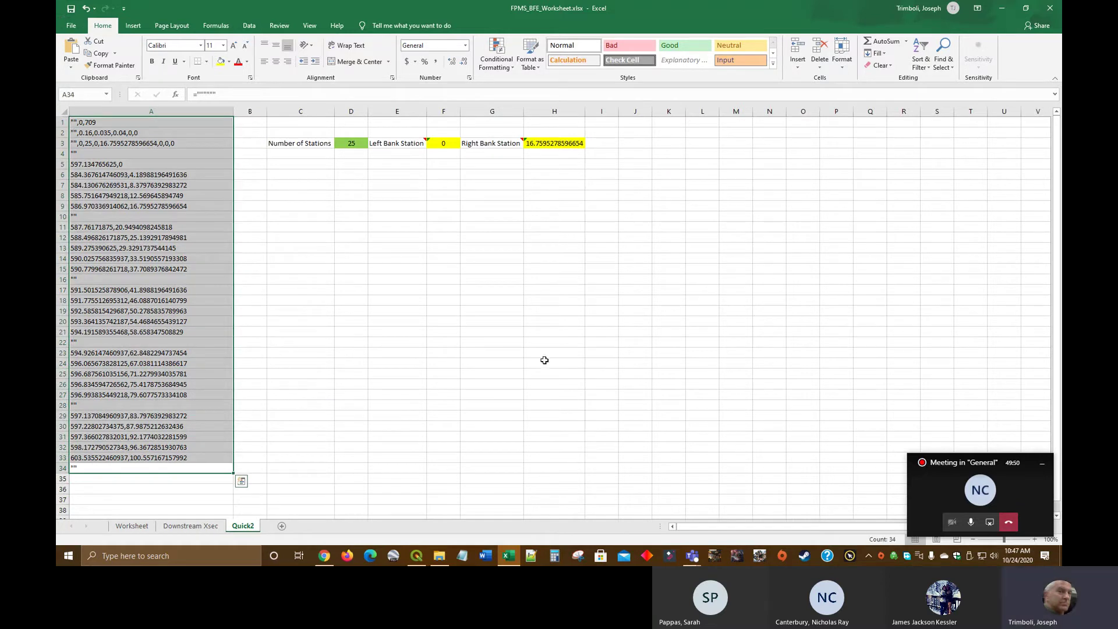
key("ctrl+c")
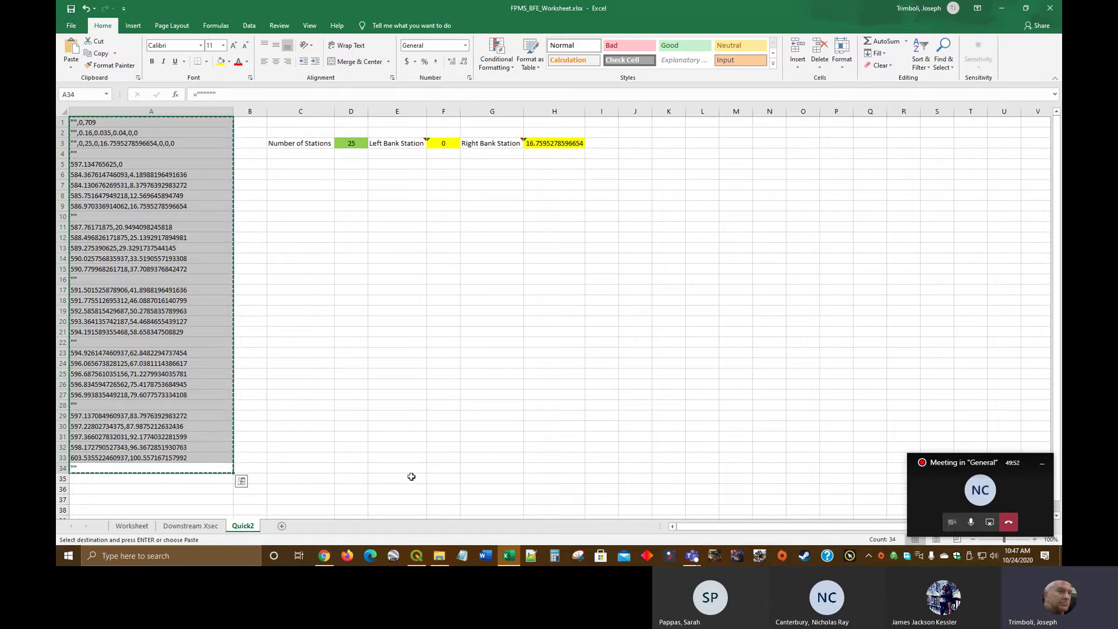
Step: Switch to File Explorer and open the 09b_Walkthrough folder inside MQGIS
left_click(439, 556)
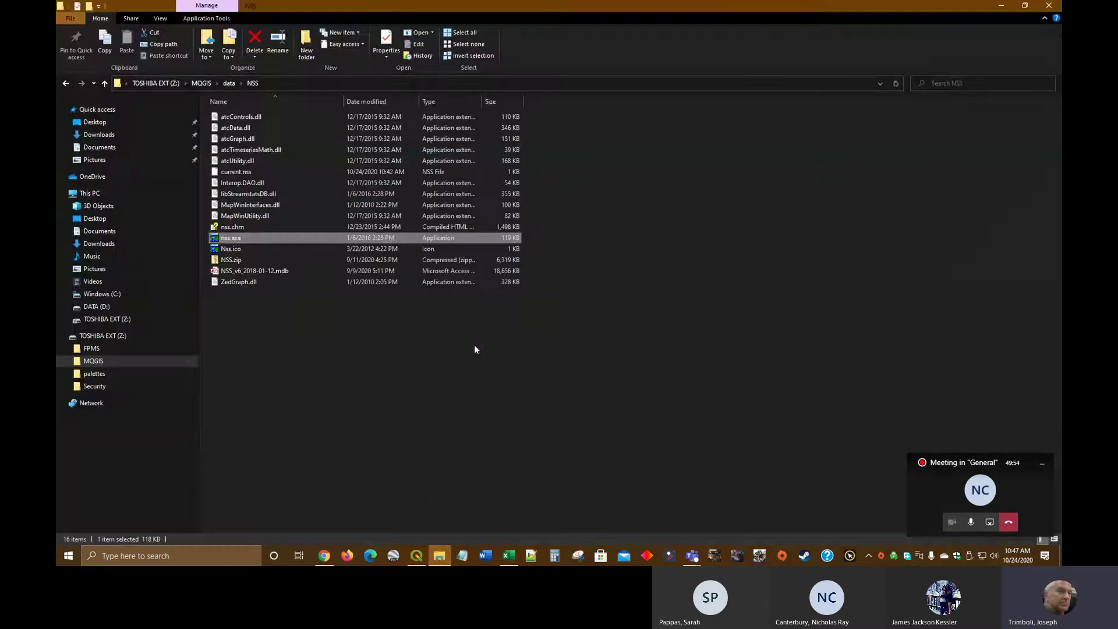
left_click(106, 363)
double_click(245, 216)
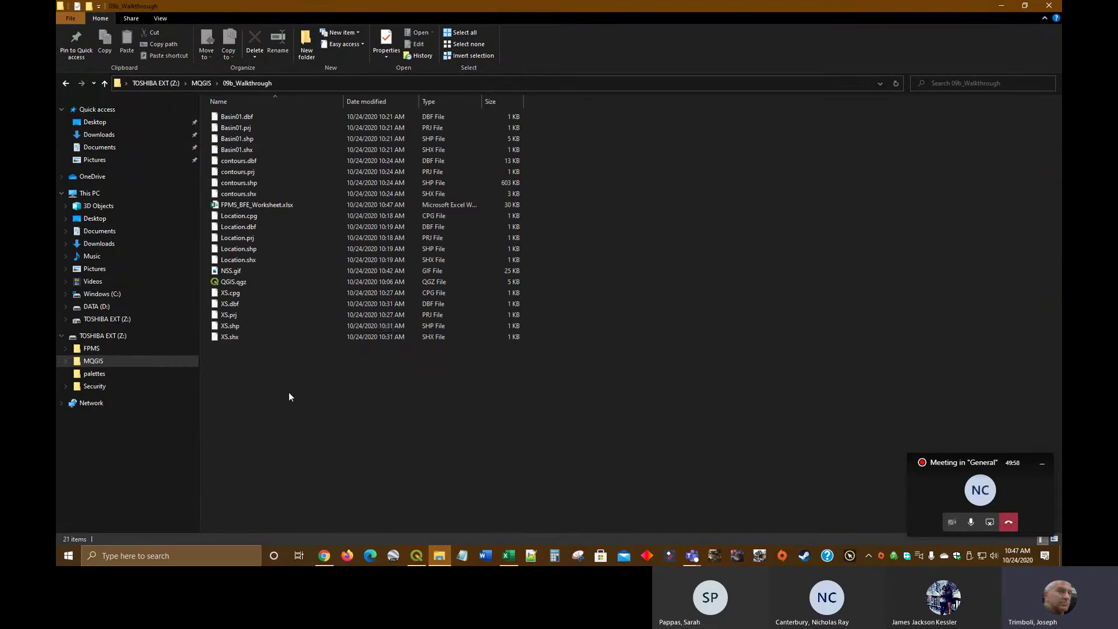
Step: Create a new text document in the 09b_Walkthrough folder and name it xsec.xsc, accepting the extension change
right_click(282, 404)
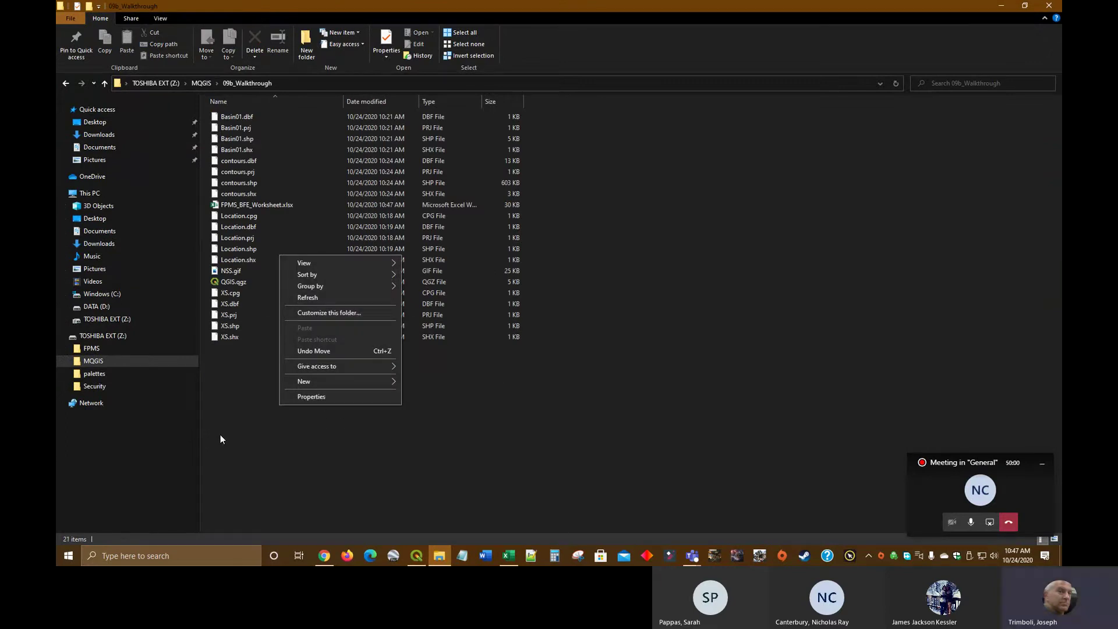
mouse_move(391, 381)
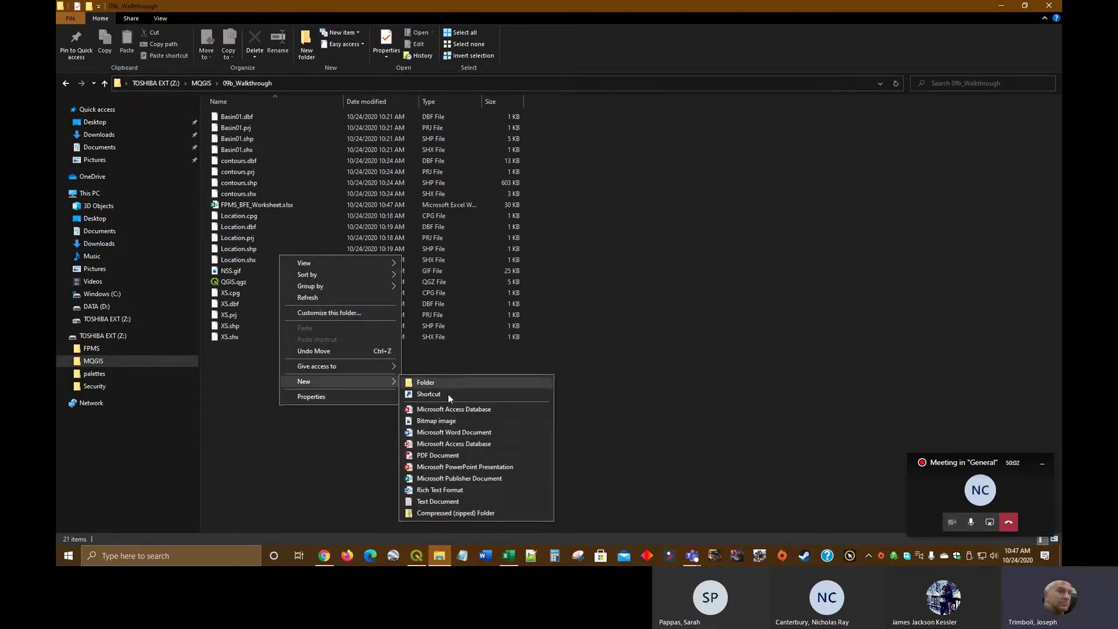
left_click(446, 500)
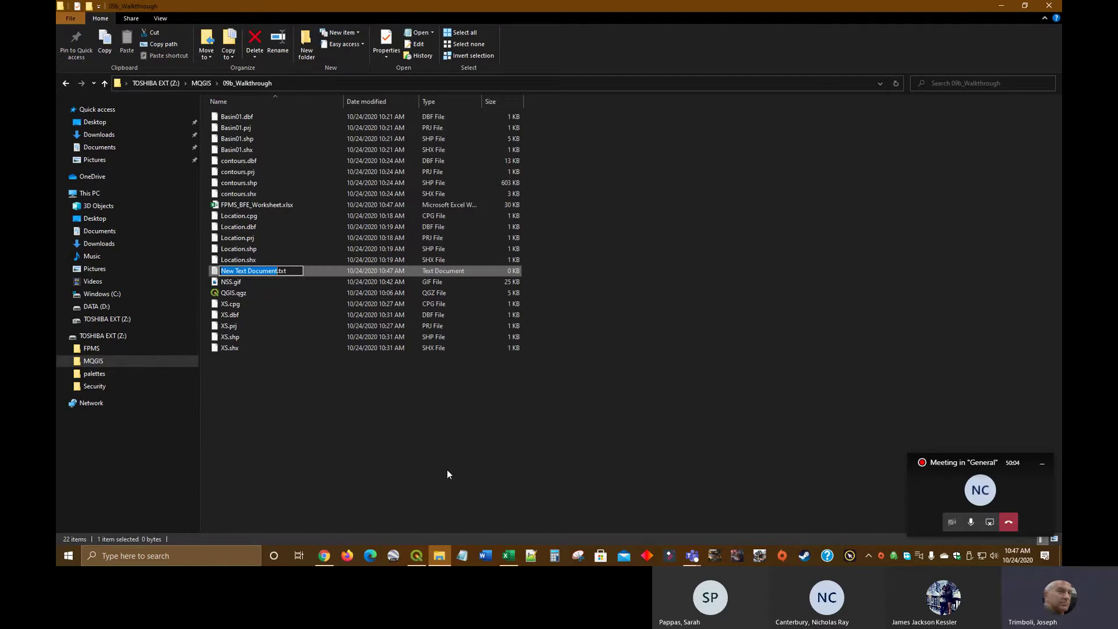
type("xsec")
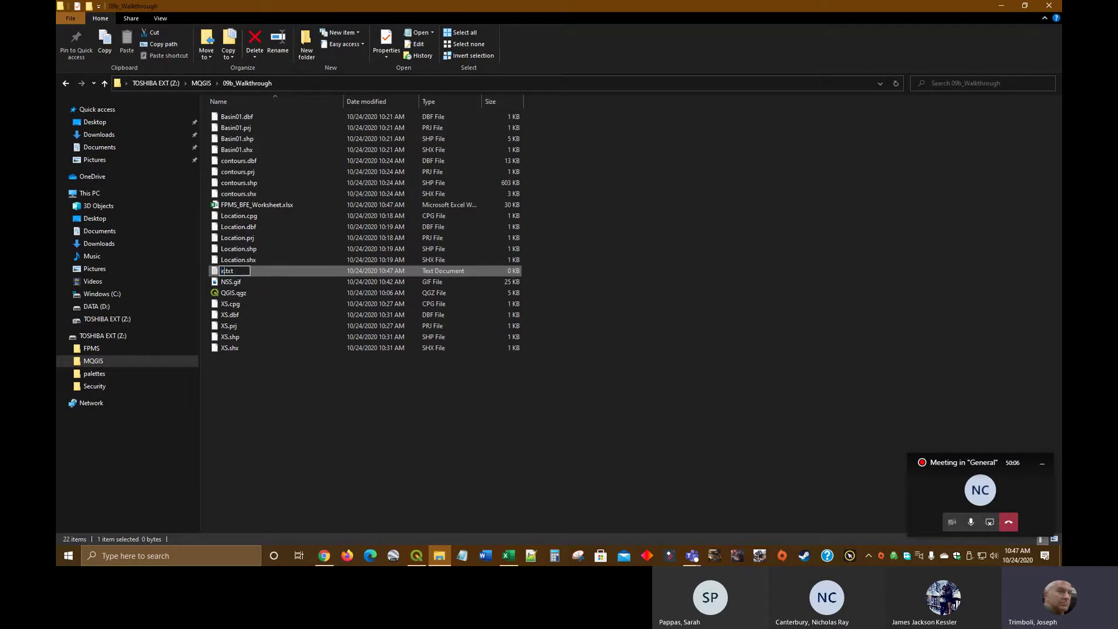
type(".xsc")
key("Delete")
key("Delete")
key("Delete")
key("Return")
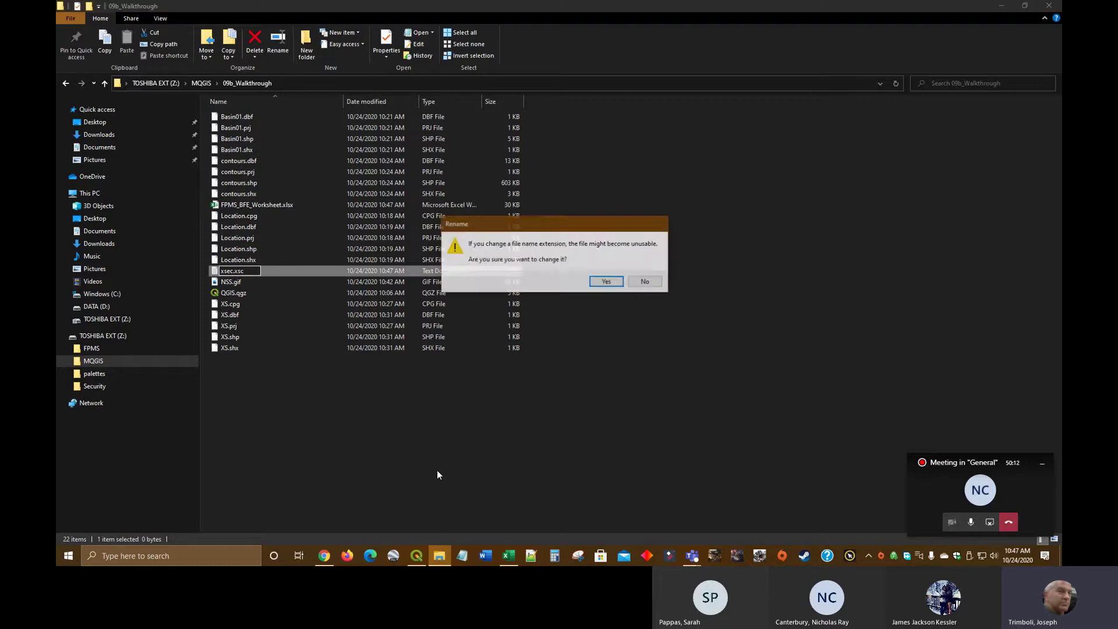
left_click(606, 282)
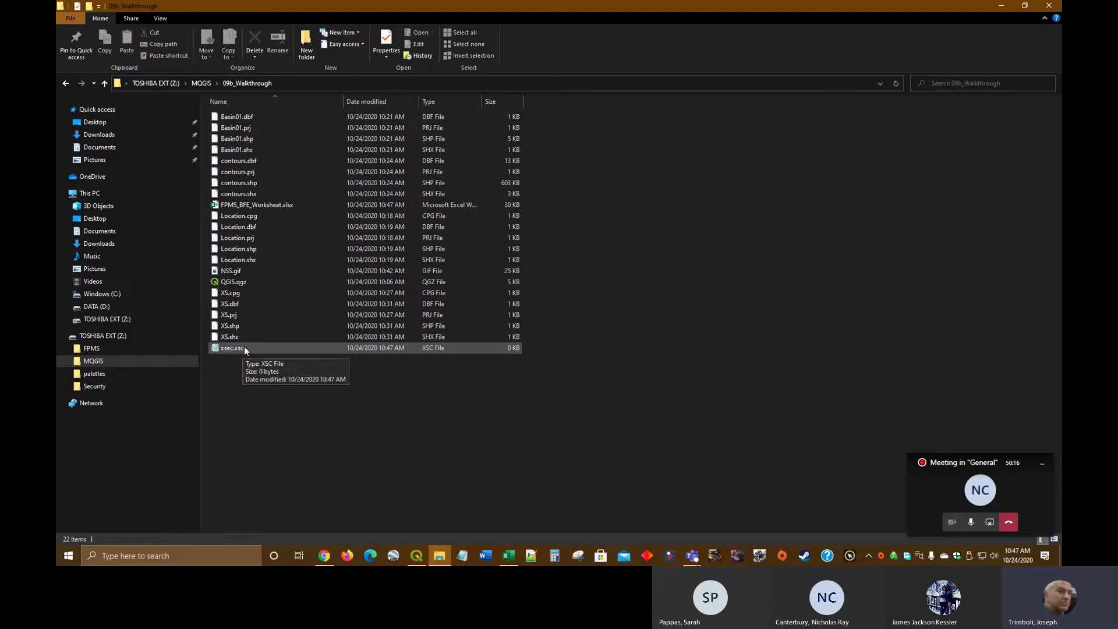
Step: Paste the copied cross-section data into xsec.xsc in Notepad and remove the trailing empty line
double_click(225, 348)
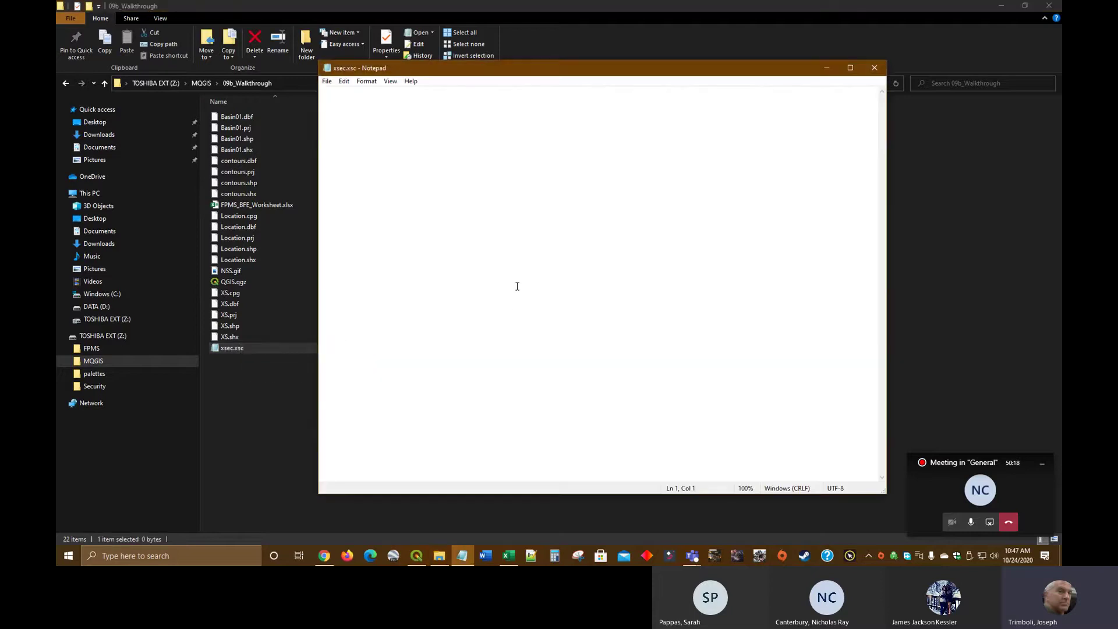
key("ctrl+v")
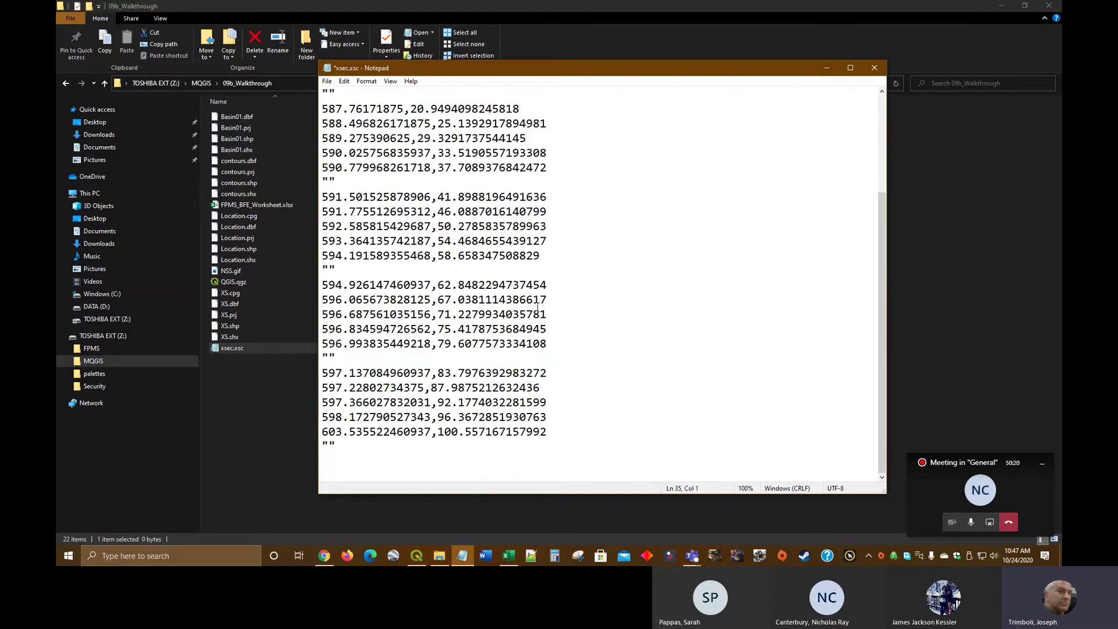
key("BackSpace")
scroll(485, 291, "up", 3)
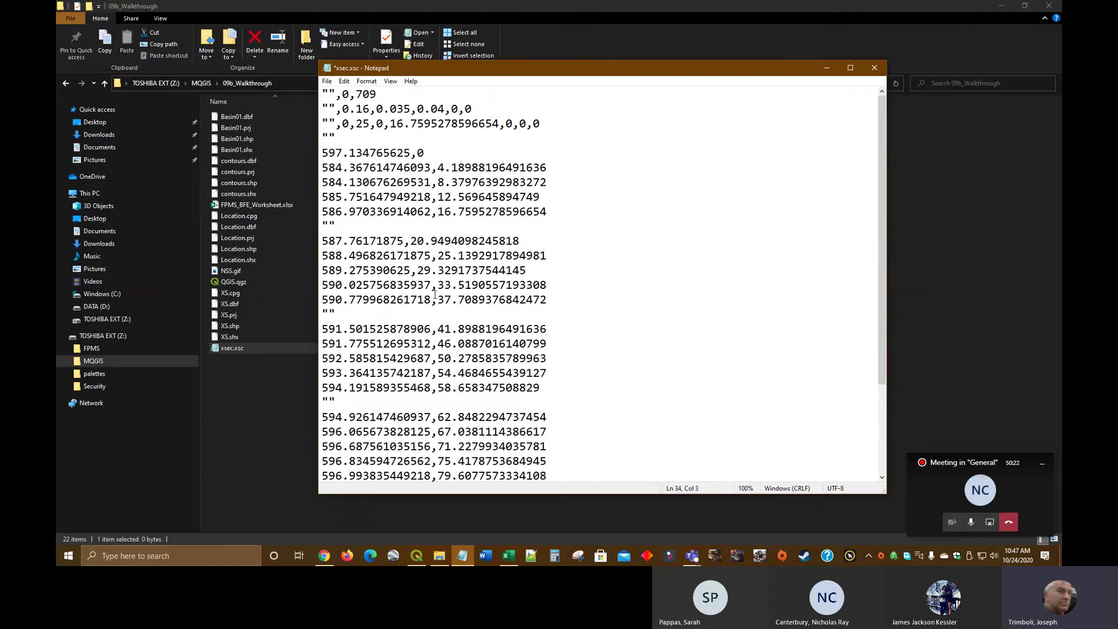
Step: Save xsec.xsc and close it
left_click(327, 83)
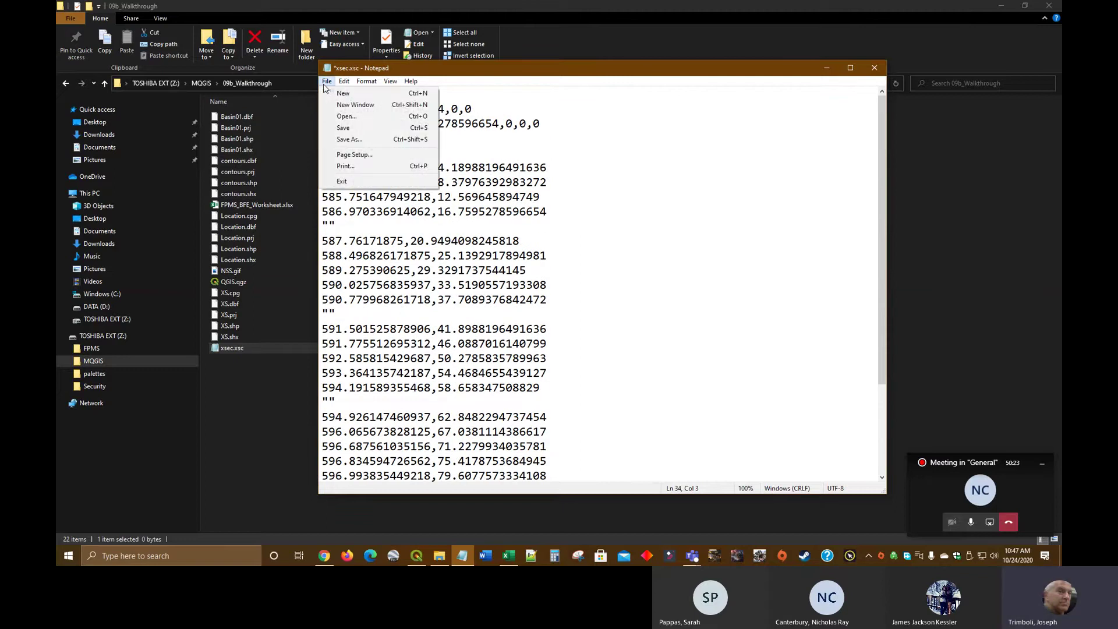
left_click(344, 127)
left_click(878, 74)
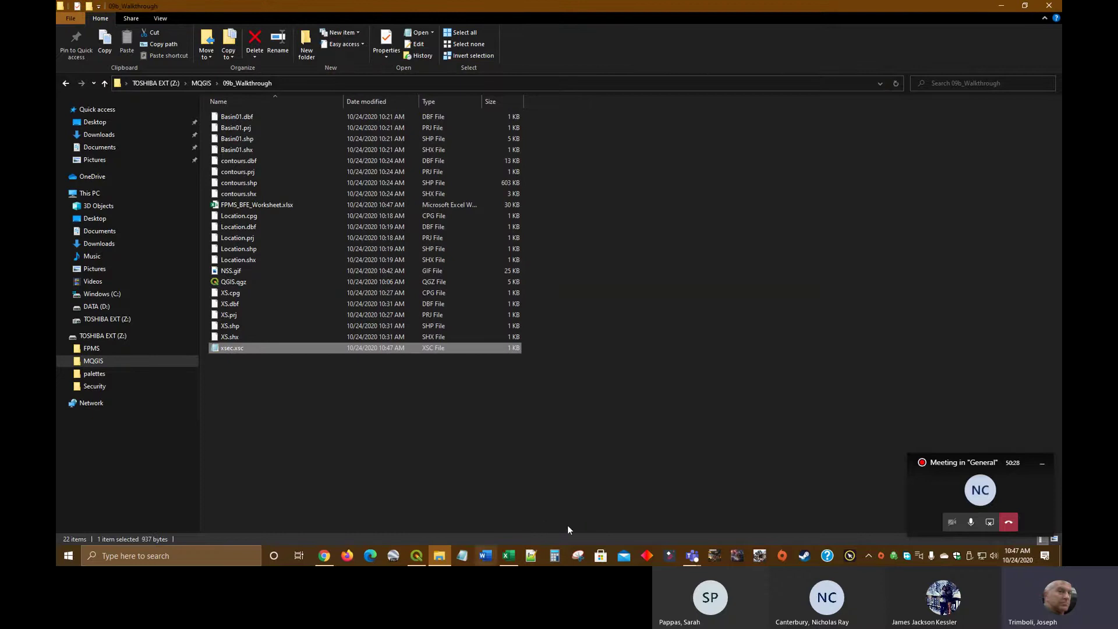
Step: Load xsec.xsc into an empty Notepad window to check its full contents, closing it when done
left_click(466, 554)
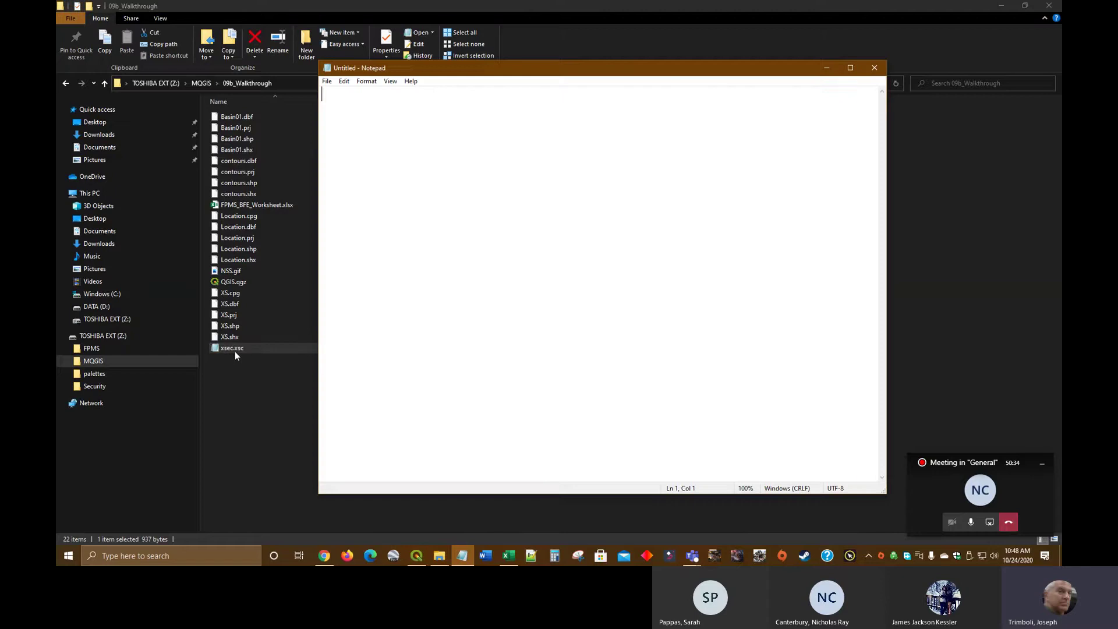
left_click_drag(236, 352, 511, 228)
scroll(685, 233, "down", 3)
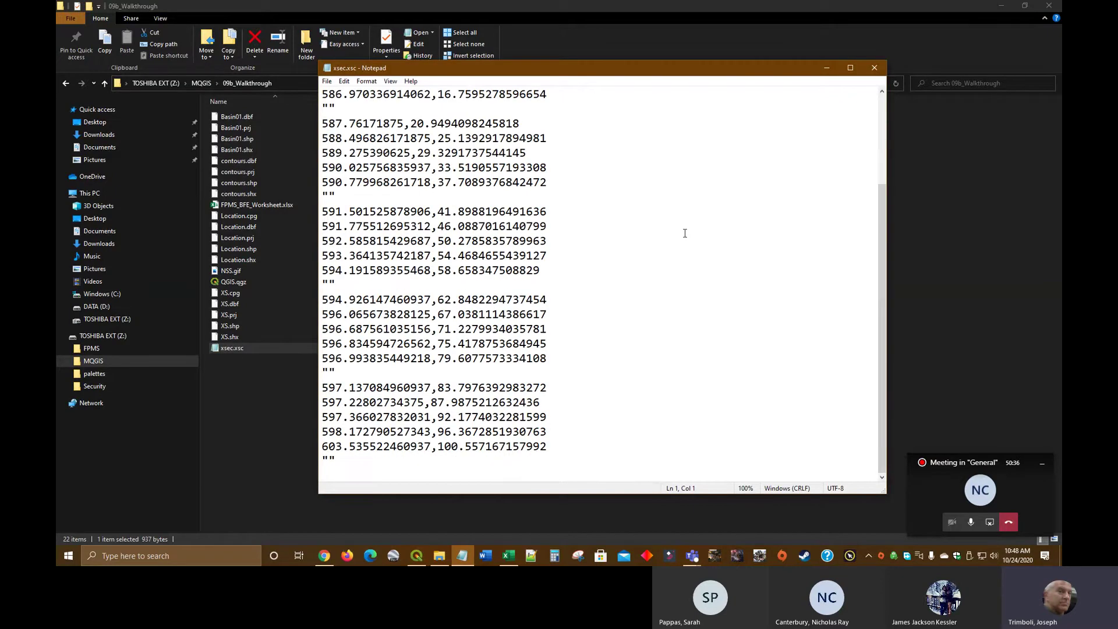
scroll(685, 233, "up", 3)
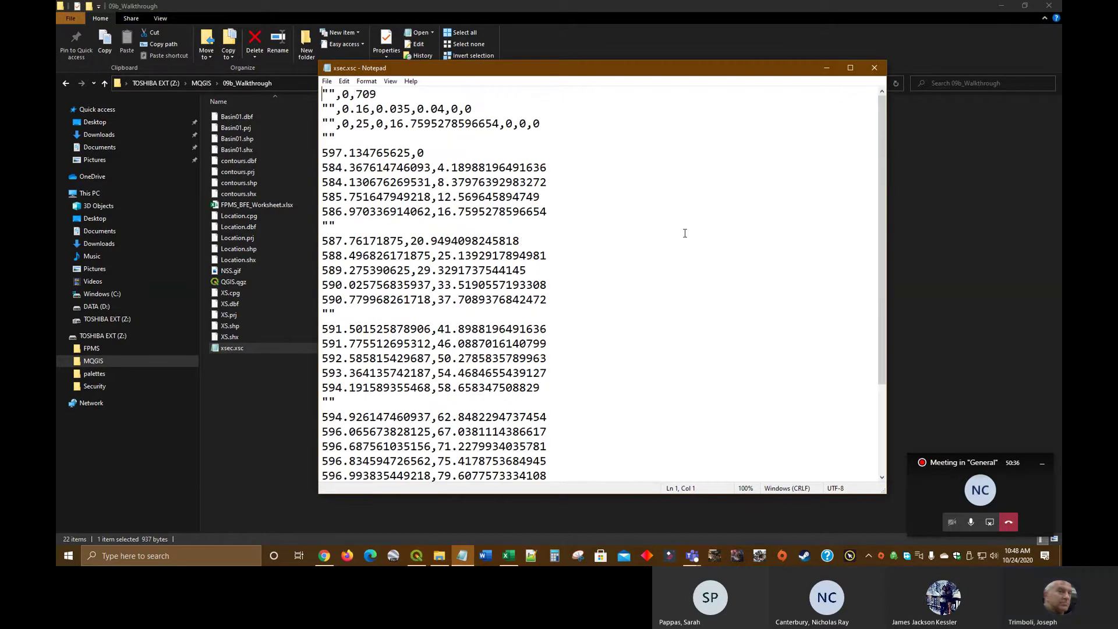
left_click(874, 69)
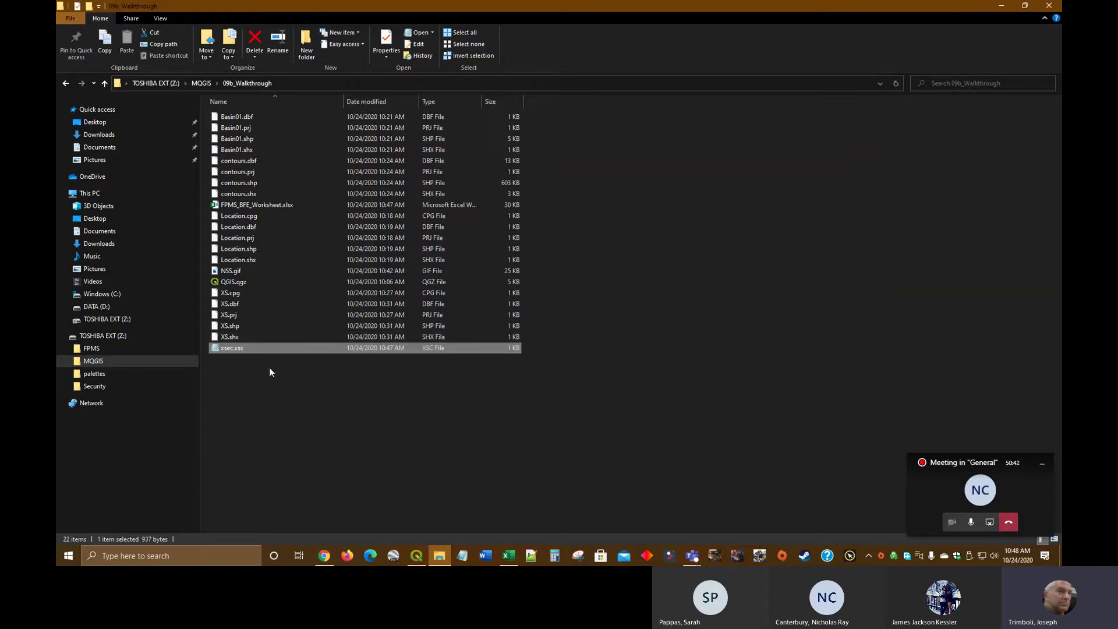
Step: Copy xsec.xsc from 09b_Walkthrough into C:\Quick2, replacing the existing file of the same name
right_click(233, 347)
left_click(258, 284)
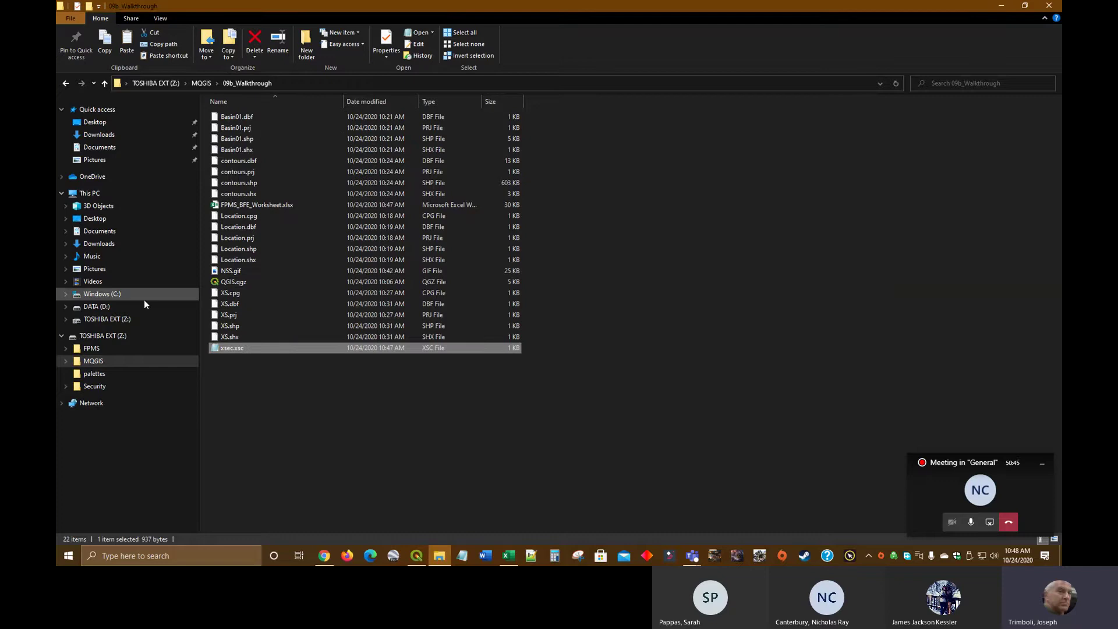
left_click(112, 296)
double_click(239, 195)
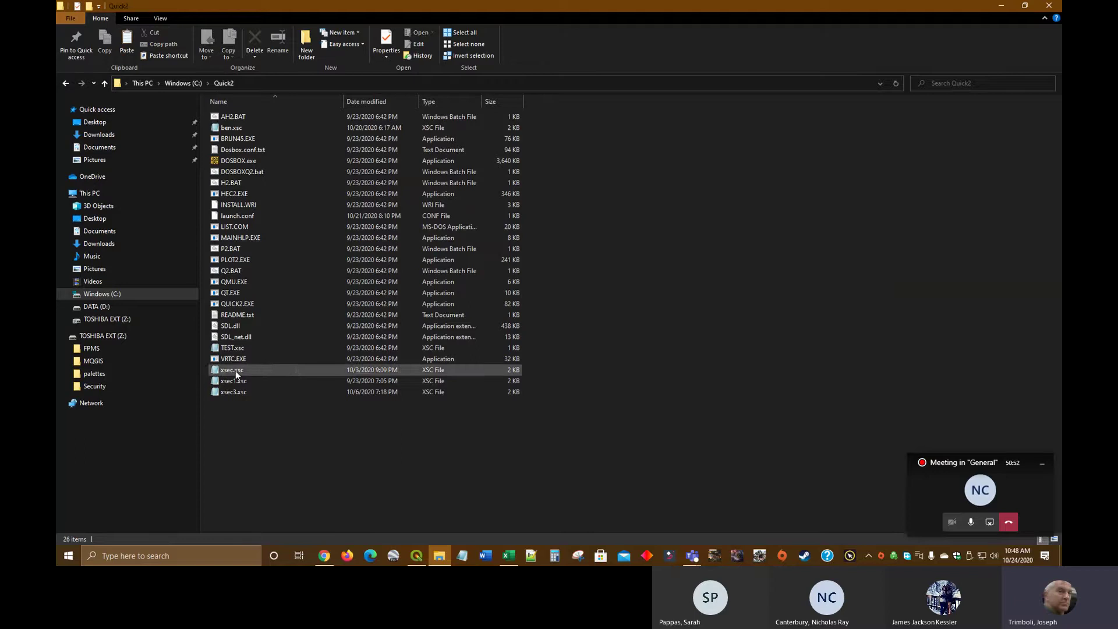
right_click(300, 459)
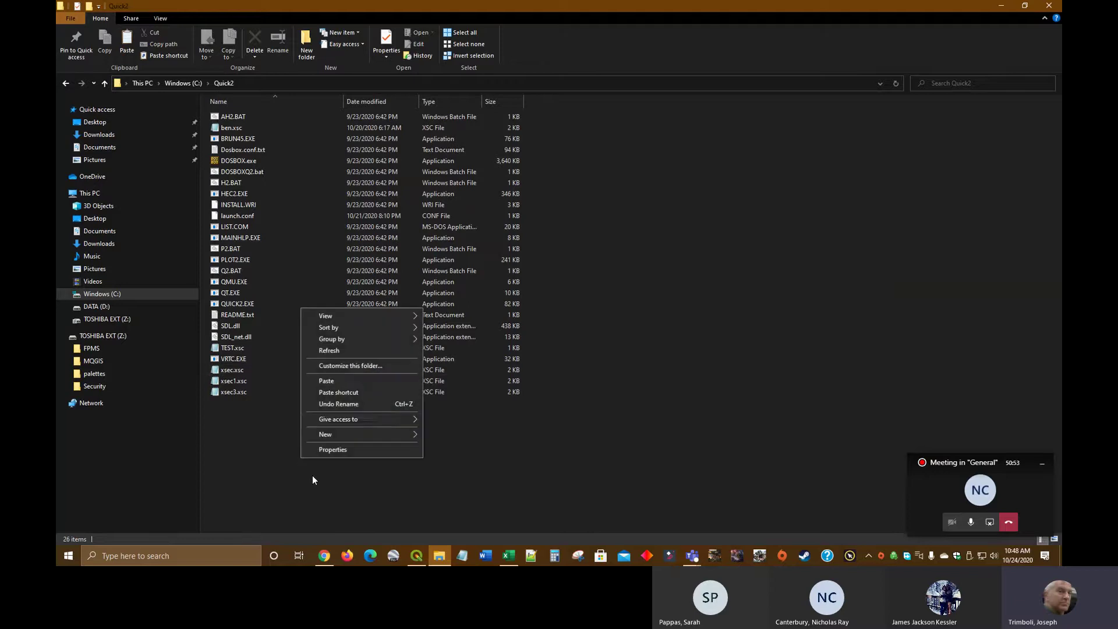
left_click(336, 381)
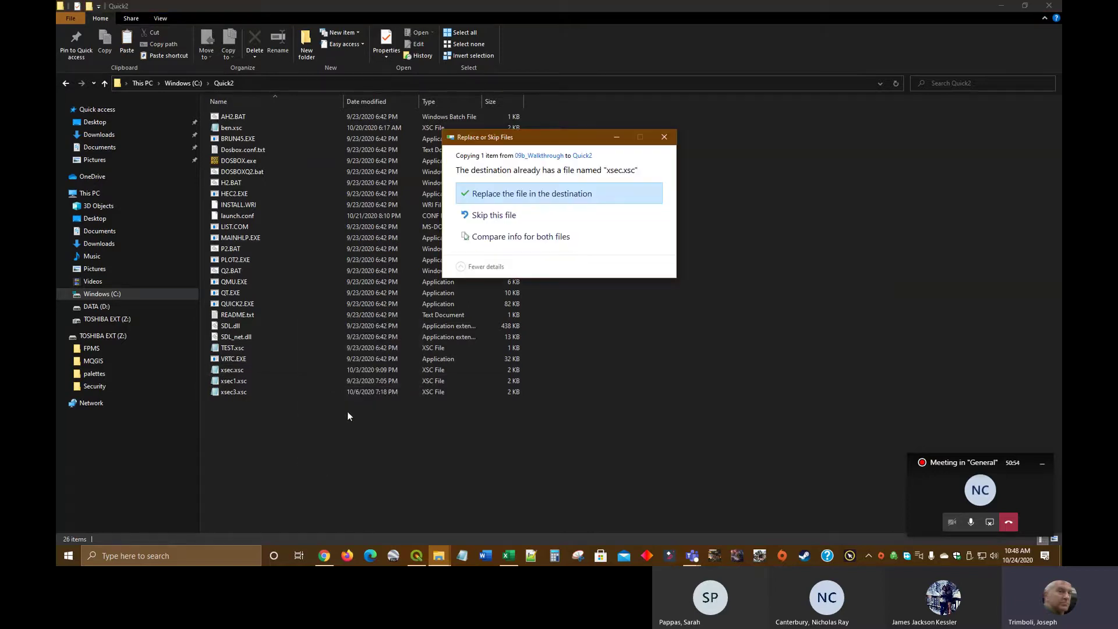
left_click(524, 196)
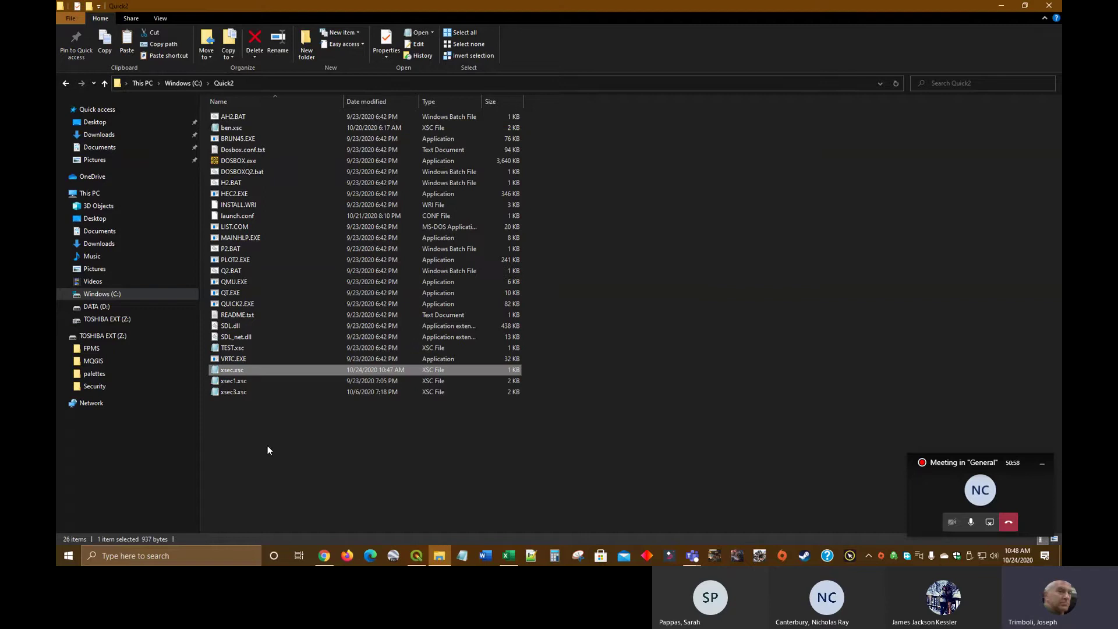
Step: Delete the old files xsec1.xsc and xsec3.xsc from the Quick2 folder
left_click_drag(249, 417, 247, 376)
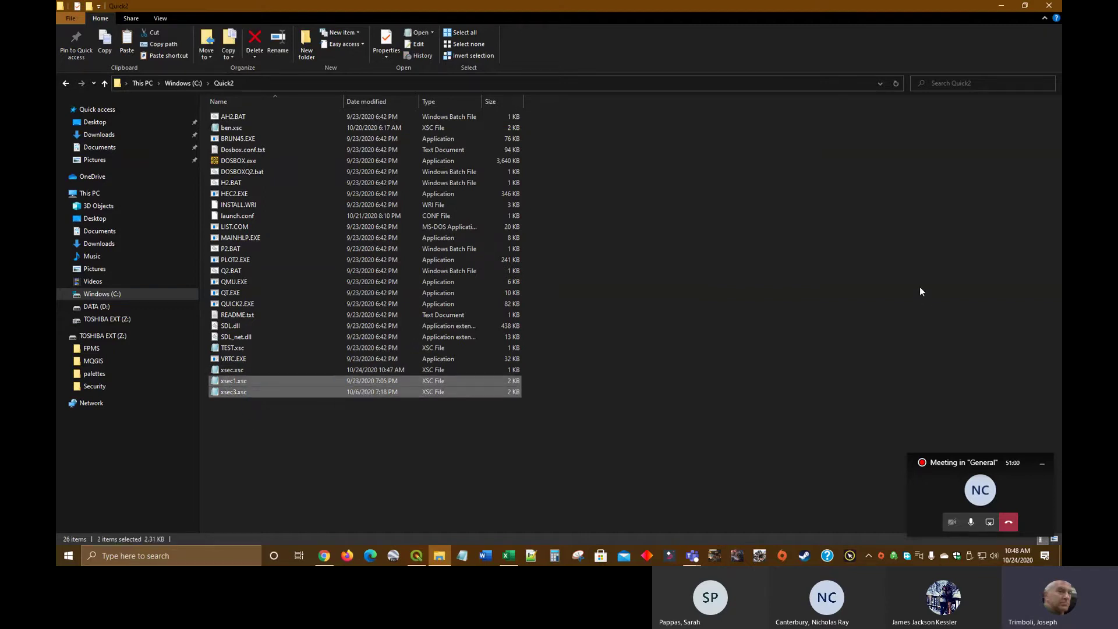
key("Delete")
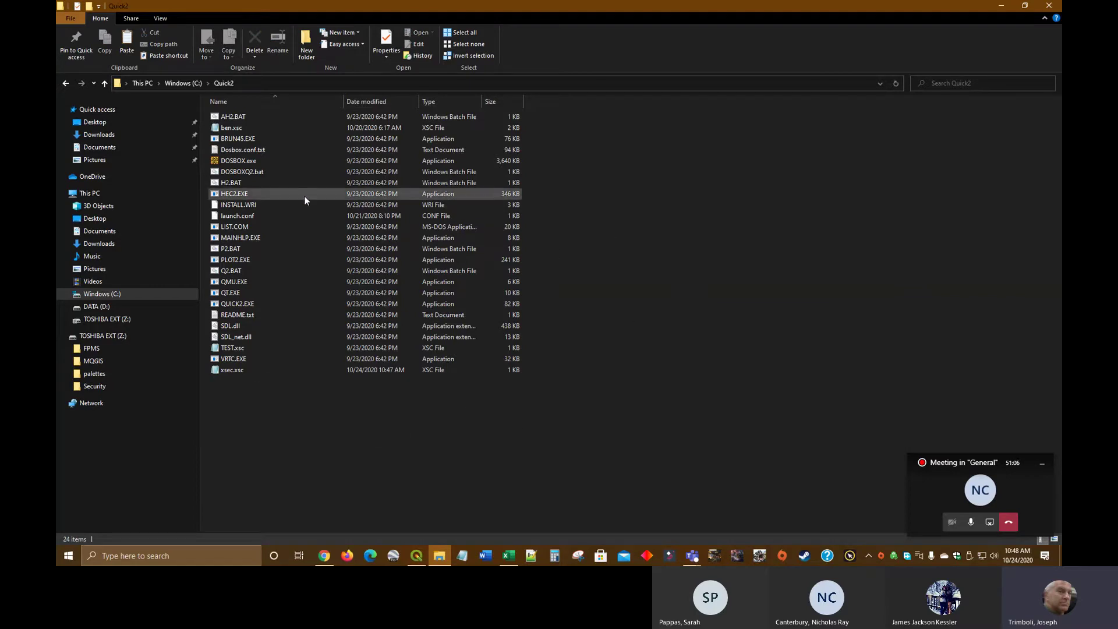
Step: Launch DOSBOXQ2.bat, minimize its console window and move the DOSBox window clear of the file list
double_click(247, 171)
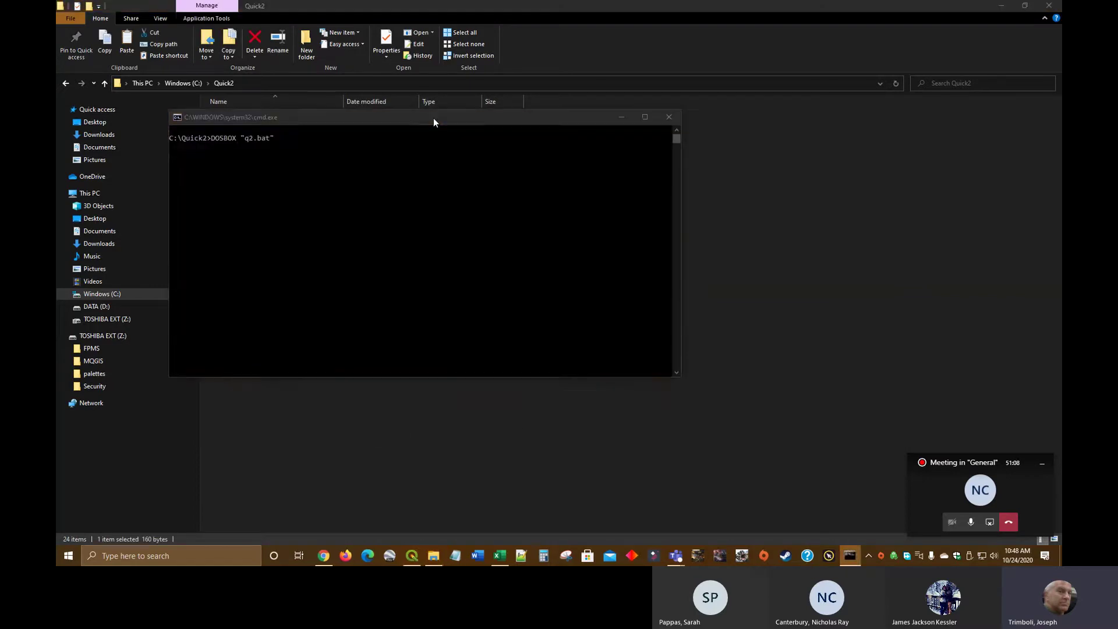
left_click(631, 133)
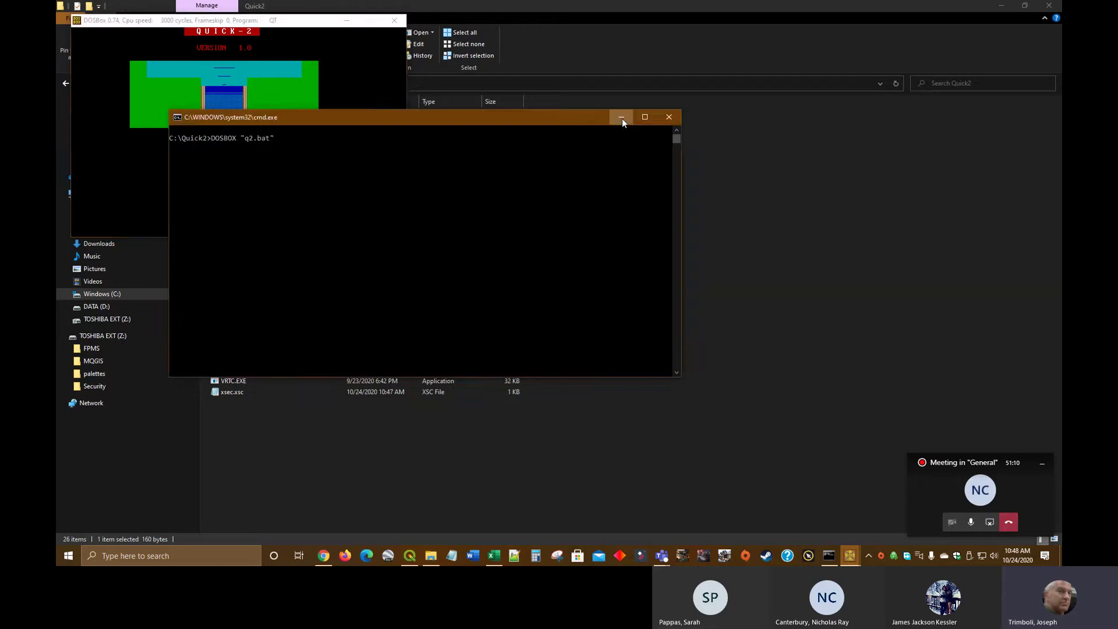
left_click(621, 117)
left_click_drag(301, 19, 697, 85)
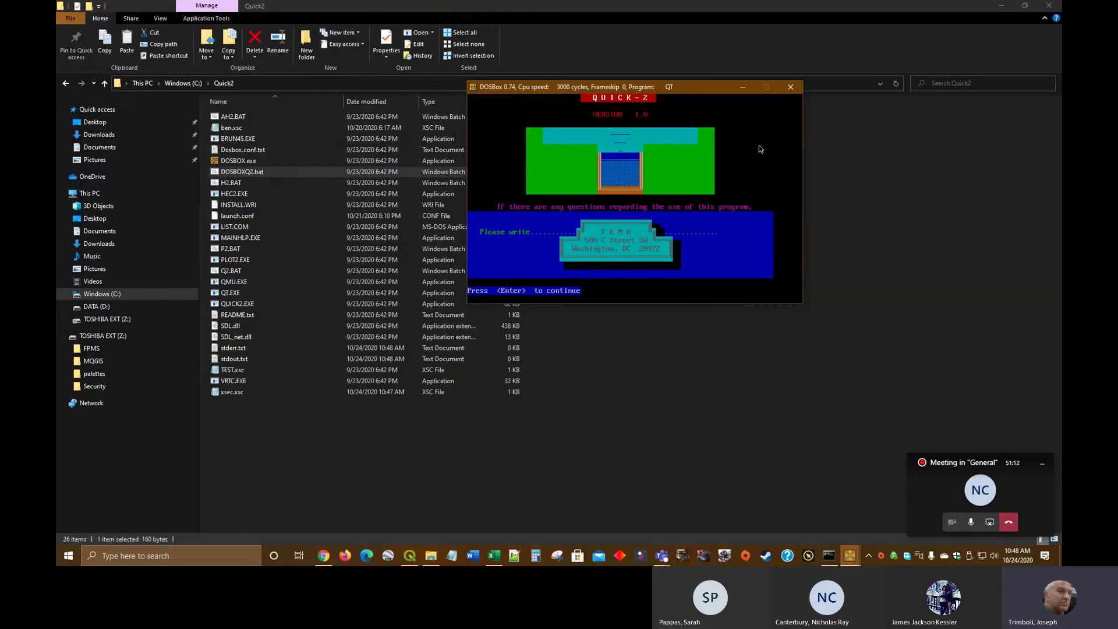
Step: Start a Normal Depth calculation for an irregular channel from the QUICK-2 main menu
key("Return")
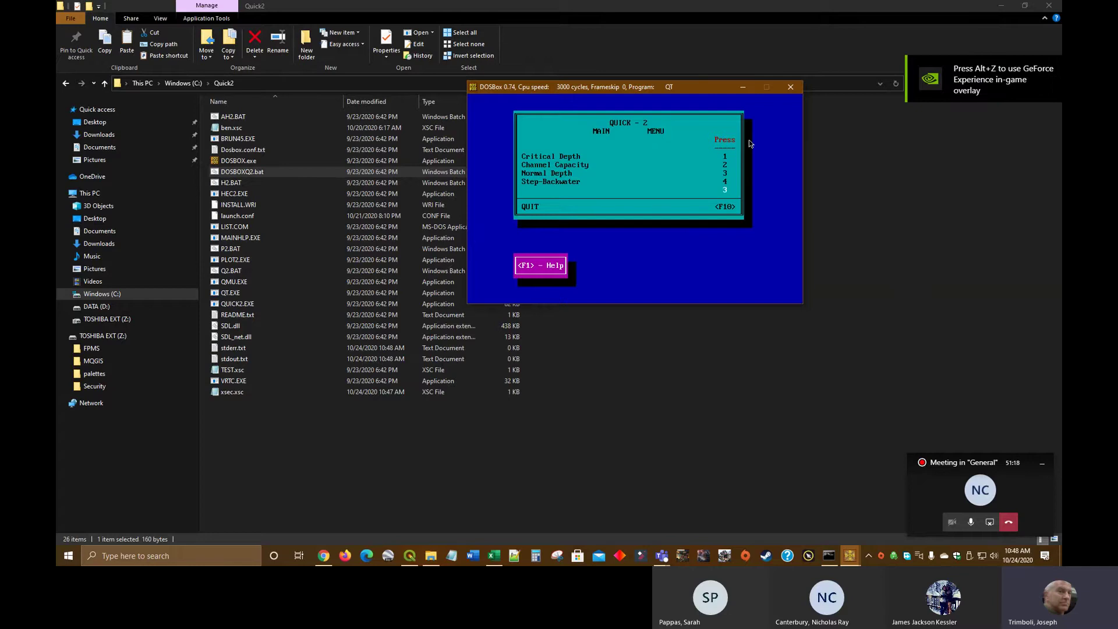
key("1")
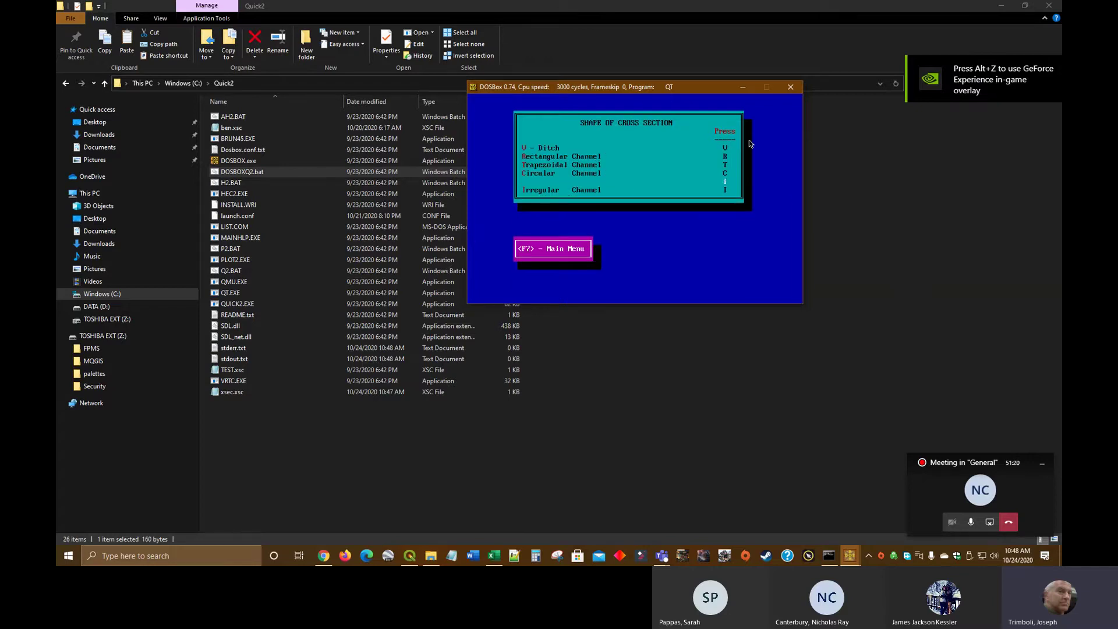
key("i")
Step: Retrieve the xsec cross-section file from the default drive into the Normal Depth form
key("F6")
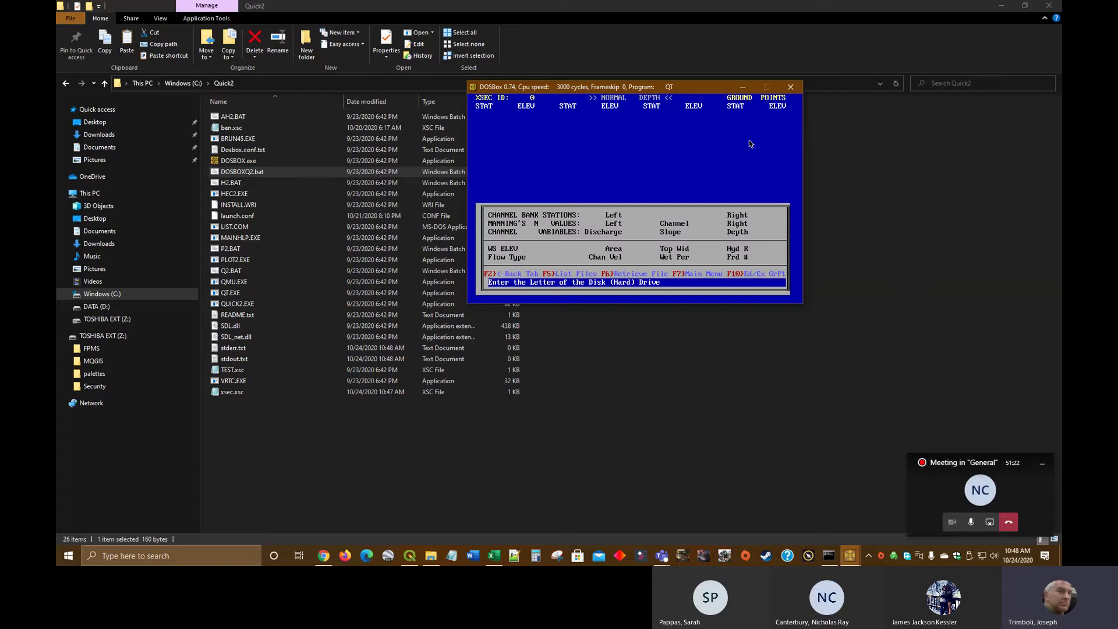
key("Return")
key("Return")
type("xsec")
key("Return")
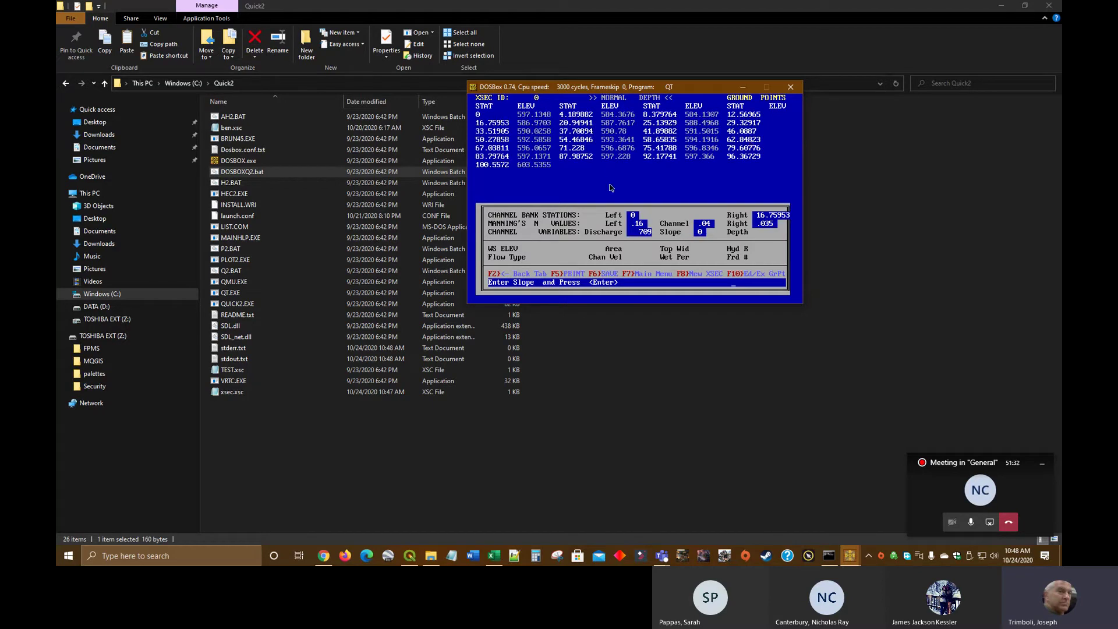
Step: Switch to FPMS_BFE_Worksheet.xlsx in Excel and compare its Downstream Xsec points with the cross section loaded in DOSBox
left_click(493, 559)
left_click(1027, 8)
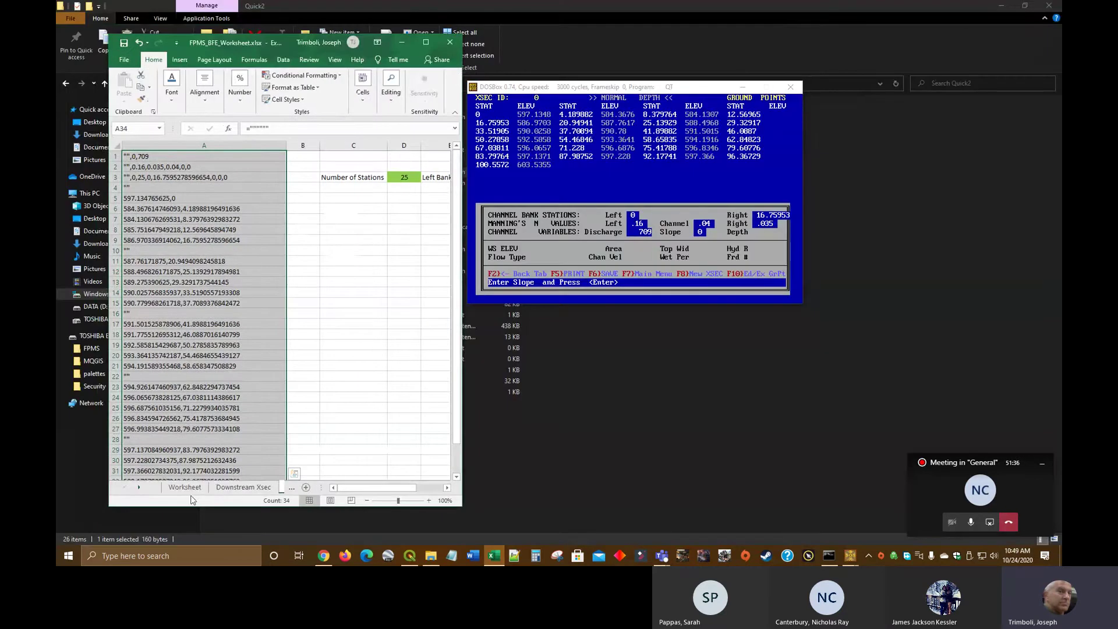
left_click(244, 487)
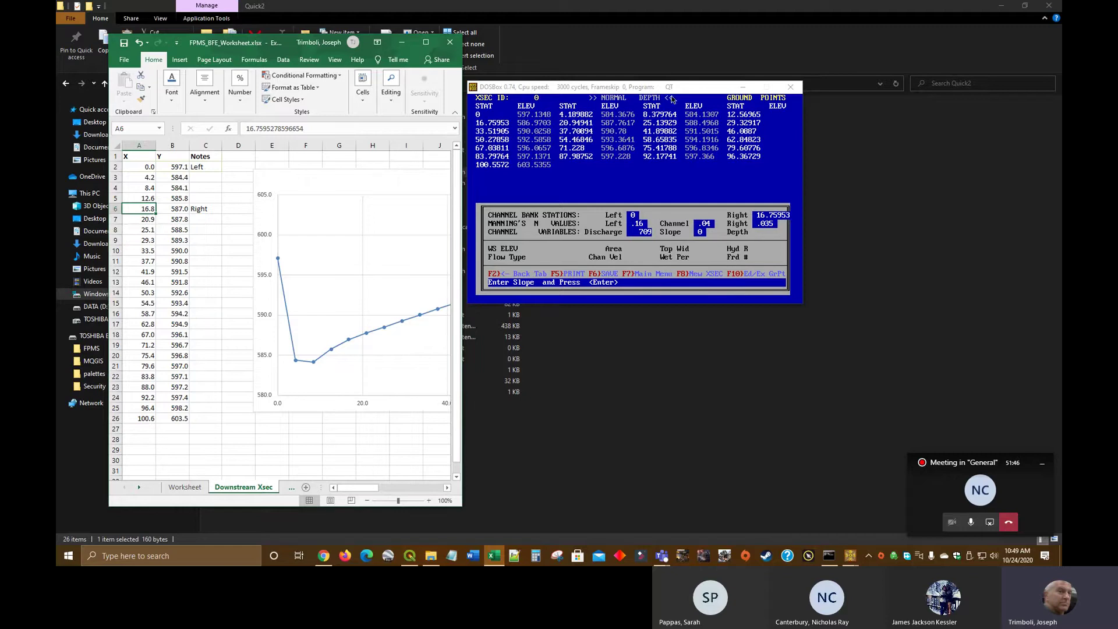
left_click(702, 87)
left_click_drag(701, 86, 714, 109)
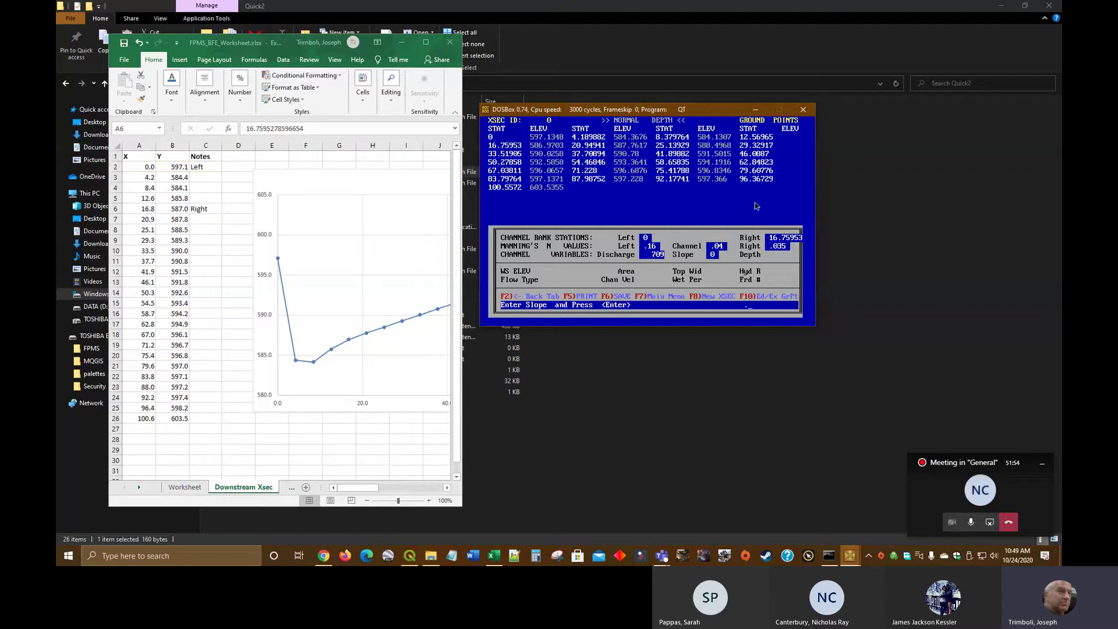
Step: Set the channel slope in QUICK-2 to .009874918 from the Excel Worksheet sheet and run the normal depth calculation
left_click(187, 492)
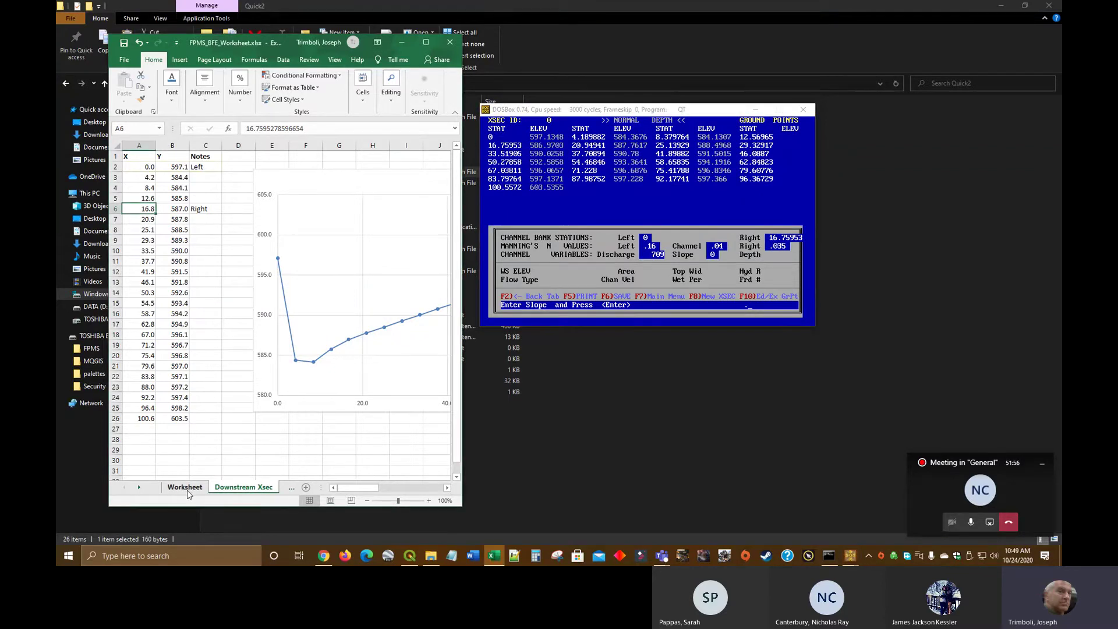
left_click(187, 490)
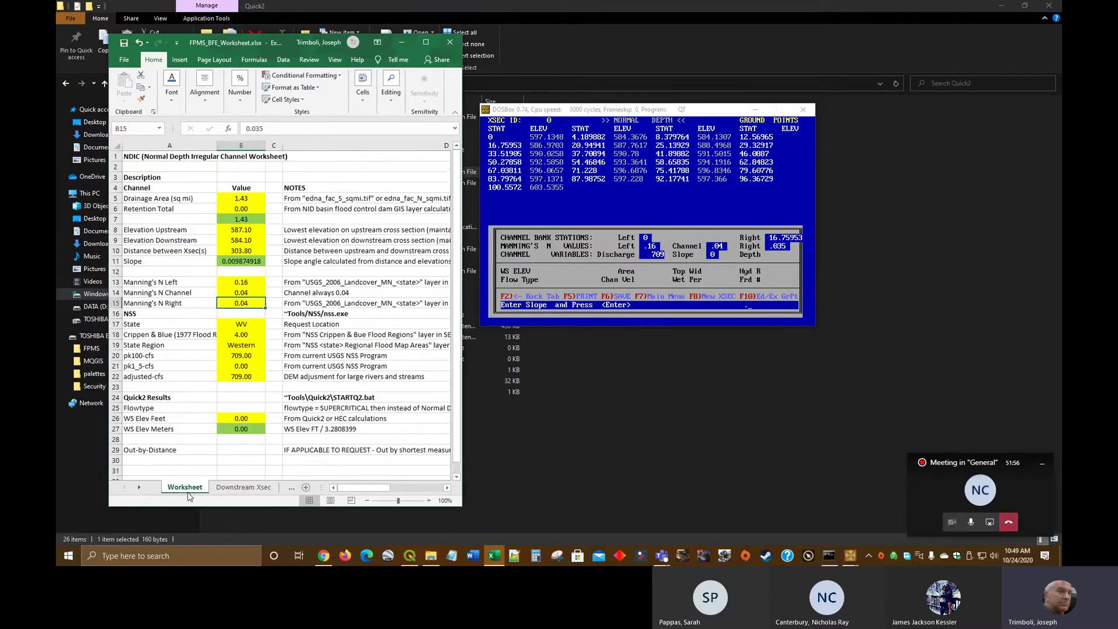
left_click(700, 112)
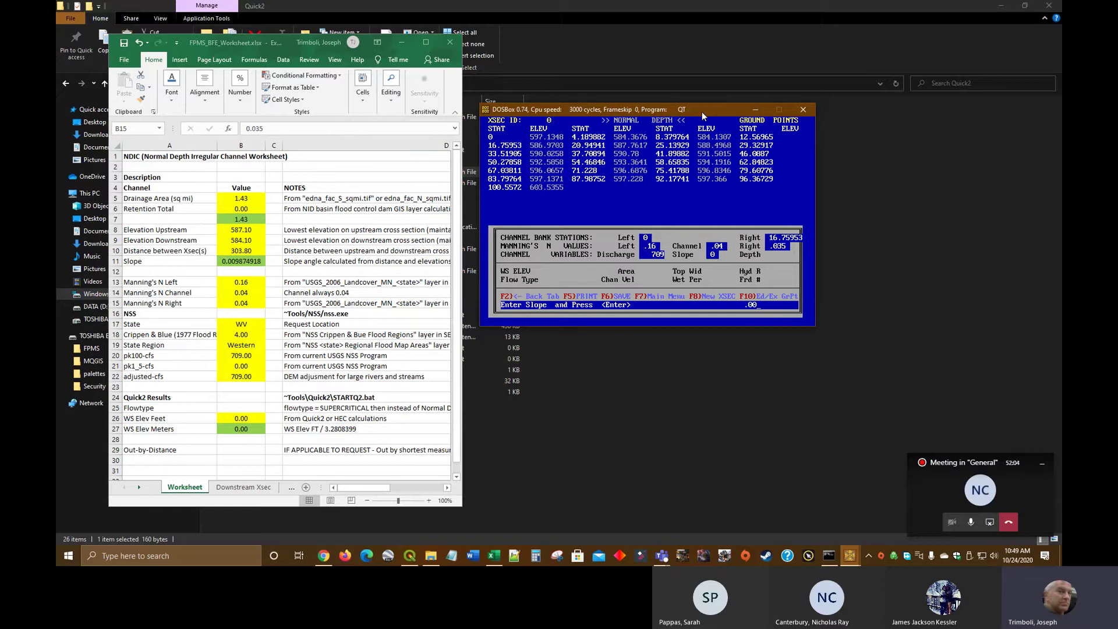
type("9874918")
key("Return")
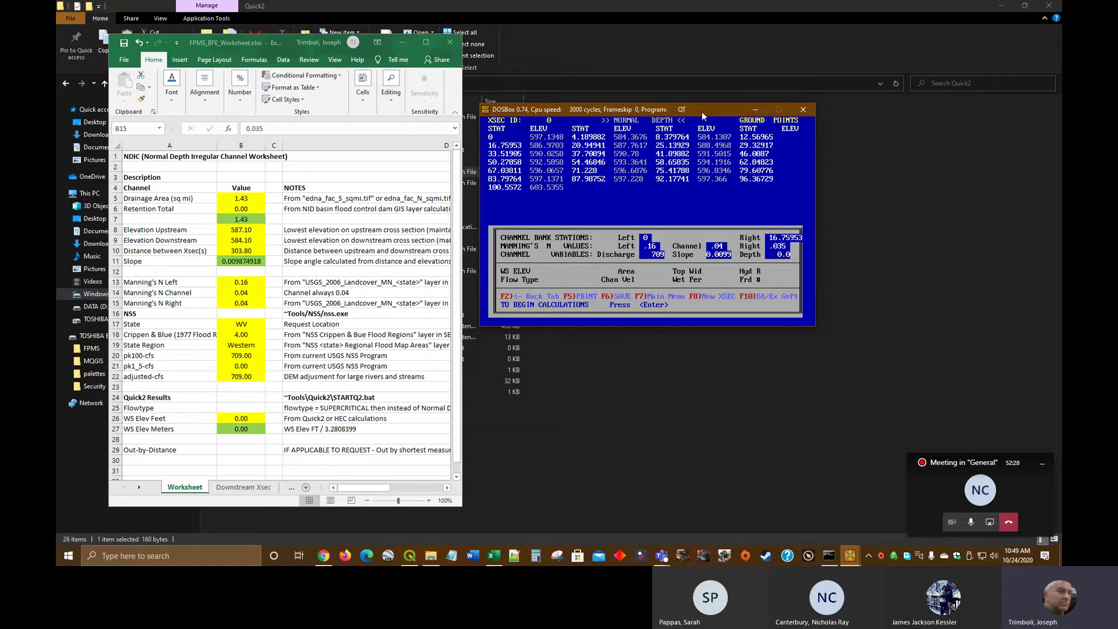
key("Return")
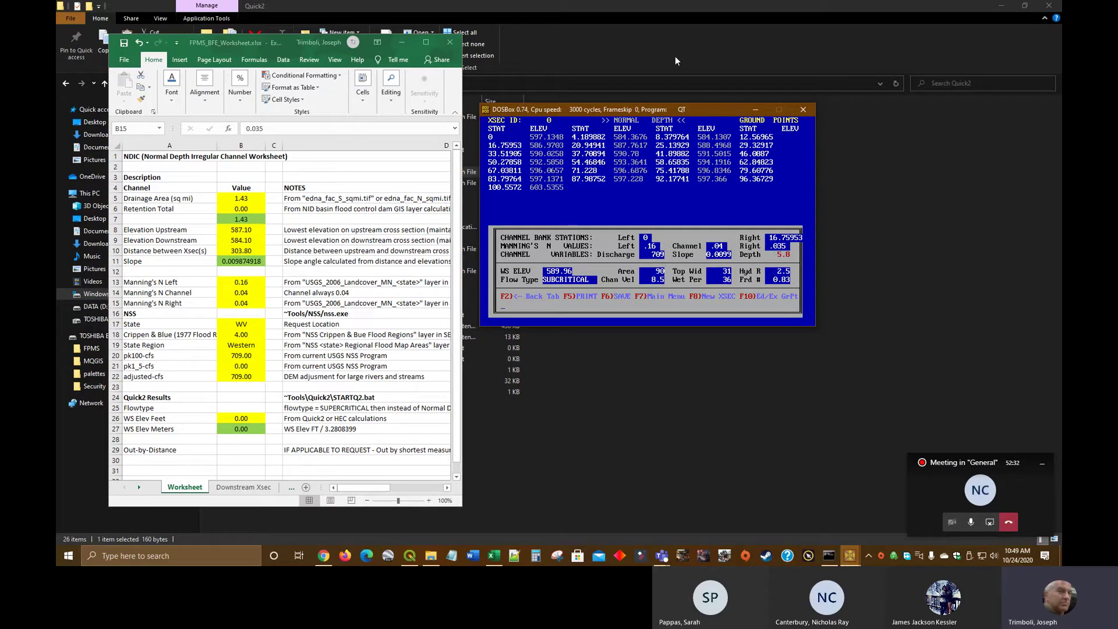
Step: Record the Quick2 results in the Excel worksheet: WS Elev Feet 589.96 and Flowtype SUBCRITICAL
left_click(245, 420)
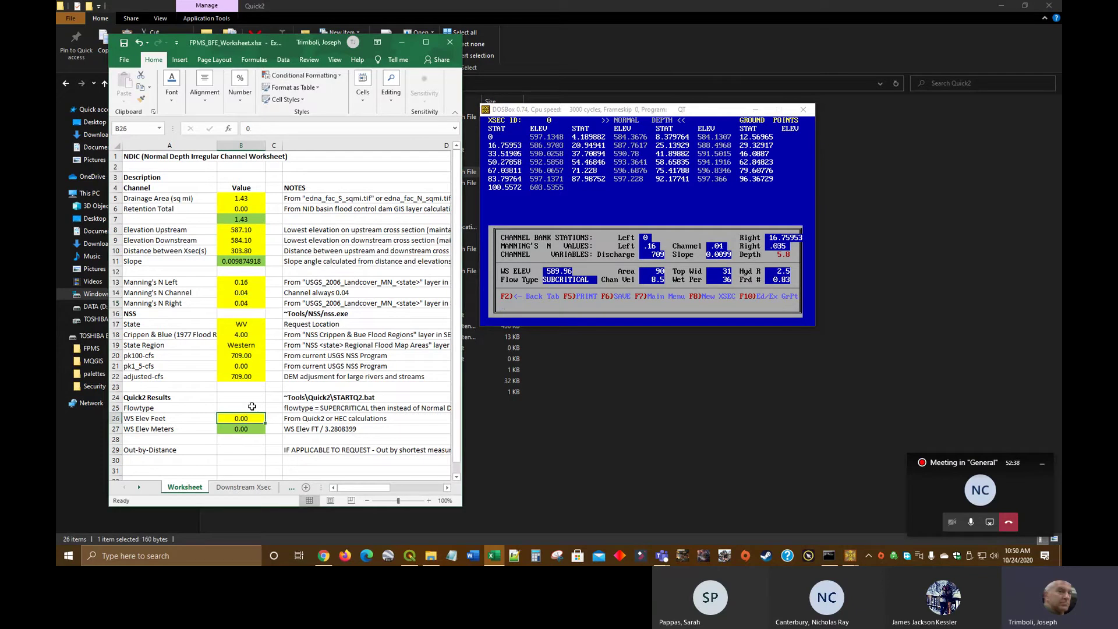
type("589.96")
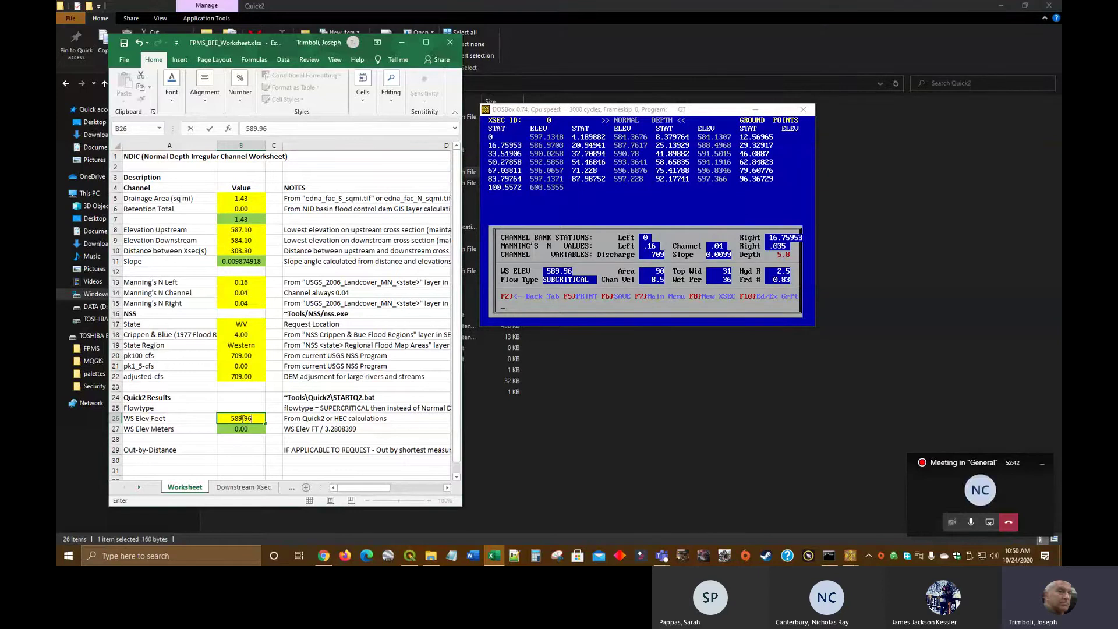
left_click(236, 406)
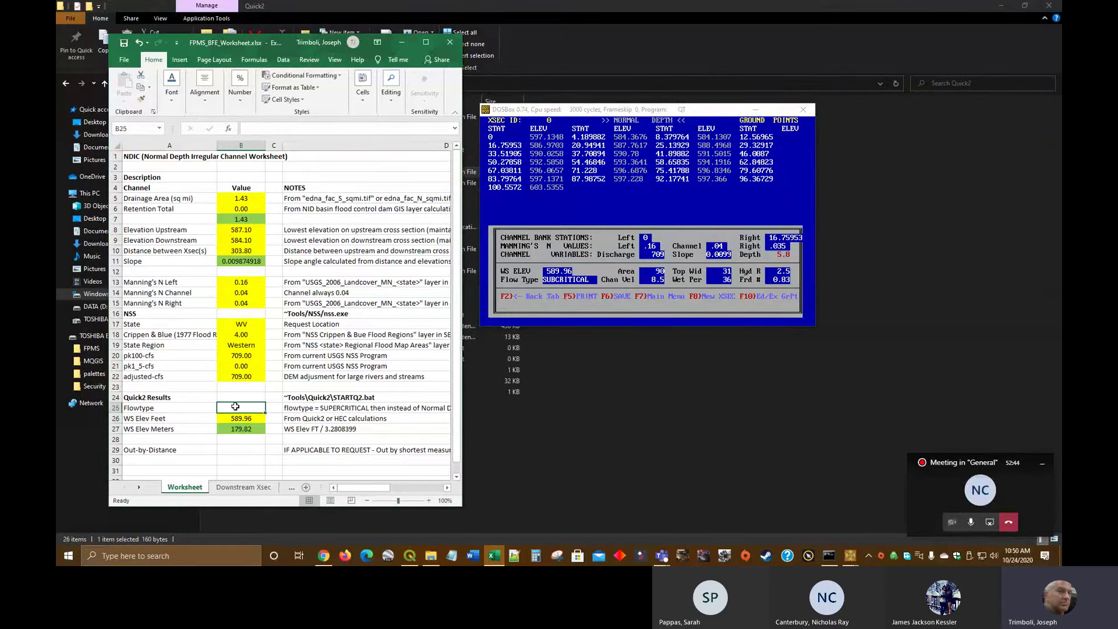
type("SUBCR")
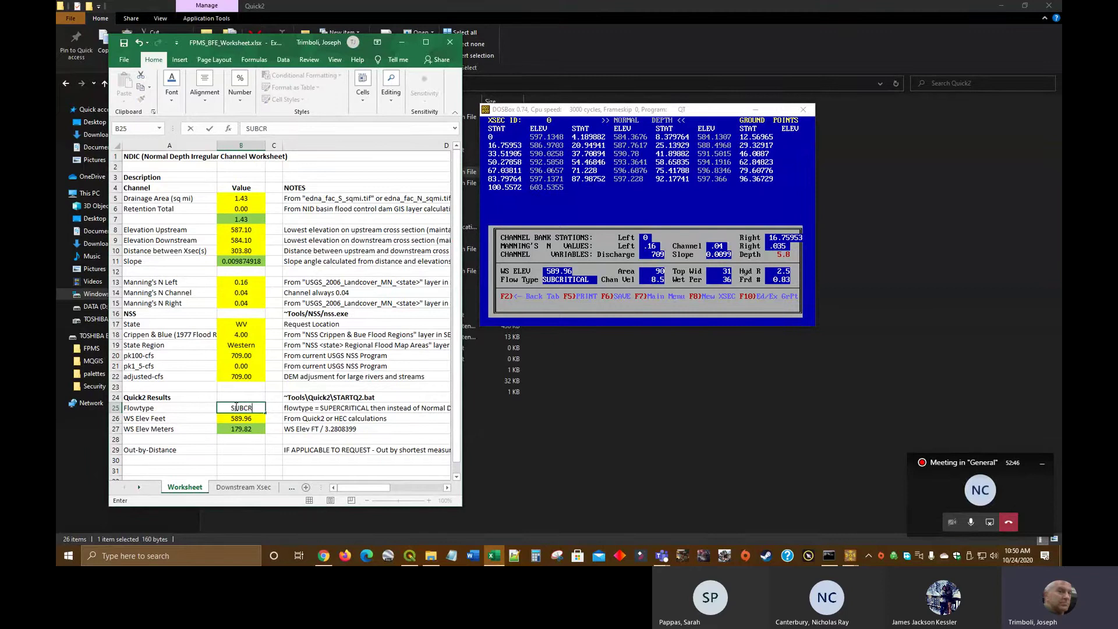
type("ITICAL")
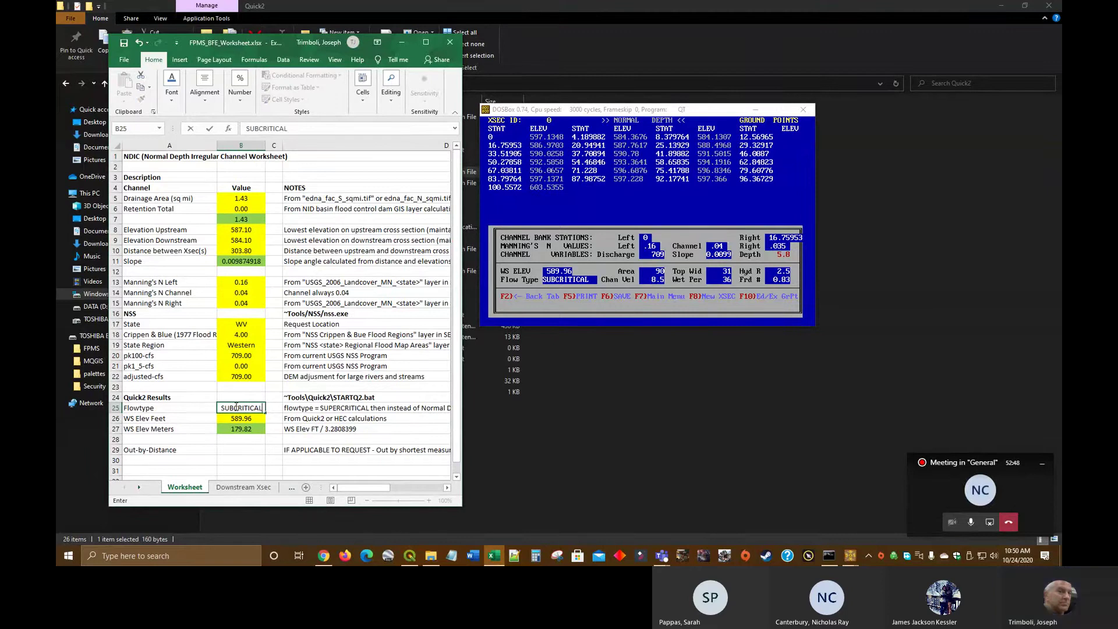
left_click(246, 447)
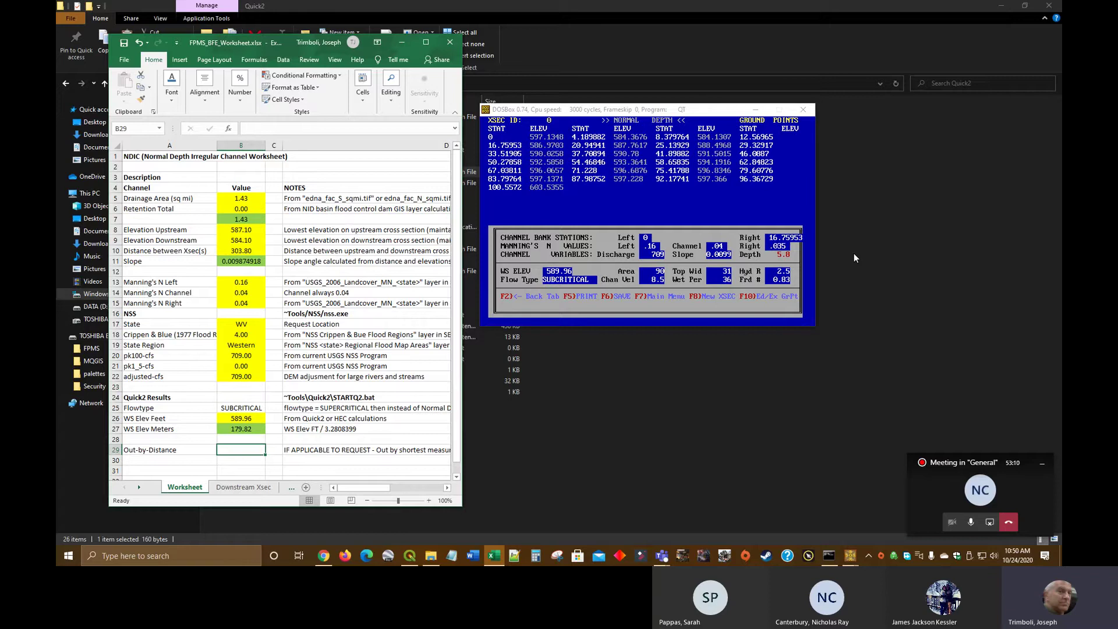
Step: Capture only the DOSBox results window as a picture in PrintKey 2000
key("Print")
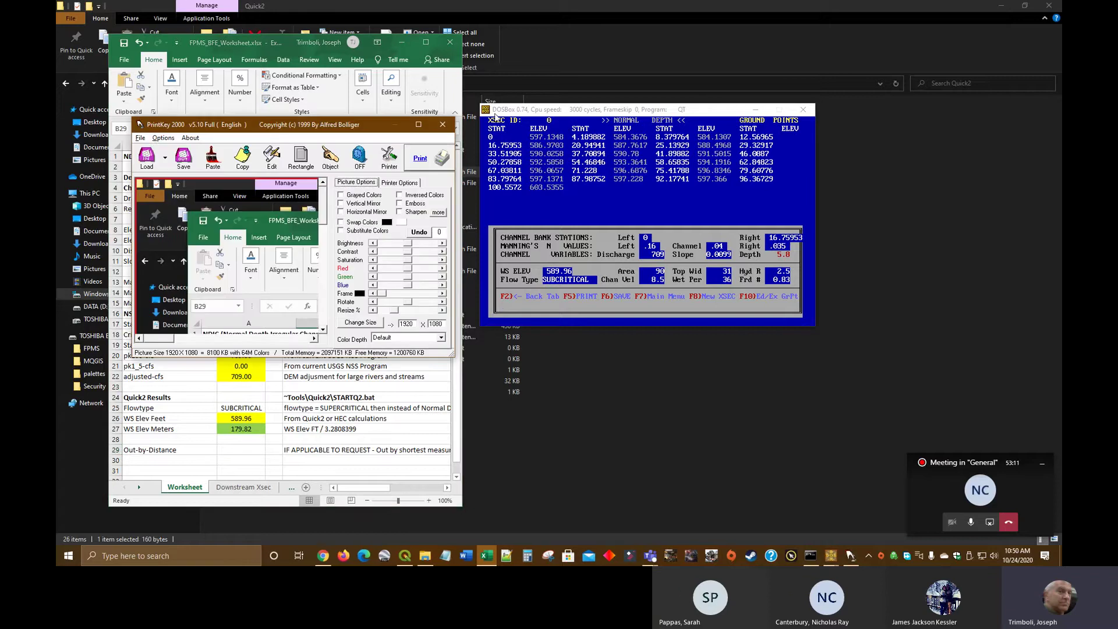
left_click(330, 156)
key("Print")
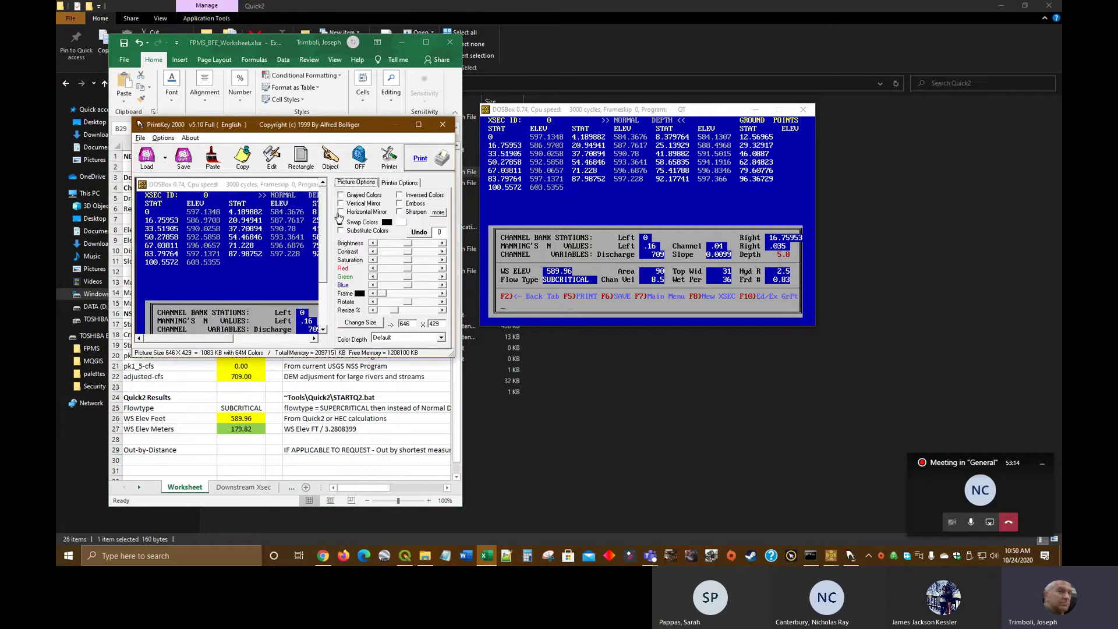
Step: Save the captured picture as Quick2 in the 09b_Walkthrough folder and close both DOSBox and PrintKey 2000
left_click(183, 157)
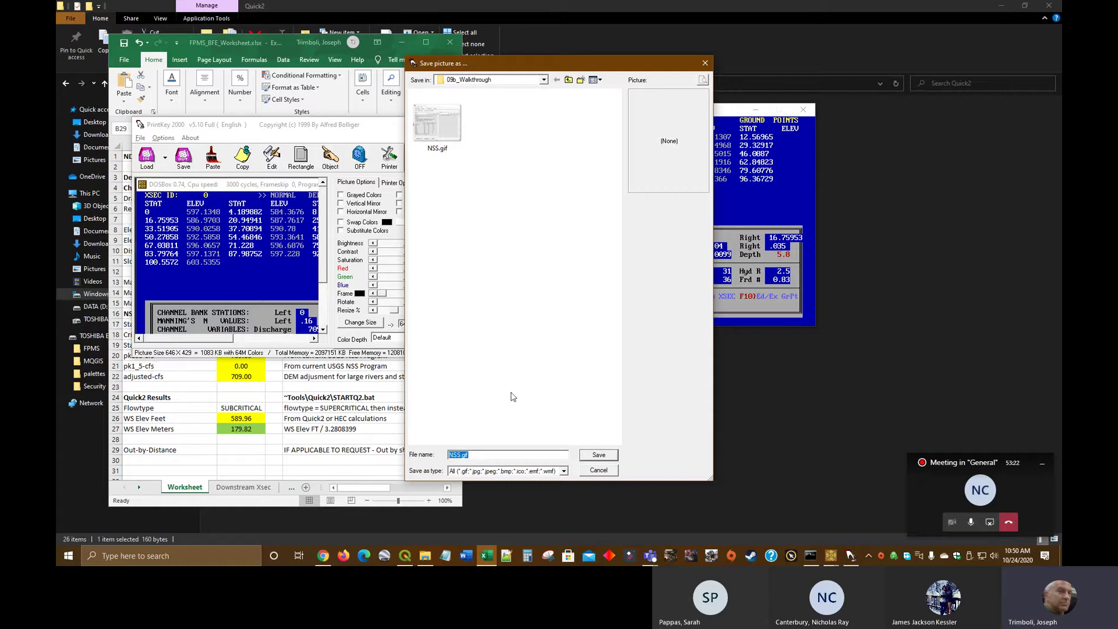
type("Quick2")
left_click(612, 460)
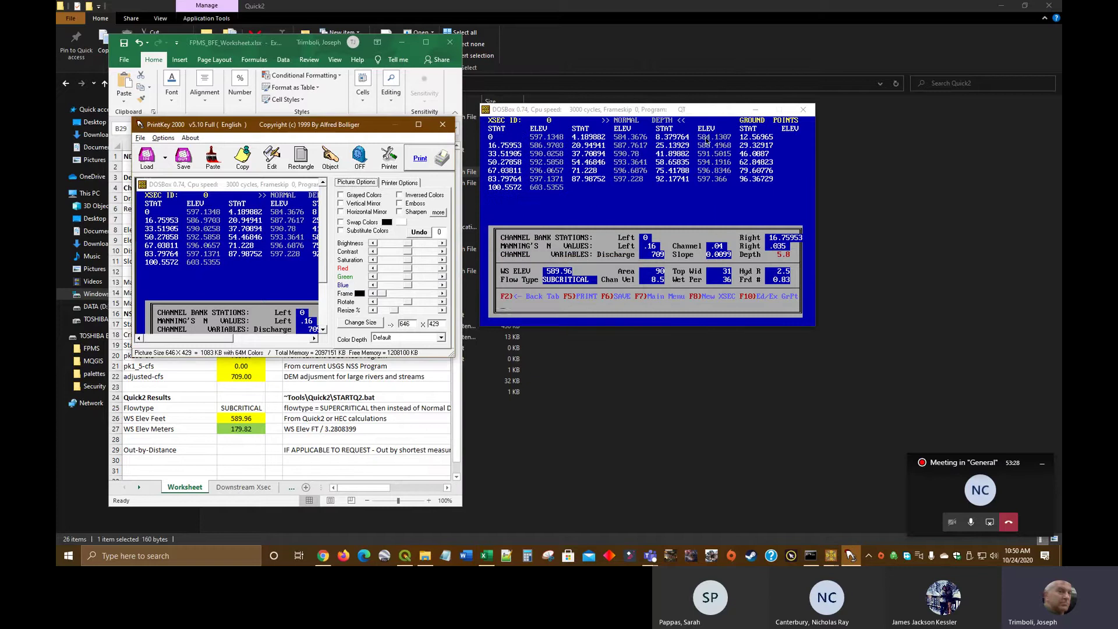
left_click(803, 109)
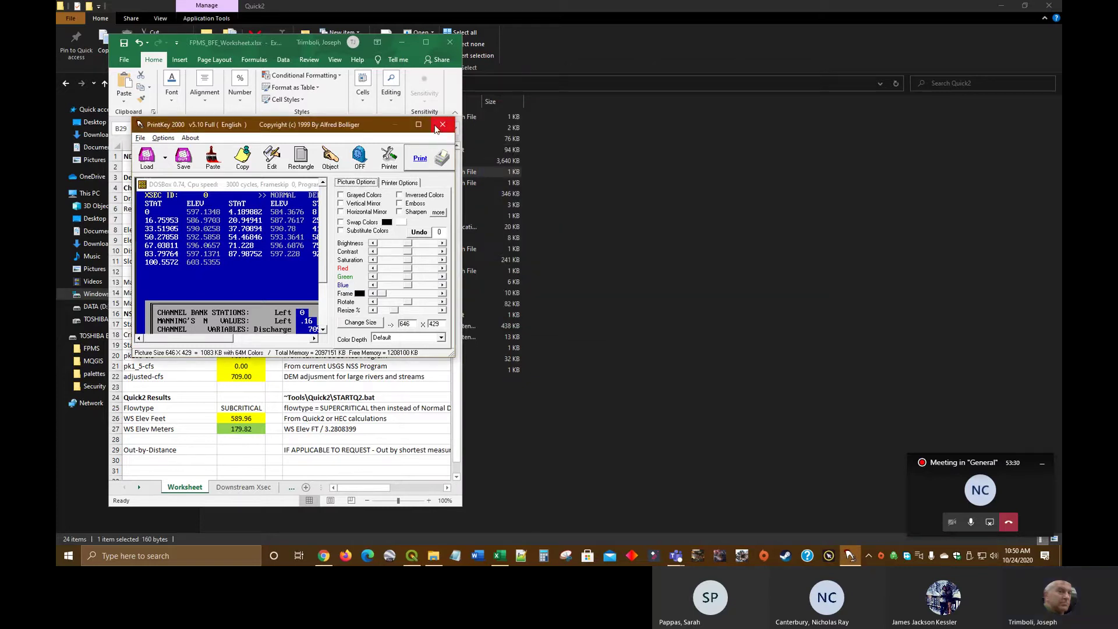
left_click(442, 124)
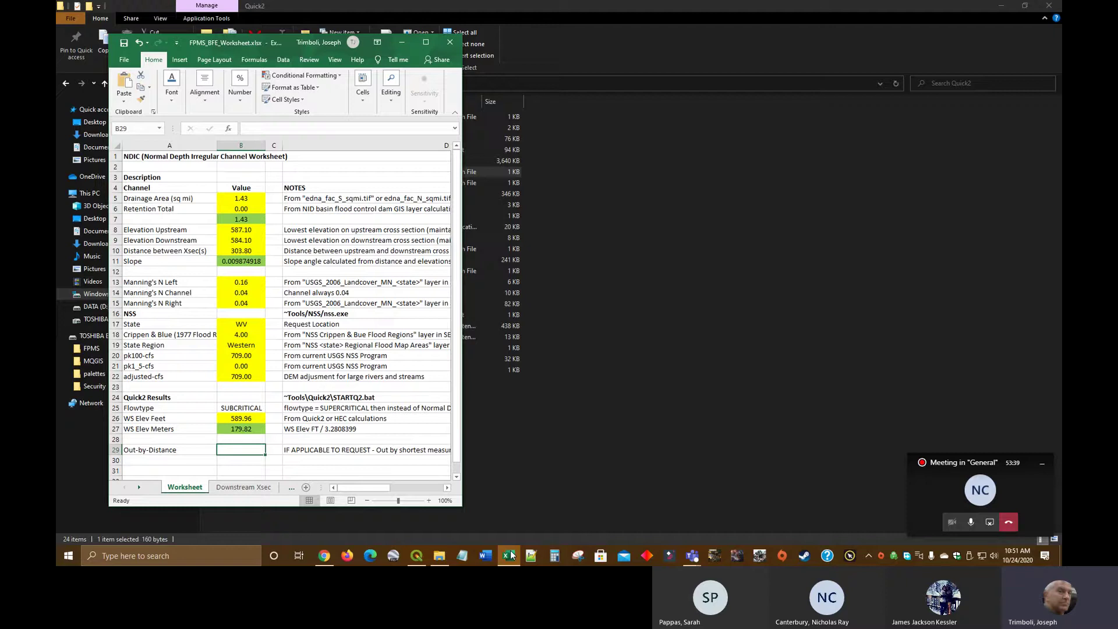
Step: Switch to QGIS, close the Profile Tool and show the Flood Hazard Boundaries, Flood Hazard Zones and Image layers
left_click(417, 555)
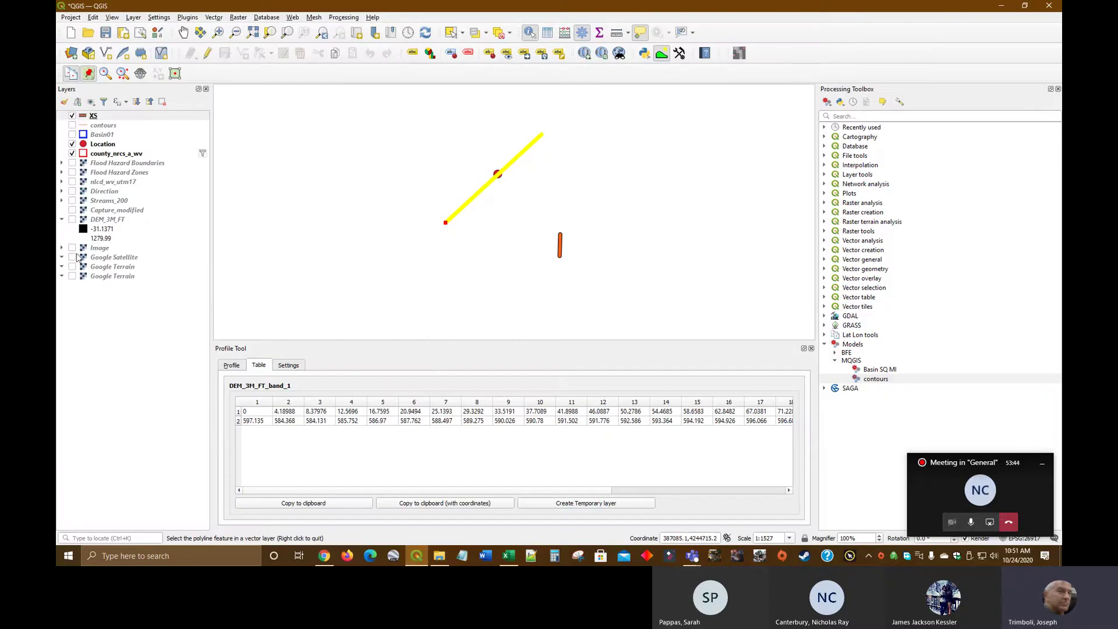
left_click(72, 163)
left_click(73, 172)
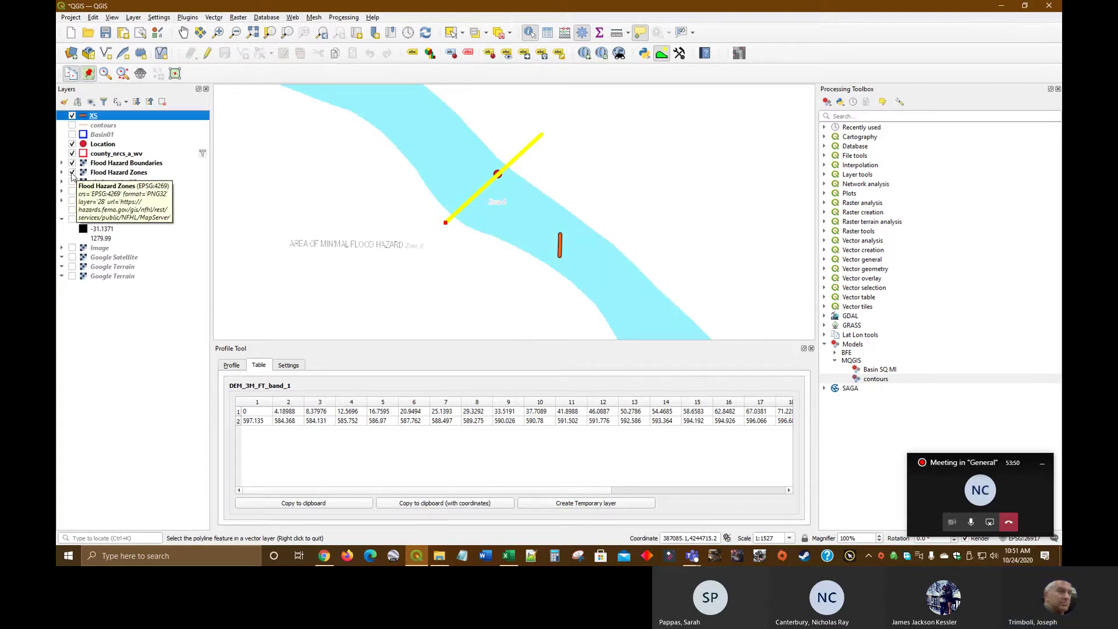
left_click(499, 32)
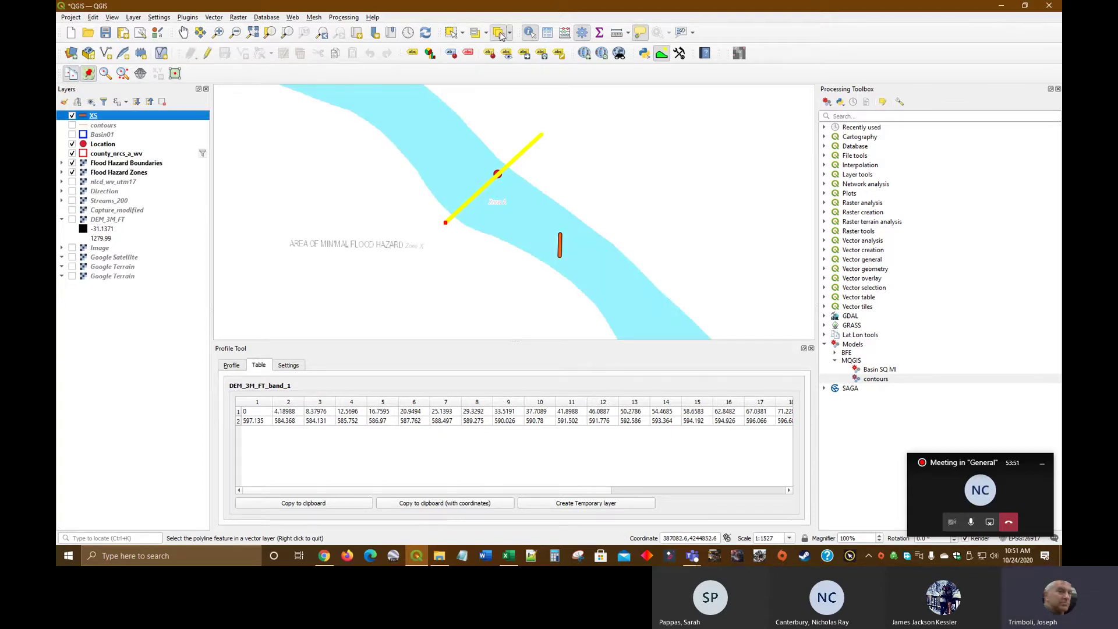
left_click(812, 348)
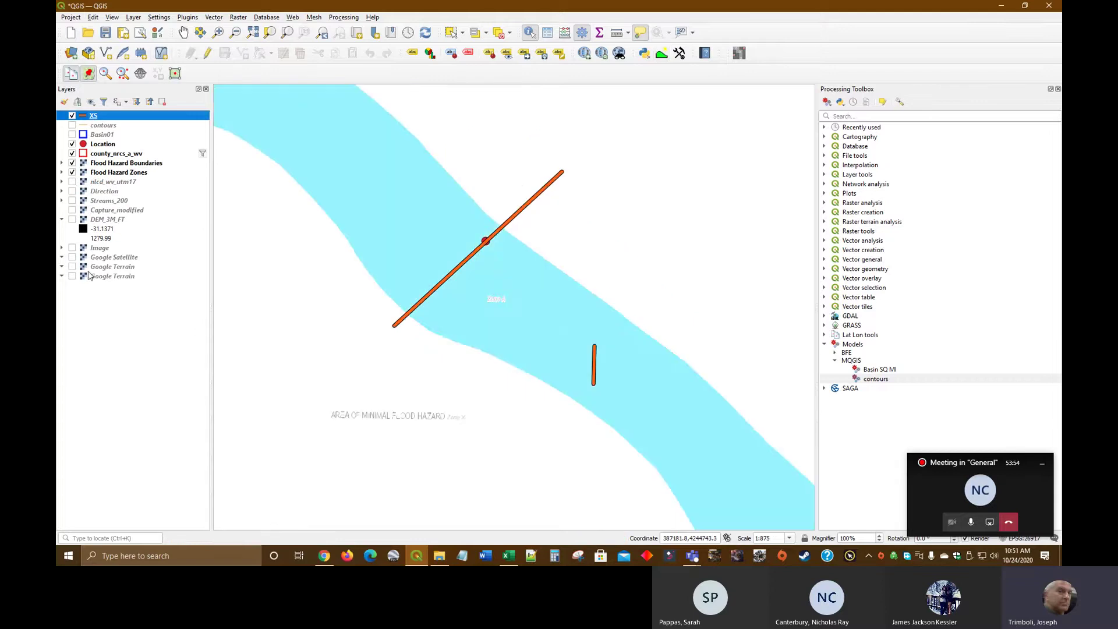
left_click(72, 248)
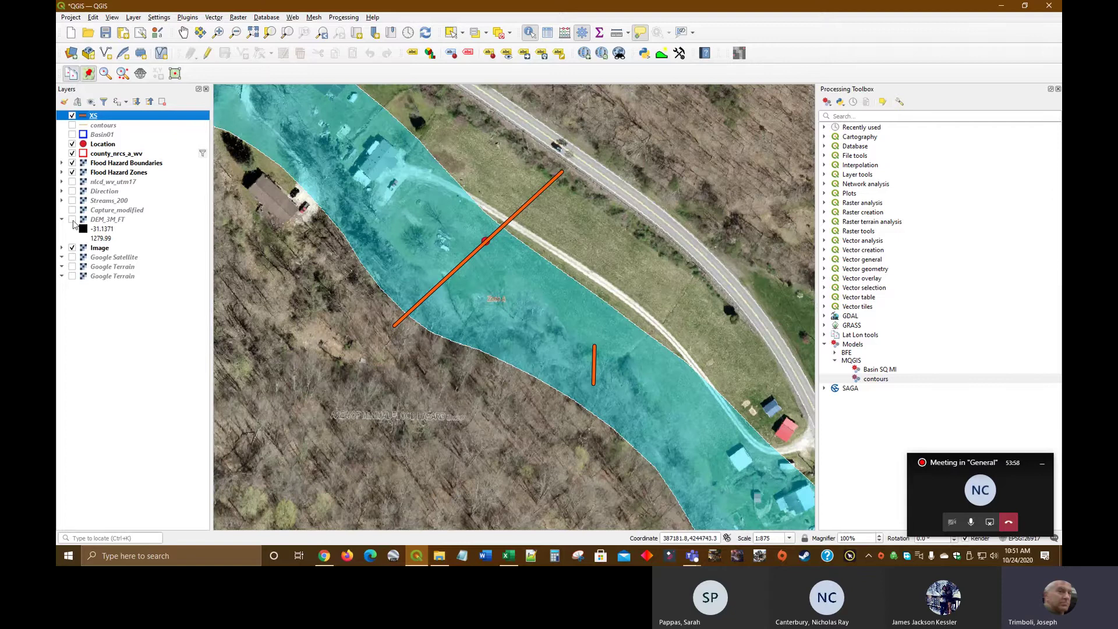
Step: Show the DEM_3M_FT layer and set its symbology contrast enhancement to Clip to MinMax
left_click(73, 220)
right_click(102, 221)
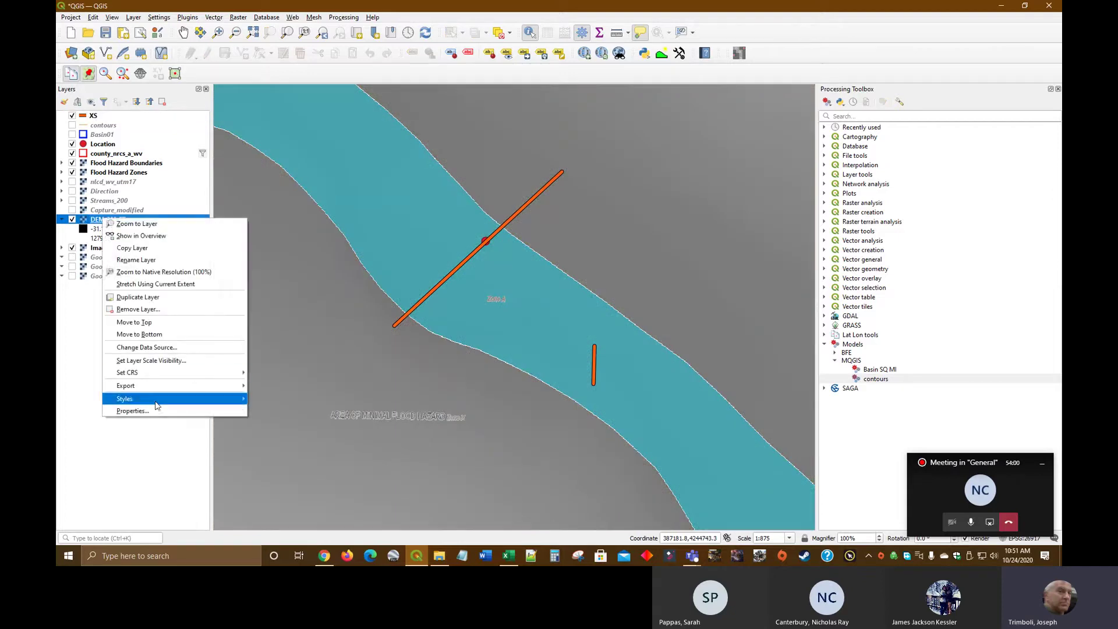
left_click(512, 314)
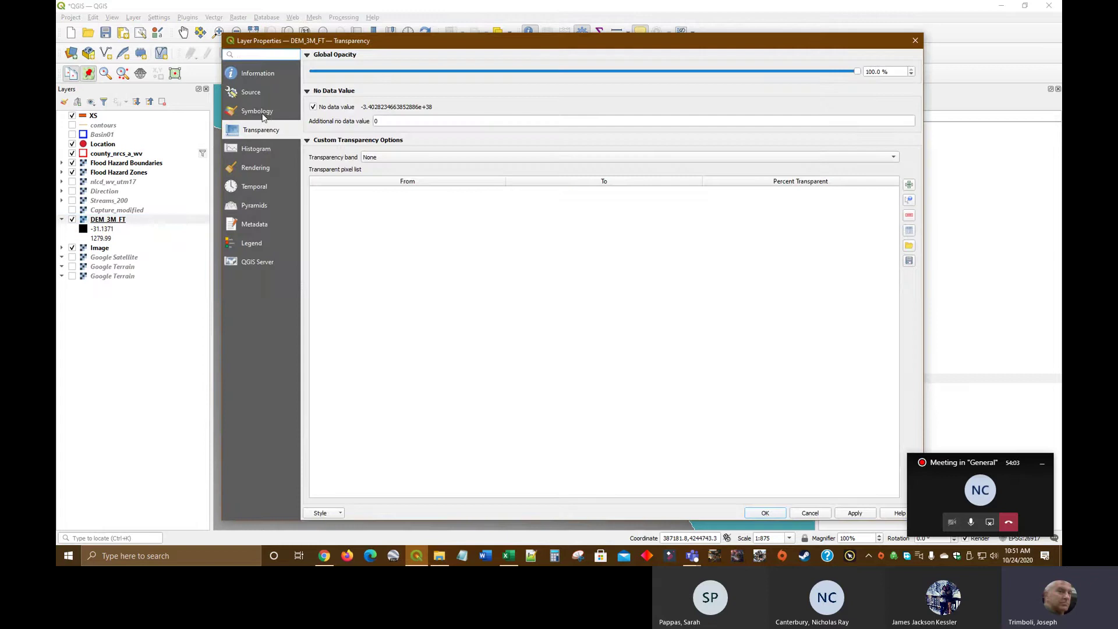
left_click(259, 112)
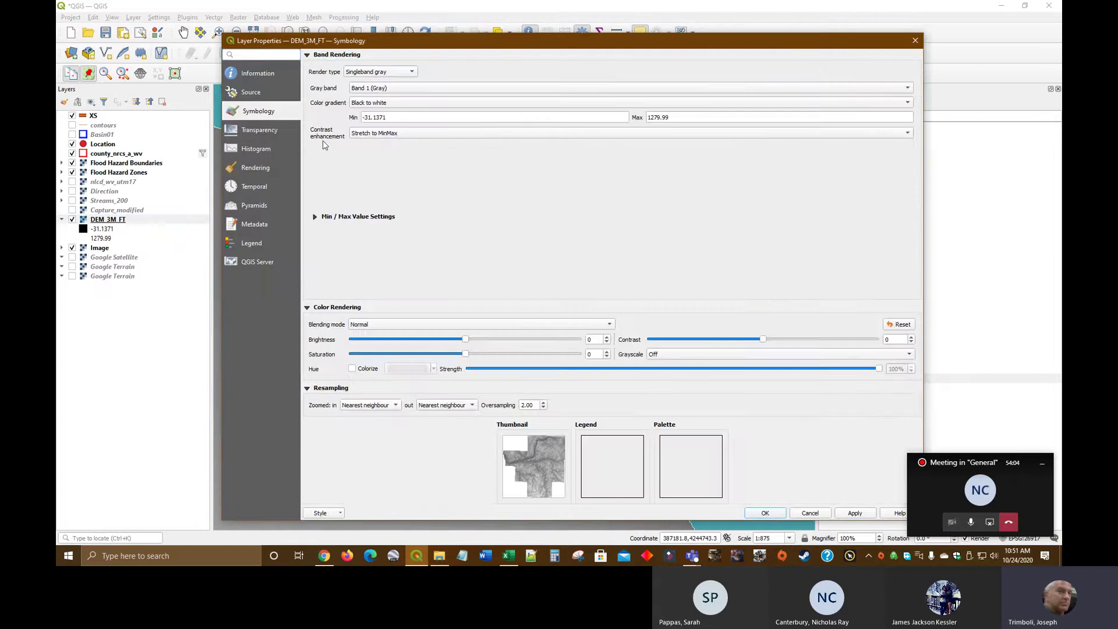
left_click(404, 135)
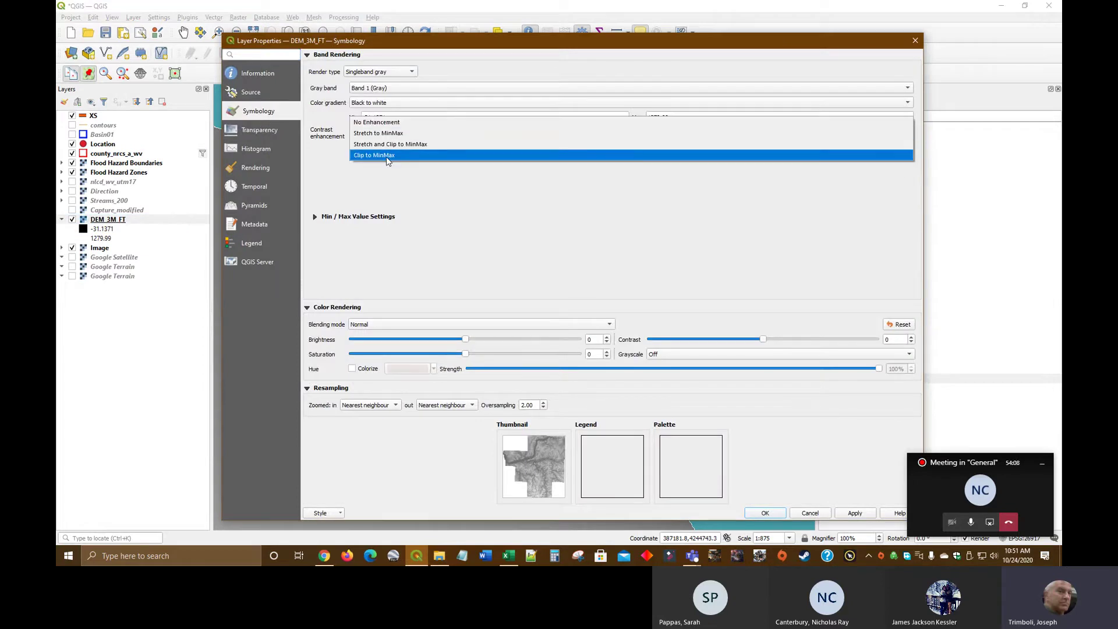
left_click(386, 156)
Step: Set the maximum band value of DEM_3M_FT to 589.96, the WS Elev Feet value in the FPMS_BFE_Worksheet workbook
left_click(676, 118)
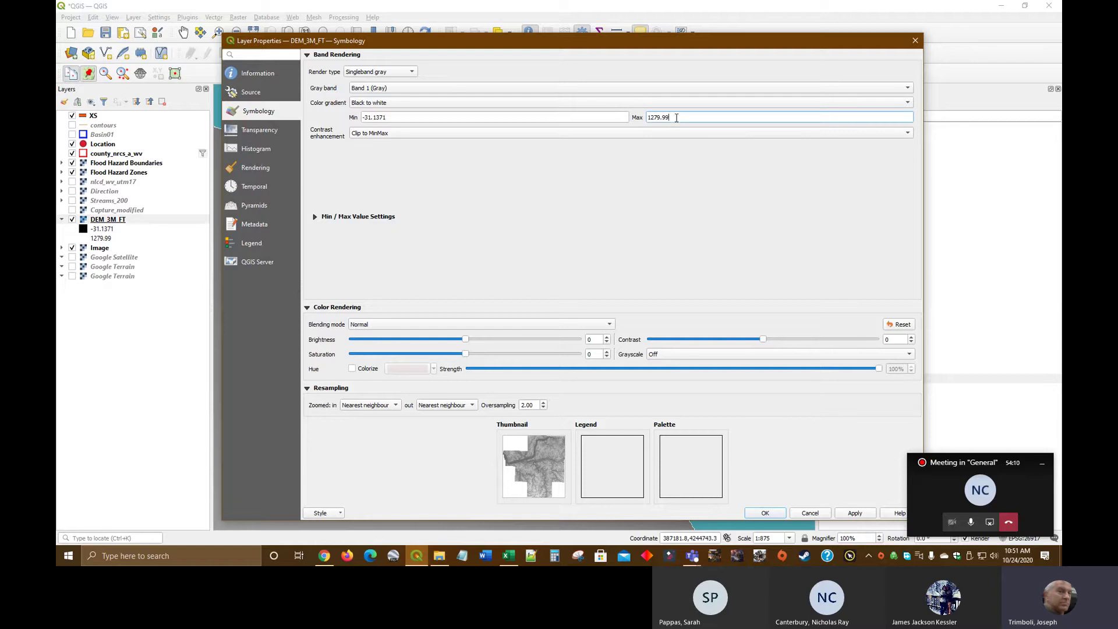
double_click(676, 118)
key("BackSpace")
key("alt+Tab")
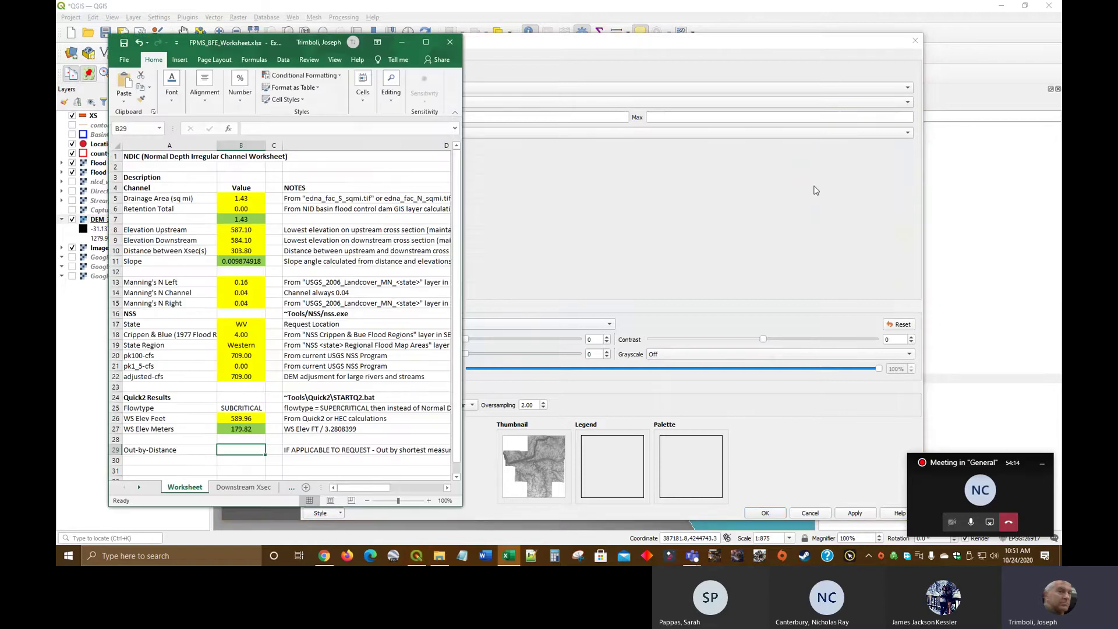
key("alt+Tab")
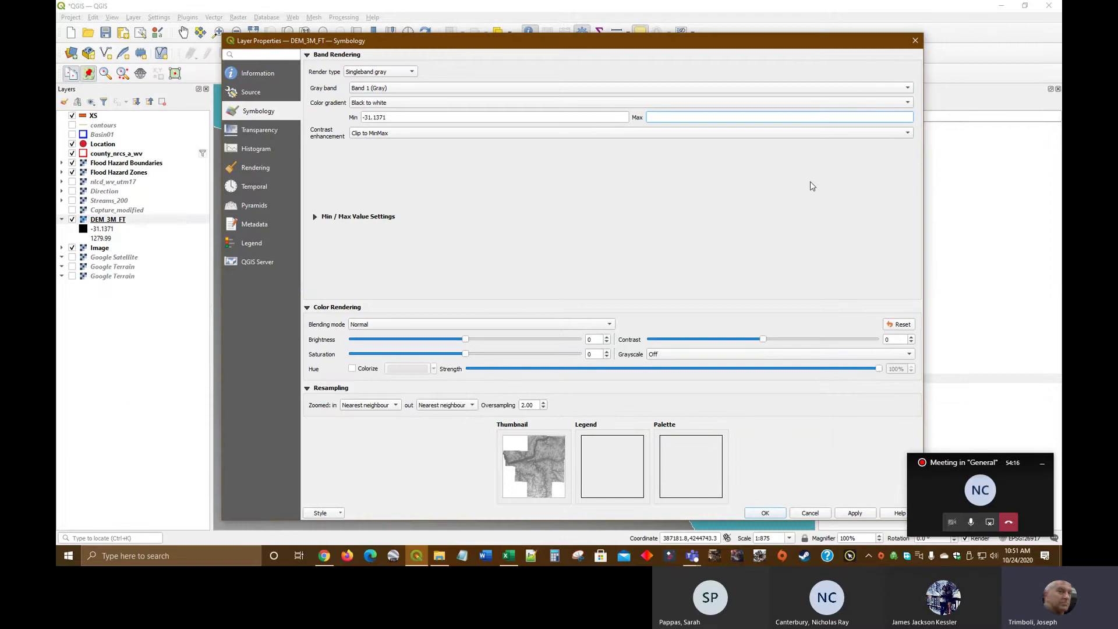
type("589.96")
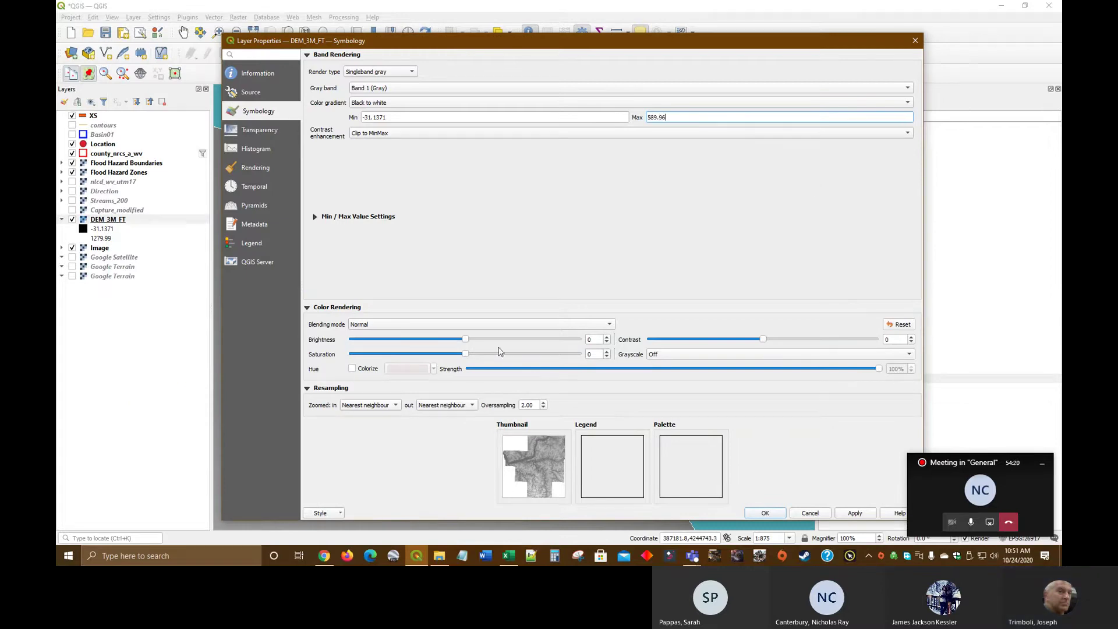
Step: Colorize DEM_3M_FT with hue #ff8080, set its global opacity to 38.8%, and apply the layer properties
left_click(351, 369)
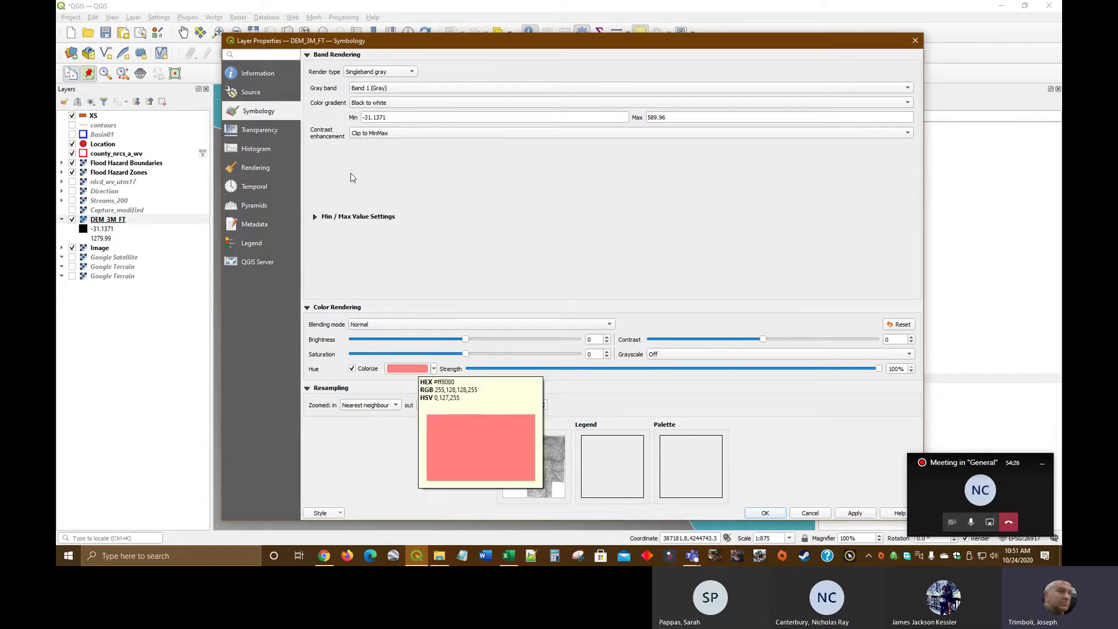
left_click(265, 133)
left_click_drag(858, 72, 524, 72)
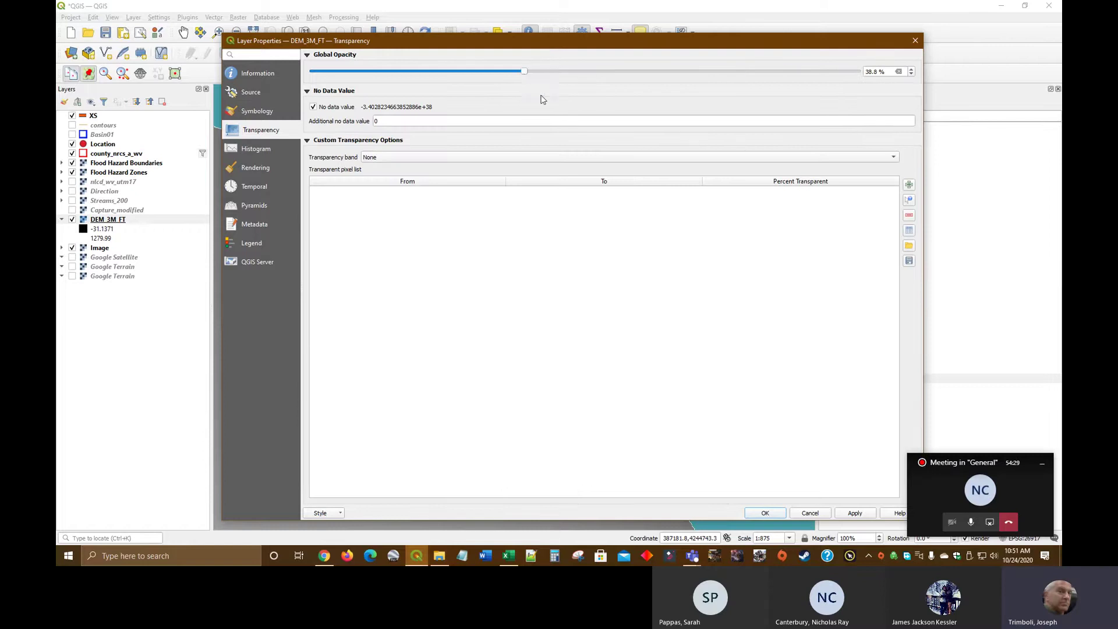
left_click(766, 513)
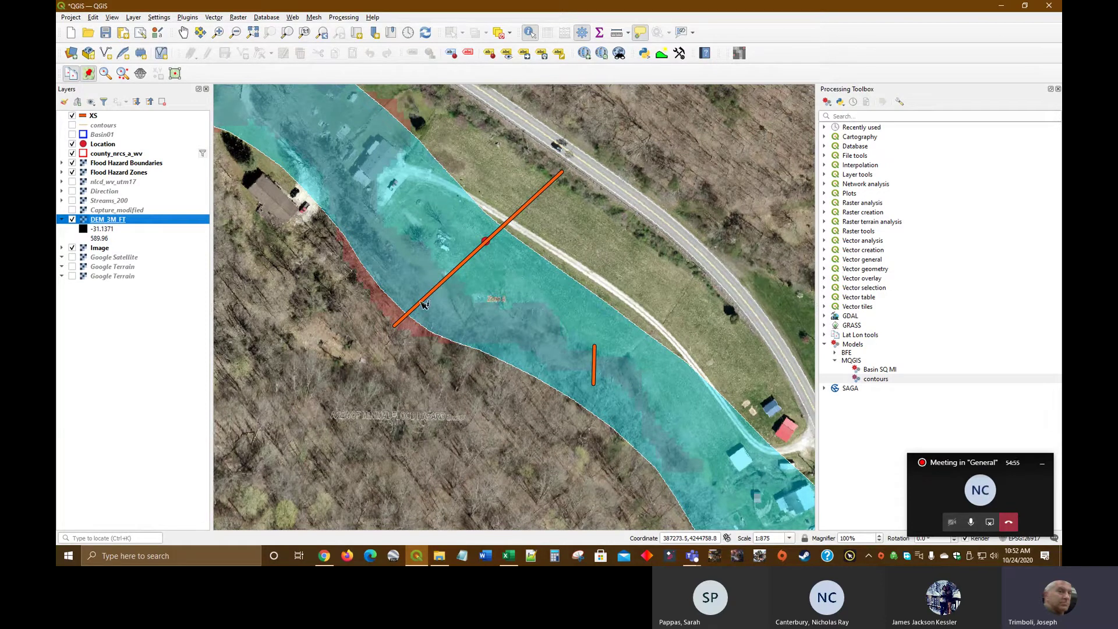
Step: Hide the Flood Hazard Boundaries and Flood Hazard Zones layers to inspect the DEM flood extent, and show both layers again
left_click(72, 164)
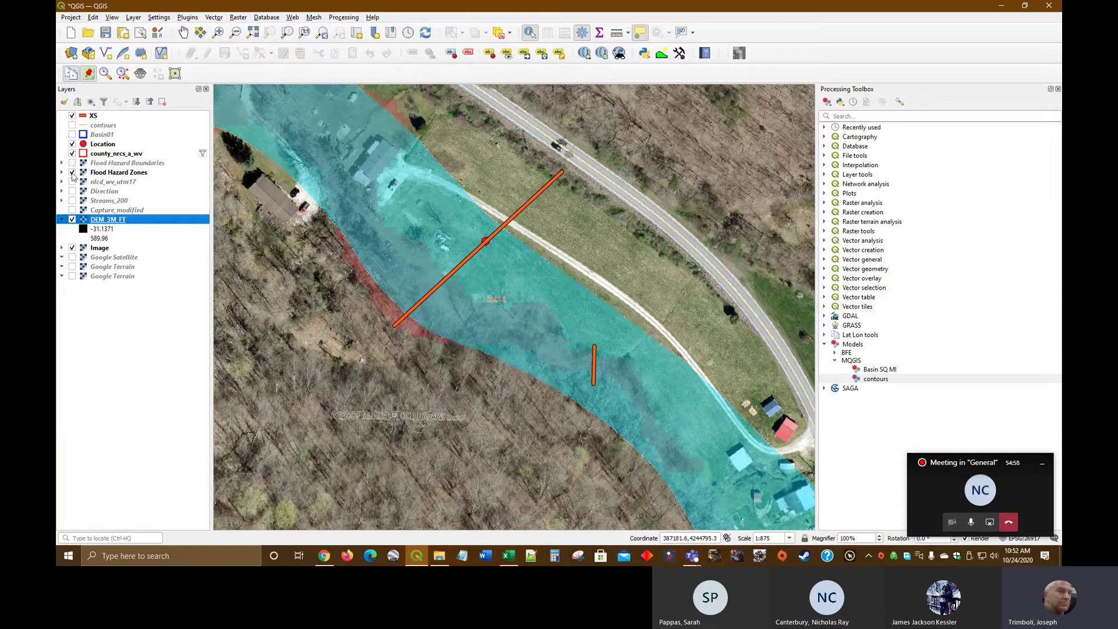
left_click(73, 173)
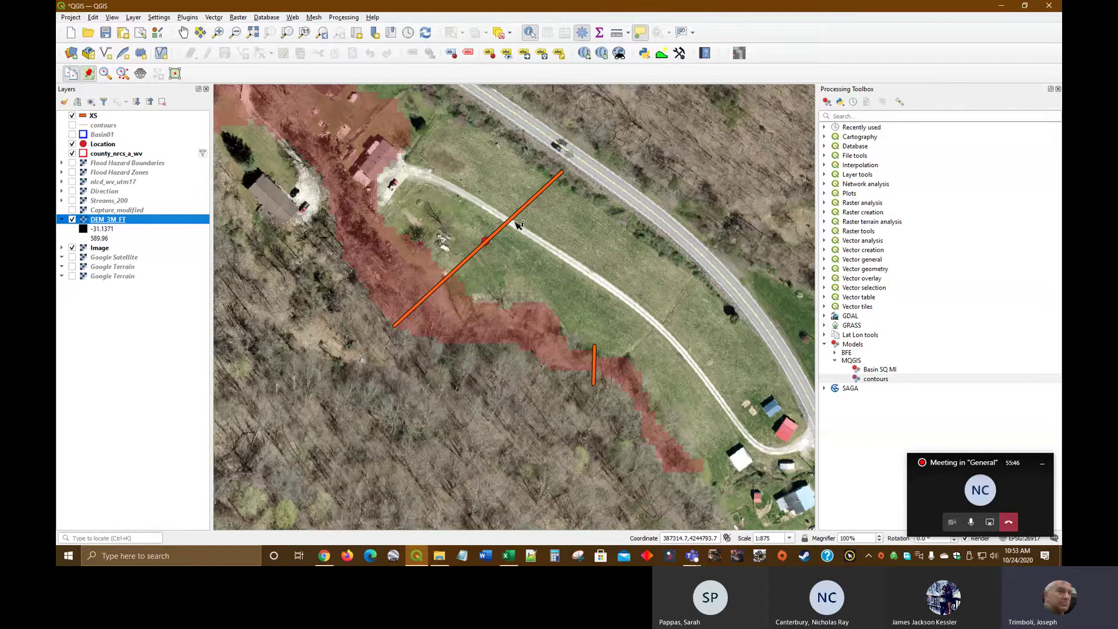
left_click_drag(570, 236, 599, 285)
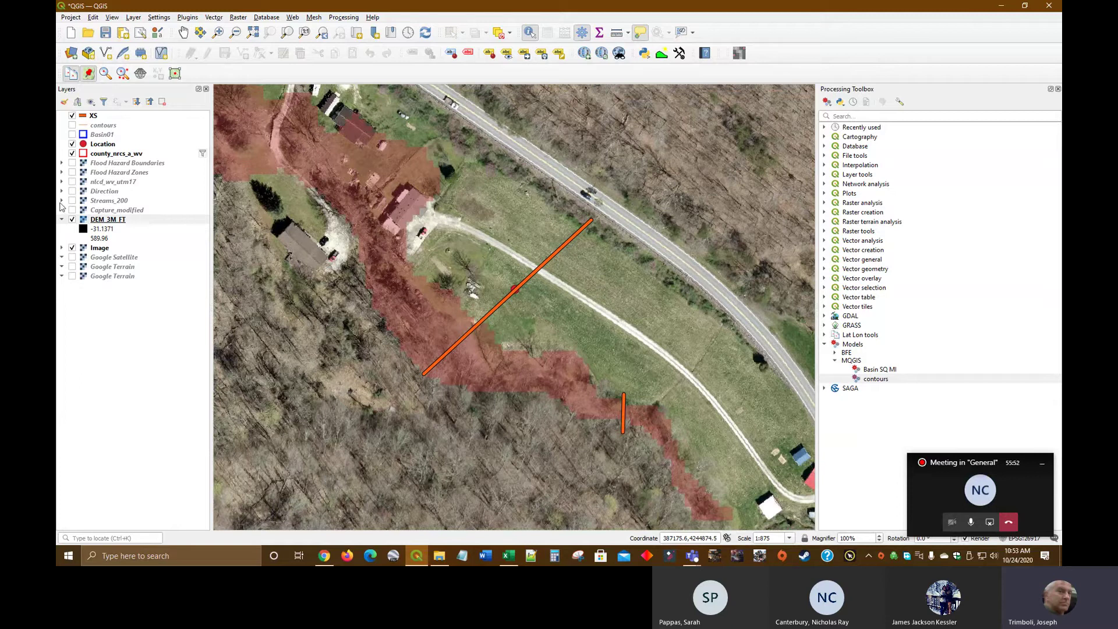
left_click(73, 163)
left_click(72, 172)
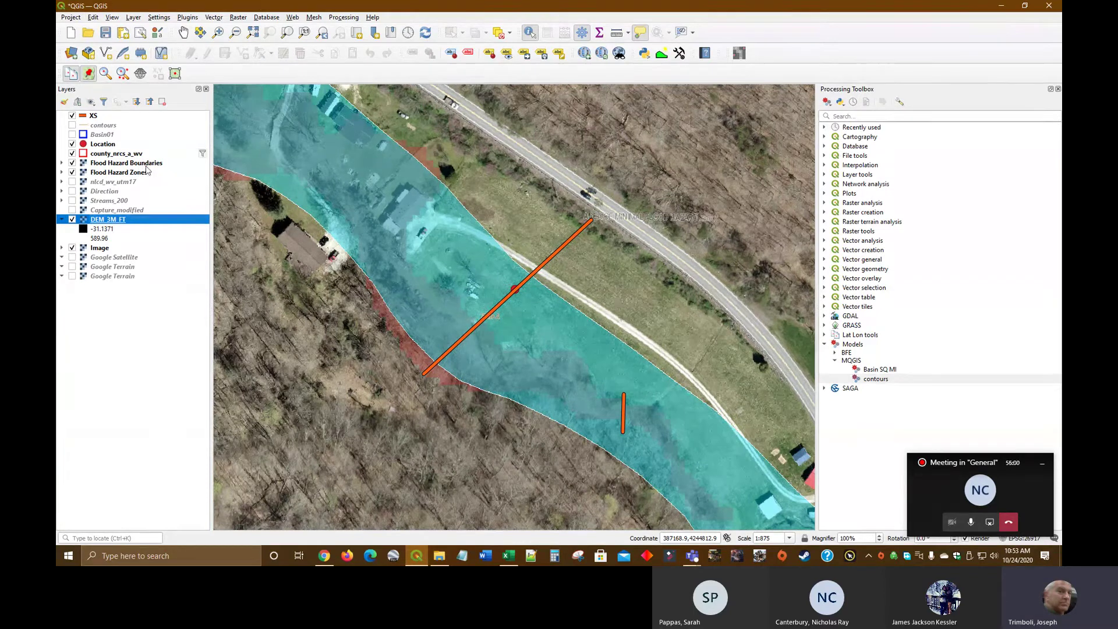
Step: Lower the global opacity of the Flood Hazard Zones layer so the DEM flood extent shows through
right_click(145, 171)
left_click(167, 369)
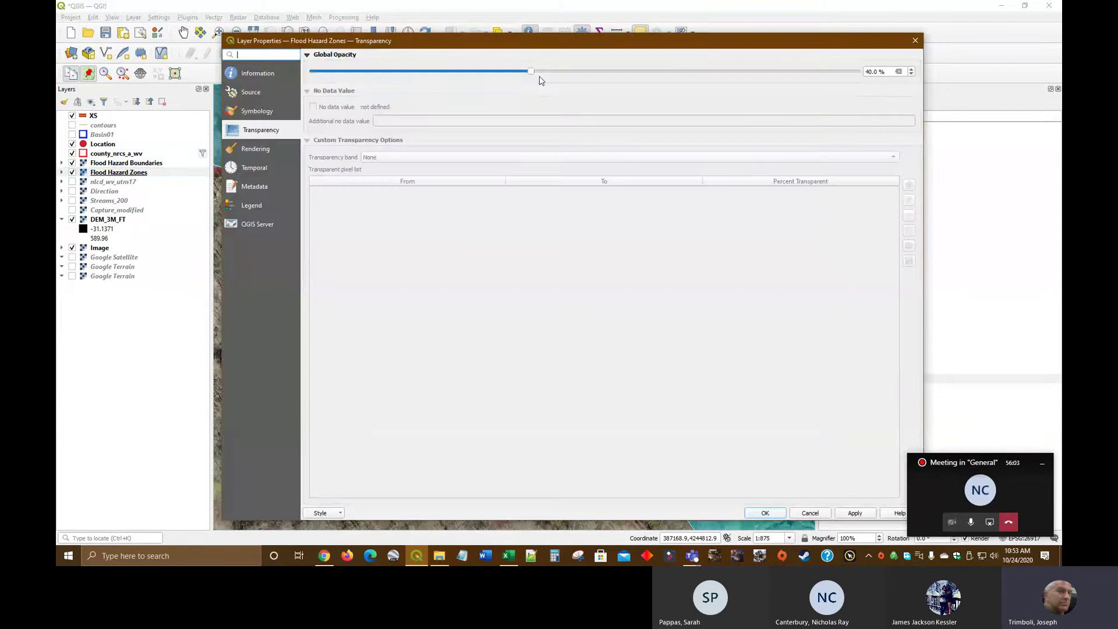
left_click_drag(531, 71, 431, 71)
left_click(767, 515)
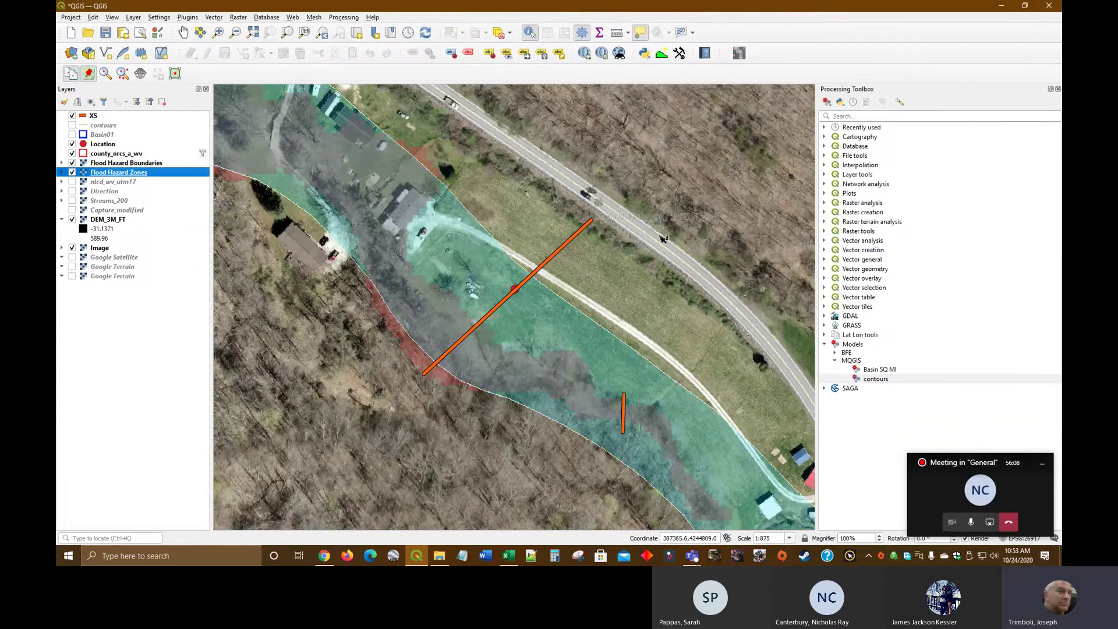
Step: Capture an 860 x 760 rectangle of the map around the cross sections with PrintKey 2000
key("Print")
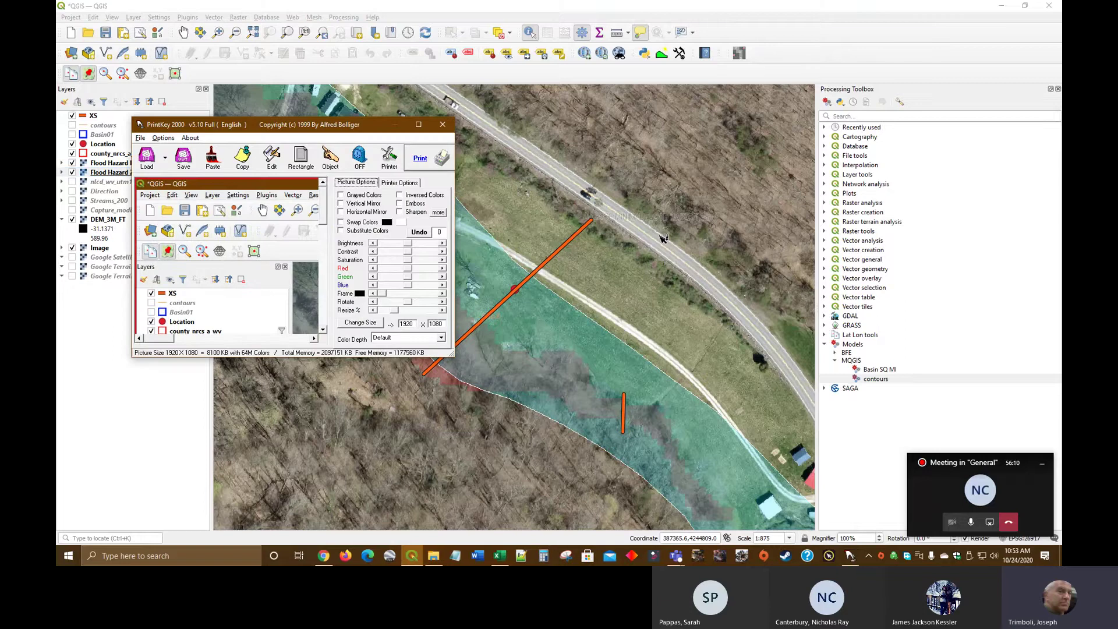
right_click(686, 208)
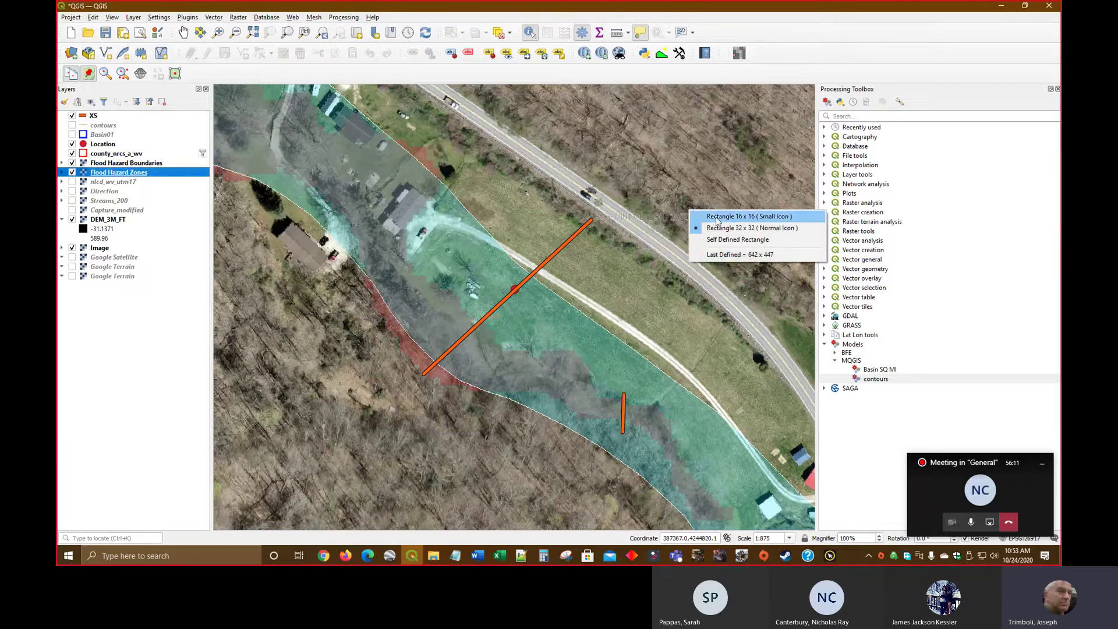
left_click(752, 256)
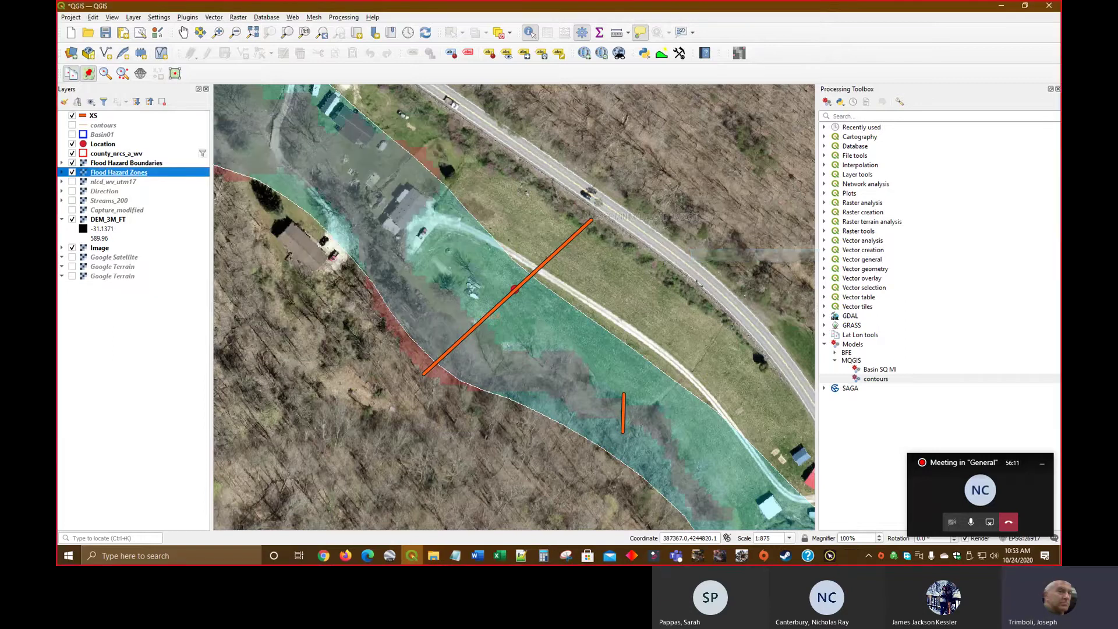
left_click(677, 425)
left_click(765, 510)
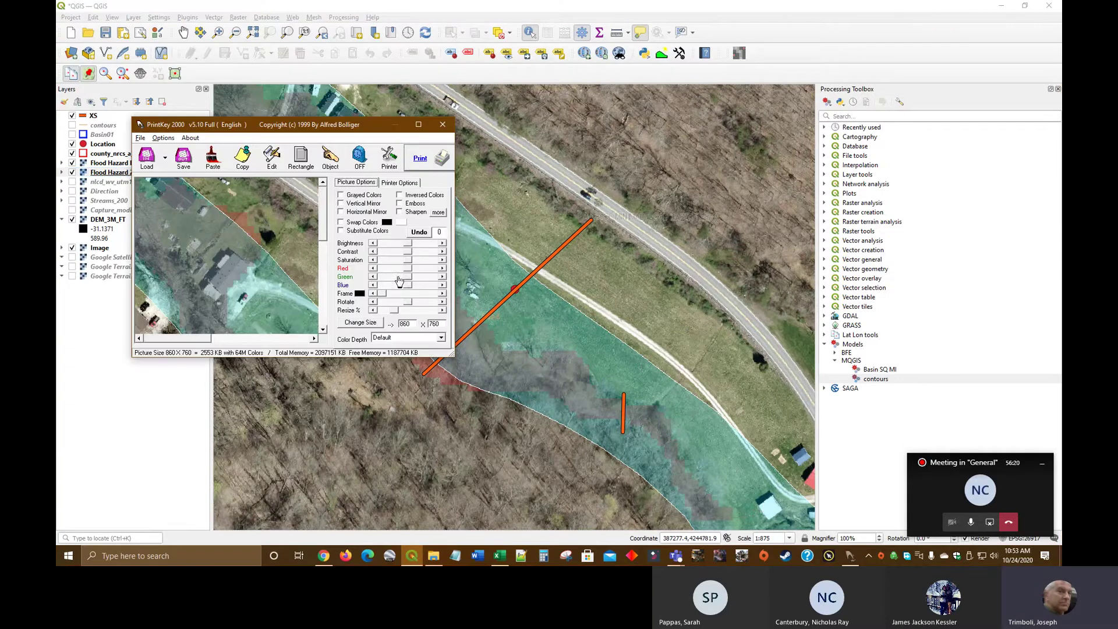
Step: Save the captured map picture as Map in the 09b_Walkthrough folder and close PrintKey 2000
left_click(184, 159)
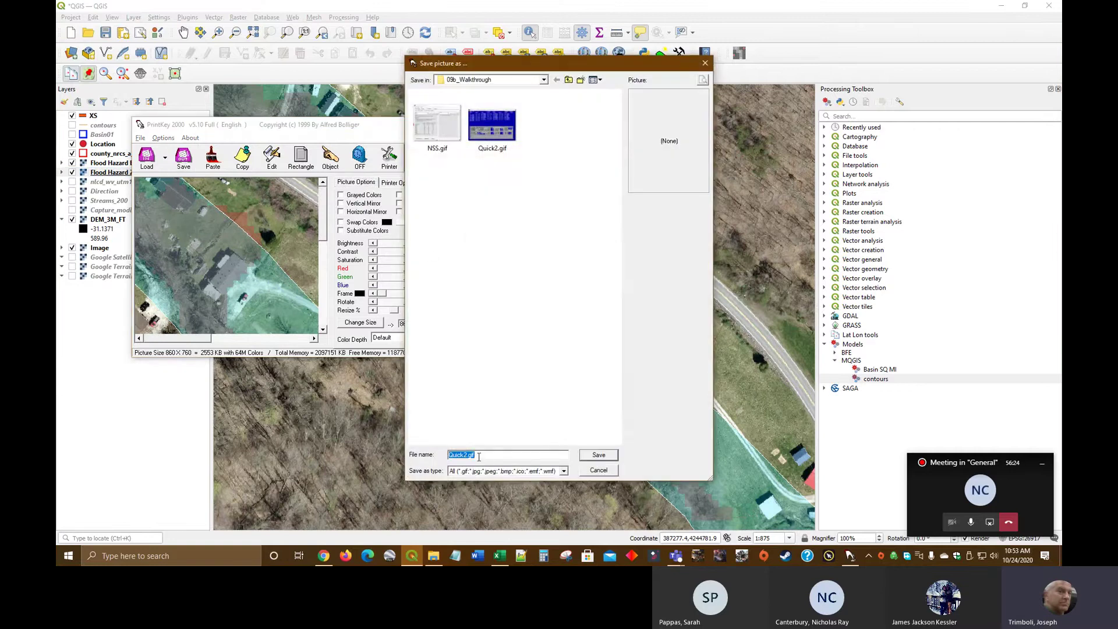
type("Map")
left_click(599, 455)
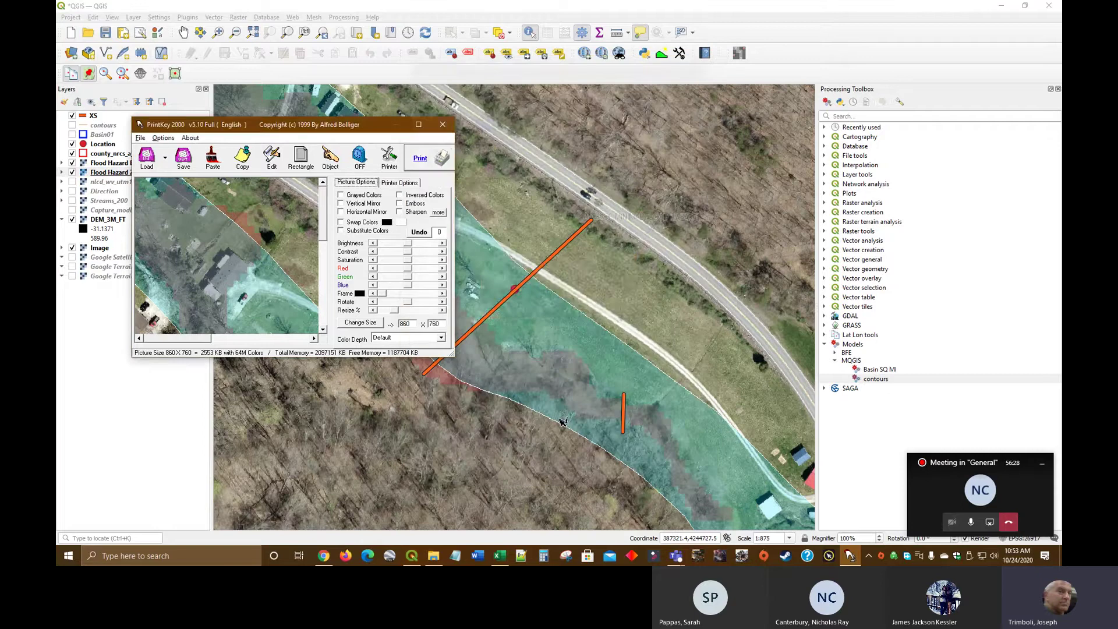
left_click(444, 125)
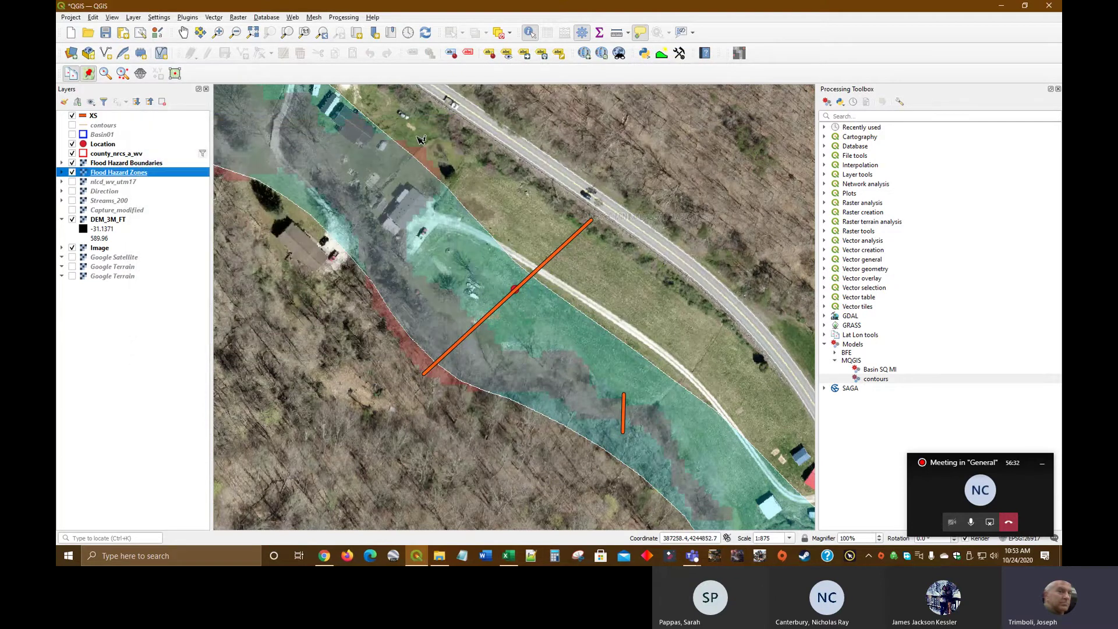
Step: Open the MQGIS 09b_Walkthrough folder in File Explorer and view the Quick2.gif, NSS.gif and Map.gif captures
left_click(439, 555)
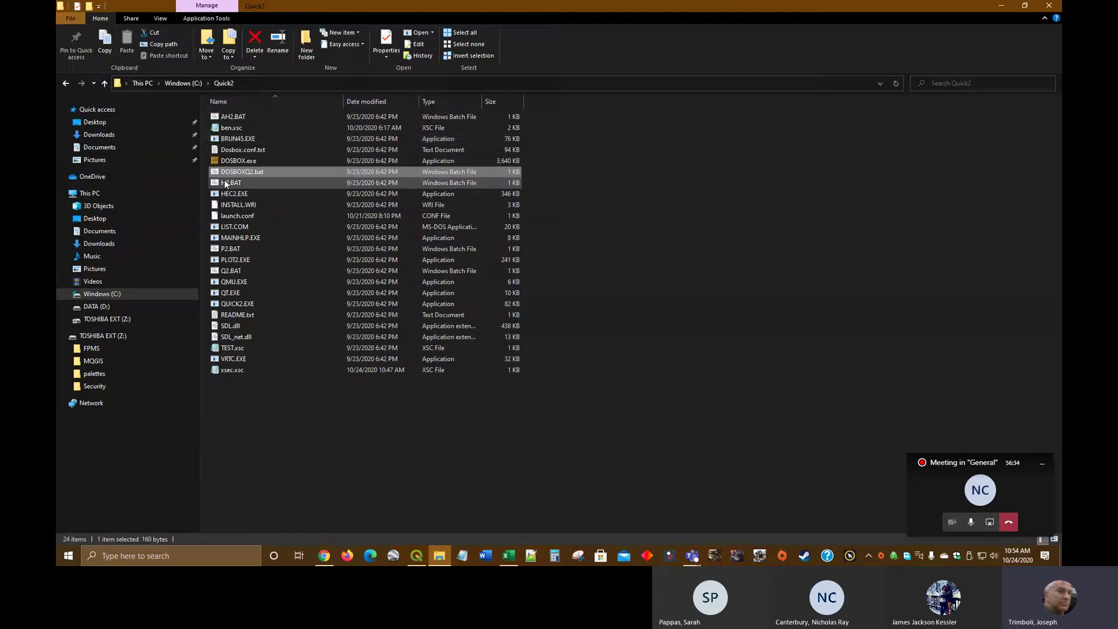
left_click(93, 362)
double_click(280, 216)
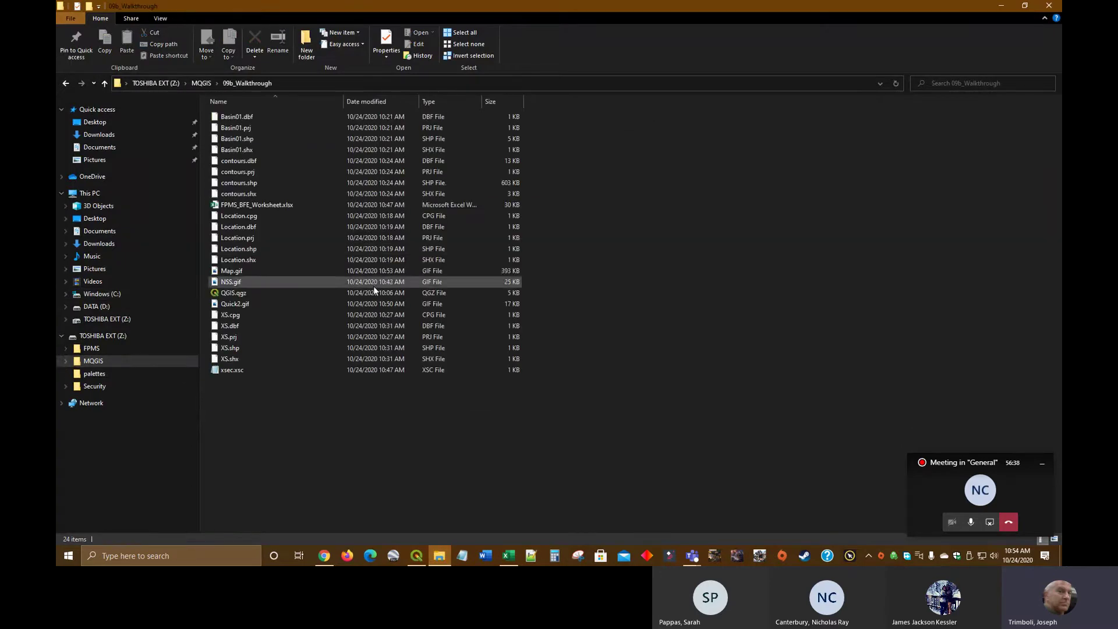
left_click(246, 306)
double_click(245, 304)
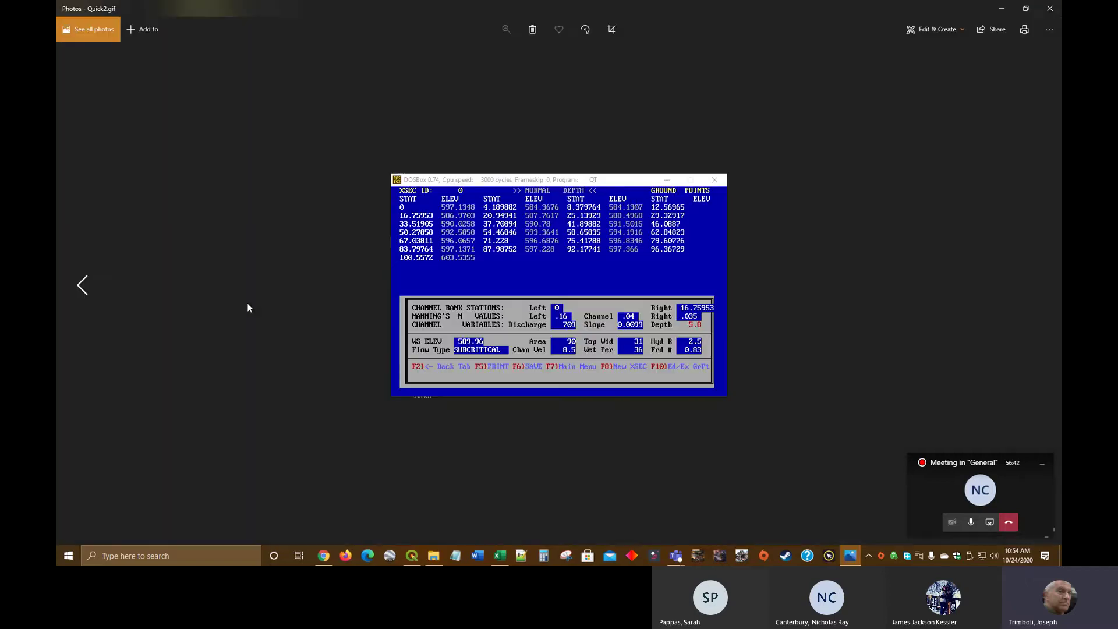
left_click(1050, 8)
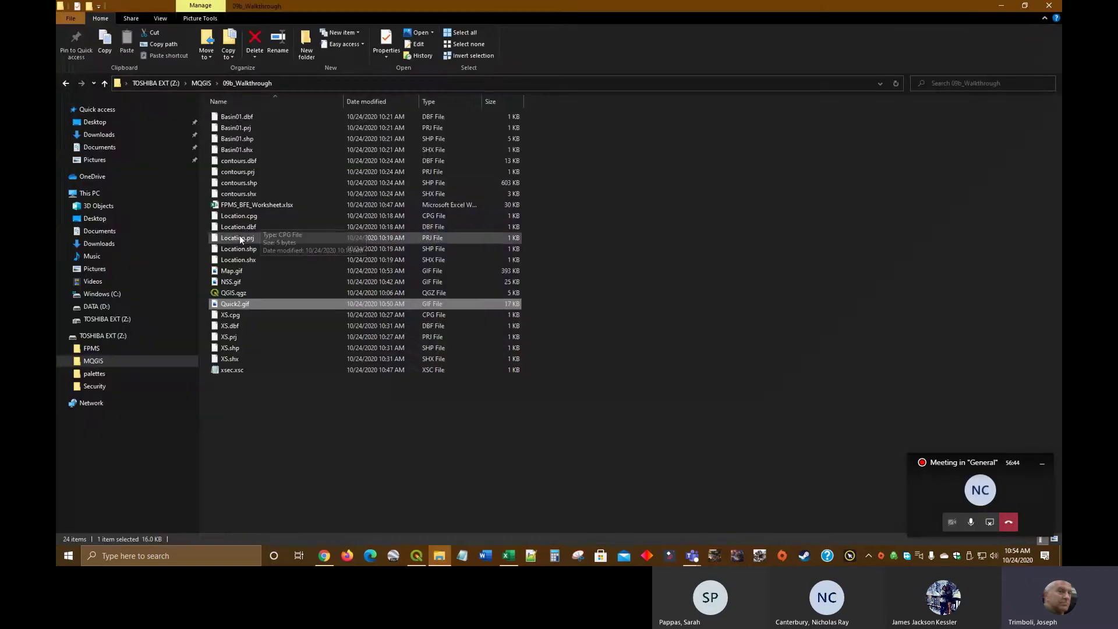
double_click(231, 282)
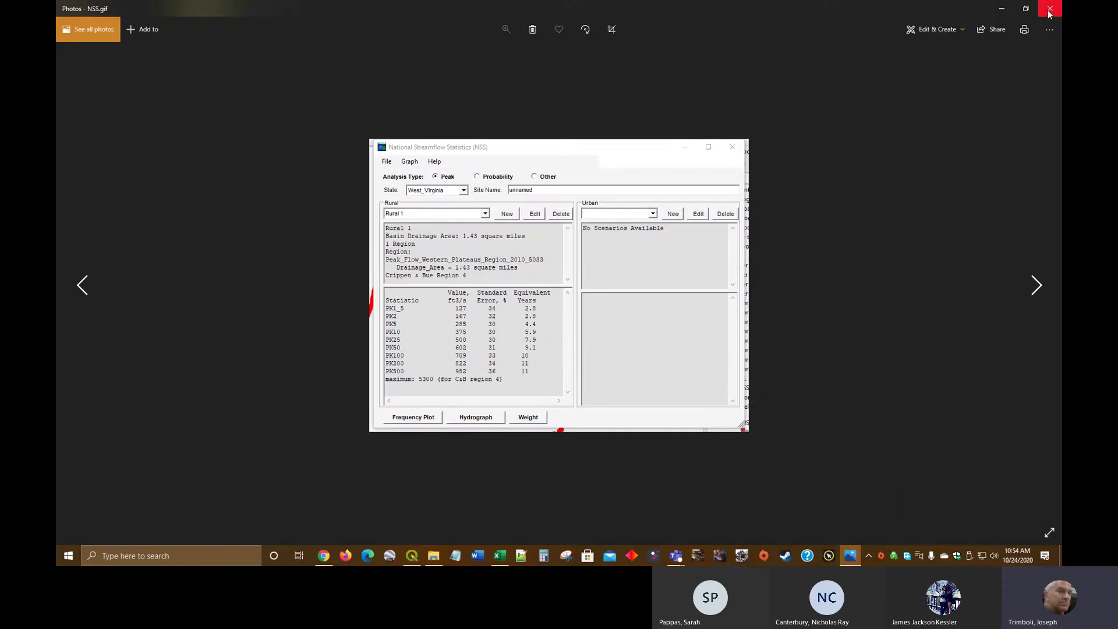
left_click(1051, 9)
double_click(244, 272)
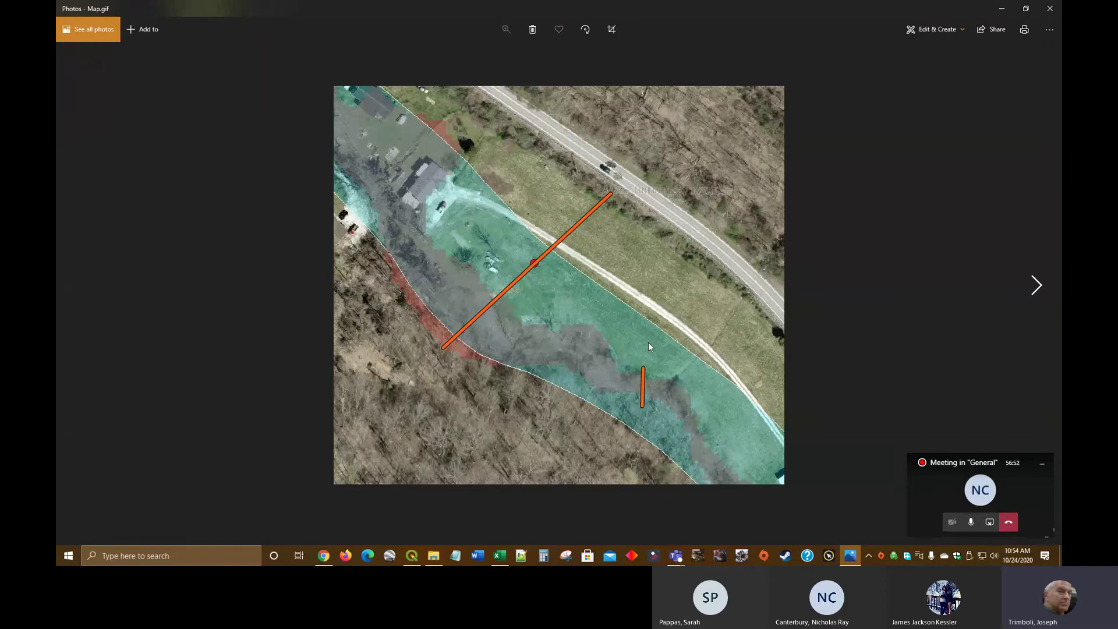
left_click(1050, 9)
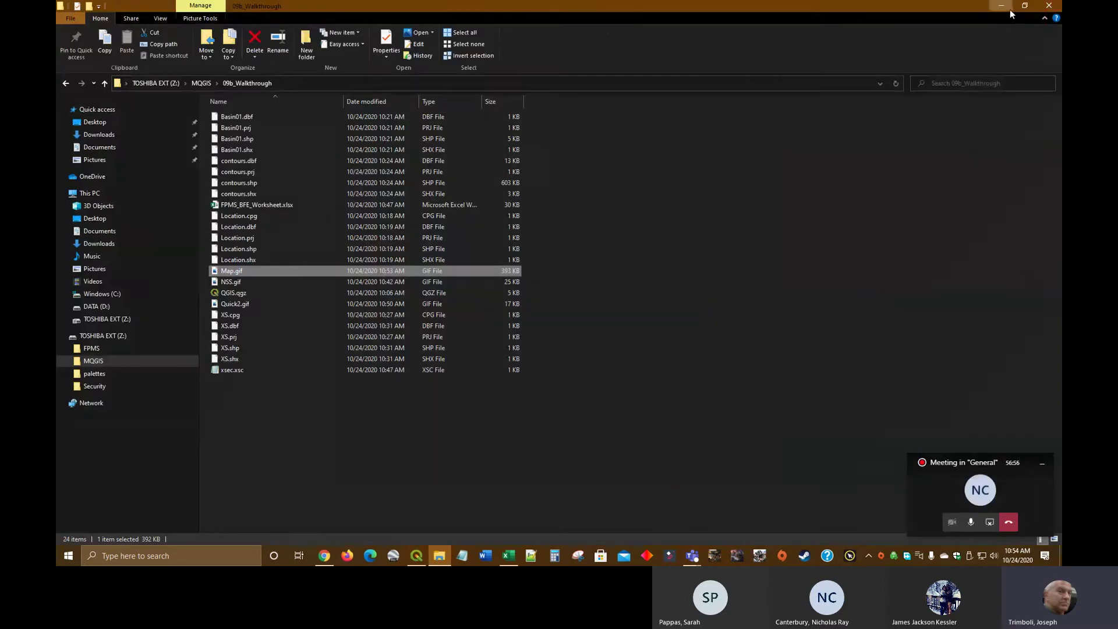
Step: Minimize File Explorer, save the QGIS project and minimize QGIS
left_click(1010, 9)
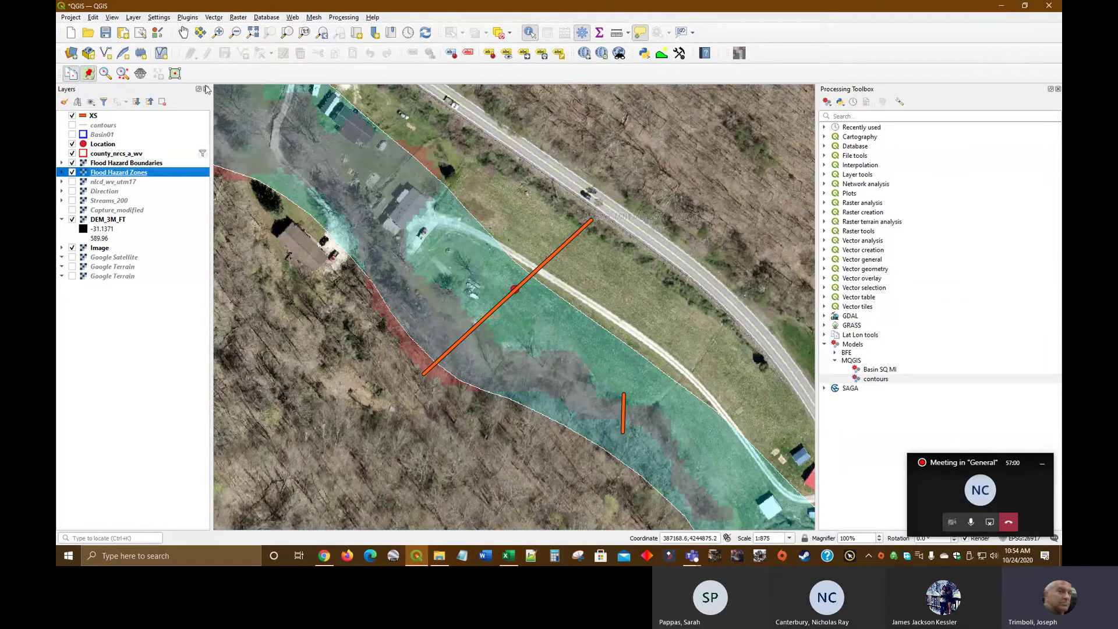
left_click(105, 32)
left_click(1001, 5)
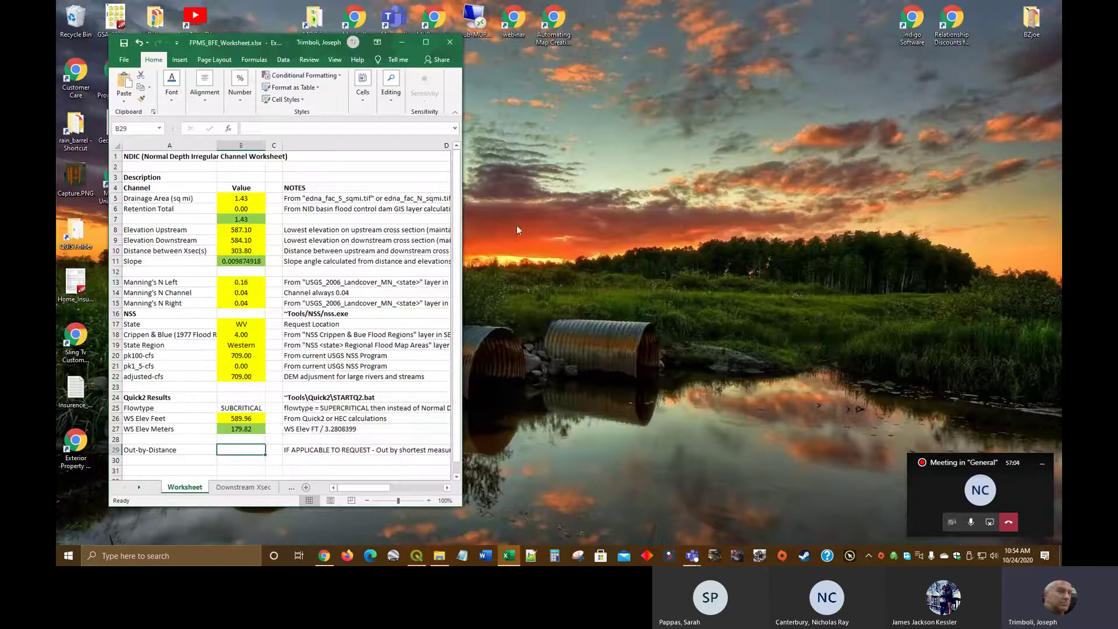
Step: Maximize the FPMS_BFE_Worksheet workbook, review its Downstream Xsec, Quick2 and Worksheet sheets, and save and close it
left_click(427, 43)
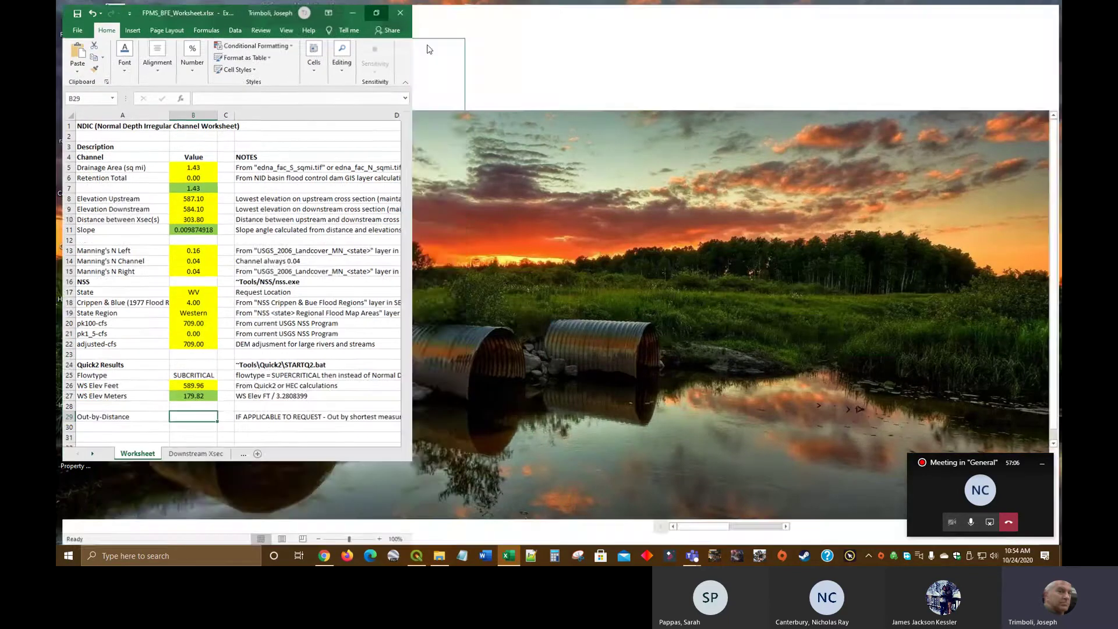
left_click(201, 528)
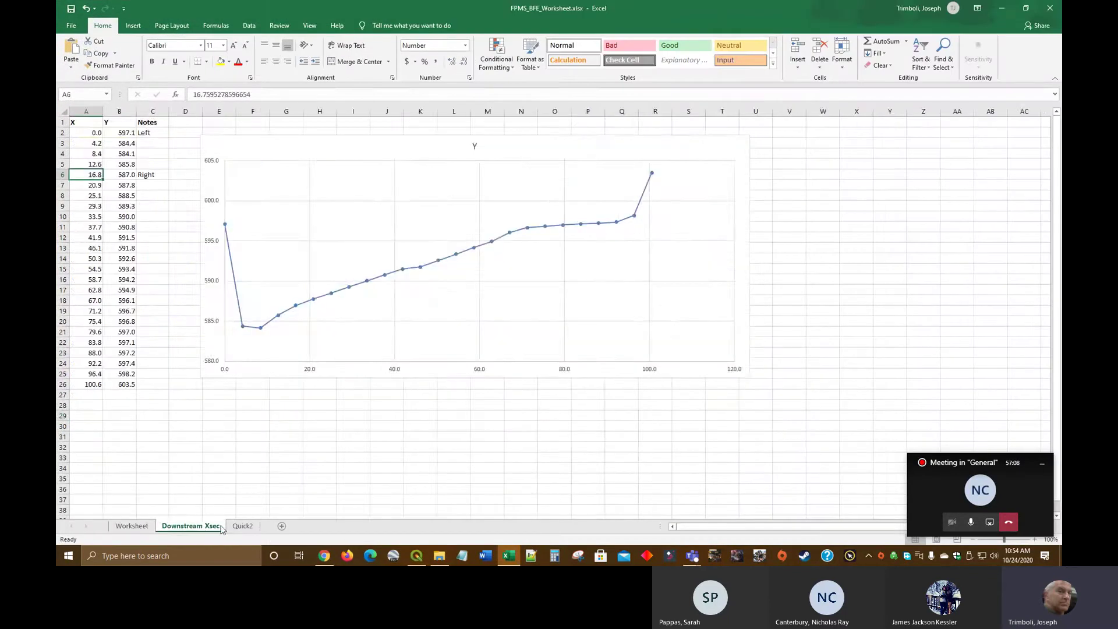
left_click(242, 526)
left_click(150, 530)
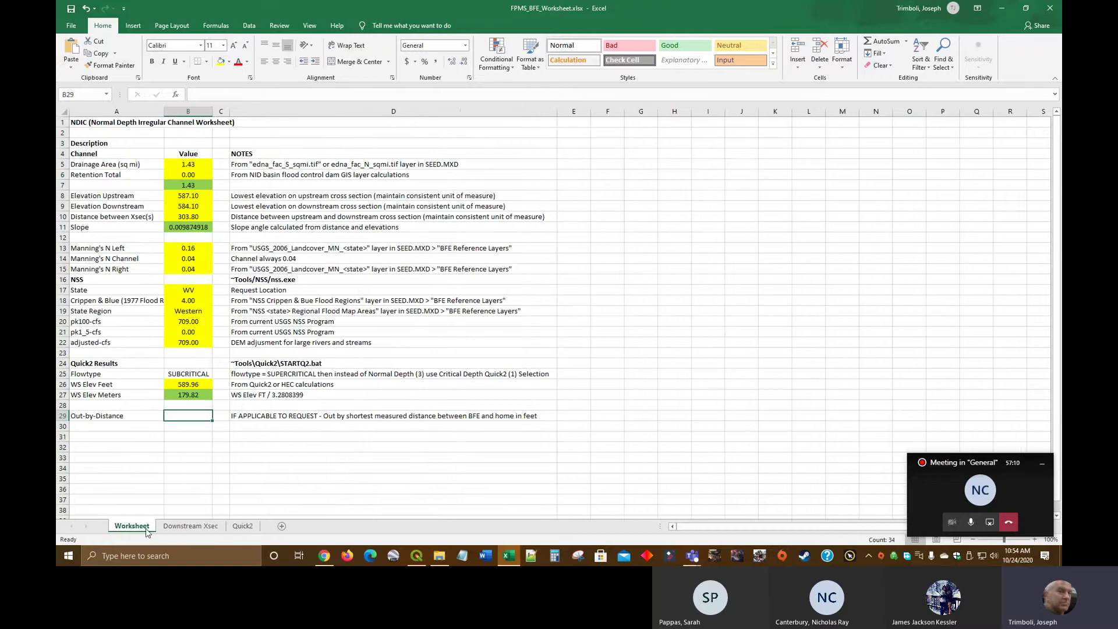
left_click(69, 11)
left_click(1050, 8)
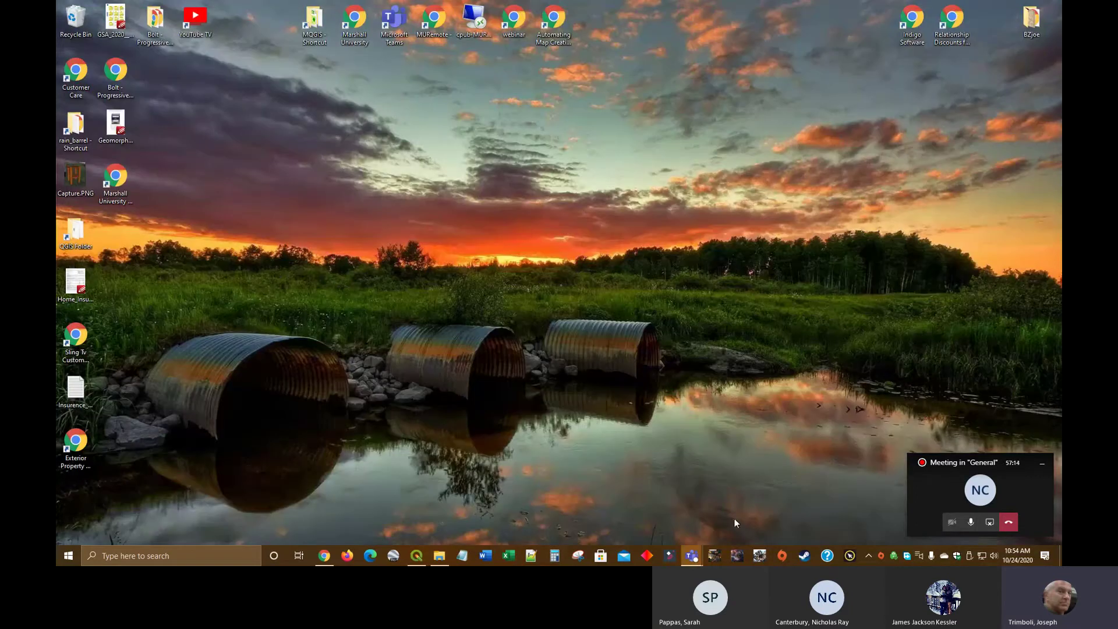
Step: Check the saved files in the 09b_Walkthrough folder and switch back to QGIS
left_click(439, 555)
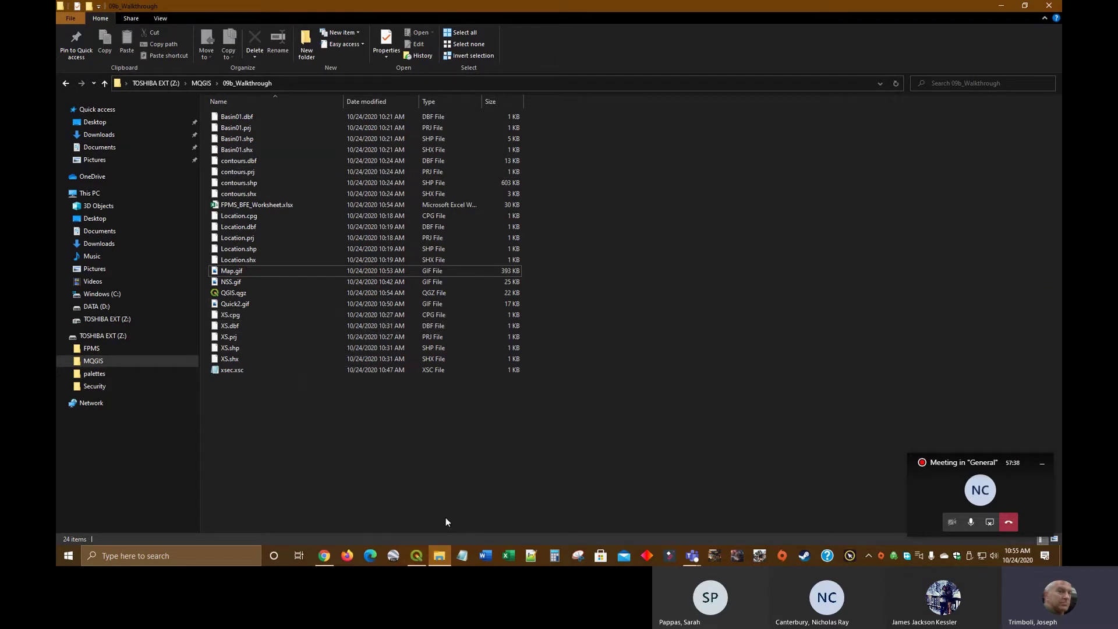
left_click(416, 559)
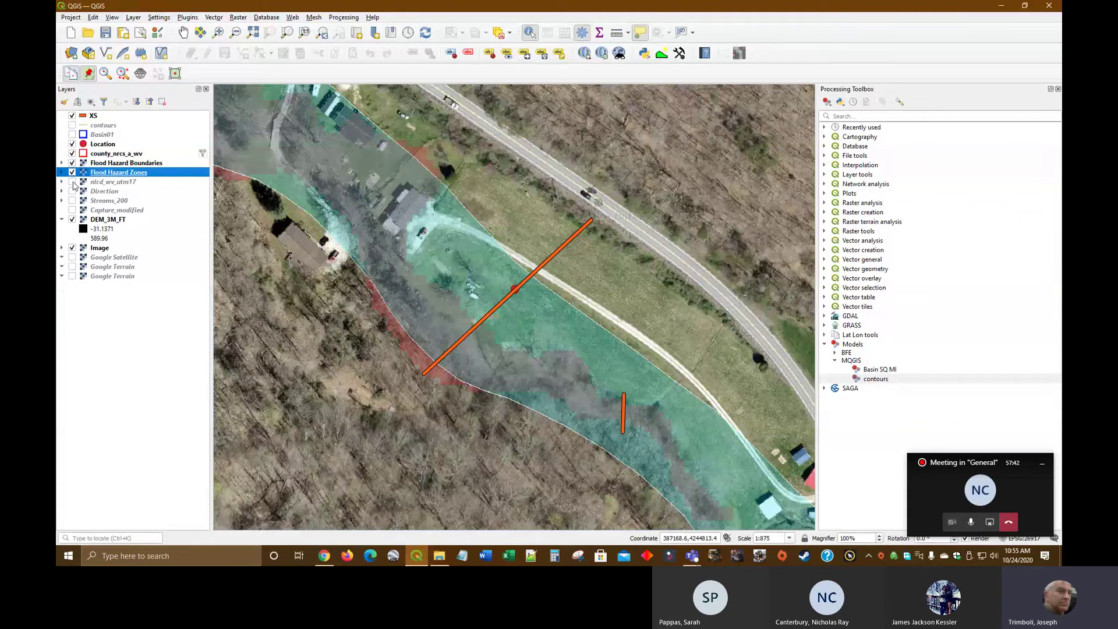
Step: Show the nlcd_wv_utm17 and contours layers over the cross sections and the surrounding land at 1:1750
left_click(72, 181)
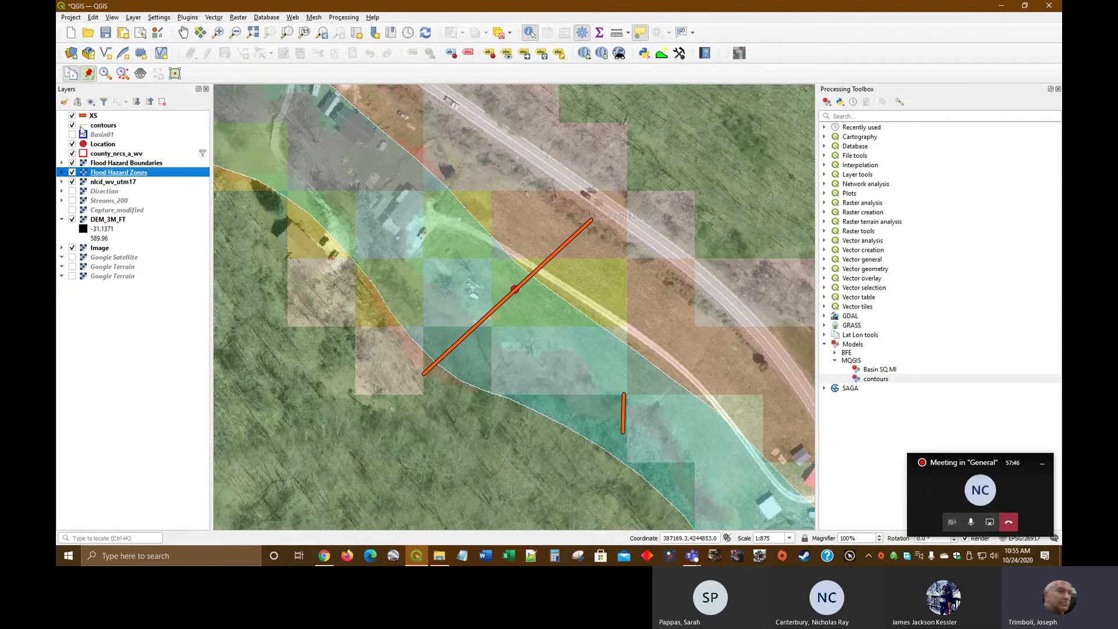
scroll(531, 240, "down", 1)
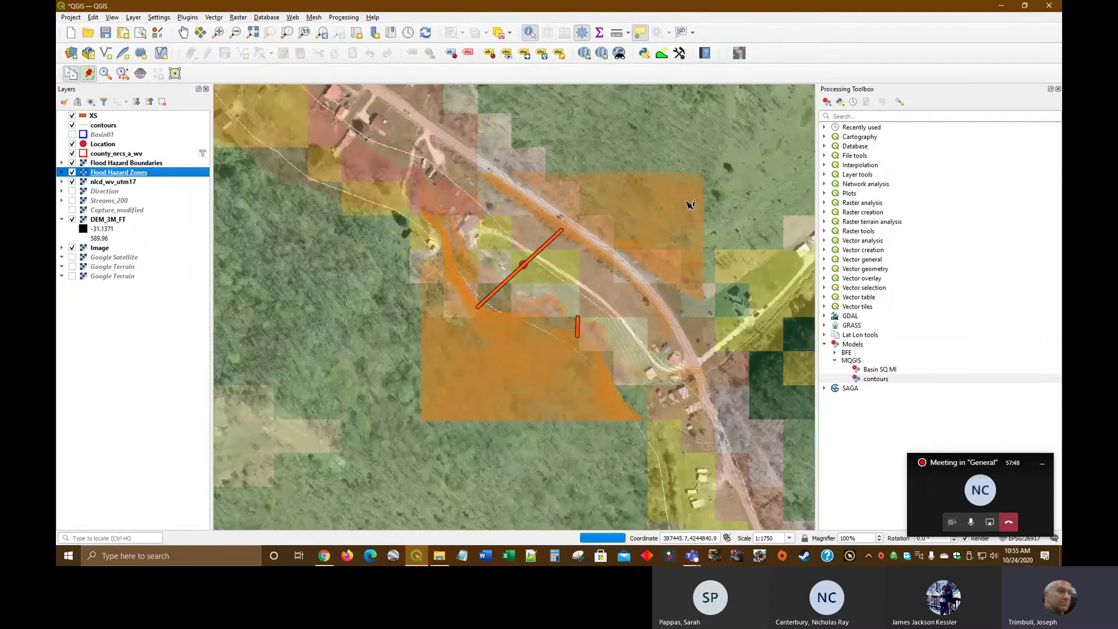
left_click_drag(605, 249, 535, 230)
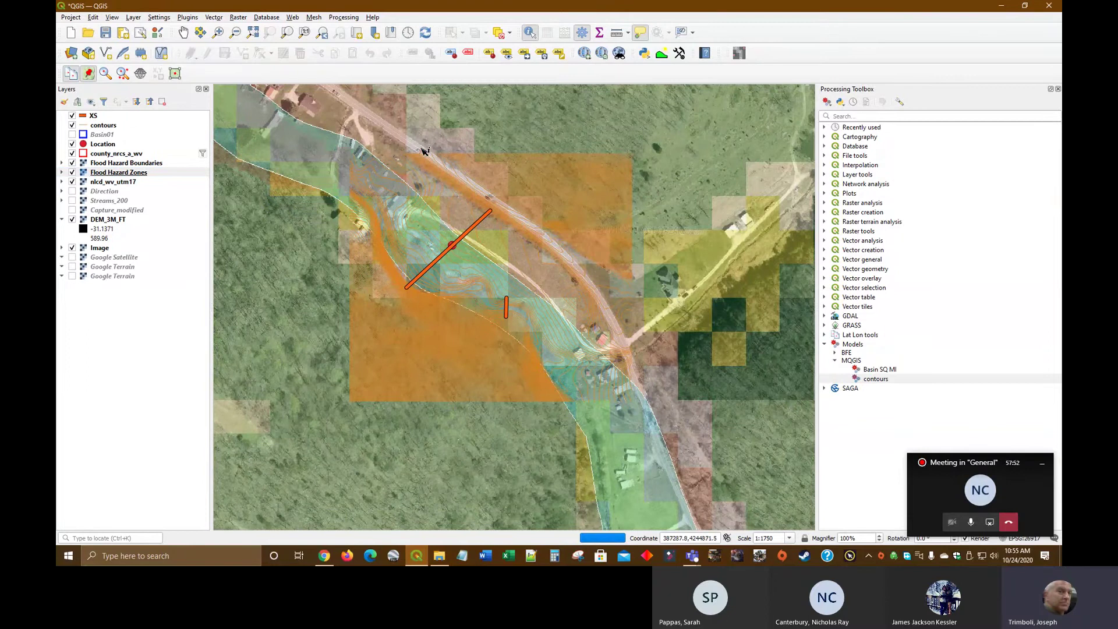
Step: Clip the nlcd_wv_utm17 raster by extent to a temporary file, calculating the clipping extent from the contours layer
left_click(237, 17)
mouse_move(279, 114)
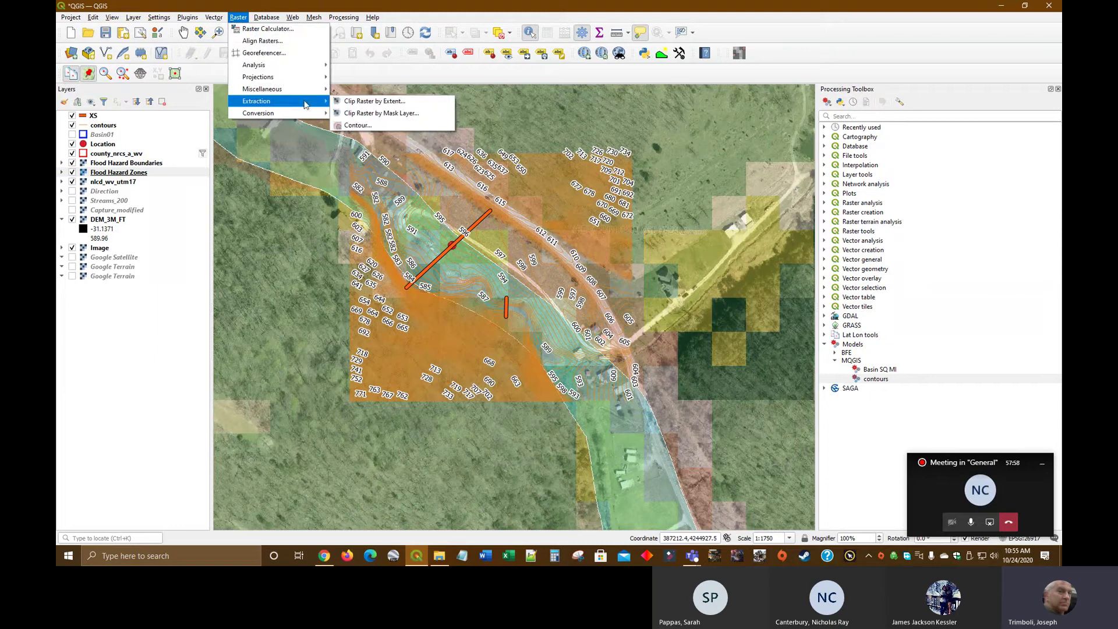
left_click(372, 103)
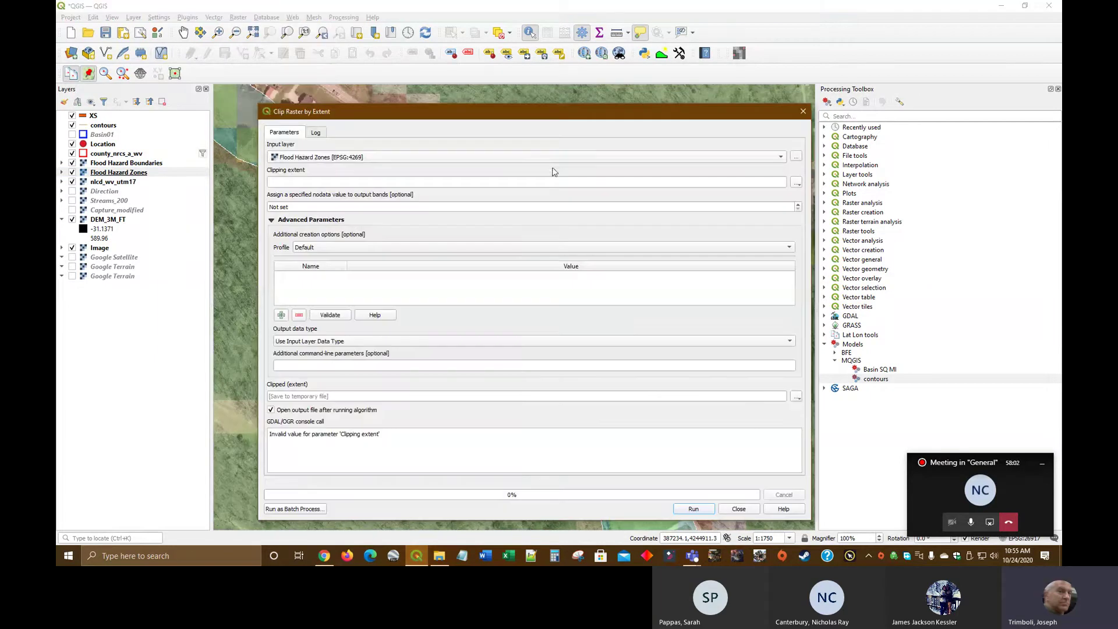
left_click(308, 162)
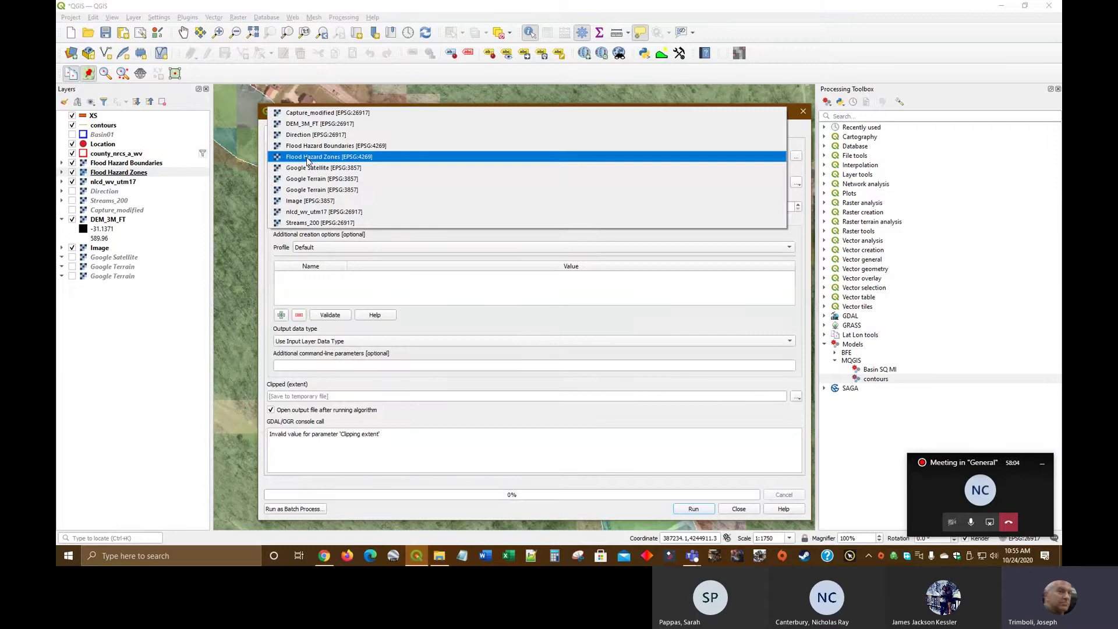
left_click(314, 216)
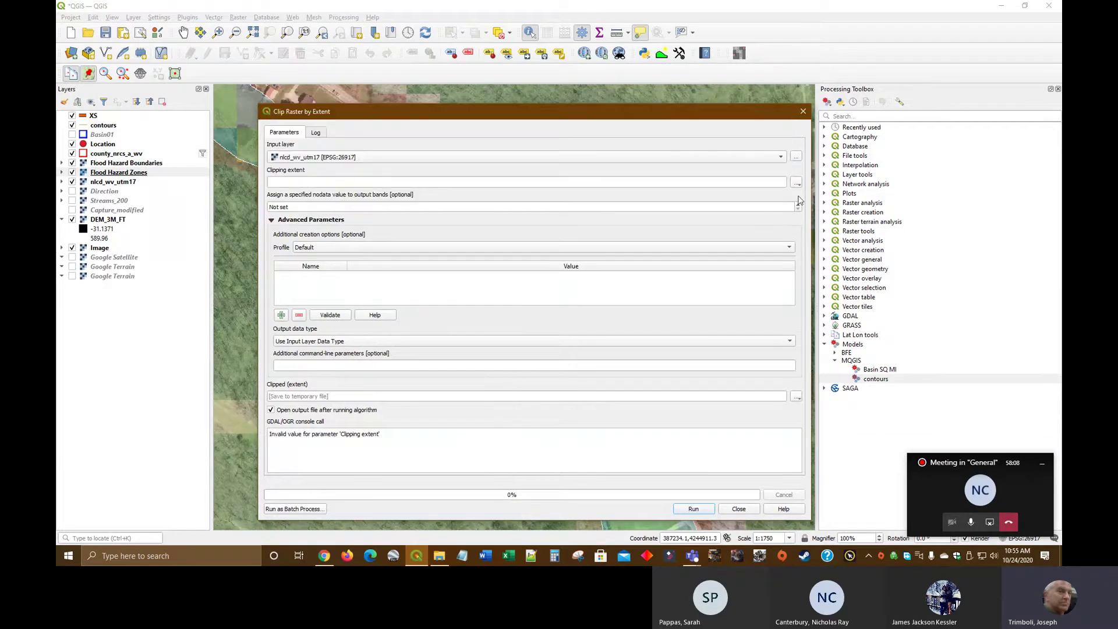
left_click(797, 183)
mouse_move(848, 197)
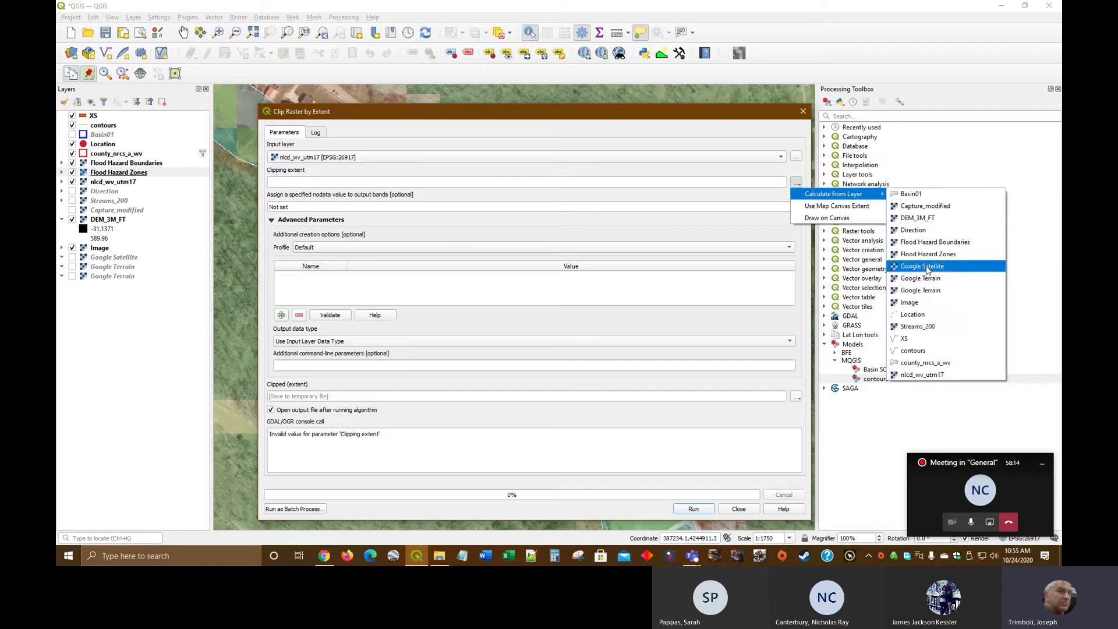
left_click(919, 353)
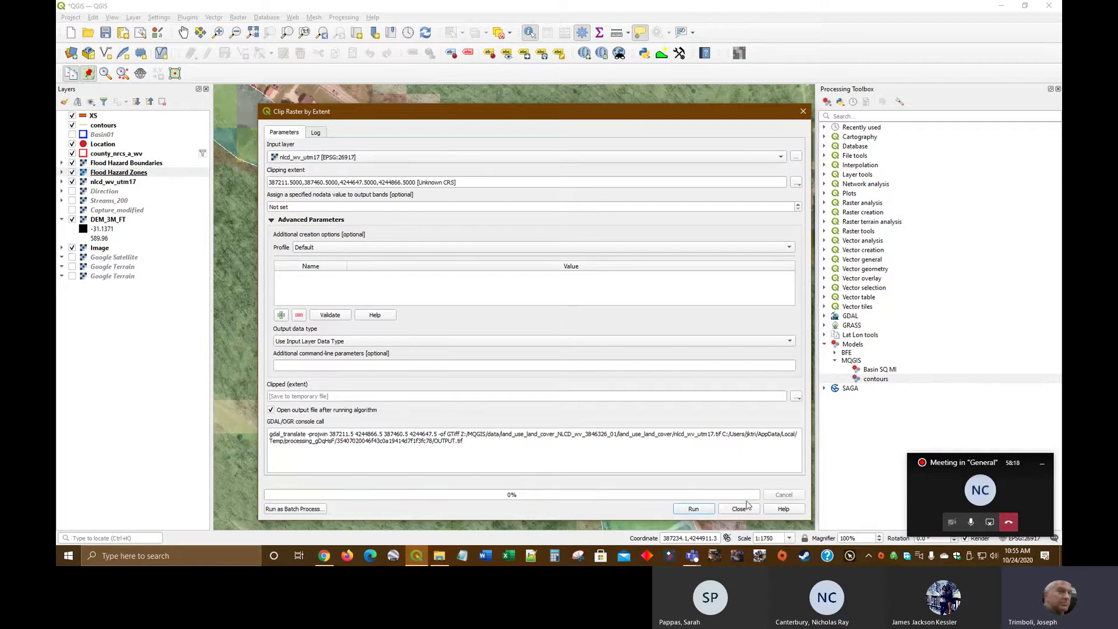
left_click(694, 511)
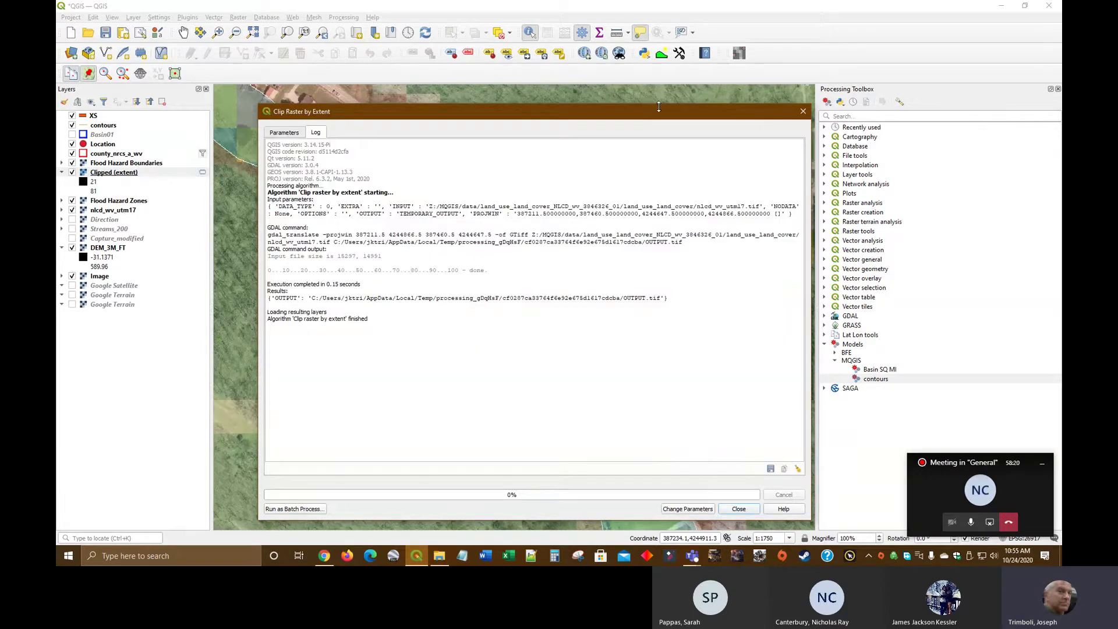
left_click(803, 111)
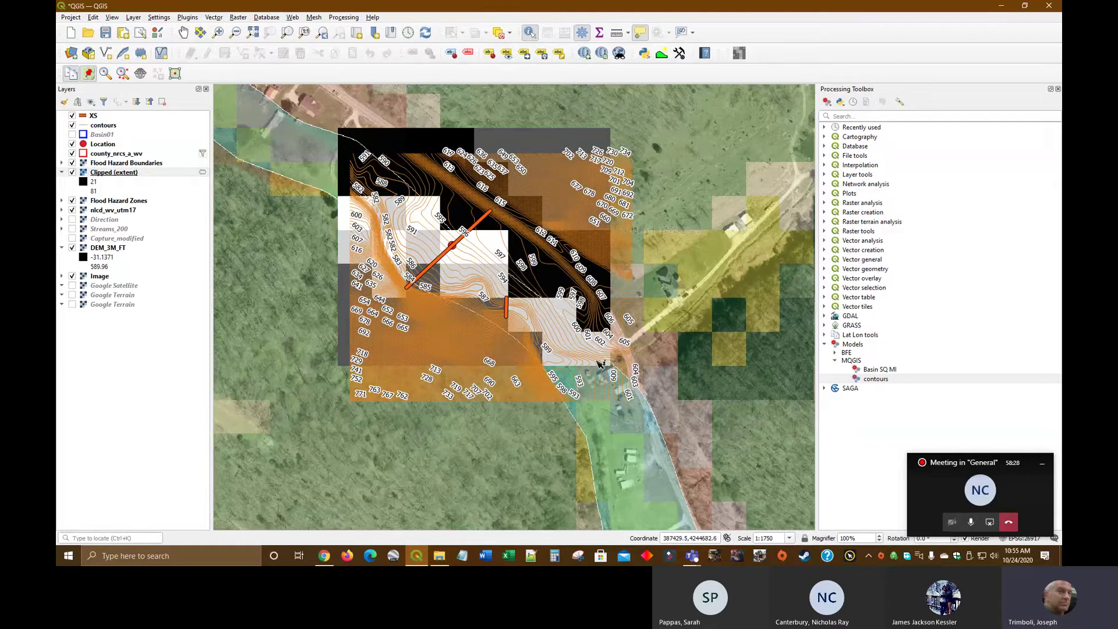
Step: Hide the Image, DEM_3M_FT and contours layers to leave the clipped land cover raster exposed
left_click(72, 277)
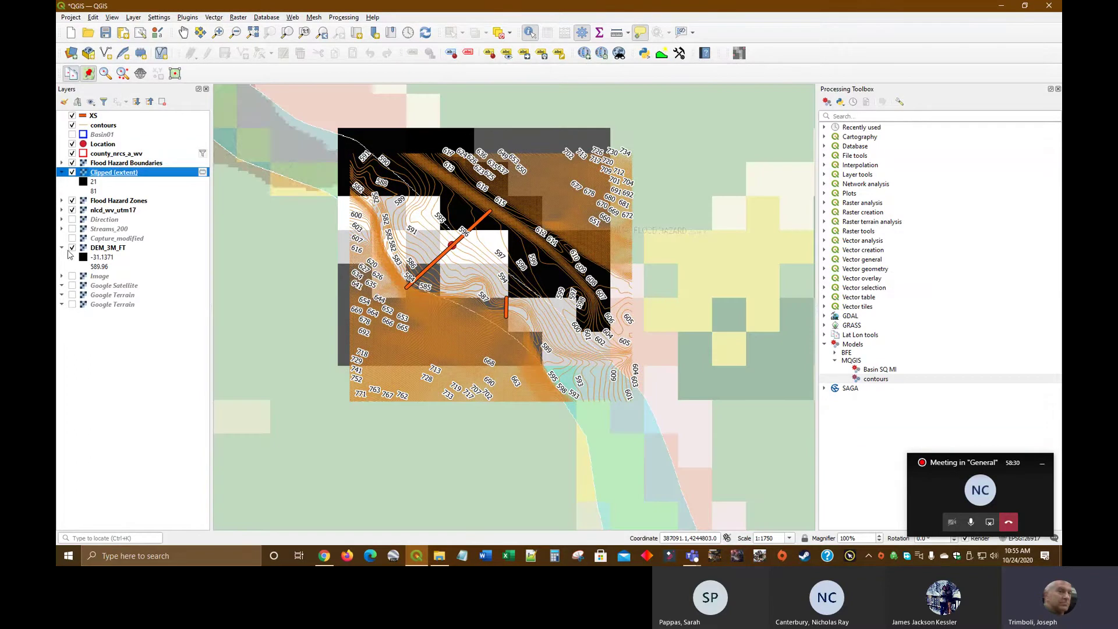
left_click(73, 248)
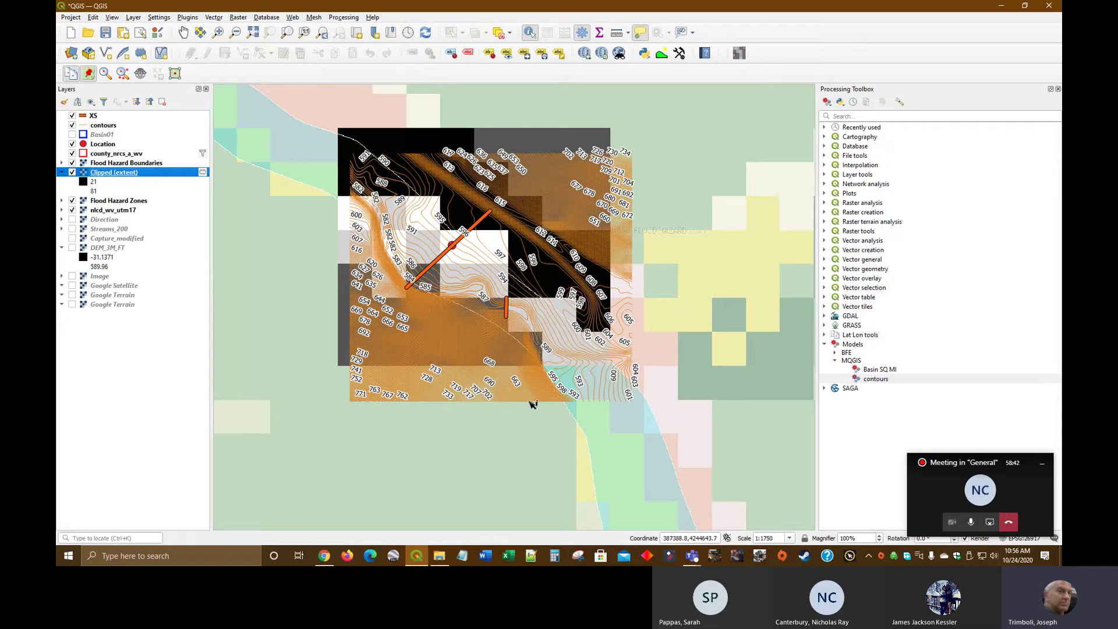
left_click(72, 125)
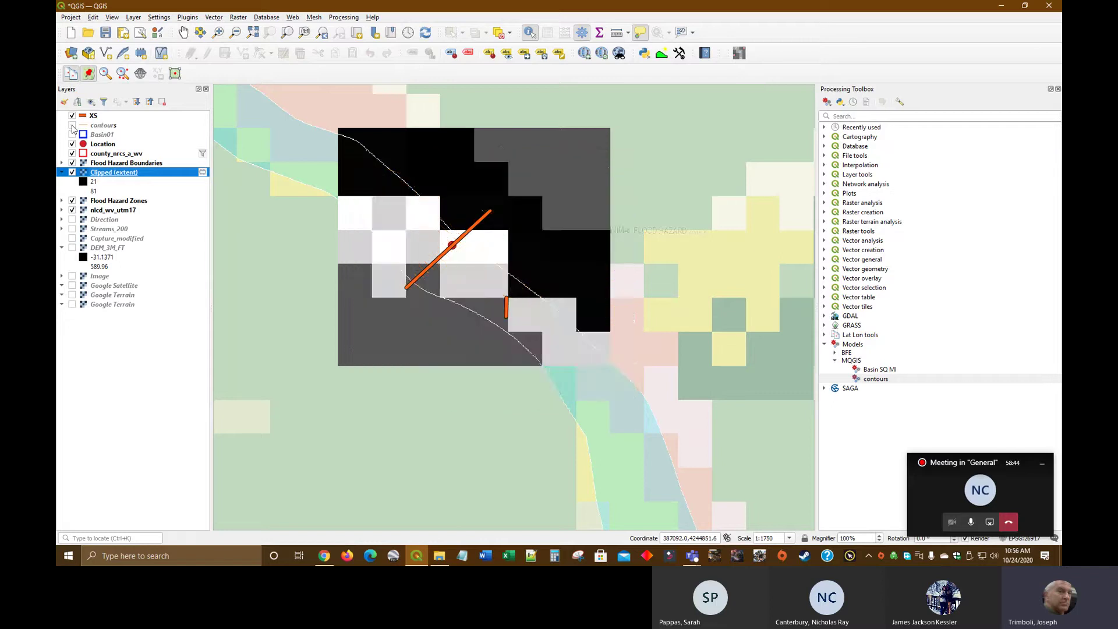
left_click(72, 126)
Step: Examine the CRS and extent in the layer information of the Clipped (extent) raster and the contours layer
right_click(132, 175)
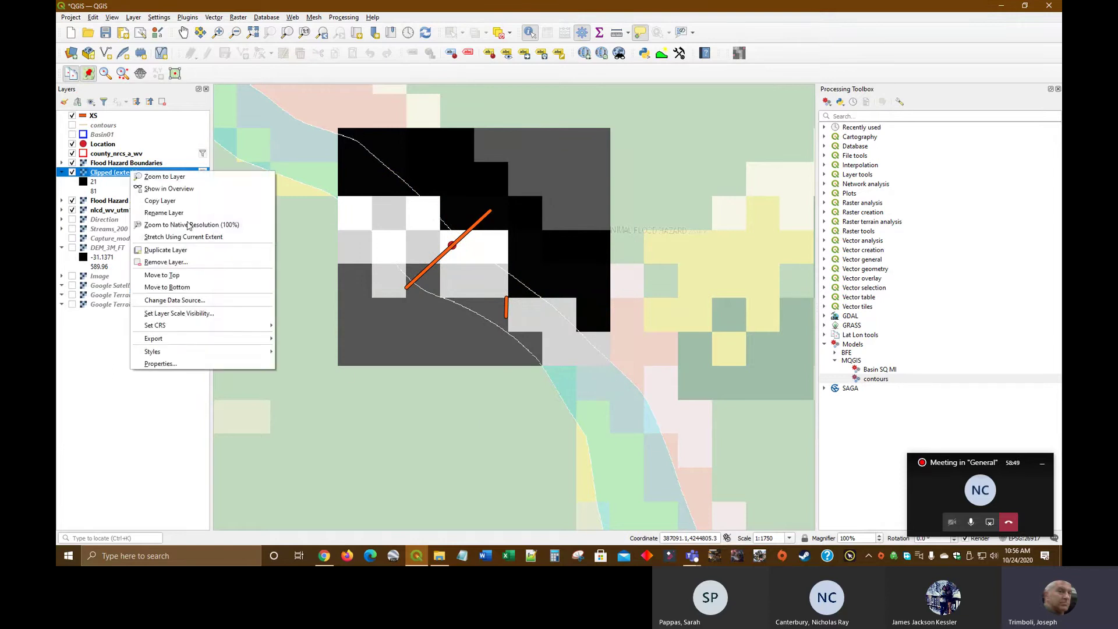
left_click(171, 367)
left_click(257, 74)
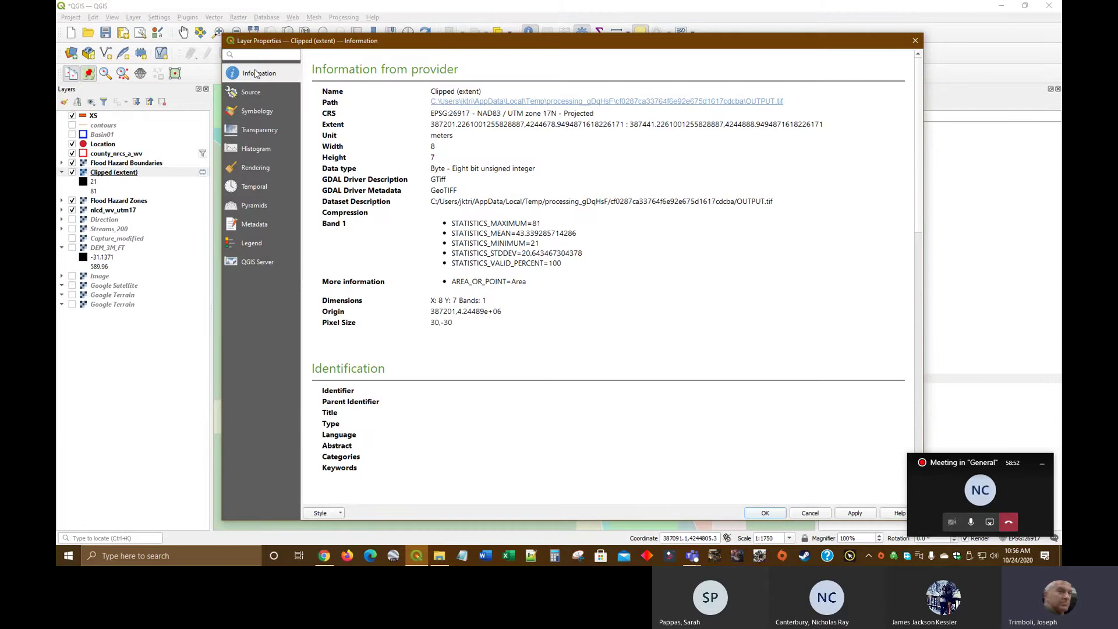
left_click(916, 41)
right_click(121, 126)
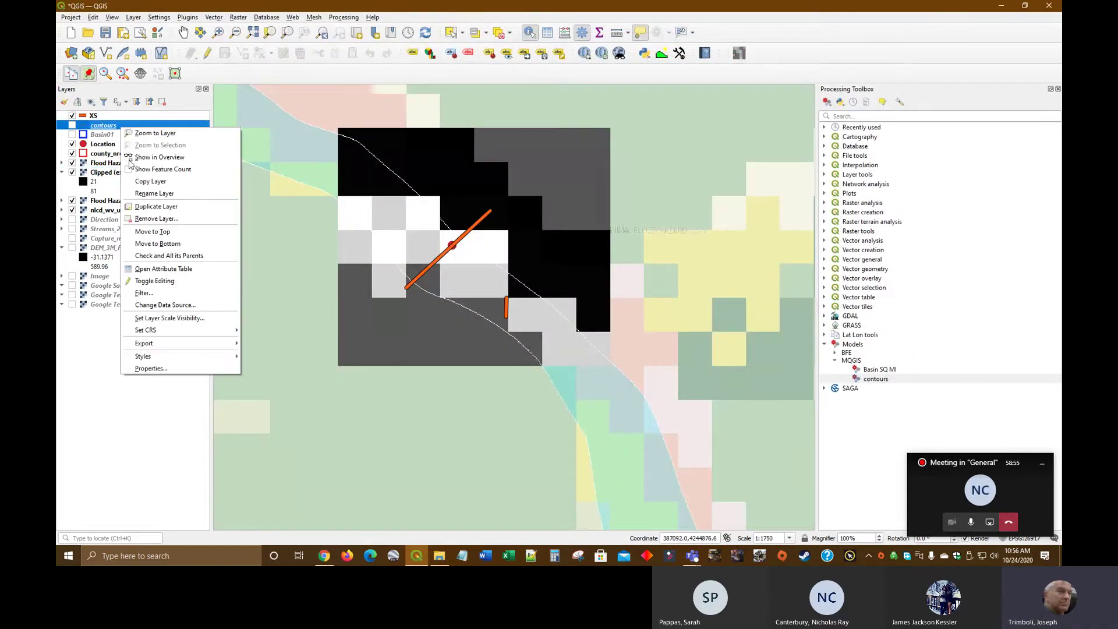
left_click(166, 368)
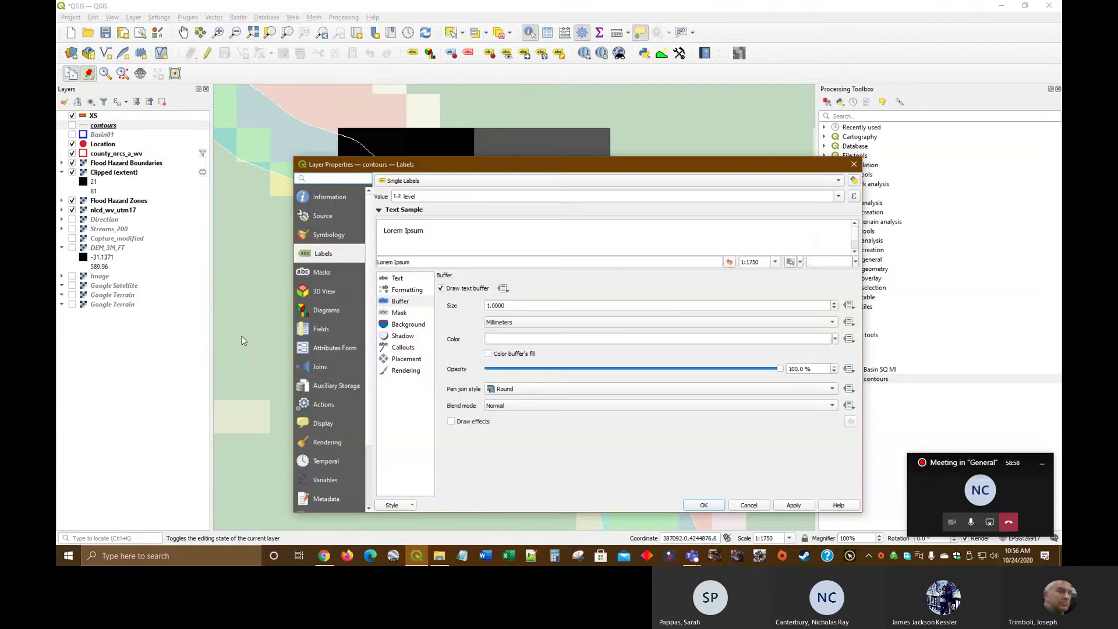
left_click(330, 197)
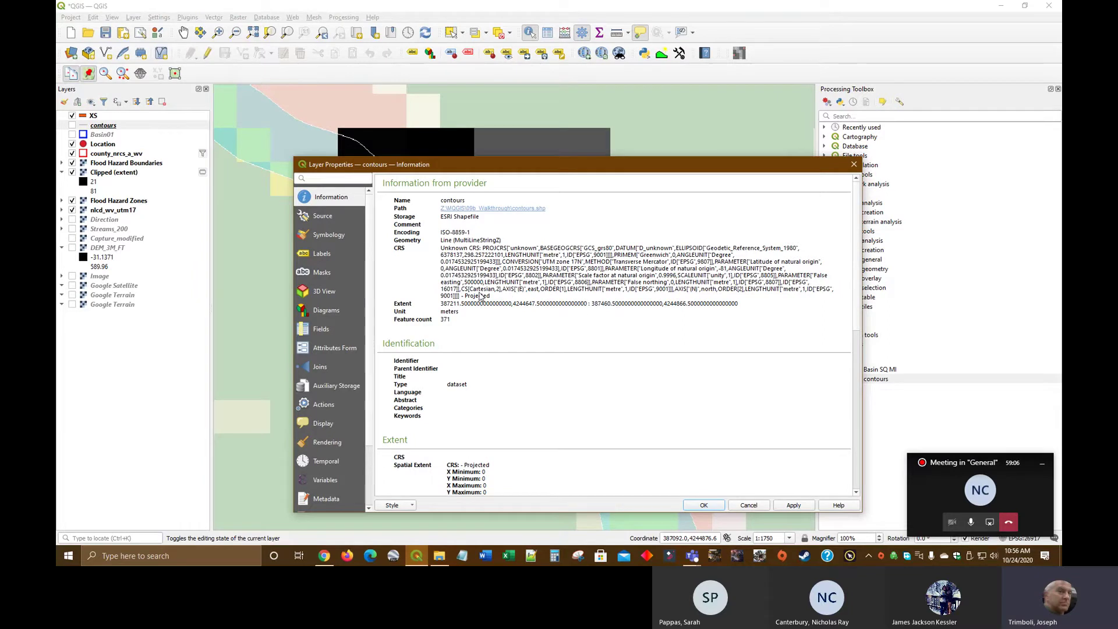
left_click(851, 165)
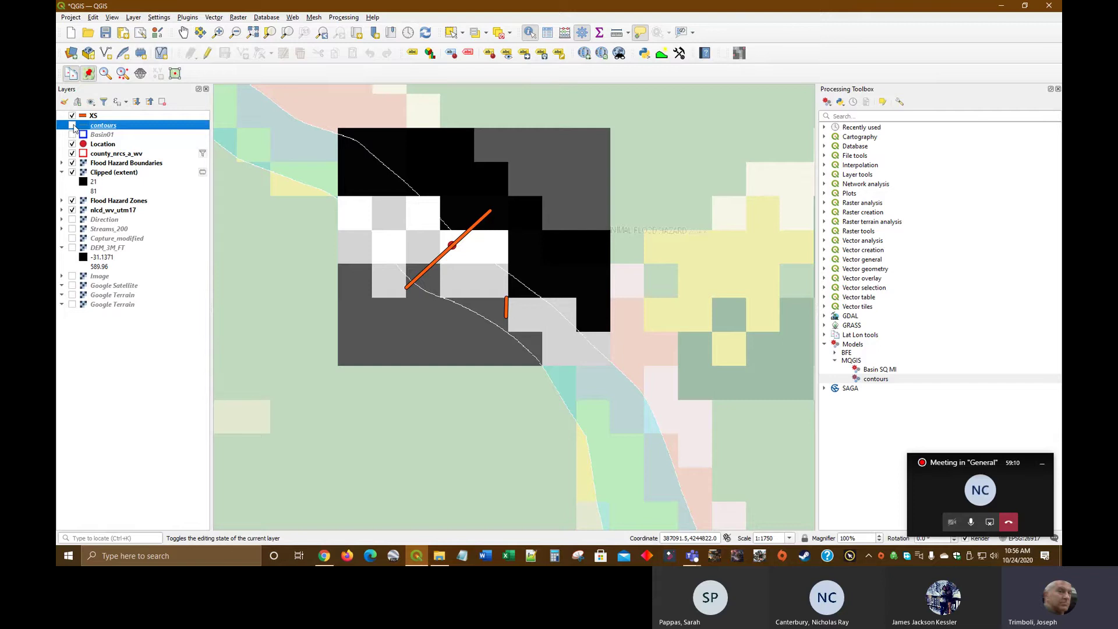
Step: Set the contours layer's CRS to NAD83 / UTM zone 17N (EPSG:26917)
left_click(72, 126)
right_click(115, 128)
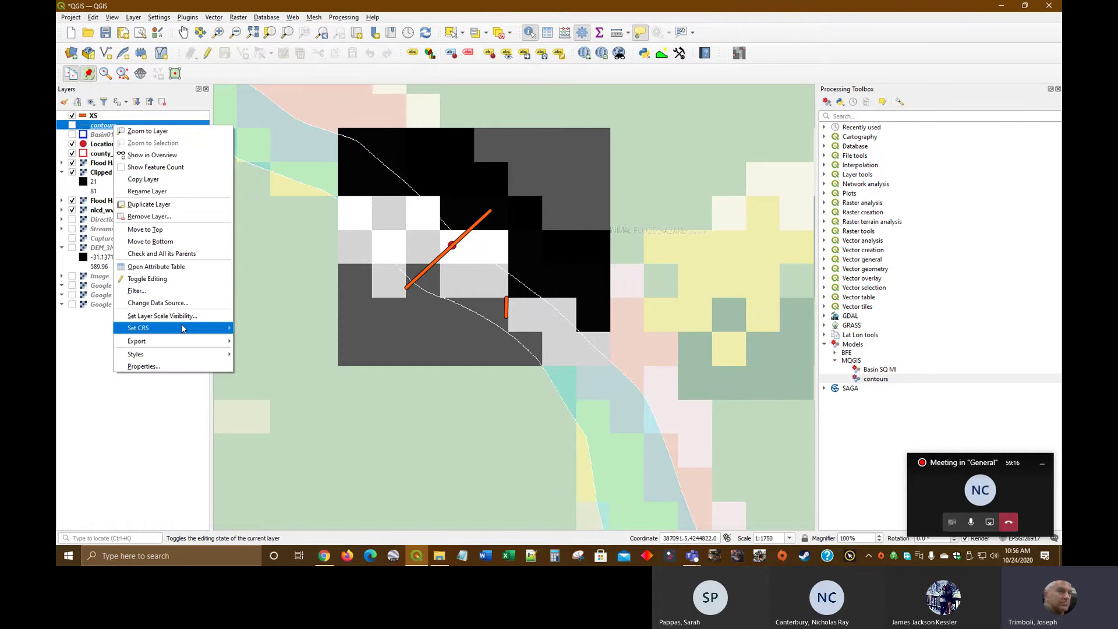
mouse_move(193, 328)
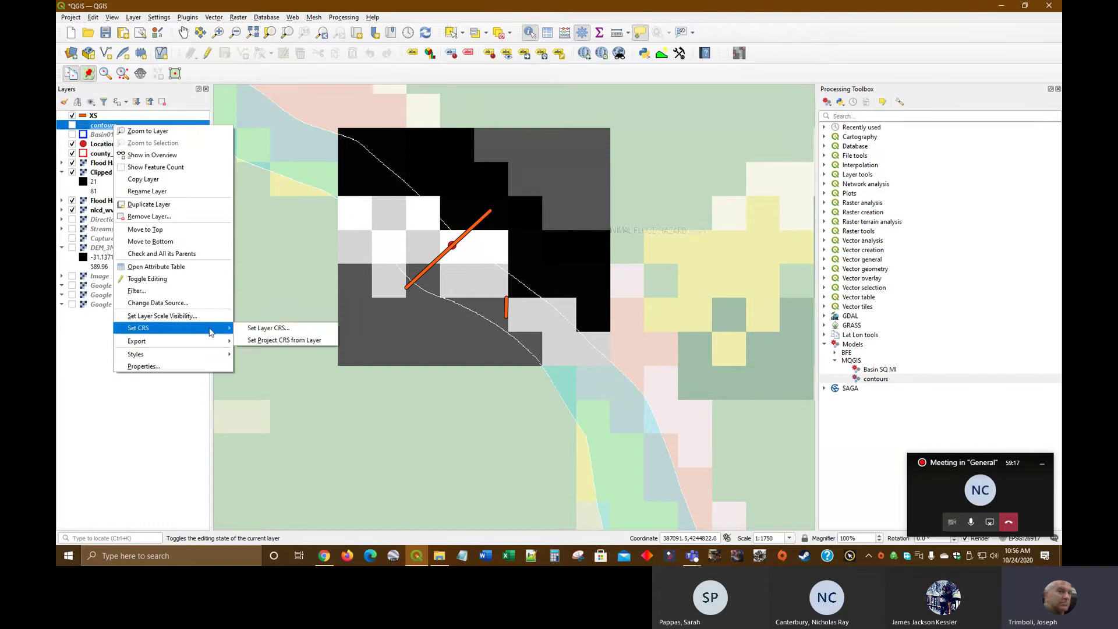
left_click(270, 329)
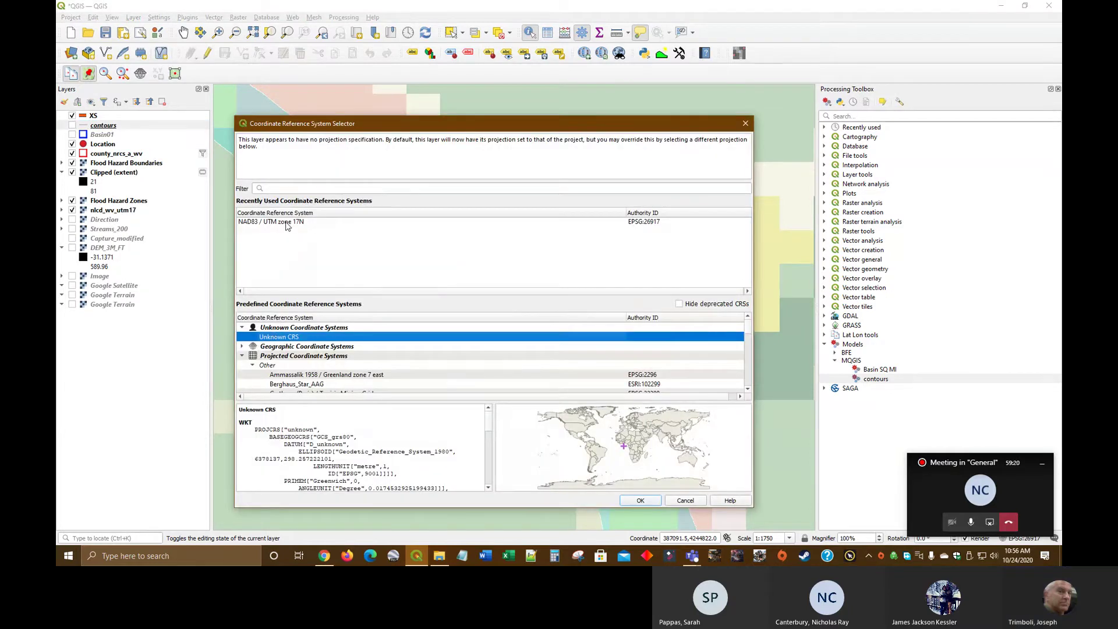
left_click(286, 223)
left_click(641, 502)
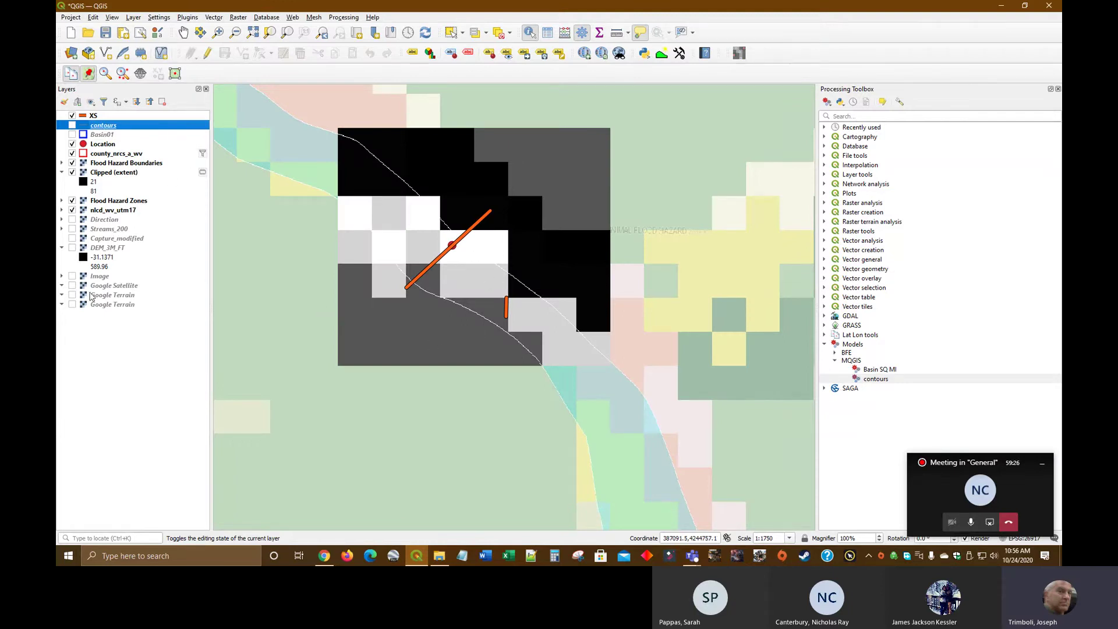
Step: Review the DEM_3M_FT layer's information and compare the contours' coverage with the clipped raster by showing and hiding them
right_click(115, 248)
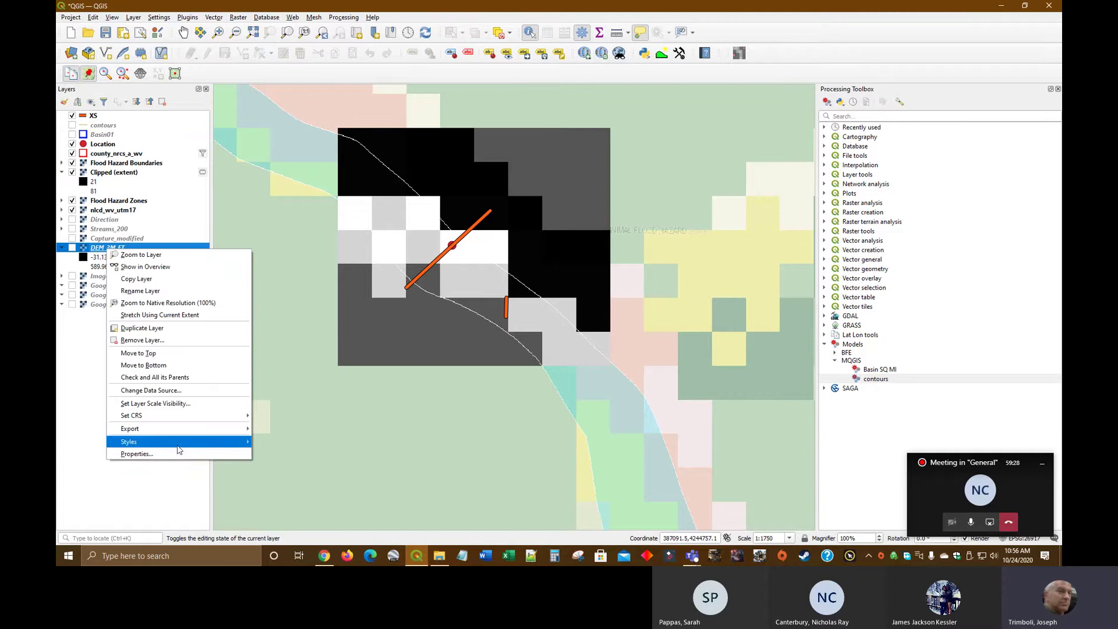
left_click(178, 460)
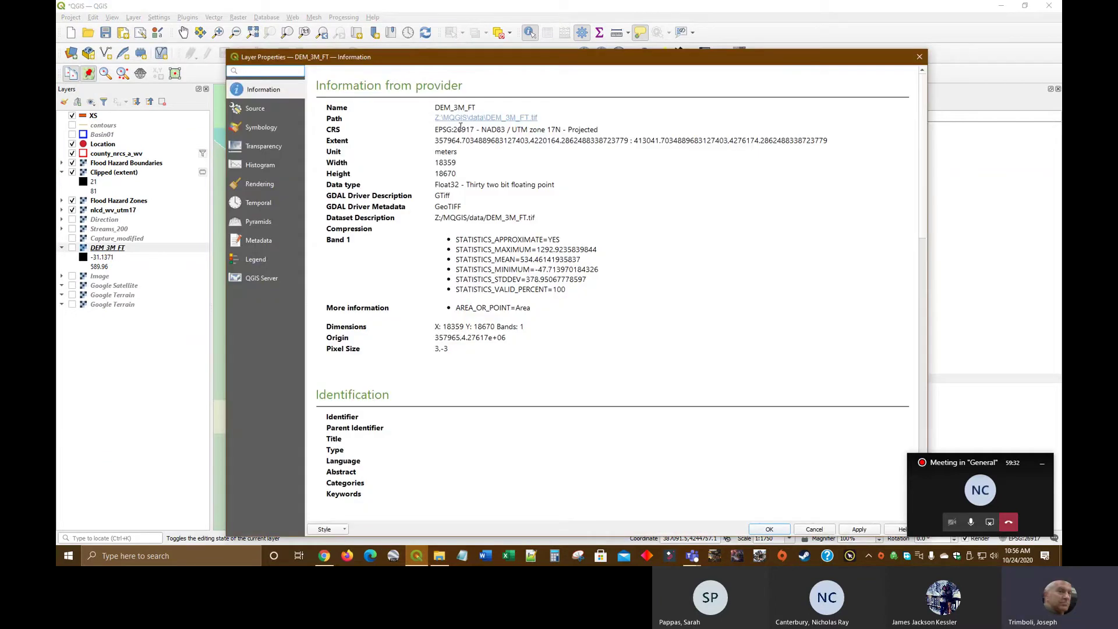
left_click(922, 58)
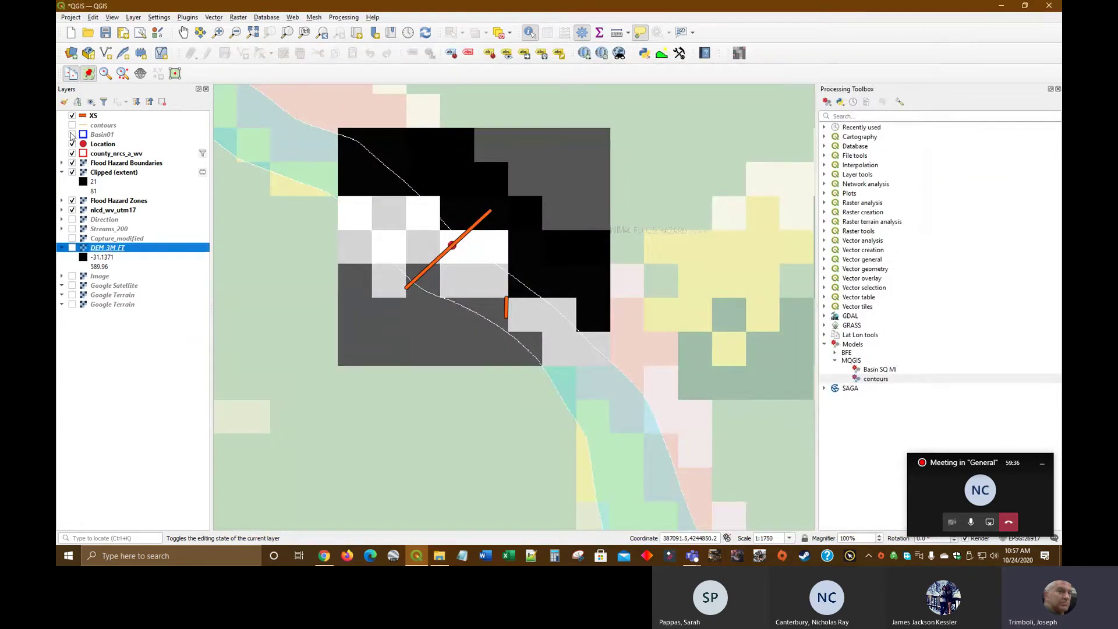
left_click(72, 126)
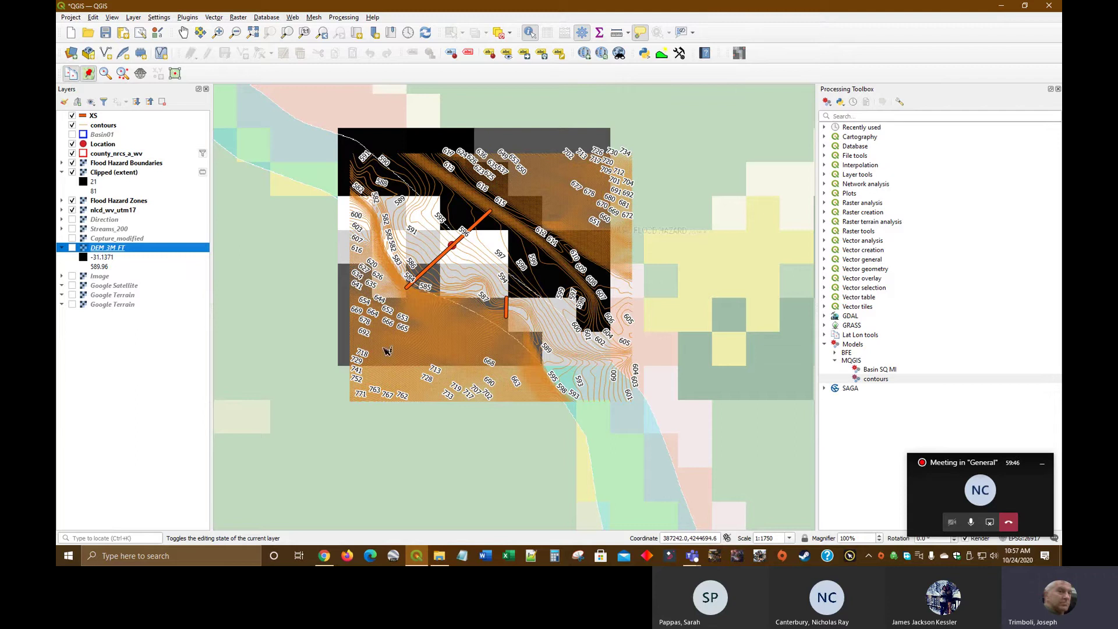
left_click(71, 126)
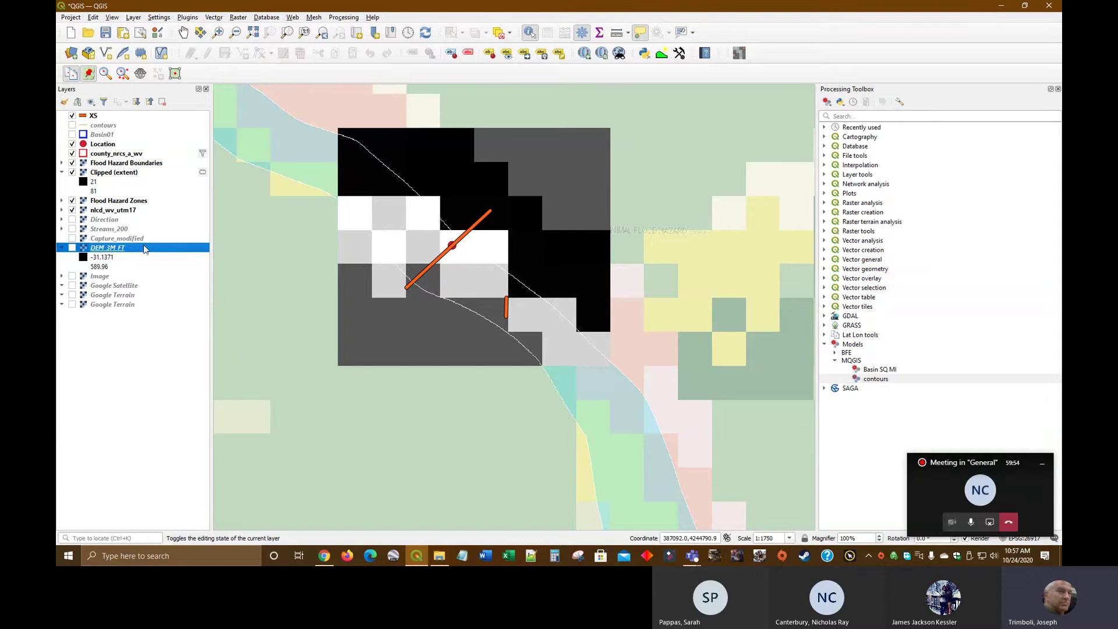
right_click(119, 175)
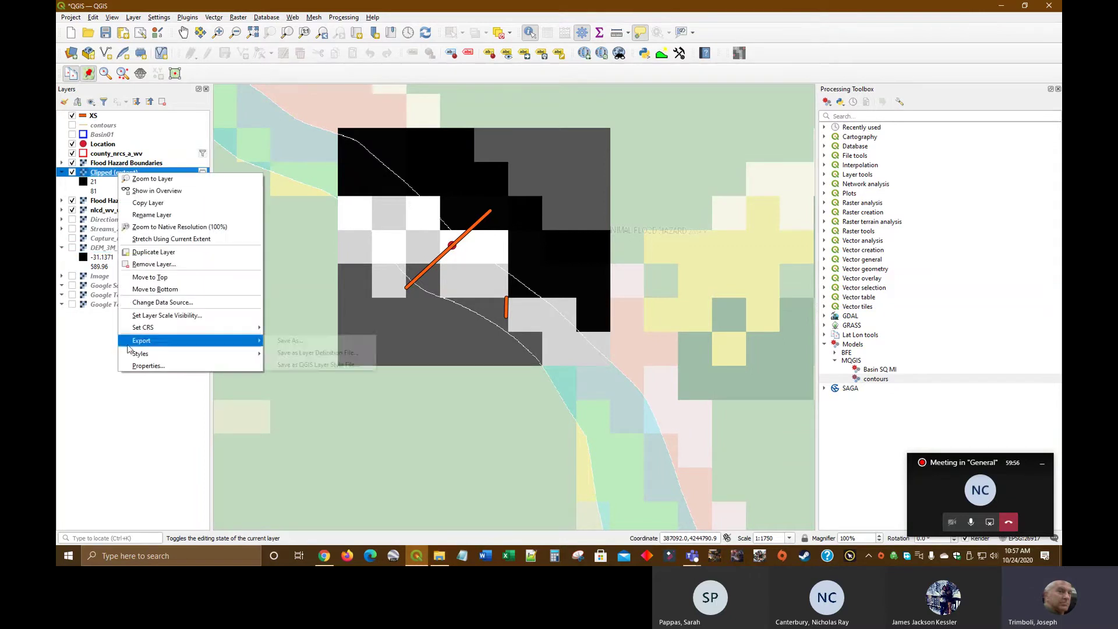
left_click(286, 367)
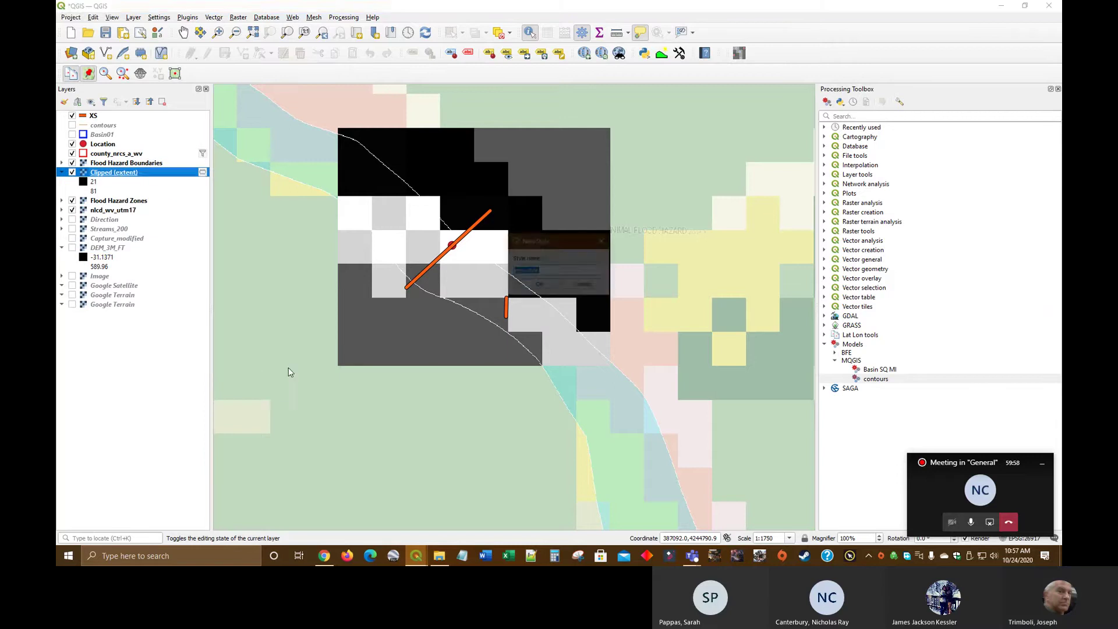
left_click(584, 286)
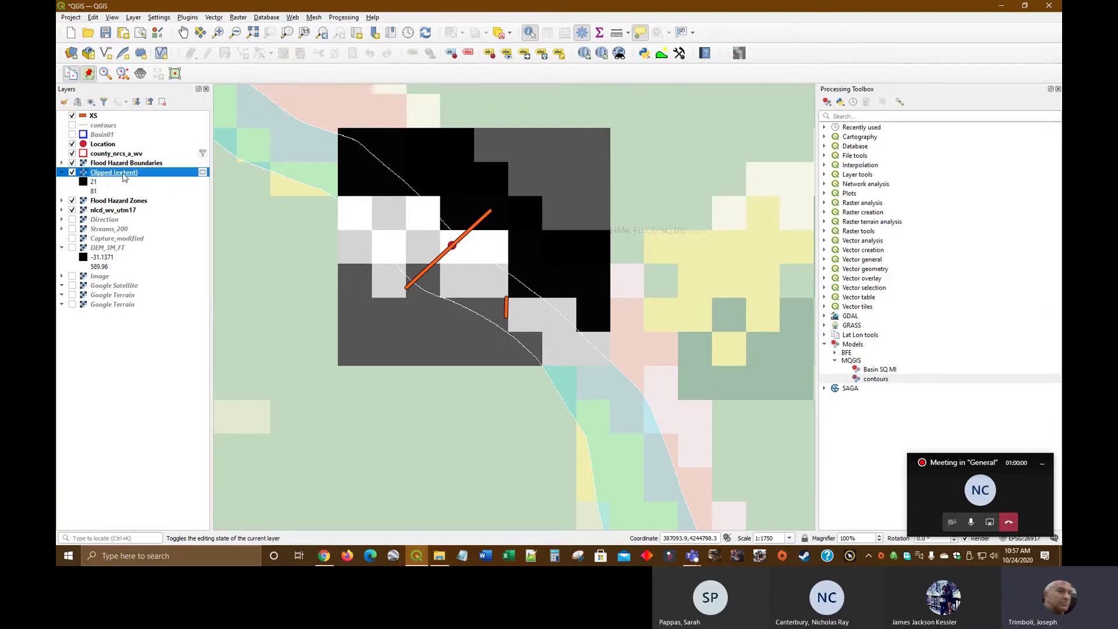
Step: Load the nlcd2.qml style file from the MQGIS data folder onto the Clipped (extent) raster layer
right_click(124, 173)
left_click(156, 368)
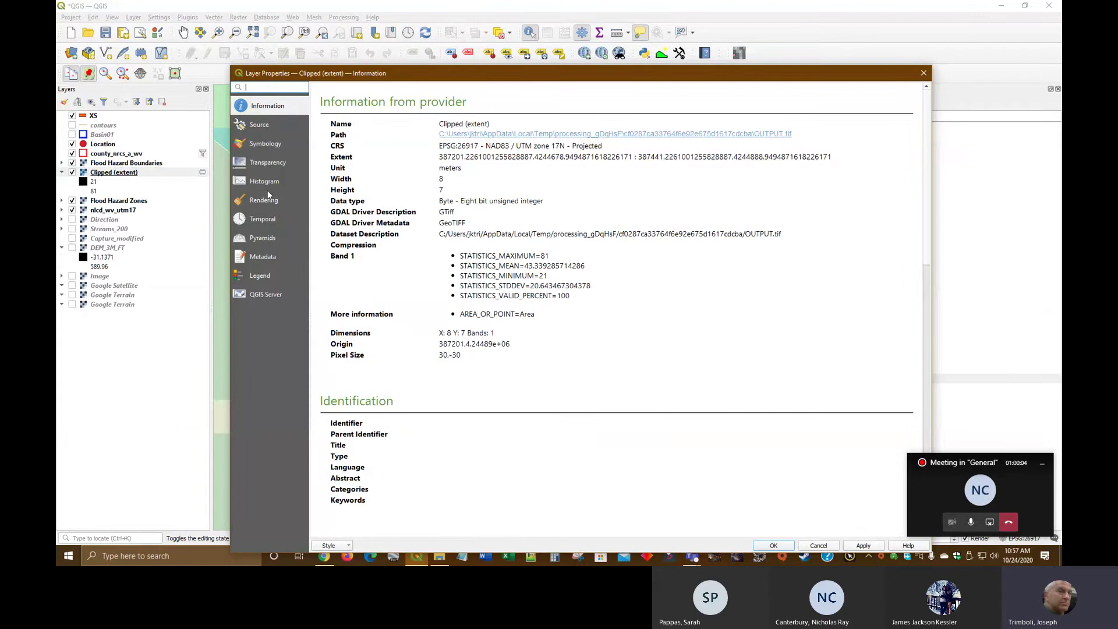
left_click(271, 166)
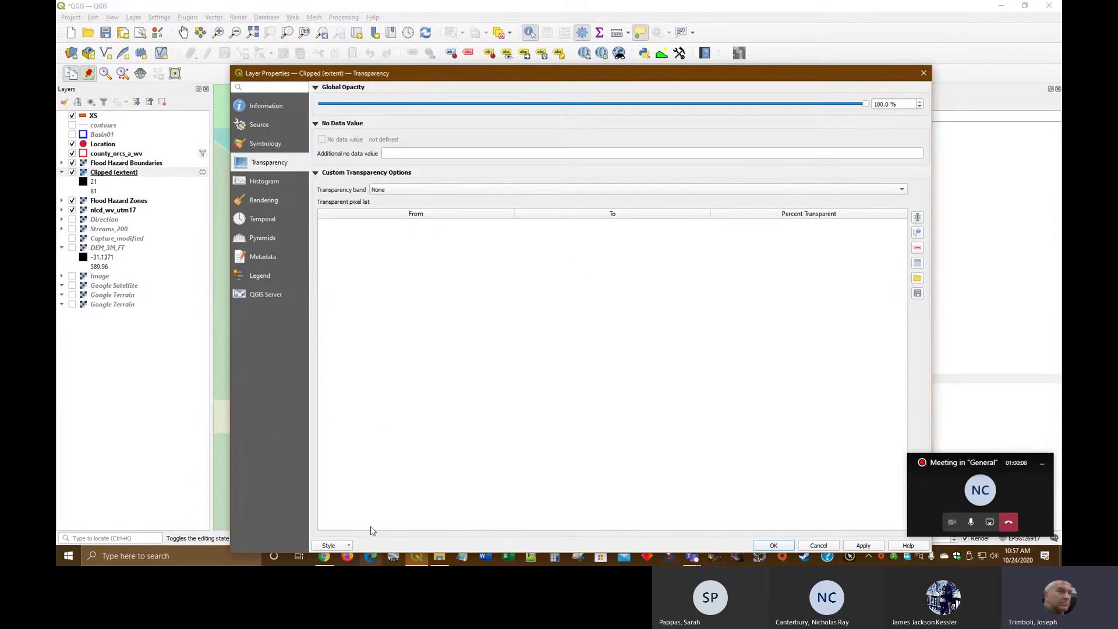
left_click(329, 546)
left_click(353, 459)
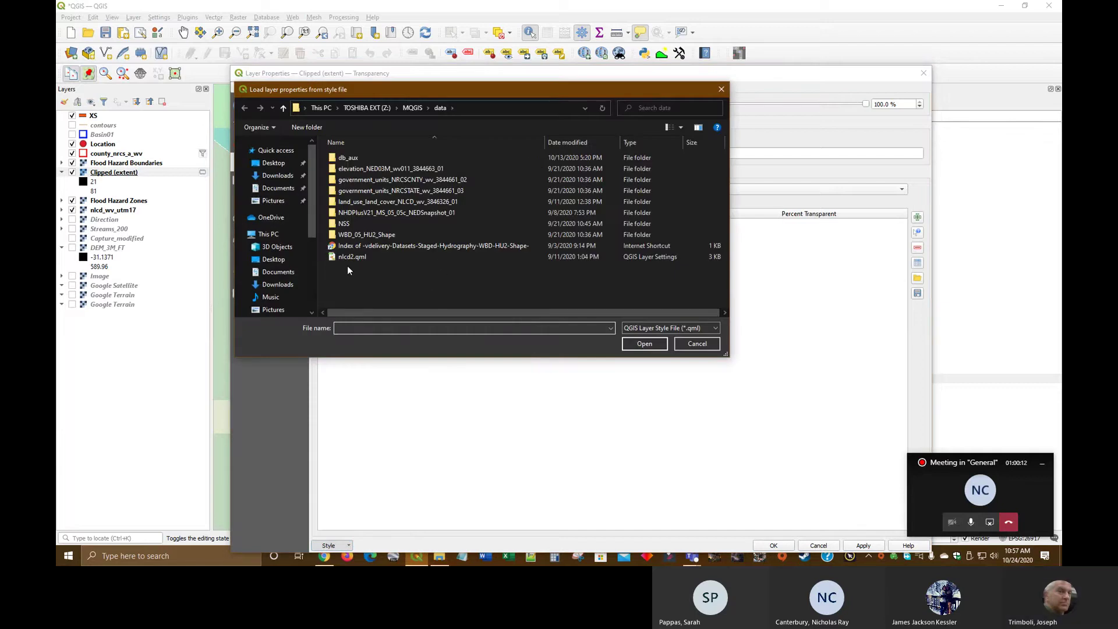
left_click(361, 257)
left_click(645, 344)
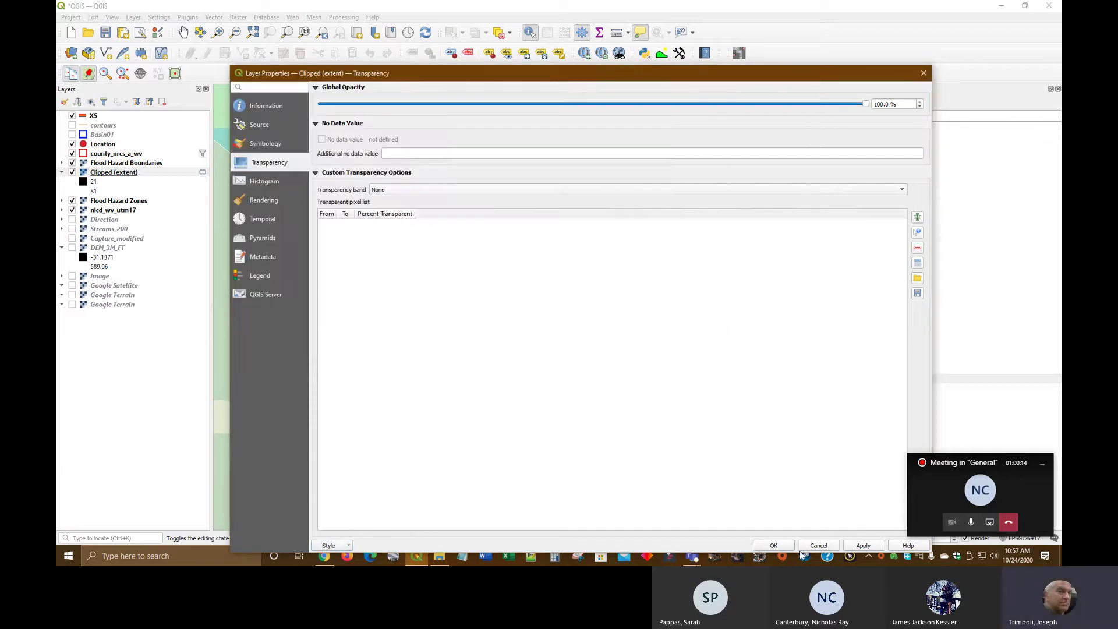
left_click(774, 546)
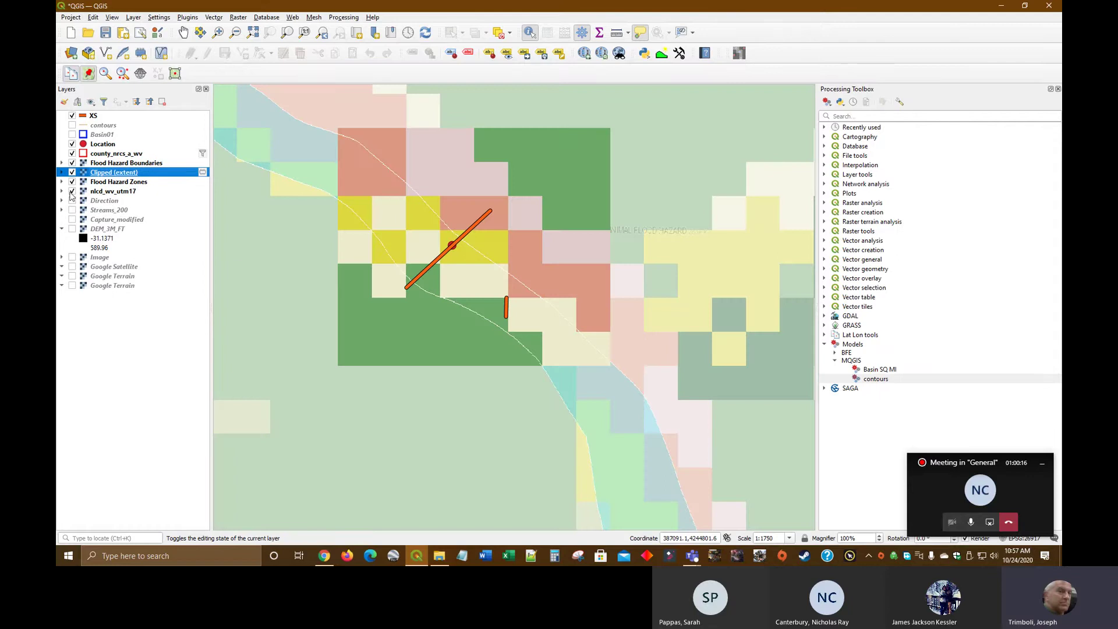
Step: Compare the styled Clipped (extent) raster with the underlying land cover by repeatedly hiding and showing it
left_click(73, 173)
left_click(72, 173)
left_click(72, 173)
left_click(72, 173)
left_click(72, 173)
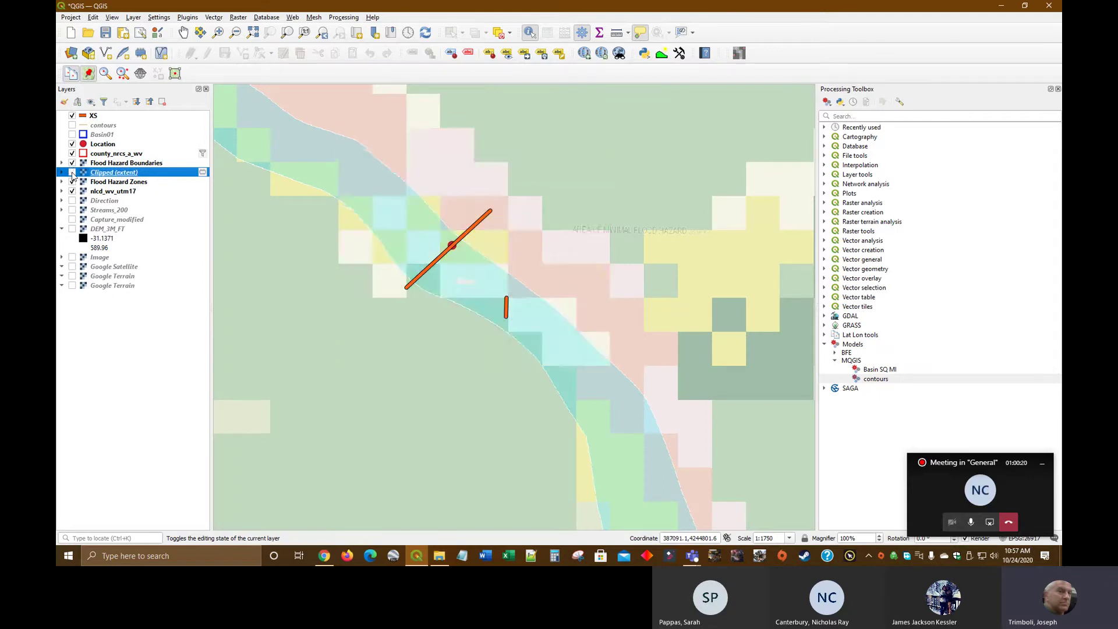
left_click(72, 173)
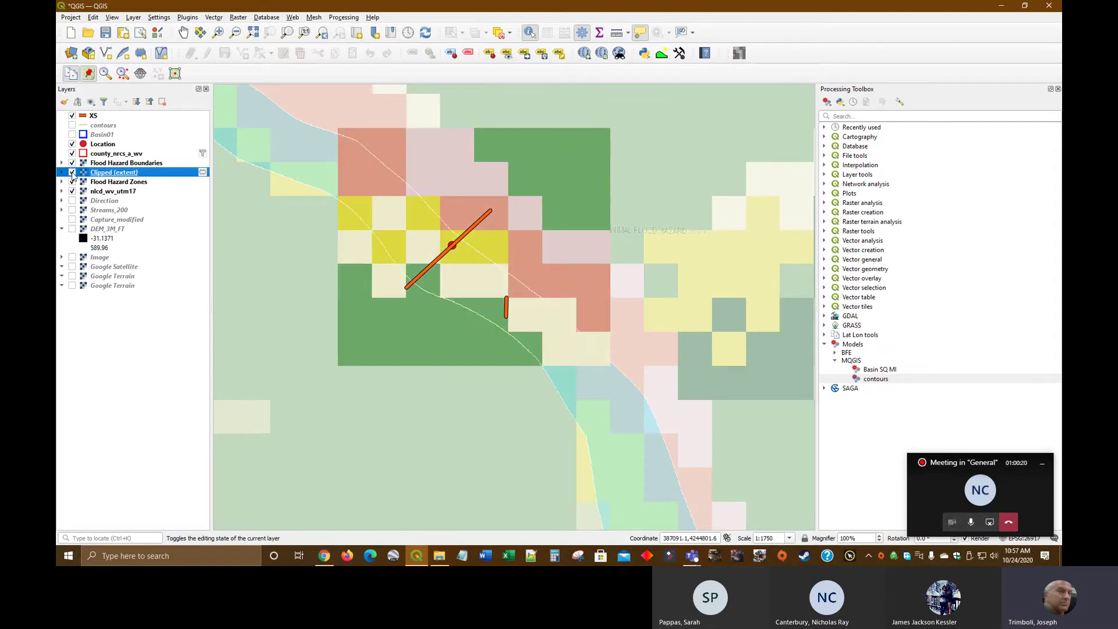
Step: Export the Clipped (extent) raster as a GeoTIFF named landcover.tif in the MQGIS\09b_Walkthrough folder and add it to the map
right_click(139, 175)
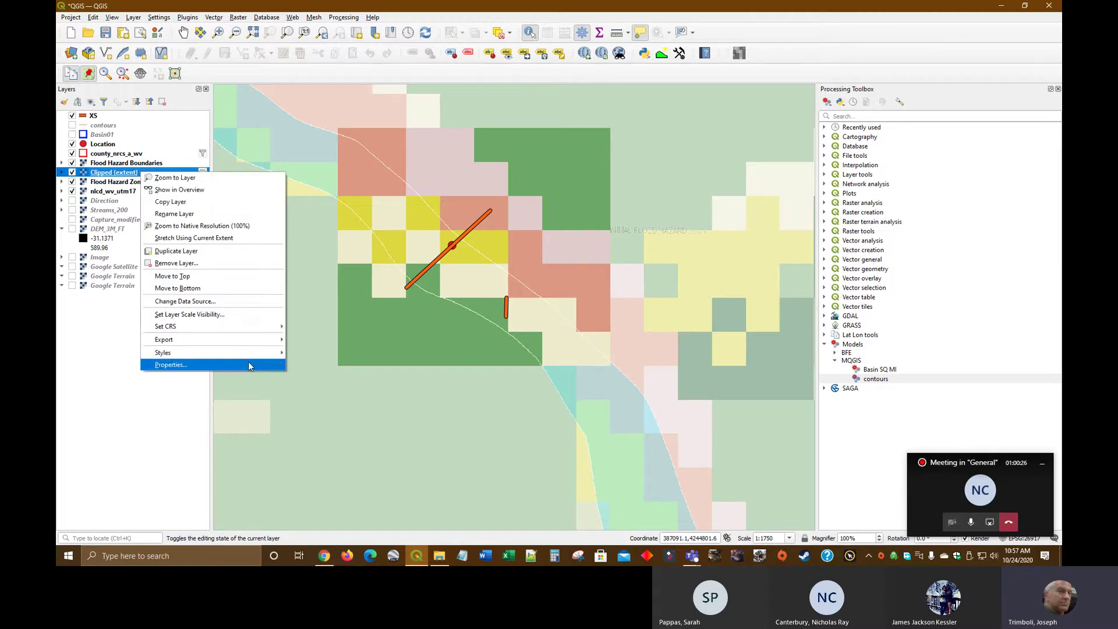
mouse_move(259, 344)
left_click(313, 340)
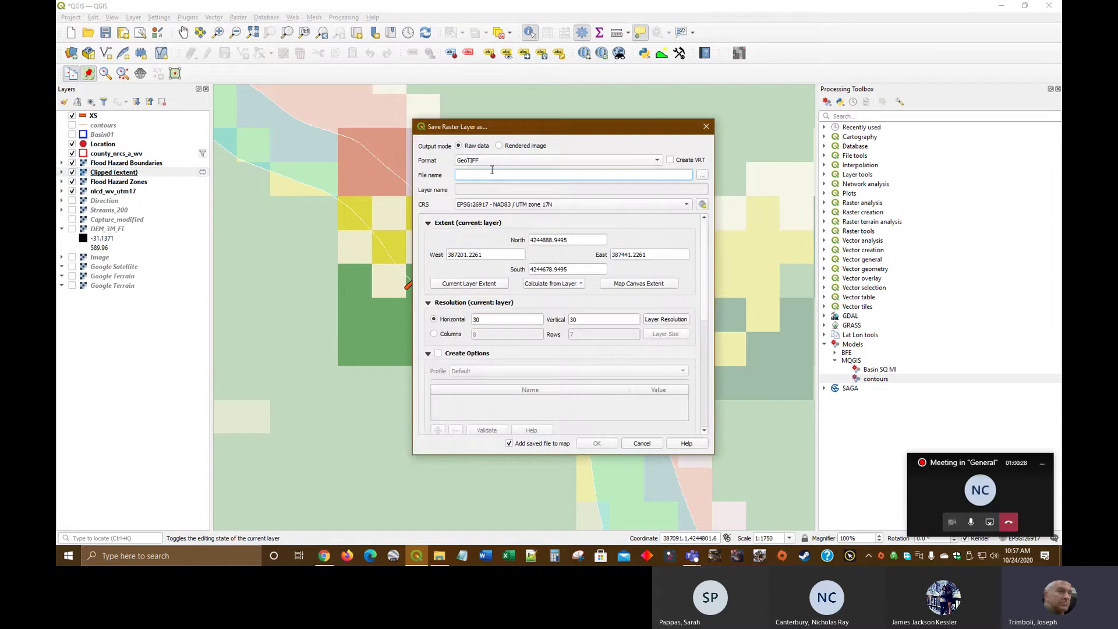
left_click(703, 175)
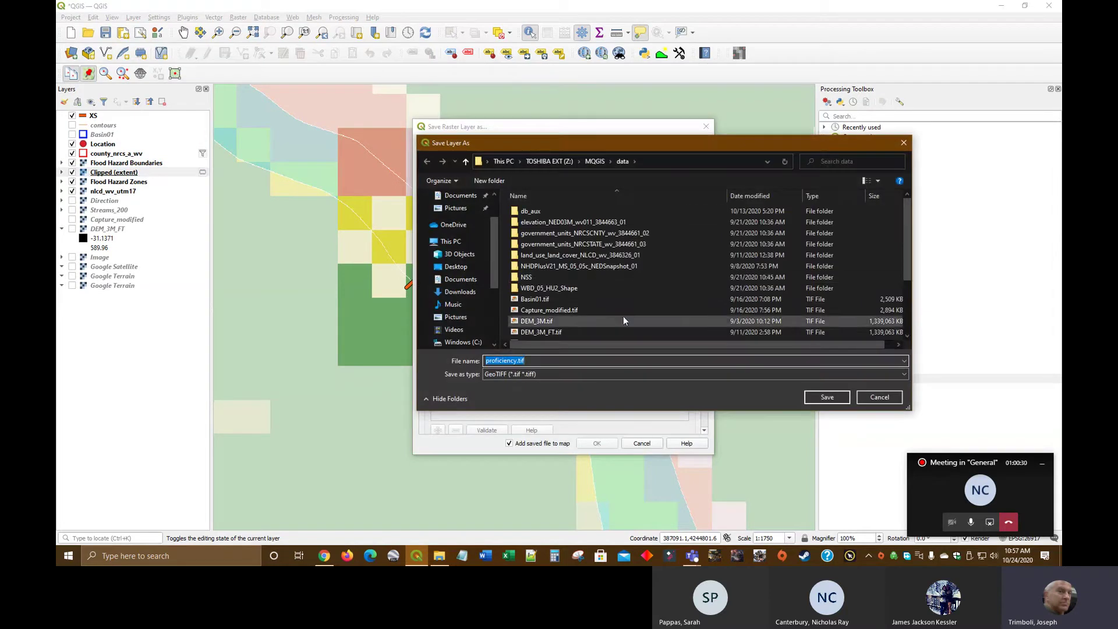
left_click(595, 161)
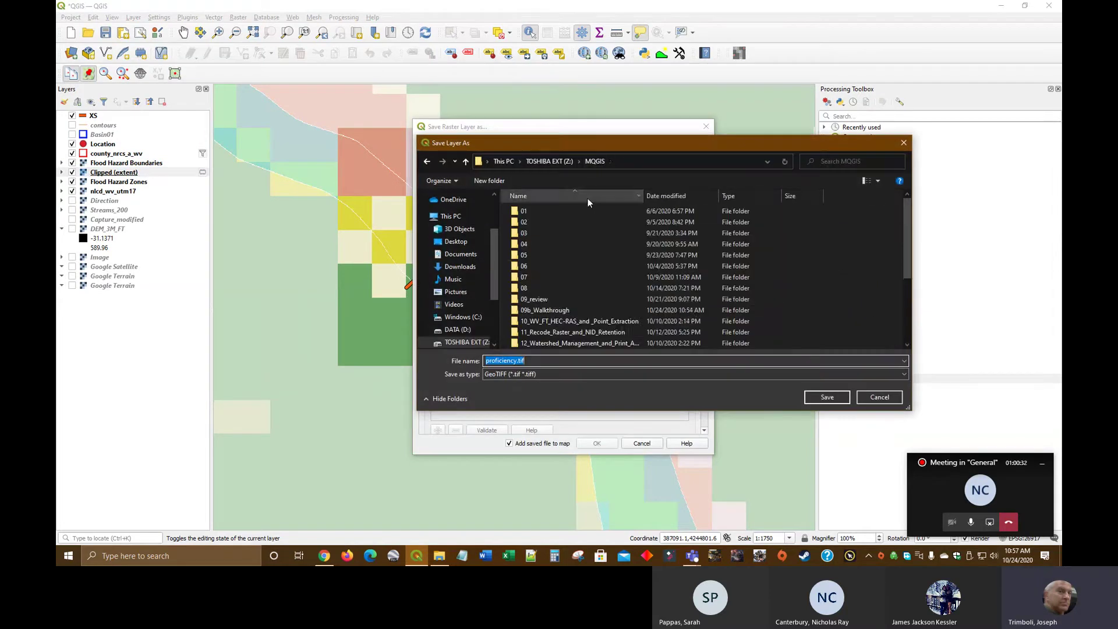
double_click(550, 311)
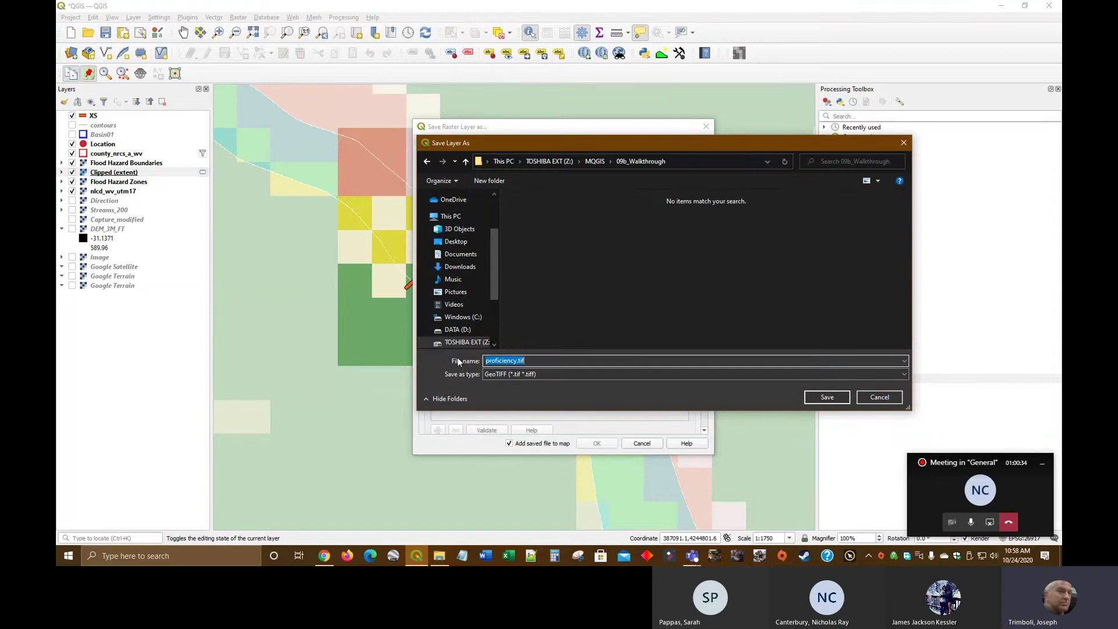
type("landcover")
left_click(828, 397)
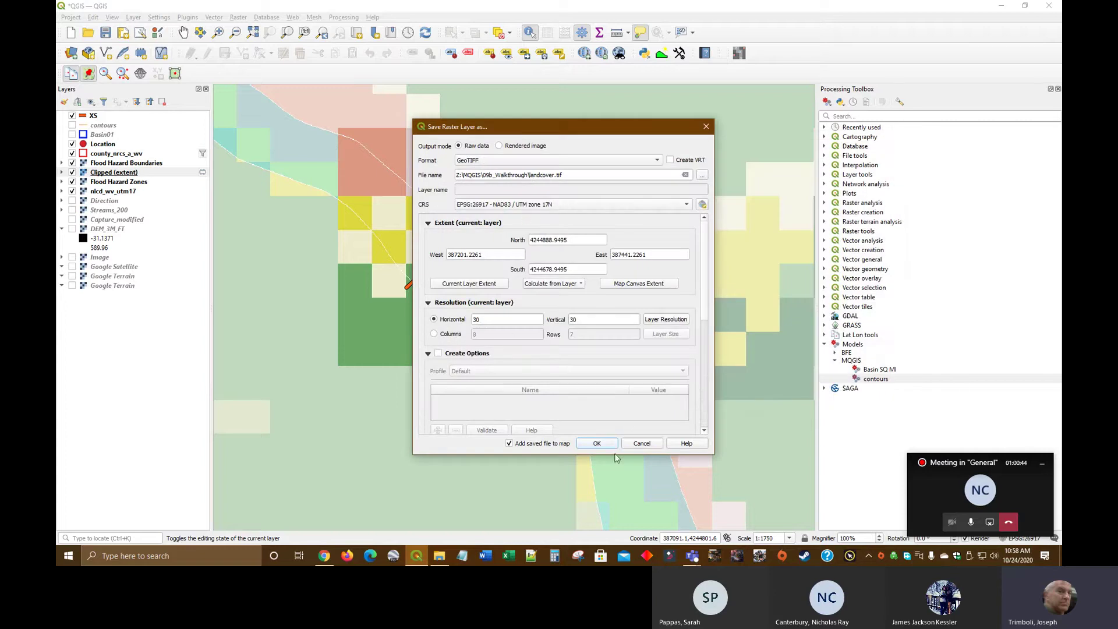
left_click(597, 444)
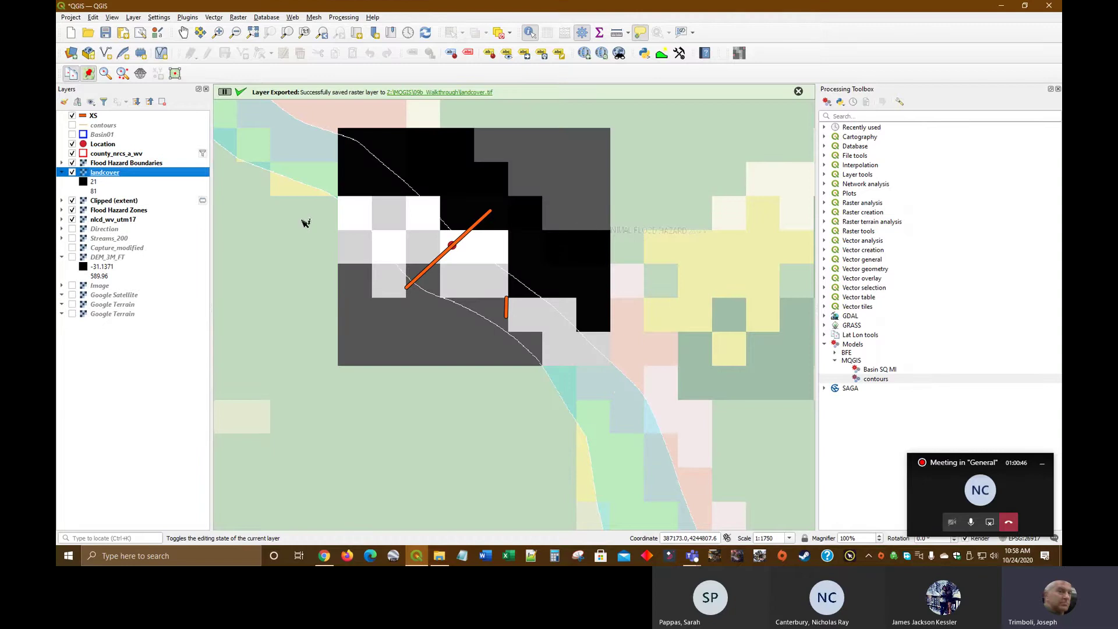
Step: Check the file path, CRS and extent in the landcover layer's information
right_click(121, 172)
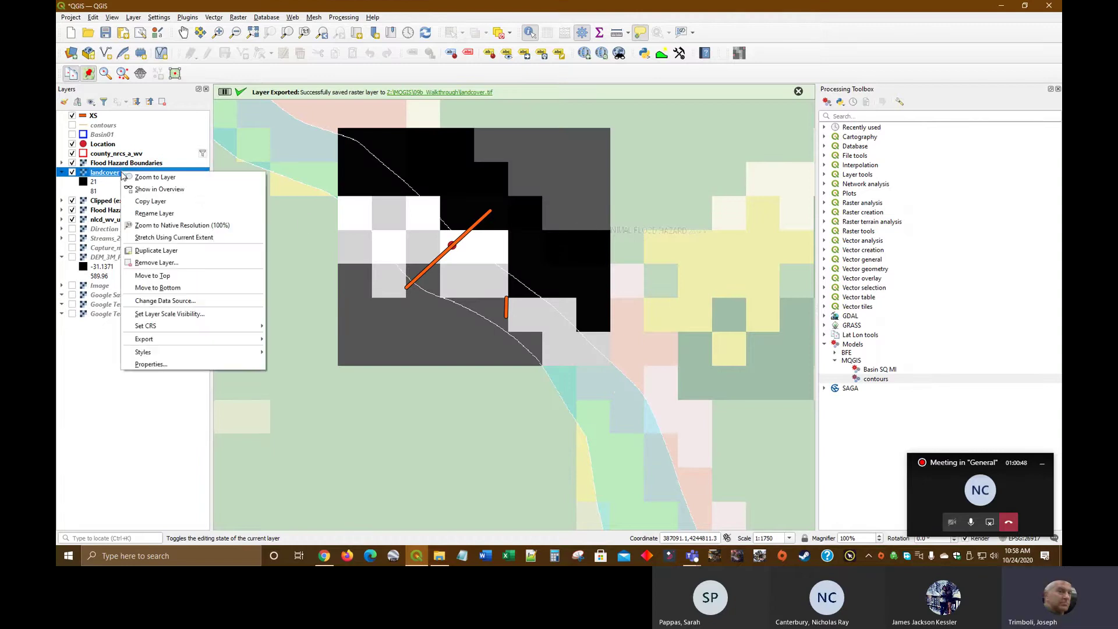
left_click(167, 371)
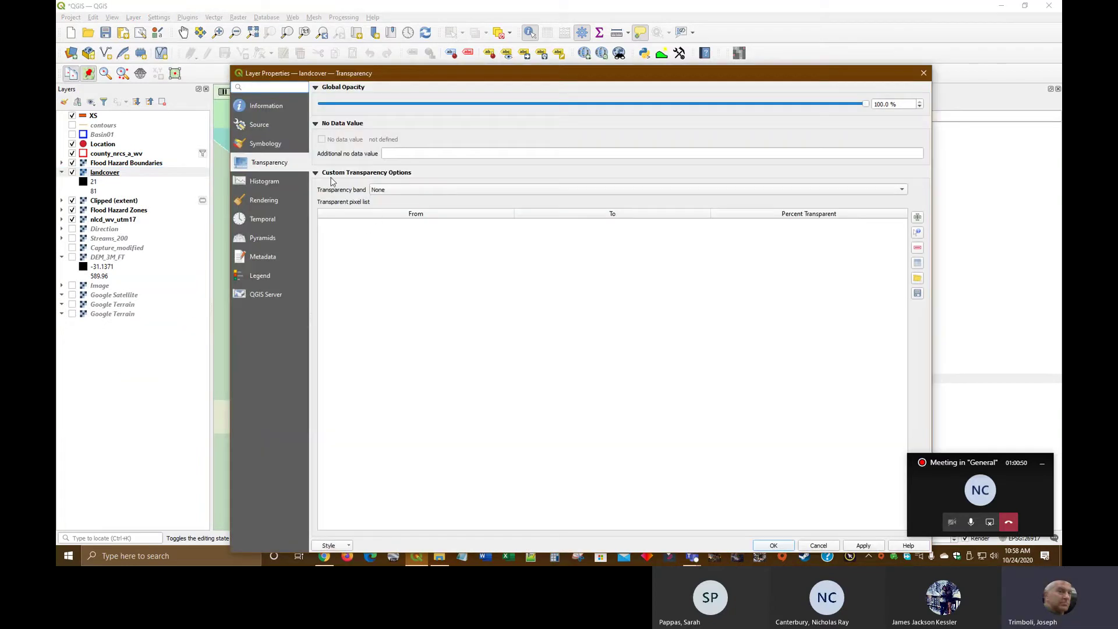
left_click(263, 106)
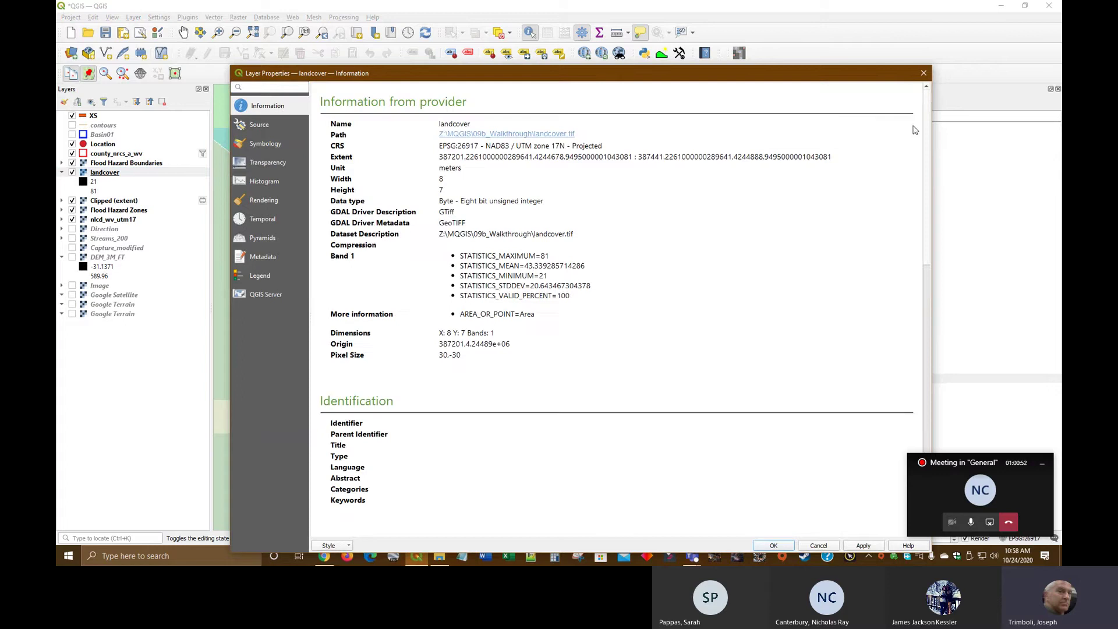
left_click(924, 73)
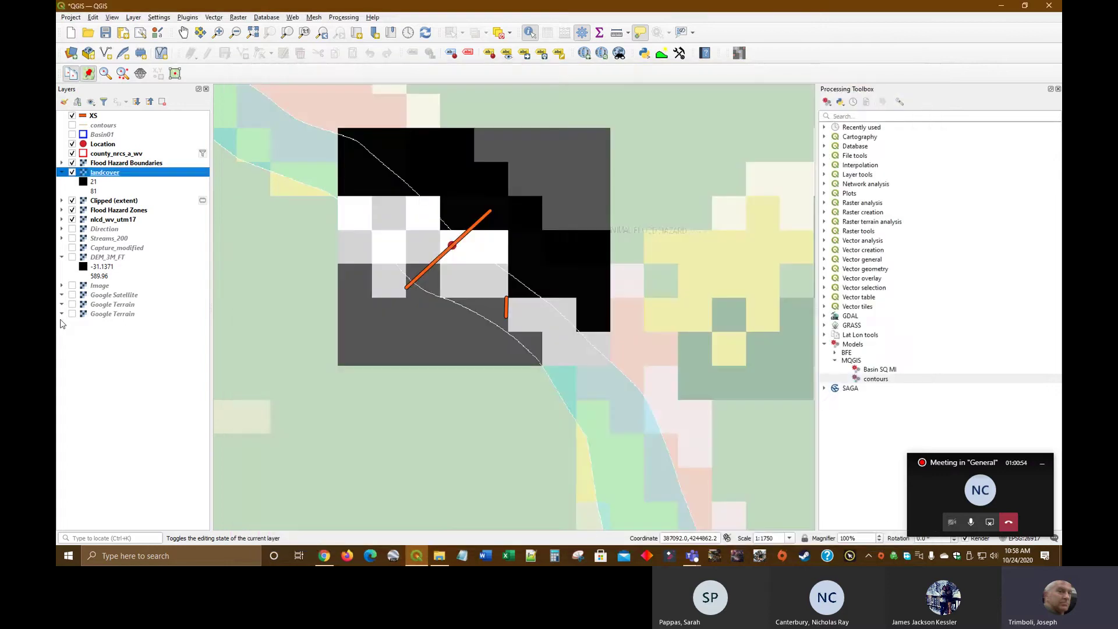
right_click(115, 174)
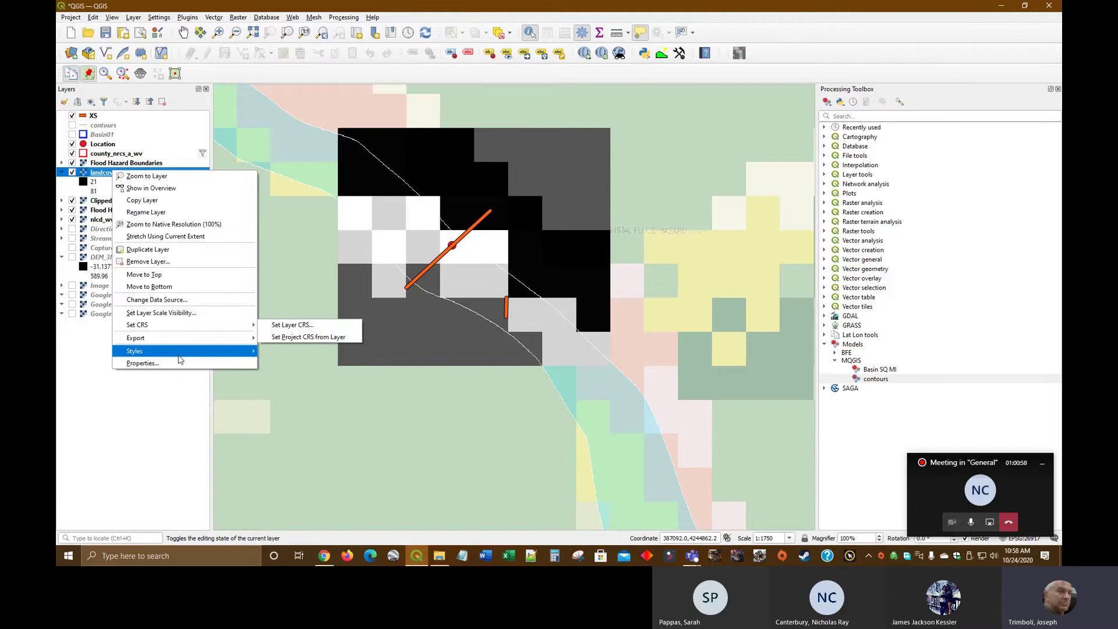
mouse_move(185, 351)
left_click(294, 352)
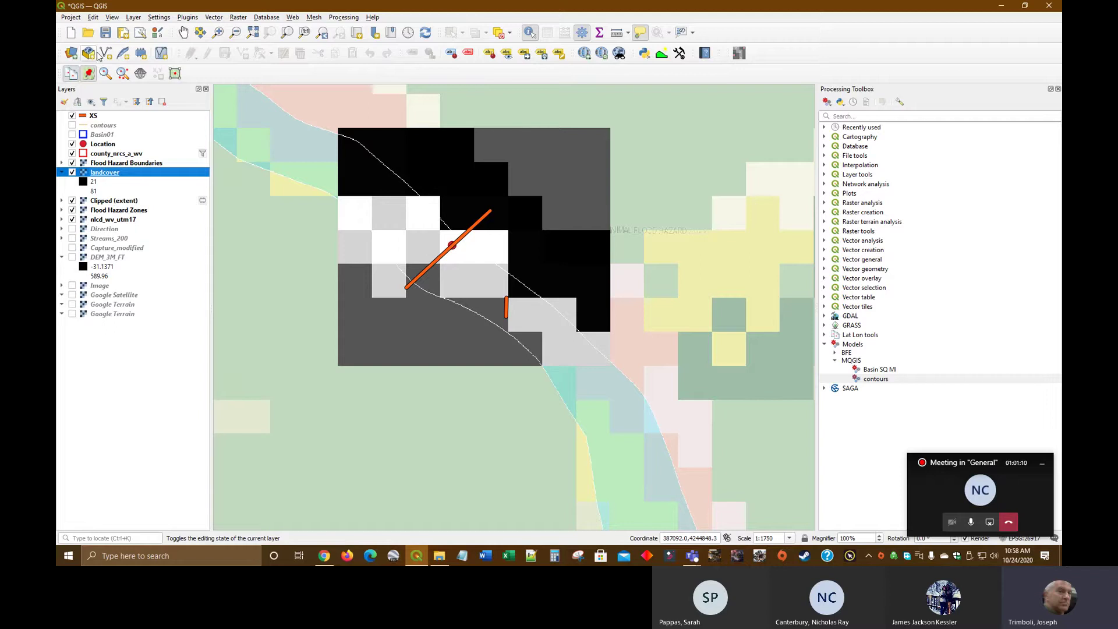
Step: Save the project and close QGIS to return to the 09b_Walkthrough folder in File Explorer
left_click(106, 33)
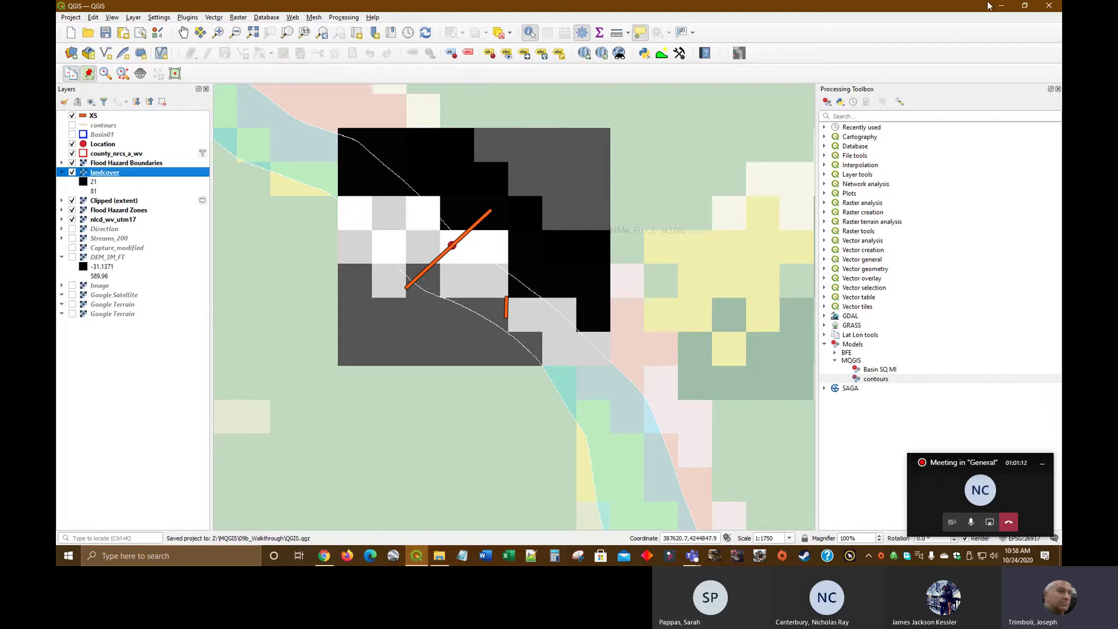
left_click(1049, 6)
left_click(619, 294)
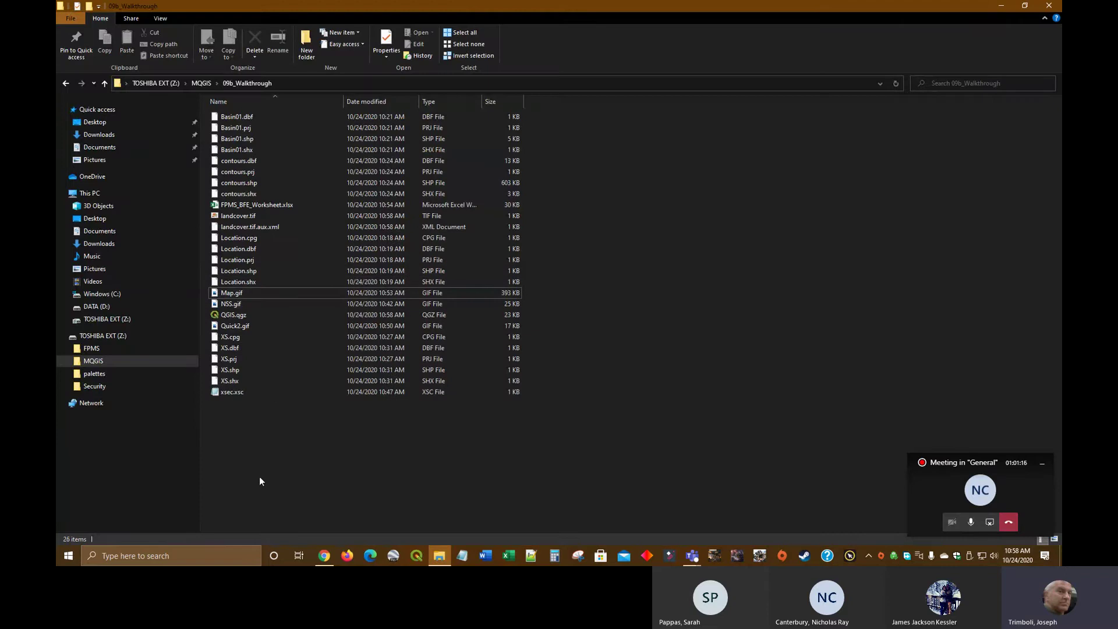
Step: Duplicate the QGIS.qgz project file within the 09b_Walkthrough folder
right_click(245, 315)
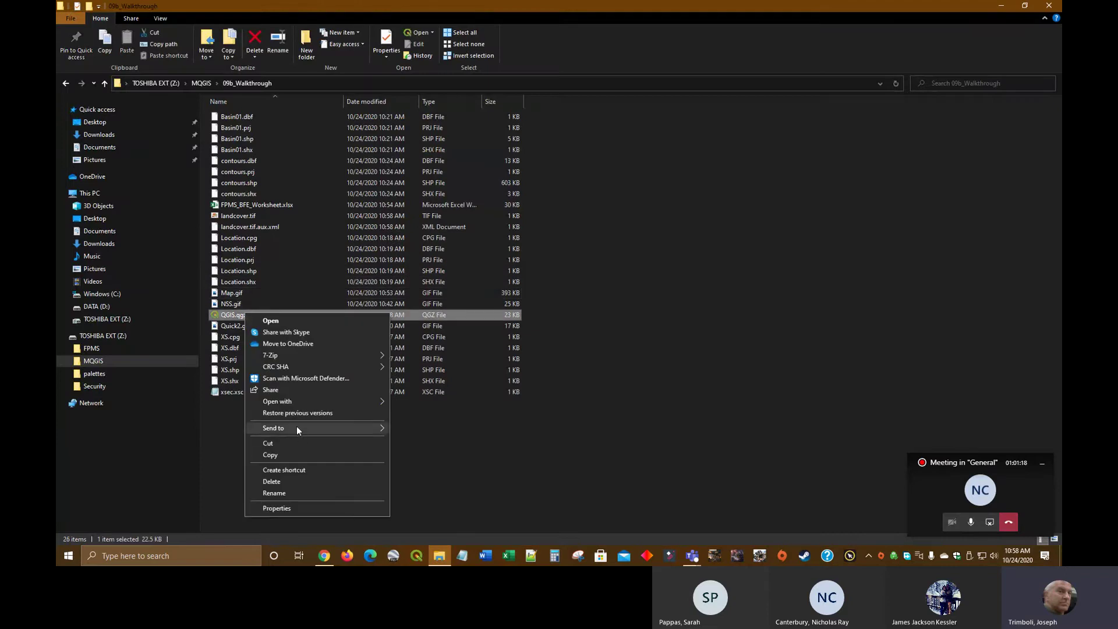
left_click(282, 455)
right_click(244, 430)
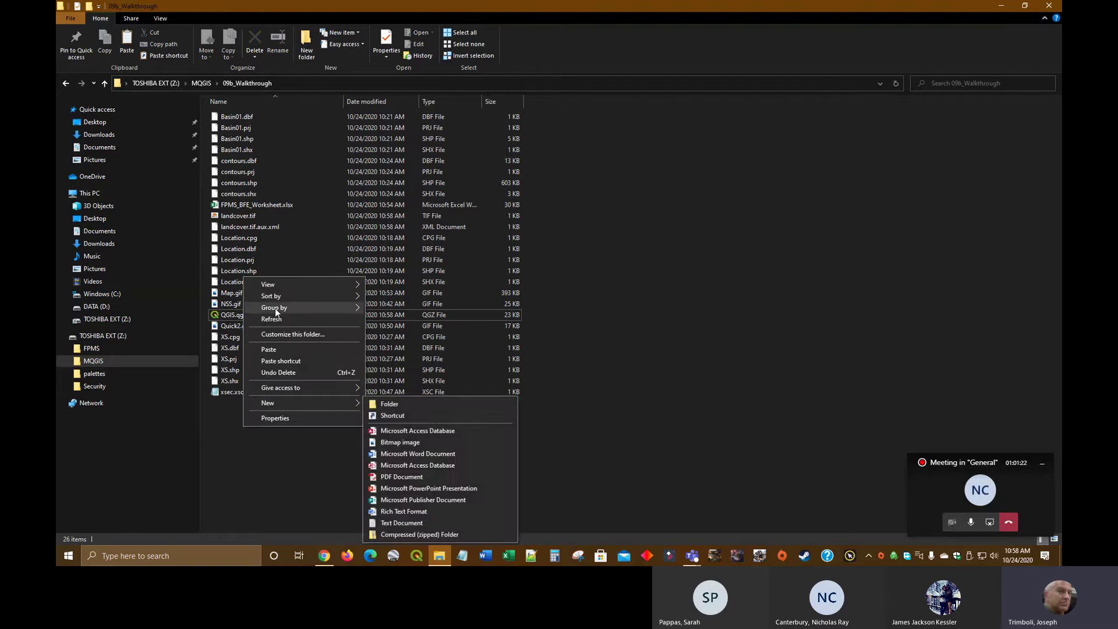
left_click(274, 349)
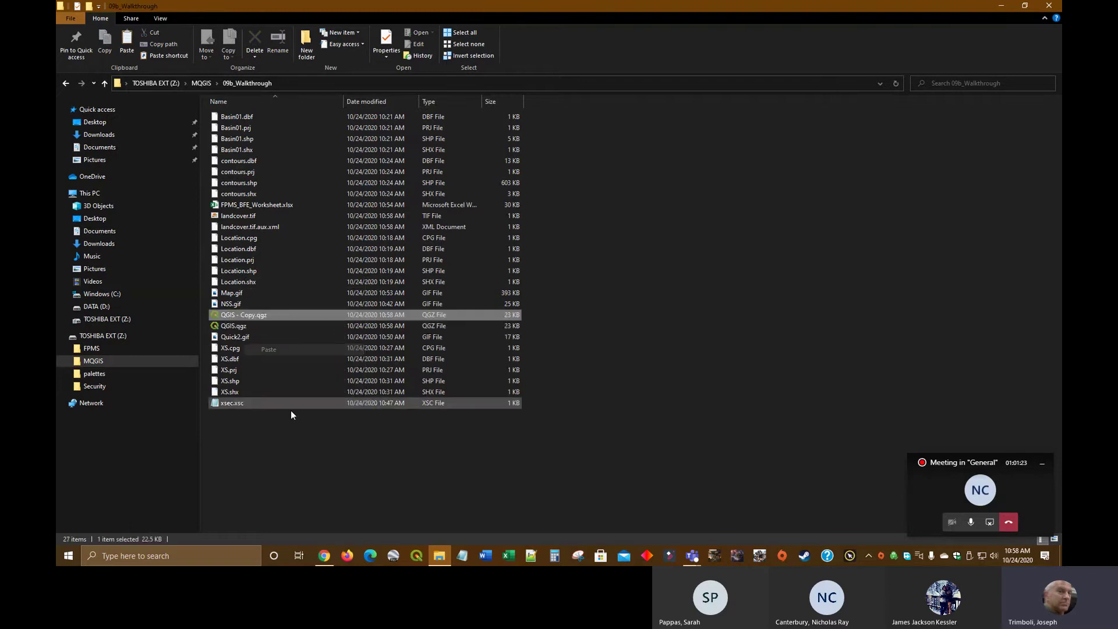
Step: Rename the copied project file as QGIS2.qgz
right_click(254, 316)
left_click(284, 496)
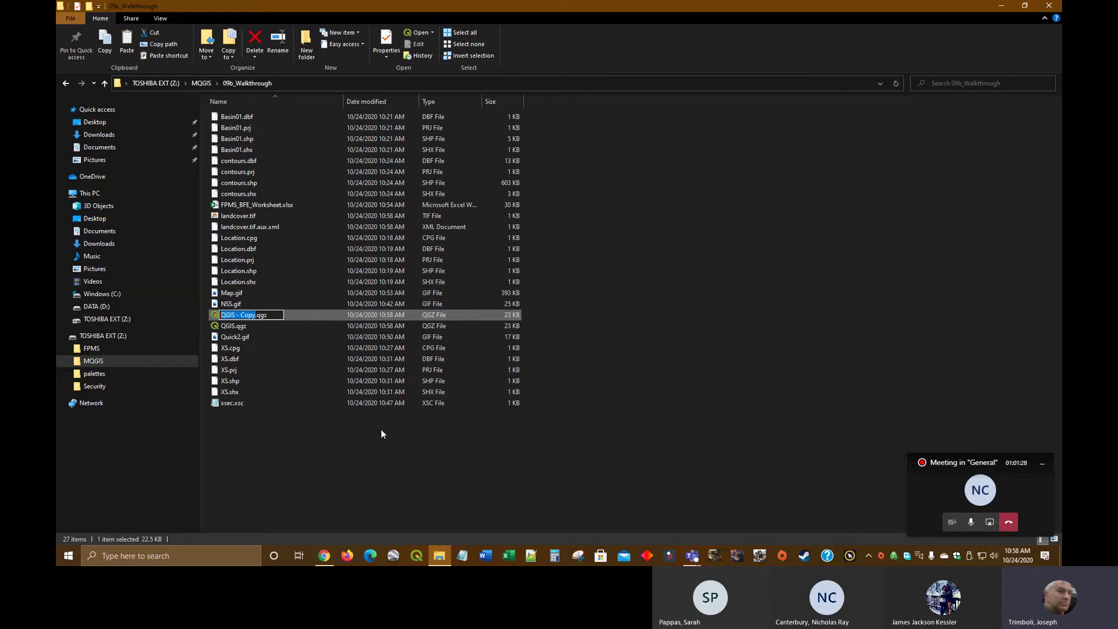
key("Right")
key("Delete")
key("Delete")
key("Delete")
key("Delete")
key("Delete")
key("Delete")
type("2")
key("Delete")
key("Return")
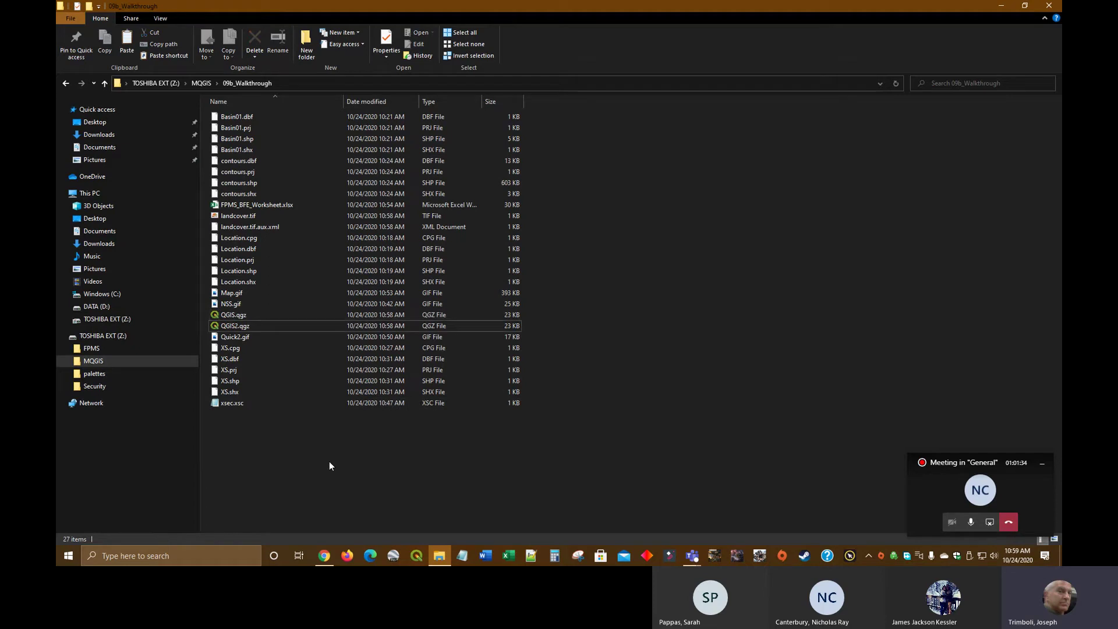
Step: Open the QGIS2.qgz project in QGIS and remove the unavailable Clipped (extent) layer while it loads
double_click(254, 326)
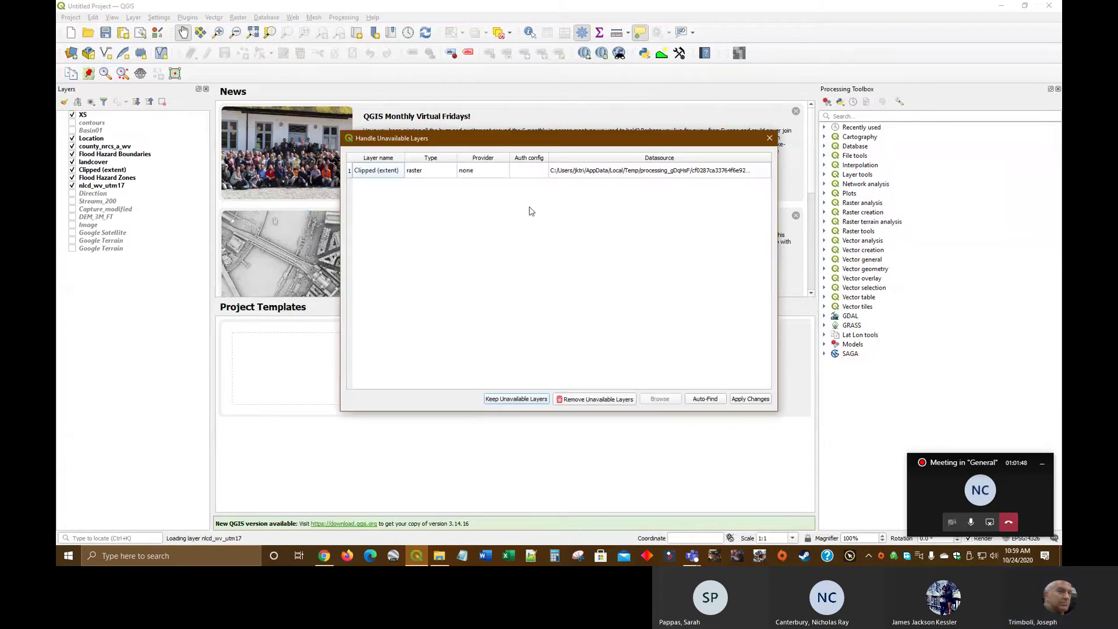
left_click(387, 175)
left_click(588, 401)
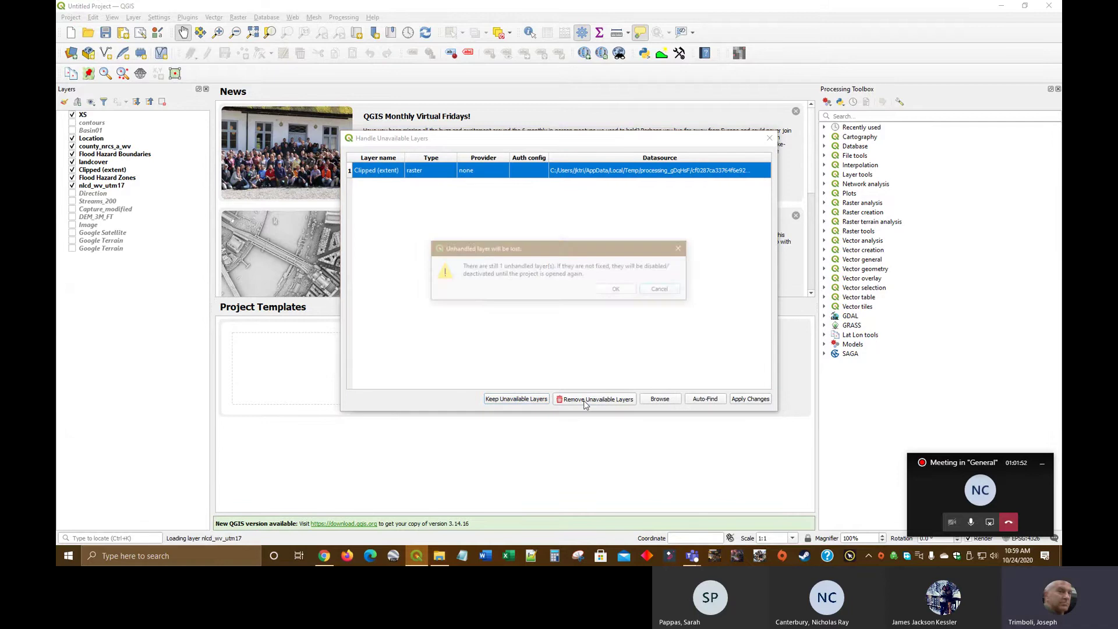
left_click(618, 290)
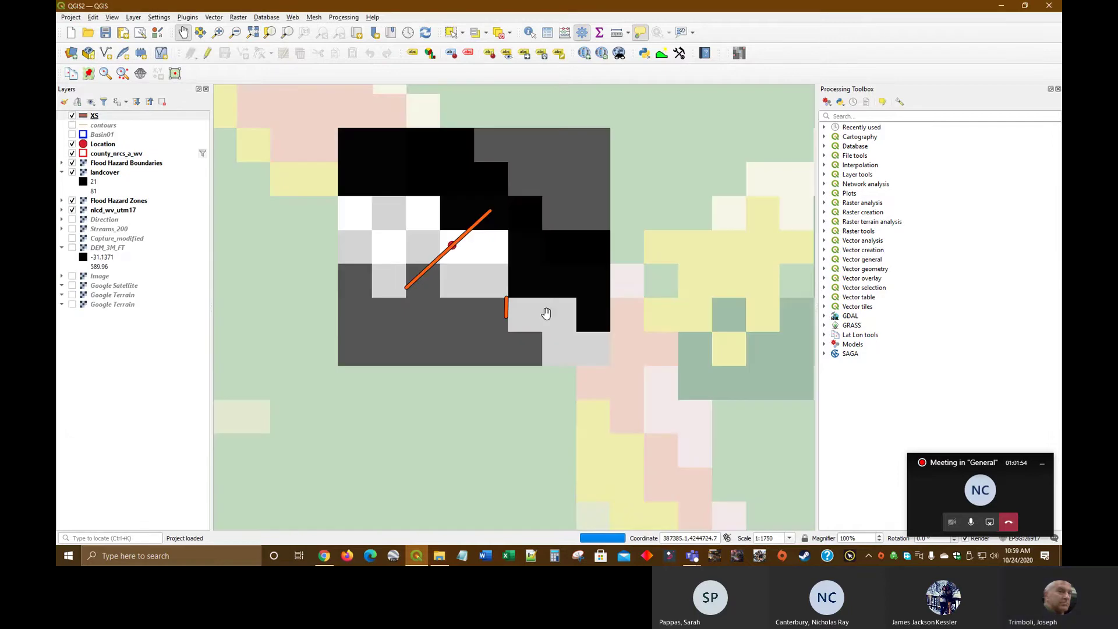
Step: Remove the nlcd_wv_utm17, Direction and Streams_200 layers from the project
right_click(118, 210)
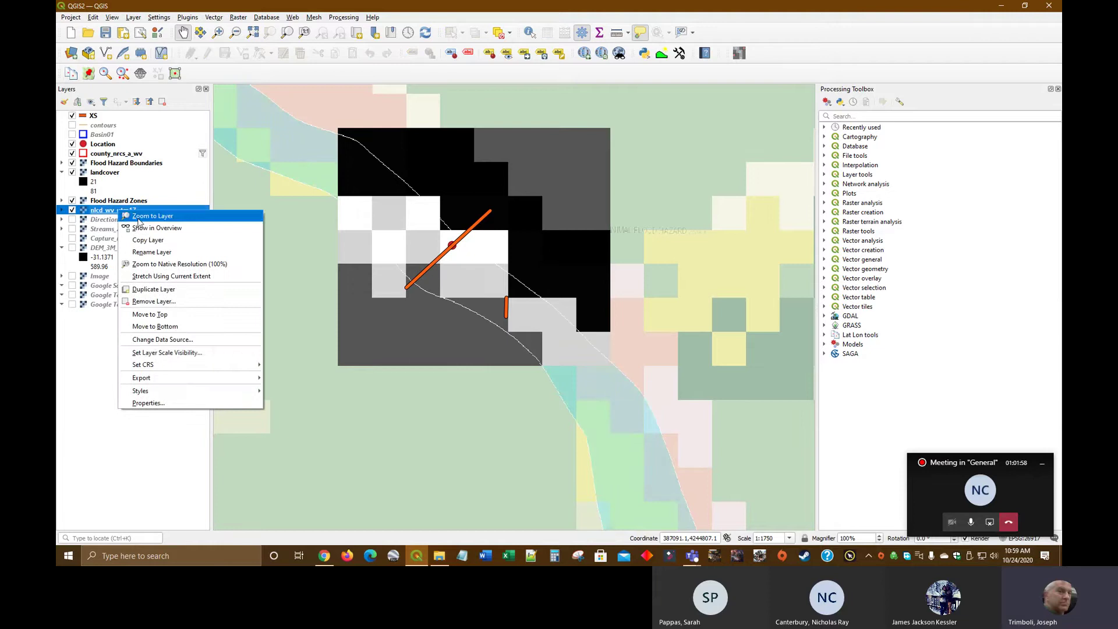
left_click(160, 301)
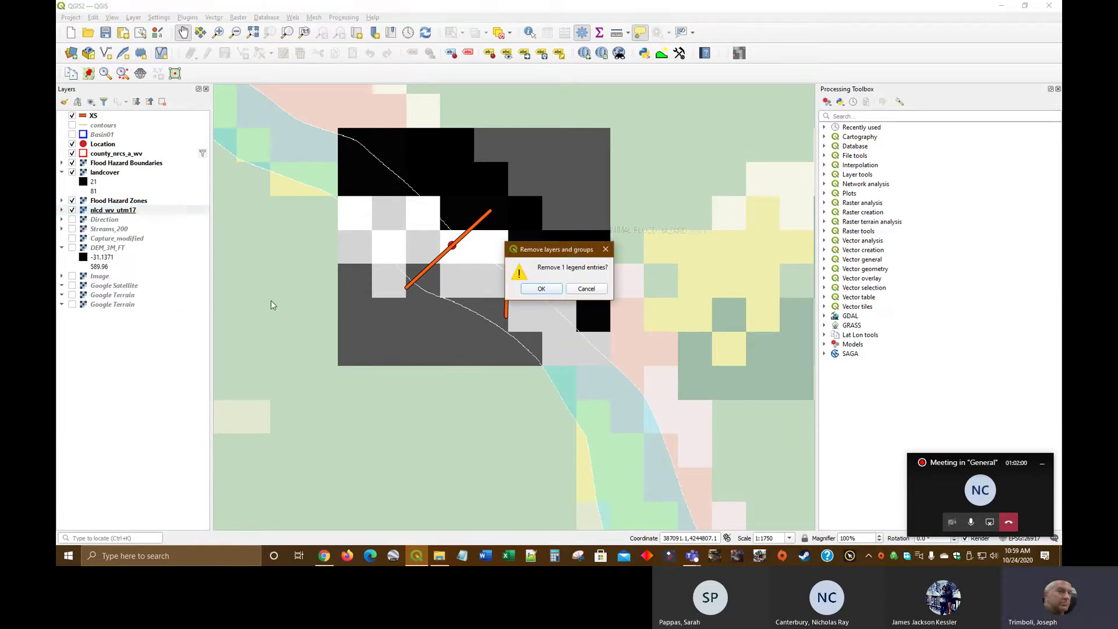
left_click(535, 290)
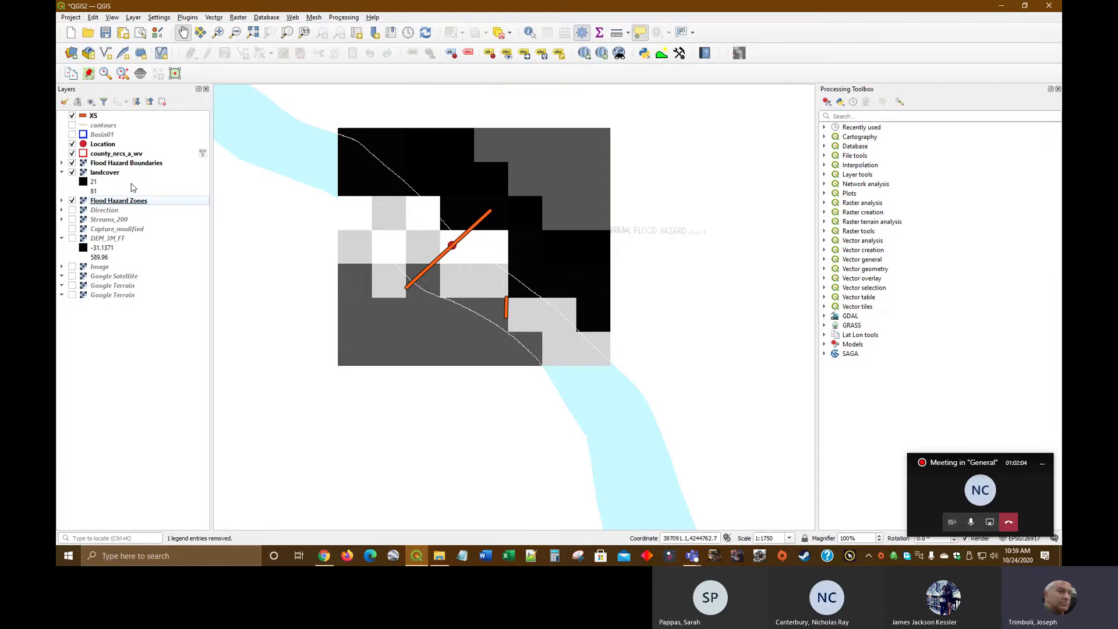
right_click(113, 210)
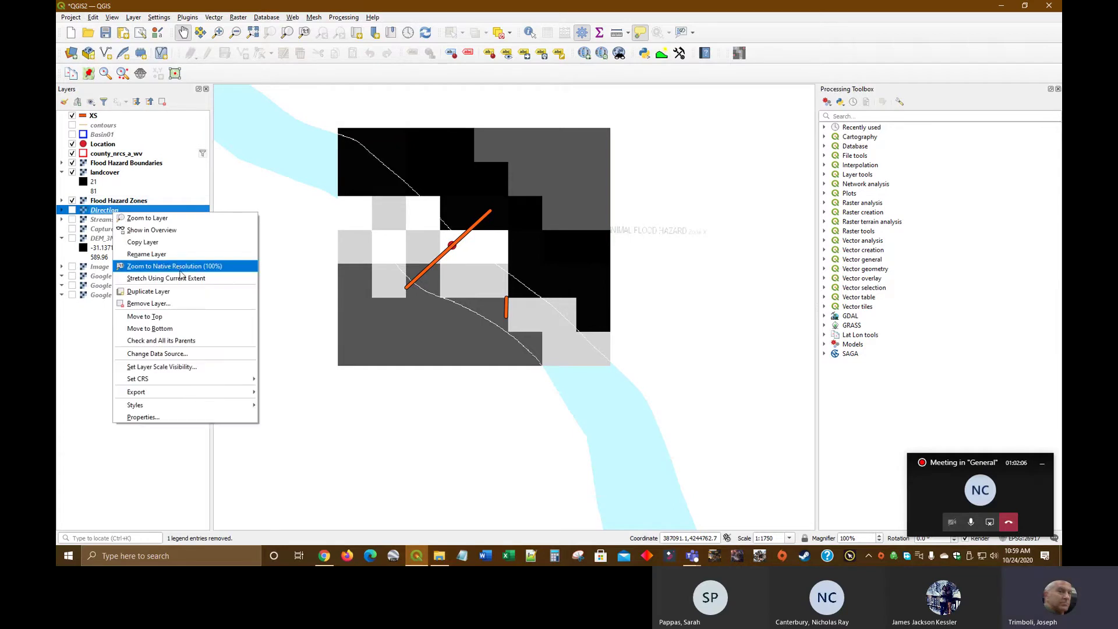
left_click(155, 305)
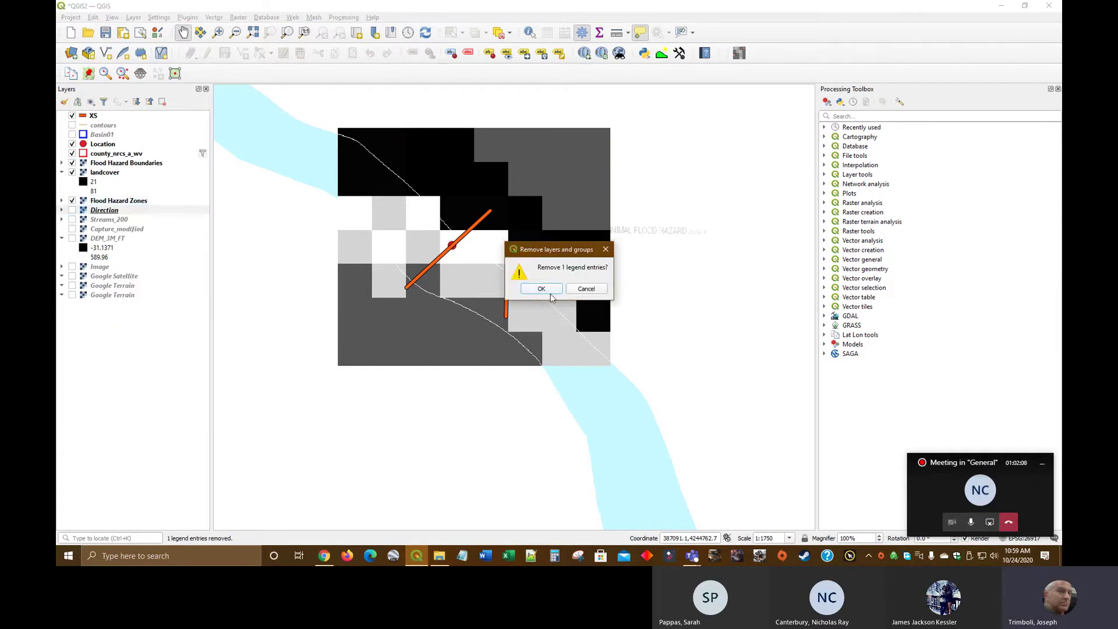
left_click(550, 293)
right_click(120, 211)
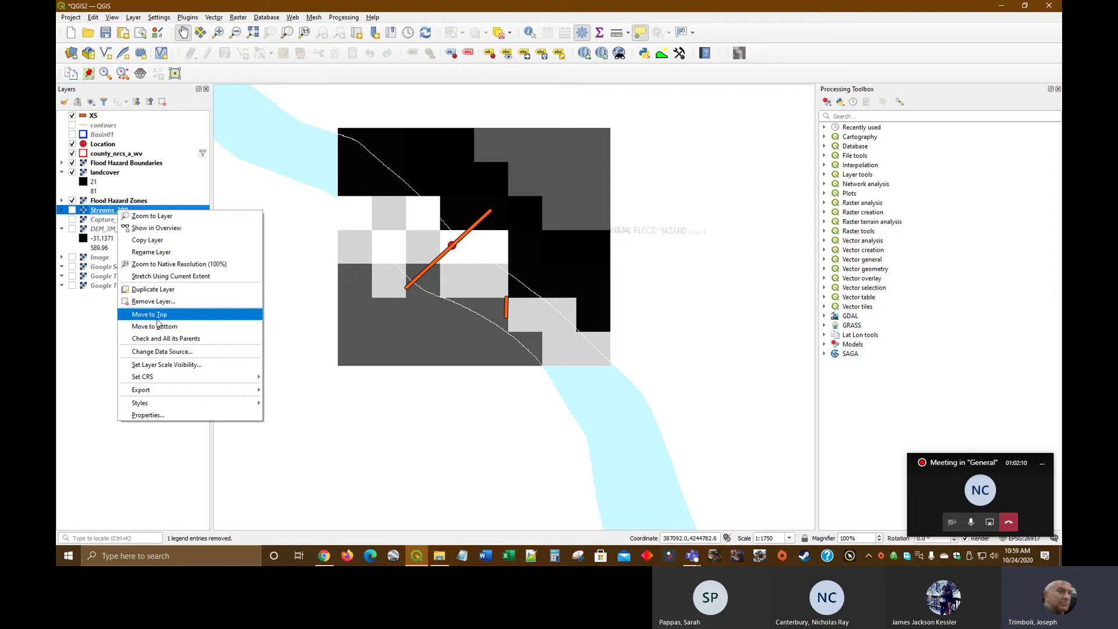
left_click(155, 301)
left_click(540, 290)
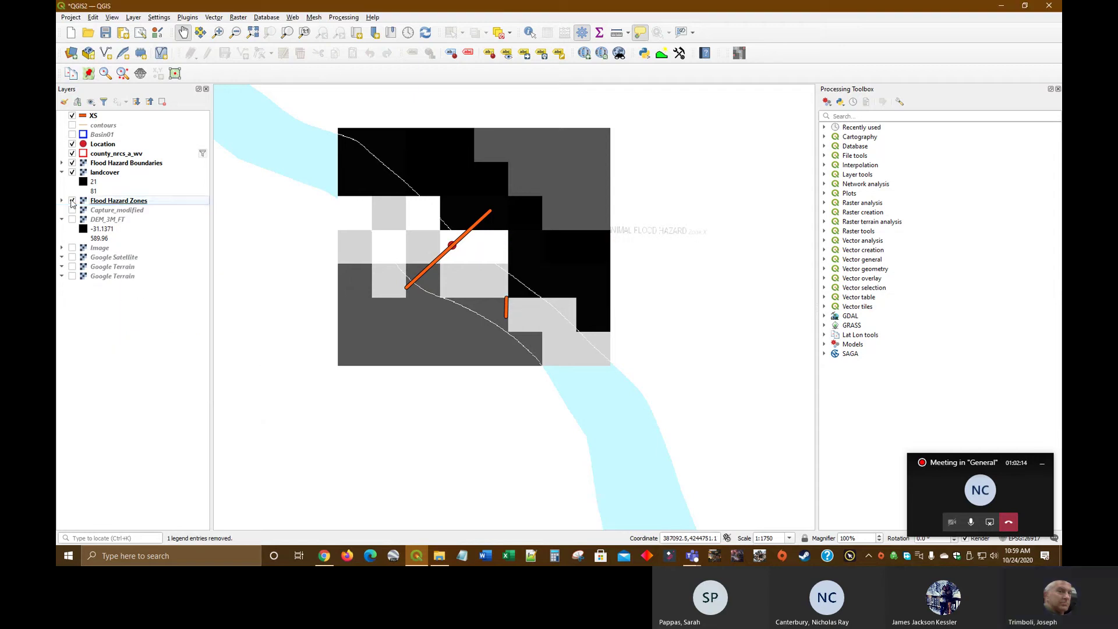
Step: Collapse the landcover legend, move landcover above Flood Hazard Boundaries, and remove the county_nrcs_a_wv layer
left_click(62, 173)
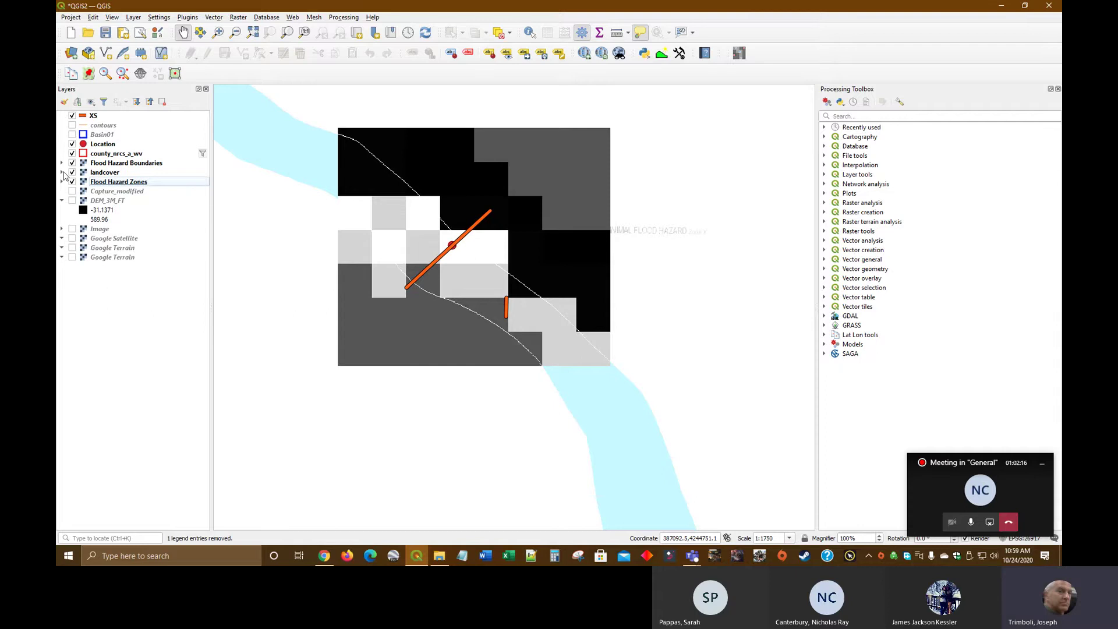
left_click_drag(117, 174, 138, 164)
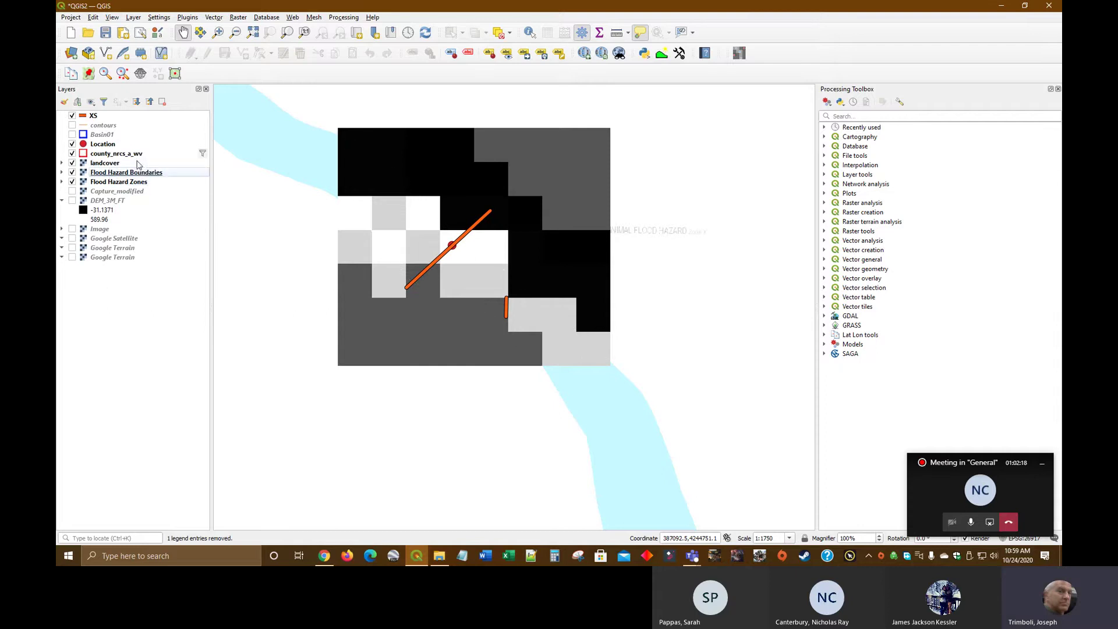
right_click(124, 153)
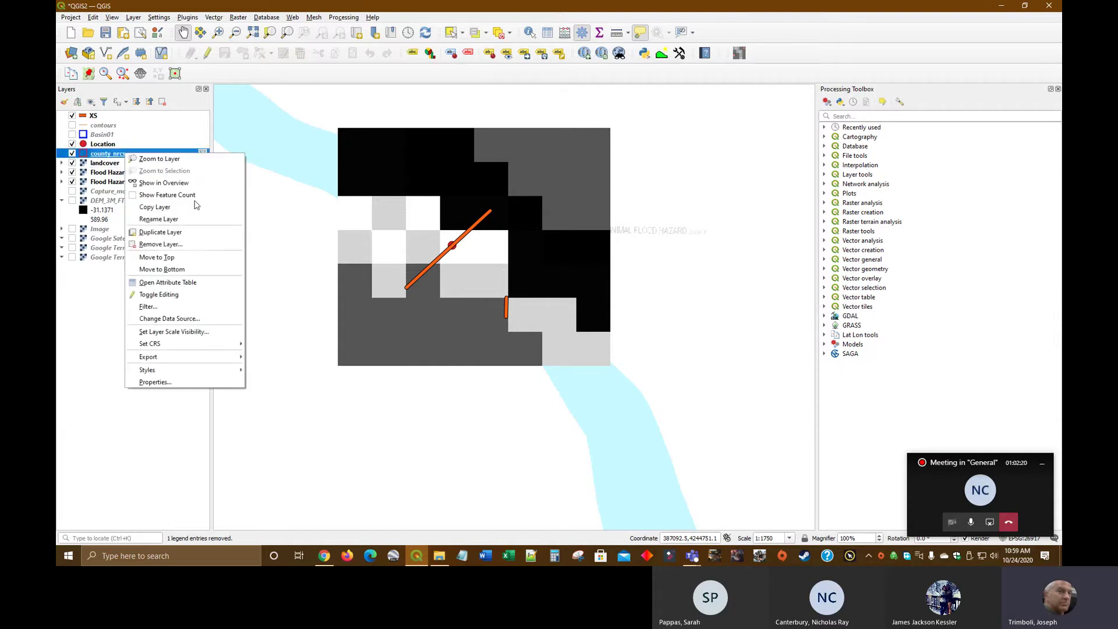
left_click(173, 232)
left_click(542, 288)
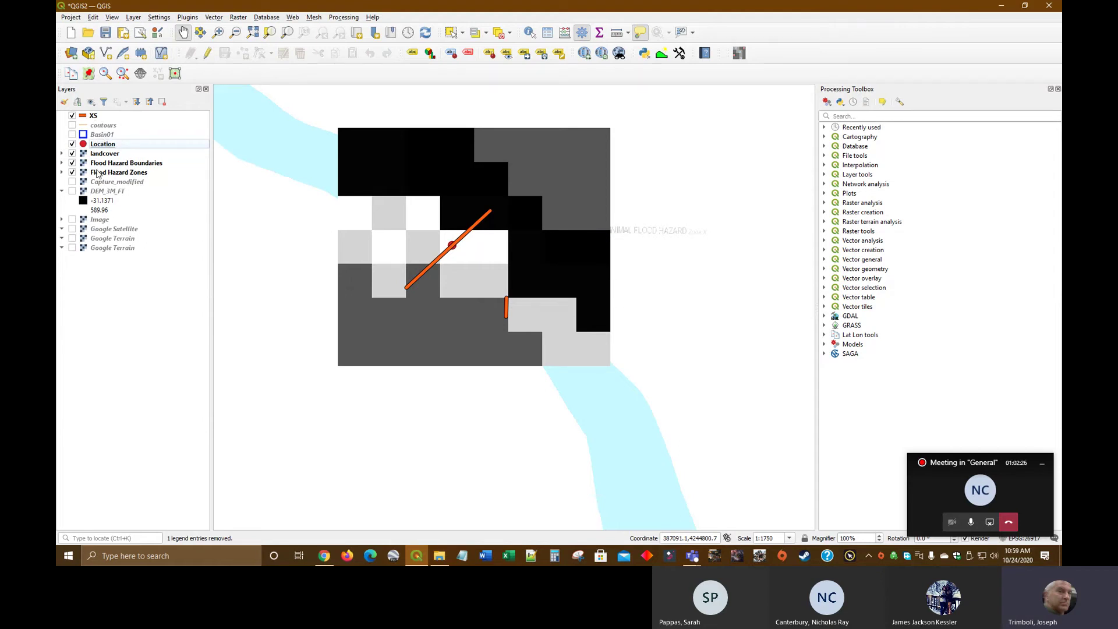
Step: Remove the Capture_modified and DEM_3M_FT layers from the project
right_click(99, 184)
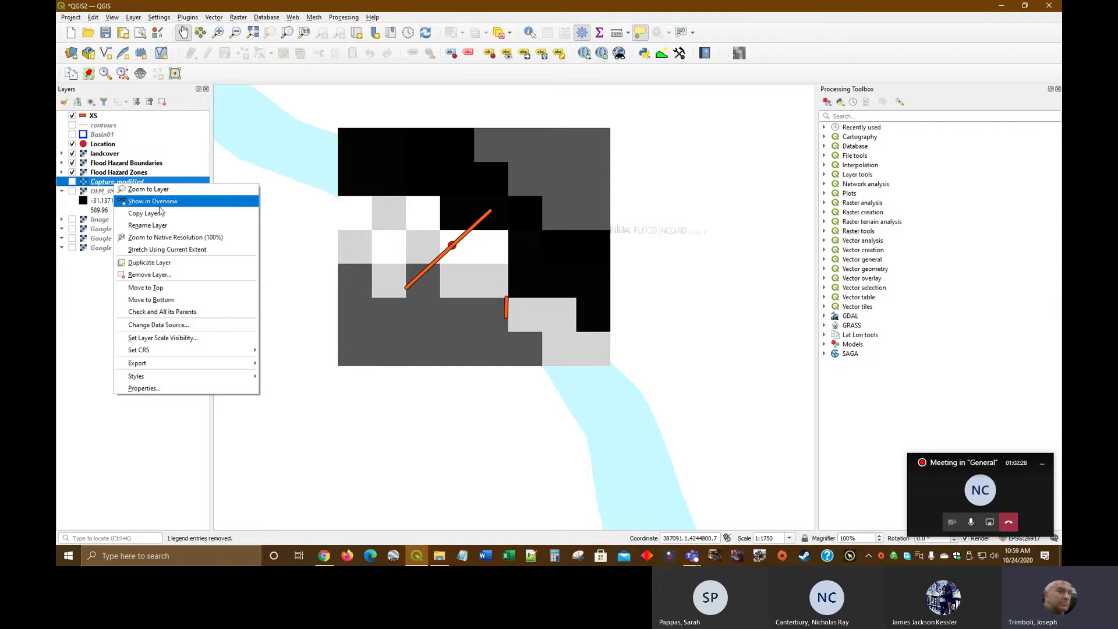
left_click(164, 282)
left_click(540, 290)
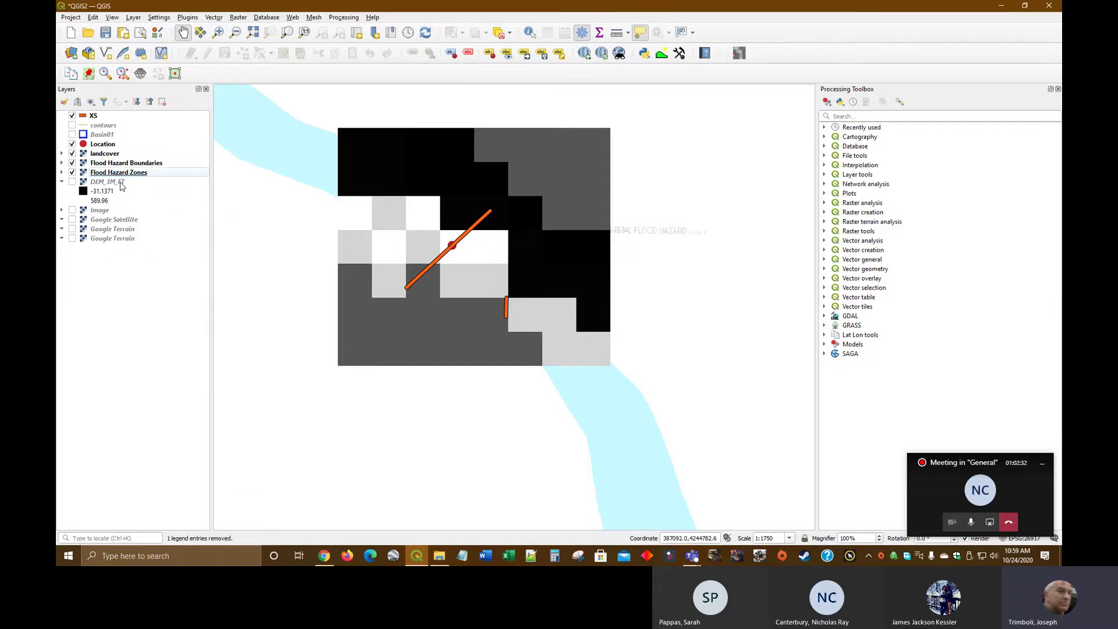
right_click(115, 186)
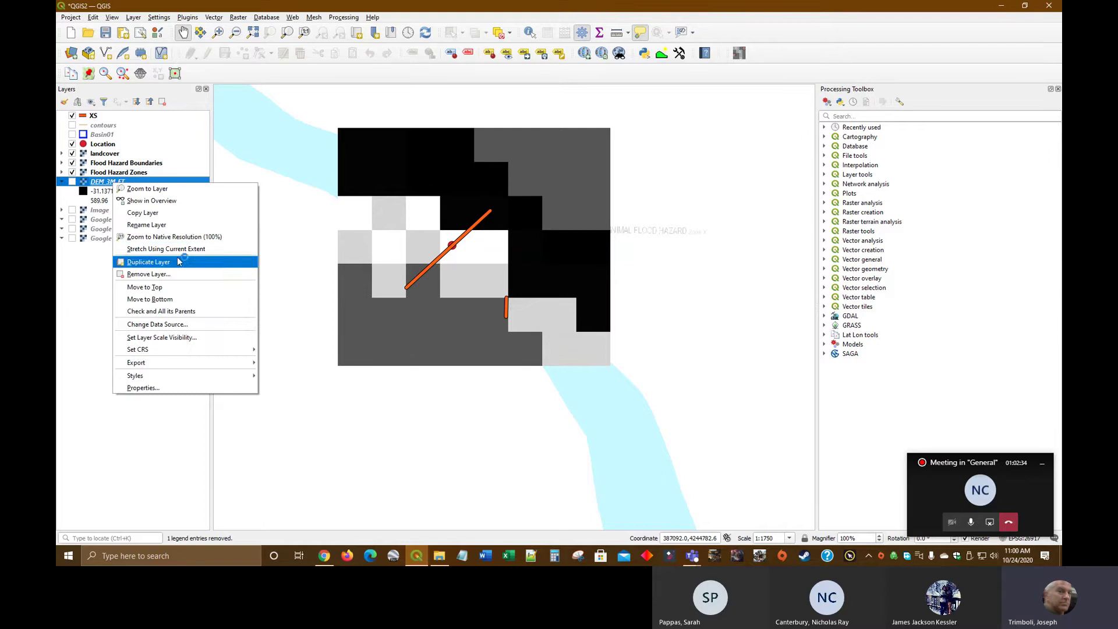
left_click(177, 278)
left_click(553, 292)
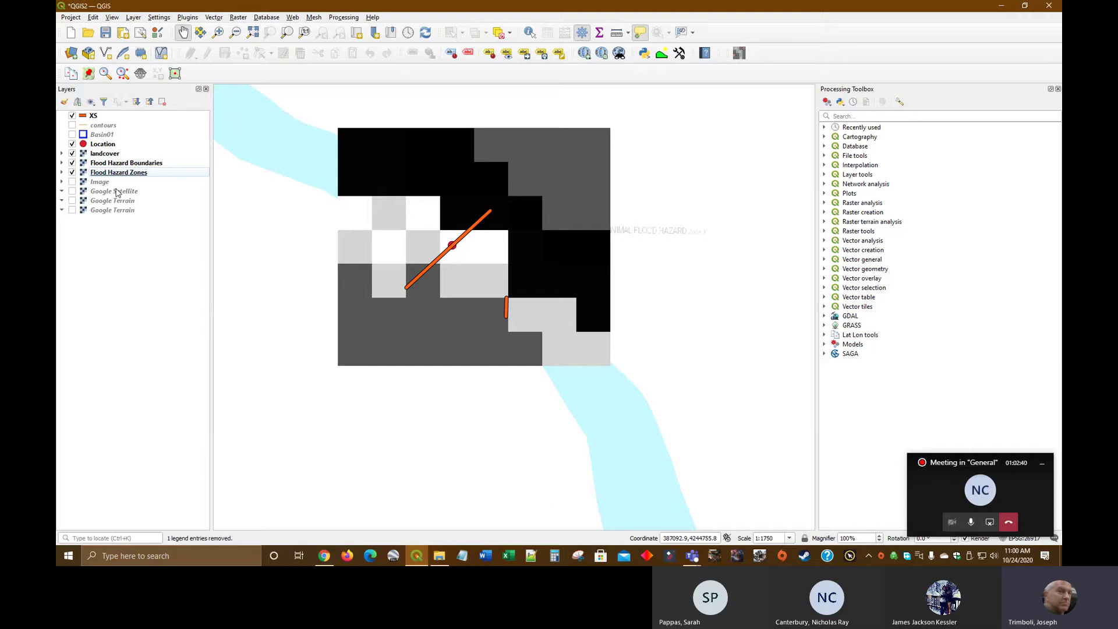
Step: Load the nlcd2.qml style file from the MQGIS data folder and apply it to the landcover layer
left_click(62, 153)
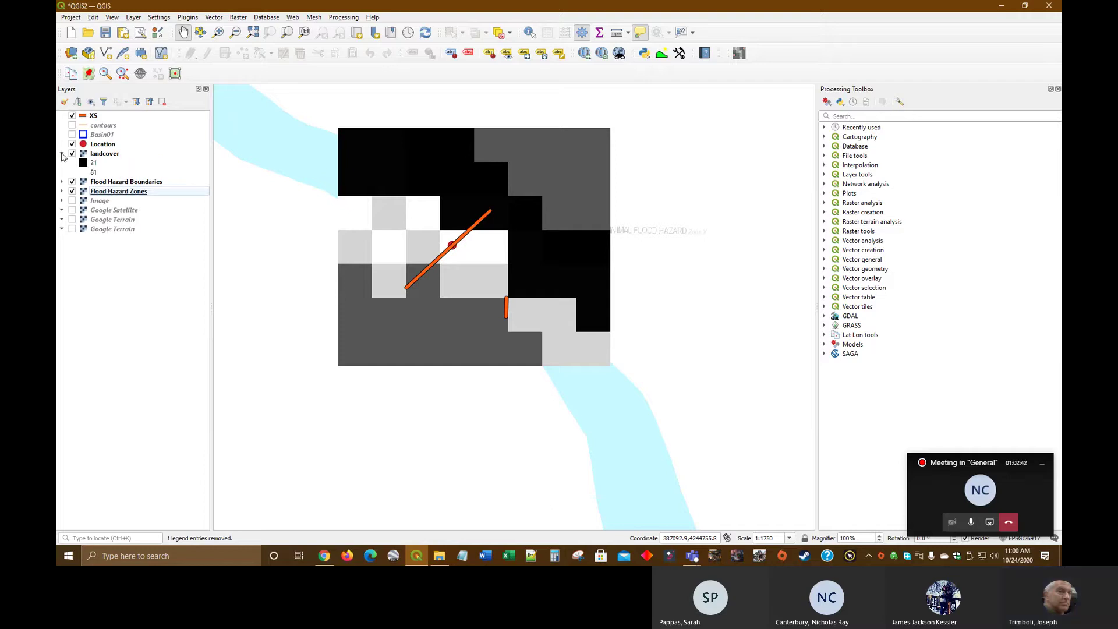
right_click(114, 154)
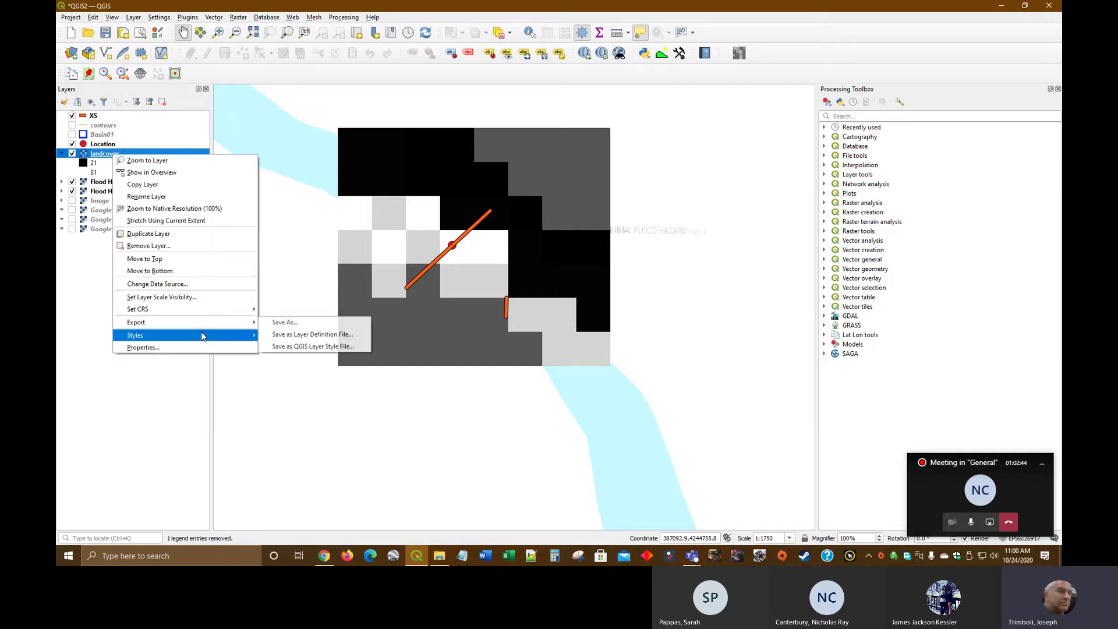
left_click(198, 349)
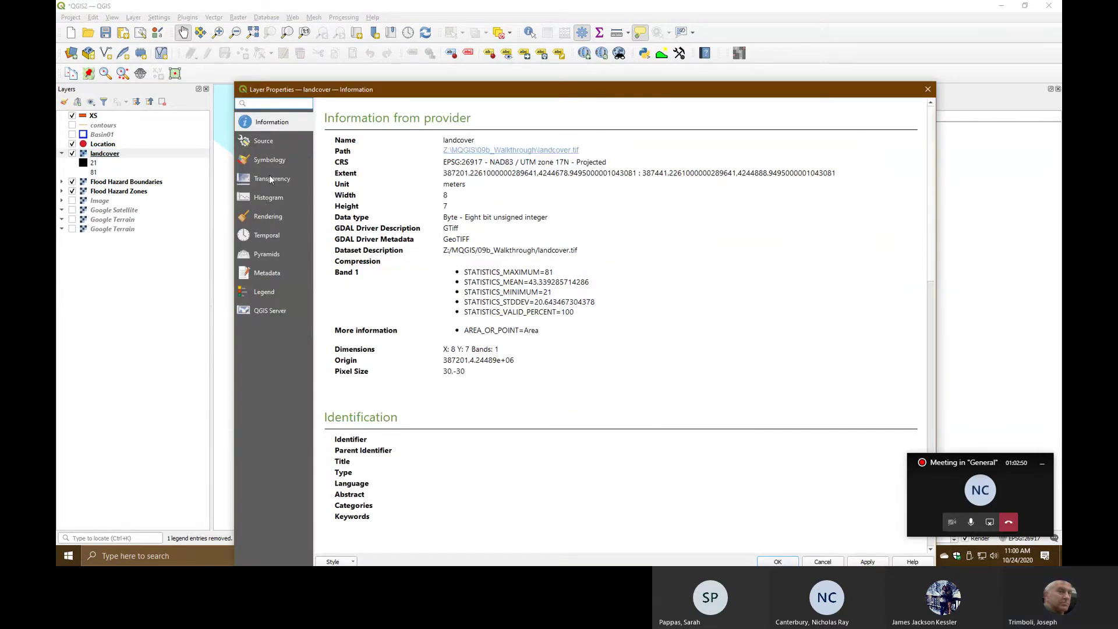
left_click_drag(455, 94, 462, 58)
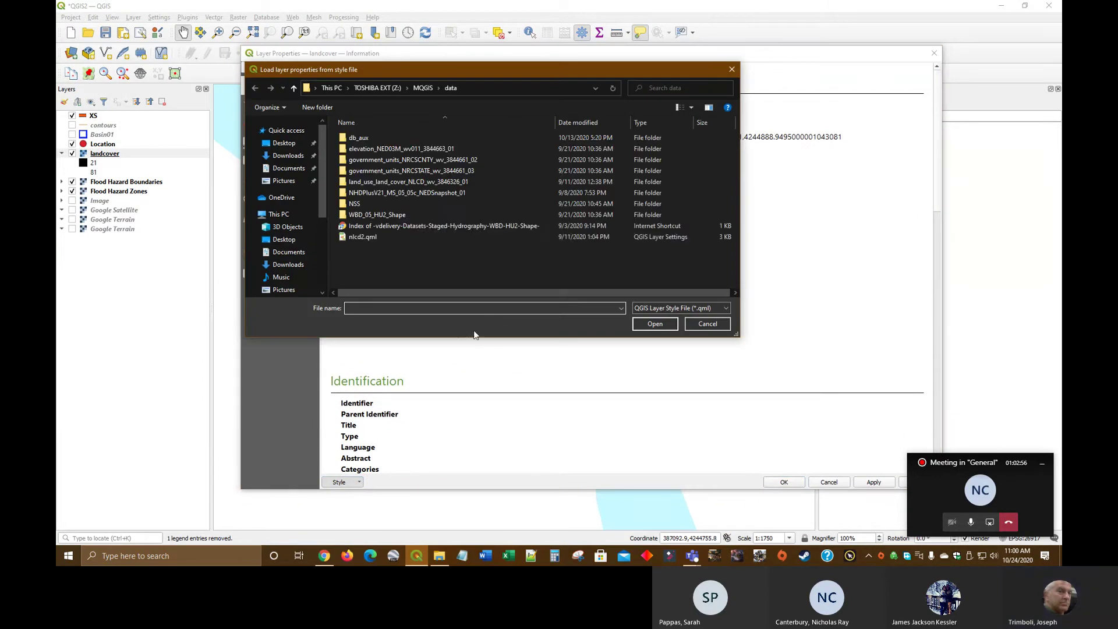
left_click(365, 236)
left_click(655, 324)
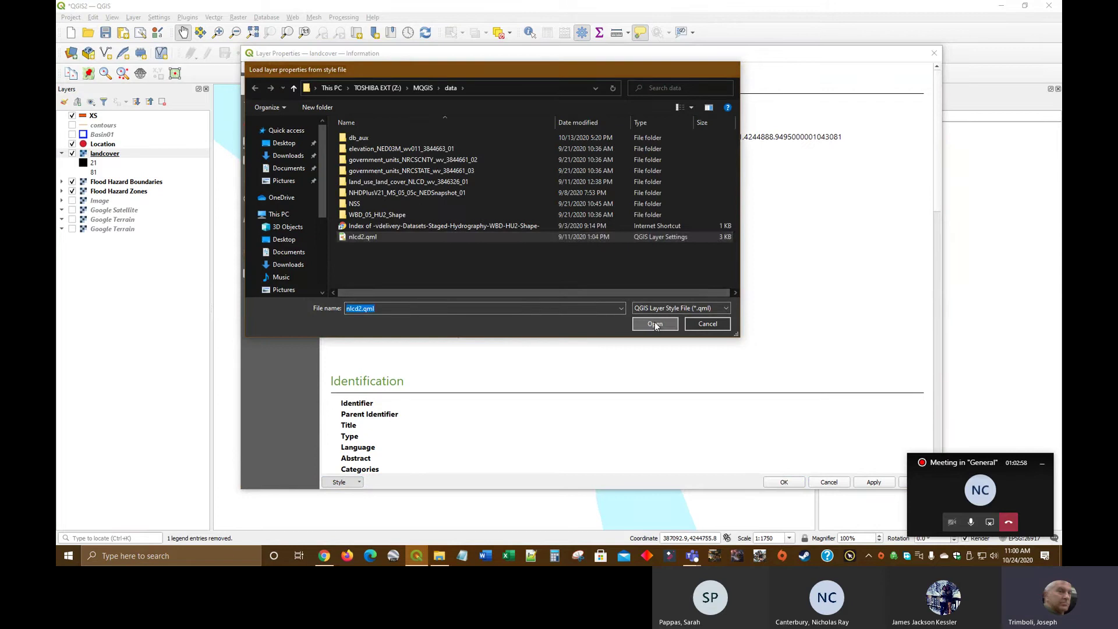
left_click(784, 482)
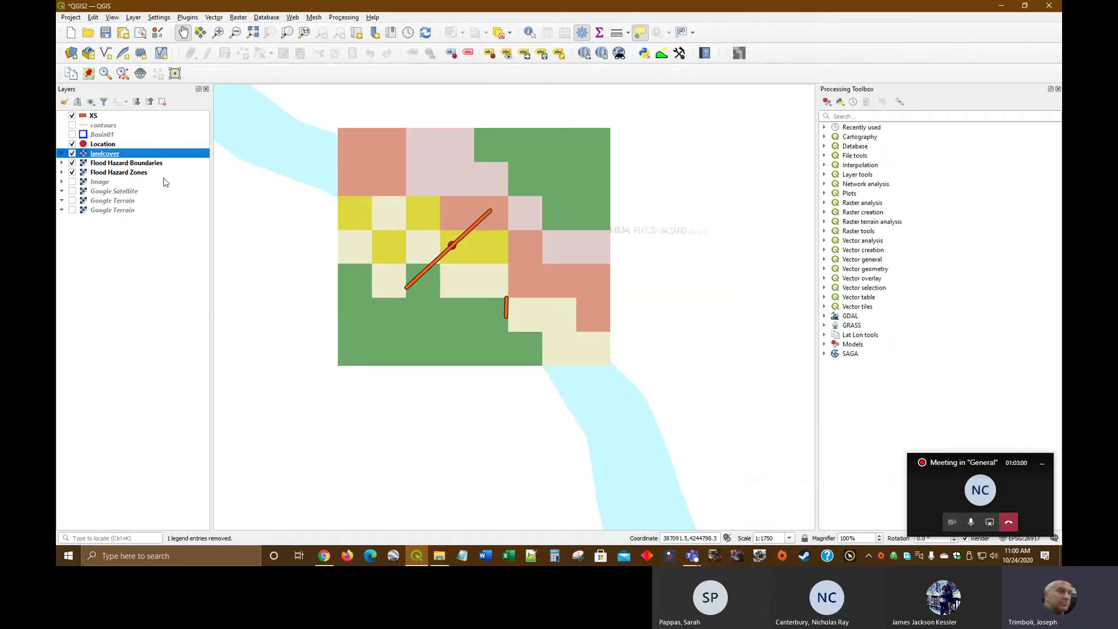
Step: Lower the landcover layer's global opacity so the flood hazard zones beneath show through
right_click(110, 155)
left_click(155, 349)
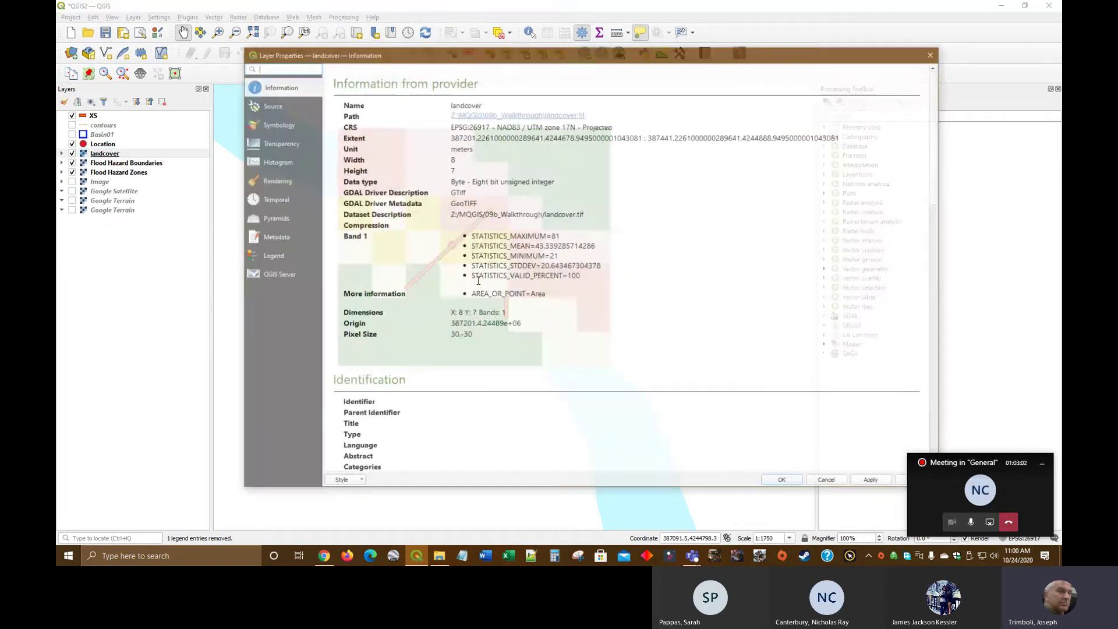
left_click(281, 142)
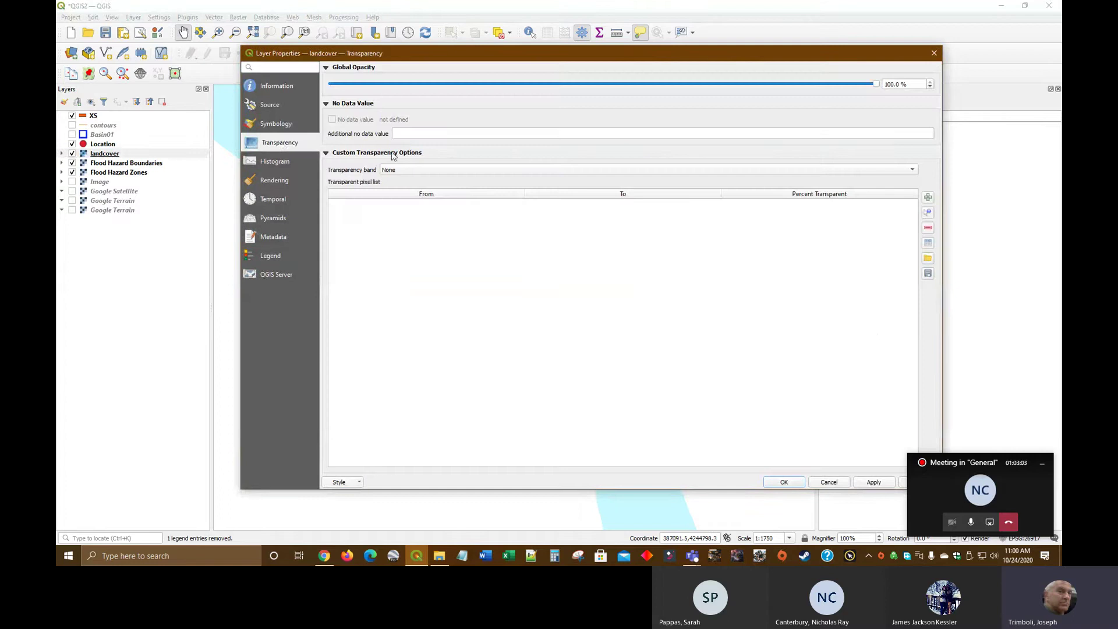
left_click(488, 85)
left_click(487, 84)
left_click(487, 88)
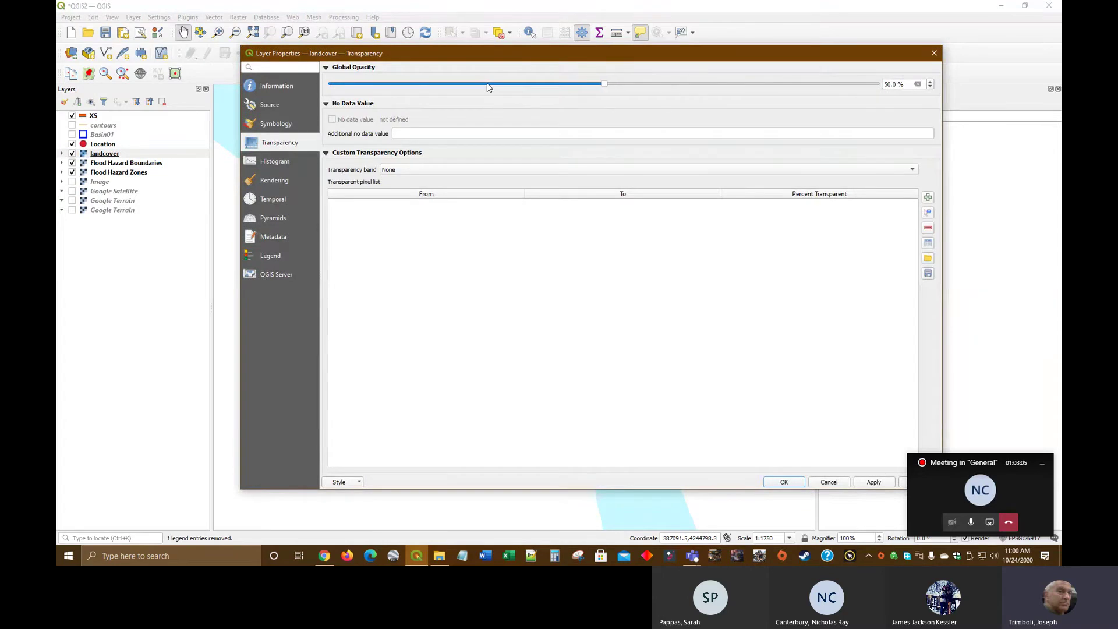
left_click(784, 482)
Step: Turn on the contours layer over the landcover extent and save the QGIS2 project
scroll(480, 321, "up", 1)
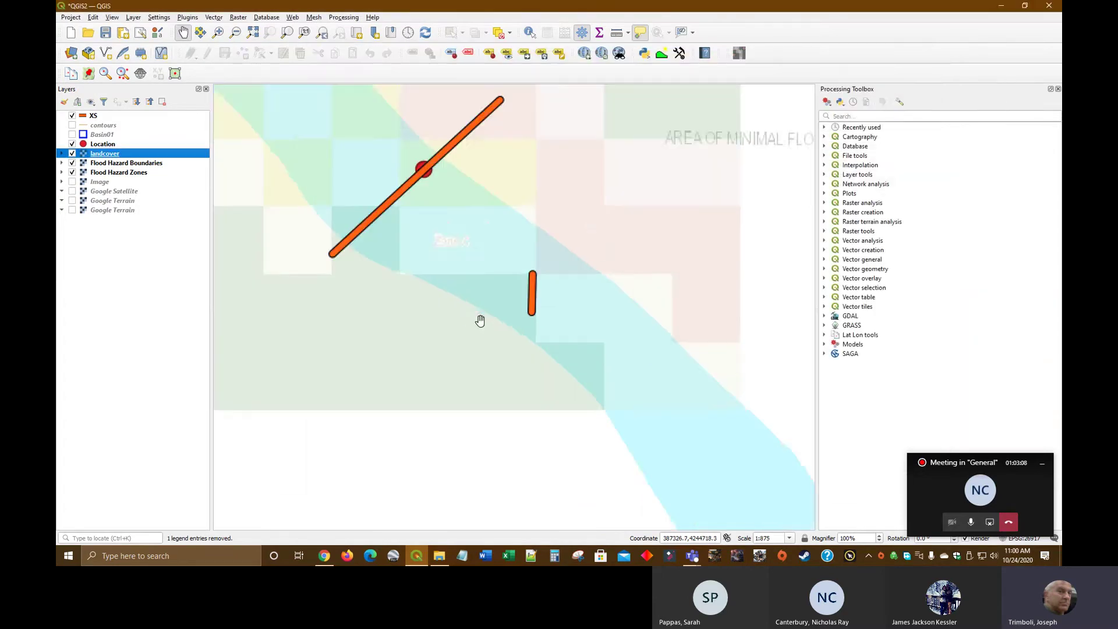
right_click(101, 155)
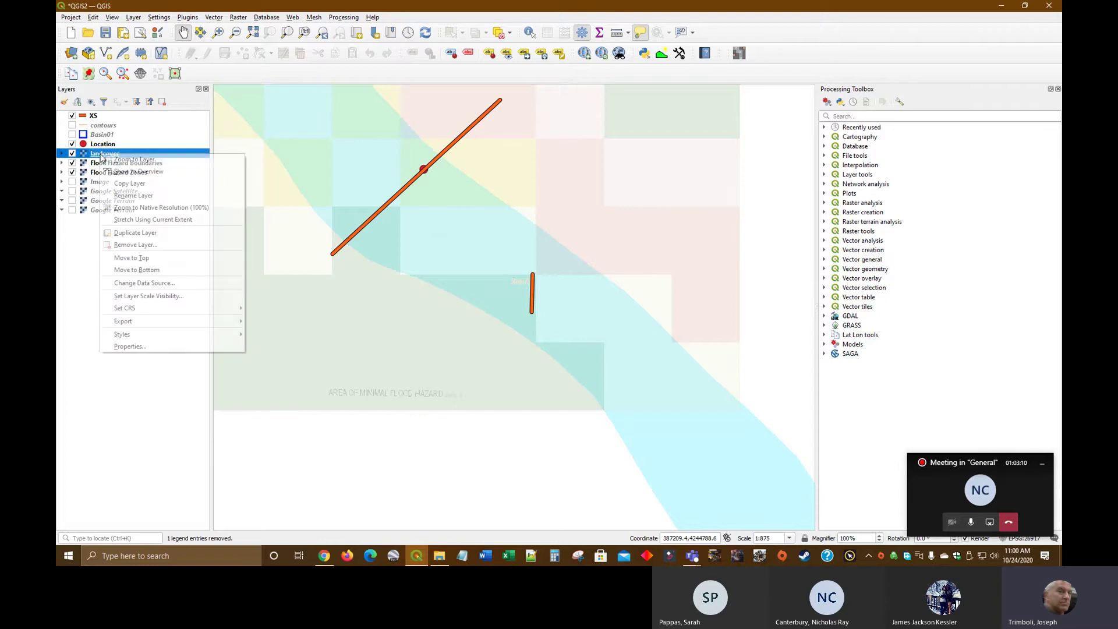
left_click(134, 159)
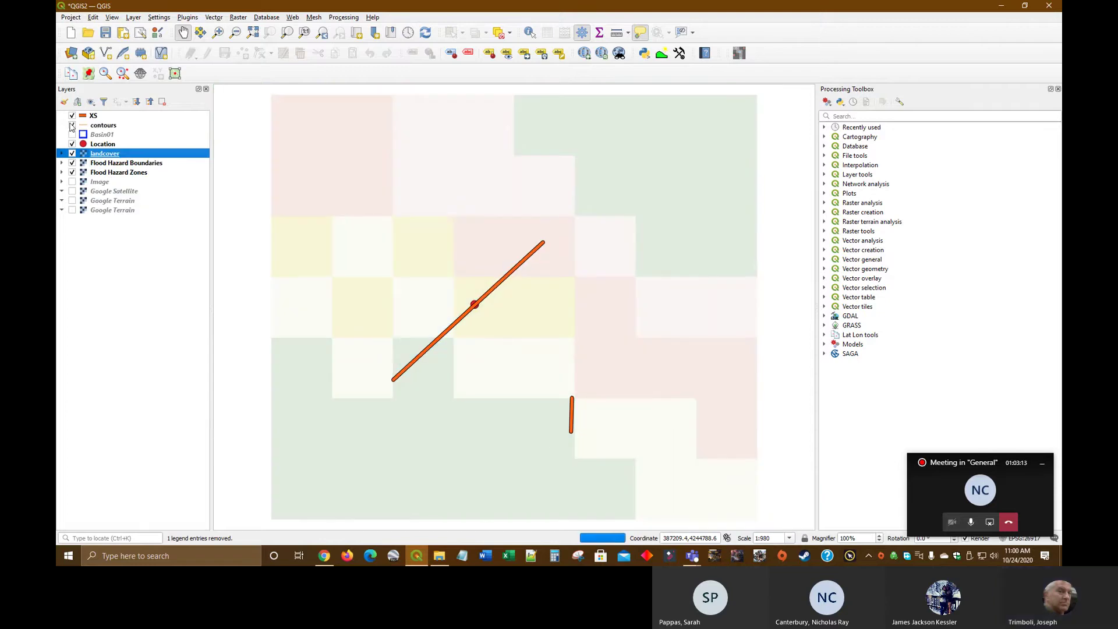
left_click(72, 125)
left_click(71, 125)
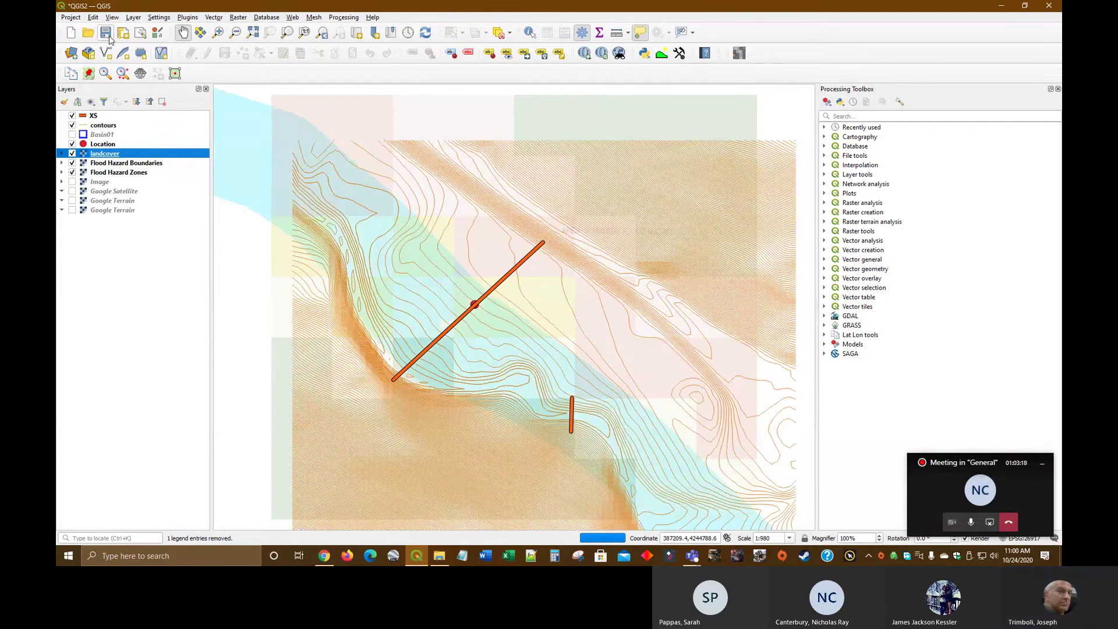
left_click(109, 35)
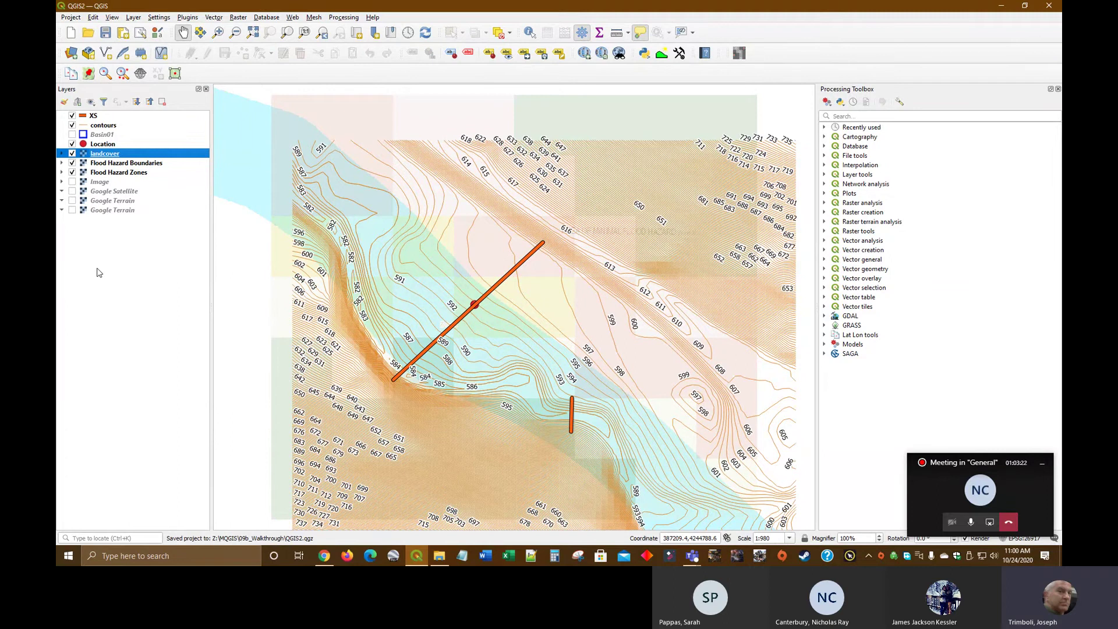
Step: Switch to Microsoft Teams and open the student view of the Week 08 BFE proficiency assignment in the GEO 434/534 team
key("alt+Tab")
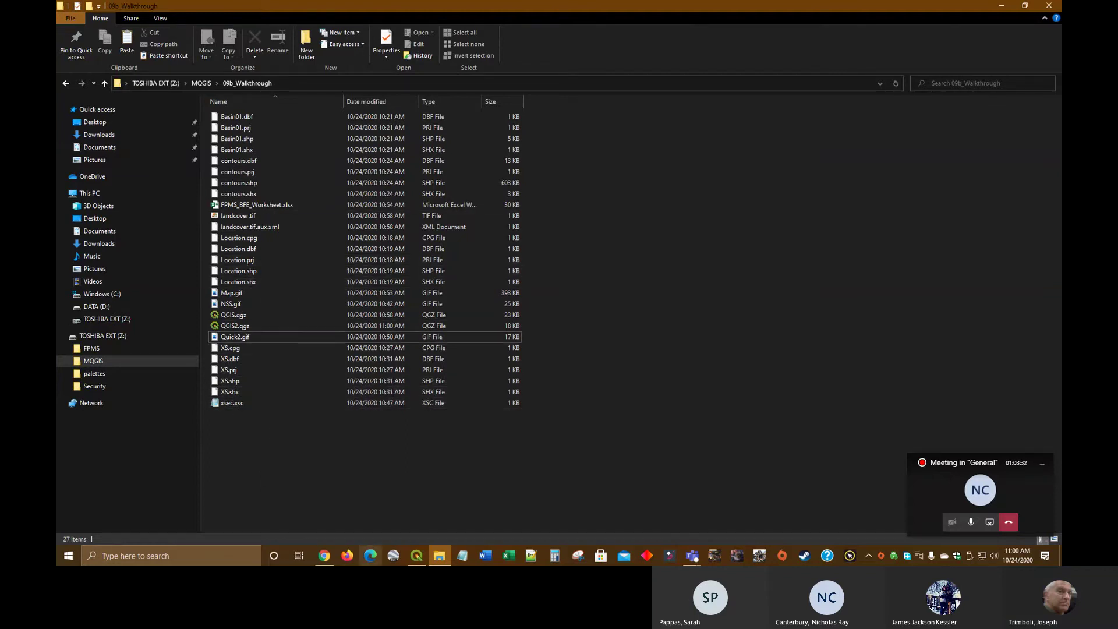
mouse_move(695, 561)
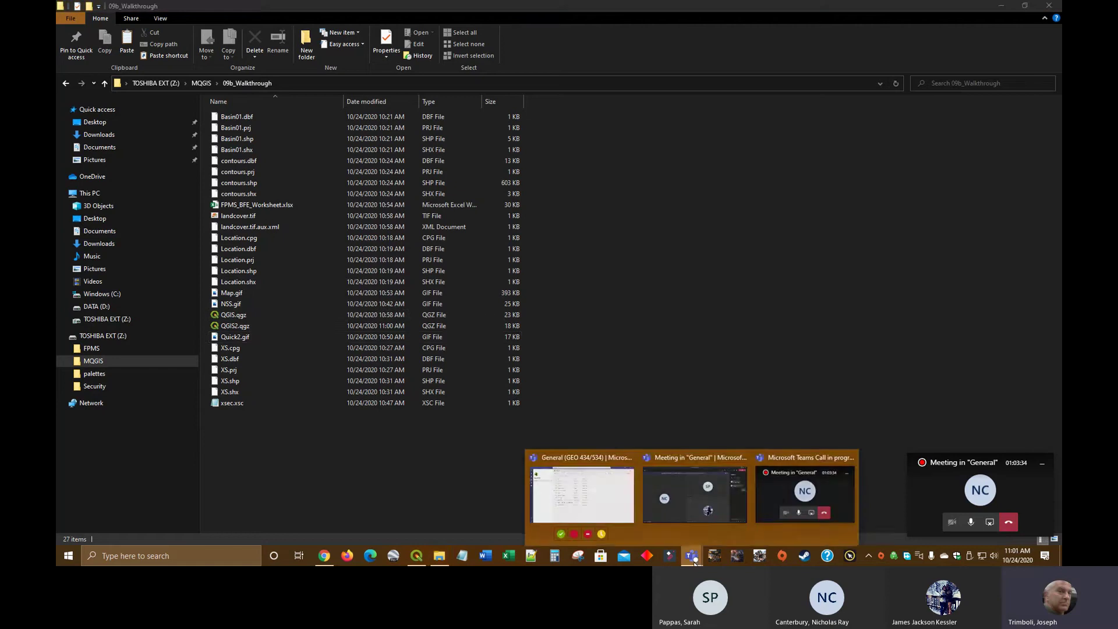
left_click(611, 513)
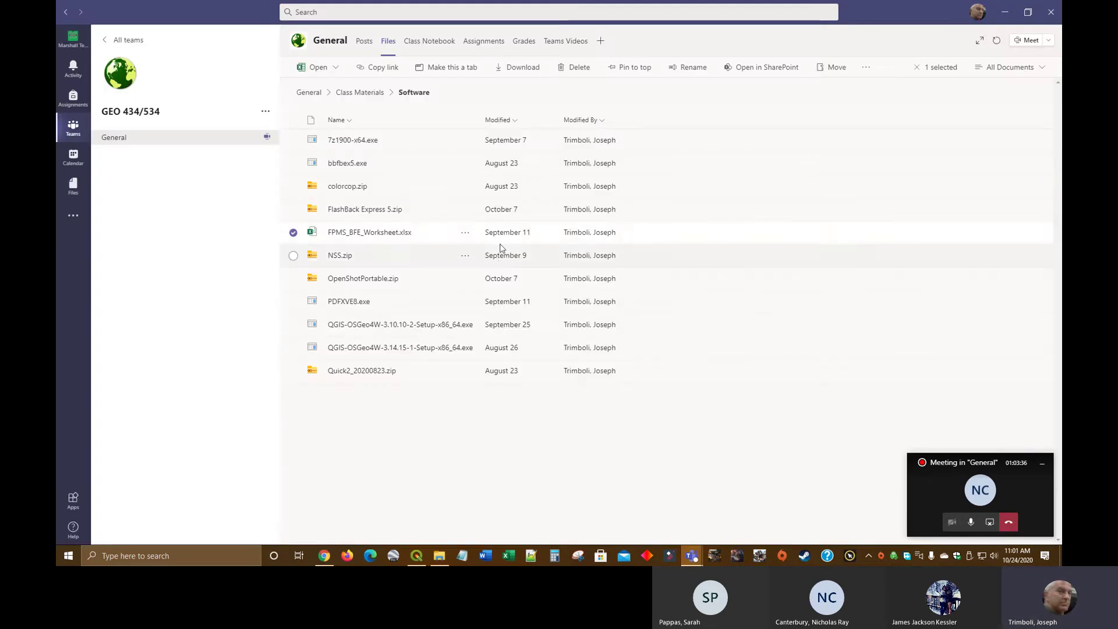
left_click(472, 48)
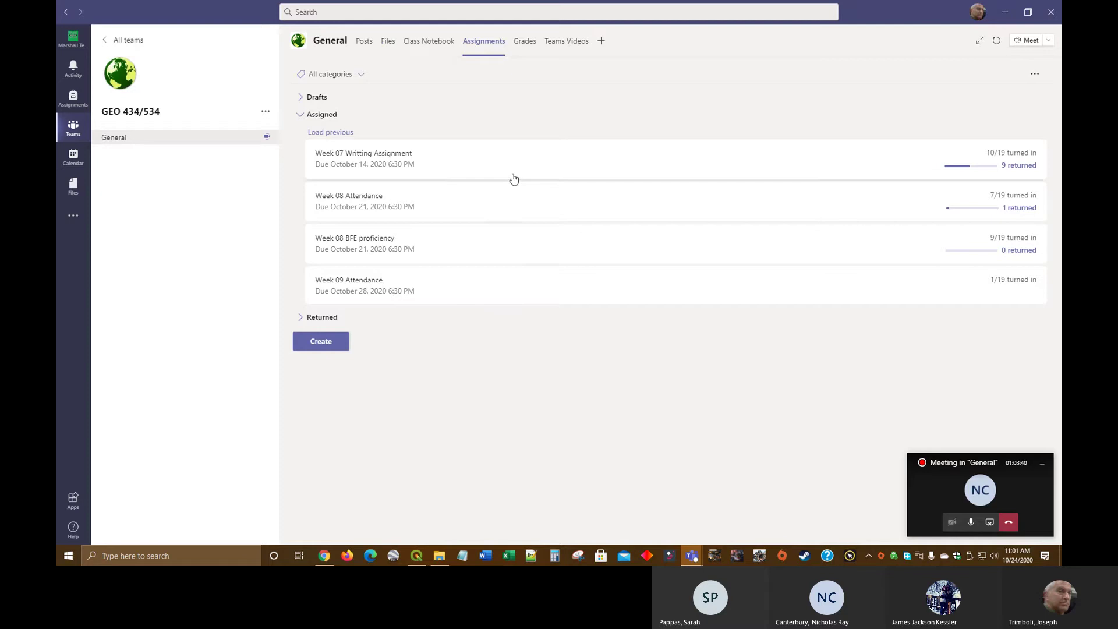
left_click(369, 247)
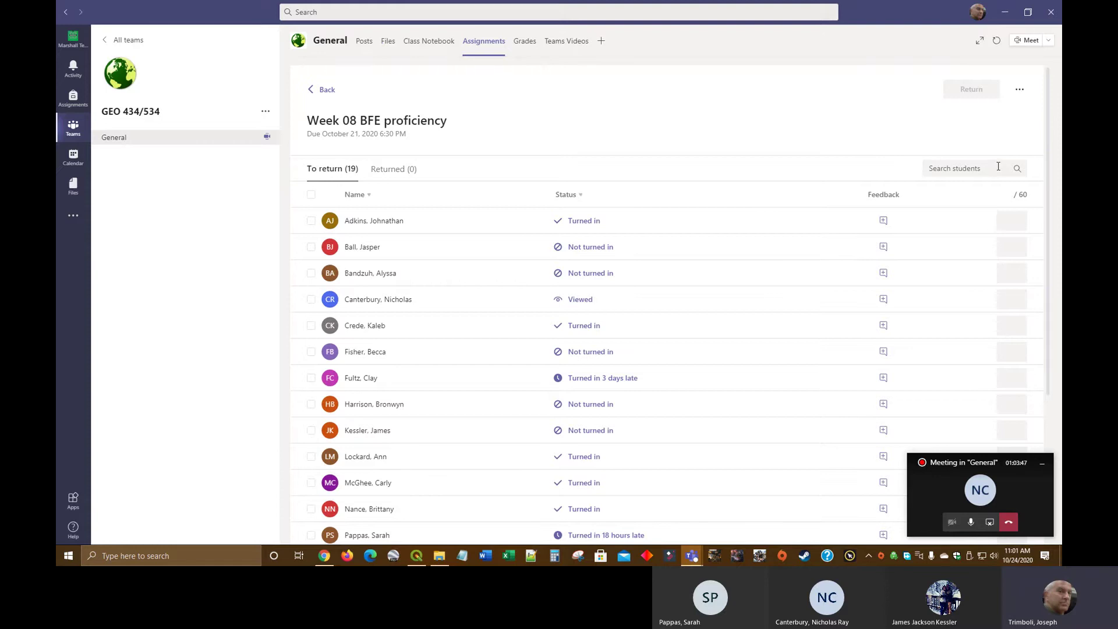
left_click(1020, 89)
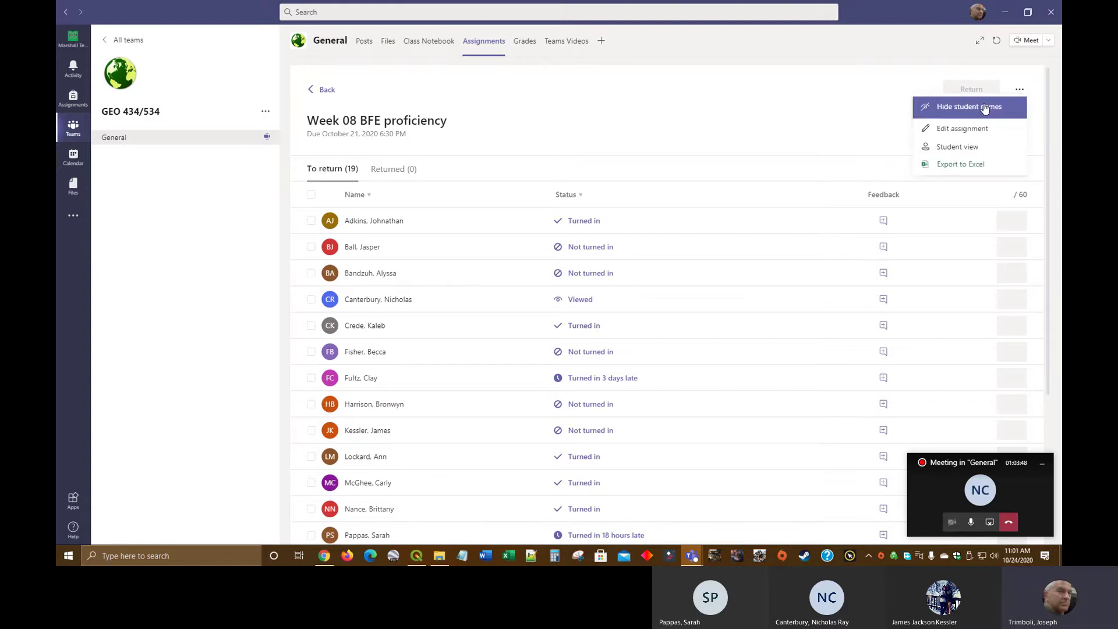
left_click(960, 147)
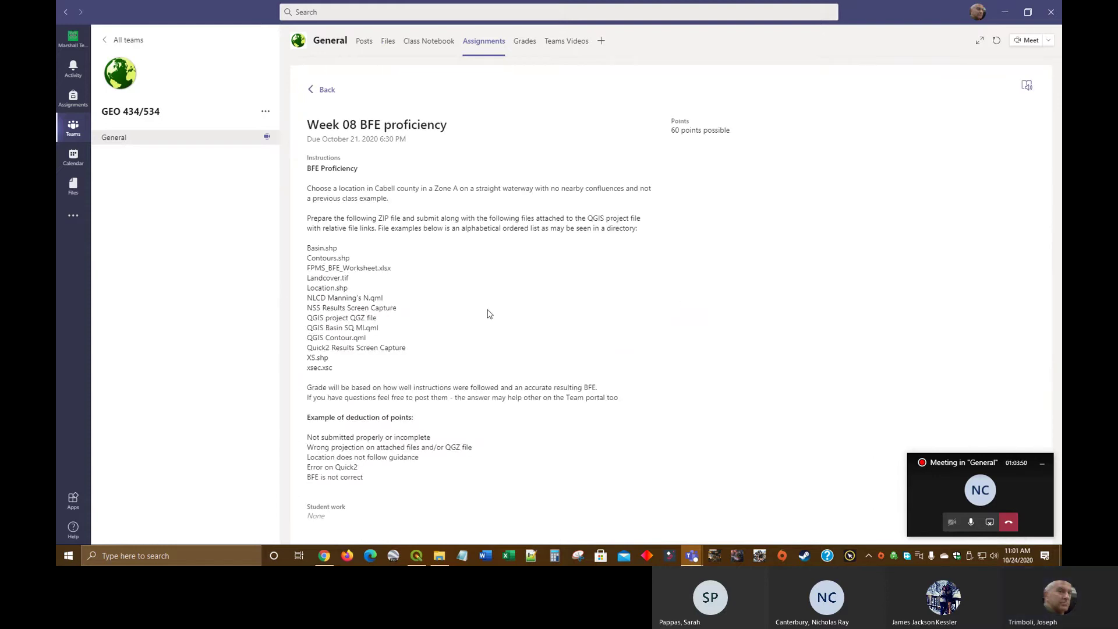
Step: Compare the assignment's required file list, from Basin.shp through NLCD Manning's N.qml, with the files in the 09b_Walkthrough folder
key("alt+Tab")
key("alt+Tab")
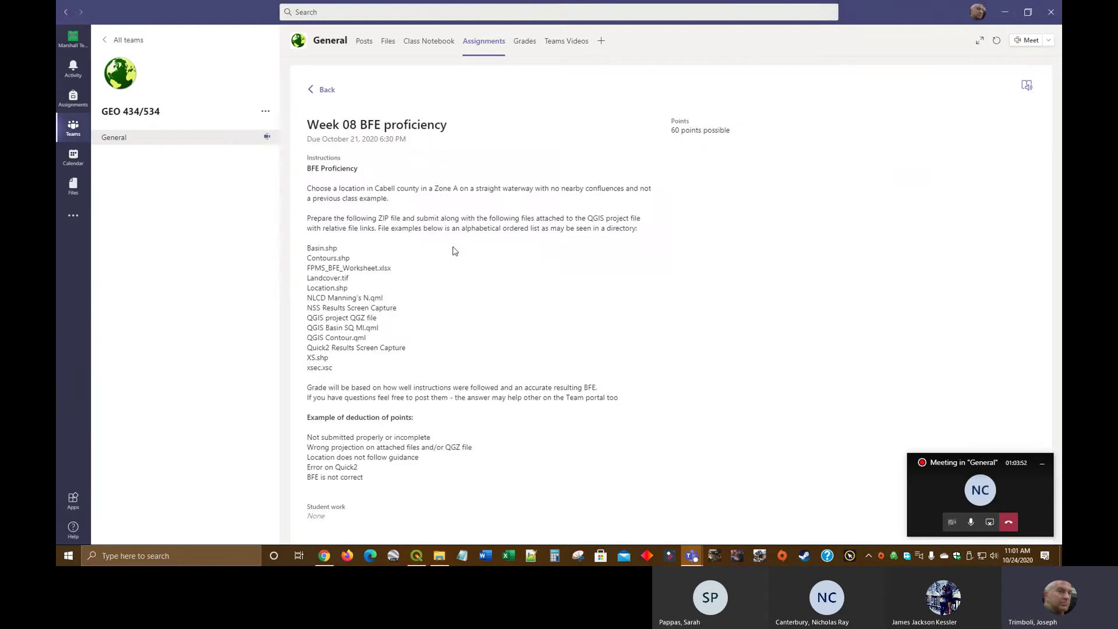
key("alt+Tab")
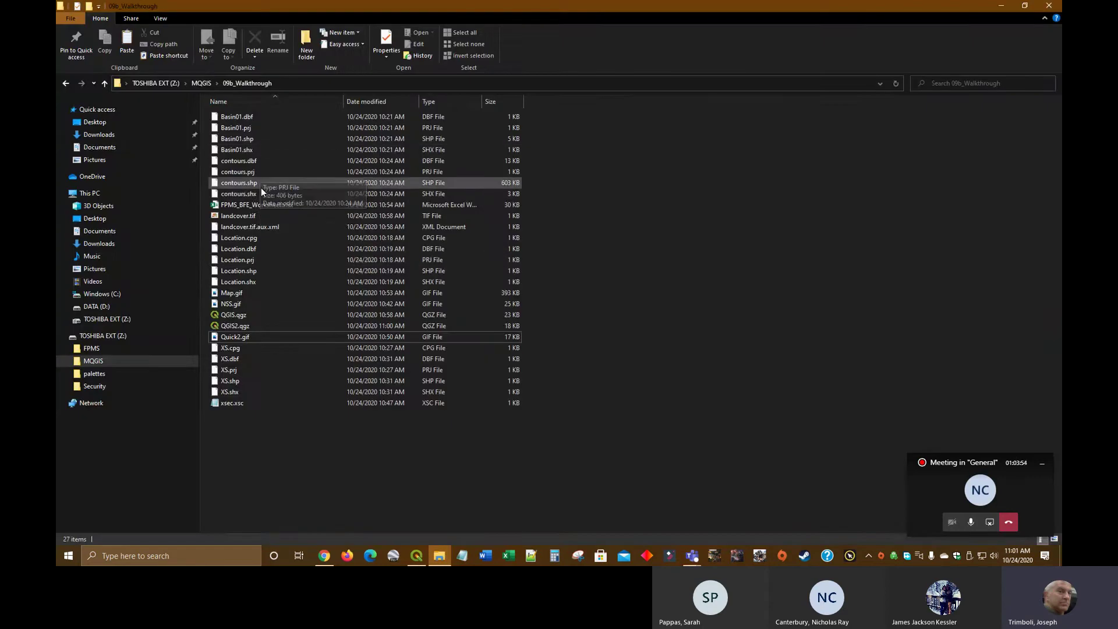
key("alt+Tab")
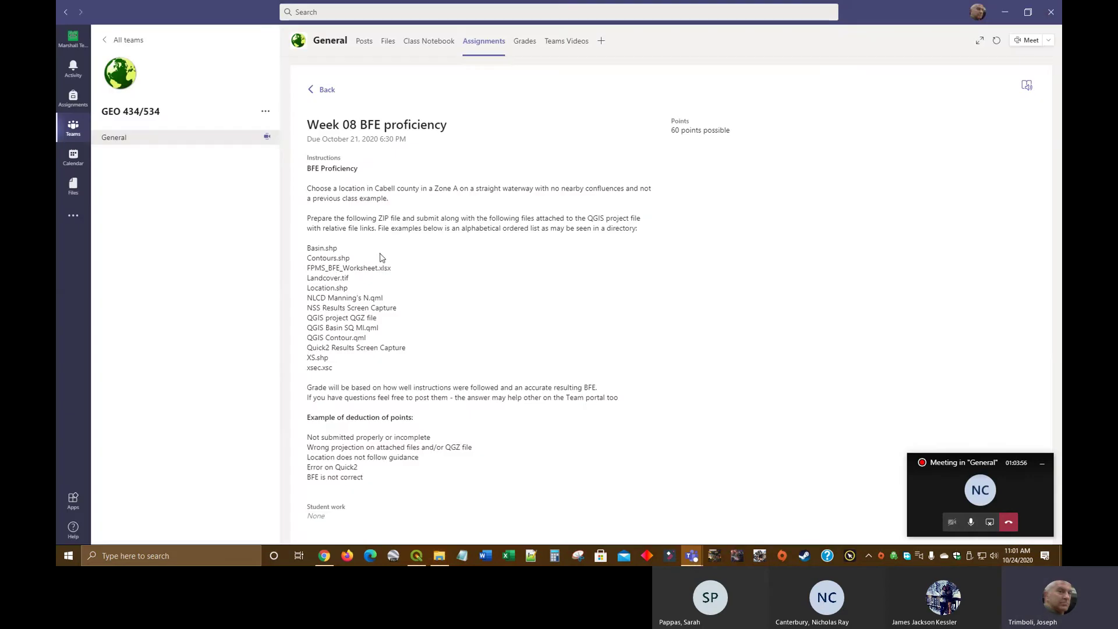
key("alt+Tab")
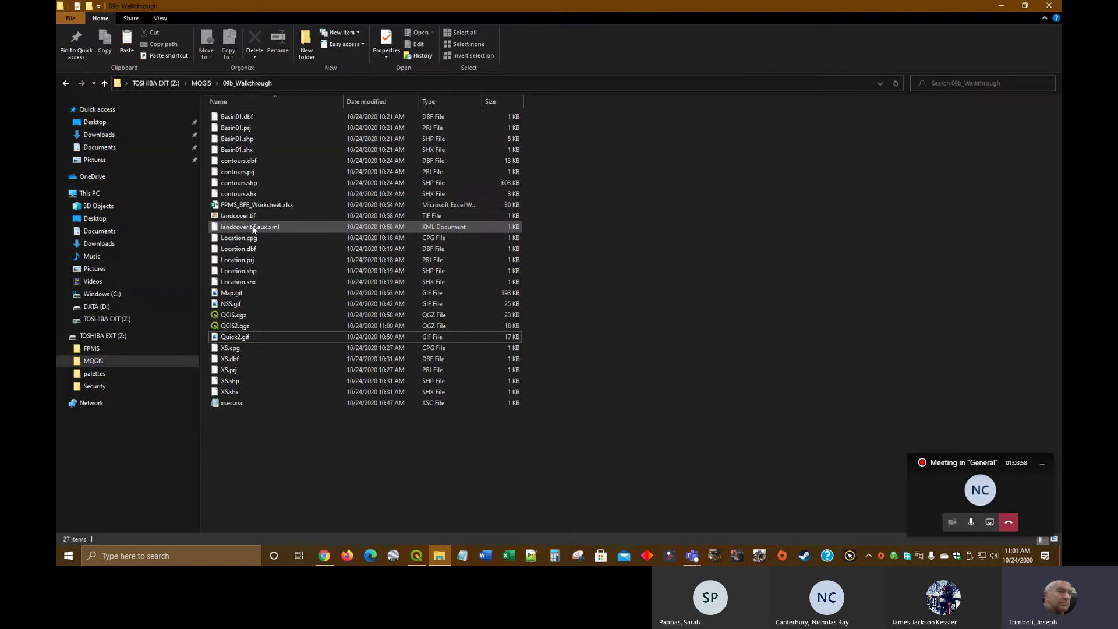
key("alt+Tab")
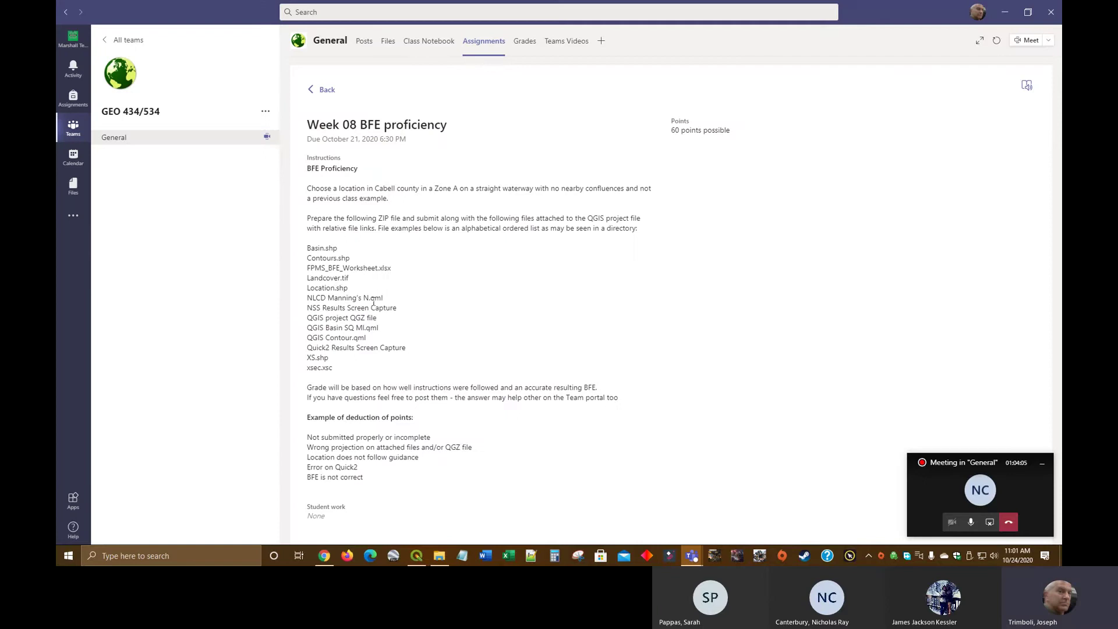
Step: Copy nlcd2.qml from the MQGIS data folder into the 09b_Walkthrough folder in File Explorer
key("alt+Tab")
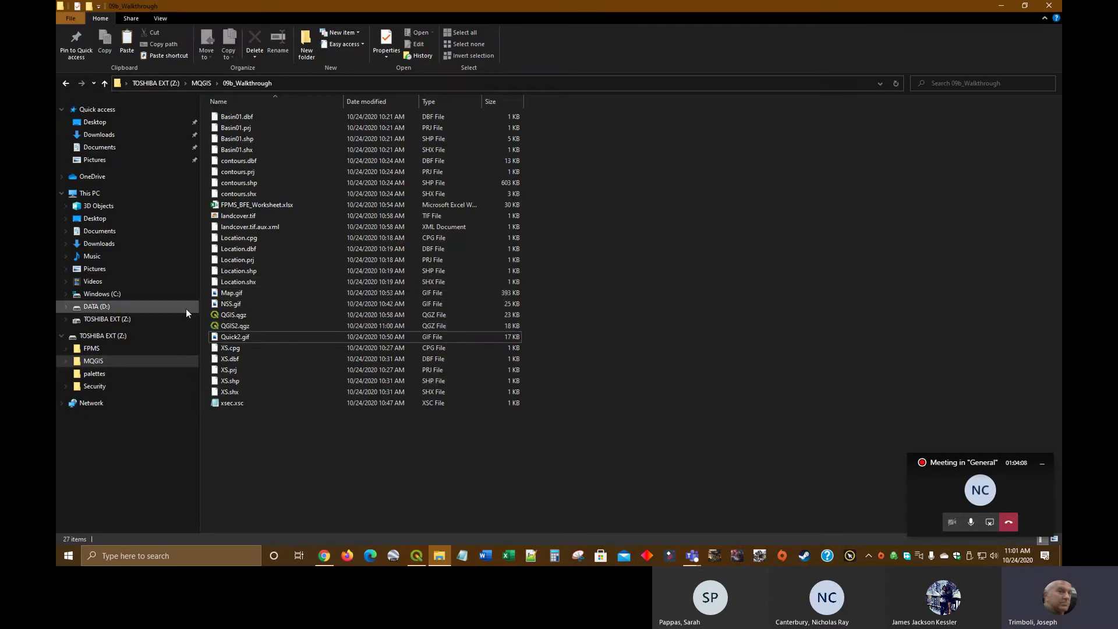
left_click(96, 362)
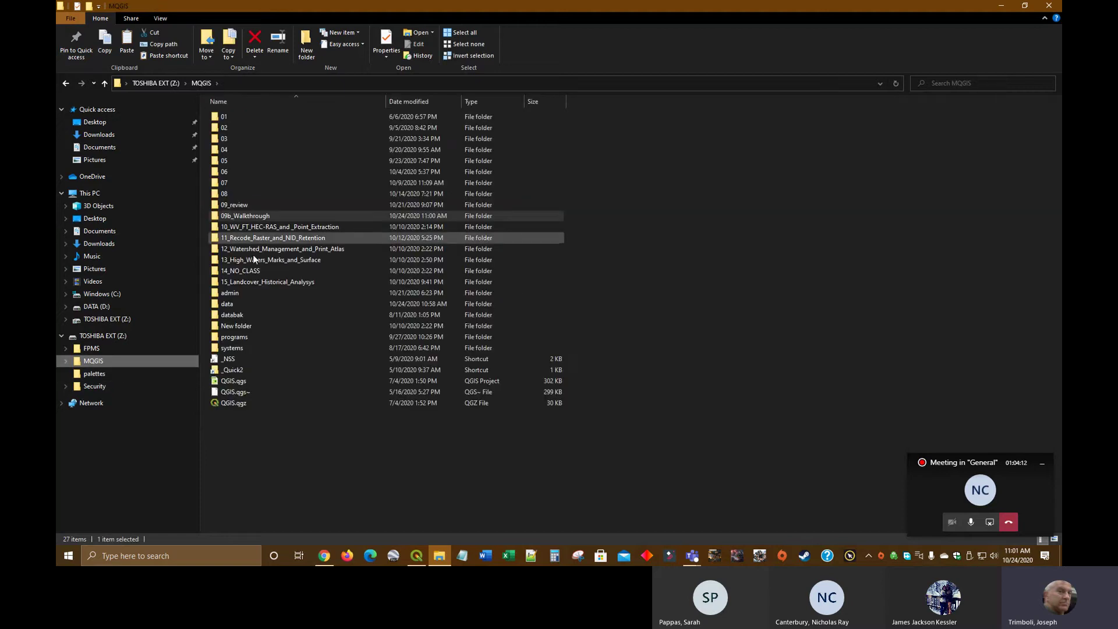
double_click(230, 303)
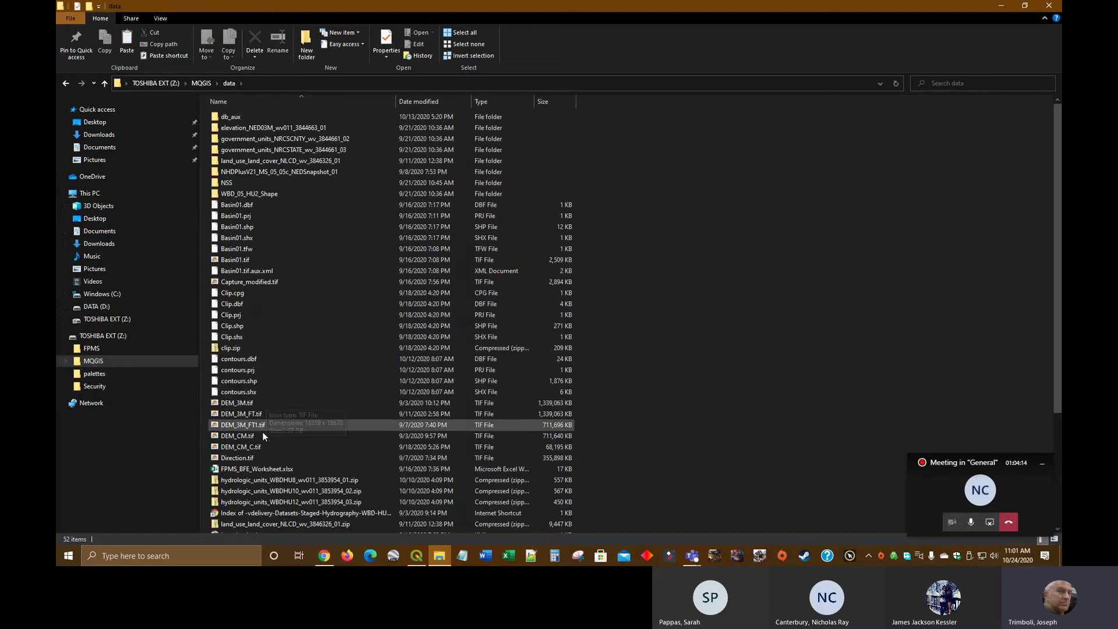
scroll(282, 421, "down", 2)
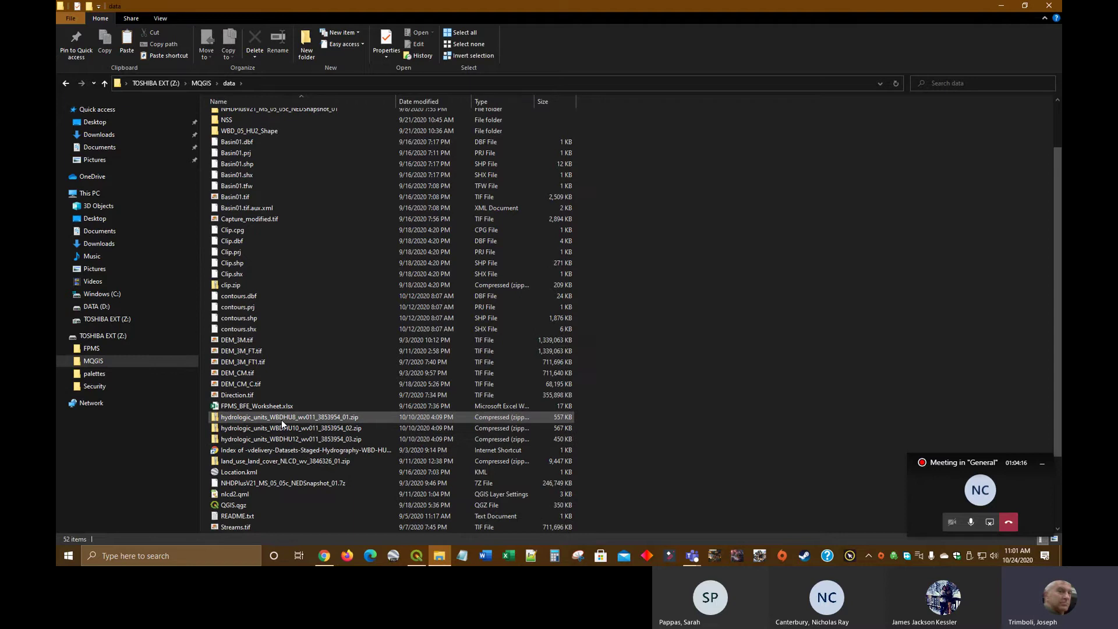
scroll(281, 421, "down", 1)
right_click(240, 460)
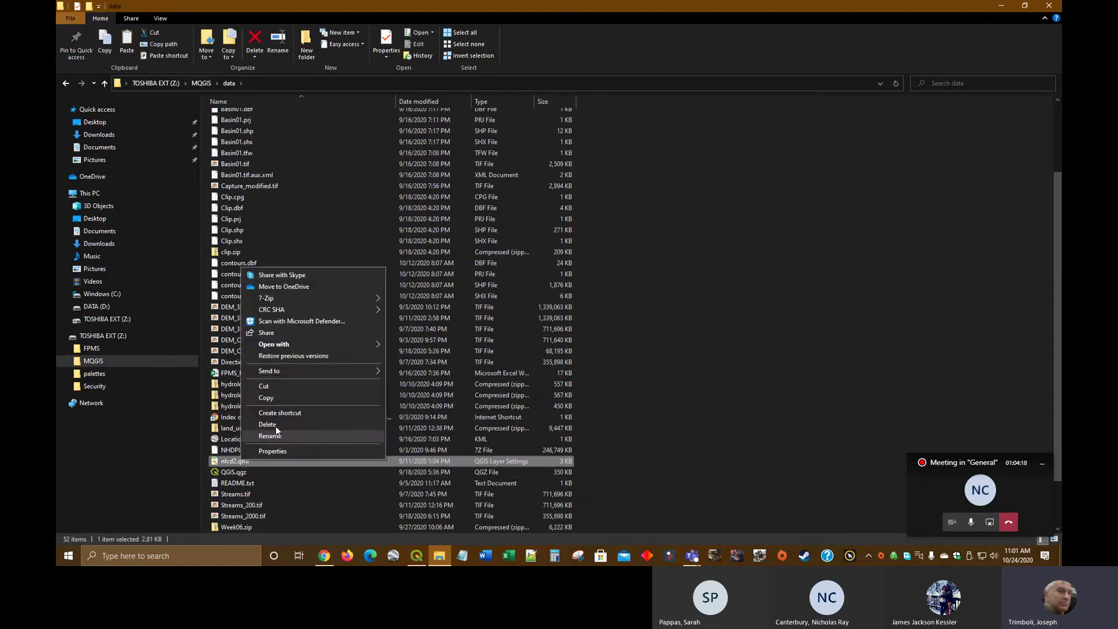
left_click(266, 398)
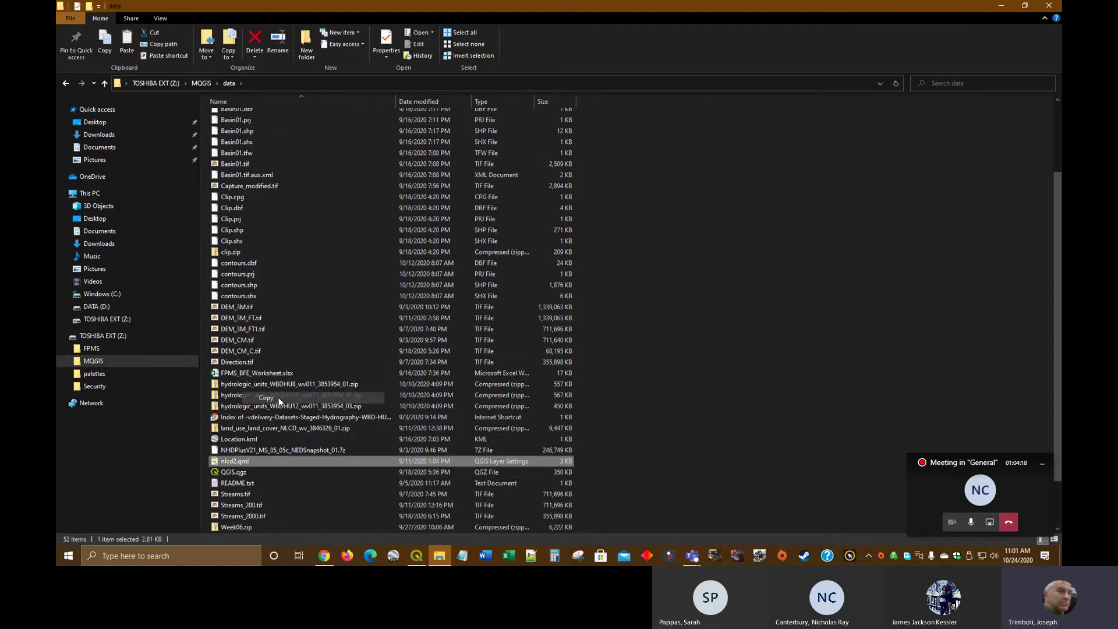
left_click(70, 84)
double_click(262, 250)
right_click(275, 472)
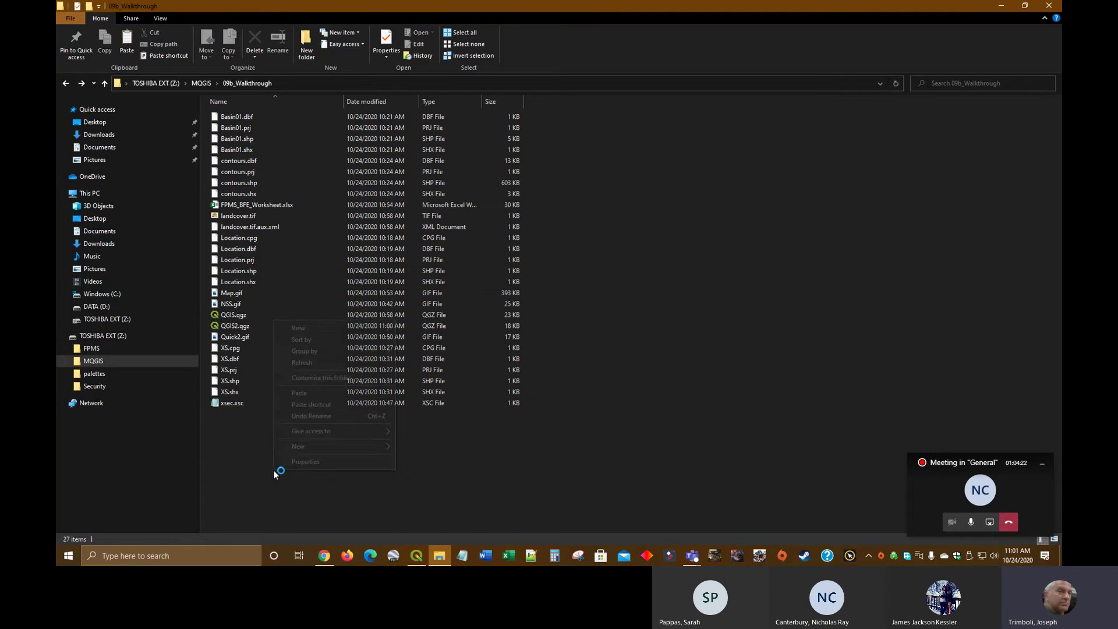
left_click(324, 394)
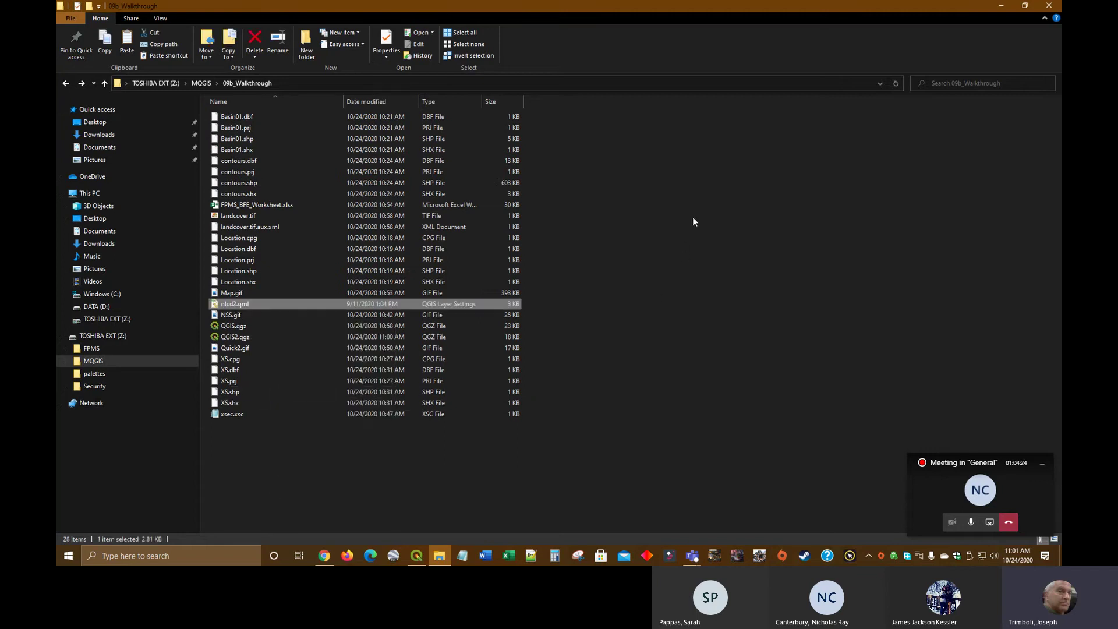
Step: Check the NSS screen capture, QGZ project file and QGIS Basin SQ MI.qml requirements against the 09b_Walkthrough folder
key("alt+Tab")
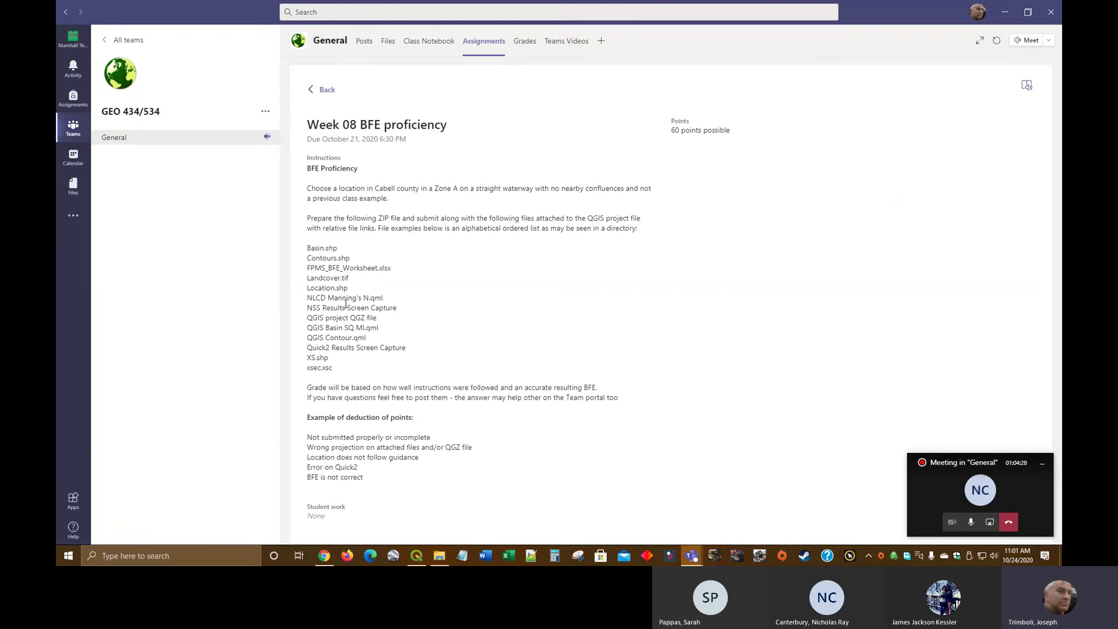
key("alt+Tab")
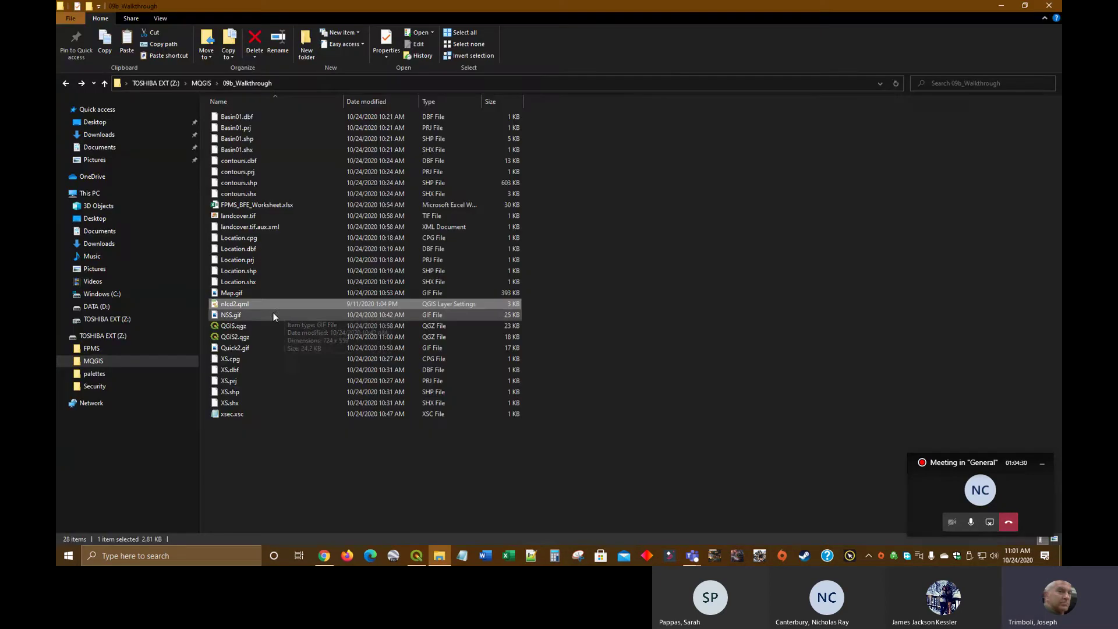
key("alt+Tab")
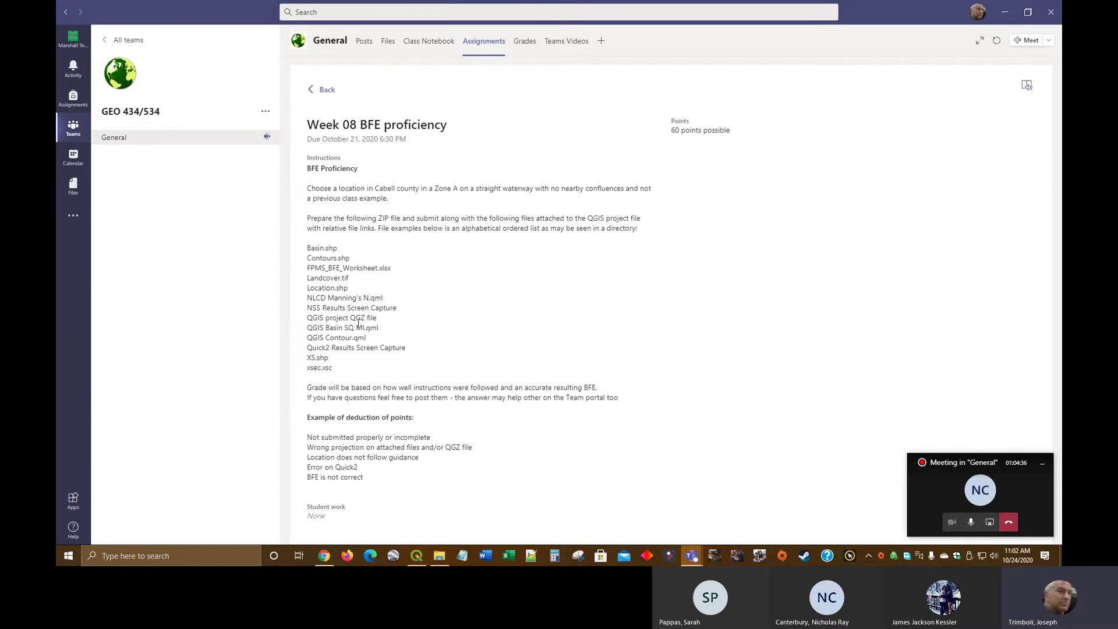
key("alt+Tab")
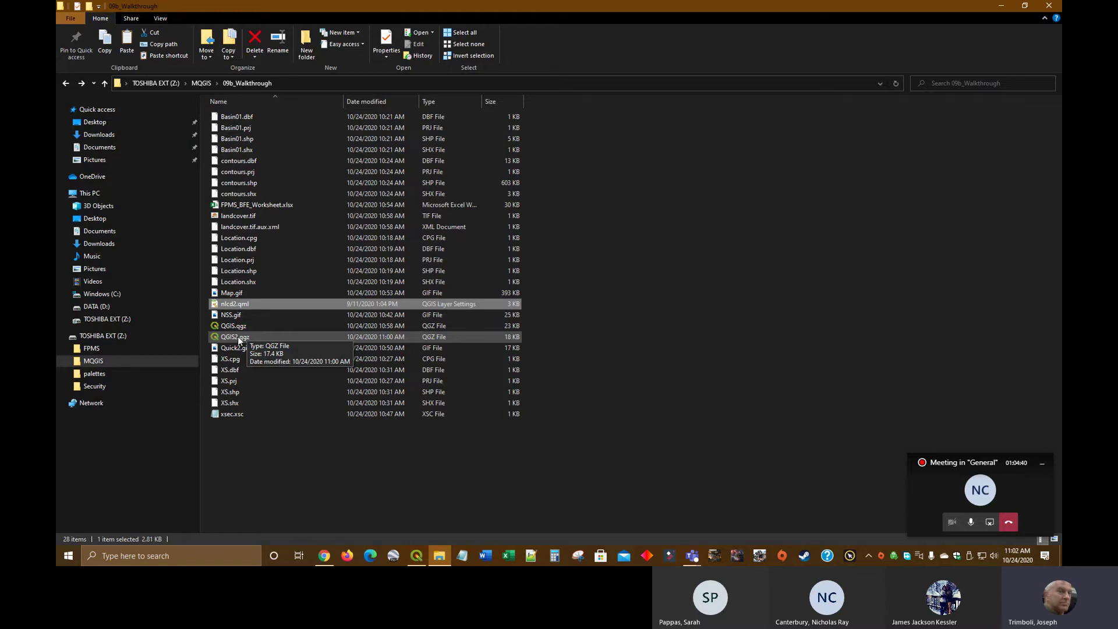
key("alt+Tab")
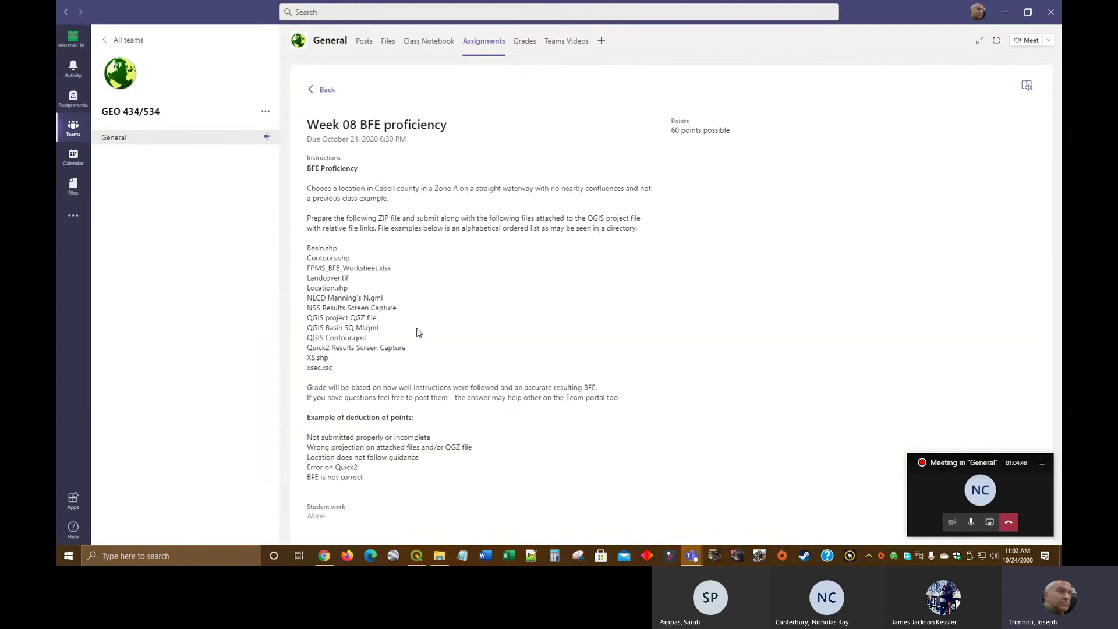
key("alt+Tab")
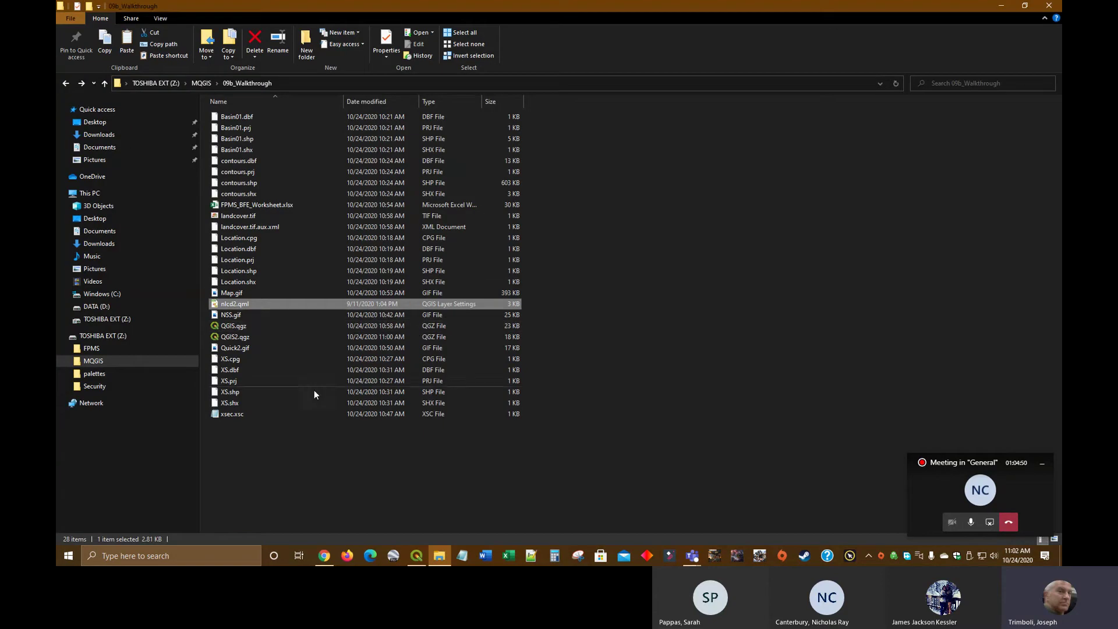
Step: Search the MQGIS folder for *.qml and copy QGIS_BASIN_SQ_MI.qml from the databak styles into the 09b_Walkthrough folder
left_click(201, 83)
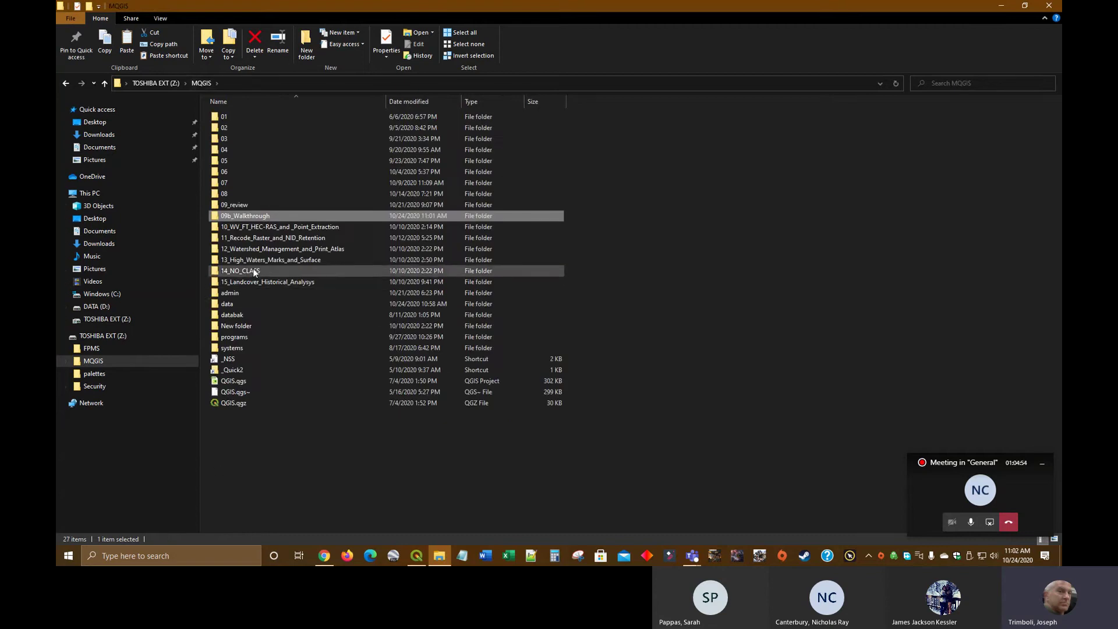
double_click(231, 305)
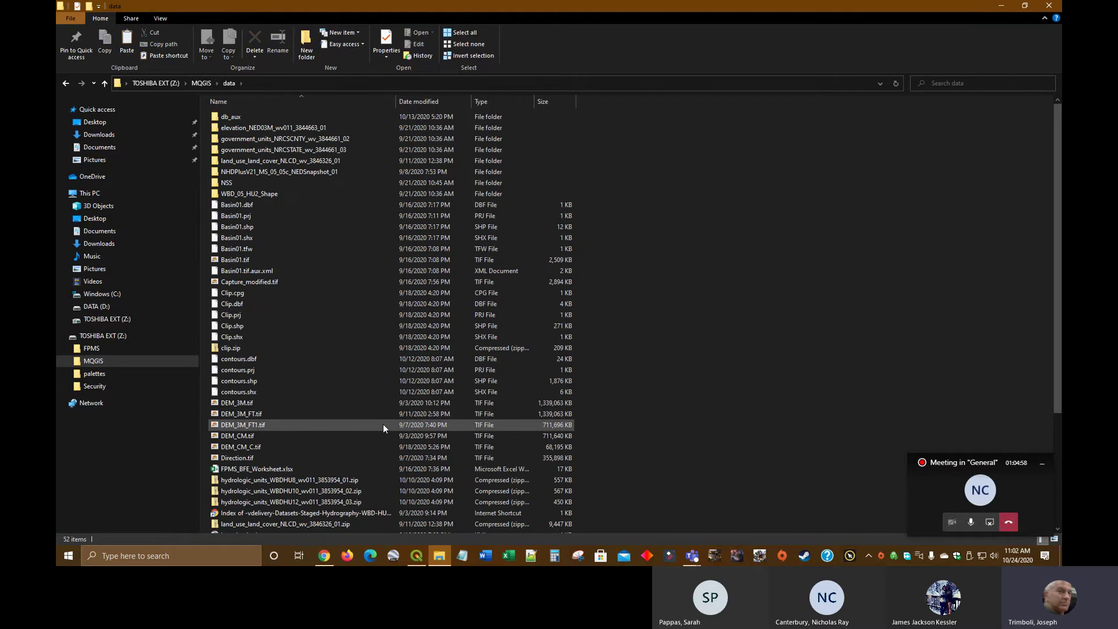
left_click(208, 82)
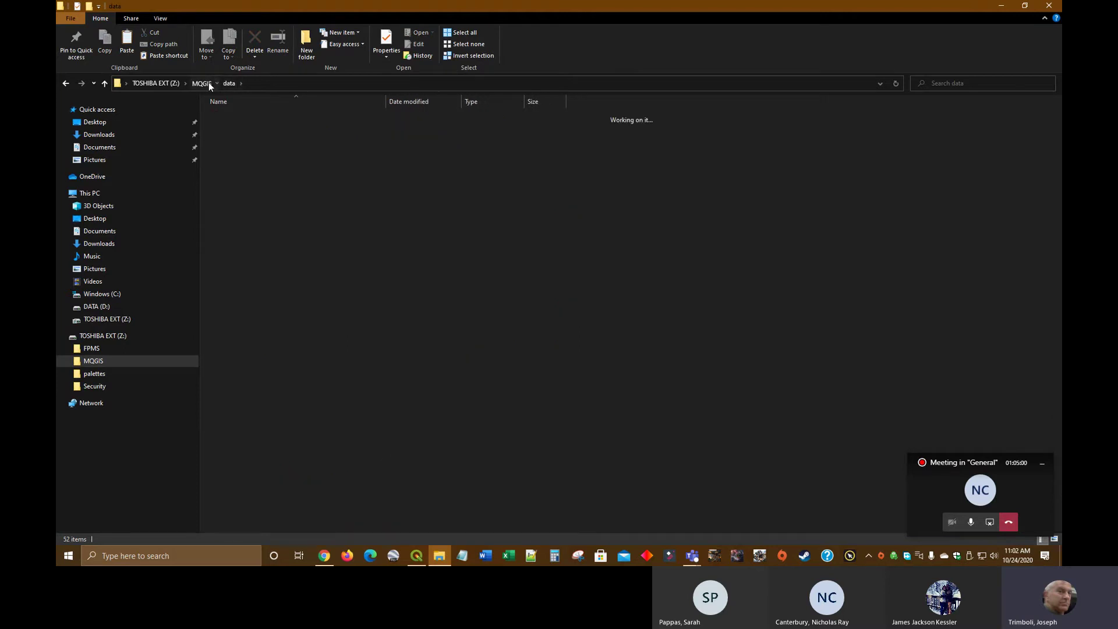
left_click(952, 85)
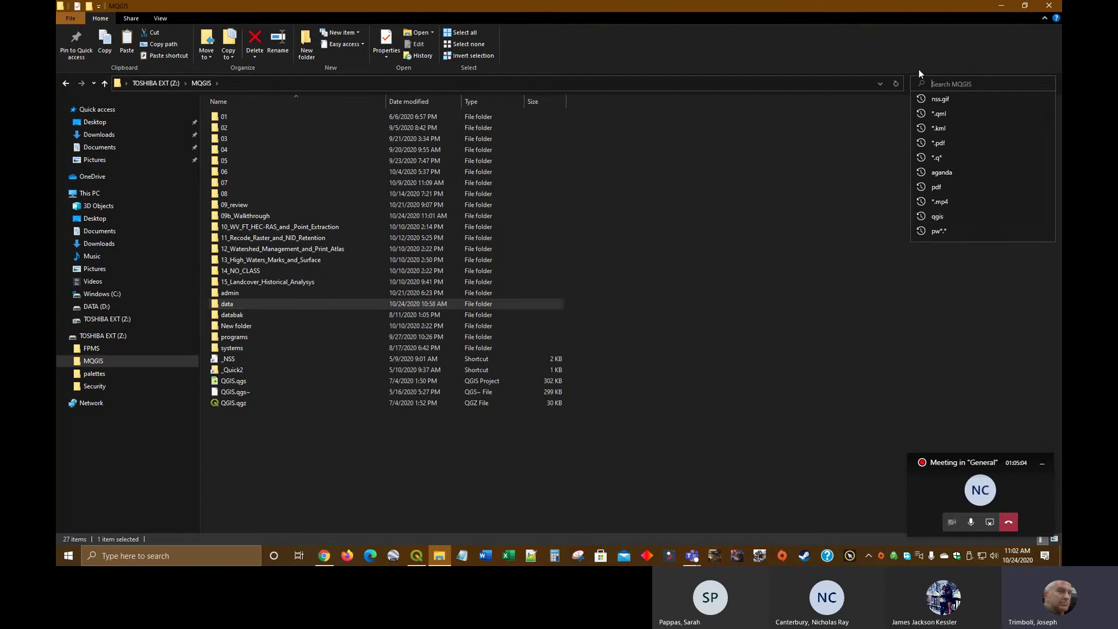
left_click(948, 113)
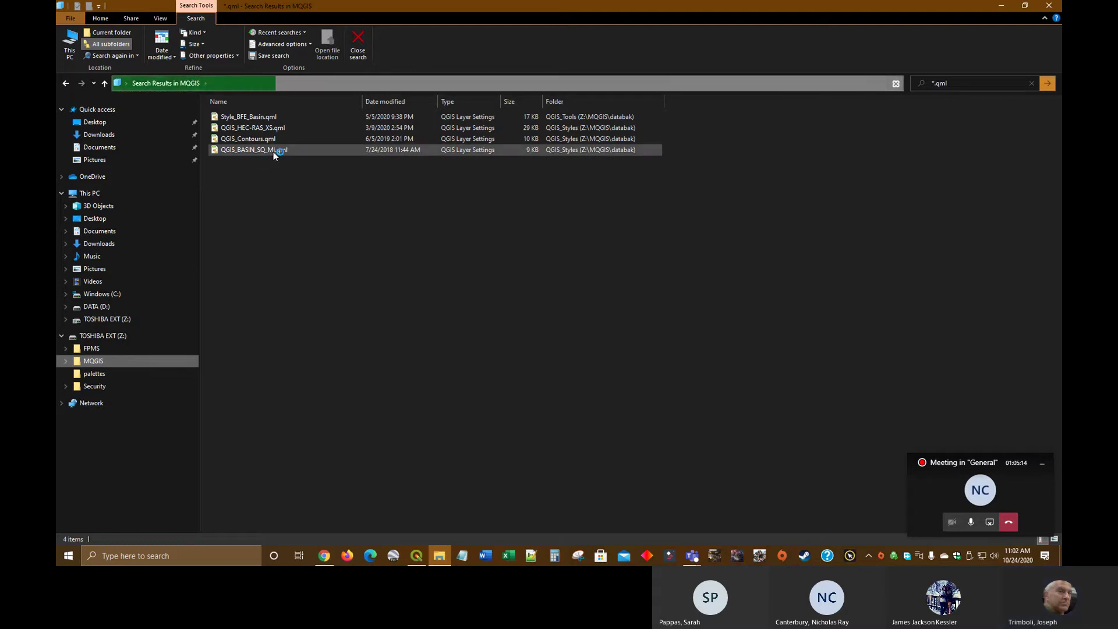
right_click(274, 152)
left_click(297, 270)
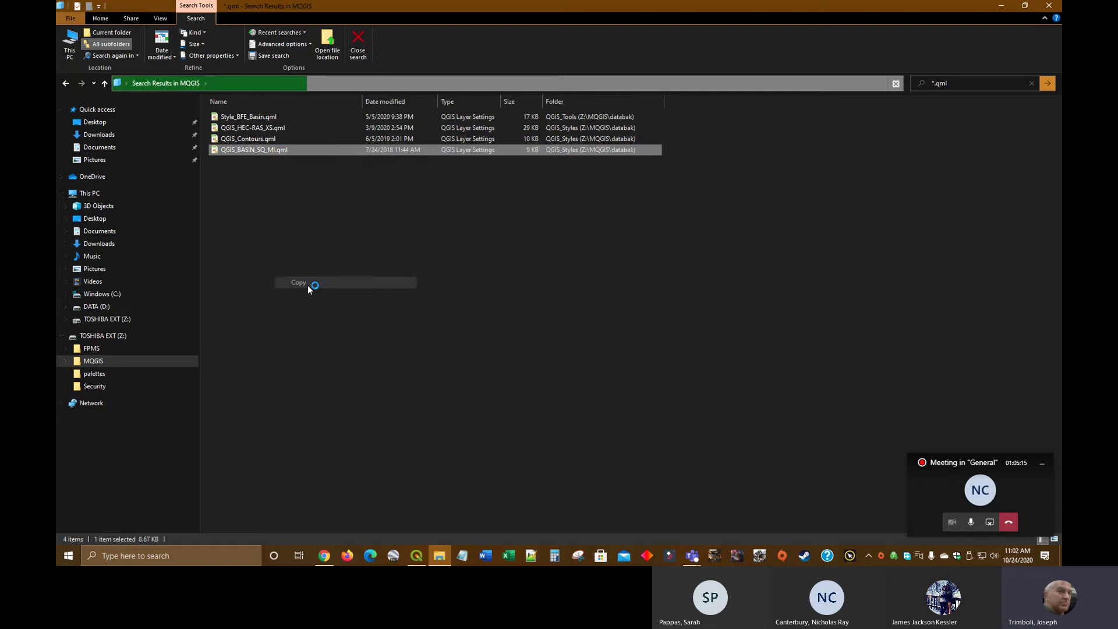
left_click(93, 361)
double_click(242, 215)
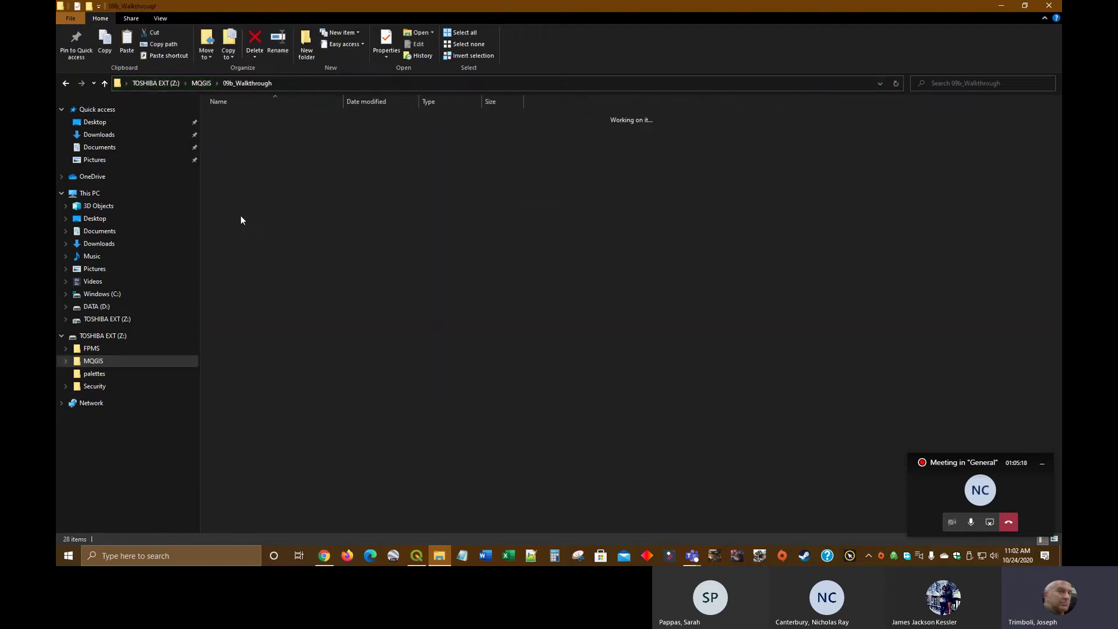
right_click(602, 350)
left_click(635, 422)
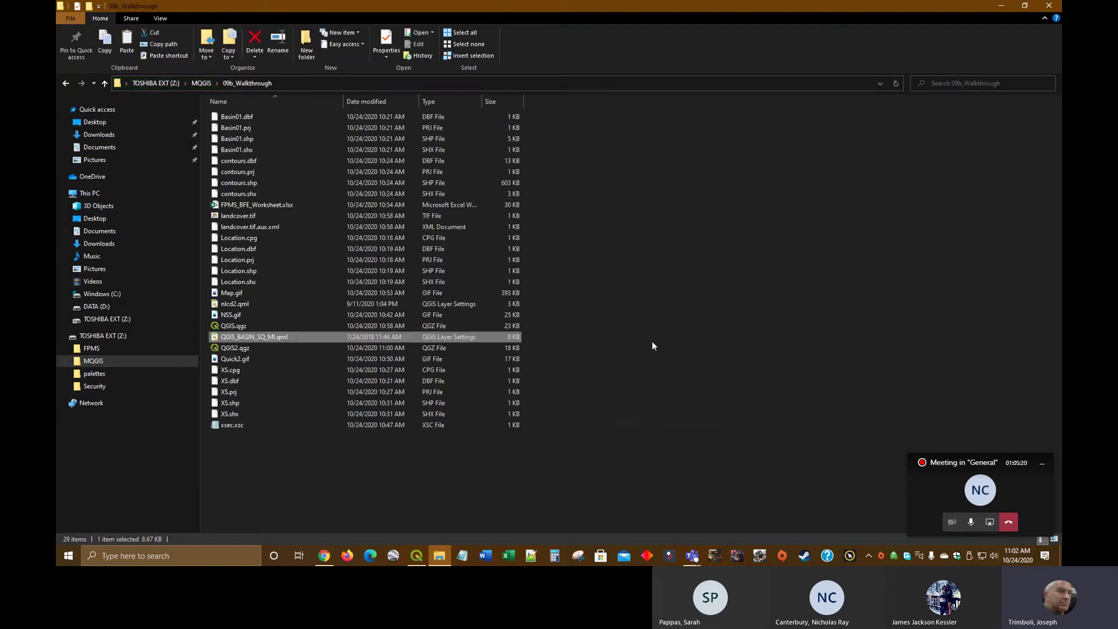
key("alt+Tab")
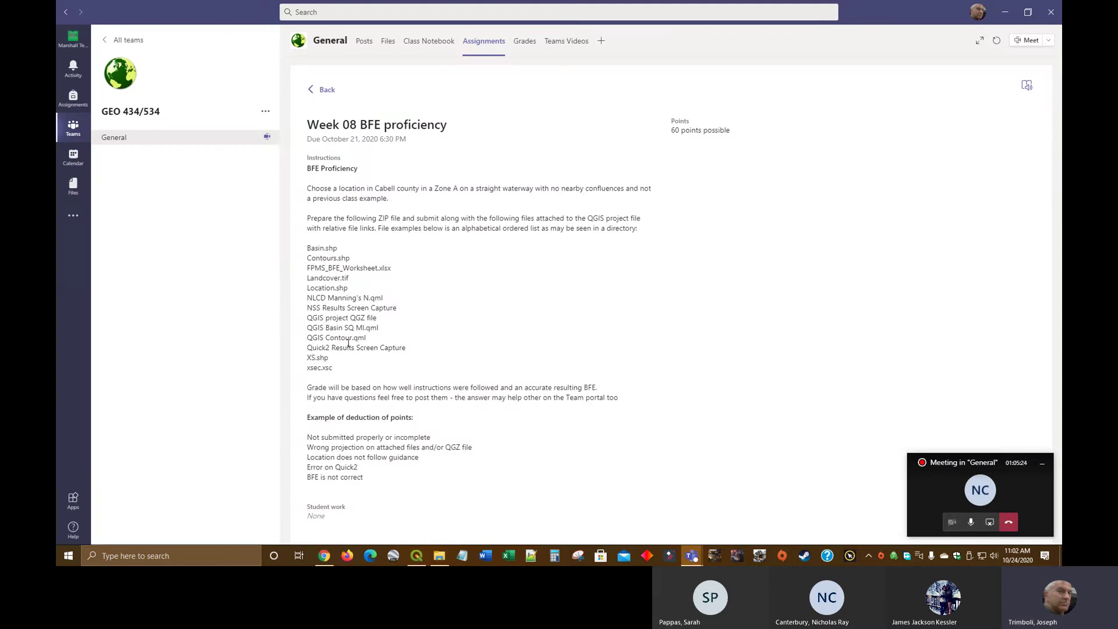
Step: Search the MQGIS folder in File Explorer for contour*.qml
key("alt+Tab")
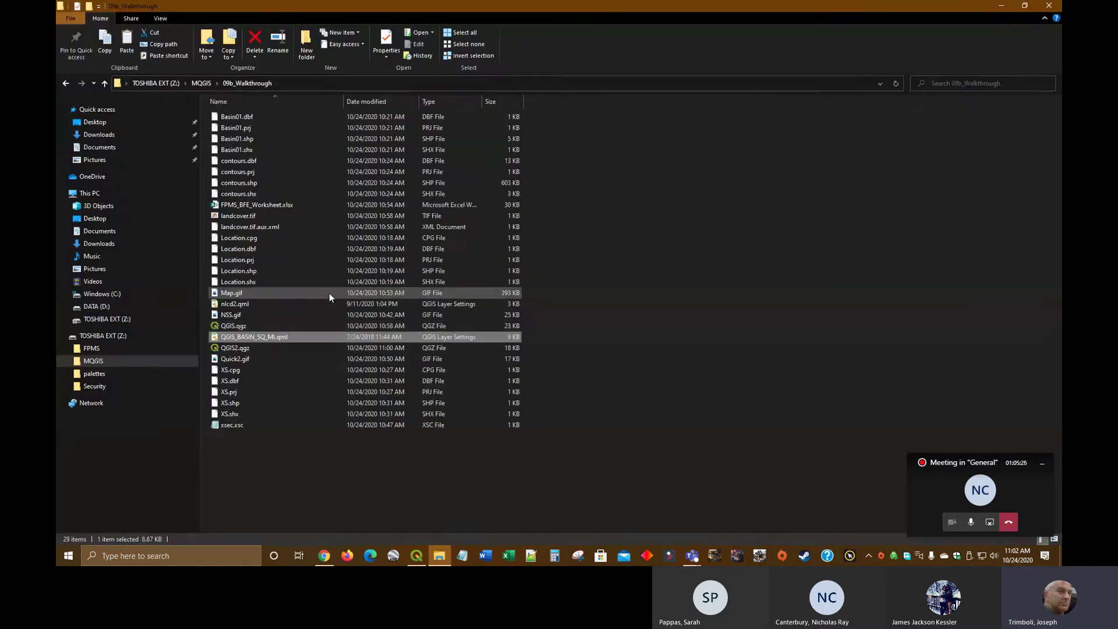
left_click(115, 363)
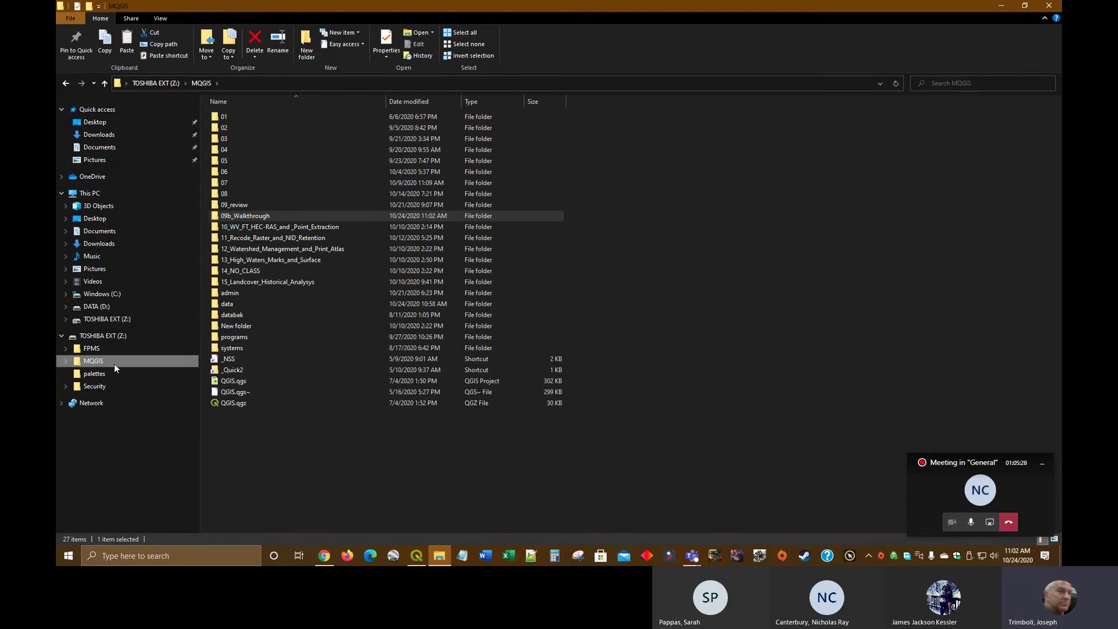
left_click(947, 87)
type("co")
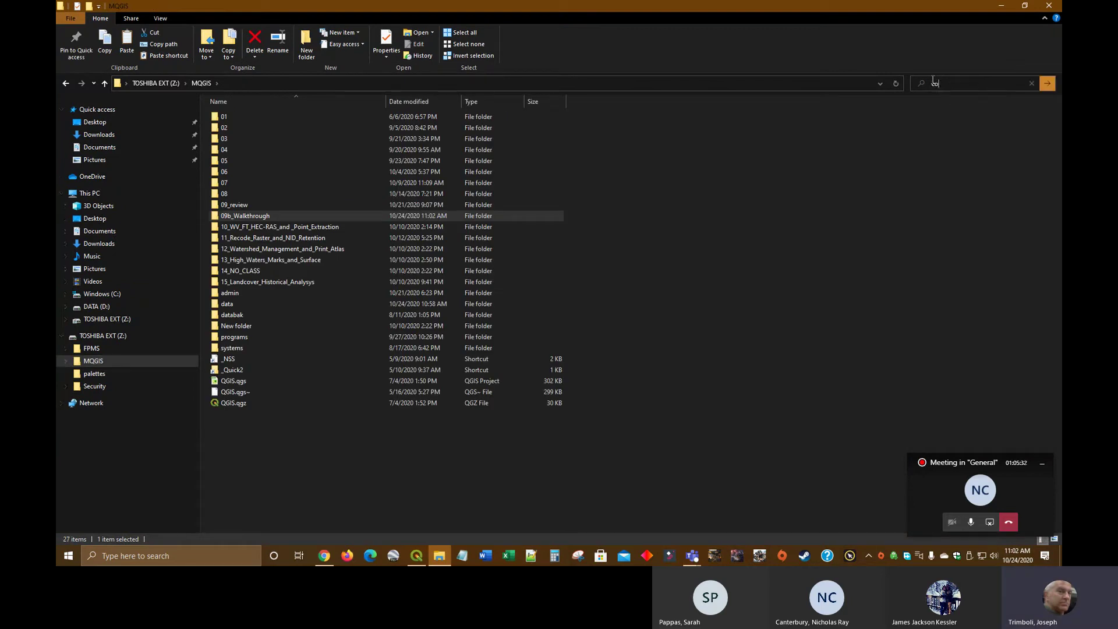
type("ntour")
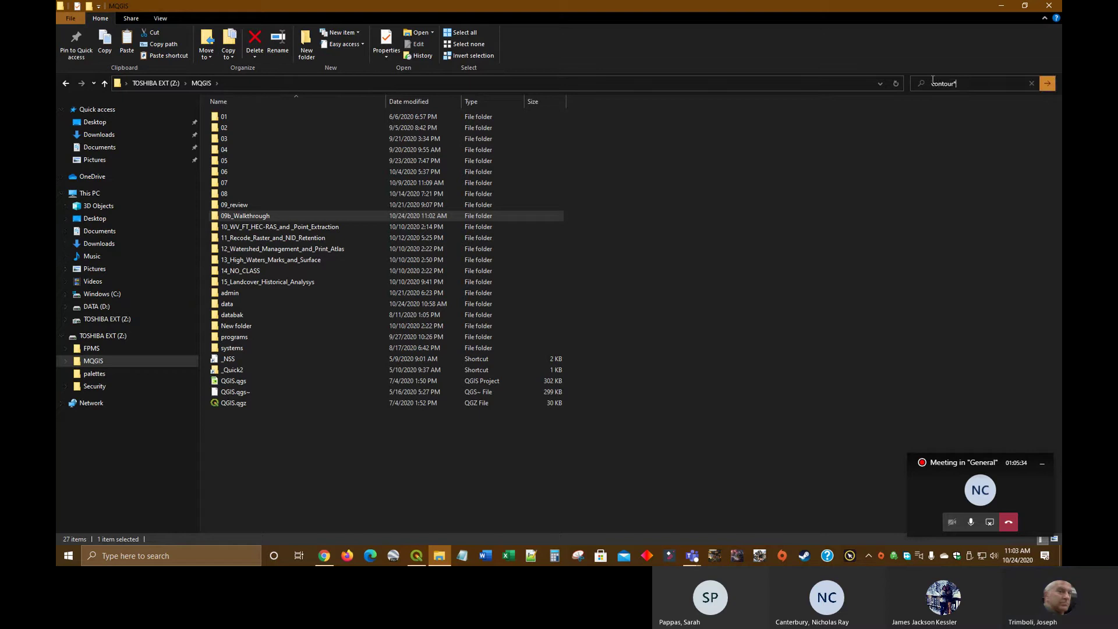
type("*.qm")
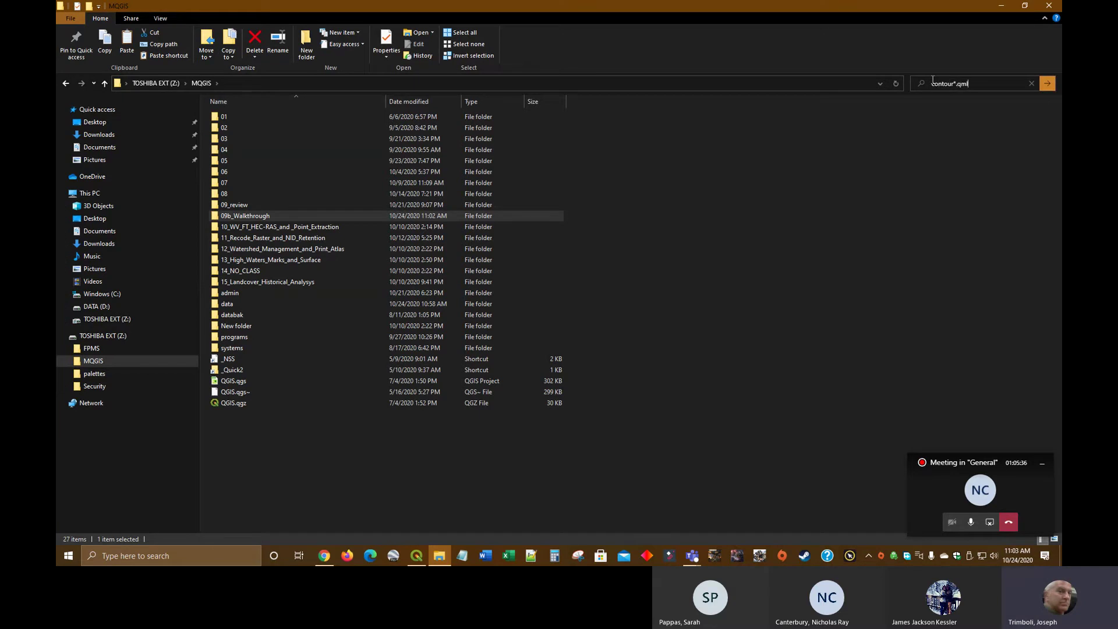
type("l")
key("Return")
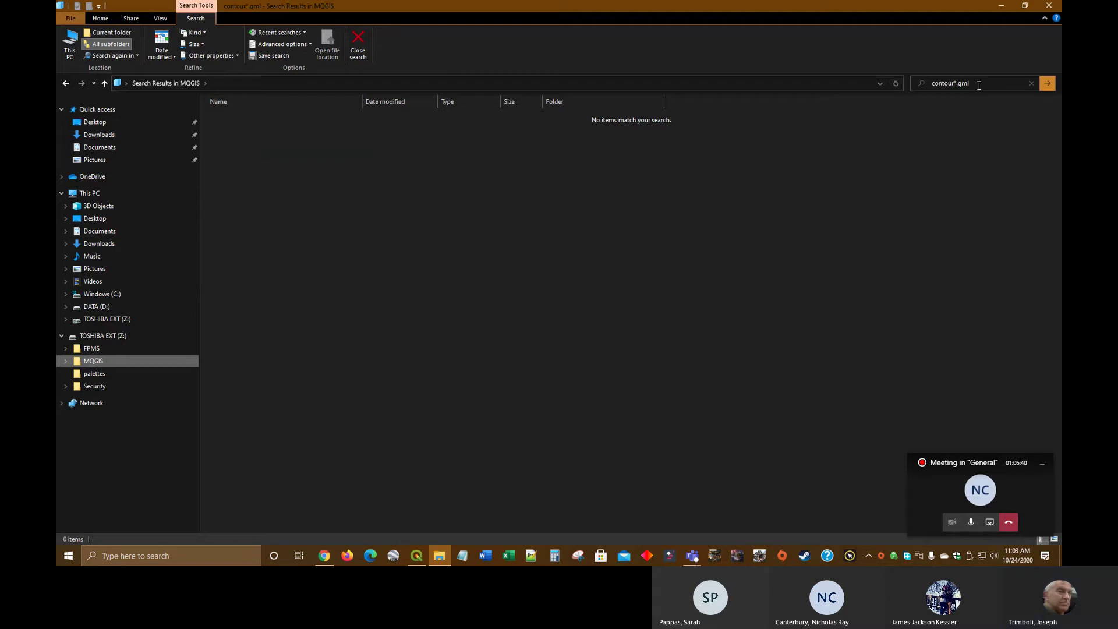
Step: Search the MQGIS folder for contour and look through the results for the contour style file
left_click(958, 83)
key("BackSpace")
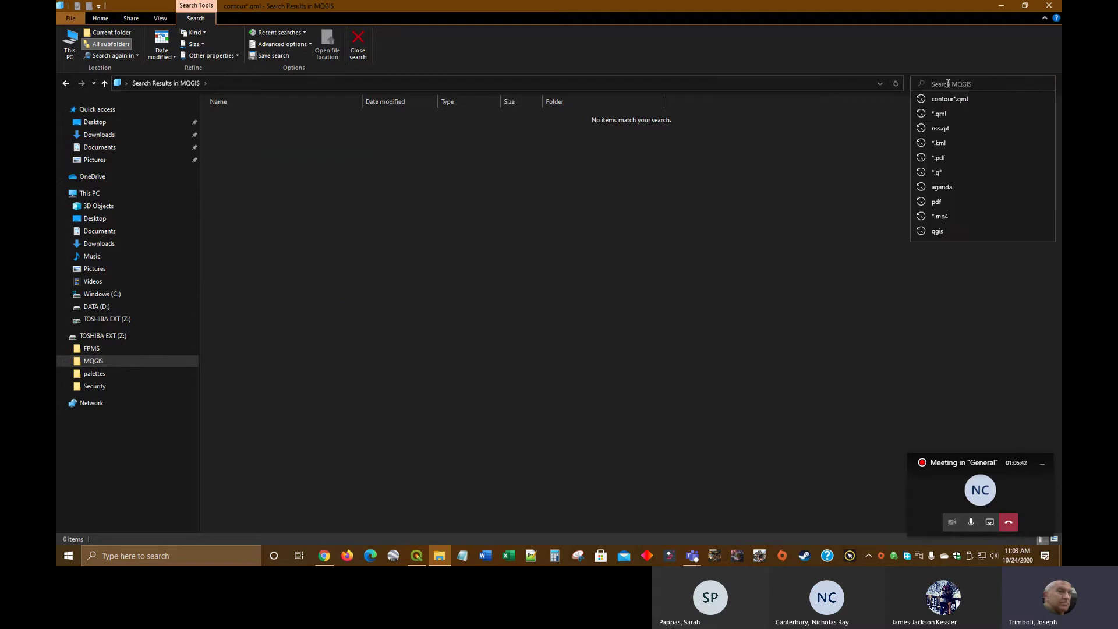
type("co")
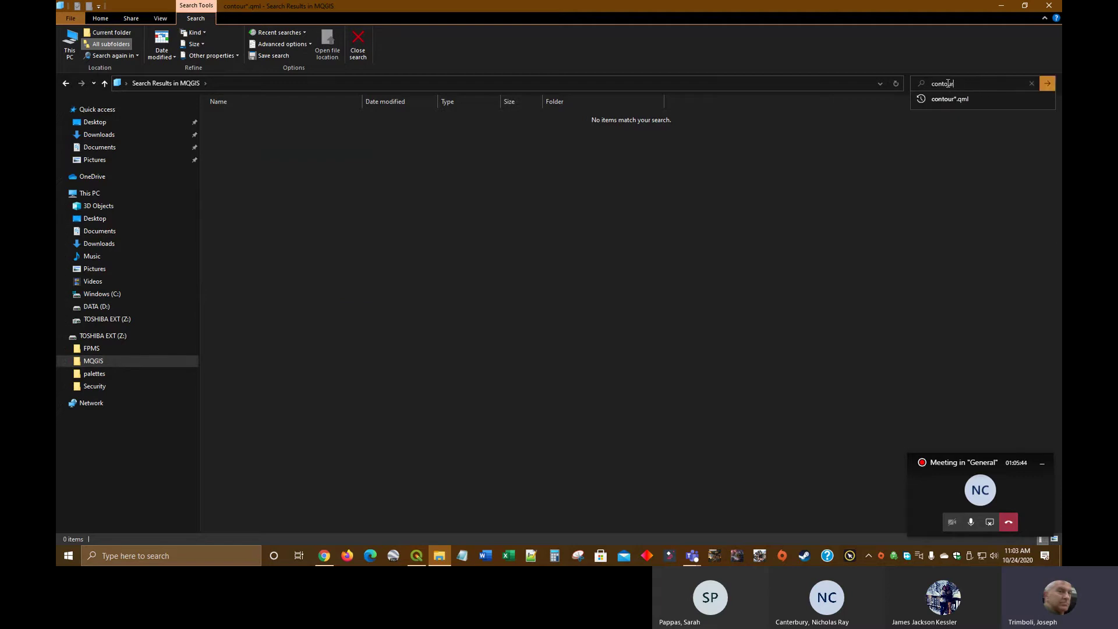
type("ntour")
key("Return")
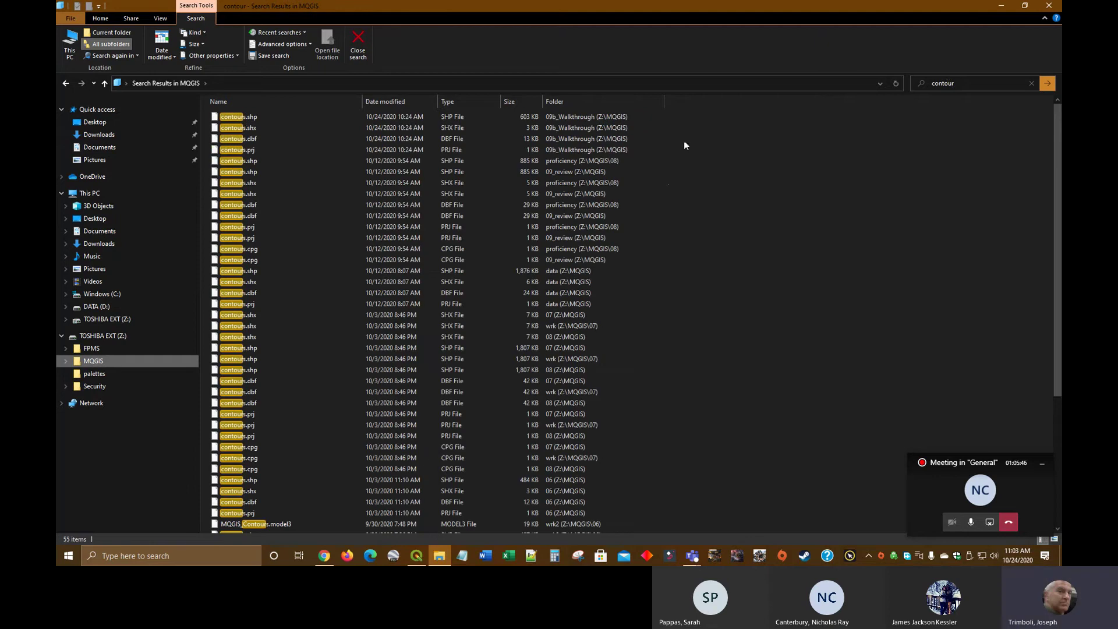
scroll(313, 275, "down", 5)
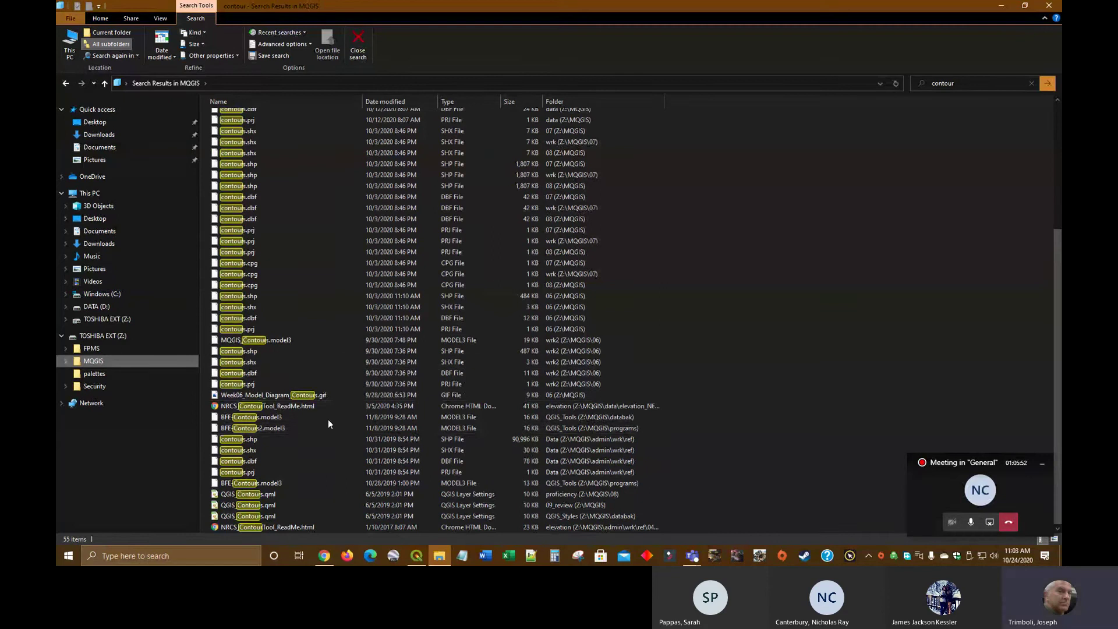
Step: Copy QGIS_Contours.qml from the 09_review folder into the 09b_Walkthrough folder
right_click(254, 505)
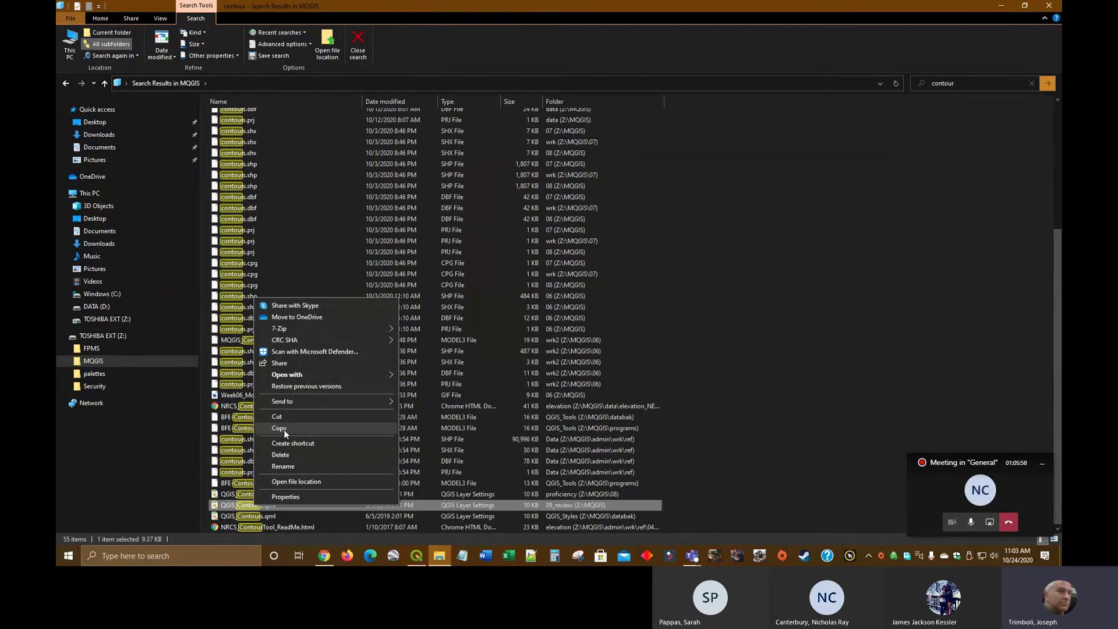
left_click(279, 428)
key("alt+Tab")
key("alt+Tab")
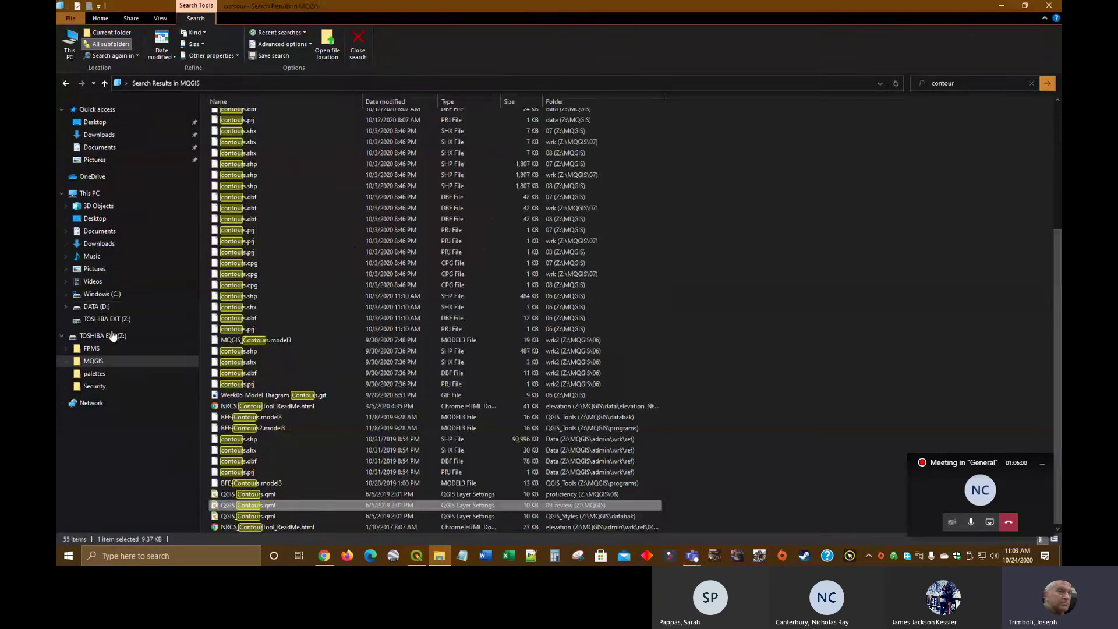
left_click(100, 362)
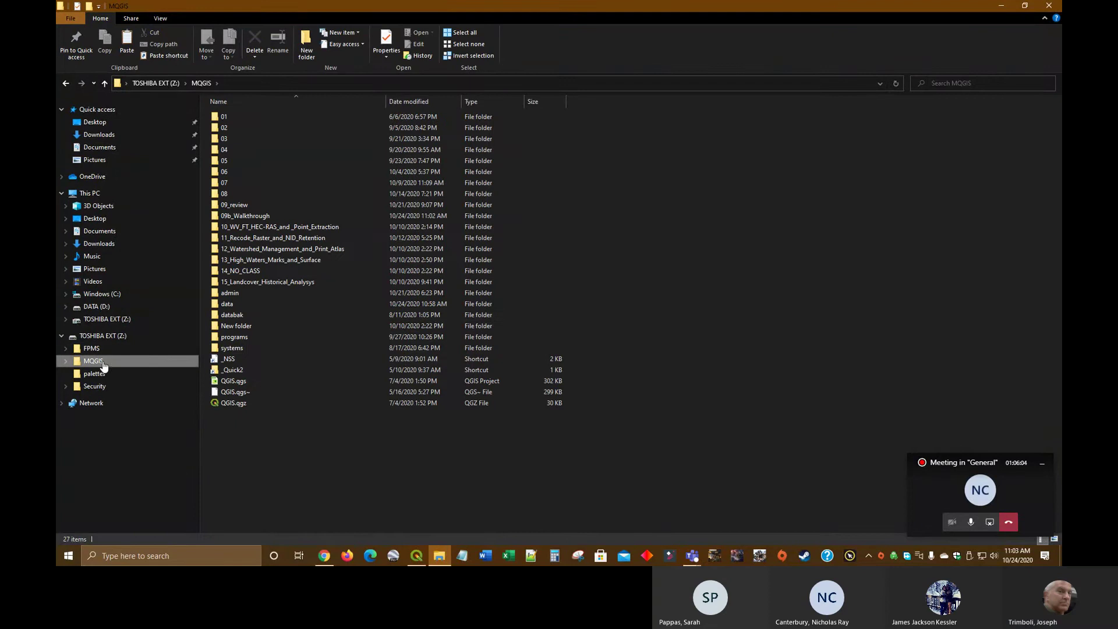
double_click(242, 216)
right_click(659, 285)
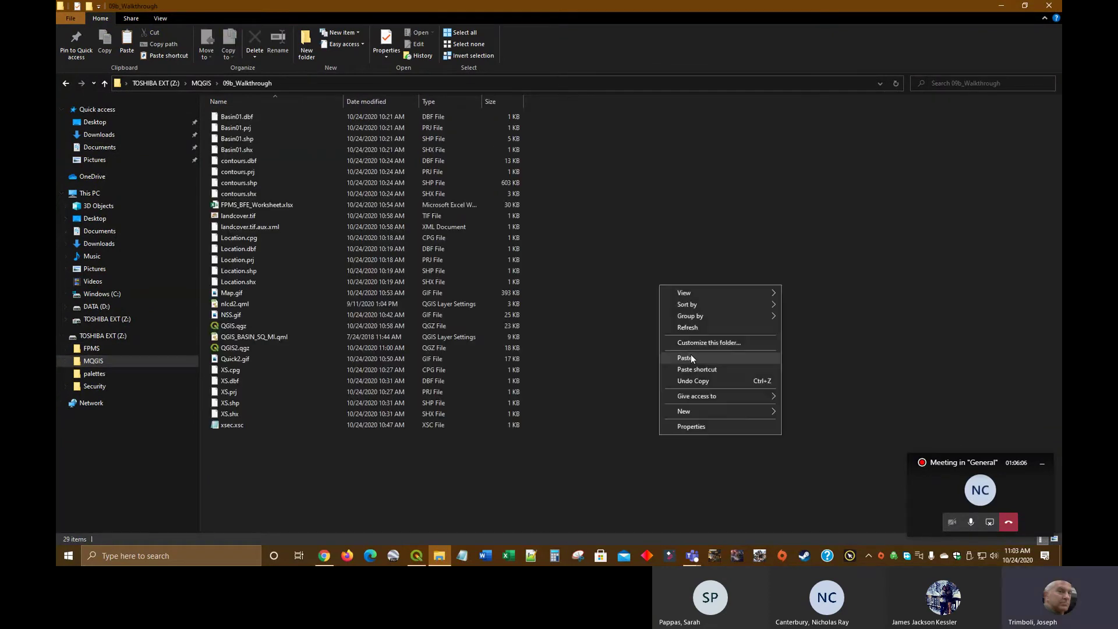
left_click(692, 355)
Step: Check the Quick2 results screen capture, XS.shp and xsec.xsc requirements in the Teams assignment against the 09b_Walkthrough folder
key("alt+Tab")
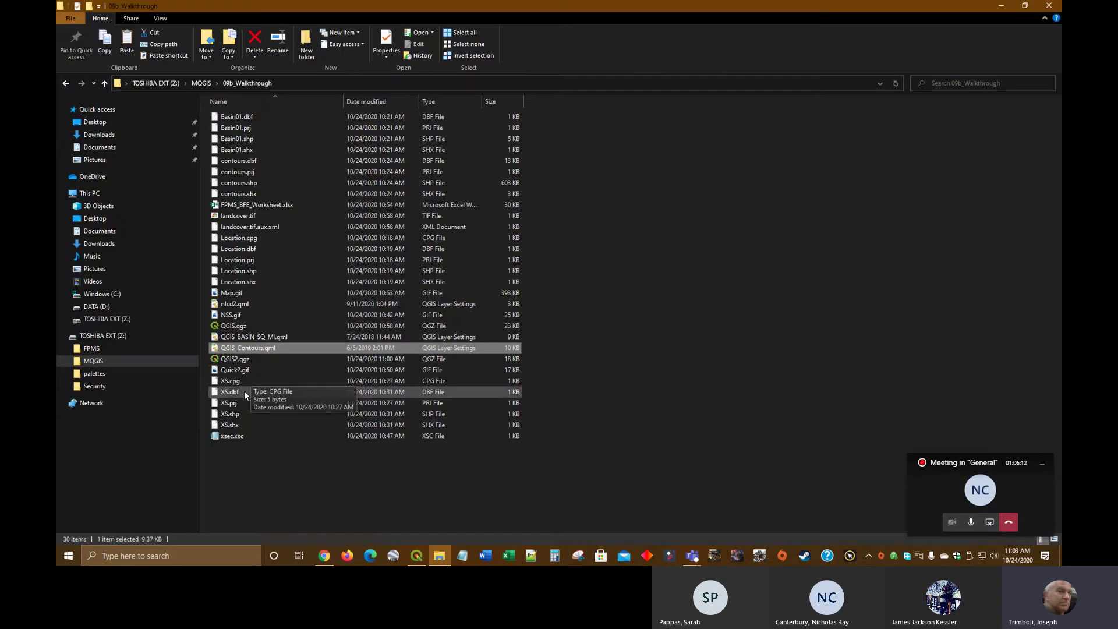
key("alt+Tab")
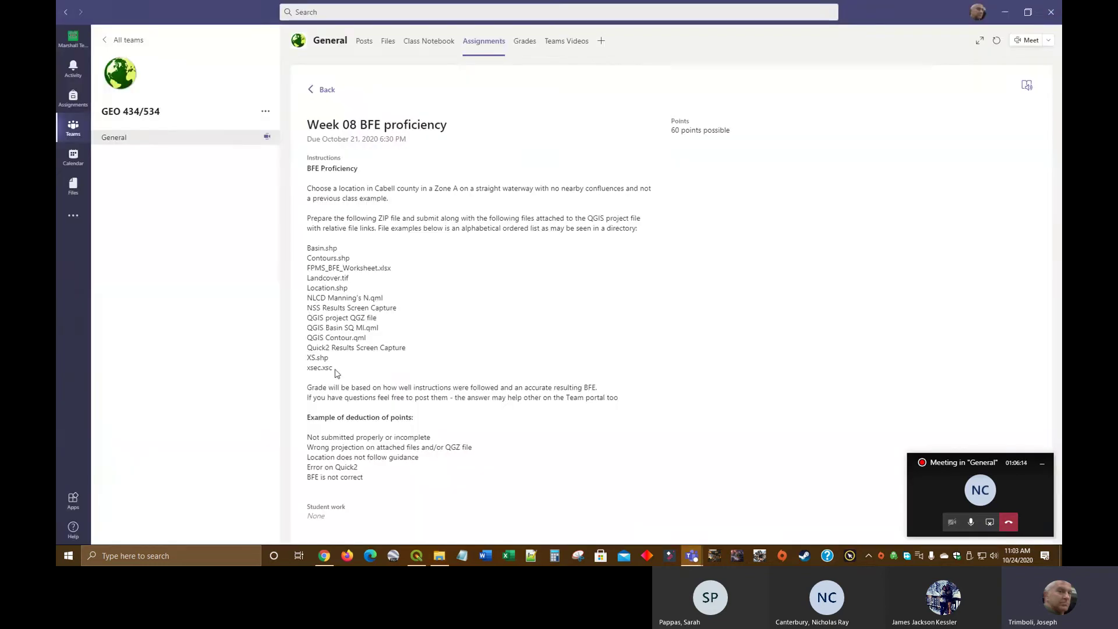
key("alt+Tab")
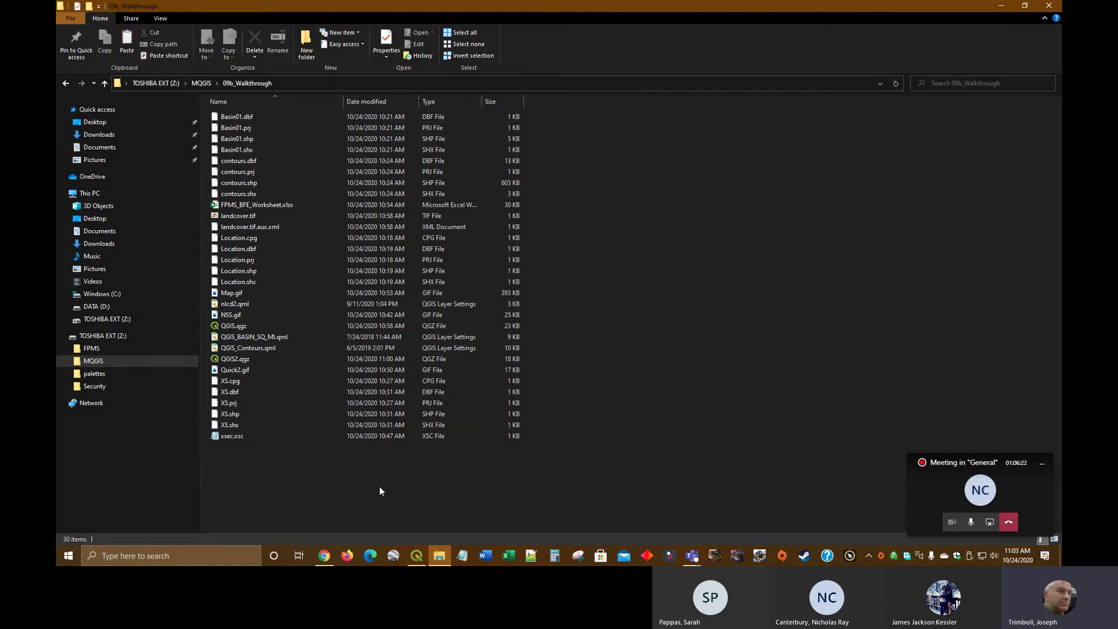
Step: Switch to QGIS and open the Load Style dialog from the contours layer's properties
left_click(417, 558)
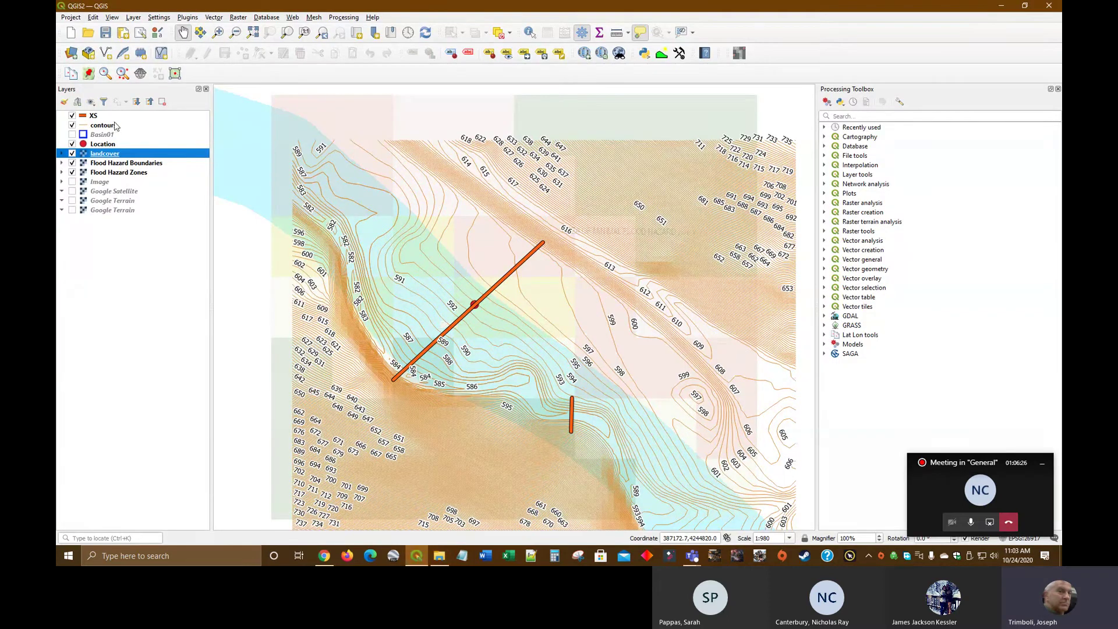
right_click(115, 124)
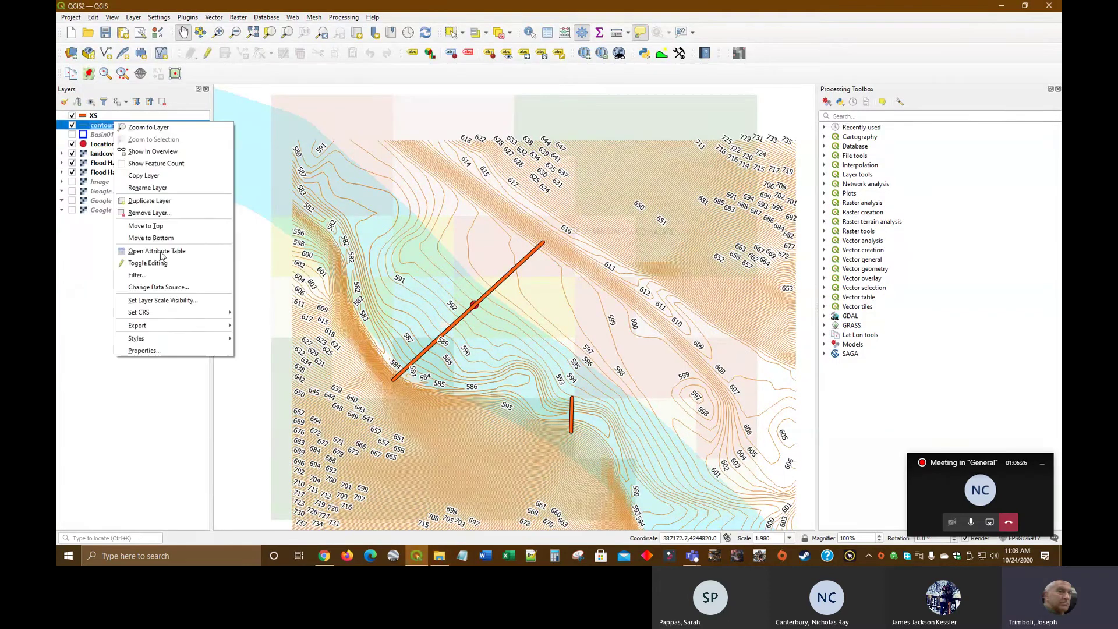
left_click(145, 351)
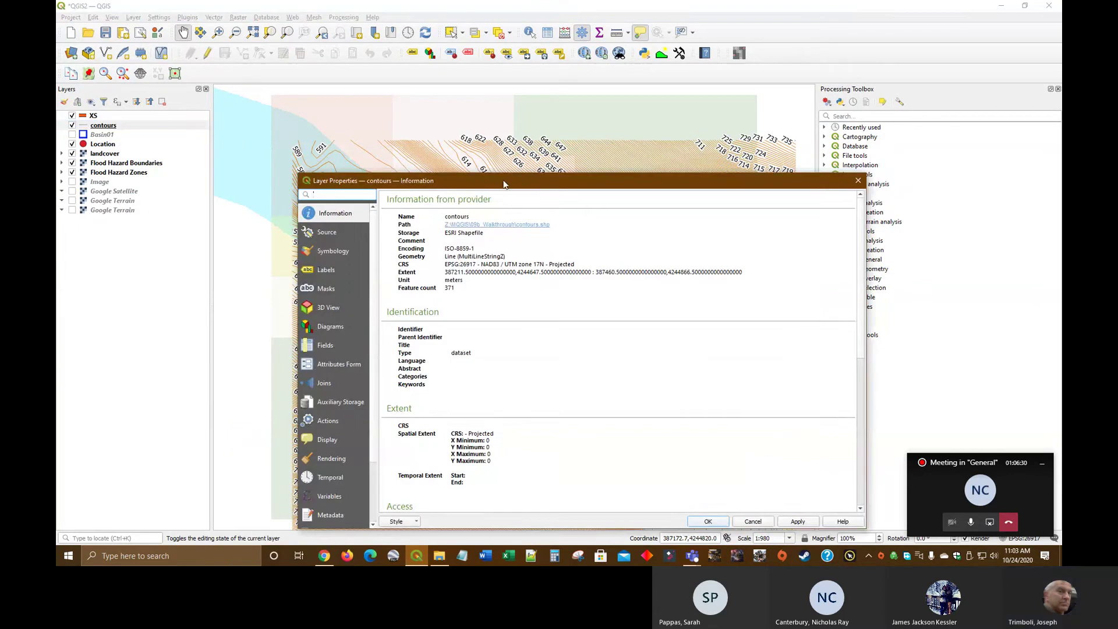
left_click_drag(529, 188, 486, 137)
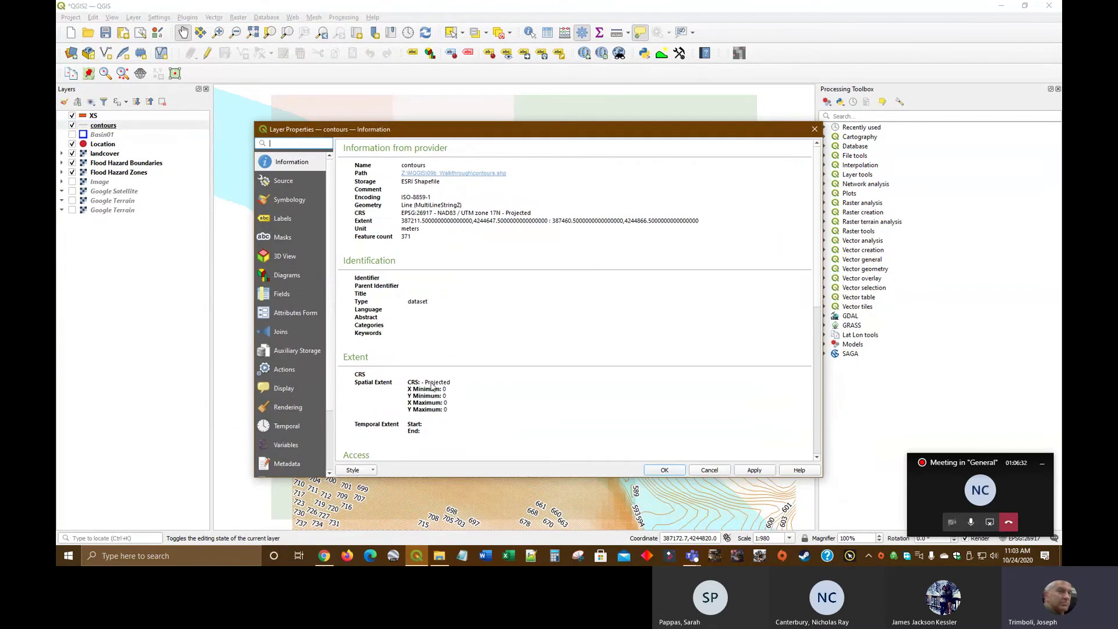
left_click(356, 470)
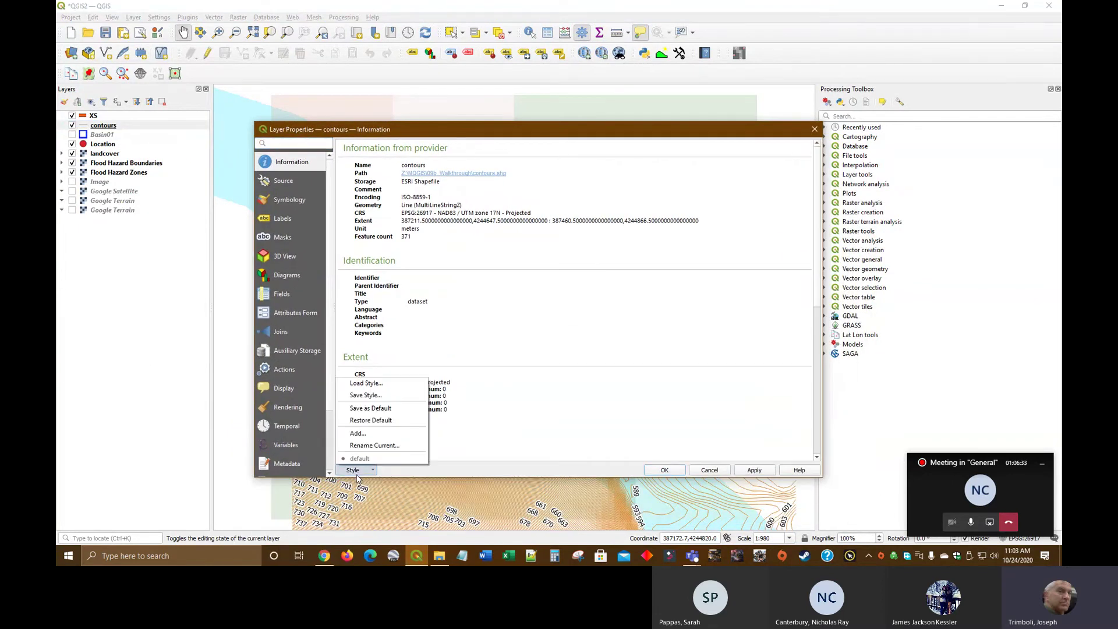
left_click(369, 387)
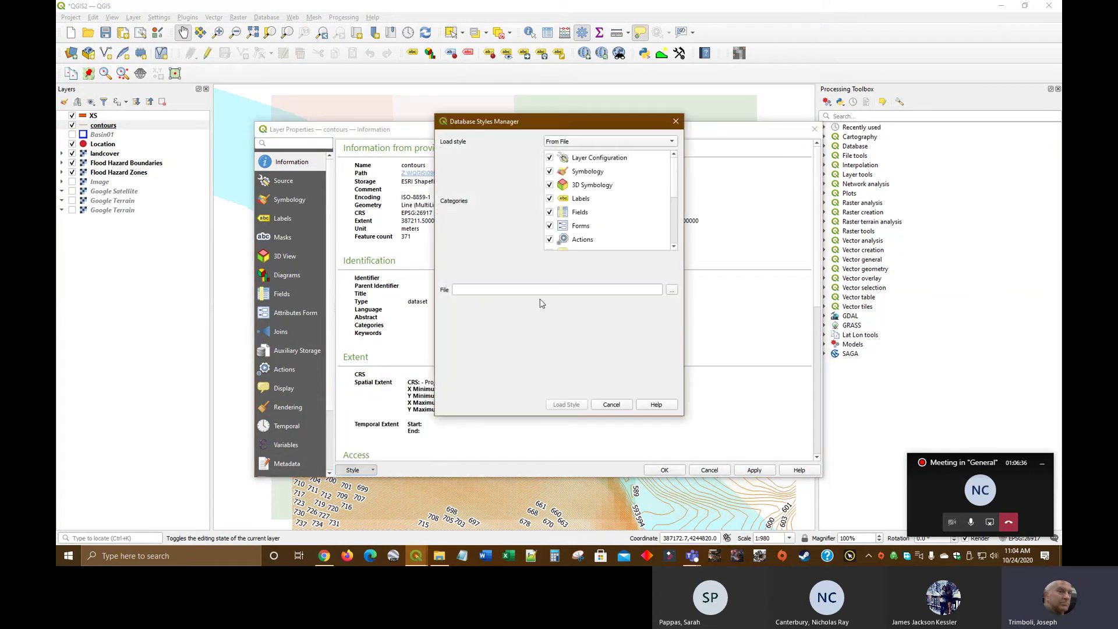
Step: Load QGIS_Contours.qml from the 09b_Walkthrough folder as the contours layer's style and apply it
left_click(670, 290)
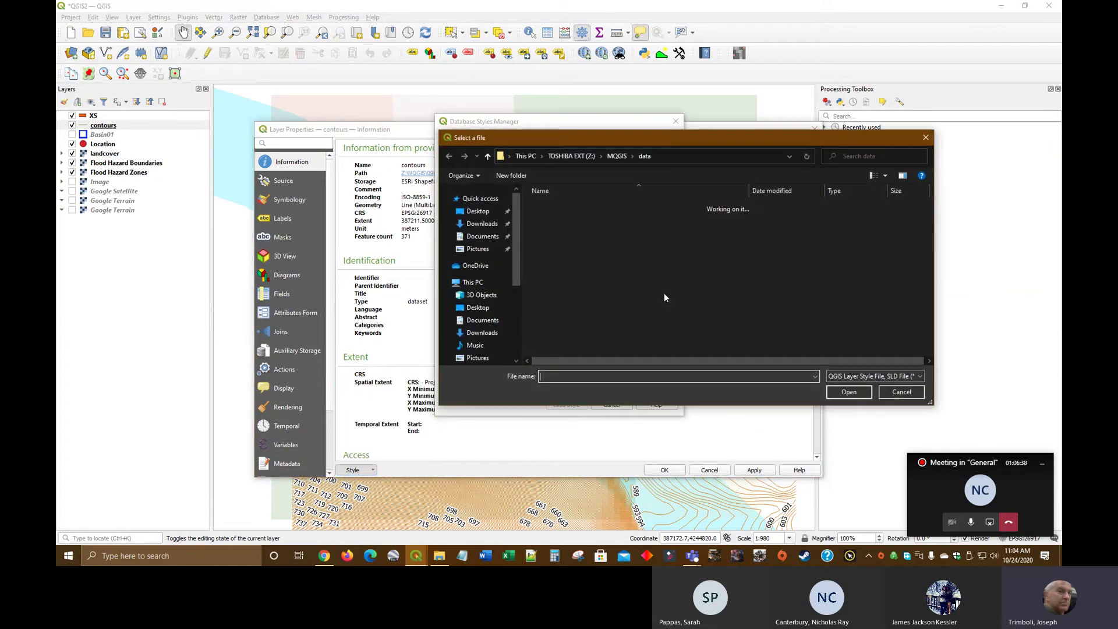
left_click_drag(518, 271, 516, 310)
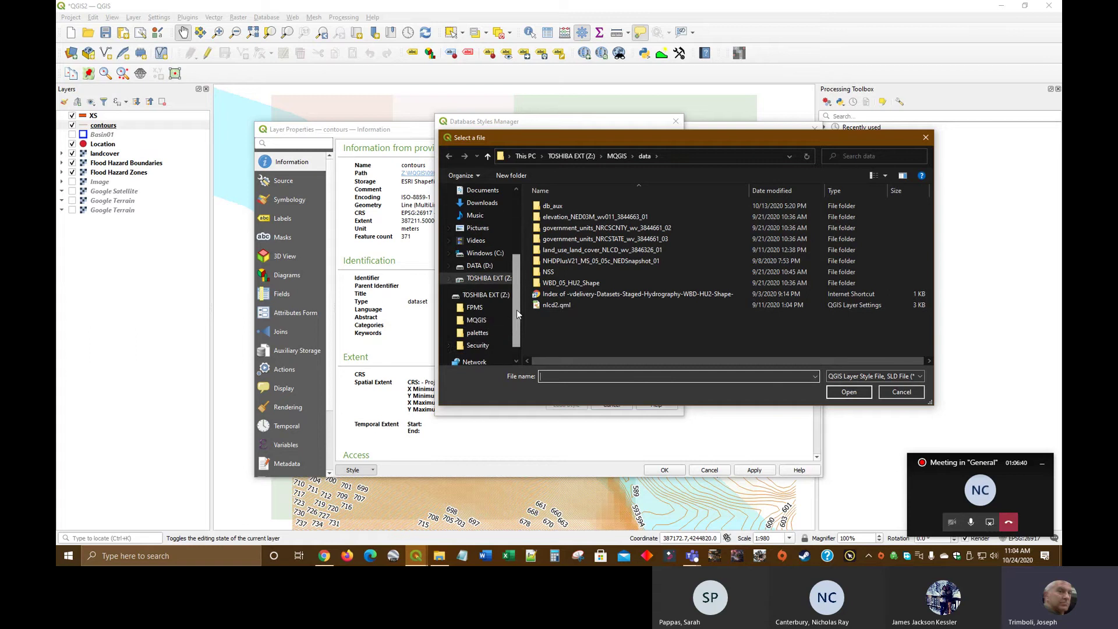
left_click(486, 320)
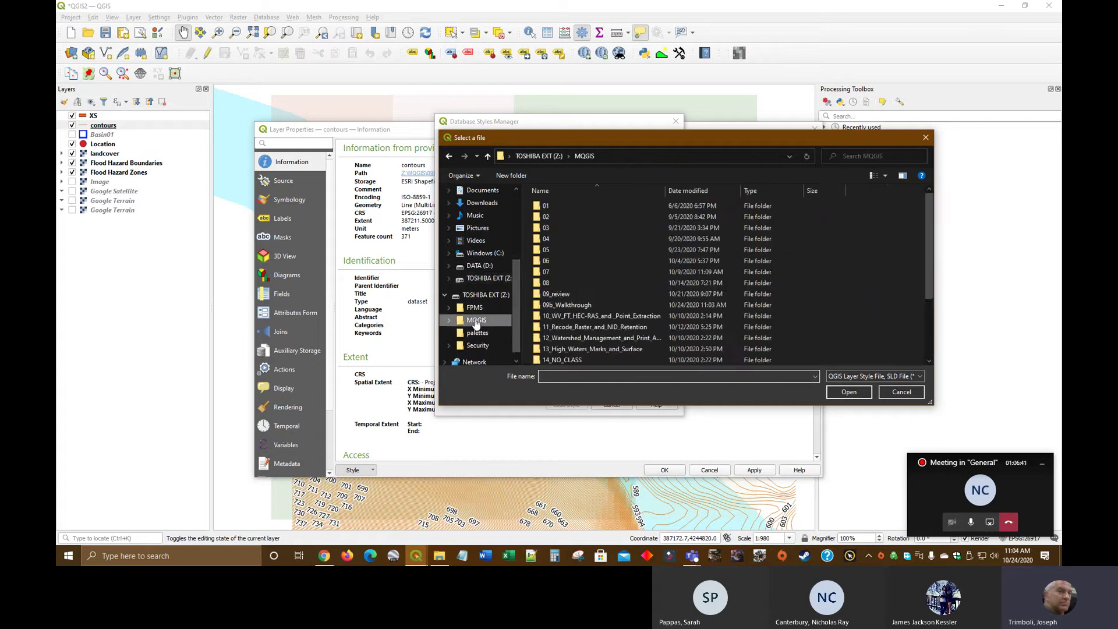
double_click(568, 305)
left_click(572, 232)
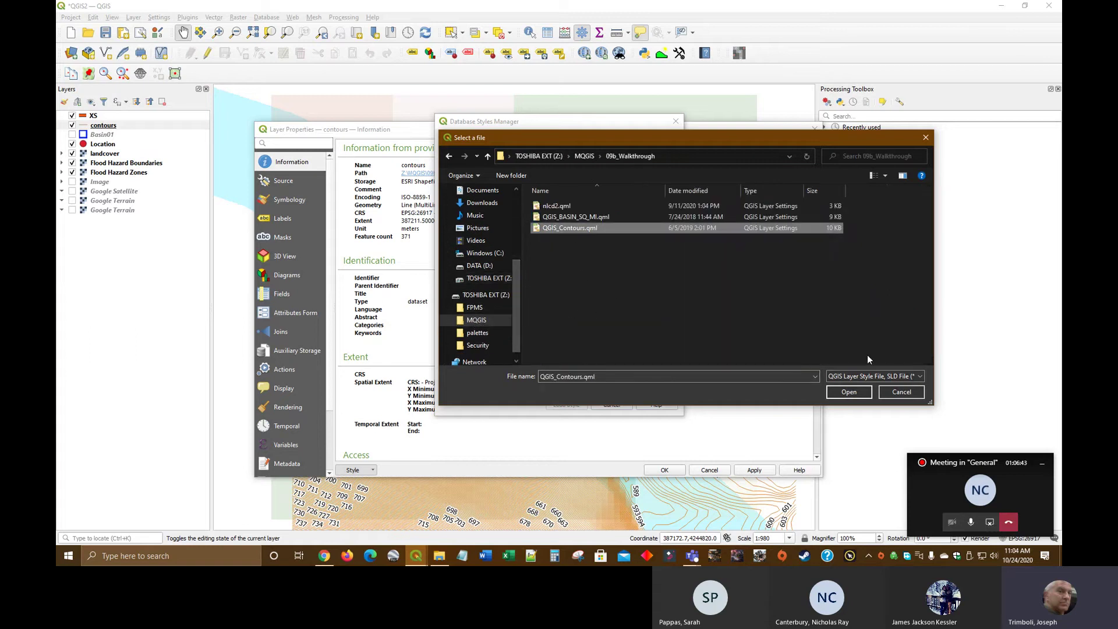
left_click(849, 392)
left_click(575, 407)
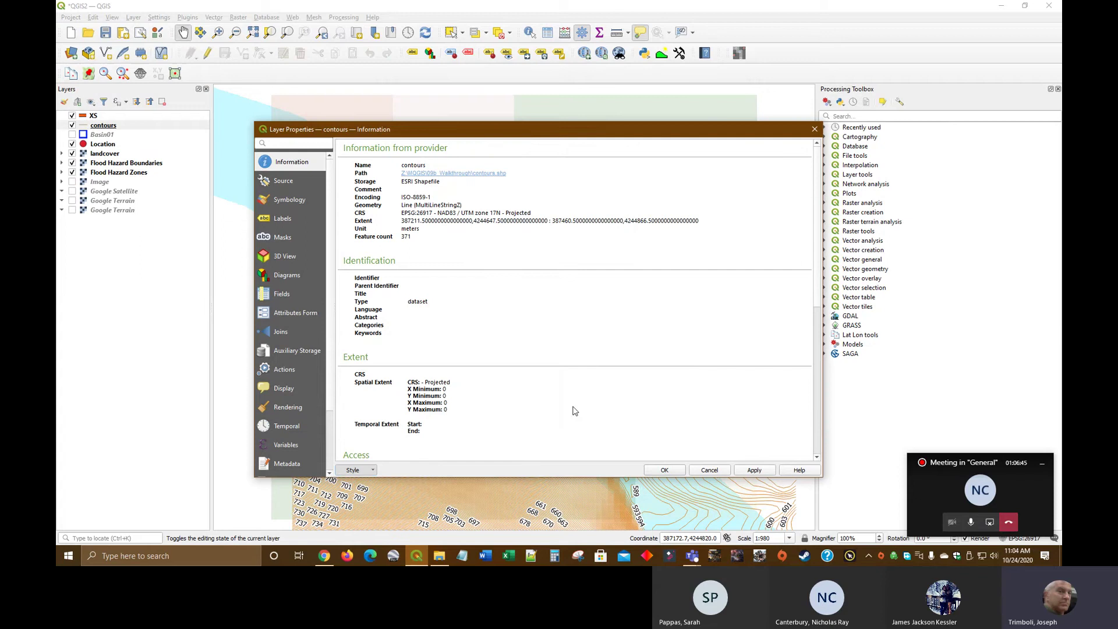
left_click(664, 469)
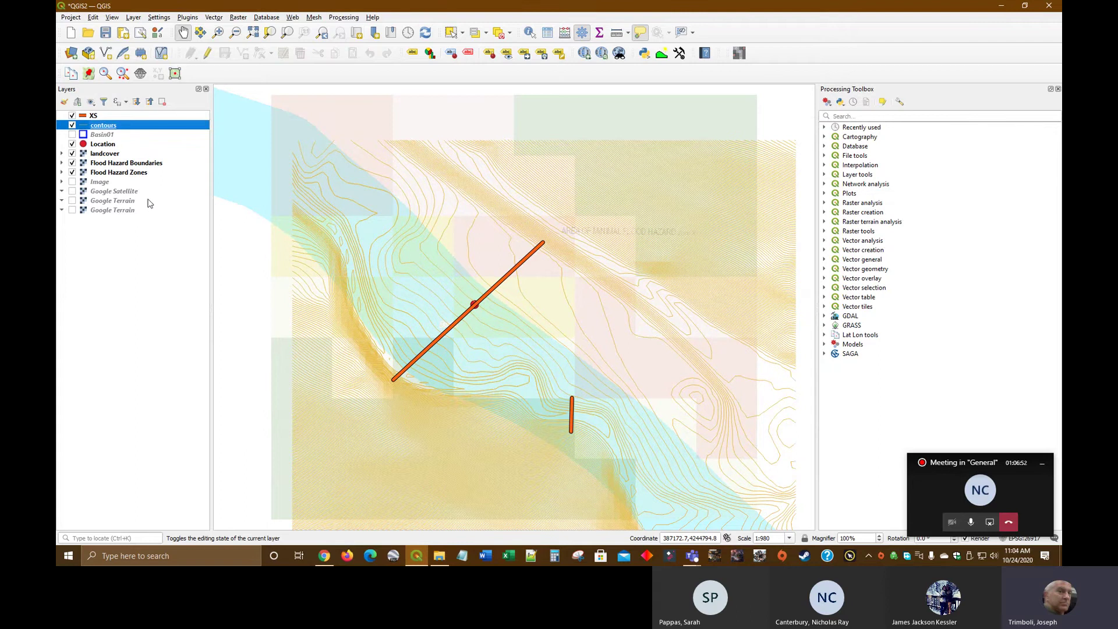
Step: Load QGIS_BASIN_SQ_MI.qml from the 09b_Walkthrough folder as the Basin01 layer's style and make the layer visible
right_click(113, 137)
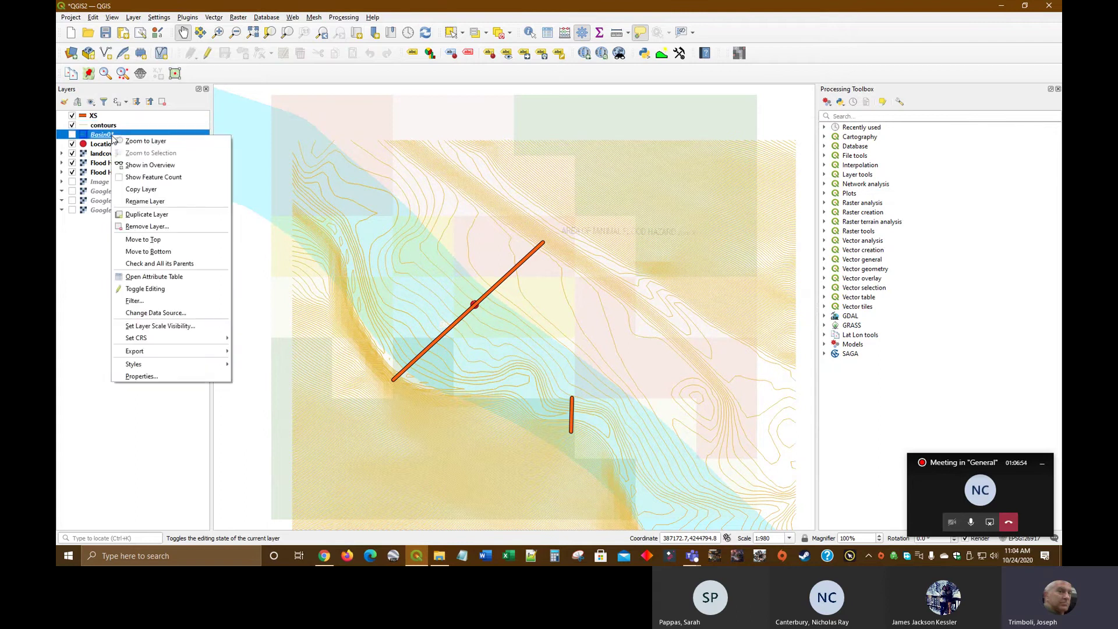
mouse_move(160, 364)
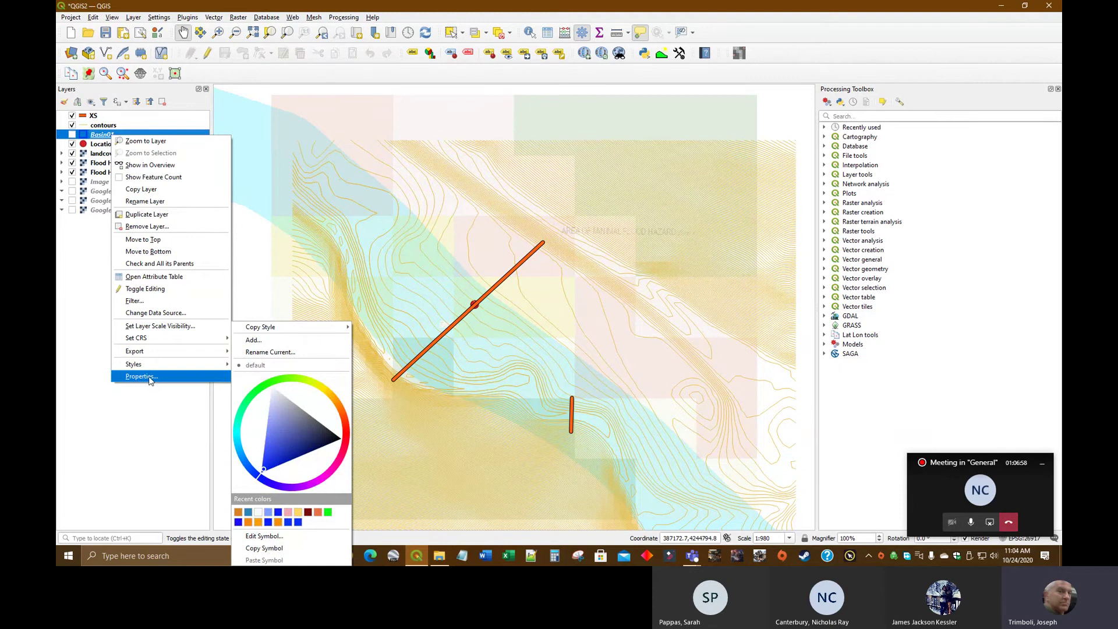
left_click(150, 378)
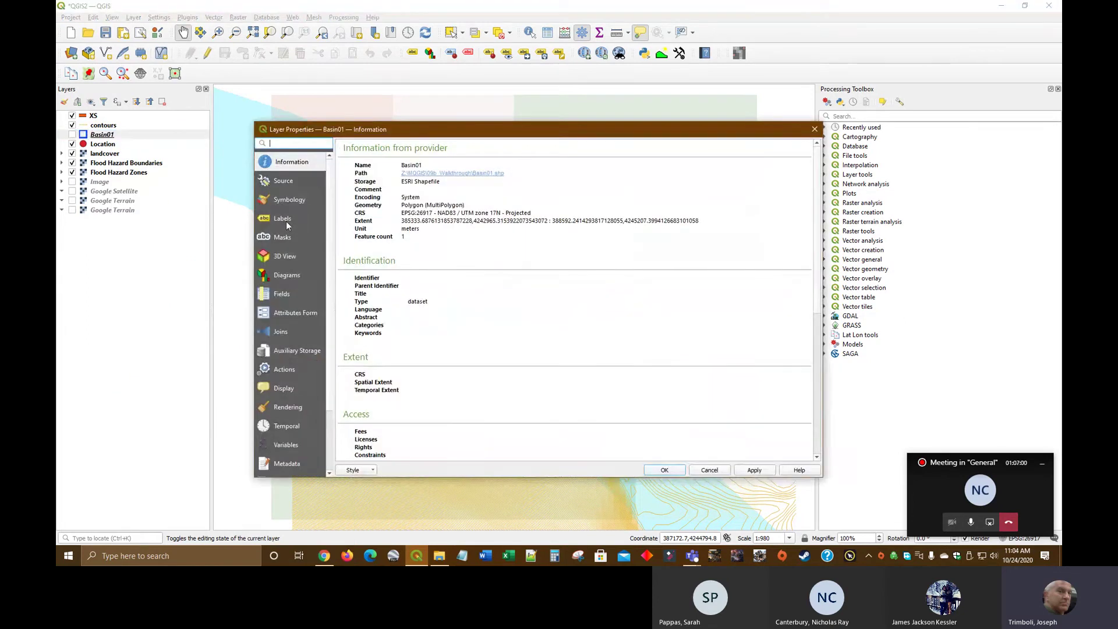
left_click(358, 470)
left_click(359, 390)
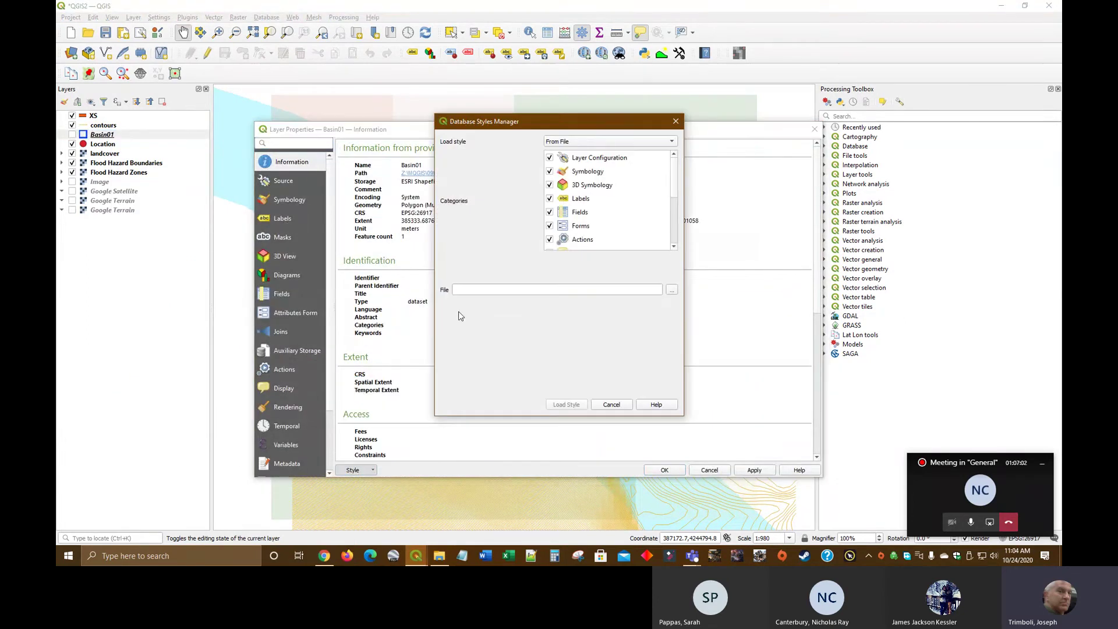
left_click(672, 289)
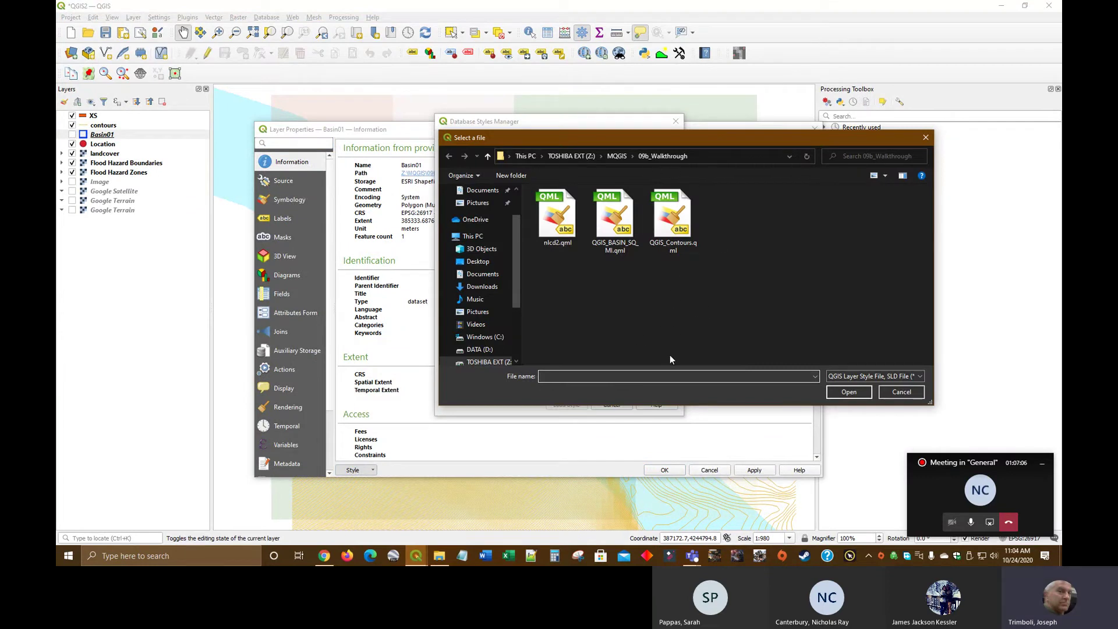
left_click(615, 221)
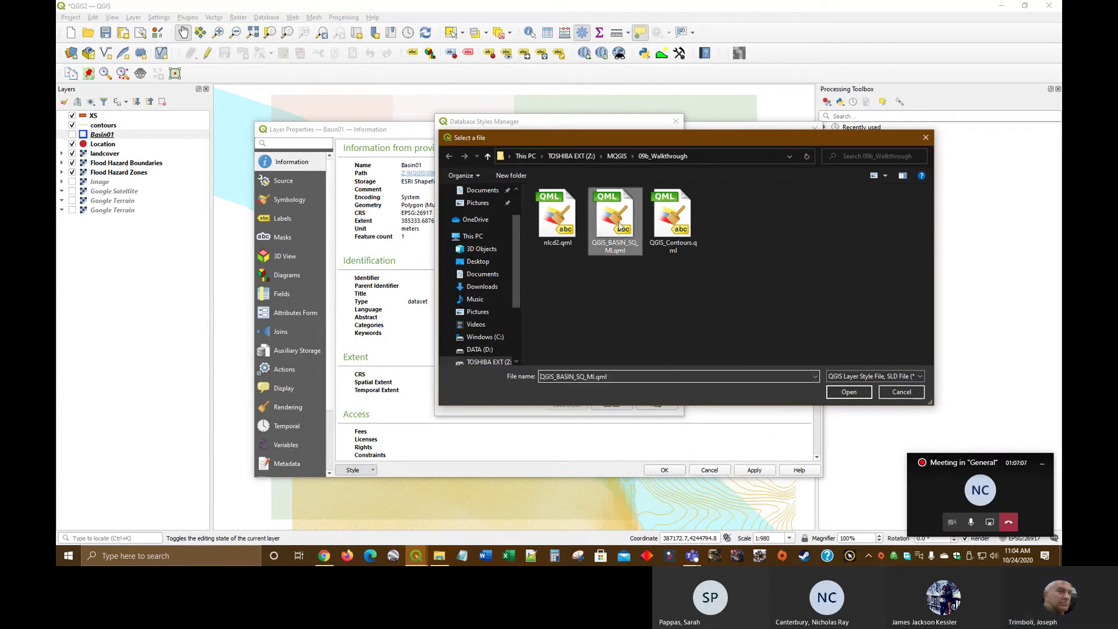
left_click(842, 392)
left_click(567, 405)
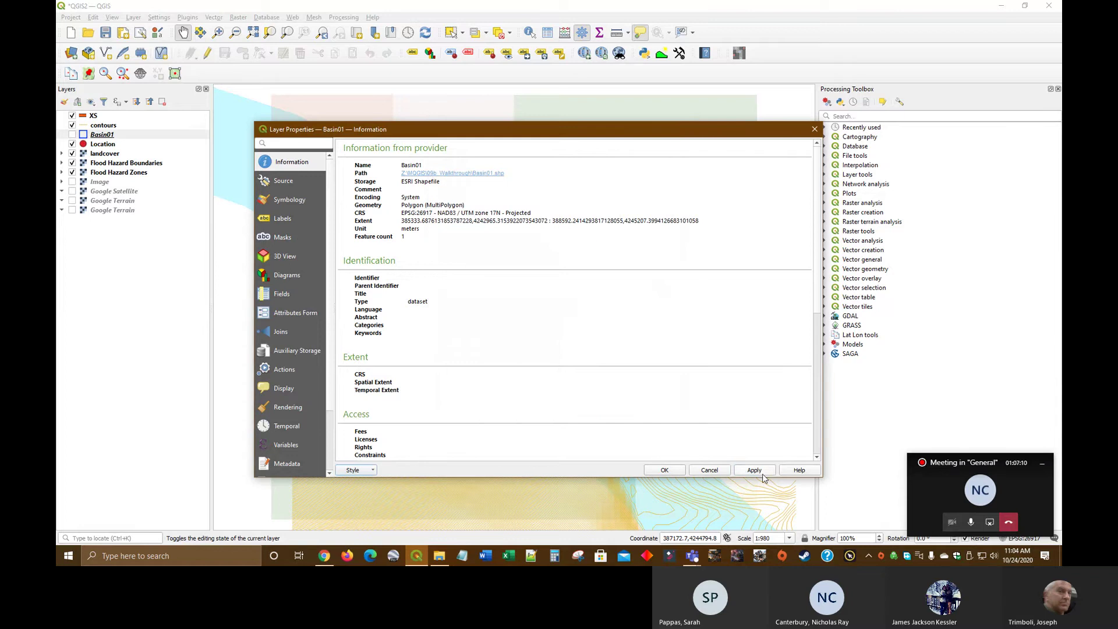
left_click(670, 469)
left_click(72, 136)
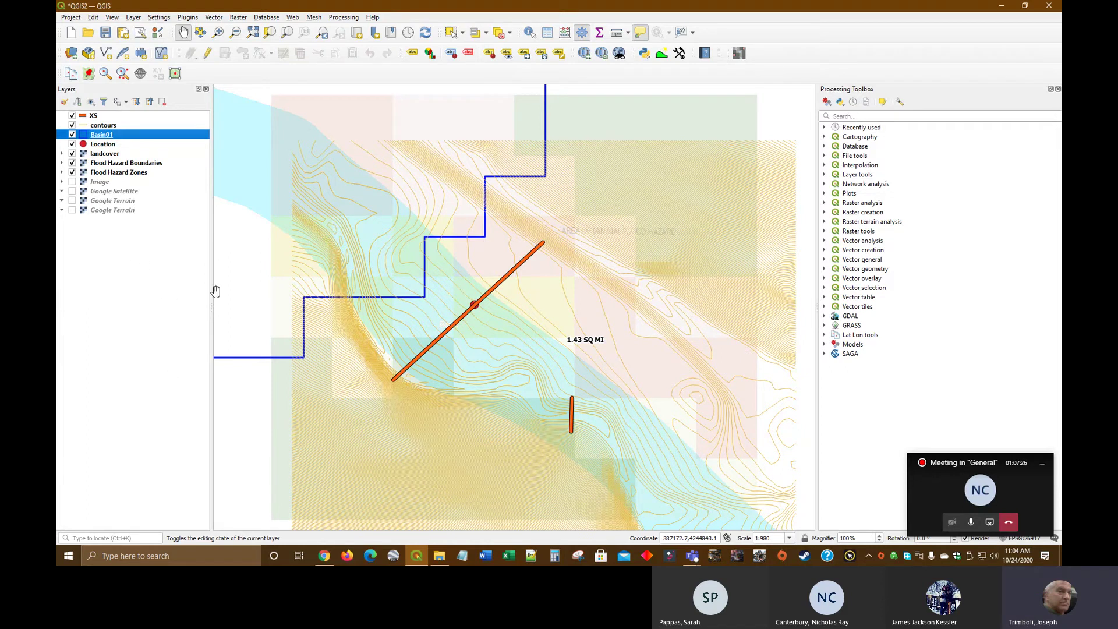
Step: Switch to File Explorer and delete QGIS.qgz from the 09b_Walkthrough folder
left_click(1006, 7)
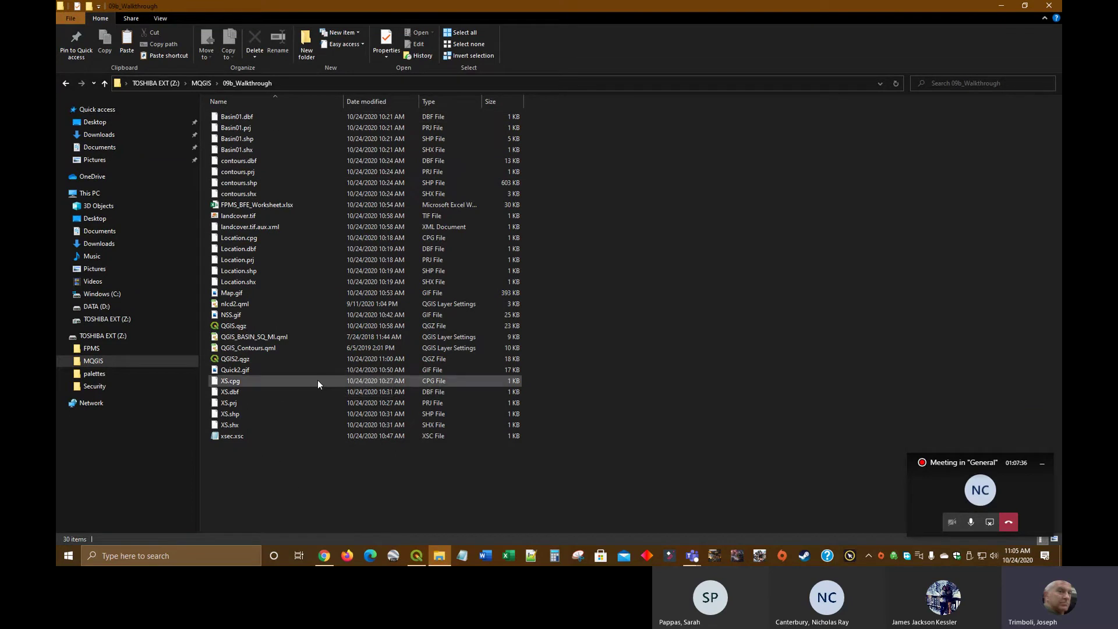
right_click(243, 327)
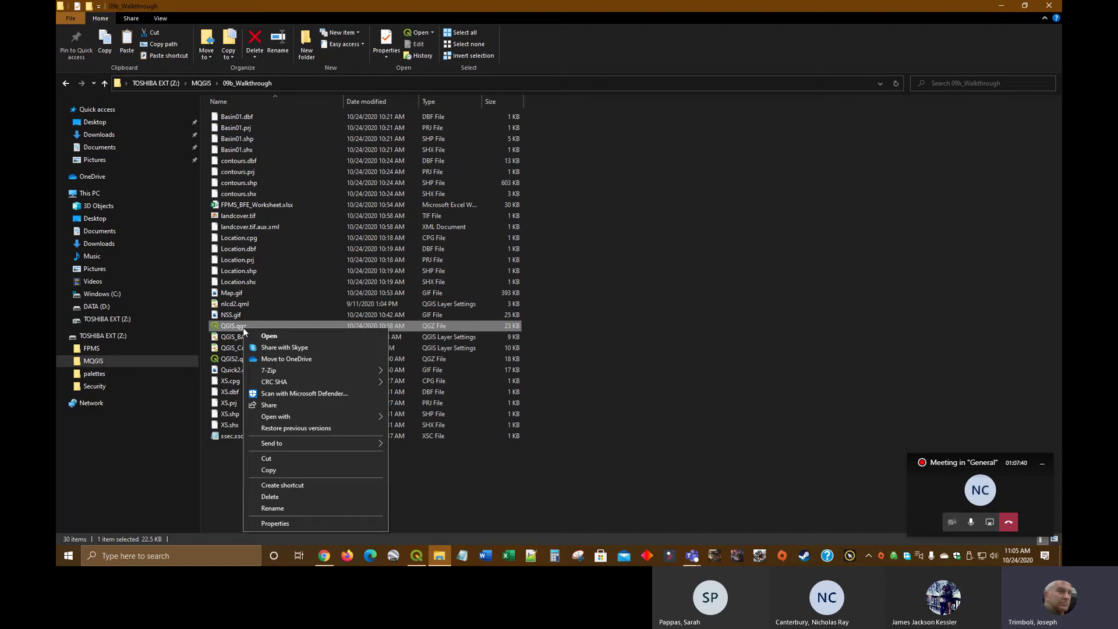
left_click(270, 498)
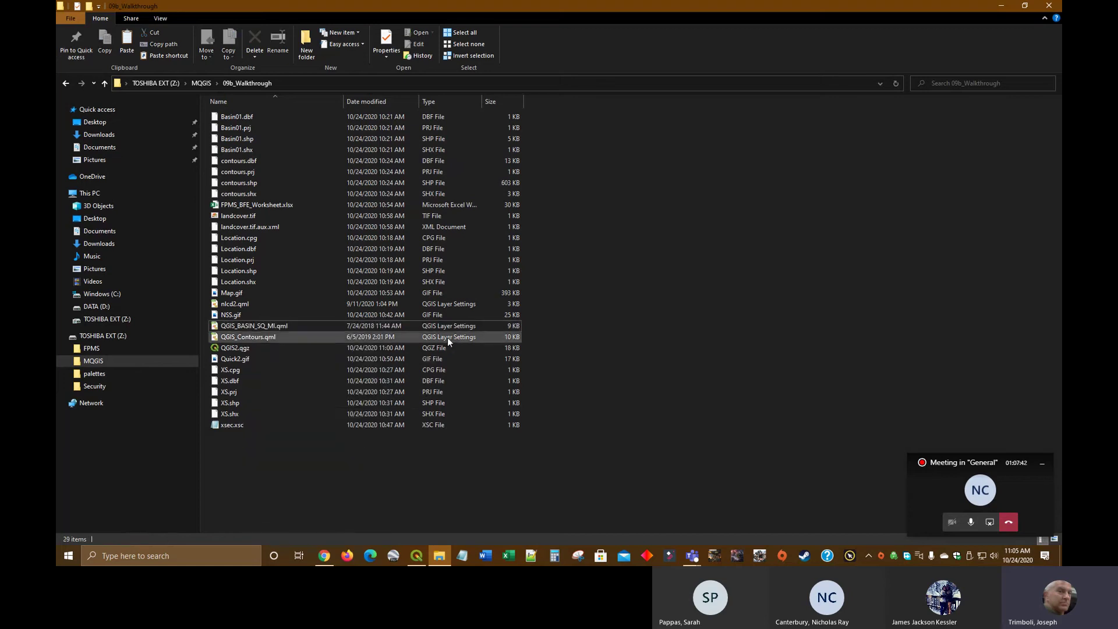
Step: Rename QGIS2.qgz in the 09b_Walkthrough folder as QGIS.qgz
right_click(240, 349)
left_click(273, 328)
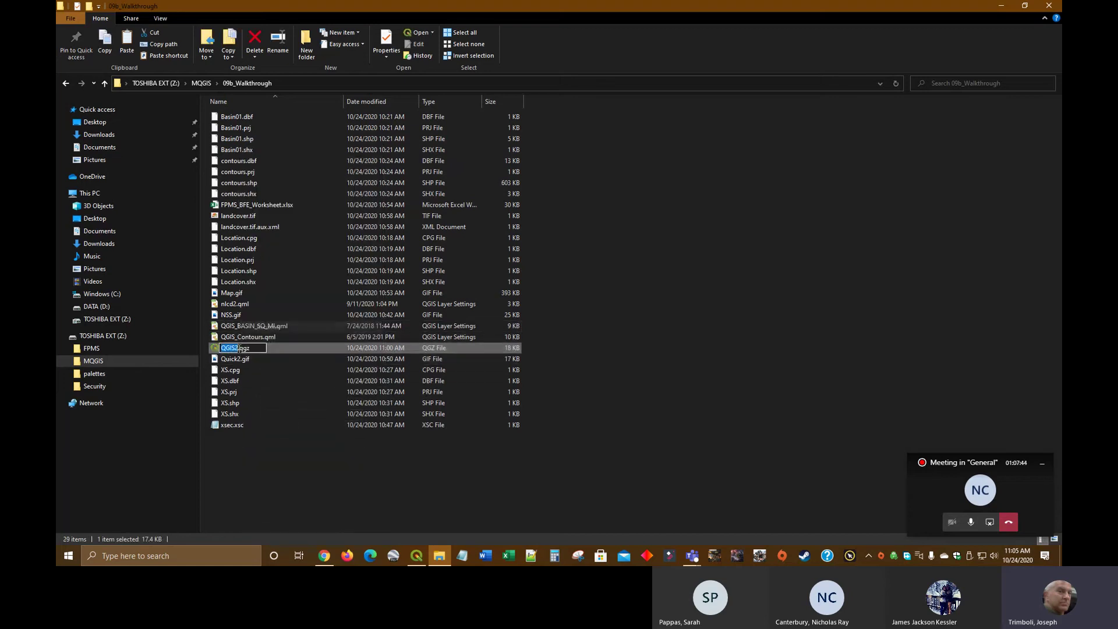
left_click(237, 347)
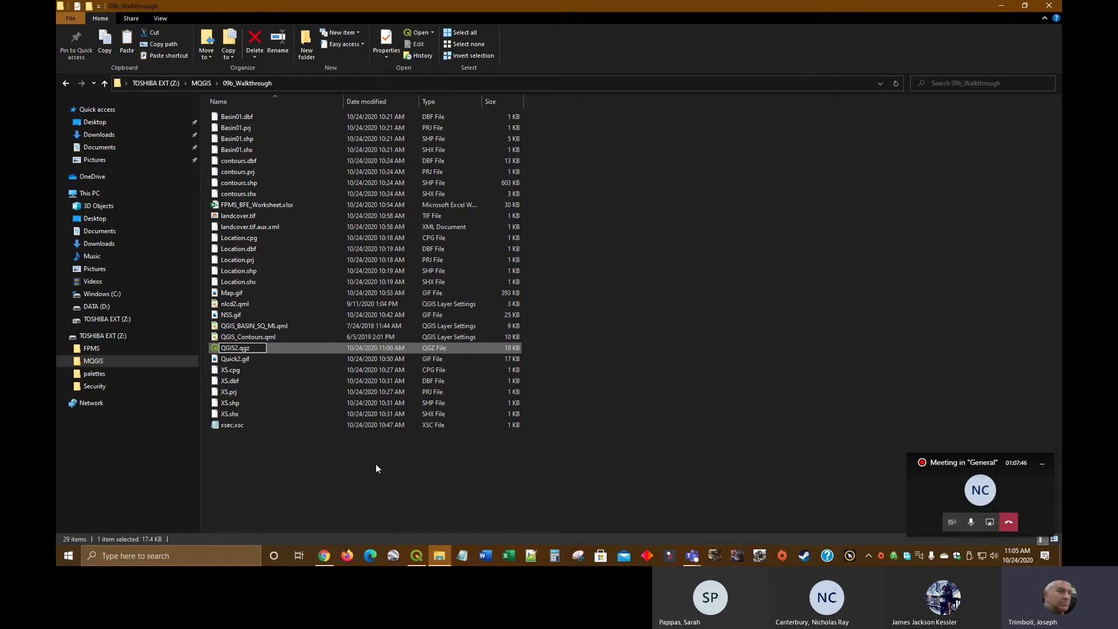
key("Delete")
left_click(382, 430)
Step: Compress all files in the 09b_Walkthrough folder into 09b_Walkthrough.zip with 7-Zip
left_click_drag(235, 464, 251, 114)
right_click(252, 115)
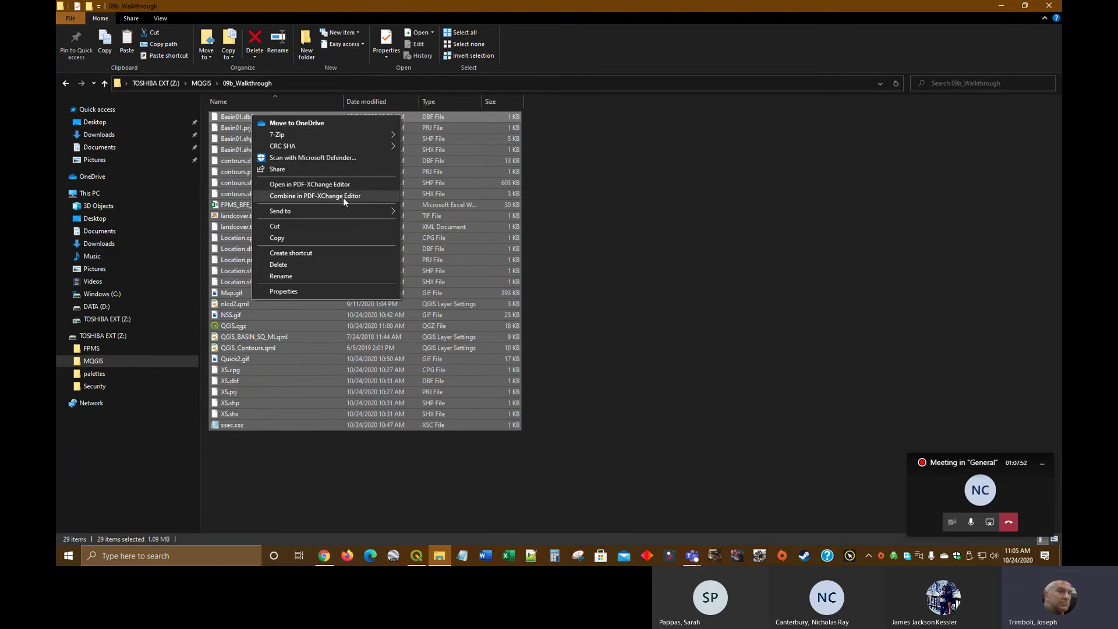
mouse_move(354, 211)
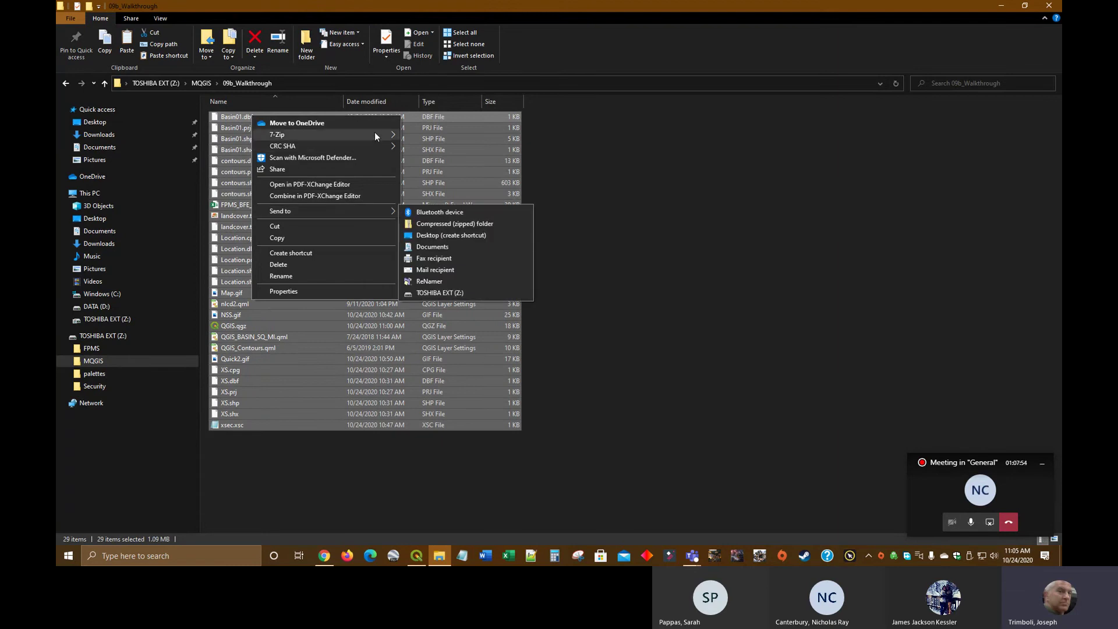
mouse_move(375, 132)
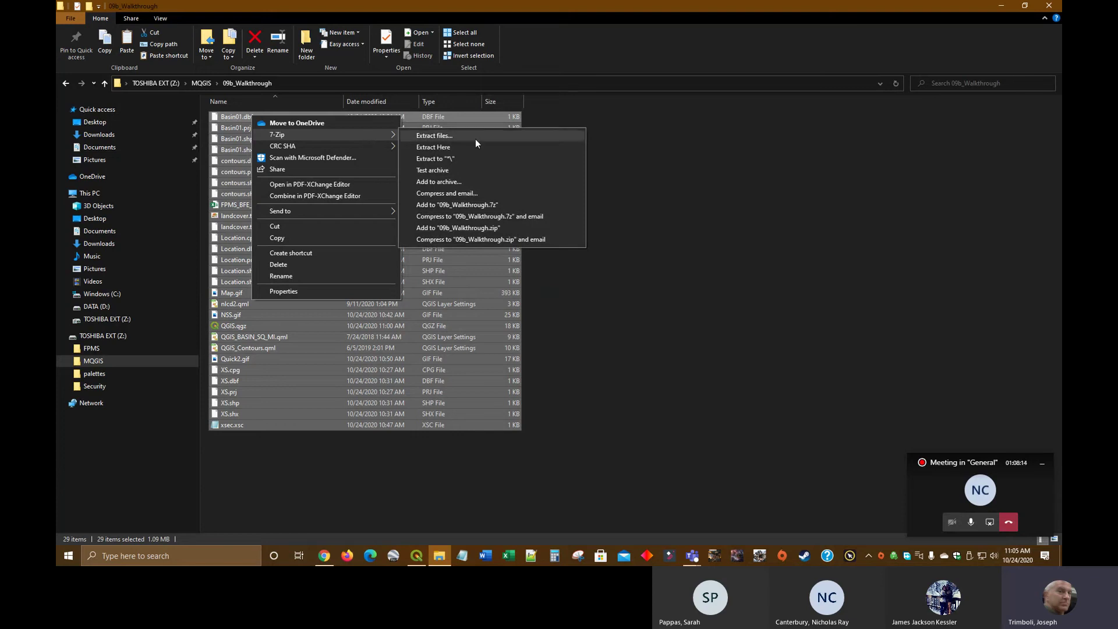
left_click(477, 230)
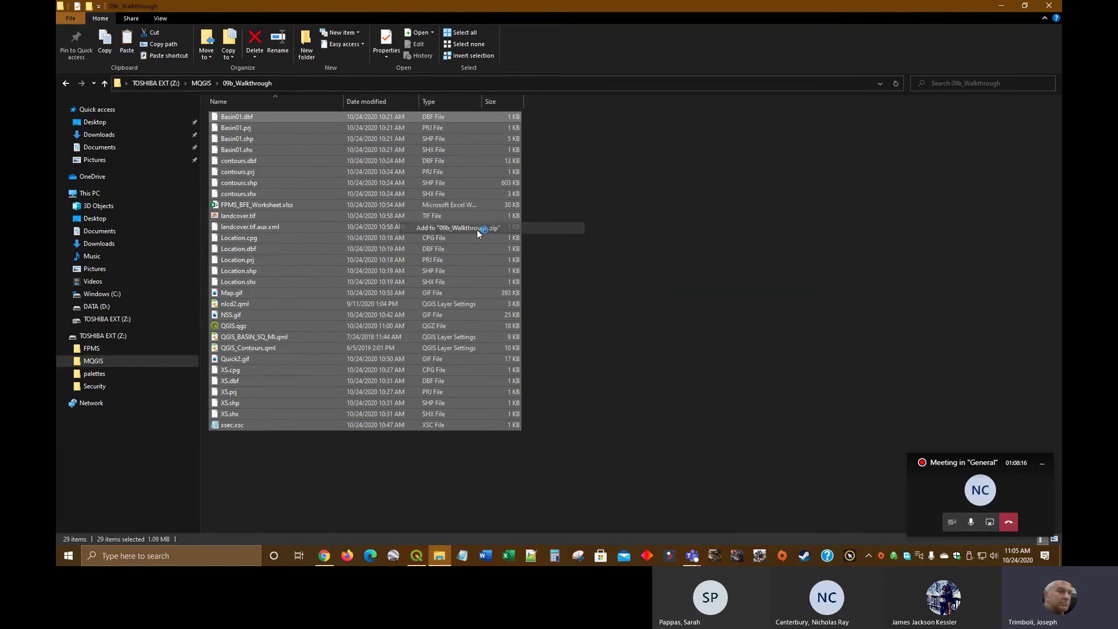
left_click(676, 323)
Step: Move 09b_Walkthrough.zip from the 09b_Walkthrough folder to the desktop
right_click(260, 119)
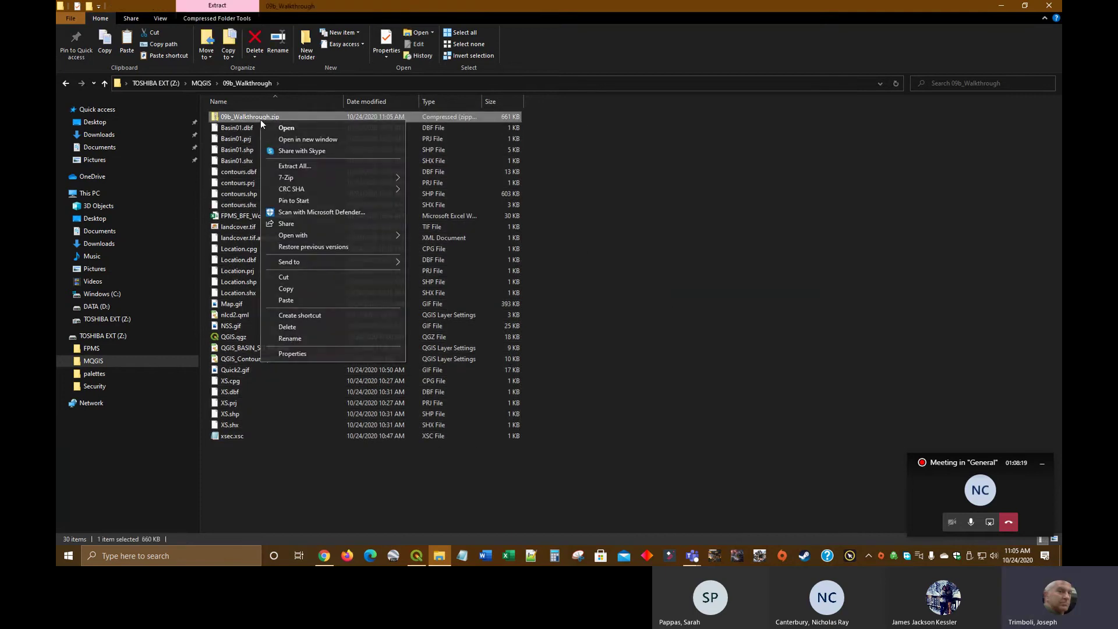
left_click(316, 278)
key("alt+Tab")
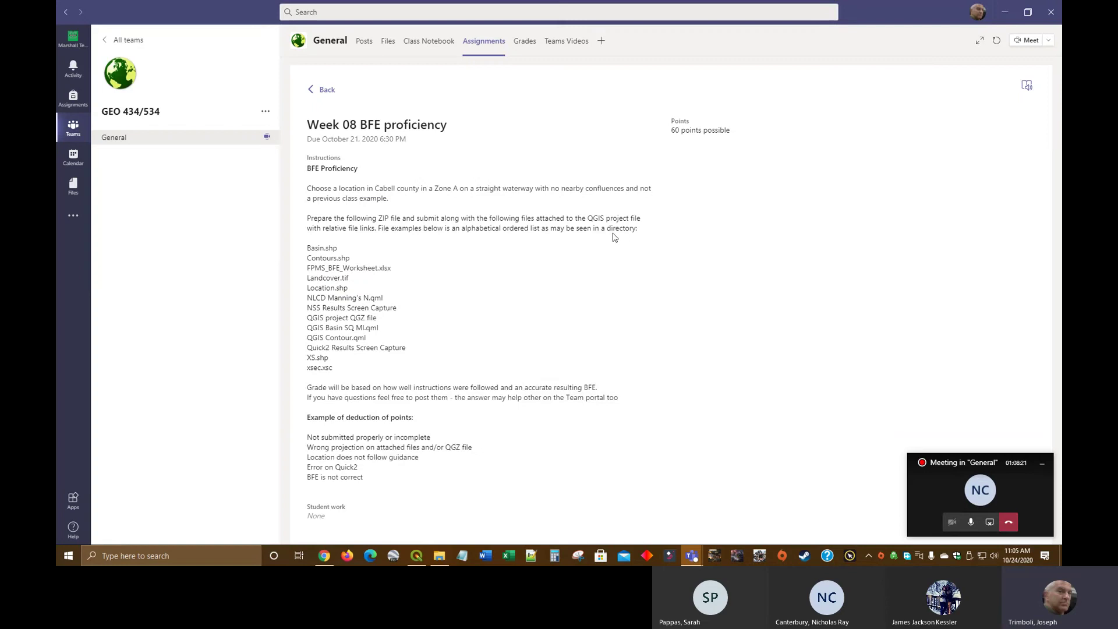
left_click(1005, 12)
right_click(496, 200)
left_click(539, 245)
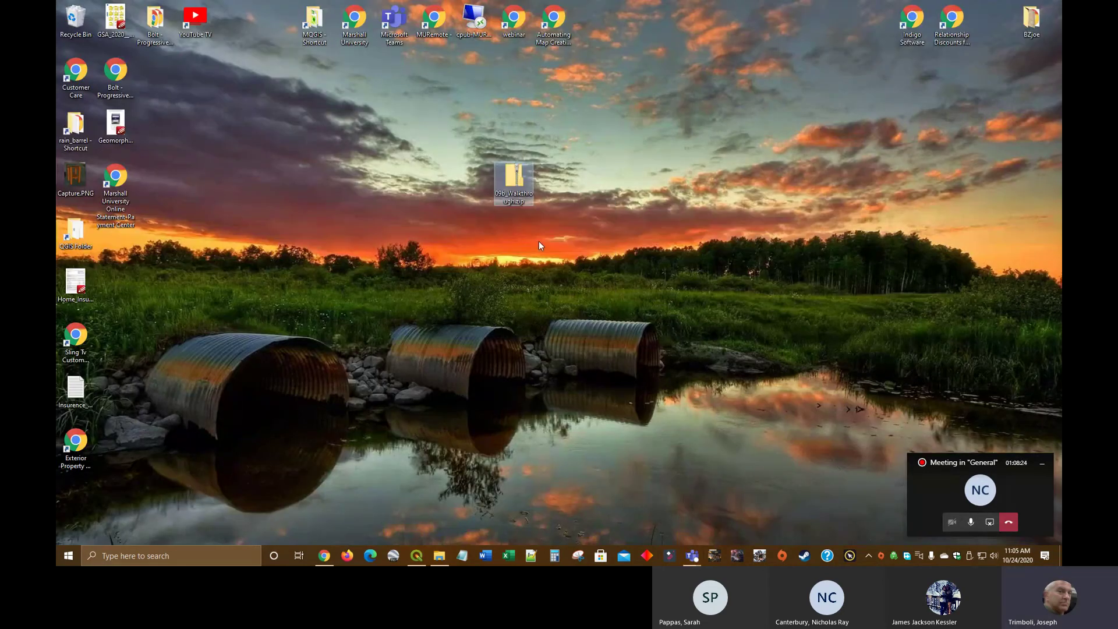
Step: Rename the zip file on the desktop with the submitter's surname followed by _Profecaency
right_click(523, 176)
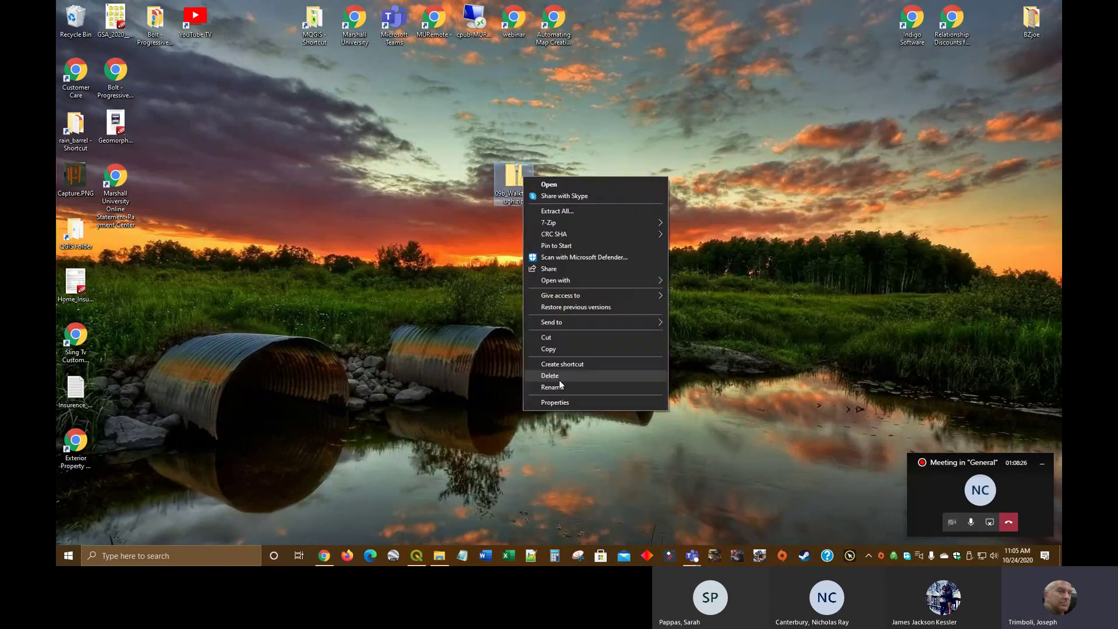
left_click(564, 388)
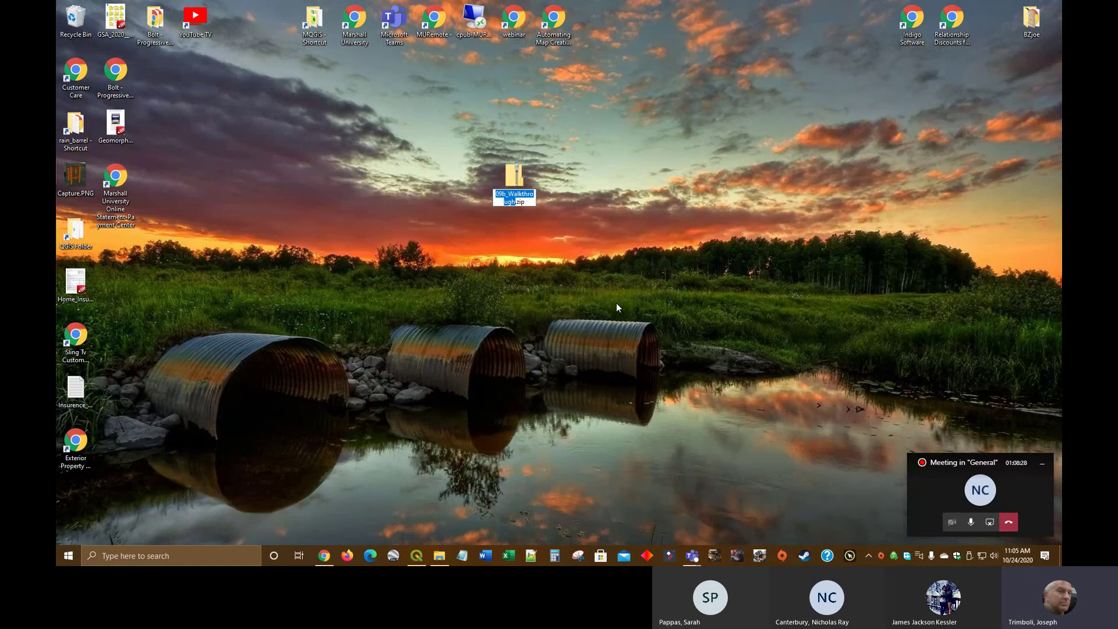
type("Trimbo")
type("li_Proj")
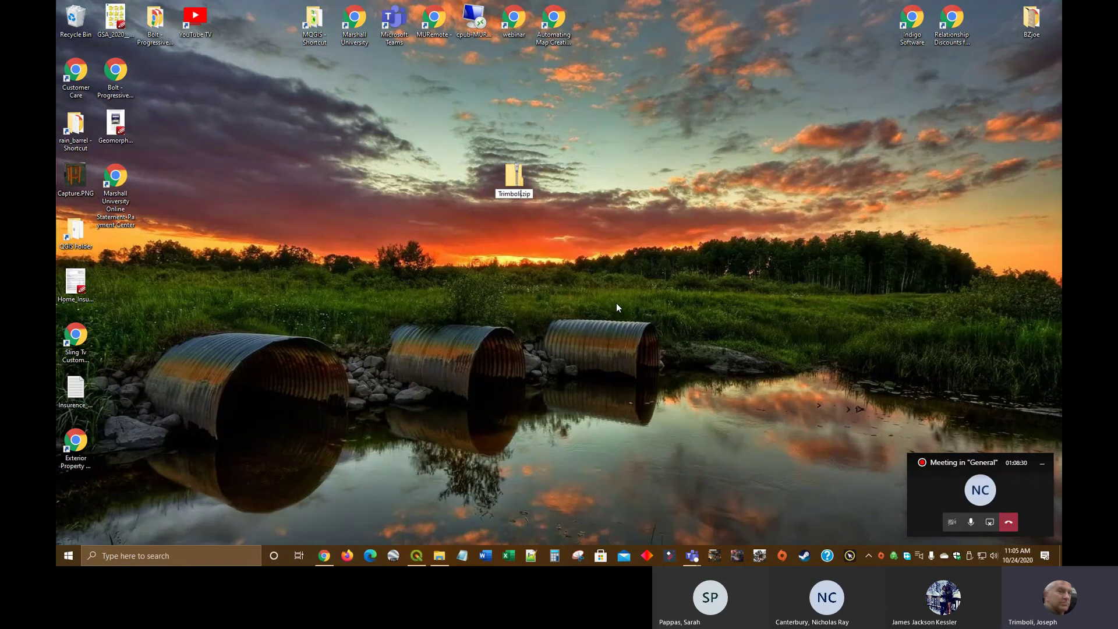
type("eciaency")
key("BackSpace")
key("BackSpace")
Step: Switch to Chrome, search Google for "profecianey" to look up the correct spelling of proficiency, and return to the desktop
key("alt+Tab")
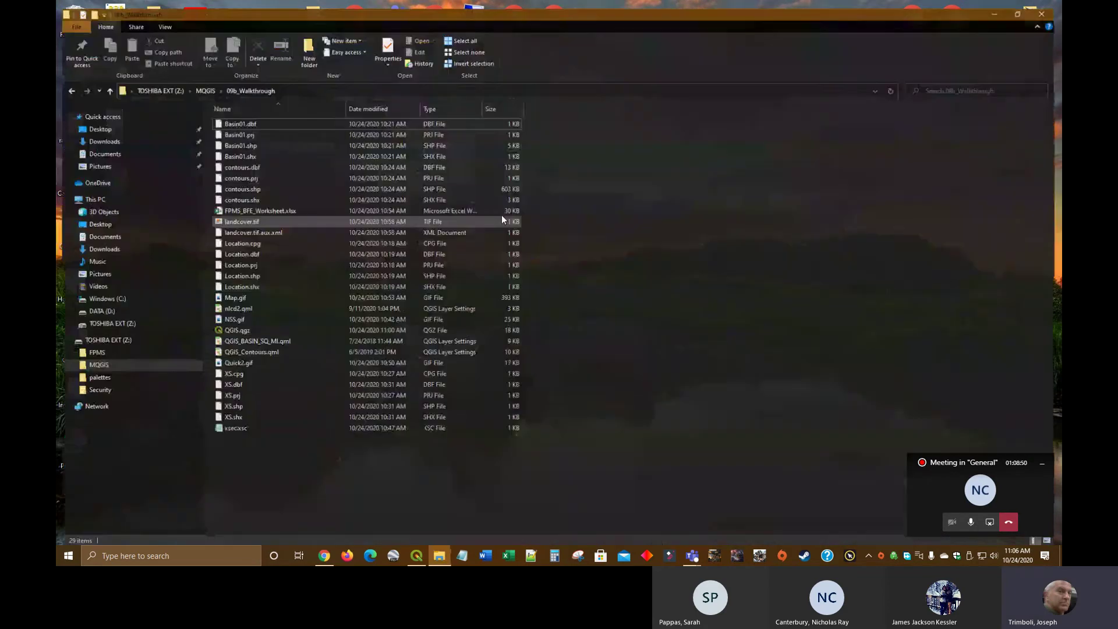
left_click(198, 83)
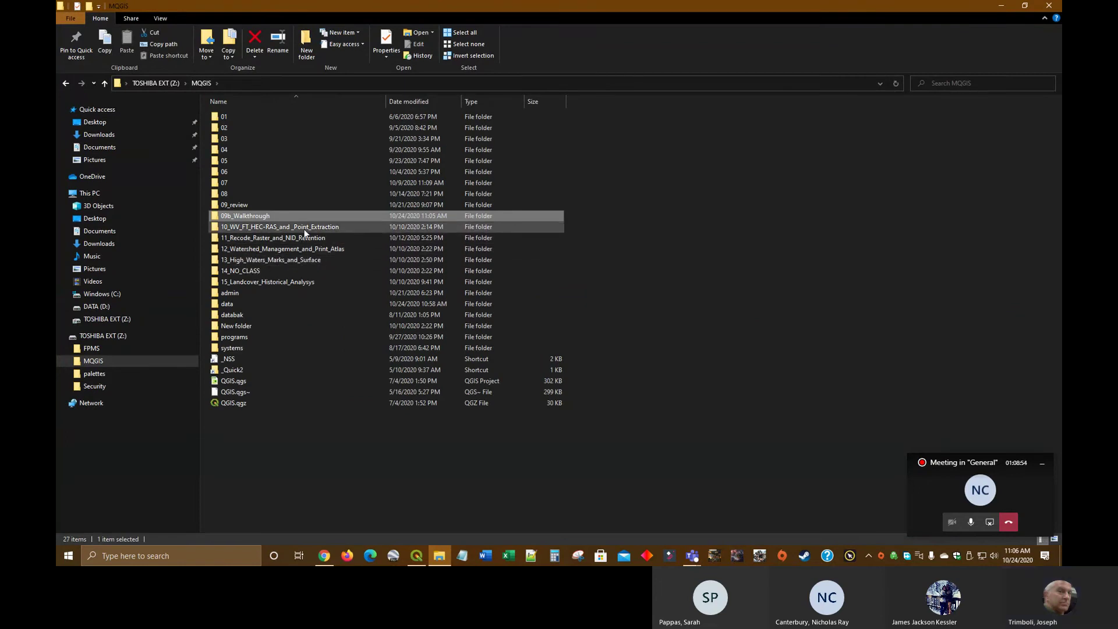
left_click(325, 556)
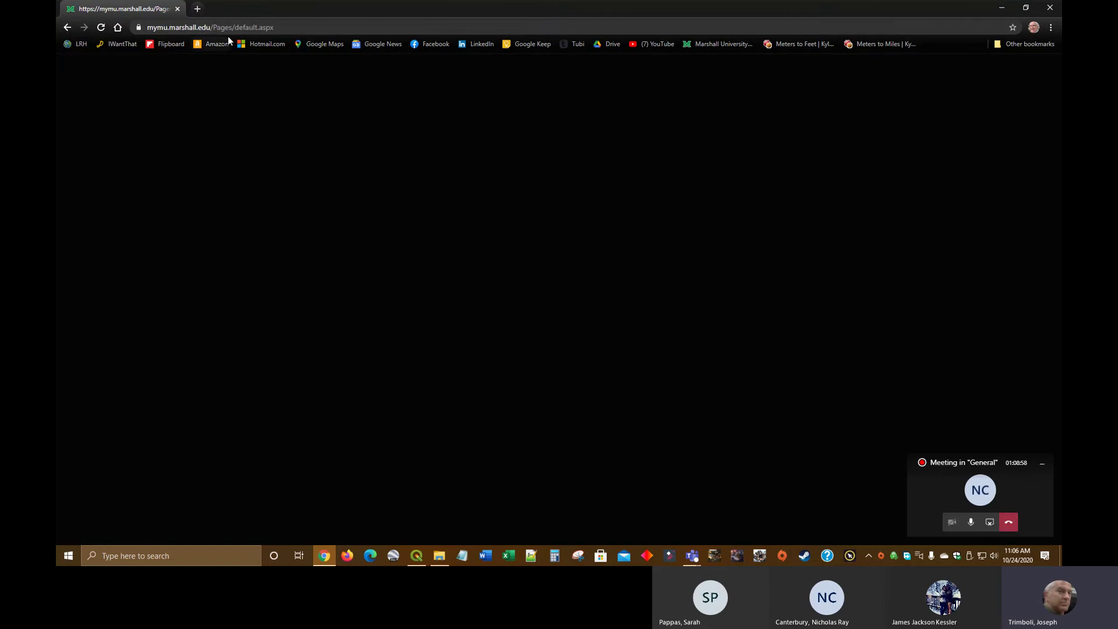
left_click(216, 28)
type("pro")
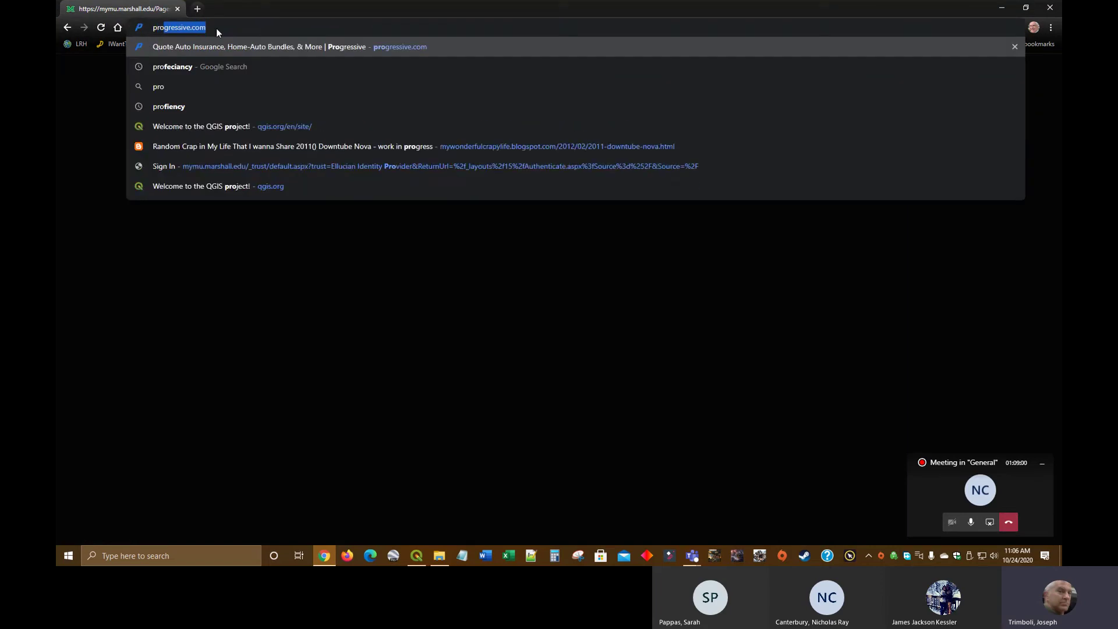
type("fecianey")
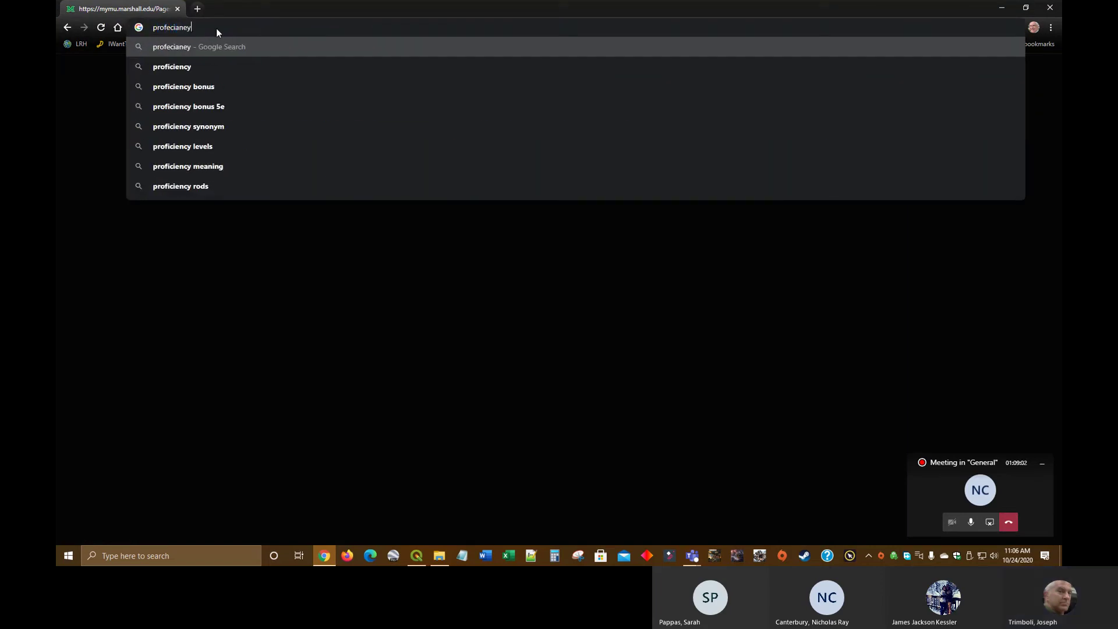
key("Return")
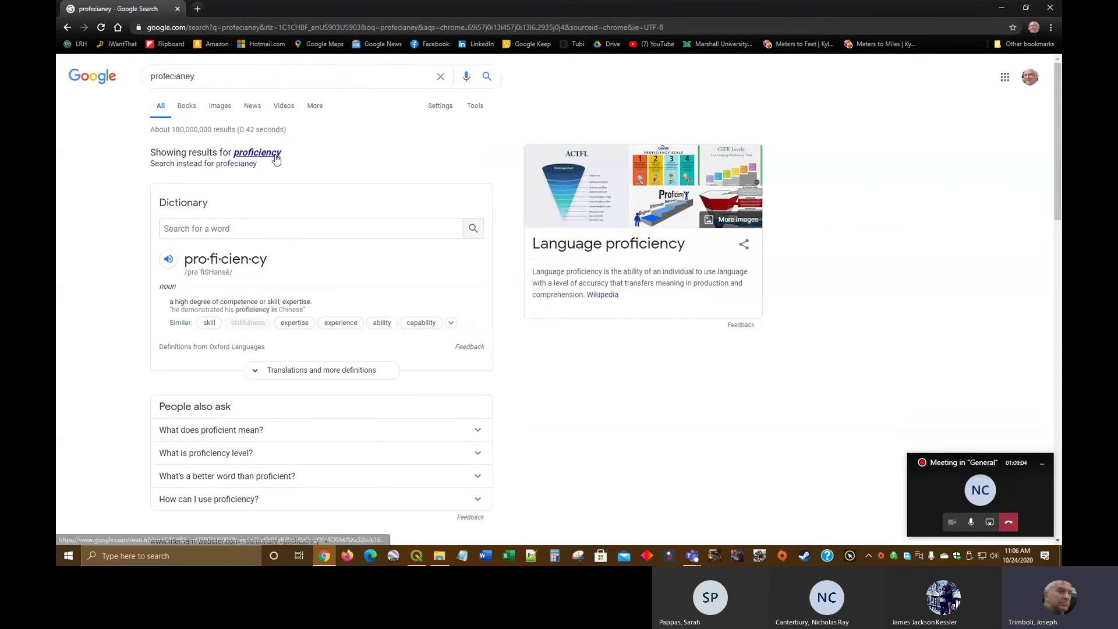
left_click(274, 153)
left_click_drag(194, 76, 152, 77)
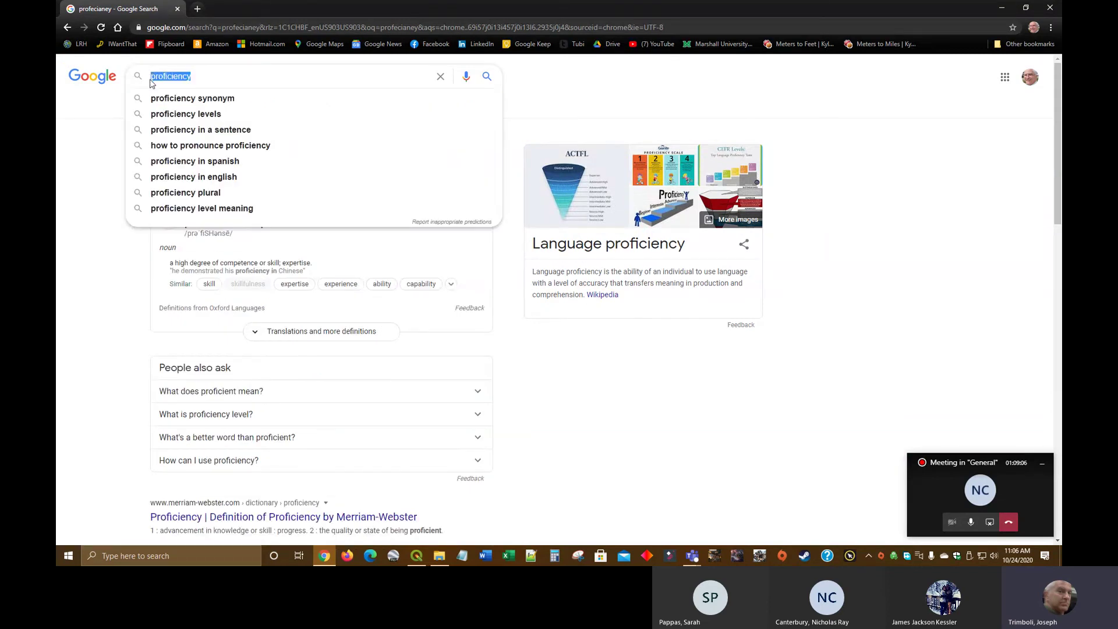
left_click(1000, 9)
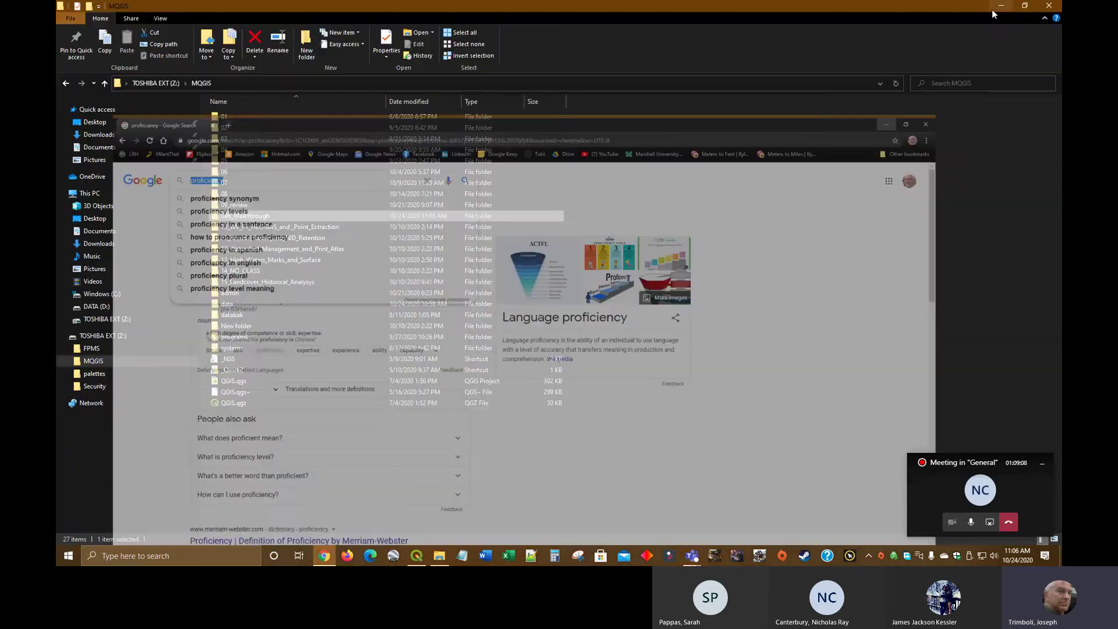
left_click(1001, 8)
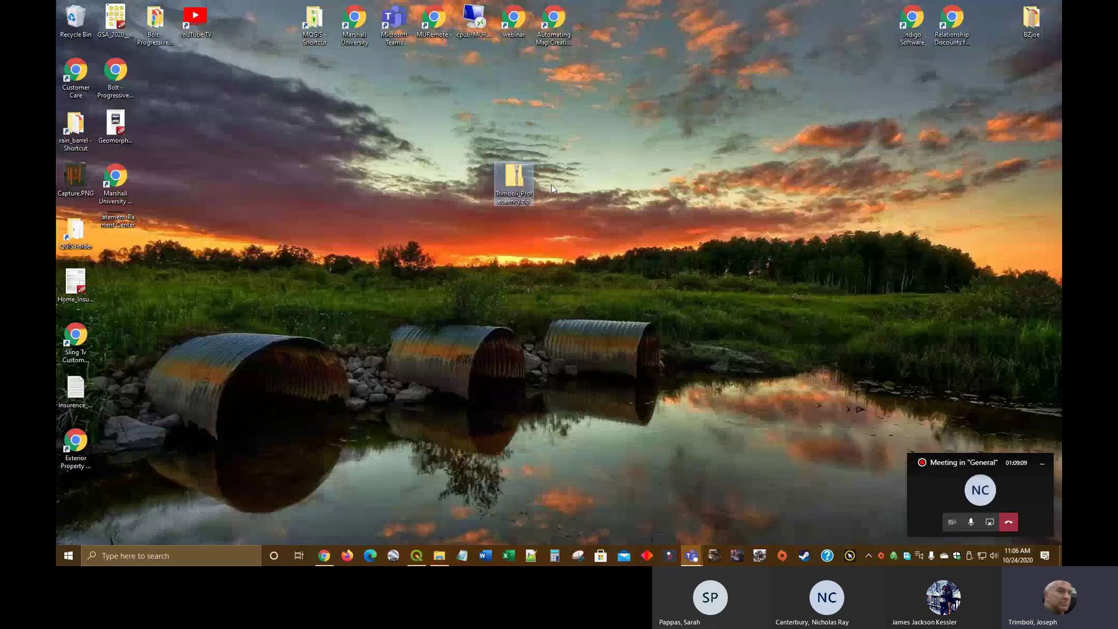
Step: Replace the misspelled word after the surname in the zip file's name with proficiency
right_click(516, 176)
left_click(545, 387)
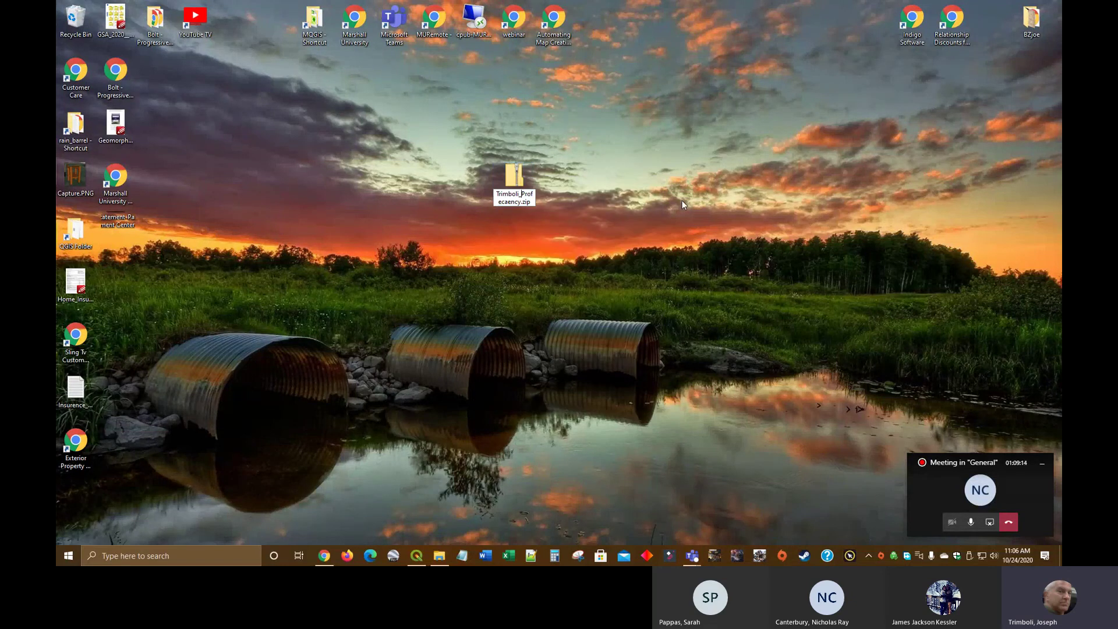
key("BackSpace")
key("BackSpace")
key("BackSpace")
key("BackSpace")
key("BackSpace")
type("proficiency")
key("Delete")
key("Delete")
key("Delete")
key("Delete")
key("Delete")
key("Delete")
Step: Capitalize the first letter of the word after the surname so the zip file's name ends in Proficiency, and accept the name
key("Left")
key("Left")
key("Left")
key("Left")
key("Left")
key("Left")
key("Left")
key("Left")
key("Left")
key("Left")
key("BackSpace")
type("P")
left_click(612, 146)
Step: Move the zip file next to the other desktop icons and extract it with 7-Zip into a folder of the same name
left_click_drag(515, 175, 282, 89)
left_click_drag(163, 90, 170, 71)
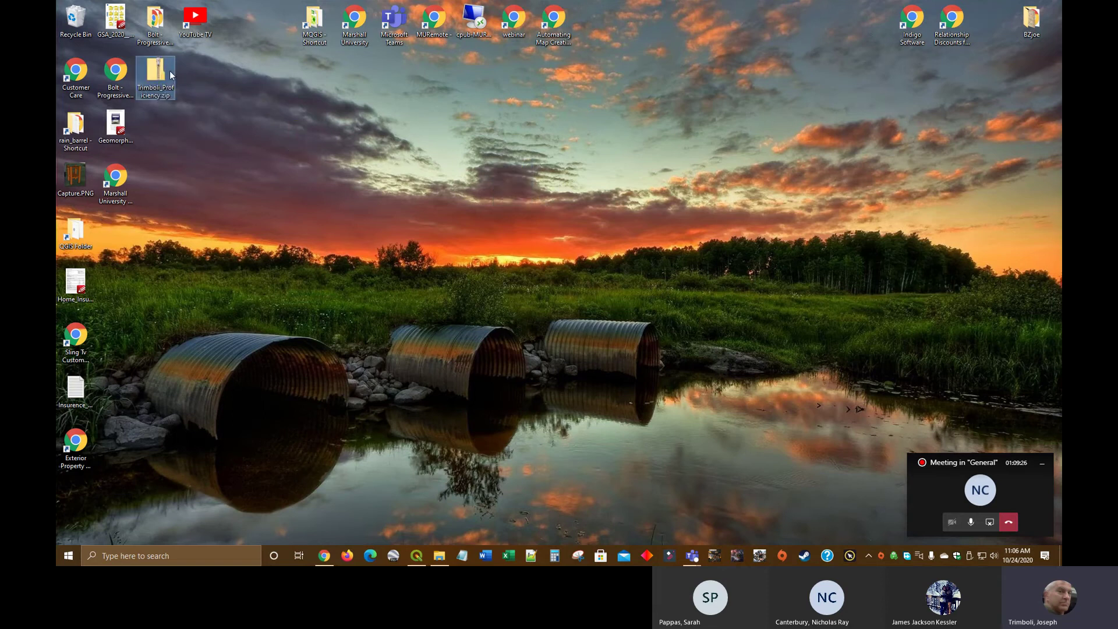
right_click(159, 72)
mouse_move(235, 114)
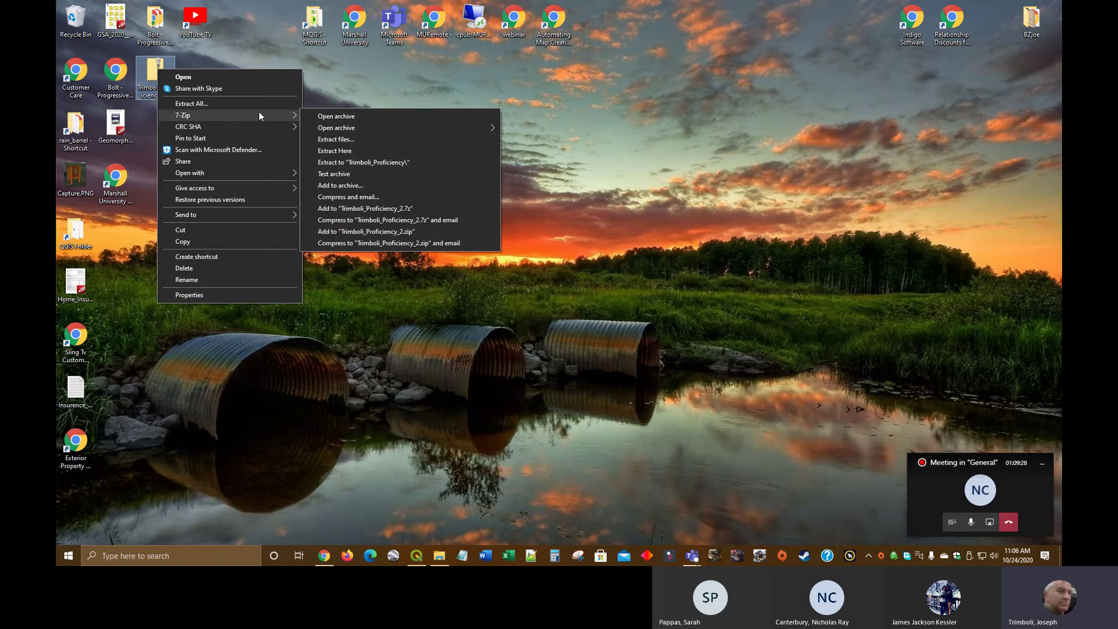
left_click(375, 165)
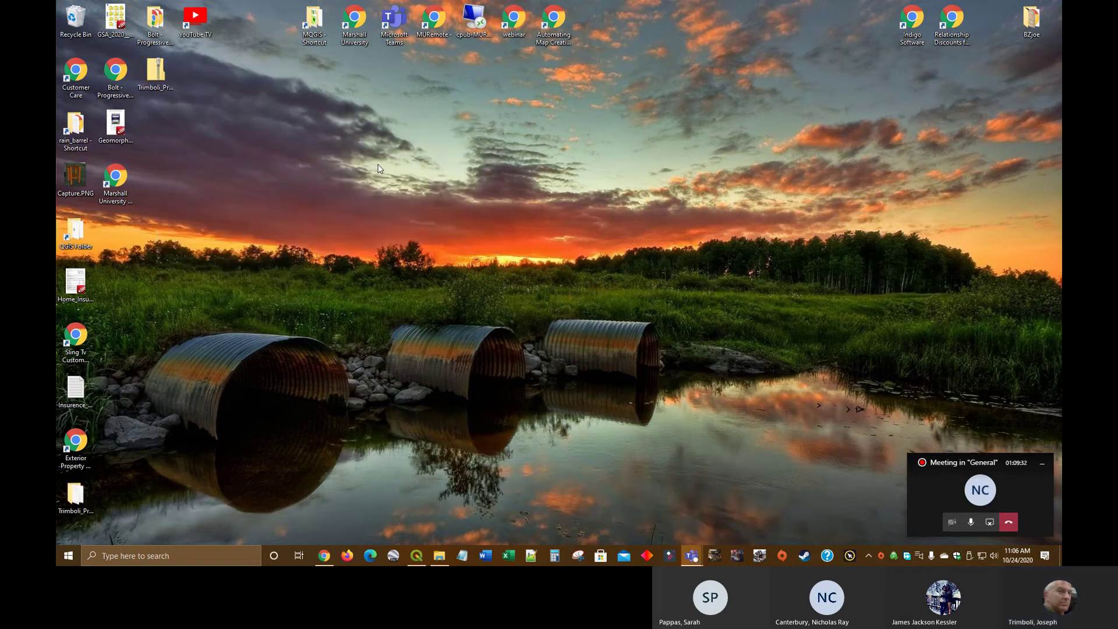
Step: Place the extracted folder beside the zip file on the desktop, then open the folder and its QGIS.qgz project
left_click_drag(75, 496, 198, 73)
double_click(198, 72)
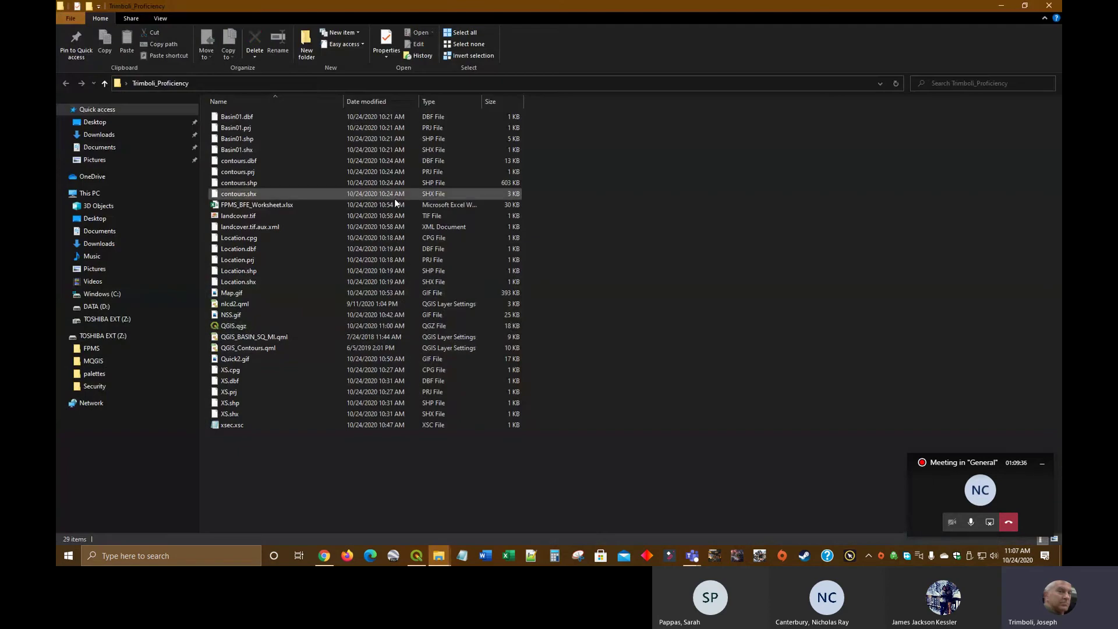
double_click(236, 326)
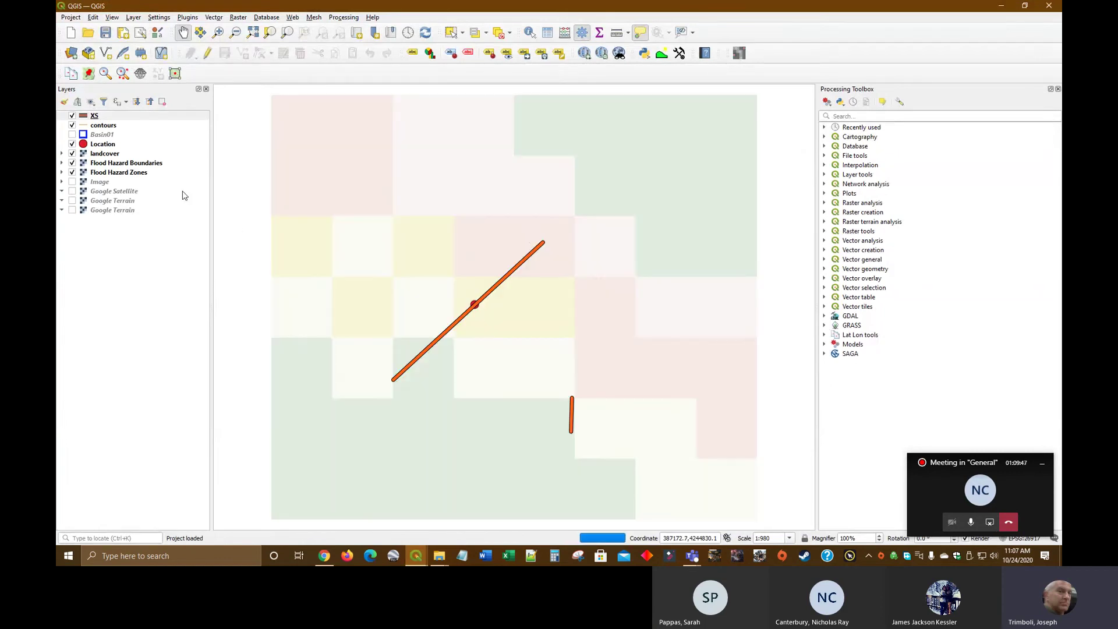
Step: Check the source path in the XS layer's properties, close the properties and return to the desktop
right_click(100, 118)
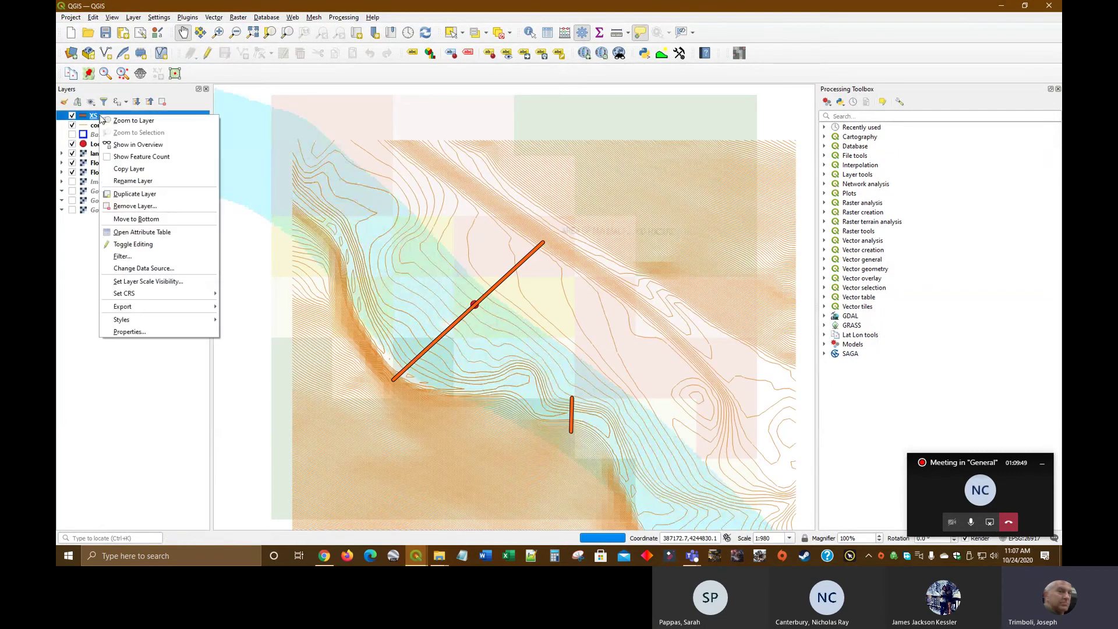
left_click(130, 332)
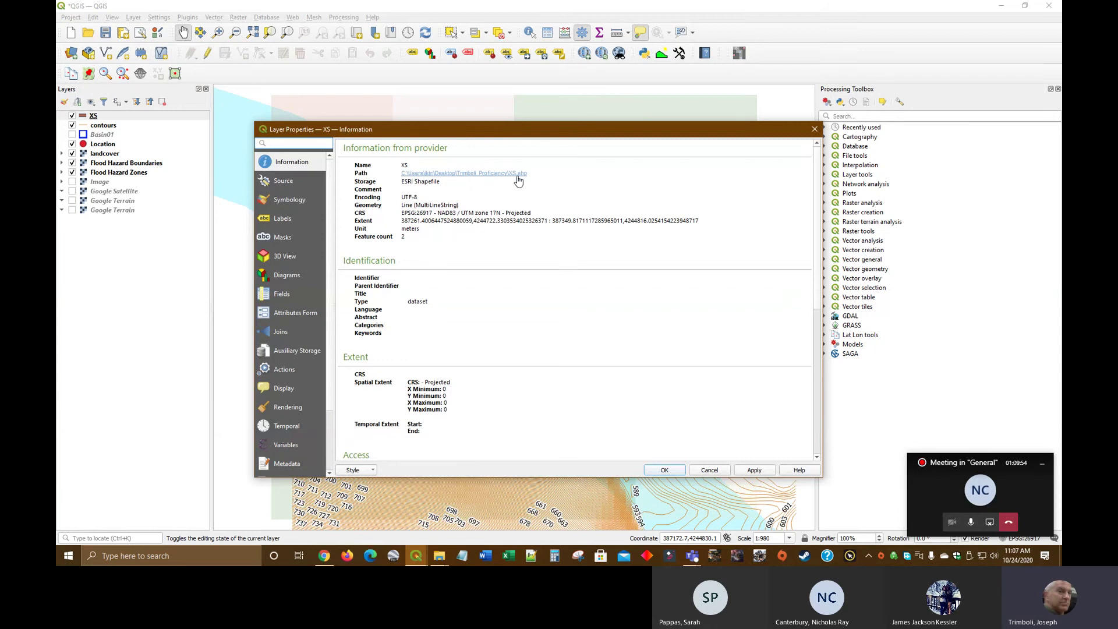
left_click(815, 132)
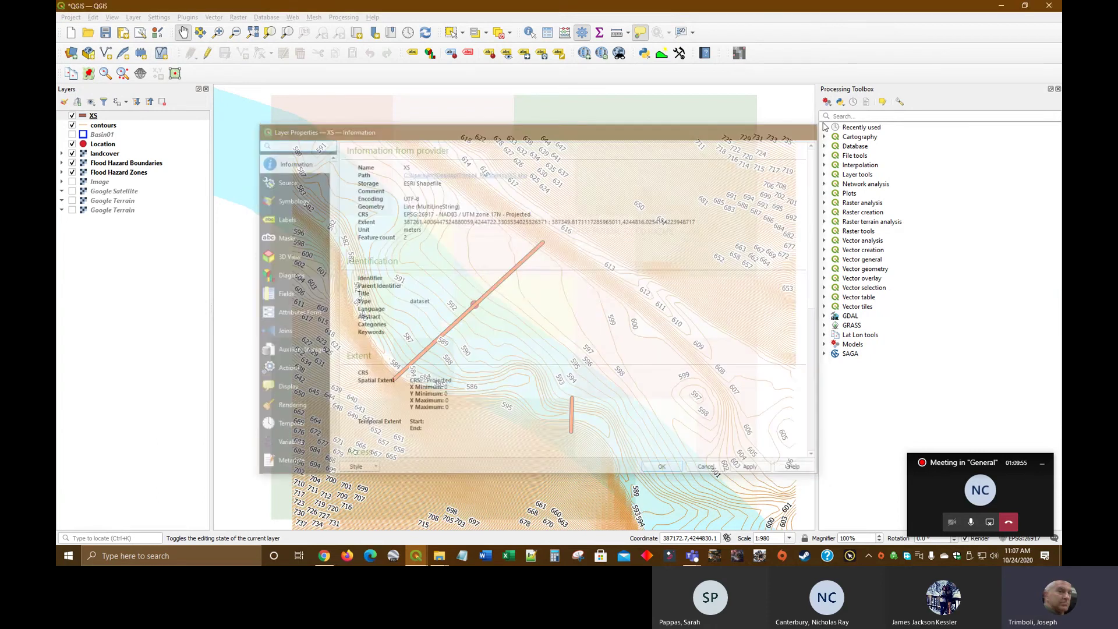
left_click(567, 288)
key("alt+Tab")
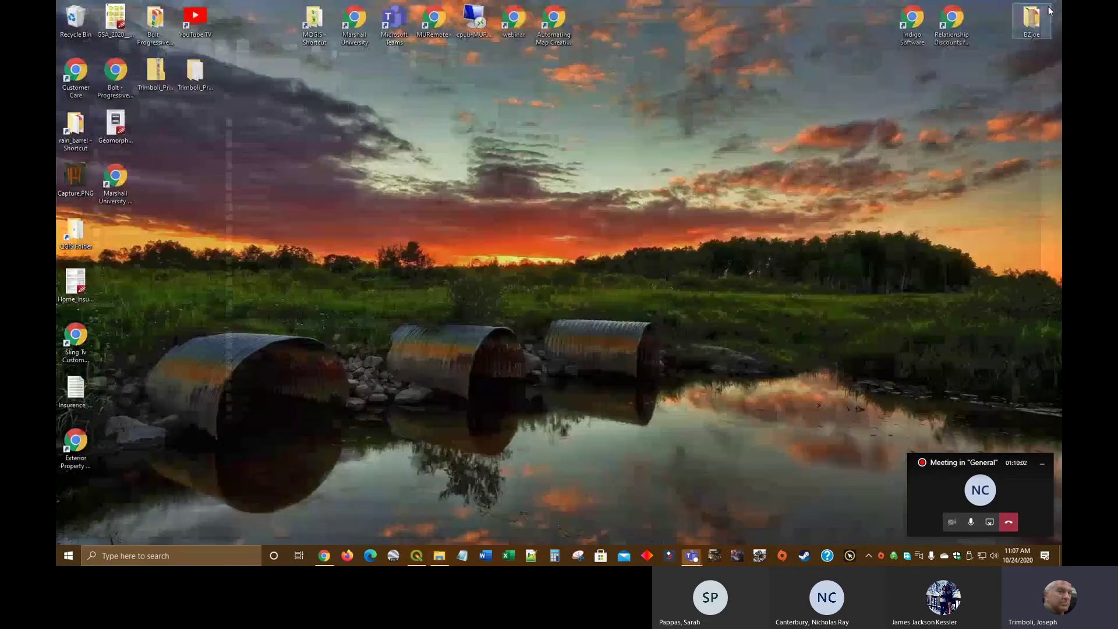
left_click(1049, 5)
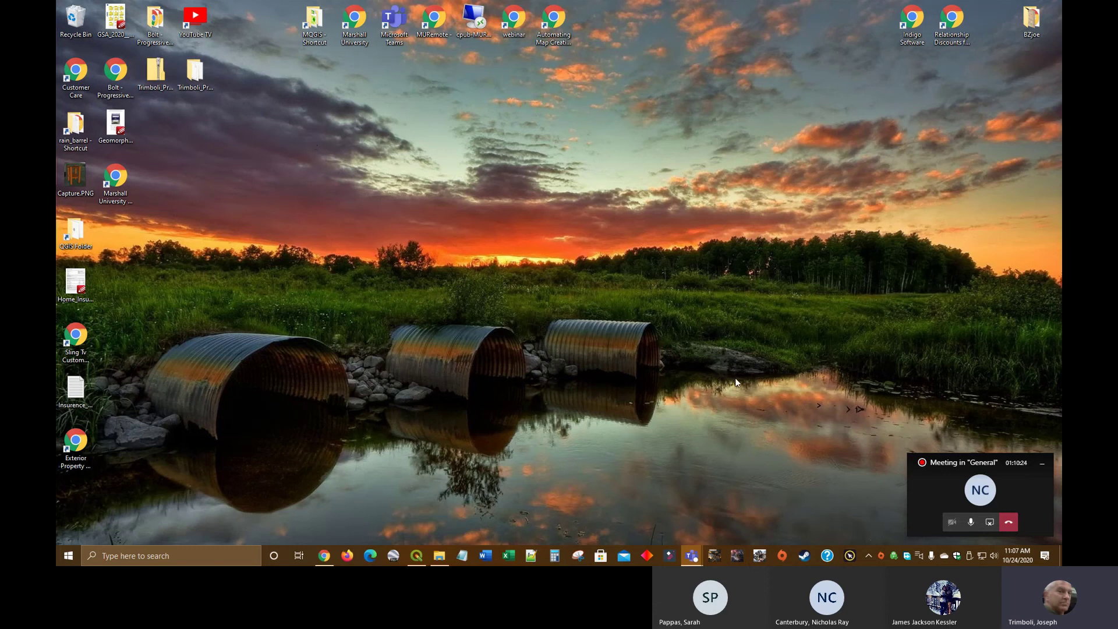
Step: Switch to the Teams meeting, maximize its window and show the additional meeting actions
left_click(1031, 492)
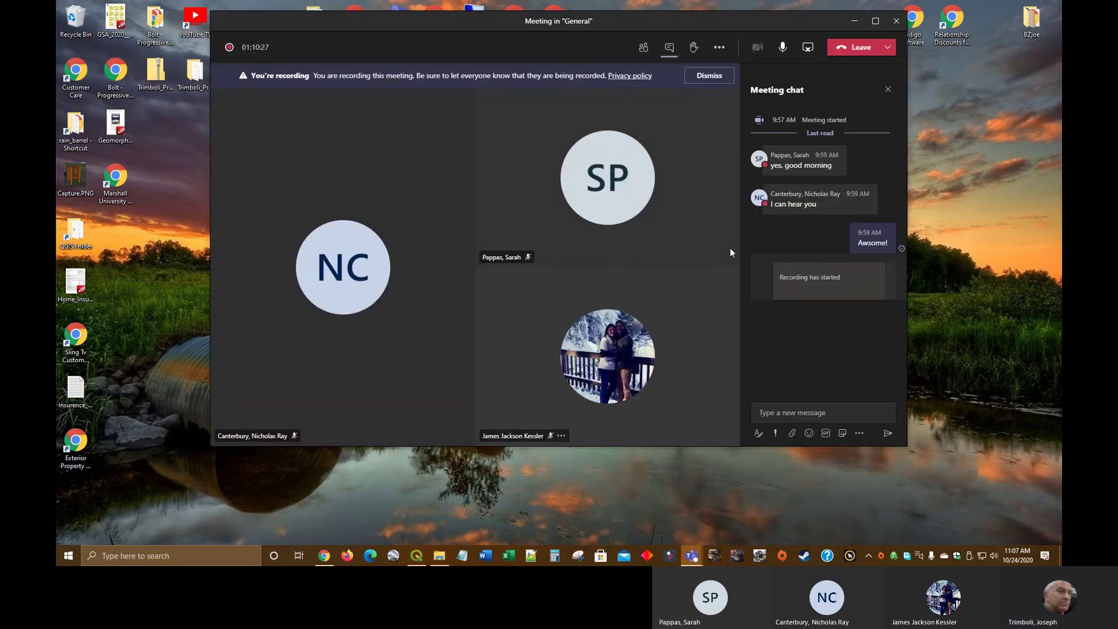
left_click(875, 21)
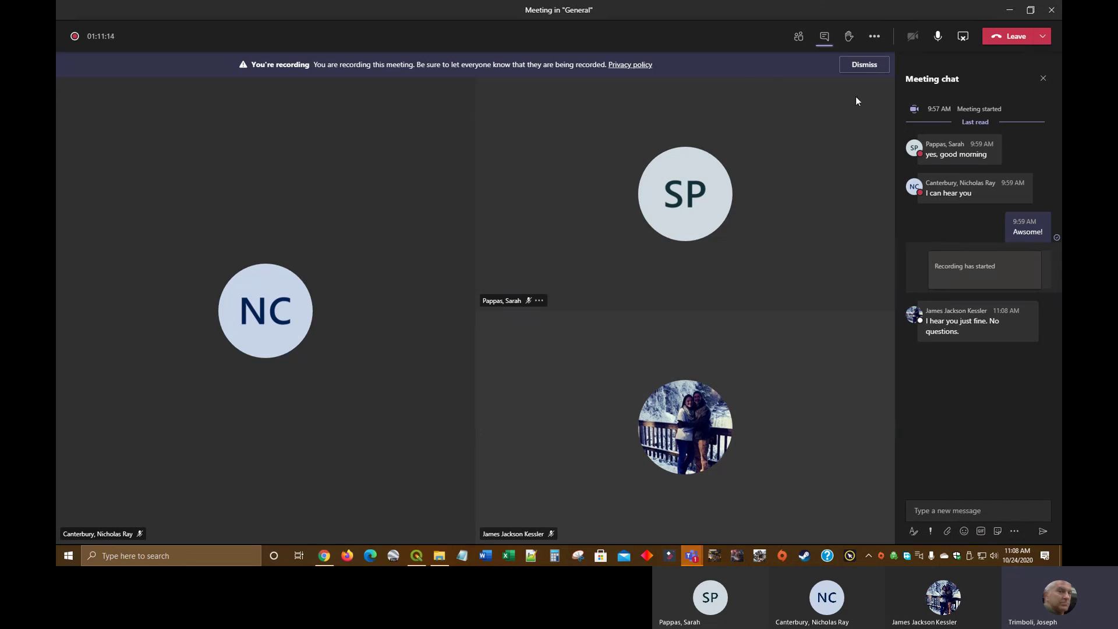
left_click(876, 37)
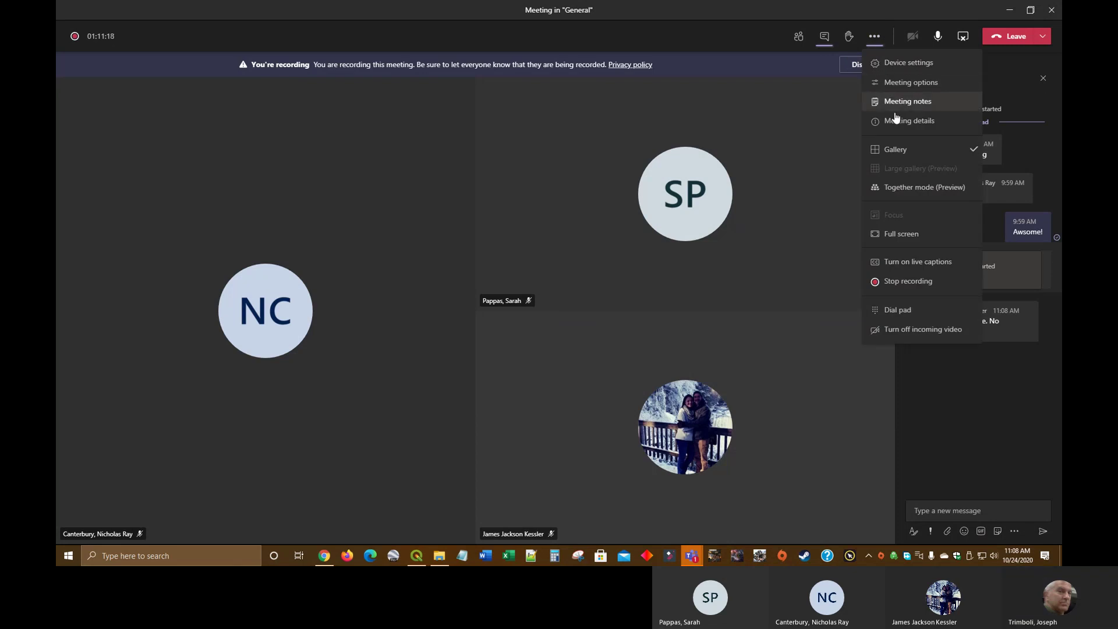